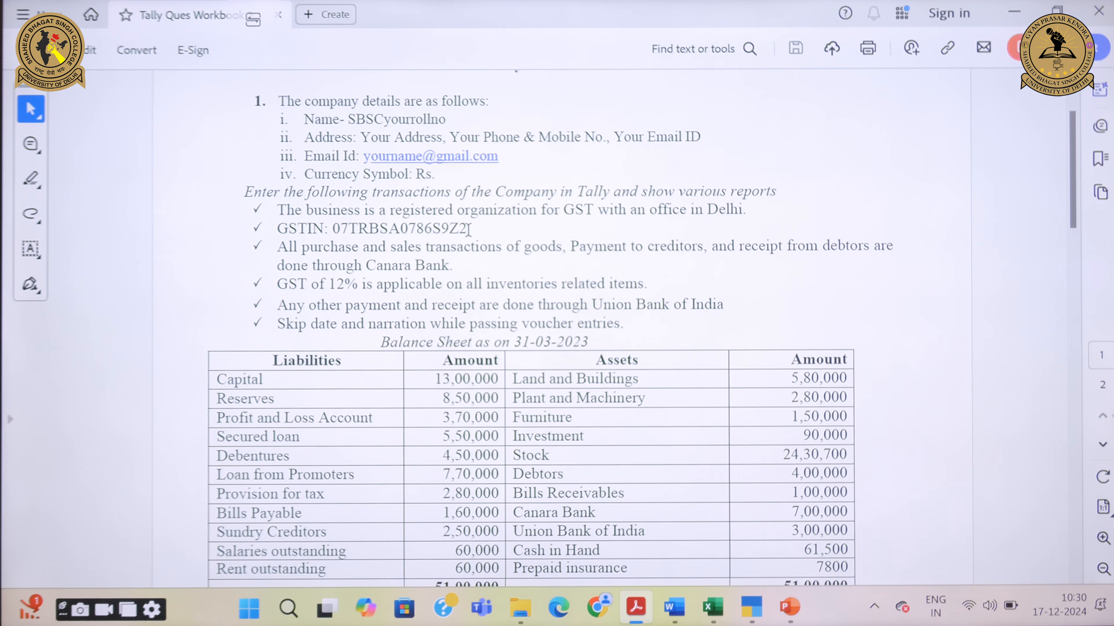
Step: Switch to TallyPrime and start a new company with GST as its company name and mailing name
mouse_move(751, 607)
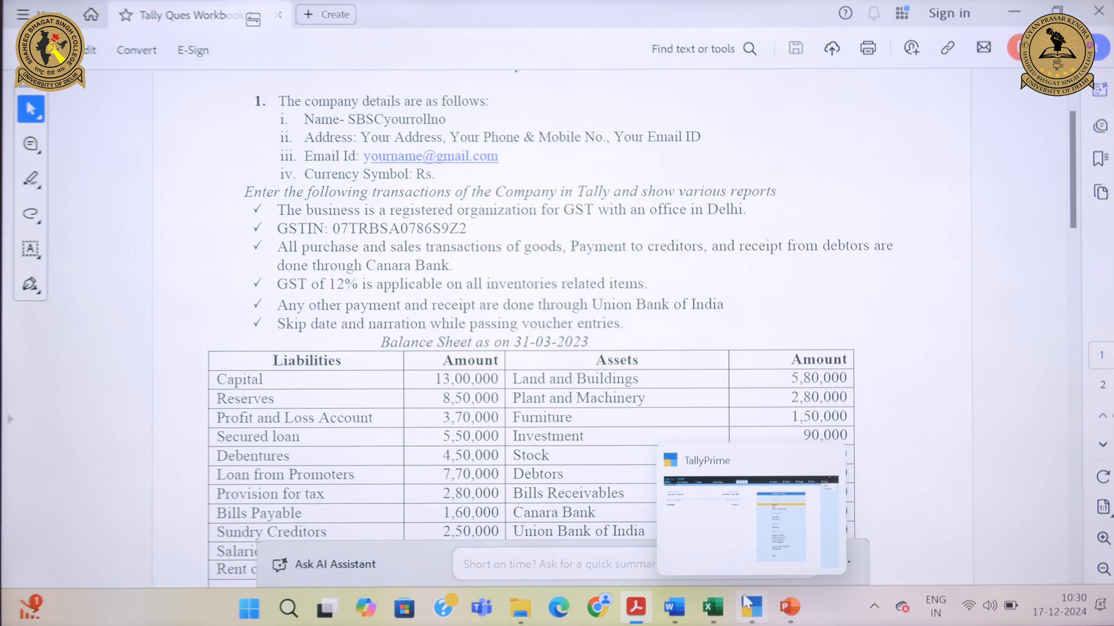
click(743, 521)
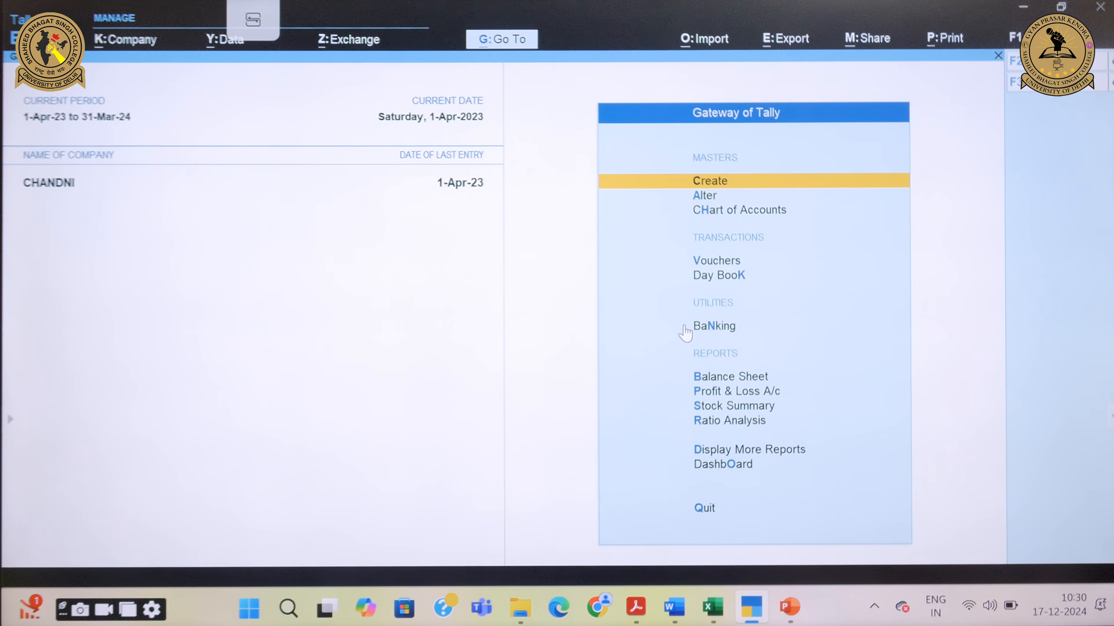
click(144, 44)
click(158, 69)
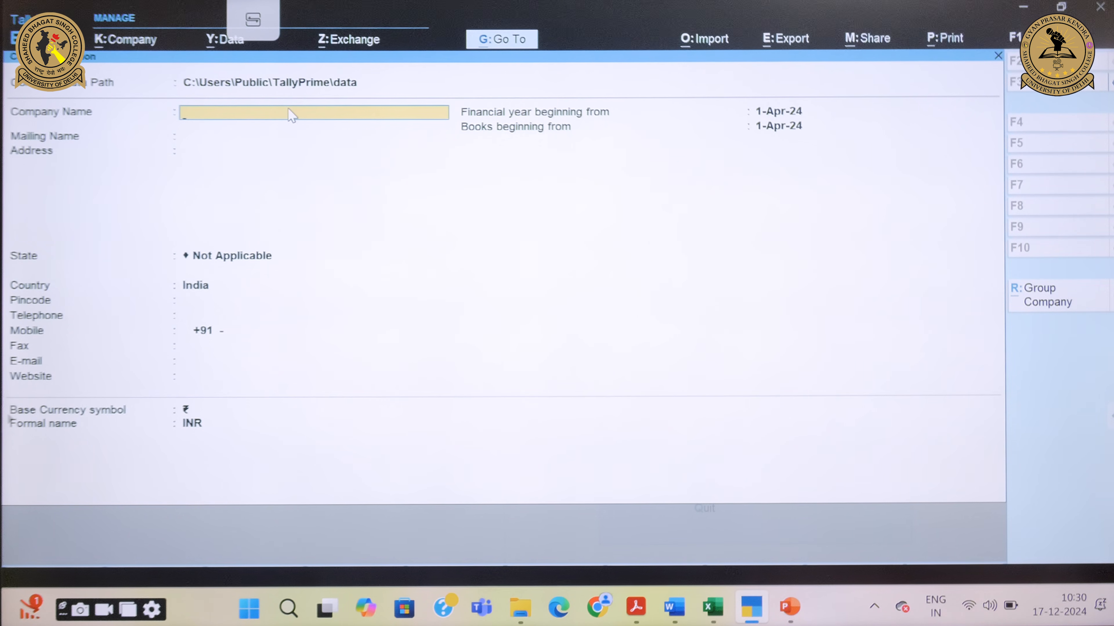
text(GST)
key(Return)
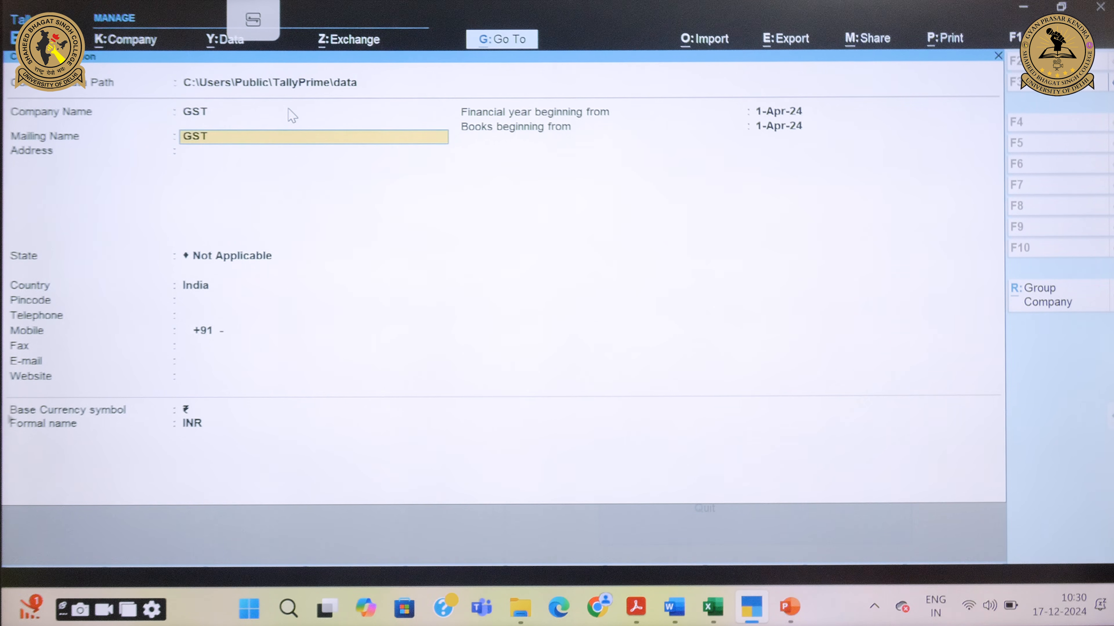
key(Return)
key(Return)
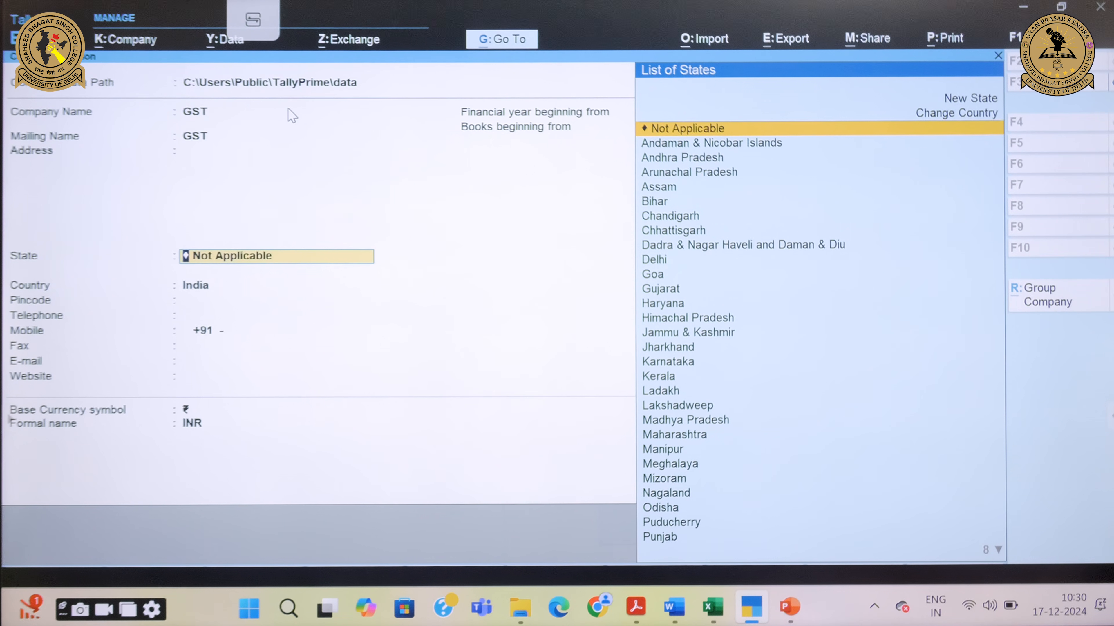
Step: Set the company's state to Delhi, accept the default contact and currency details, and create the company
text(DE)
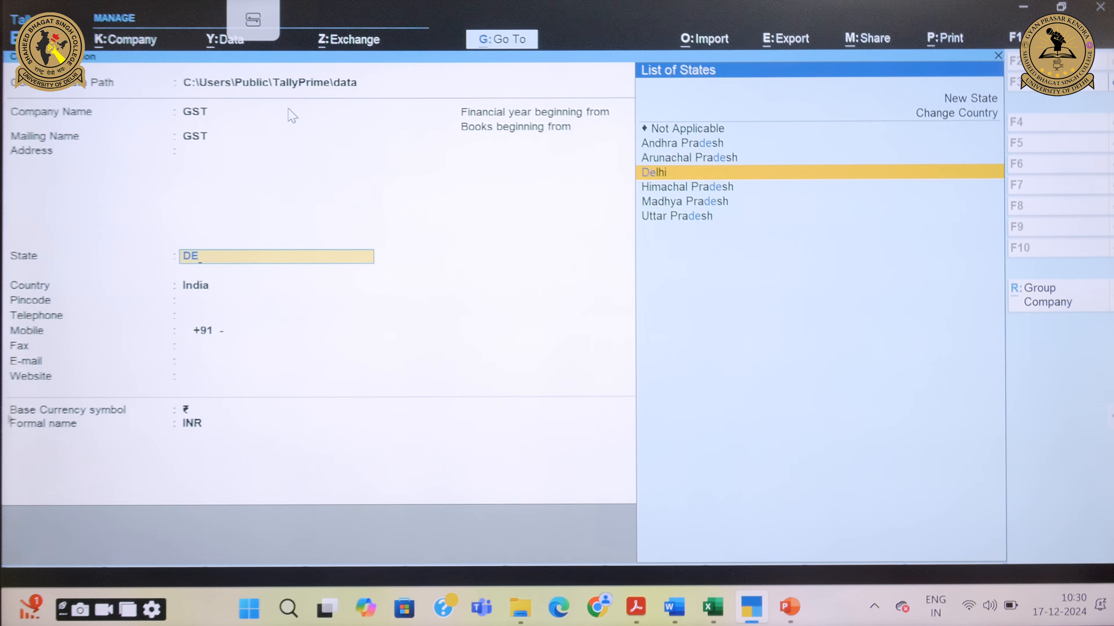
key(Return)
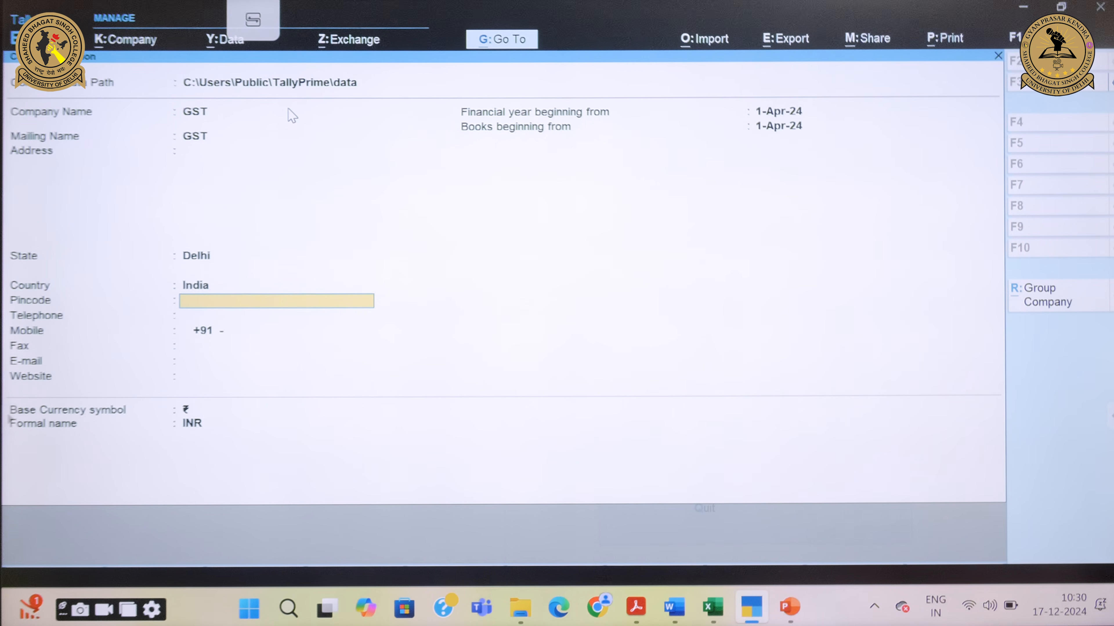
key(Return)
key(Return)
key(Return)
key(Return)
key(Return)
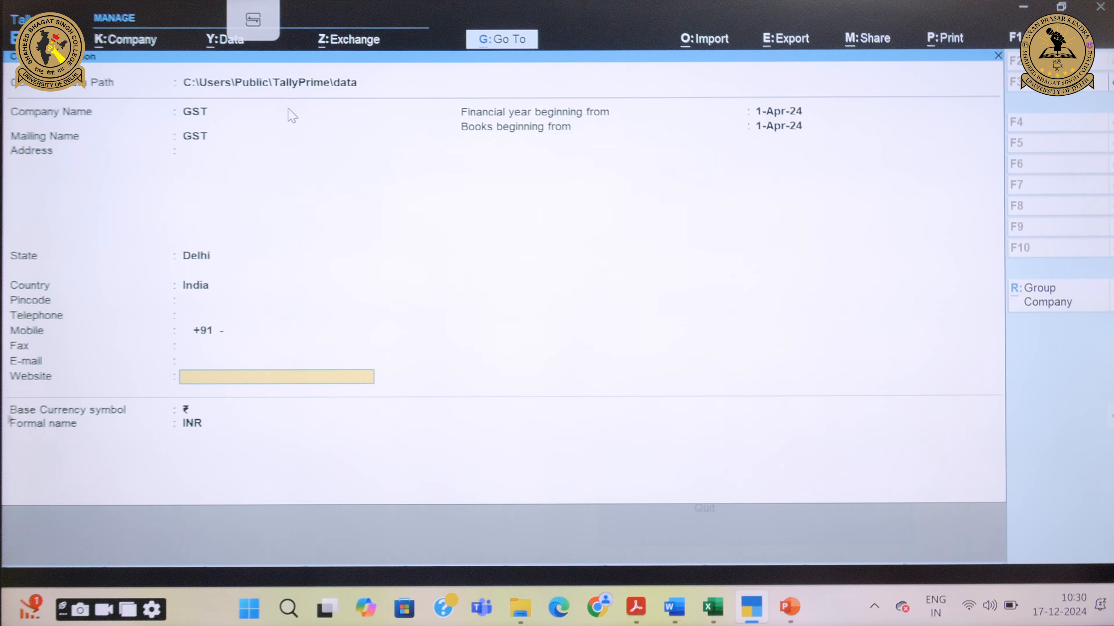
key(Return)
key(Return)
key(Return)
key(Return)
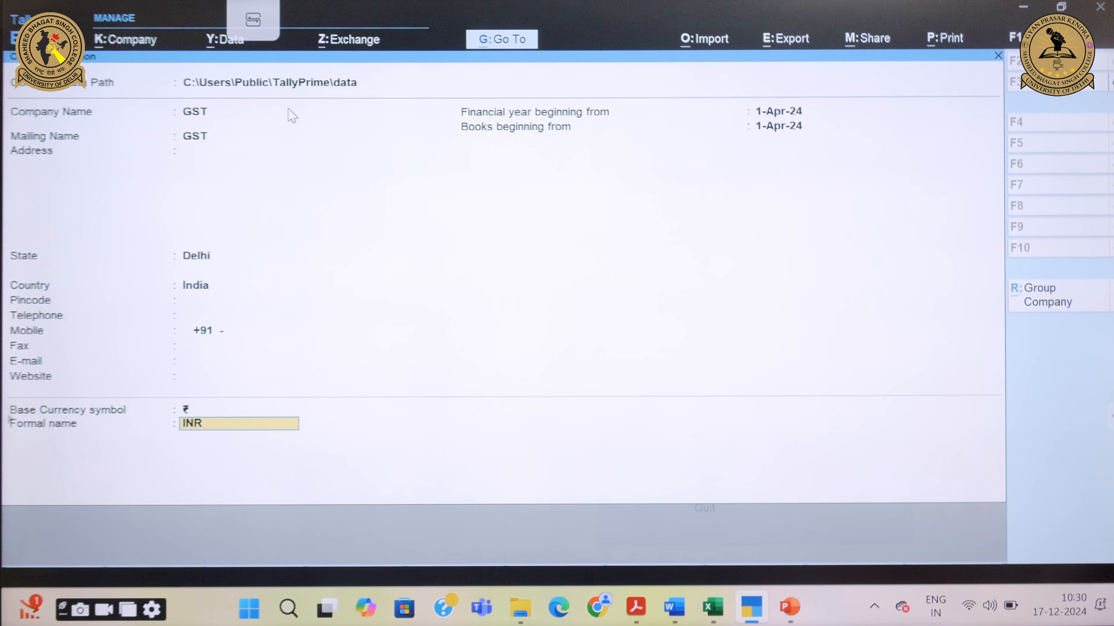
key(Return)
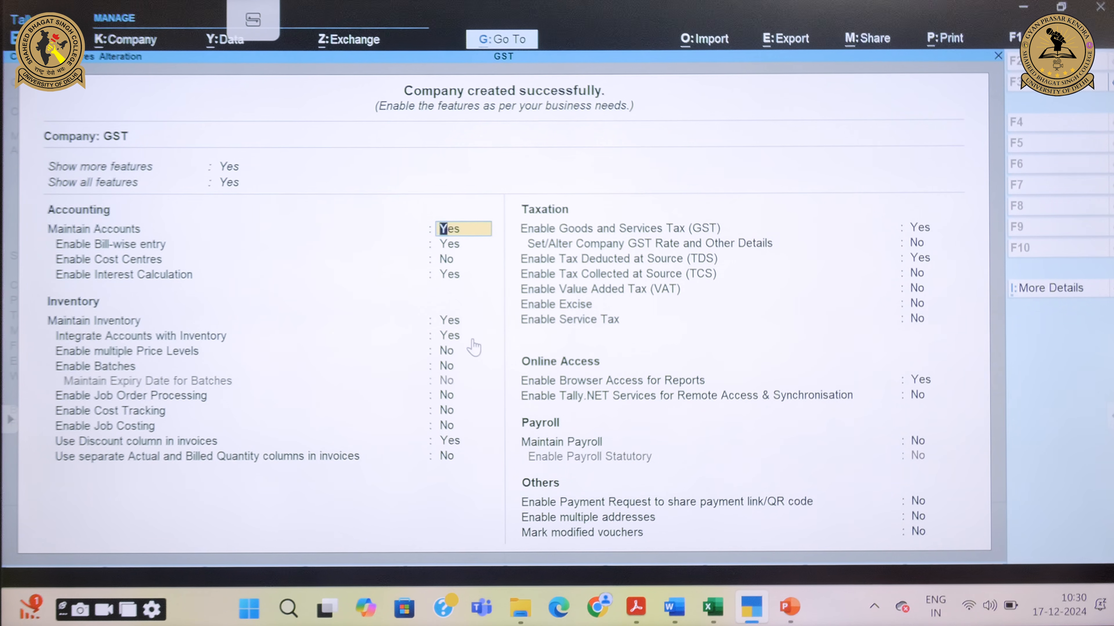
Step: Enable GST for the company and choose Delhi with the Regular registration type, not an assessee of other territory
click(920, 233)
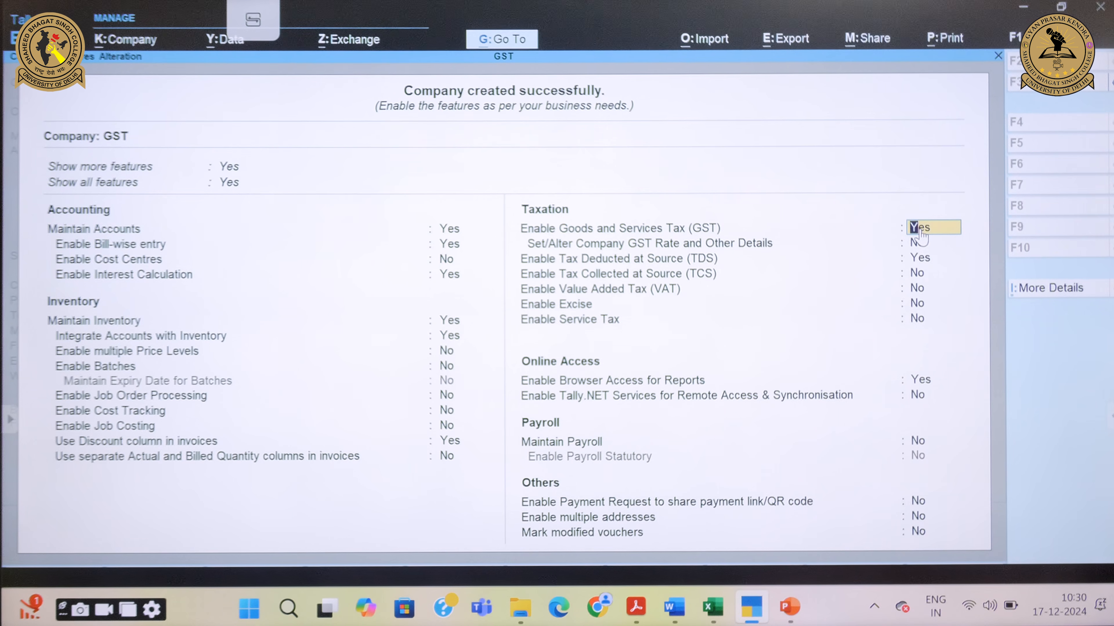
key(Return)
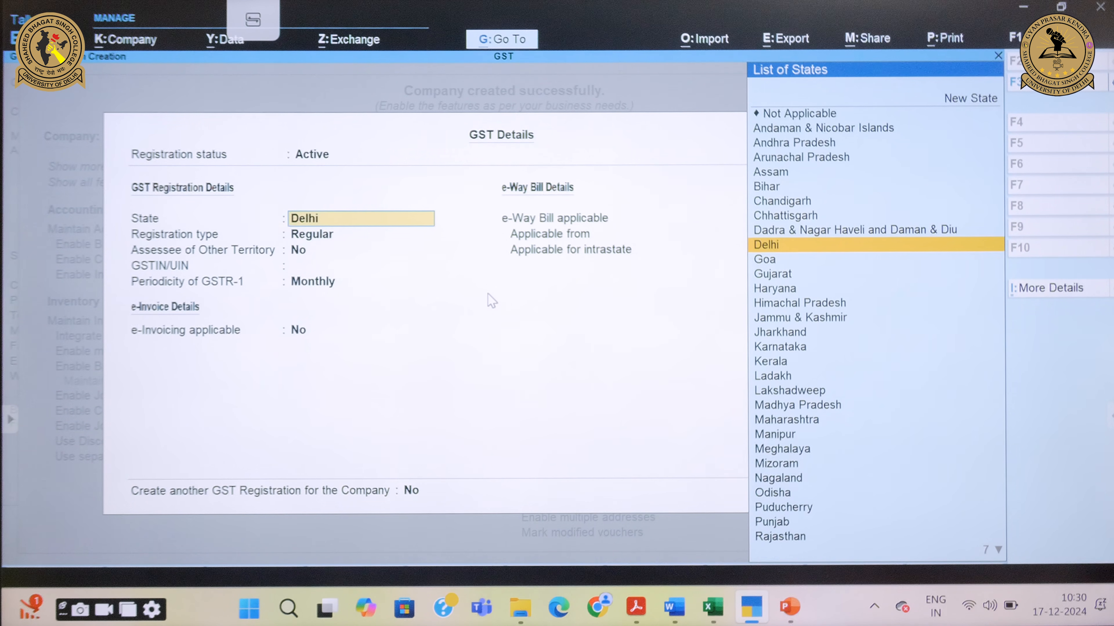
key(Return)
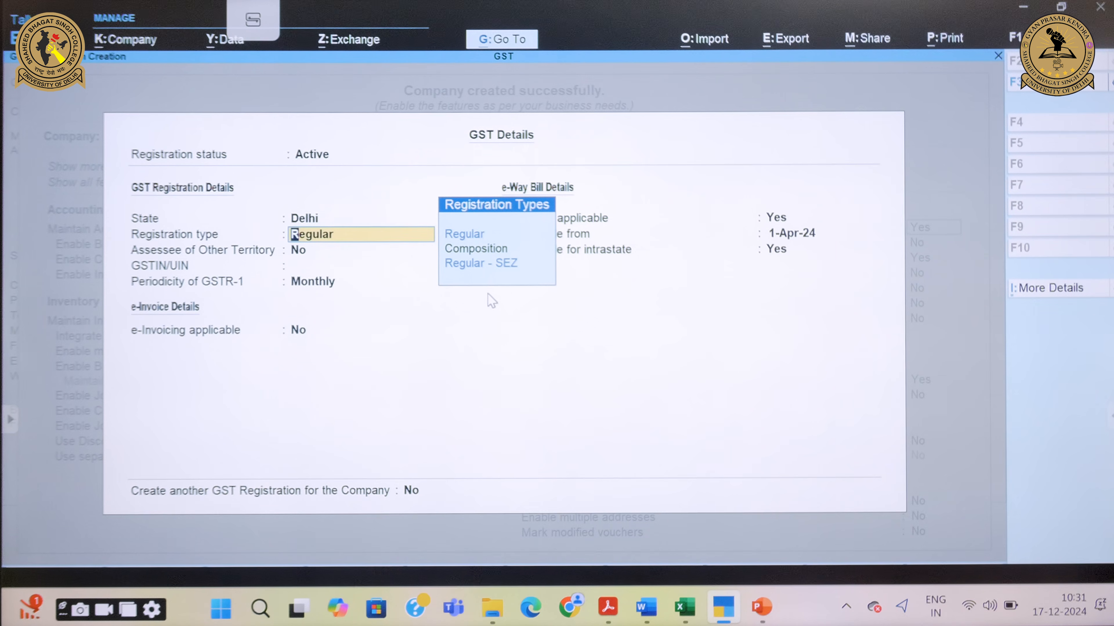
key(Return)
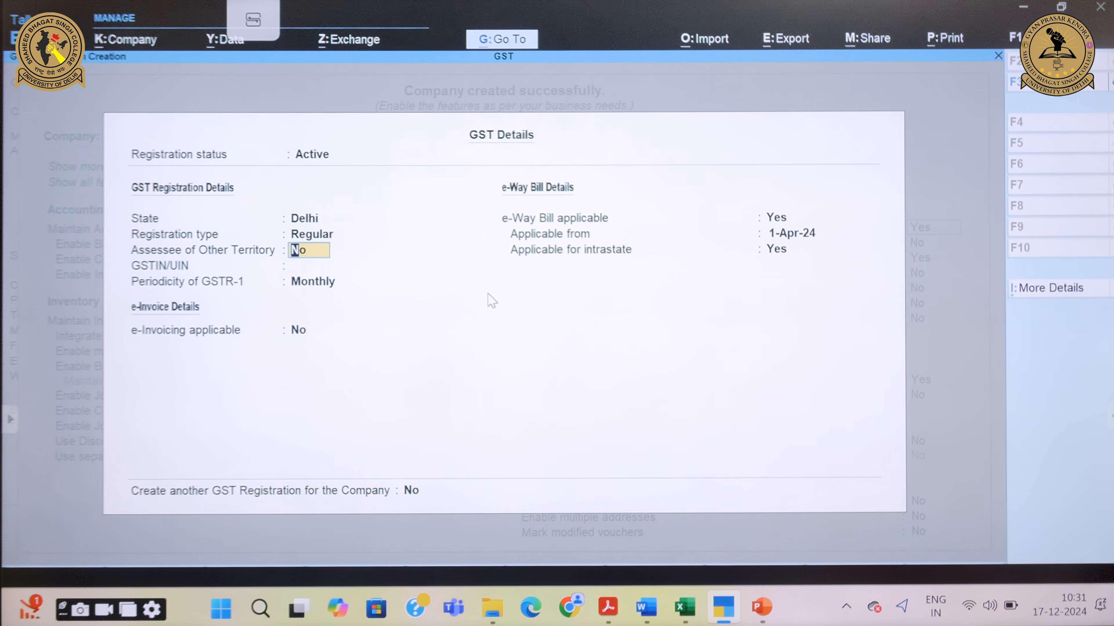
key(Return)
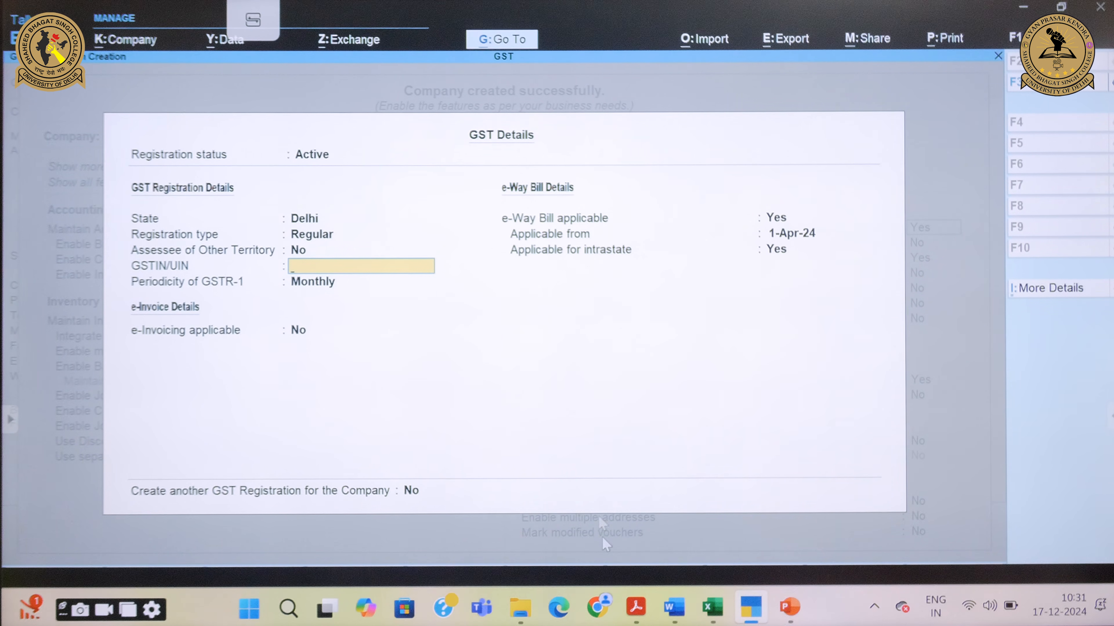
Step: Copy the company's GSTIN from the Tally Ques Workbook PDF into the GSTIN/UIN field in TallyPrime
mouse_move(629, 602)
click(633, 523)
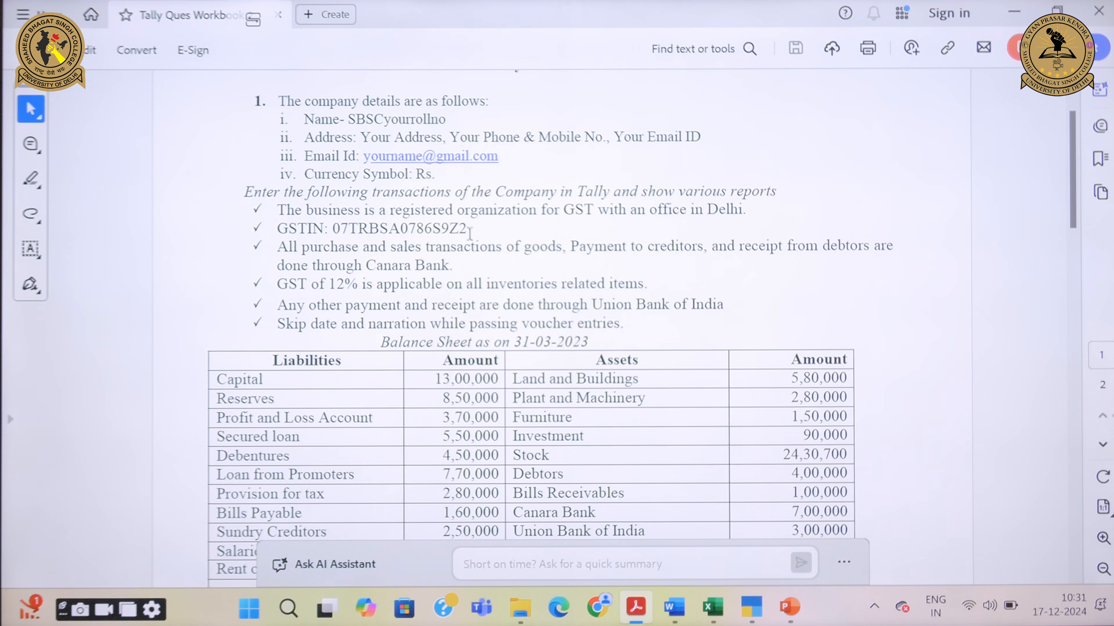
drag(467, 228, 332, 228)
key(ctrl+c)
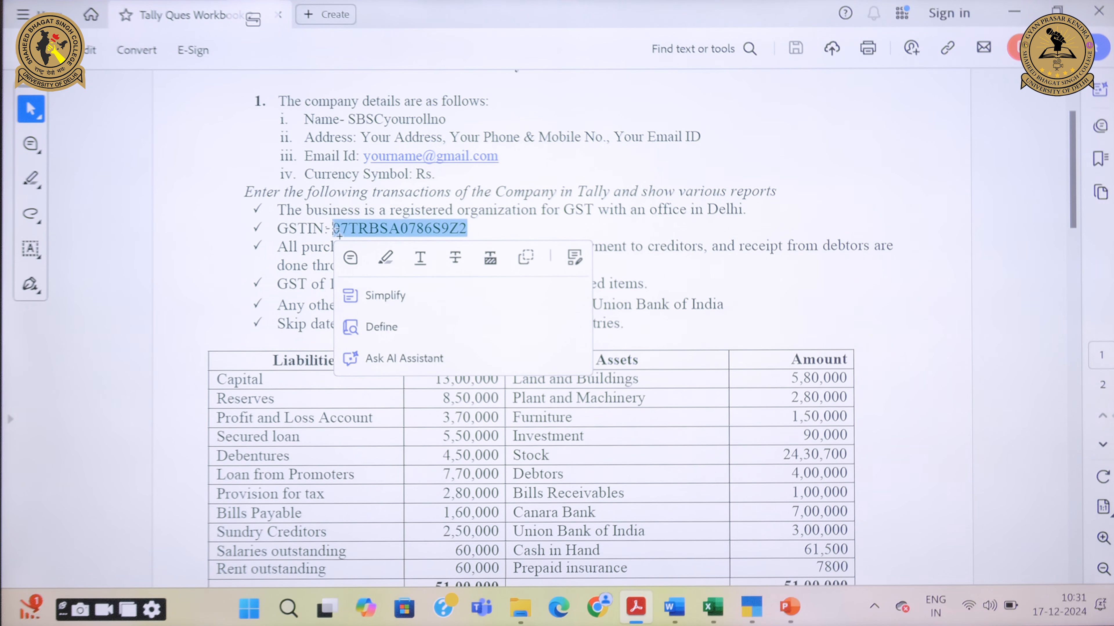
mouse_move(751, 607)
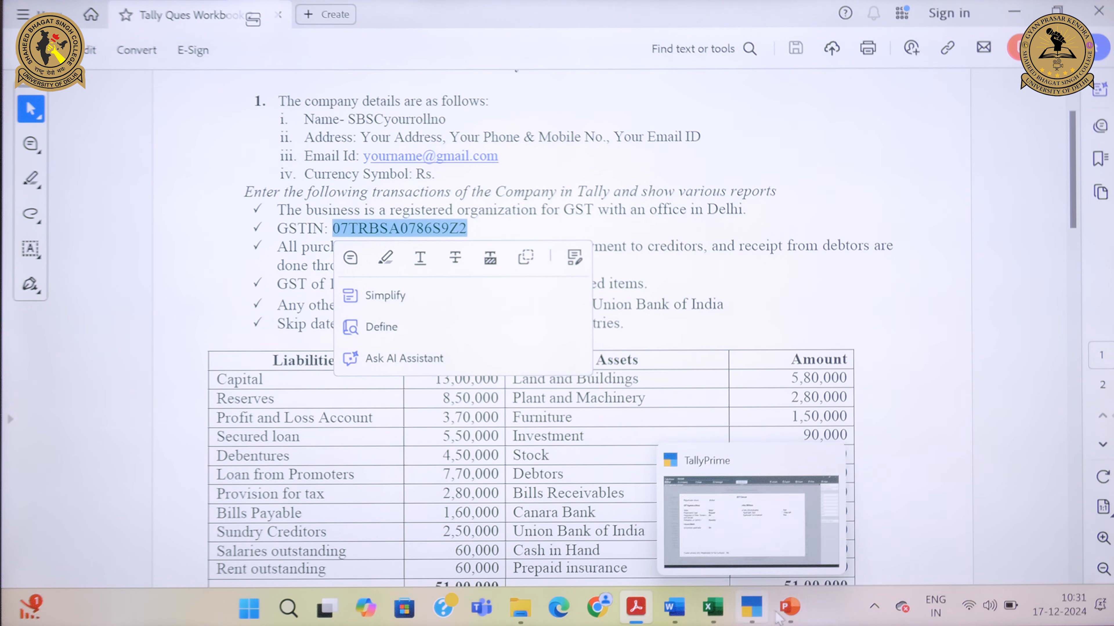
click(741, 527)
key(ctrl+v)
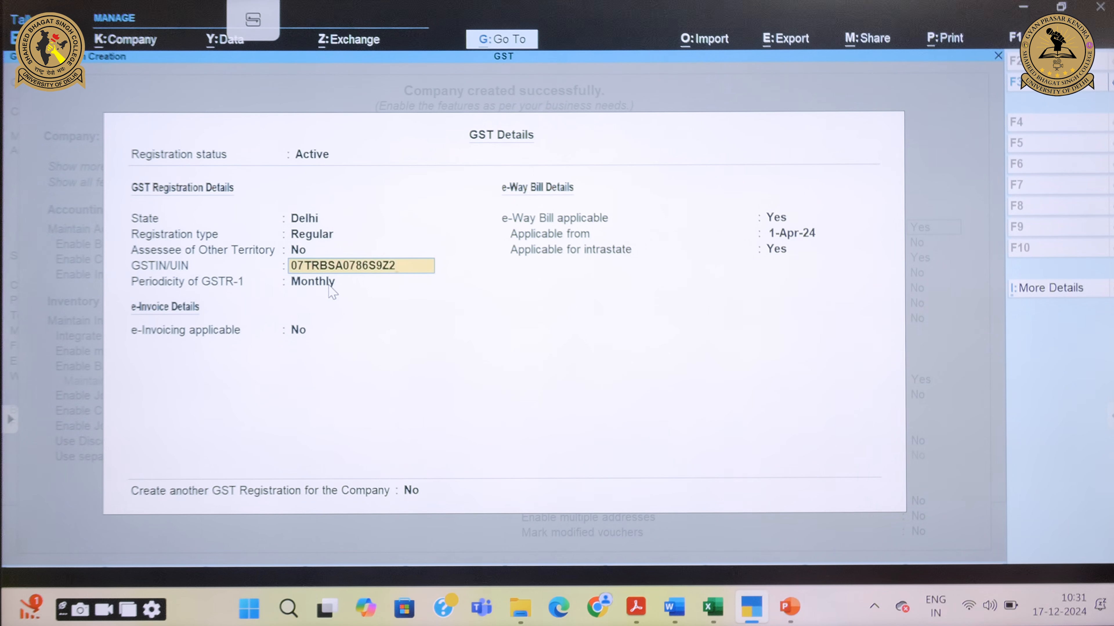
key(Return)
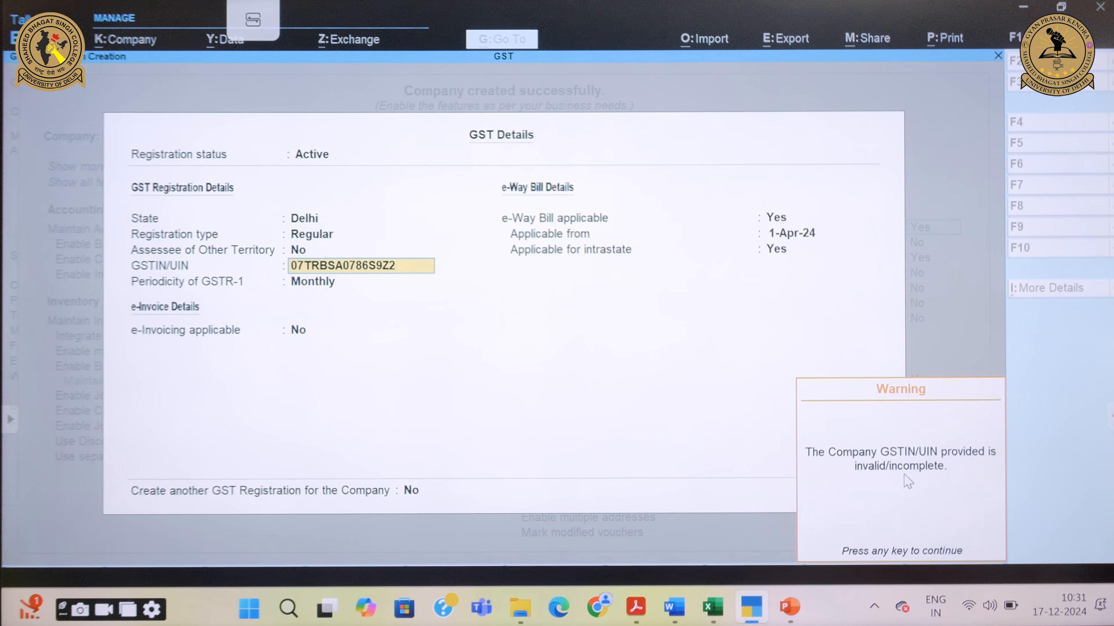
key(Return)
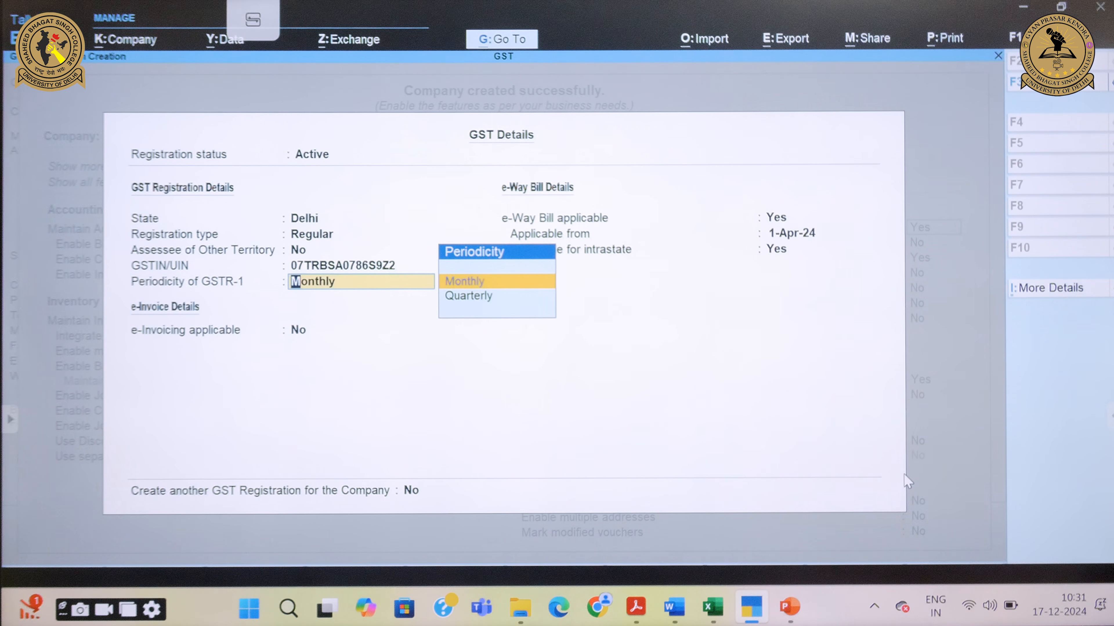
Step: Keep monthly GSTR-1 and no e-invoicing, set e-Way Bill applicable to No, and accept the GST details
key(Return)
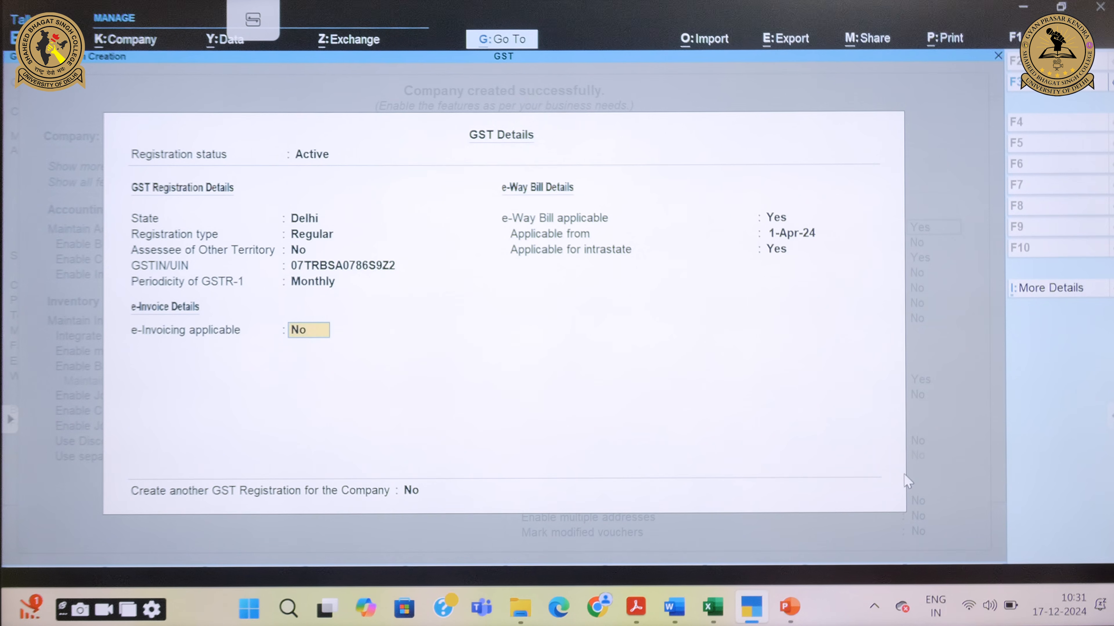
key(Return)
text(NO)
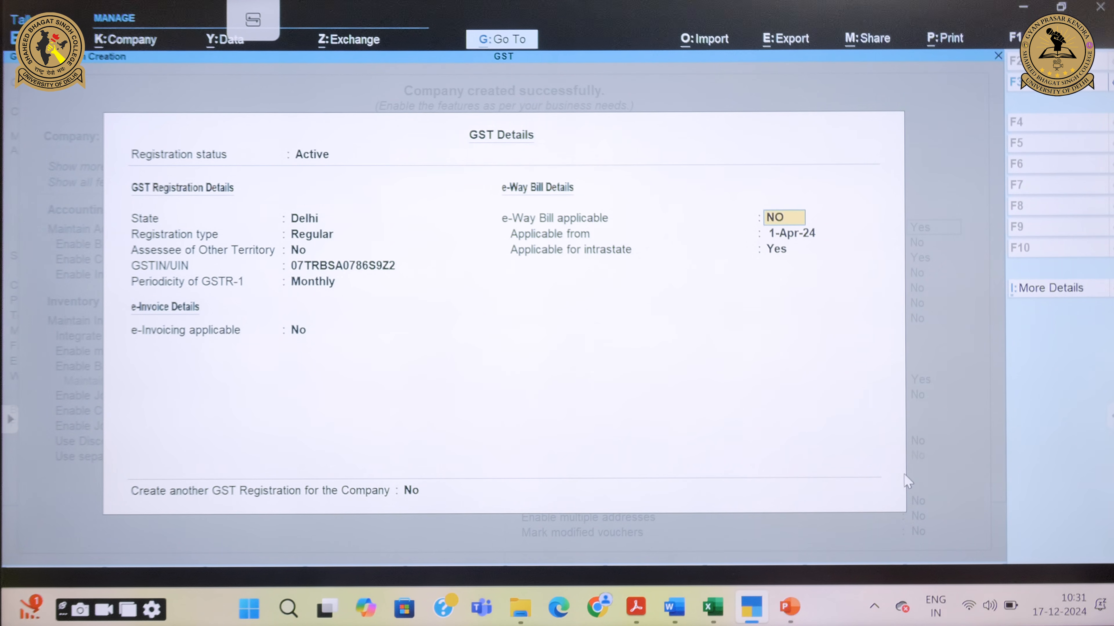
key(Return)
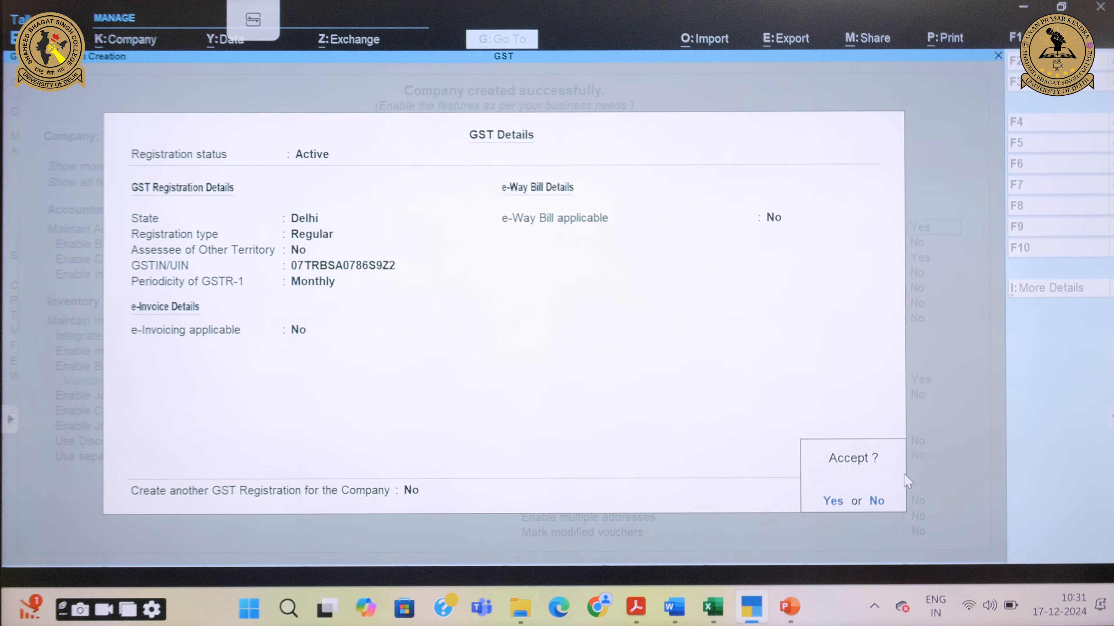
key(Return)
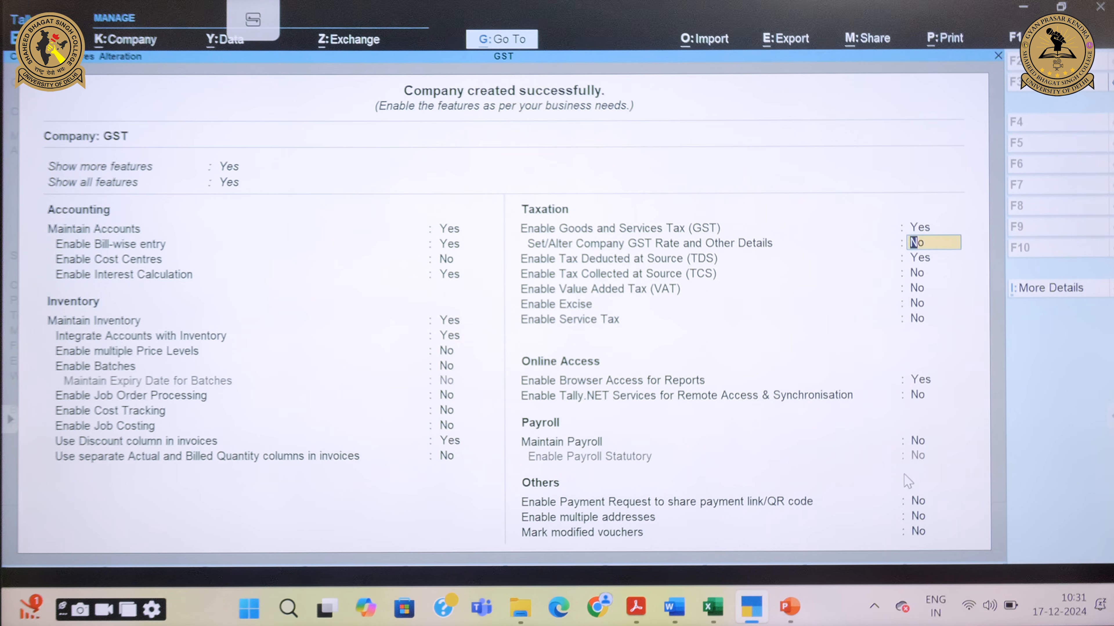
Step: Disable Tax Deducted at Source (TDS), keep the remaining company features as they are, and save the feature settings
key(Return)
text(N)
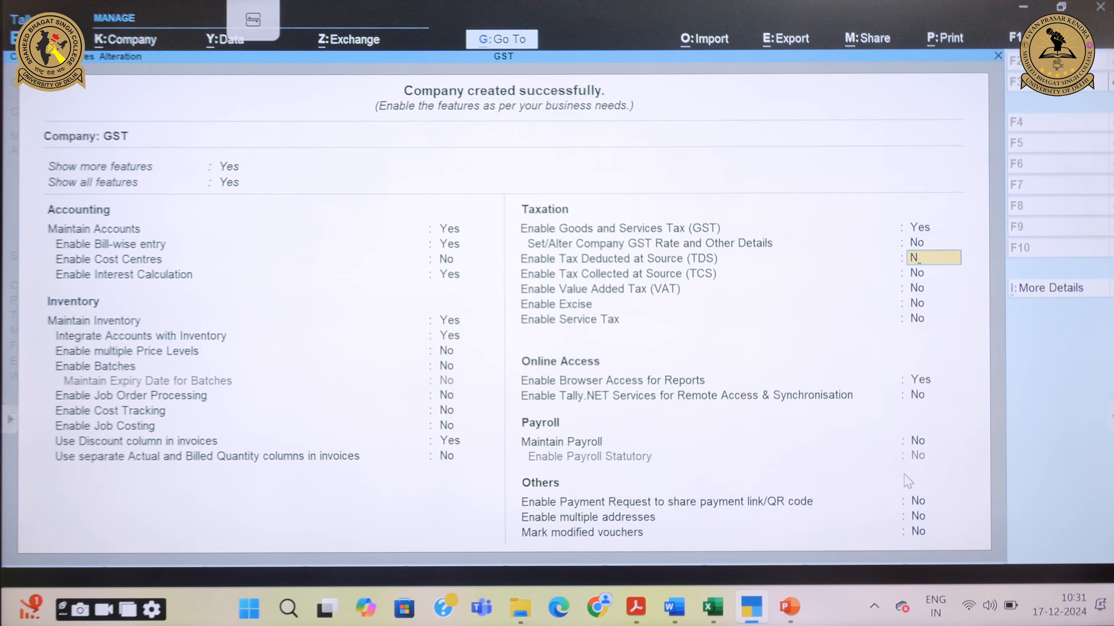
text(o)
key(Return)
key(Return)
key(Return)
key(Return)
key(Return)
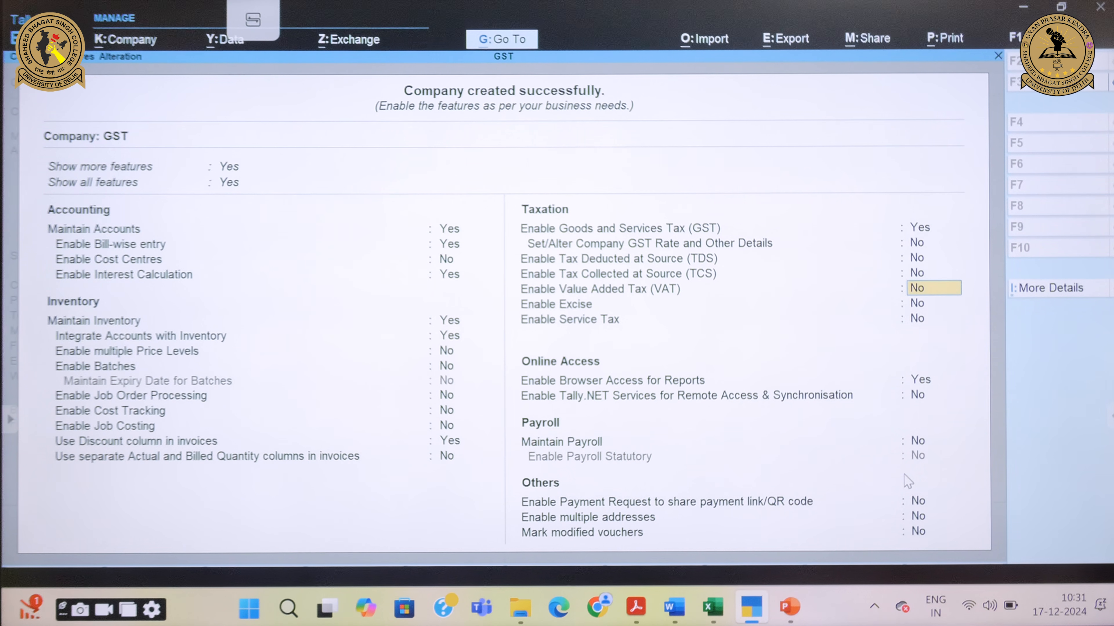
key(Return)
key(Return)
key(Return)
key(Return)
key(Return)
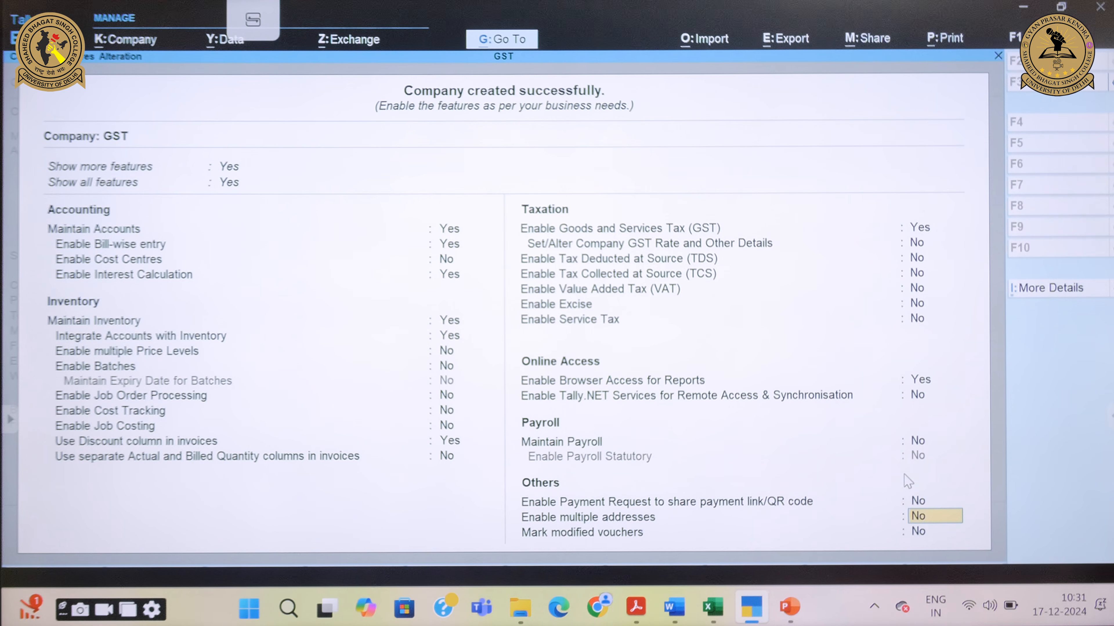
key(Return)
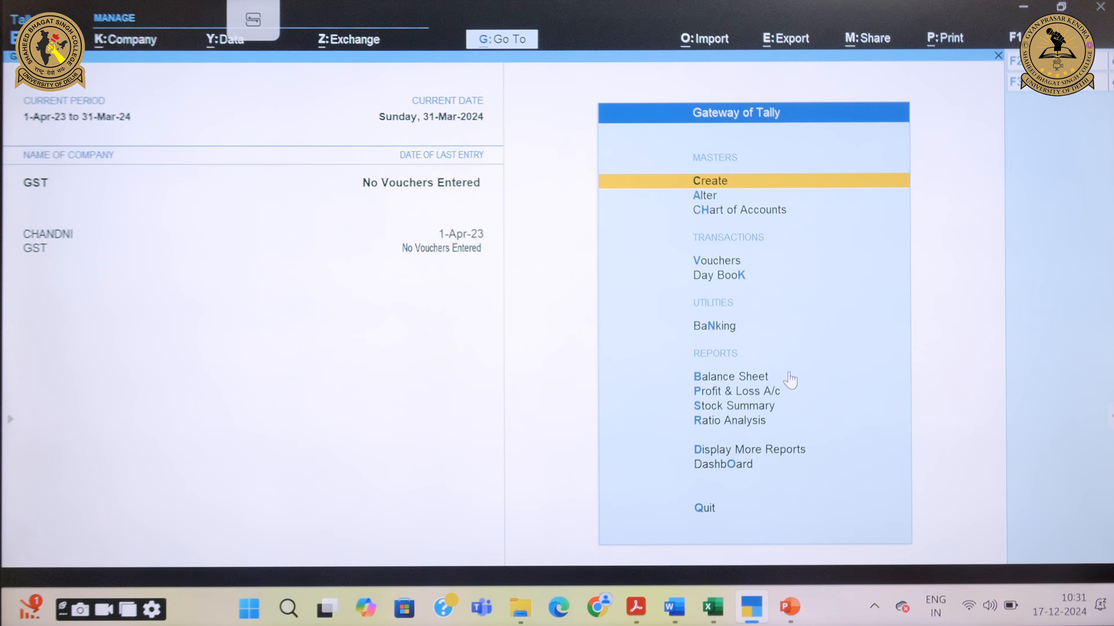
Step: Examine the stock, debtor and creditor tables and the transaction instructions in the workbook PDF, and return to TallyPrime
mouse_move(645, 608)
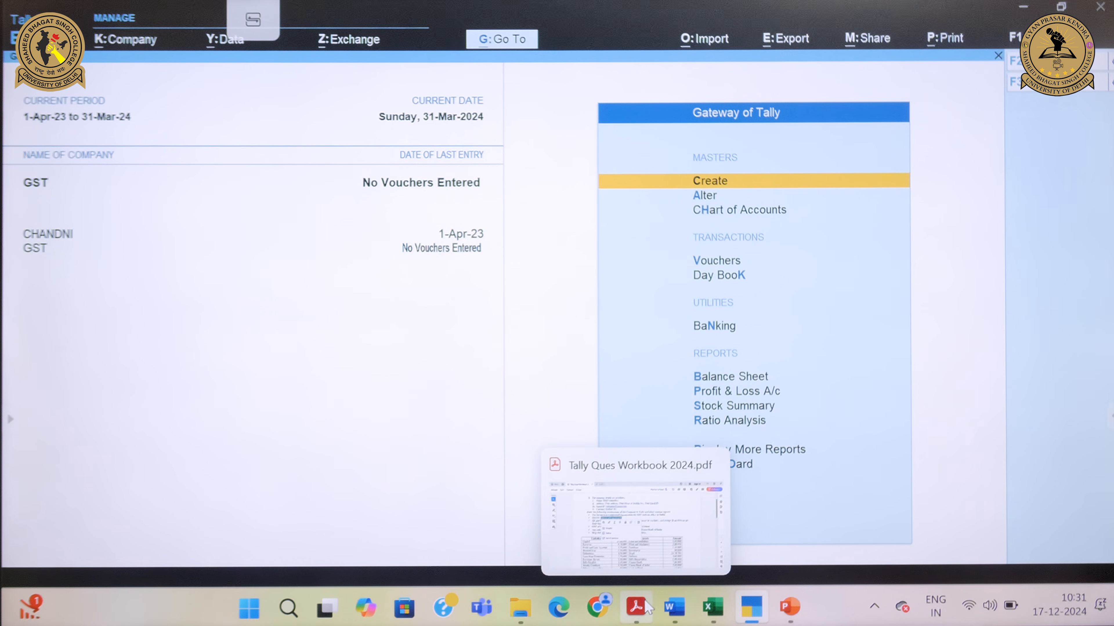
click(642, 565)
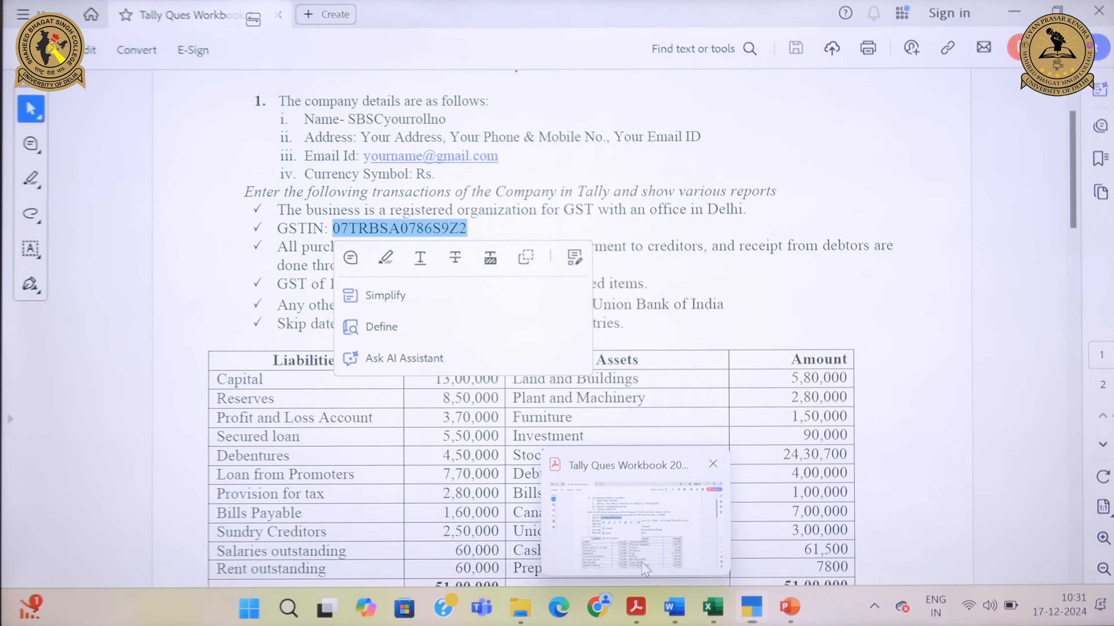
click(975, 229)
scroll(401, 307, down, 10)
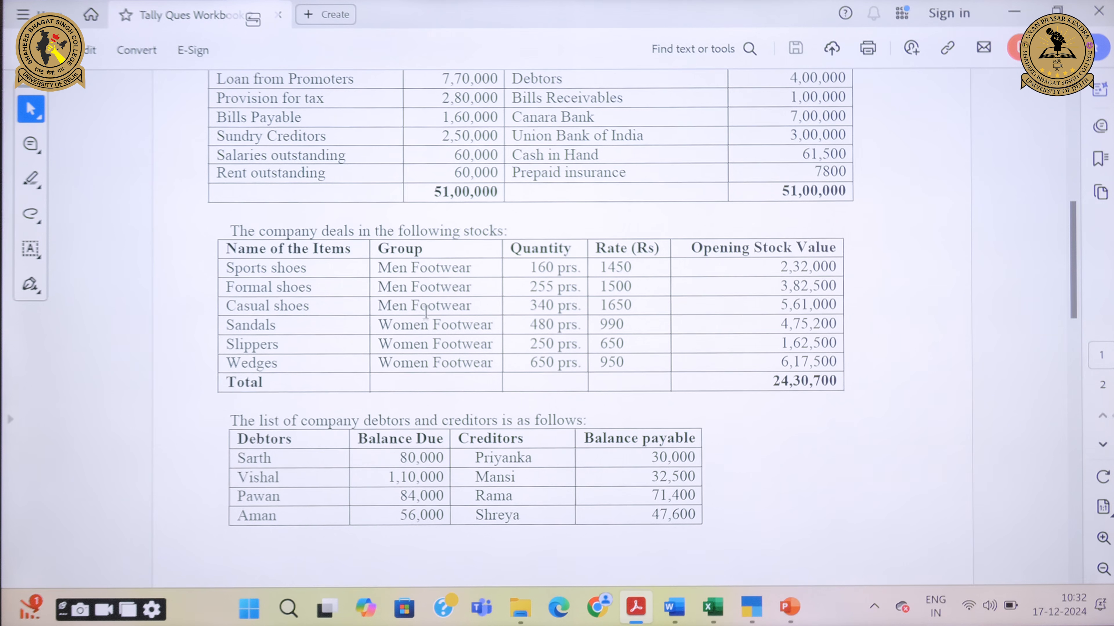
drag(1072, 257, 1073, 173)
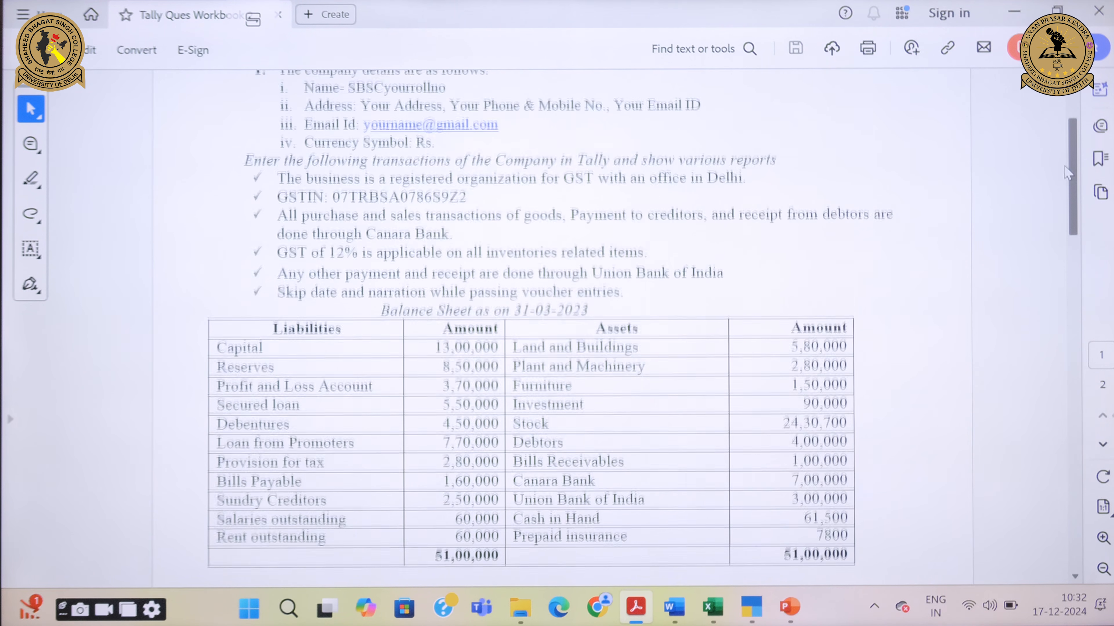
double_click(349, 254)
click(662, 228)
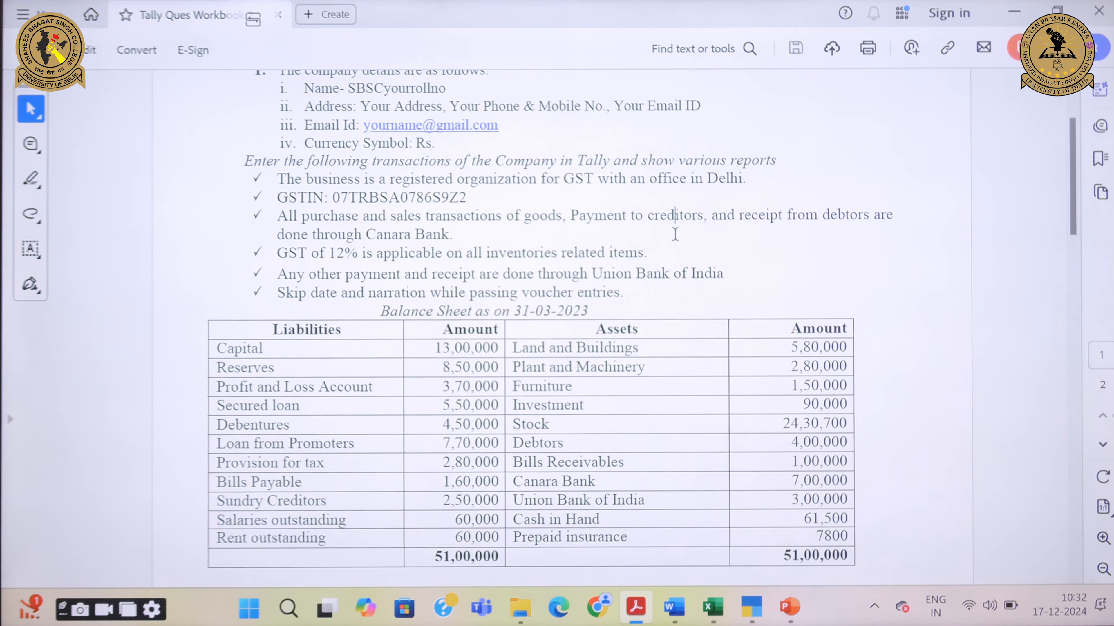
mouse_move(751, 607)
click(751, 538)
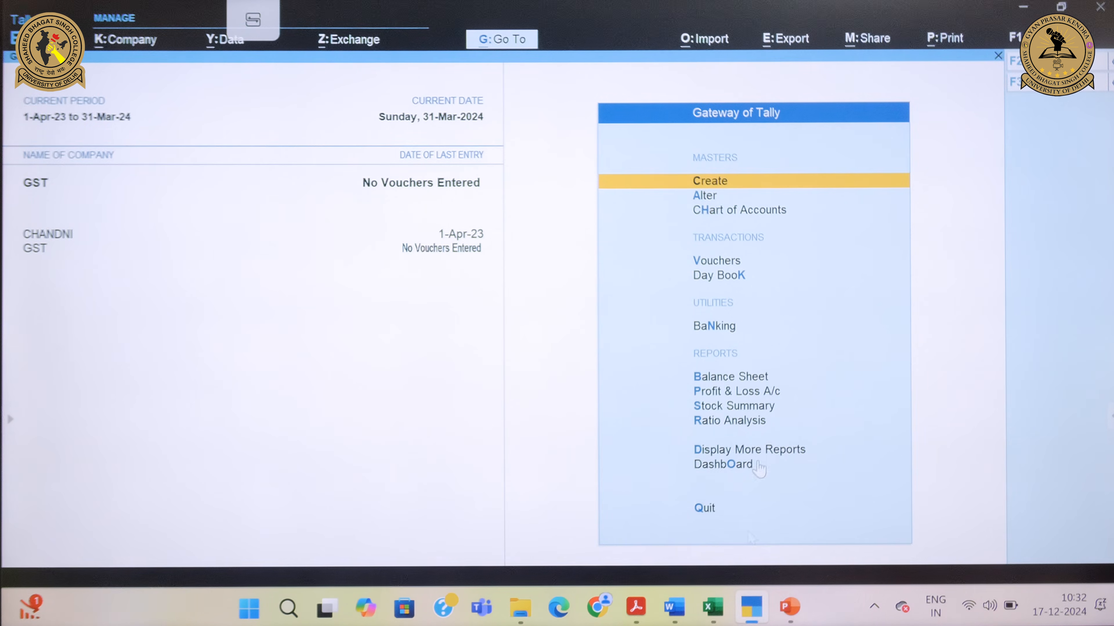
Step: Create a simple unit with the symbol PRS., UQC PRS-PAIRS and 0 decimal places, and leave unit creation
click(725, 184)
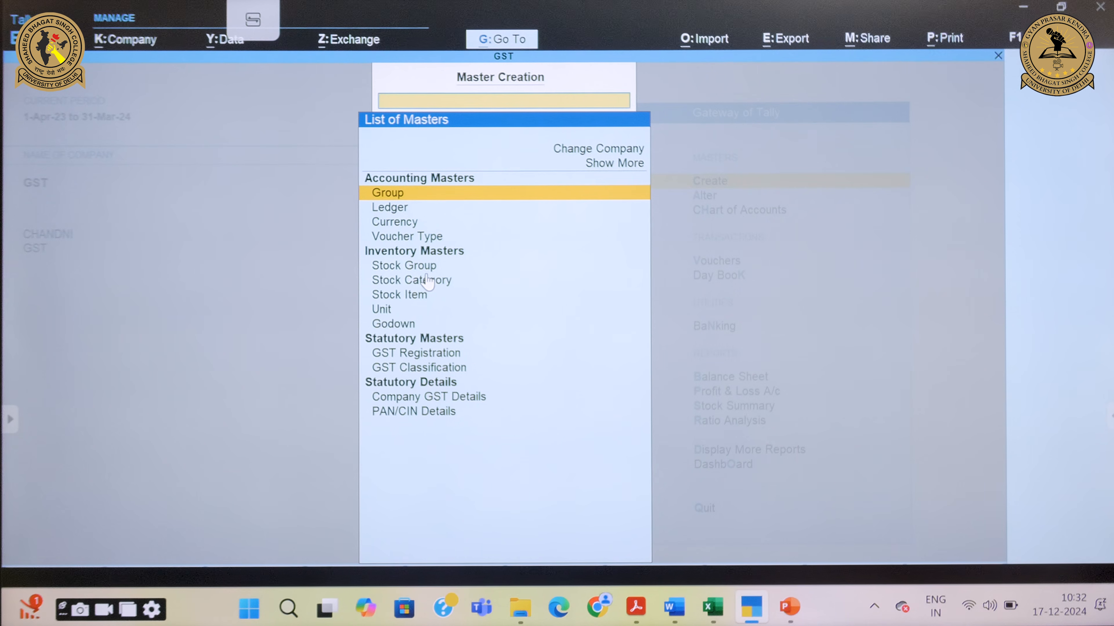
click(382, 311)
text(PRS.)
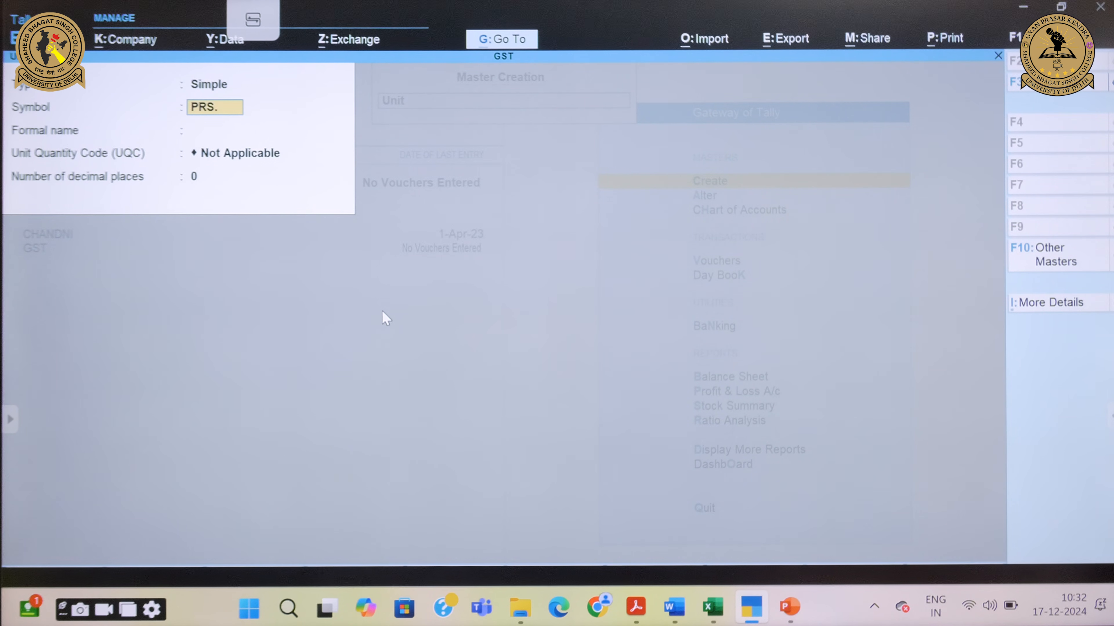
key(Return)
key(Return)
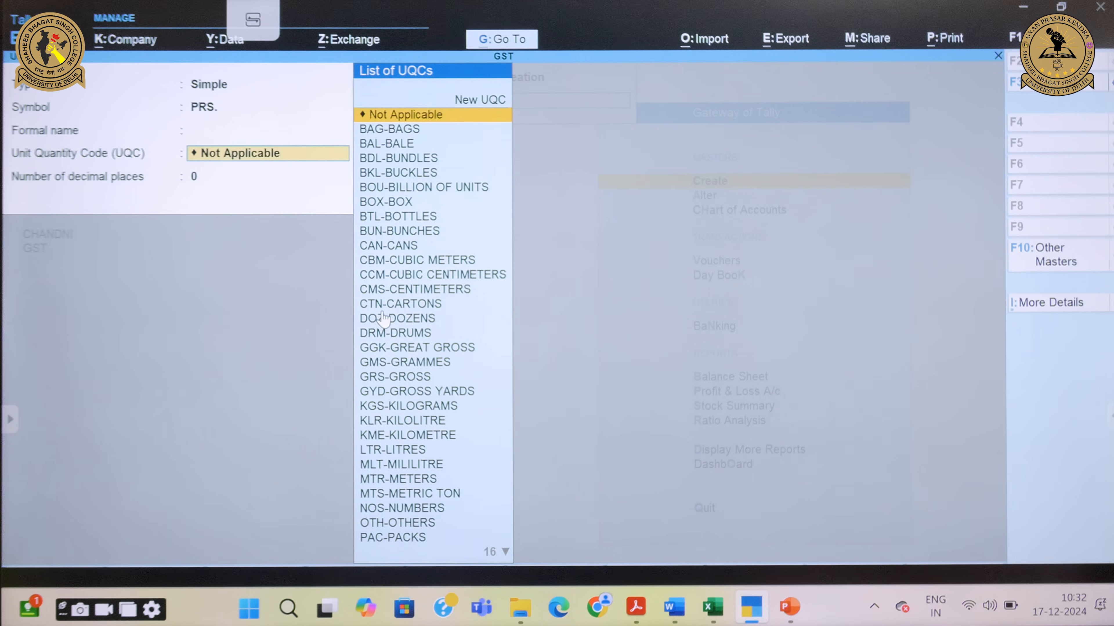
text(PAI)
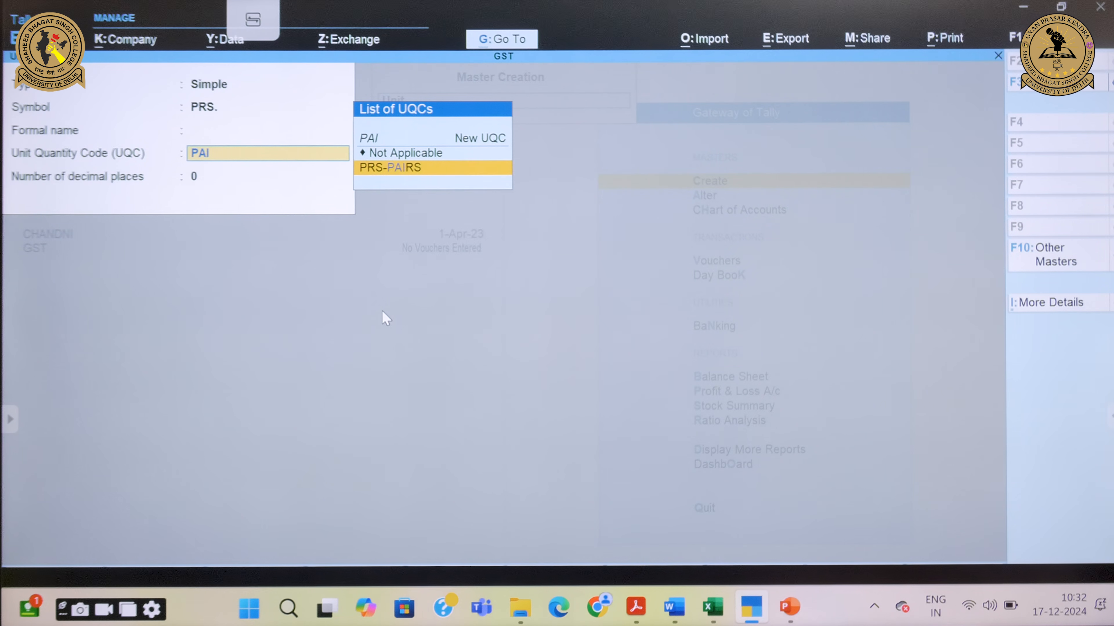
key(Return)
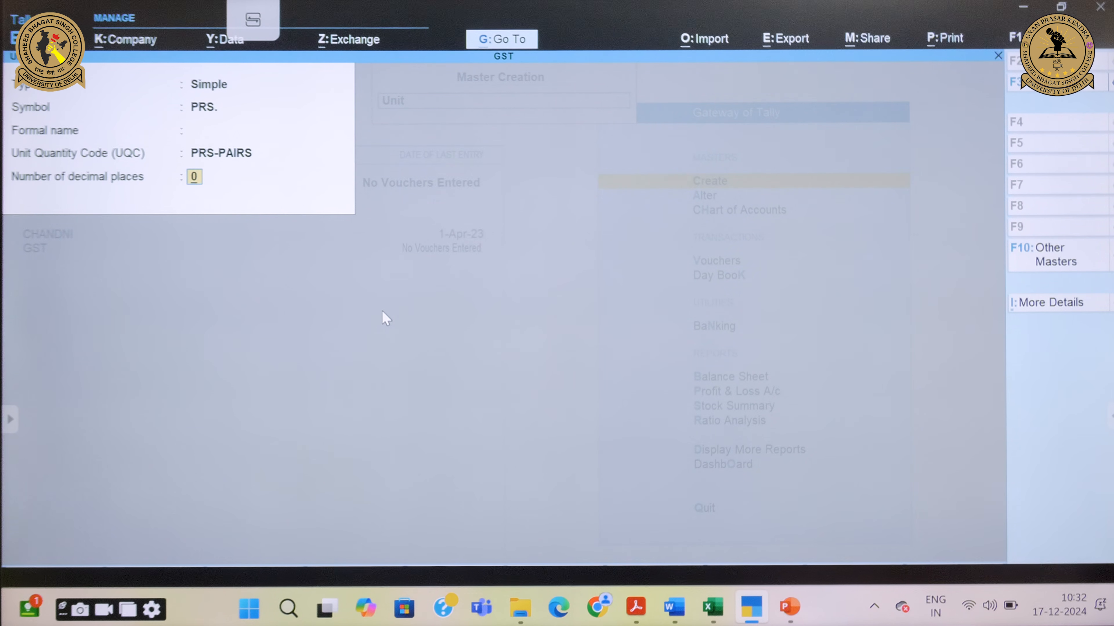
key(Return)
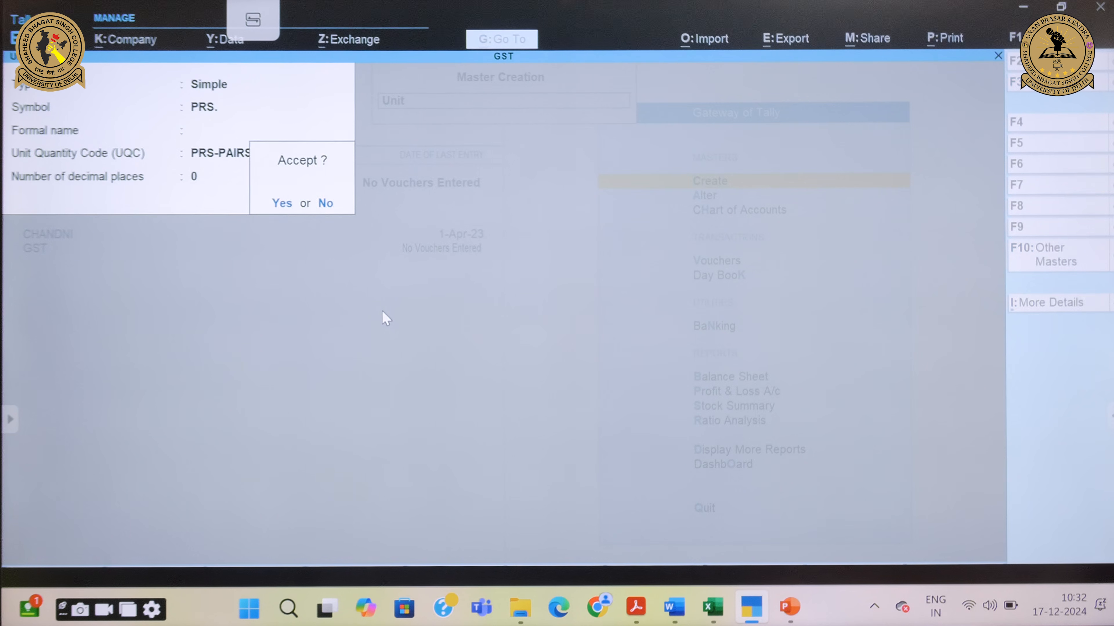
key(Return)
key(Escape)
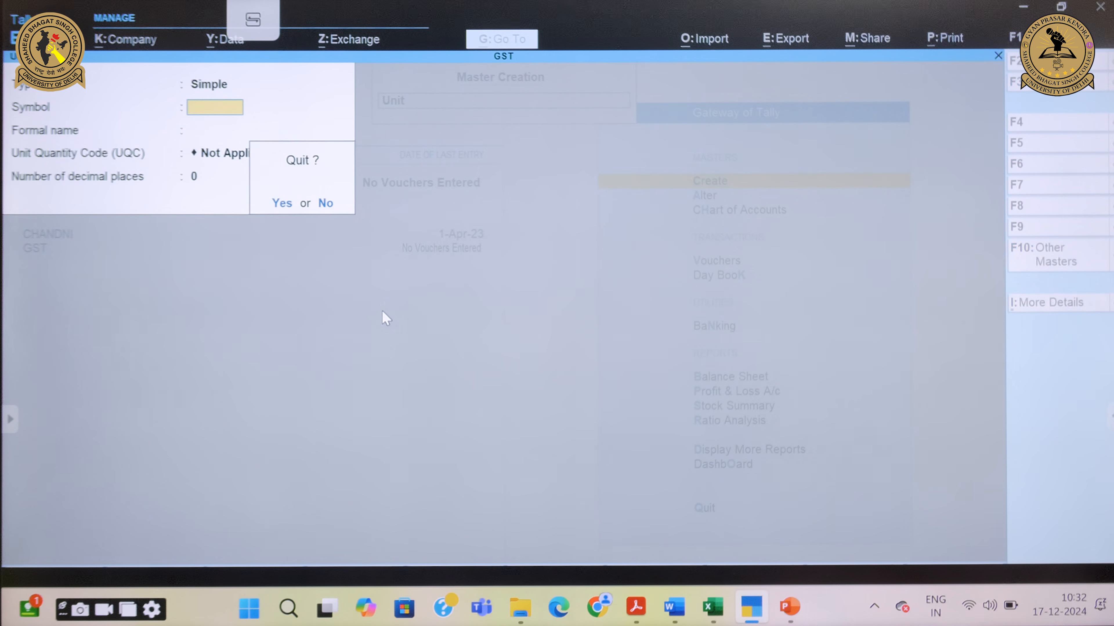
key(Return)
Step: Start a stock group named Men Footwear under Primary, without adding the quantities of its items
key(Up)
key(Up)
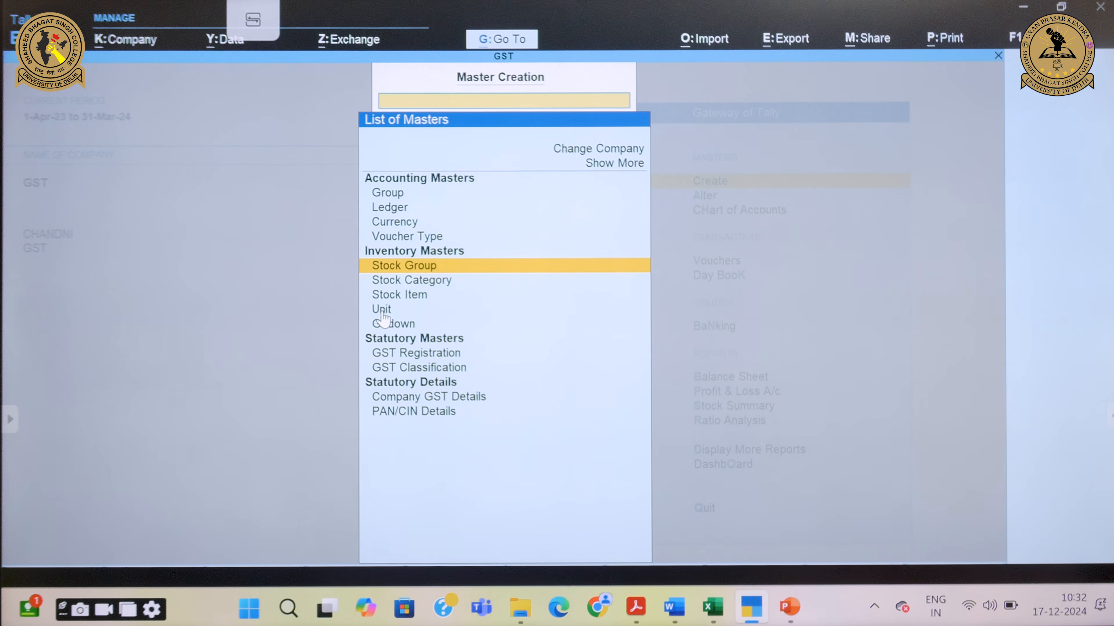
key(Return)
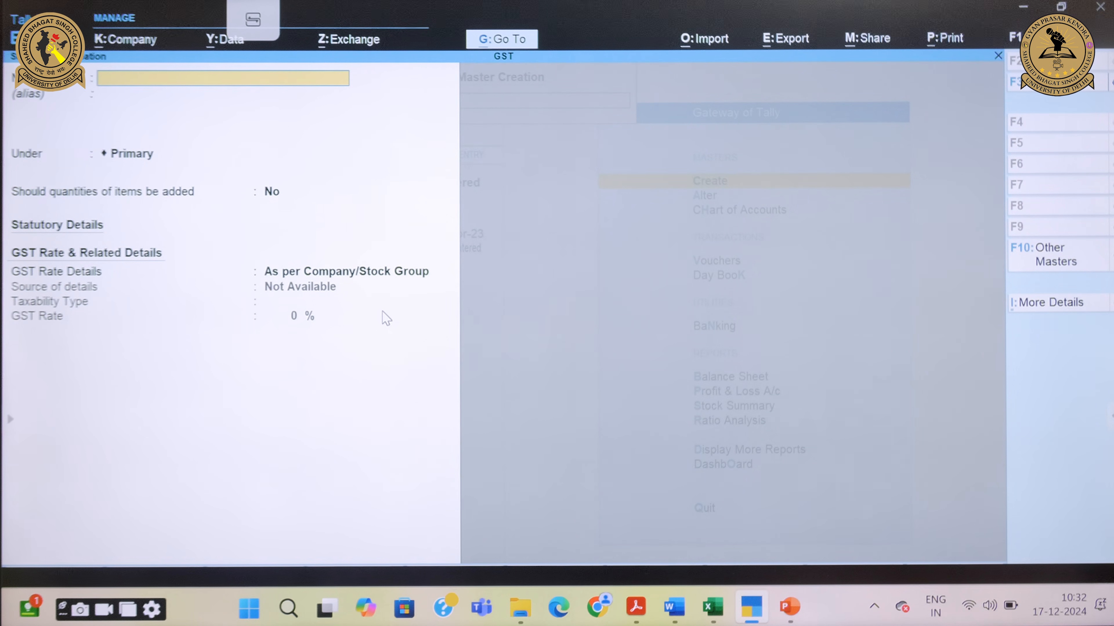
text(Men Footwear)
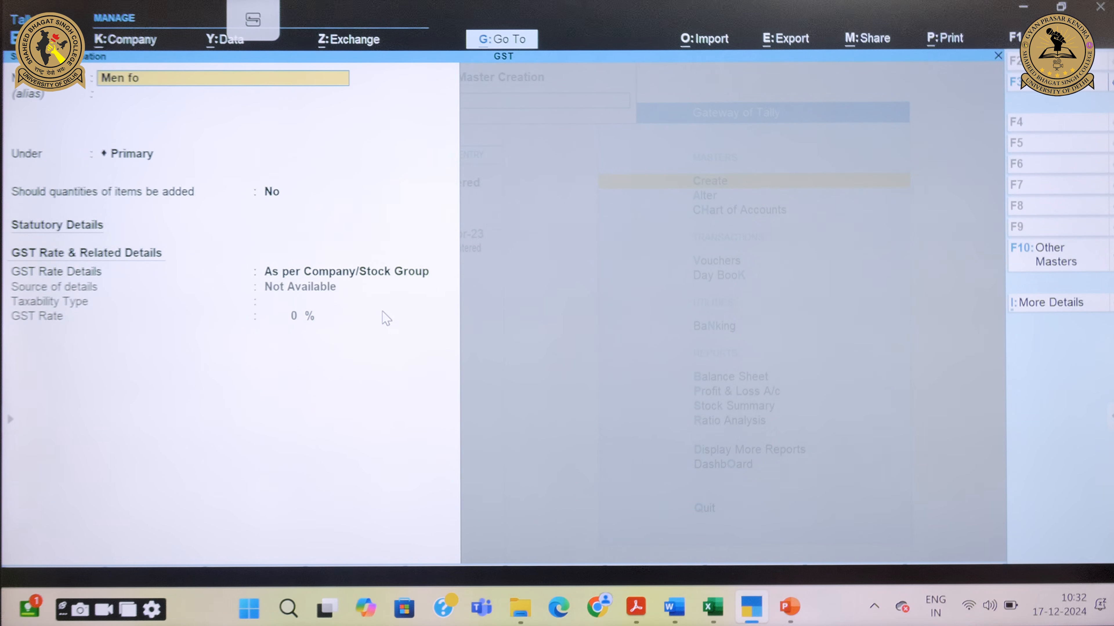
key(Return)
key(Return)
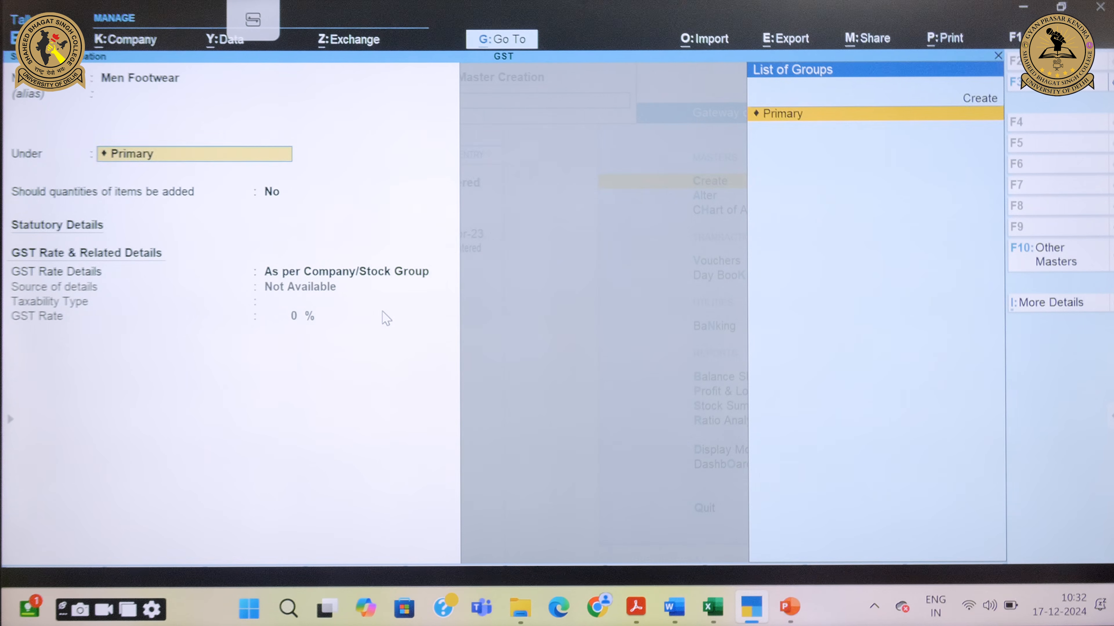
key(Return)
key(Return)
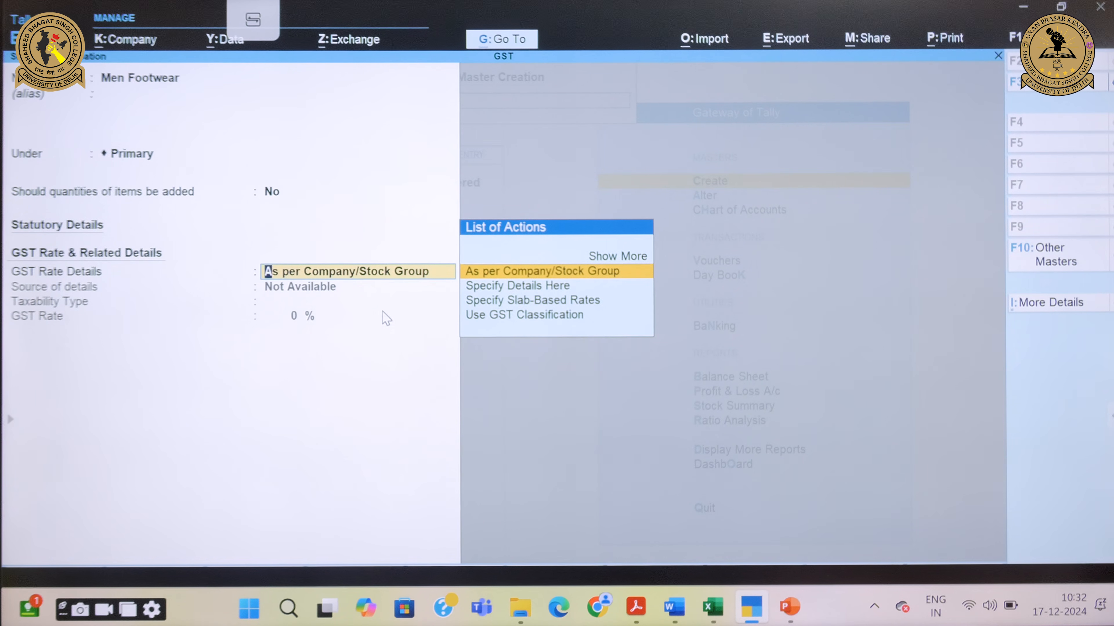
Step: Specify the Men Footwear group's GST details directly as Taxable at 12%, and save the group
key(Down)
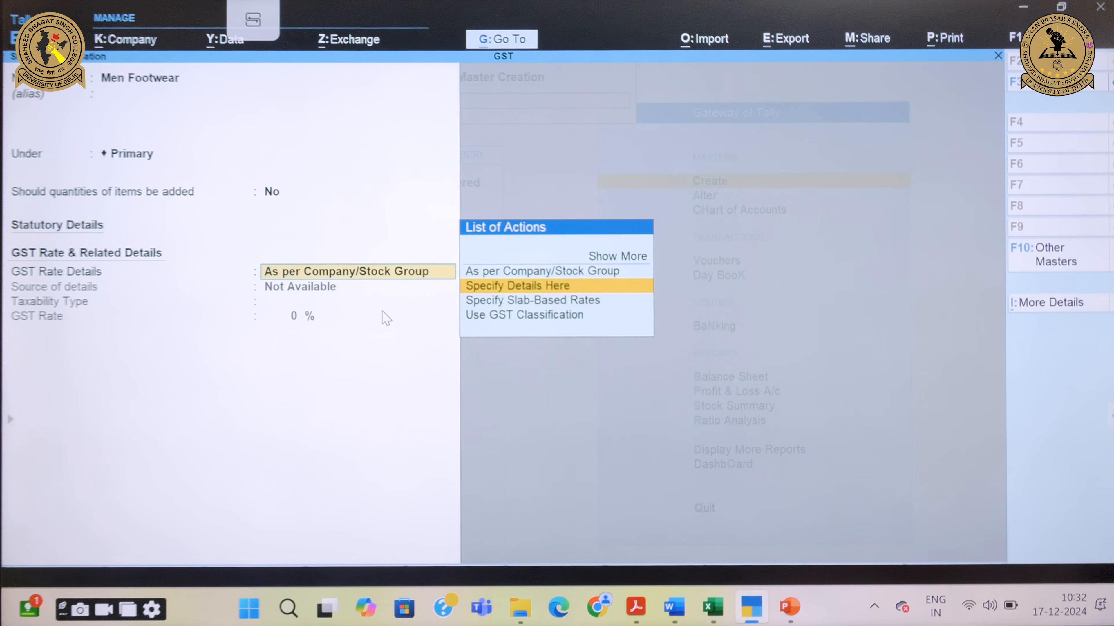
key(Return)
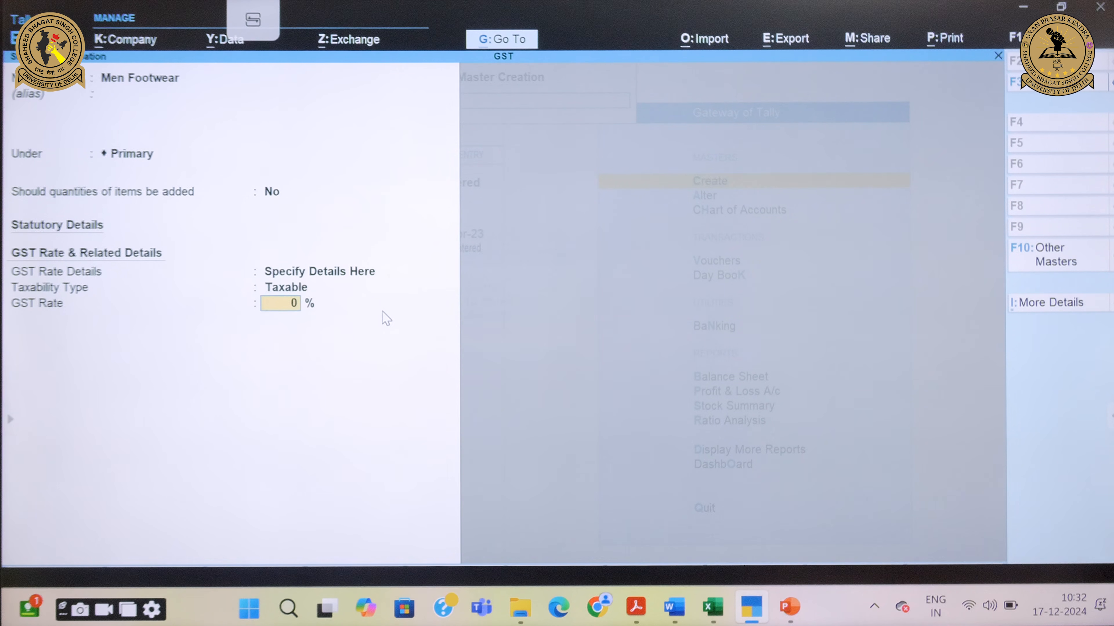
key(Return)
text(1)
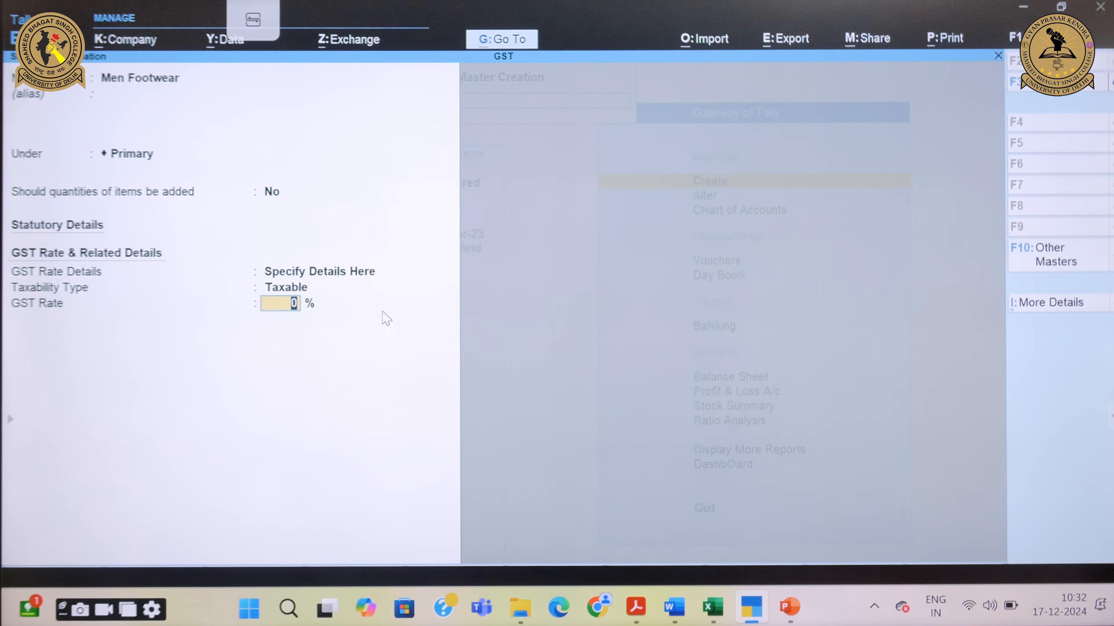
text(2)
key(Return)
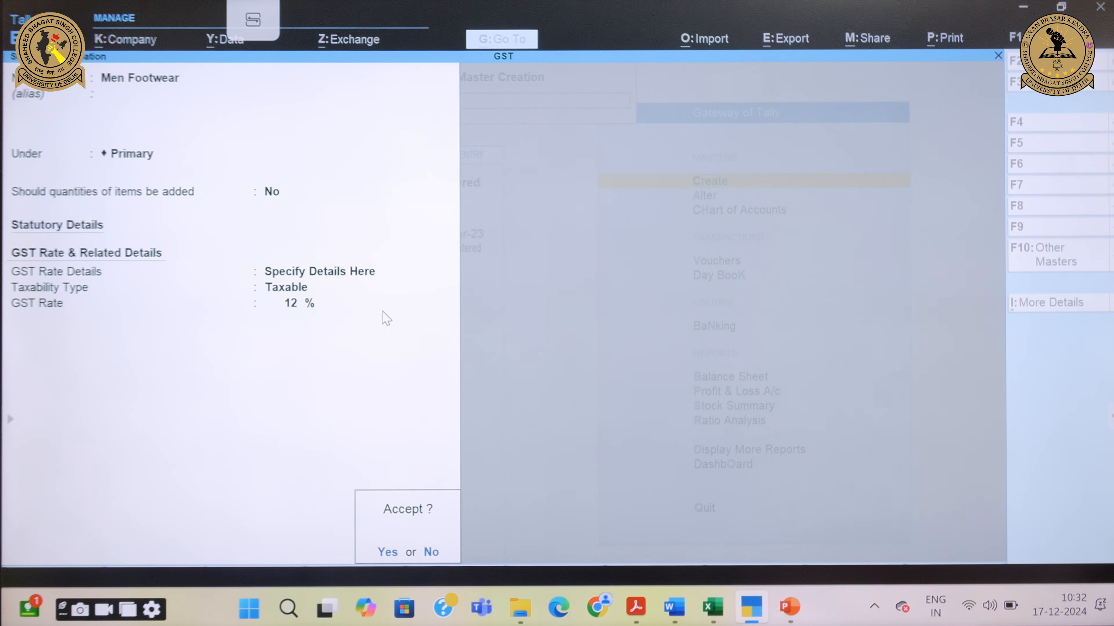
key(Return)
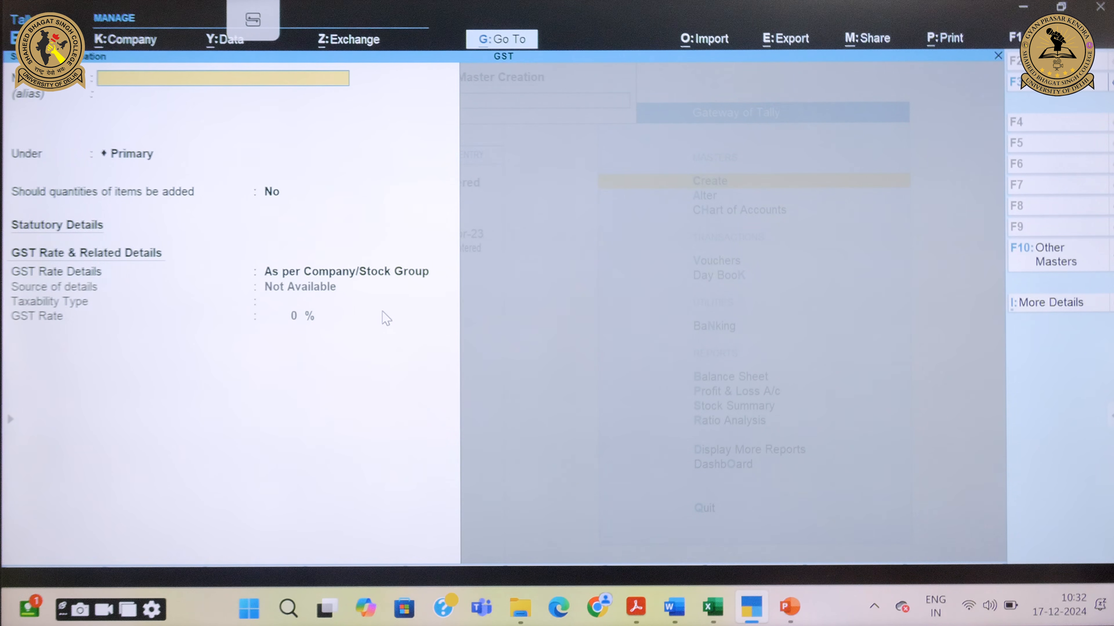
Step: Start a second stock group named Women Footwear under Primary, without adding the quantities of its items
text(Wome)
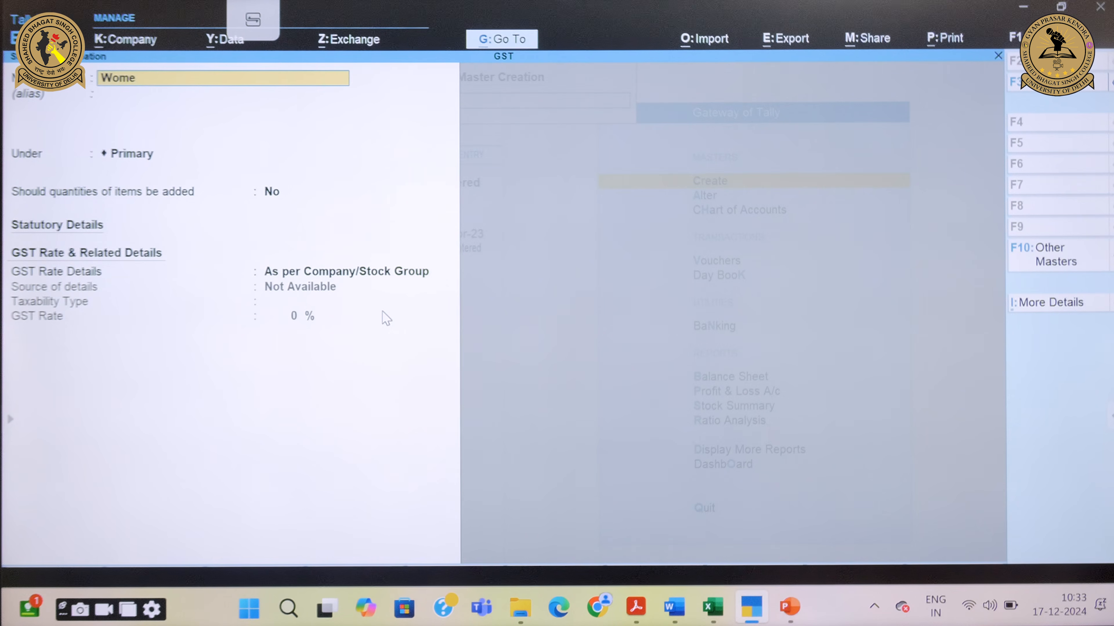
text(n Footwear)
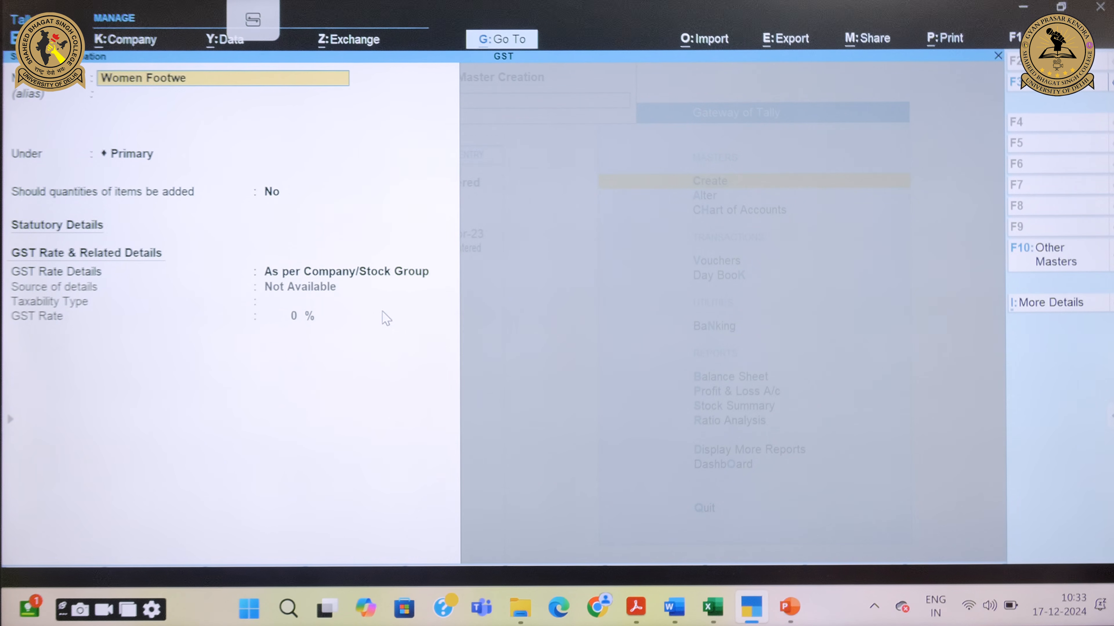
key(Return)
key(Return)
key(Return)
key(Return)
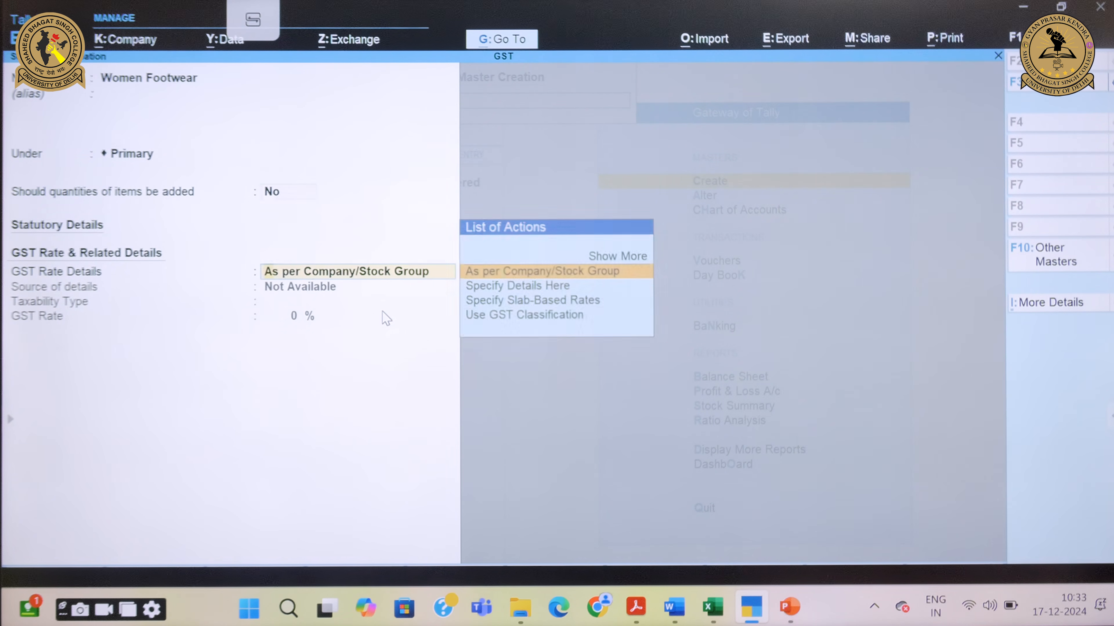
Step: Specify the Women Footwear group's GST details directly as Taxable at 12%, save it and leave stock group creation
key(Down)
key(Return)
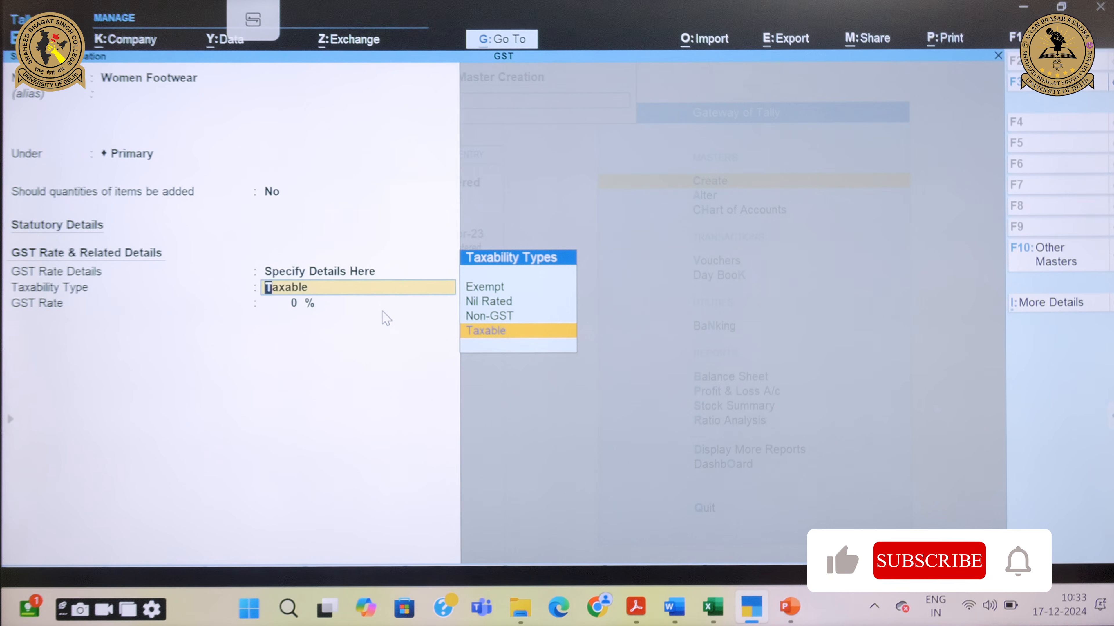
key(Return)
text(12)
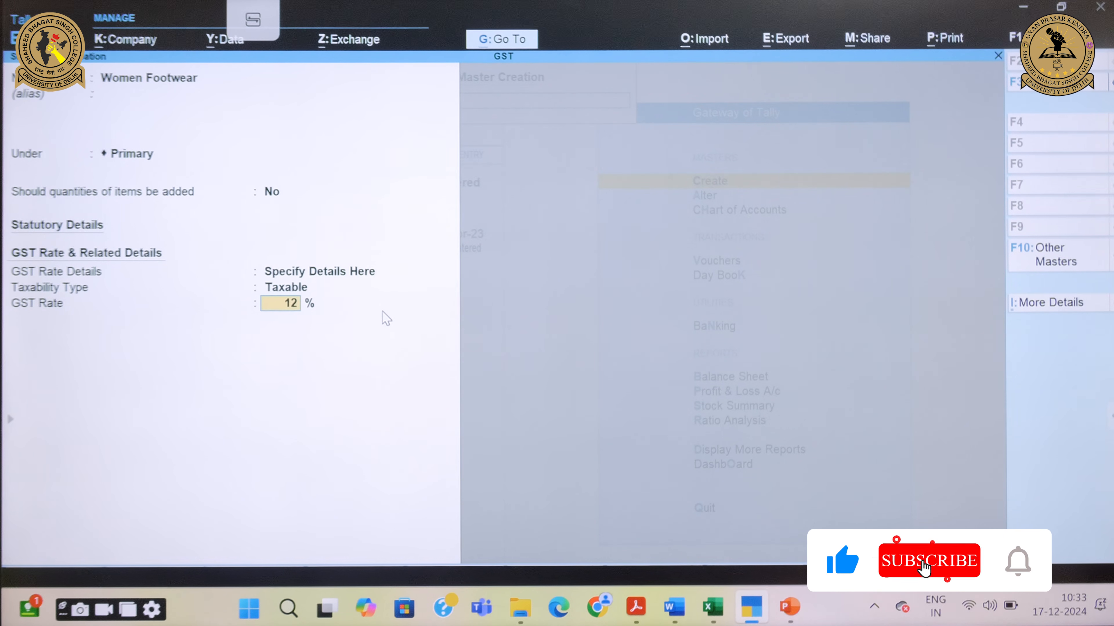
key(Return)
key(Return)
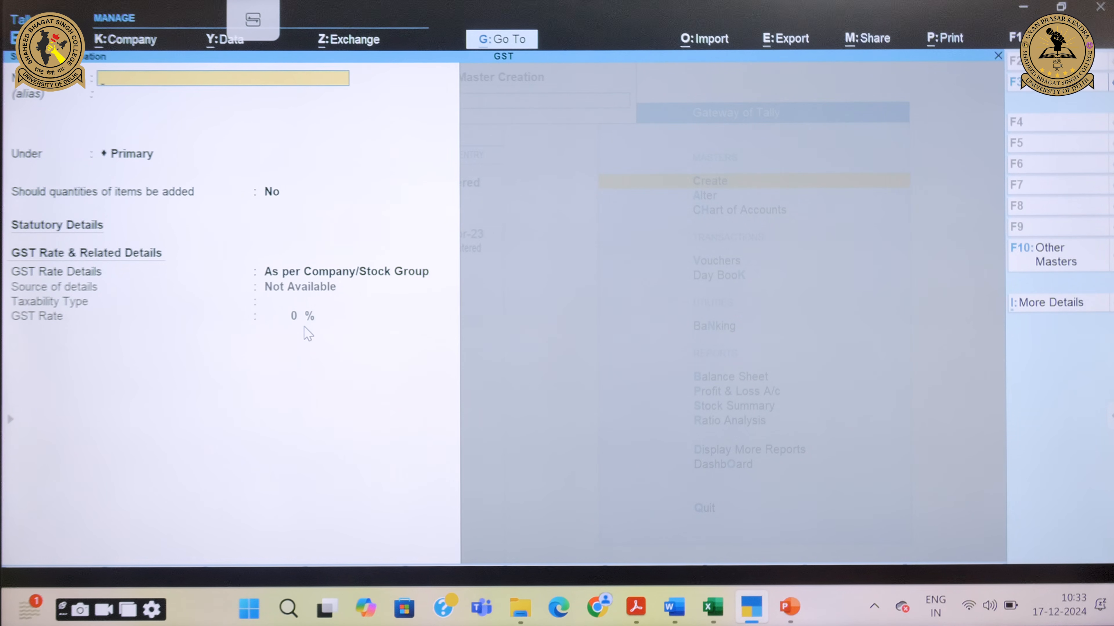
key(Escape)
key(y)
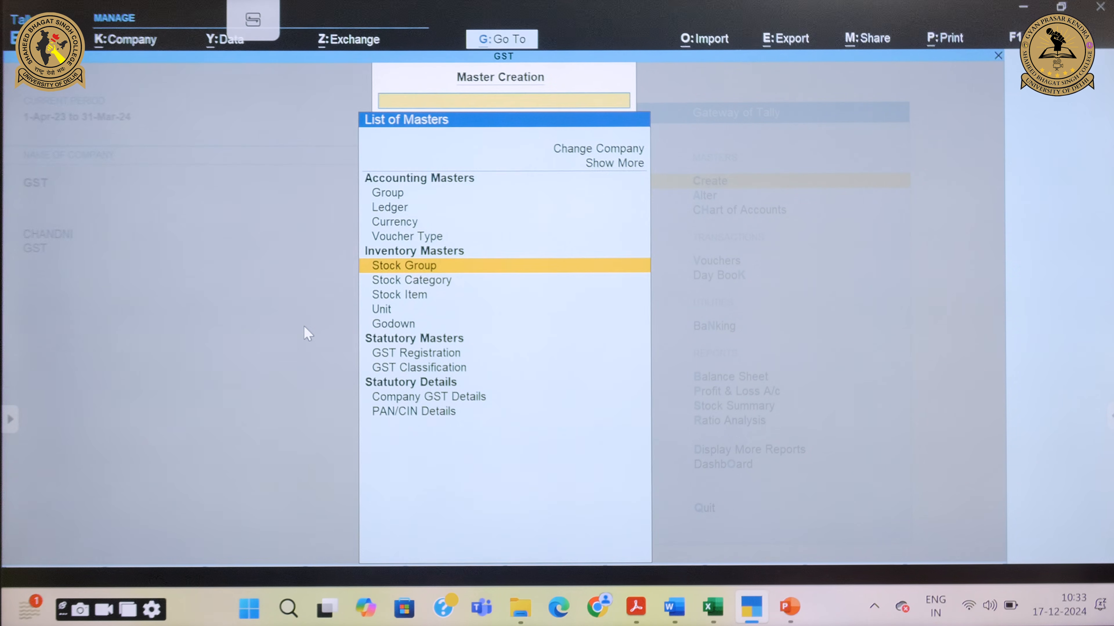
Step: Leave master creation and open the list of stock items in the Chart of Accounts
key(Down)
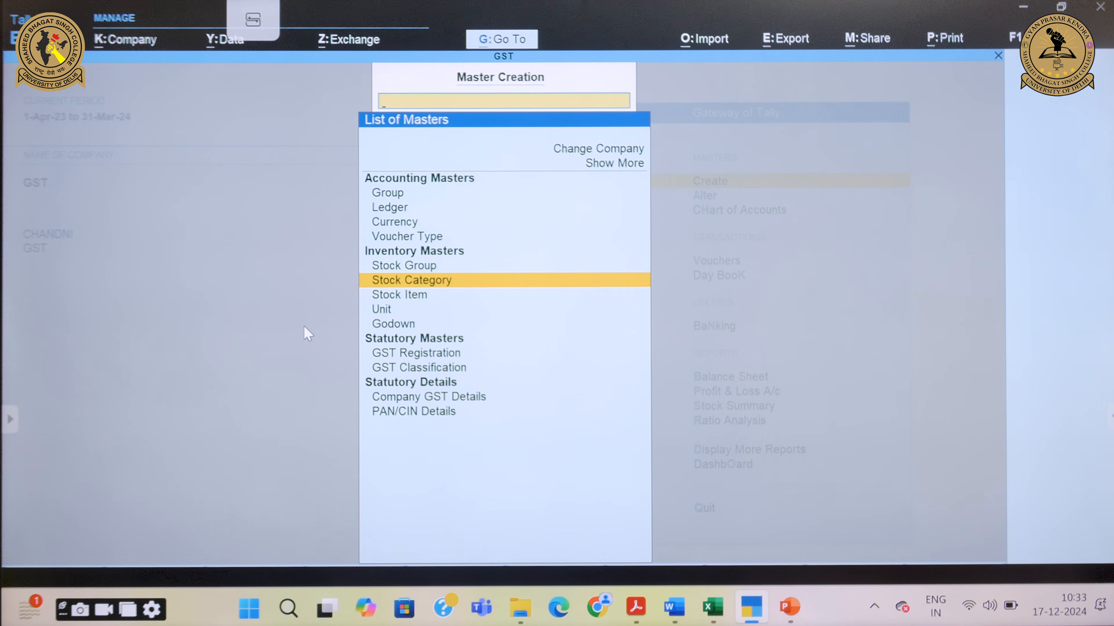
key(Down)
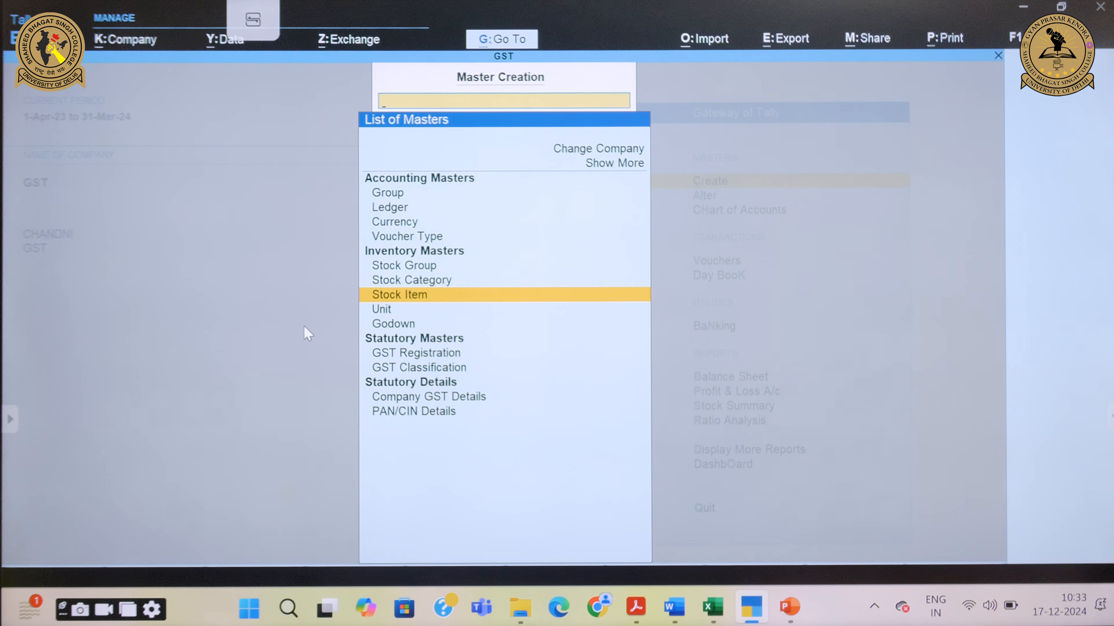
key(Escape)
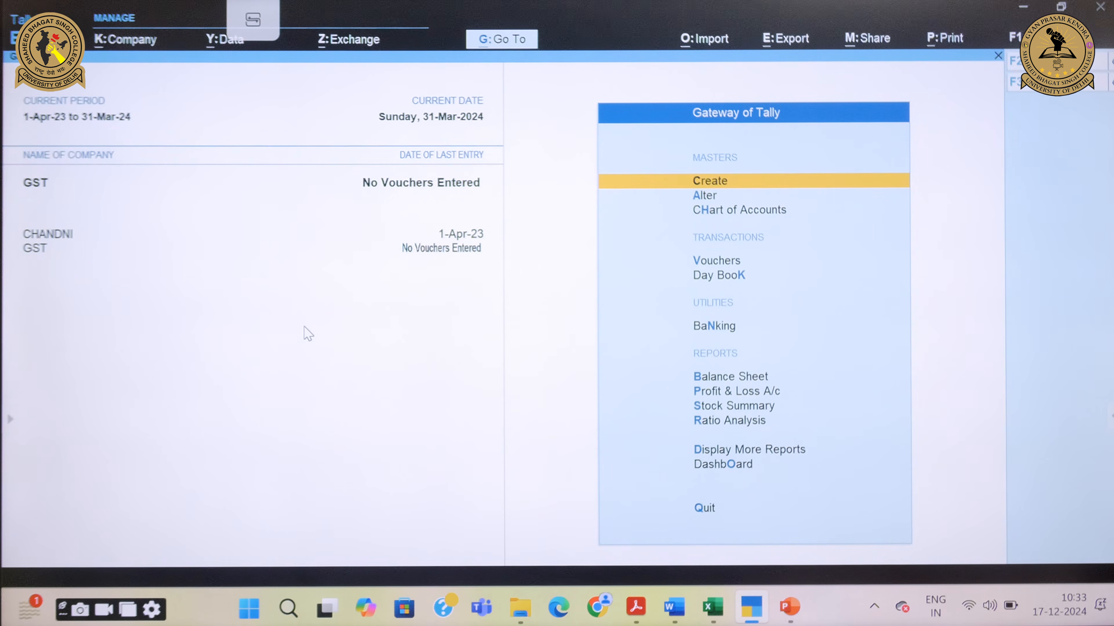
key(Down)
key(Down)
key(Return)
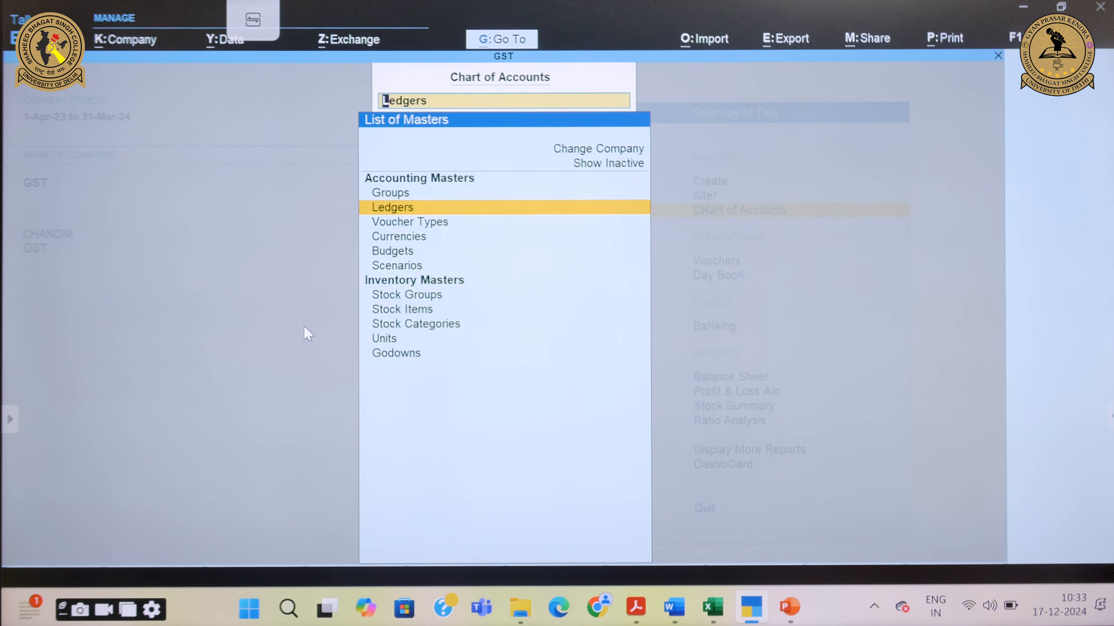
key(Down)
key(Down)
key(Down)
key(Down)
key(Down)
key(Down)
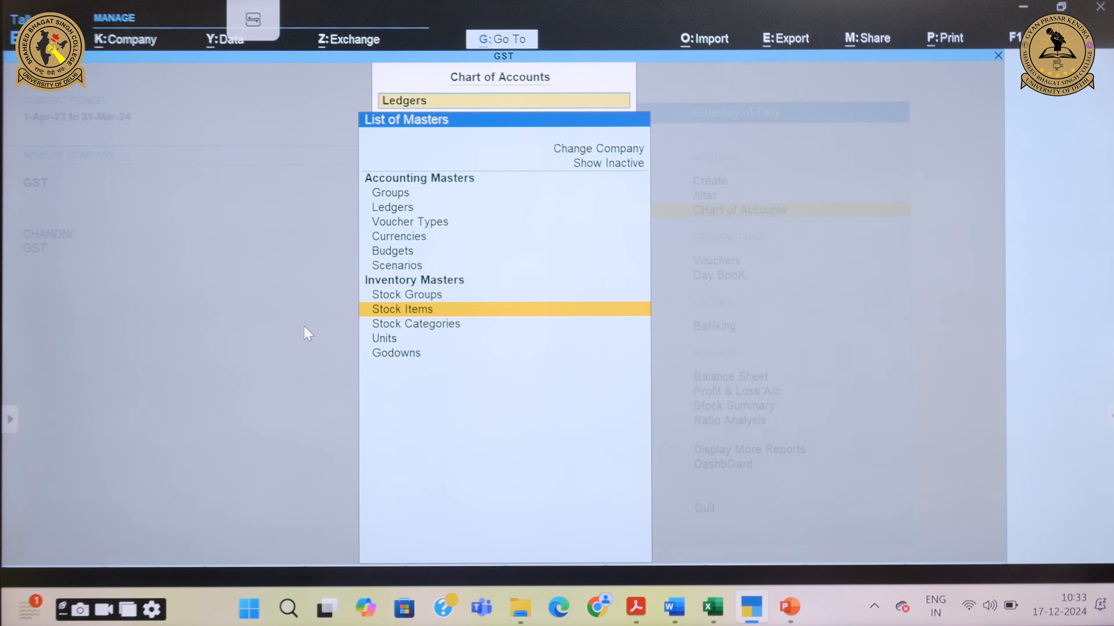
key(Return)
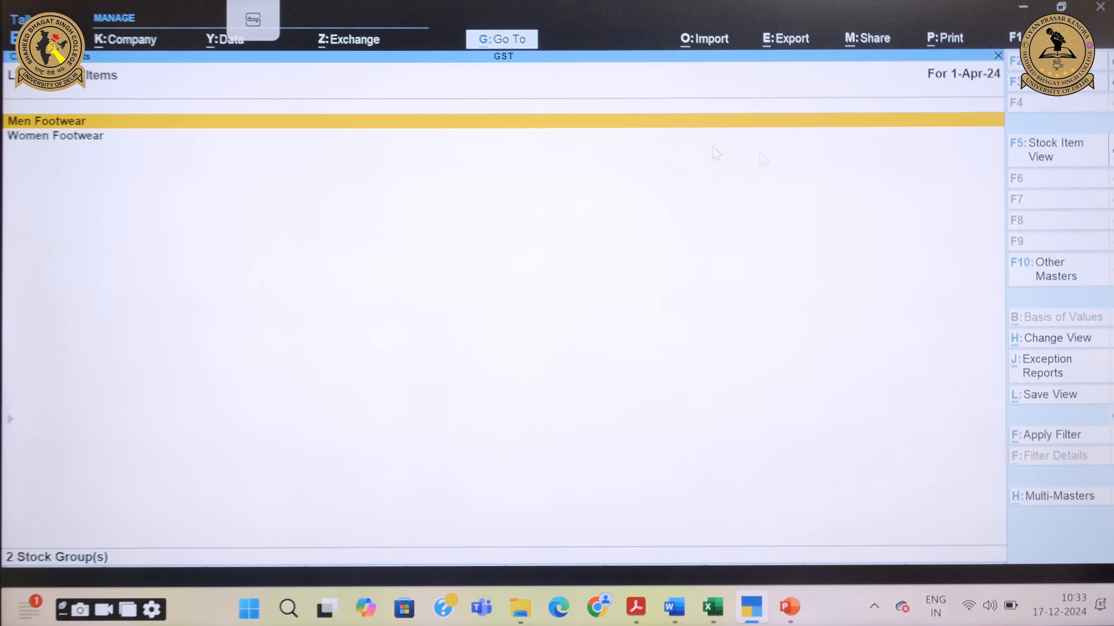
Step: Start Multi Create for stock items under All Items and name the first item SPORTS SHOES
click(1066, 500)
key(Return)
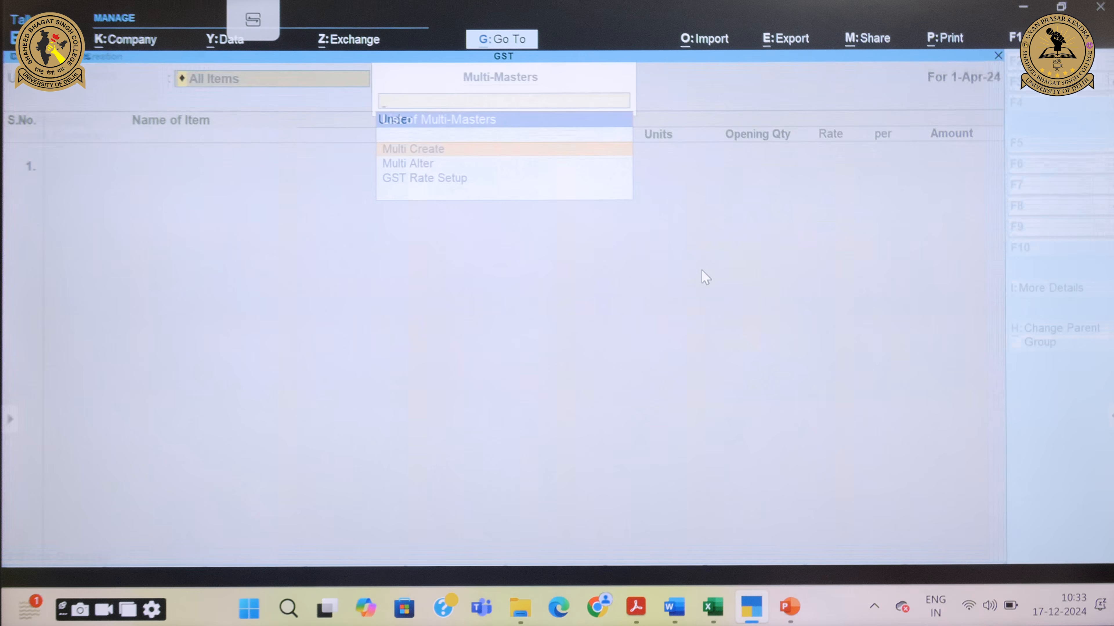
key(Return)
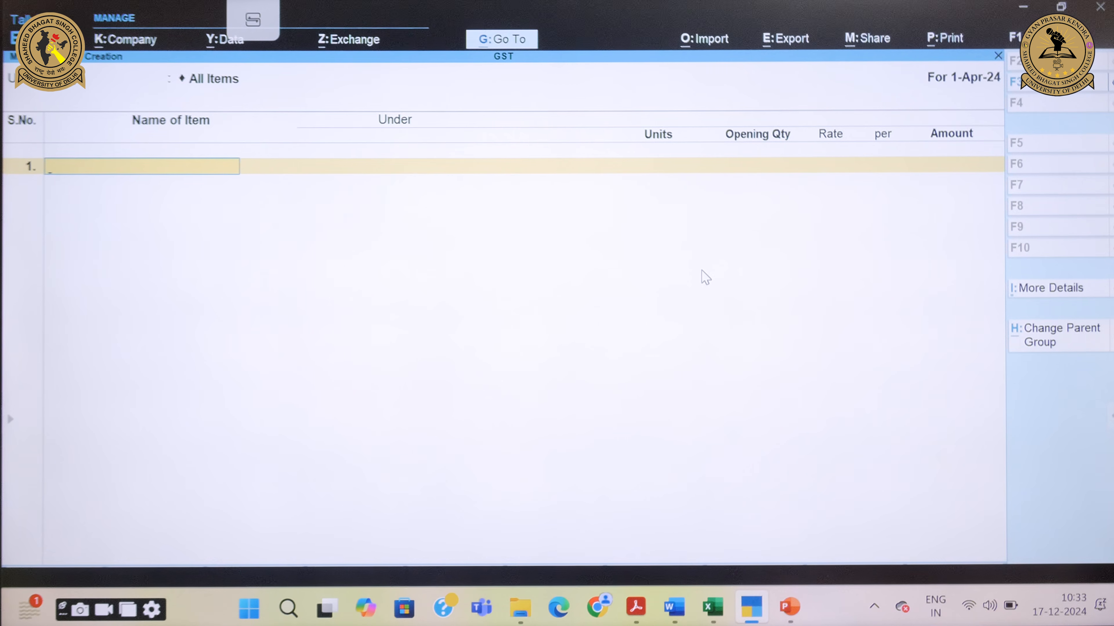
text(S)
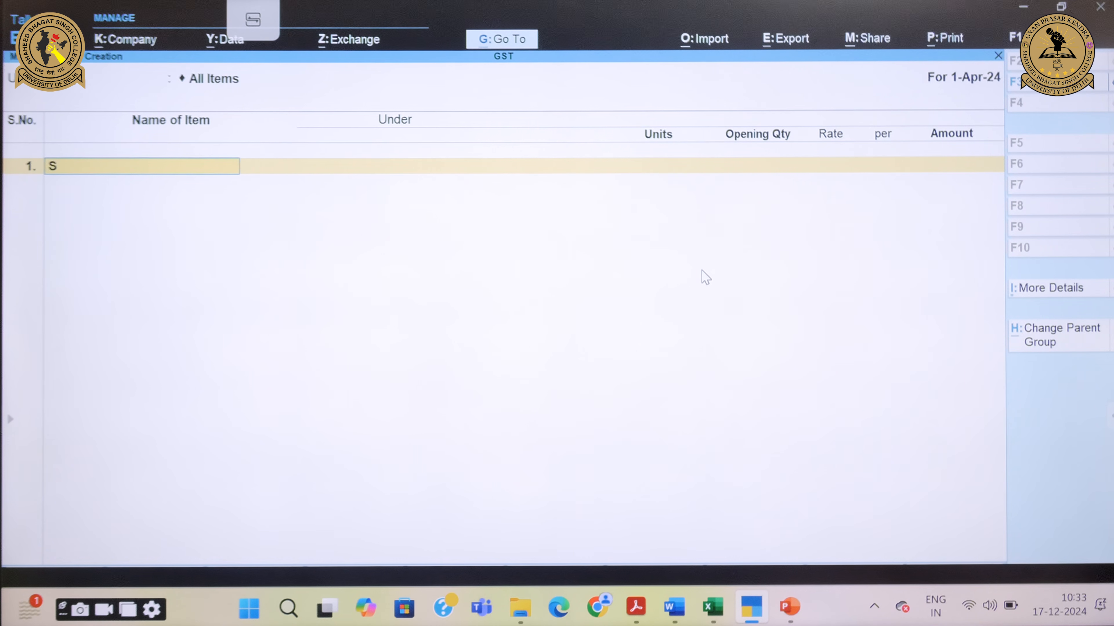
text(PORTS SHOES)
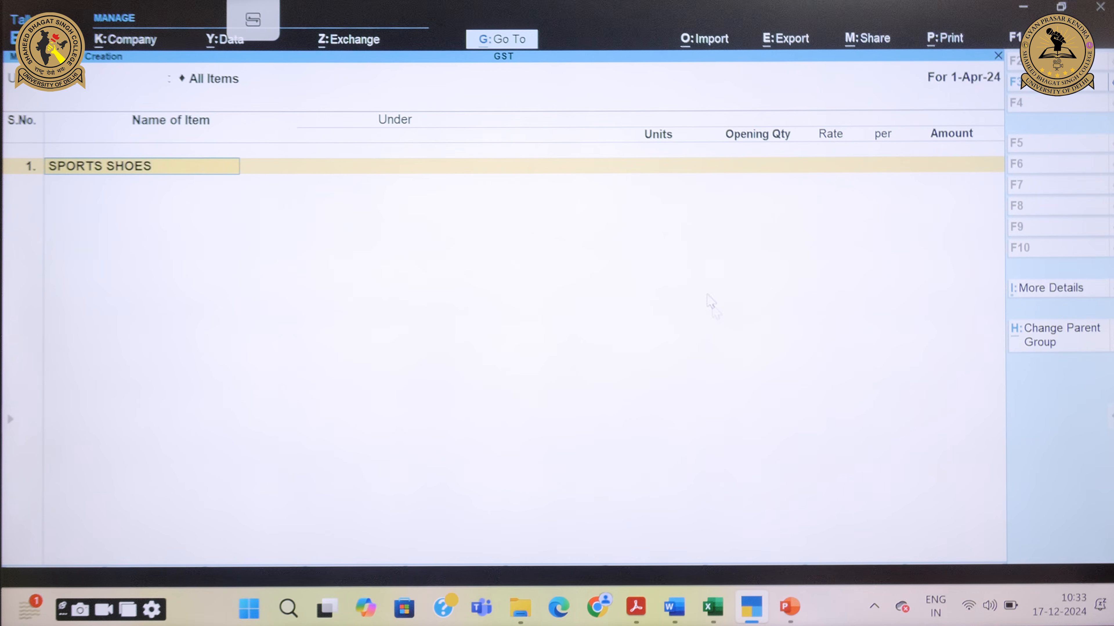
Step: Check the stock items table in the workbook PDF, then in TallyPrime place SPORTS SHOES under Men Footwear with unit PRS
click(636, 607)
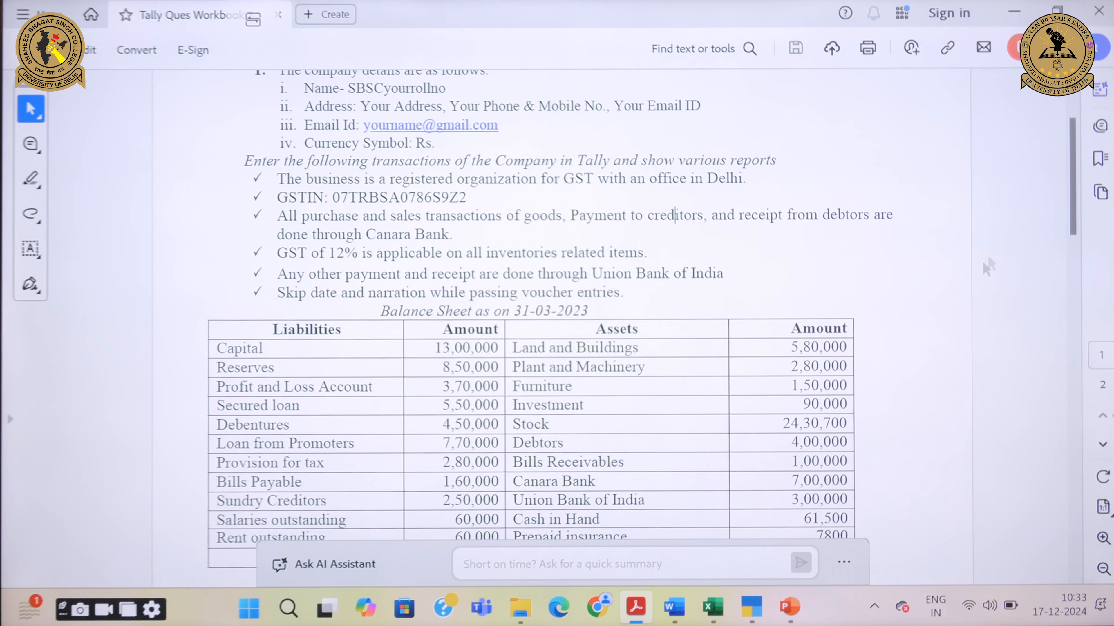
scroll(473, 269, down, 8)
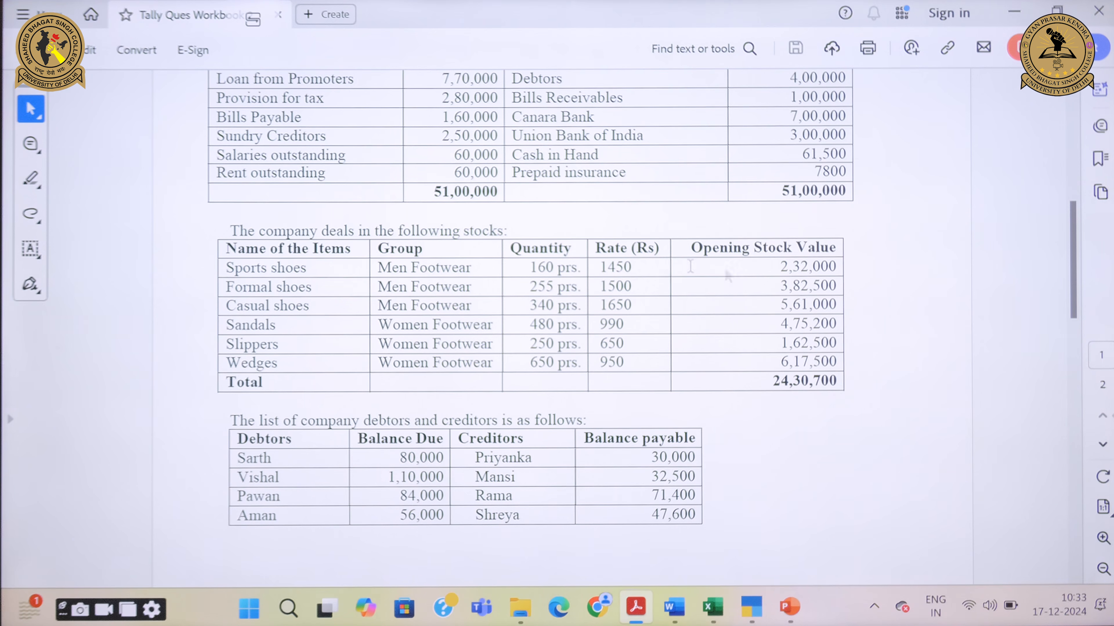
mouse_move(751, 606)
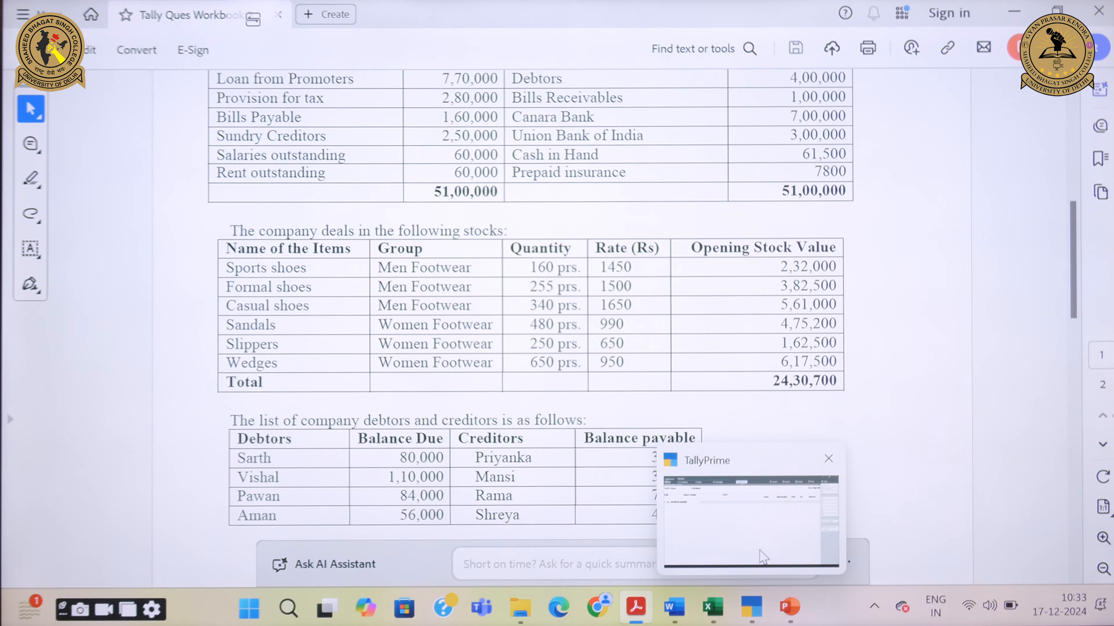
click(763, 558)
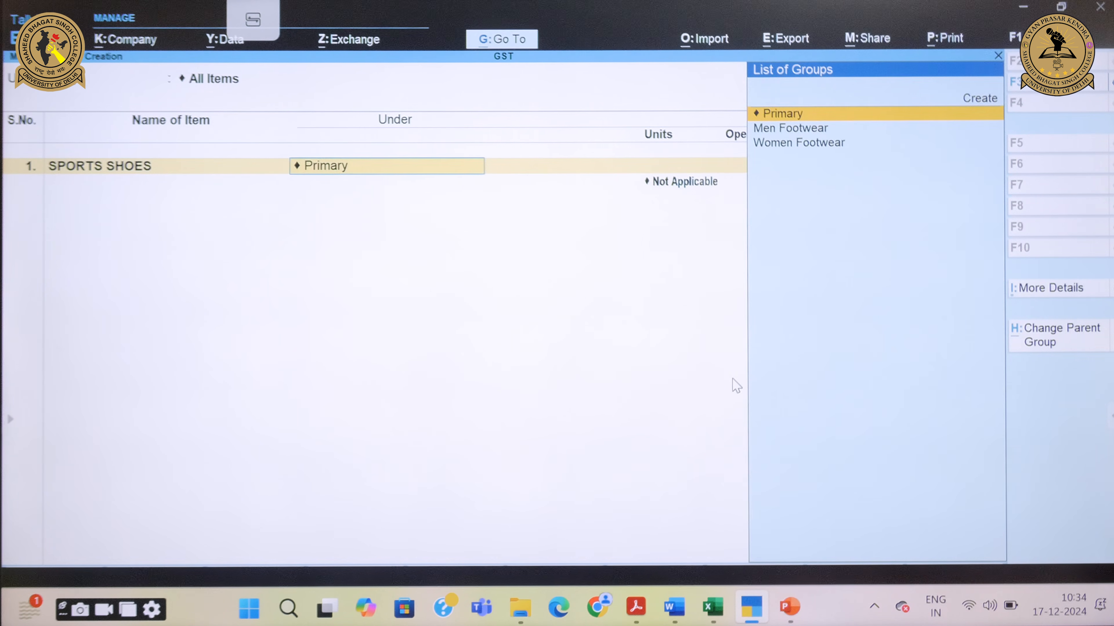
key(Return)
key(Down)
key(Return)
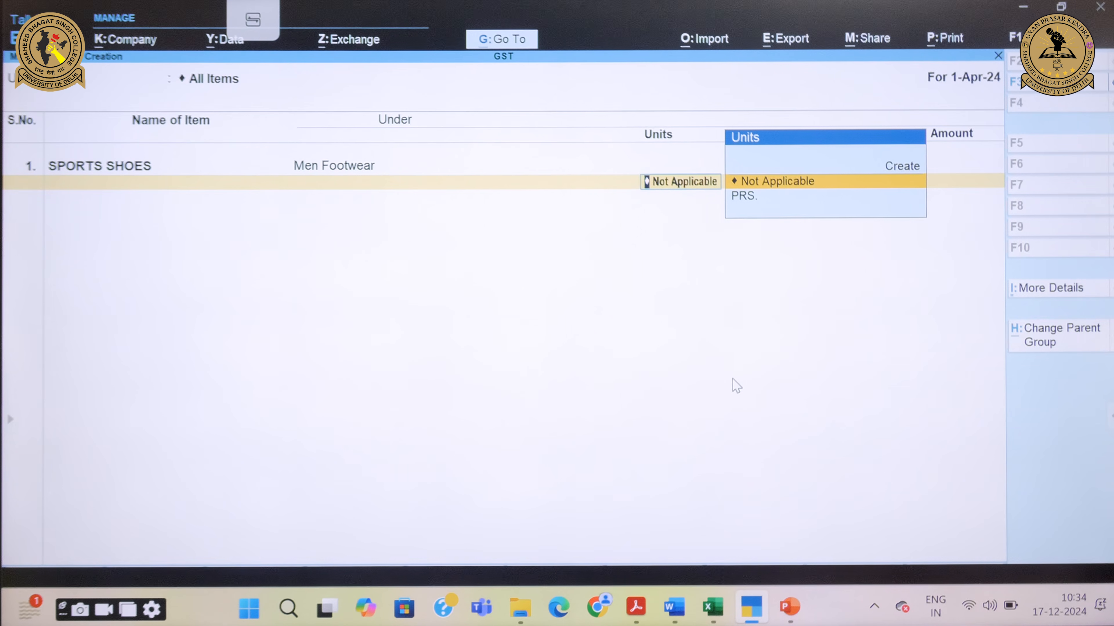
key(Down)
key(Return)
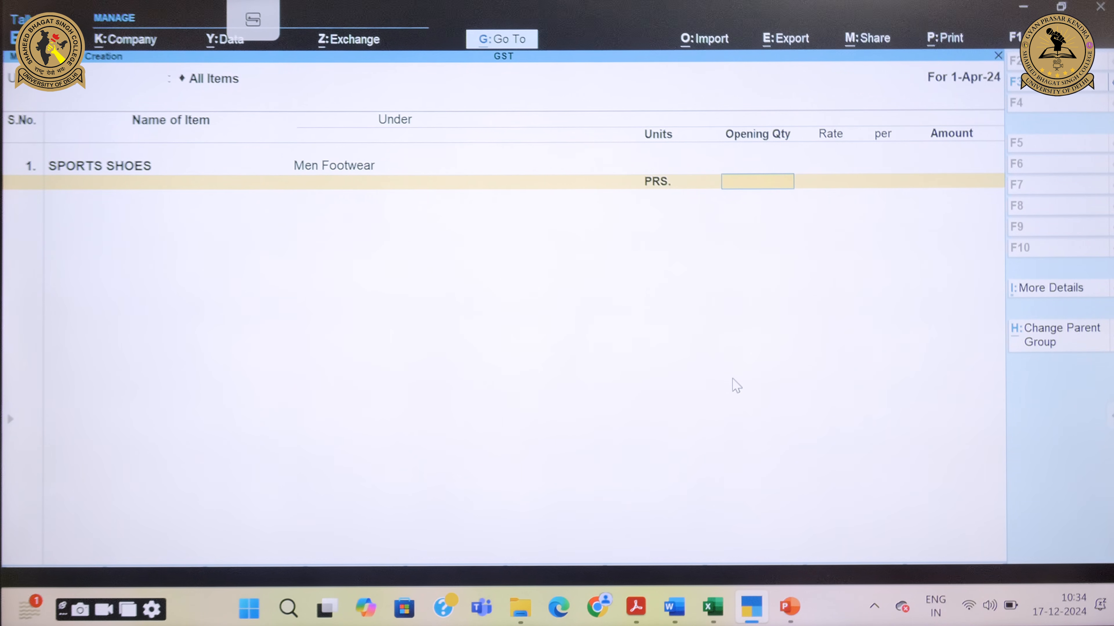
Step: Enter an opening quantity of 160 and an amount of 232000 for SPORTS SHOES, leaving its rate blank
text(160)
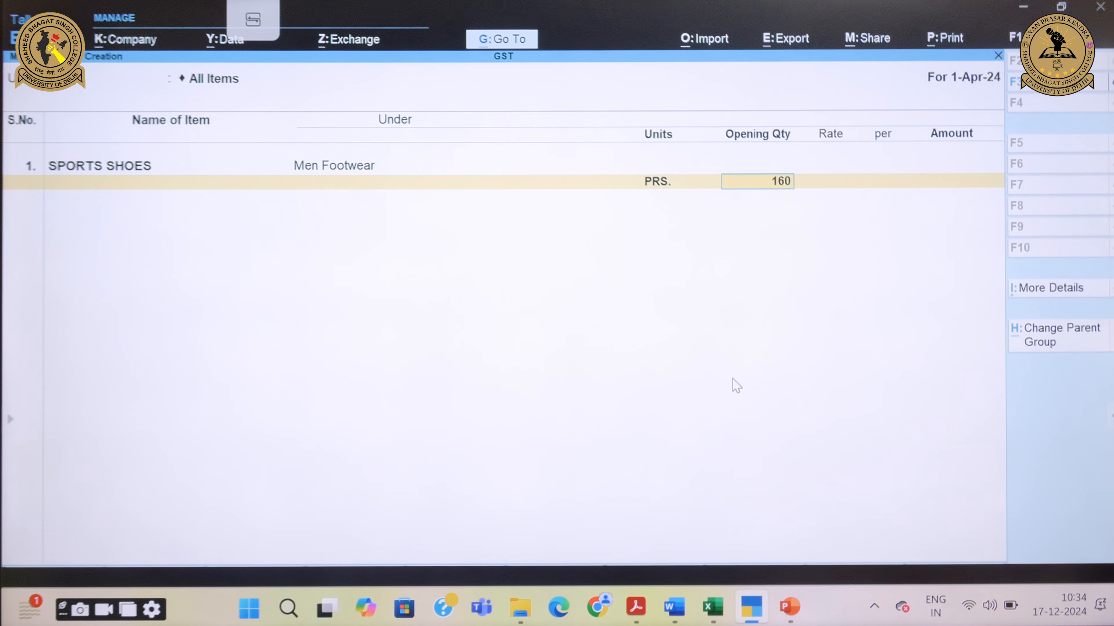
key(Return)
key(Return)
key(Return)
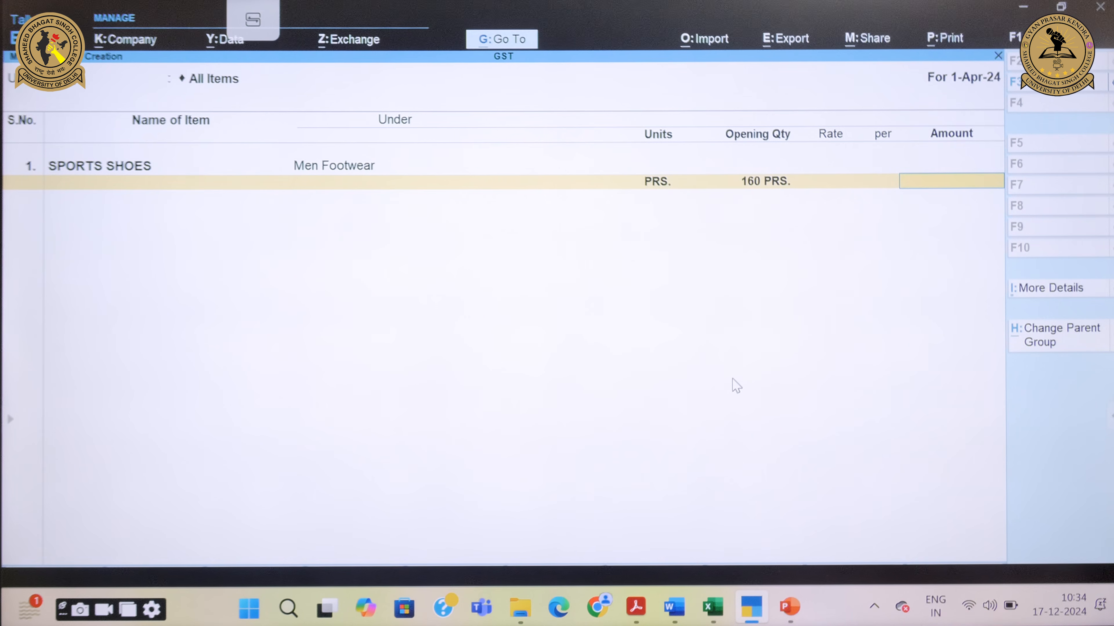
text(232000)
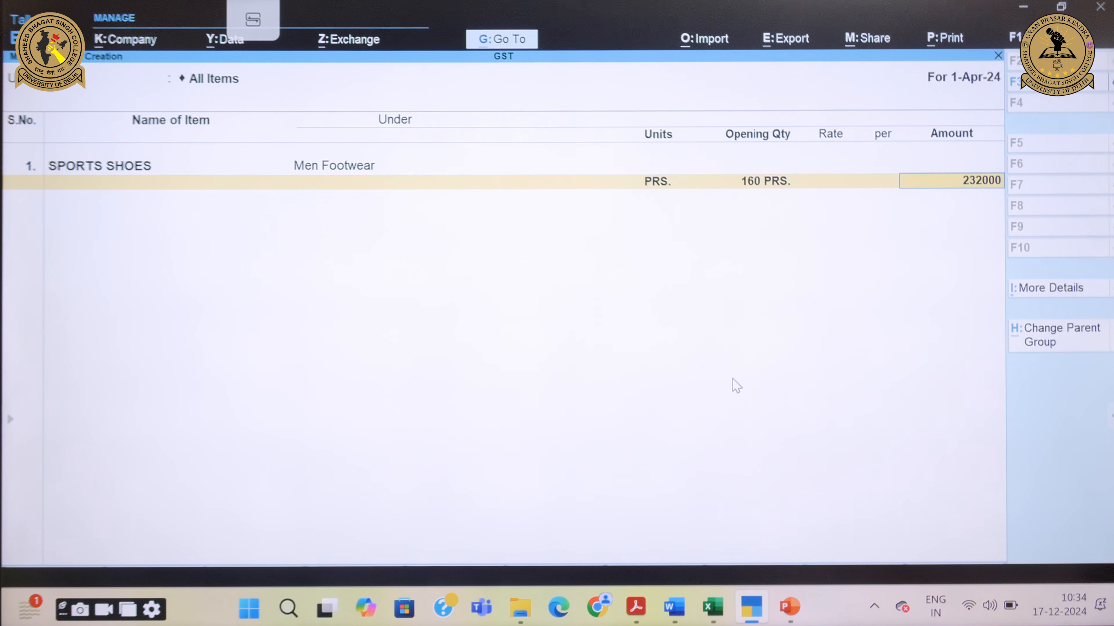
key(Return)
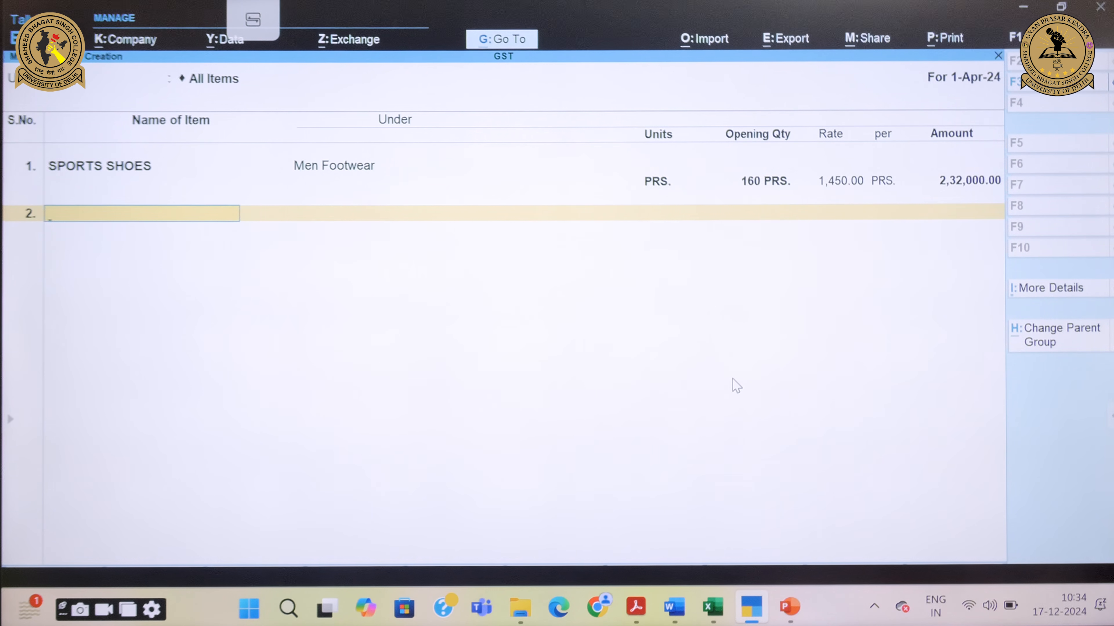
Step: Add FORMAL SHOES as the second stock item, under Men Footwear with unit PRS
text(FORMAL SHO)
text(E)
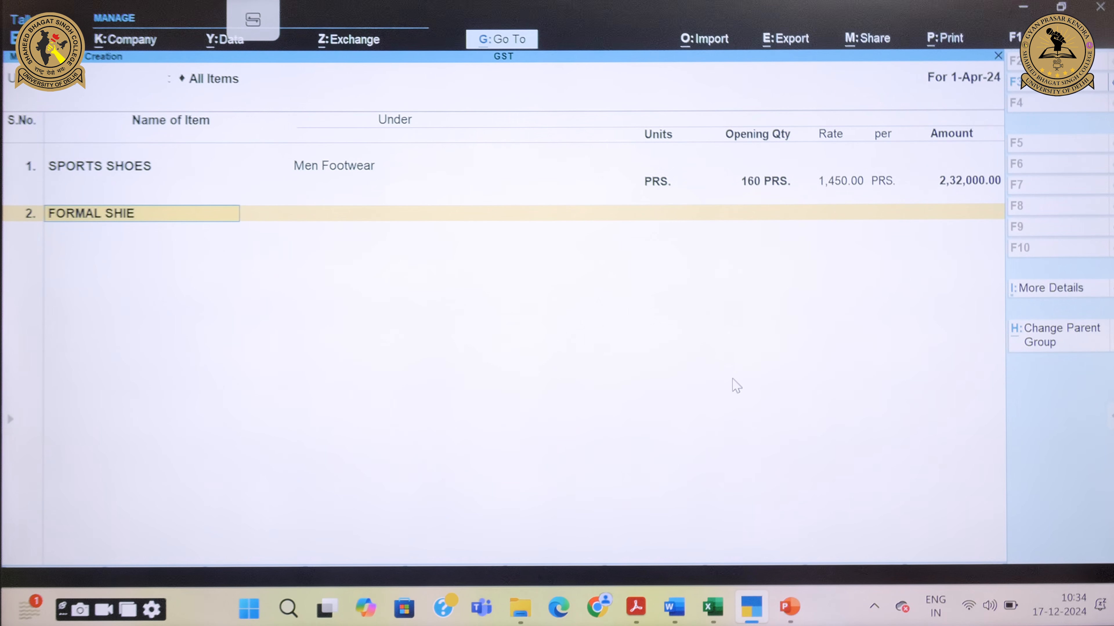
key(BackSpace)
text(OES)
key(Return)
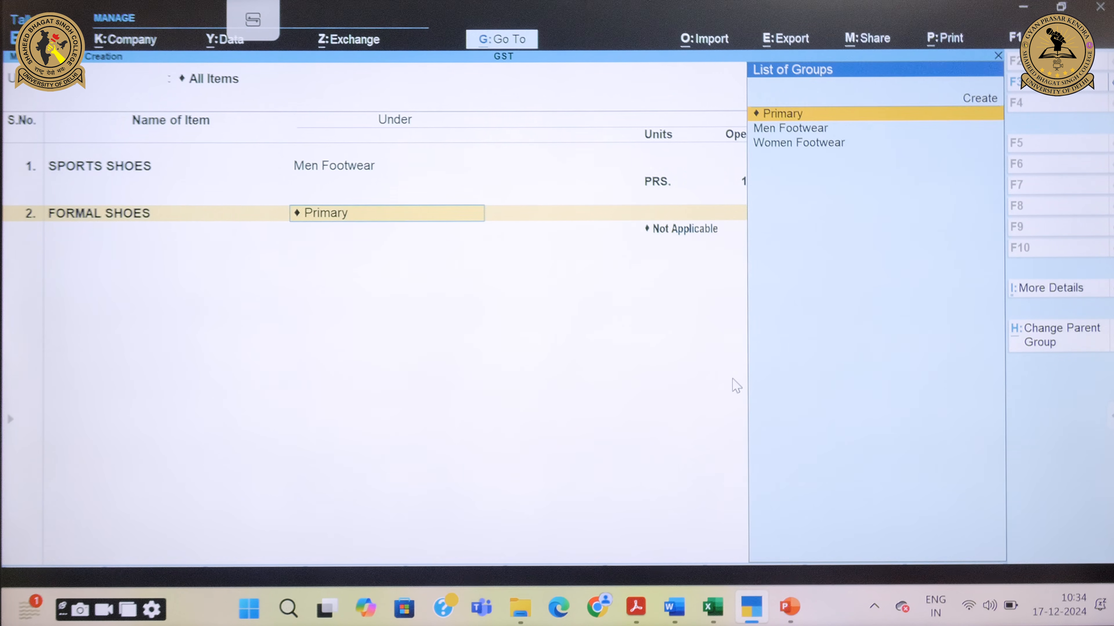
text(ME)
key(Down)
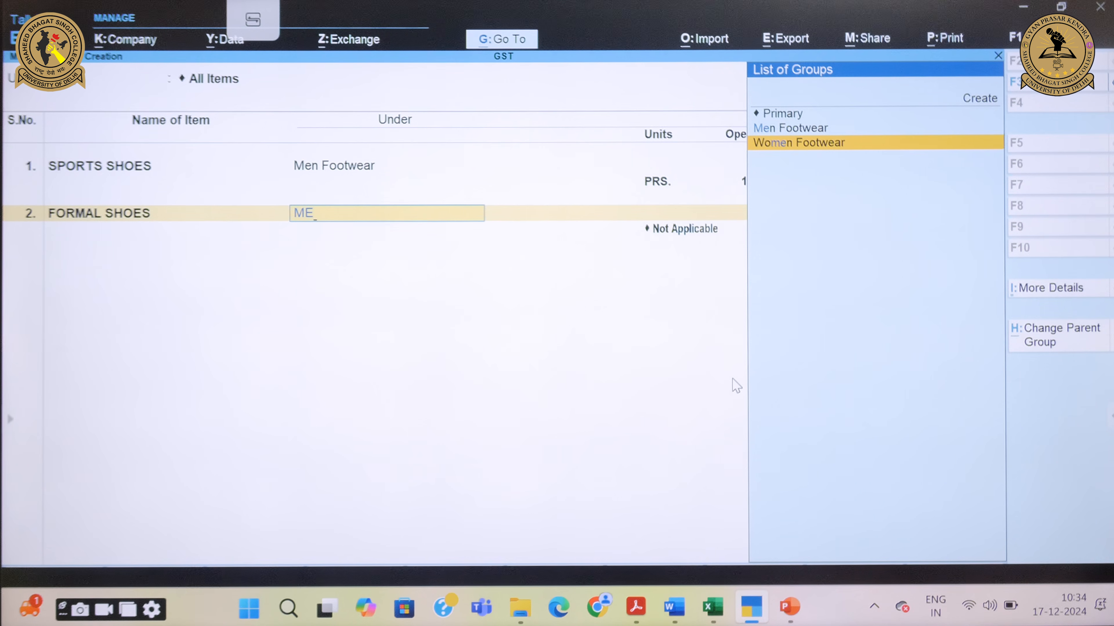
key(Up)
key(Return)
key(Down)
key(Return)
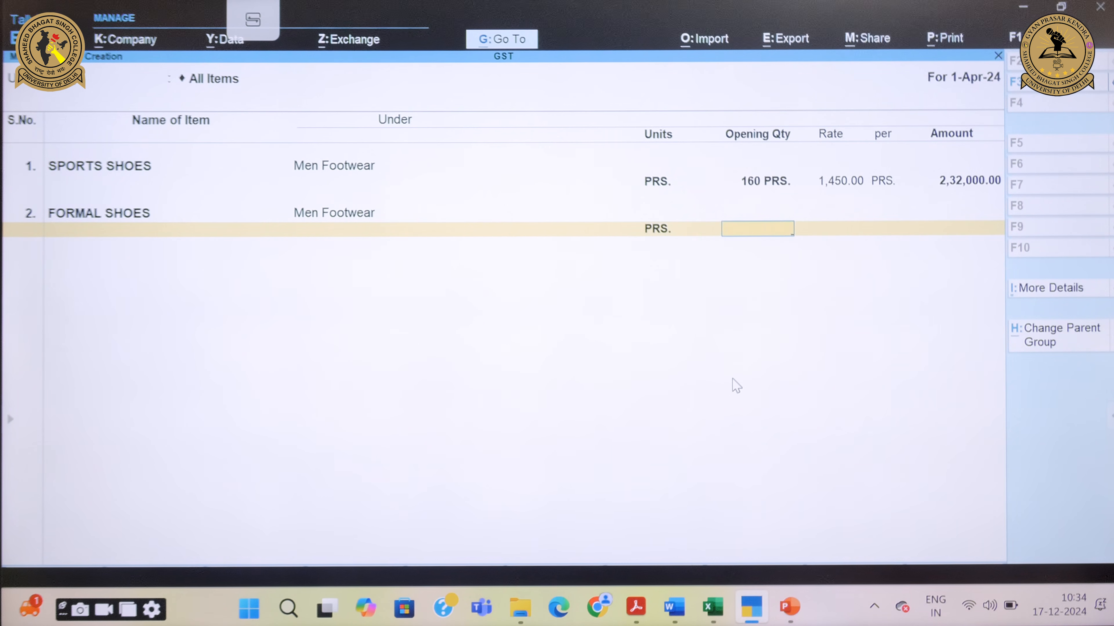
Step: Enter an opening quantity of 255 and a rate of 1,500 for FORMAL SHOES and accept its amount
text(255)
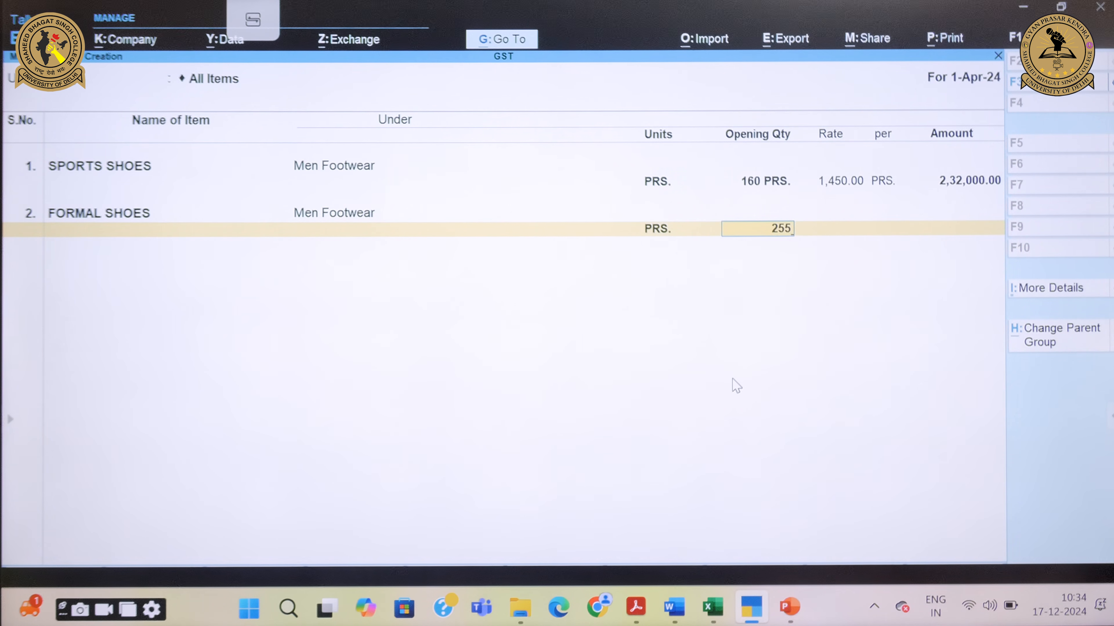
key(Return)
text(1)
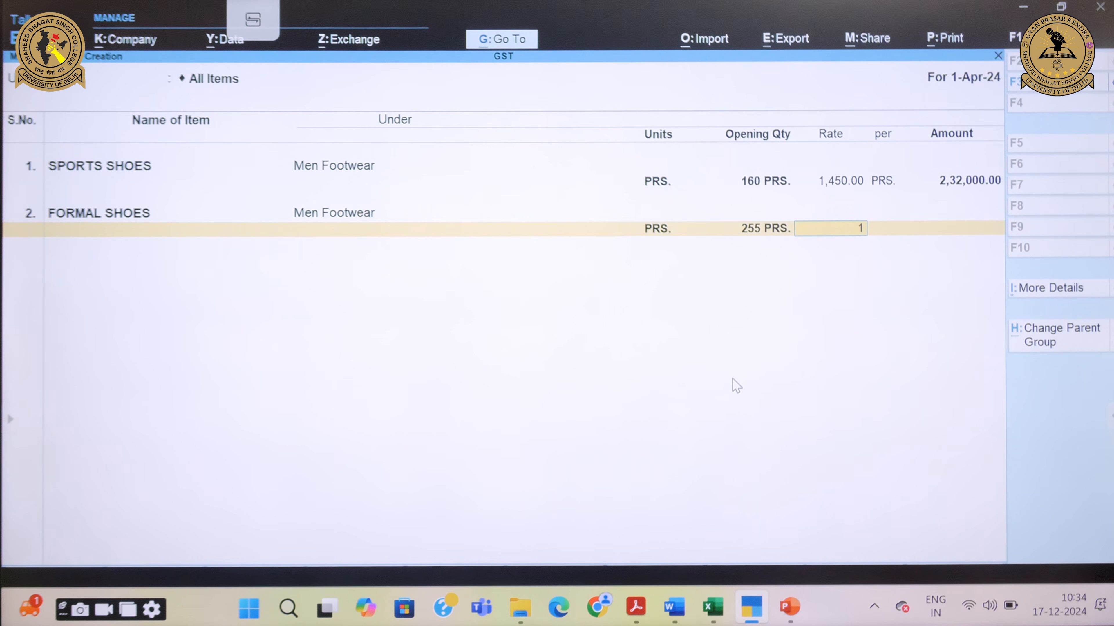
text(,500)
key(Return)
key(Return)
key(Return)
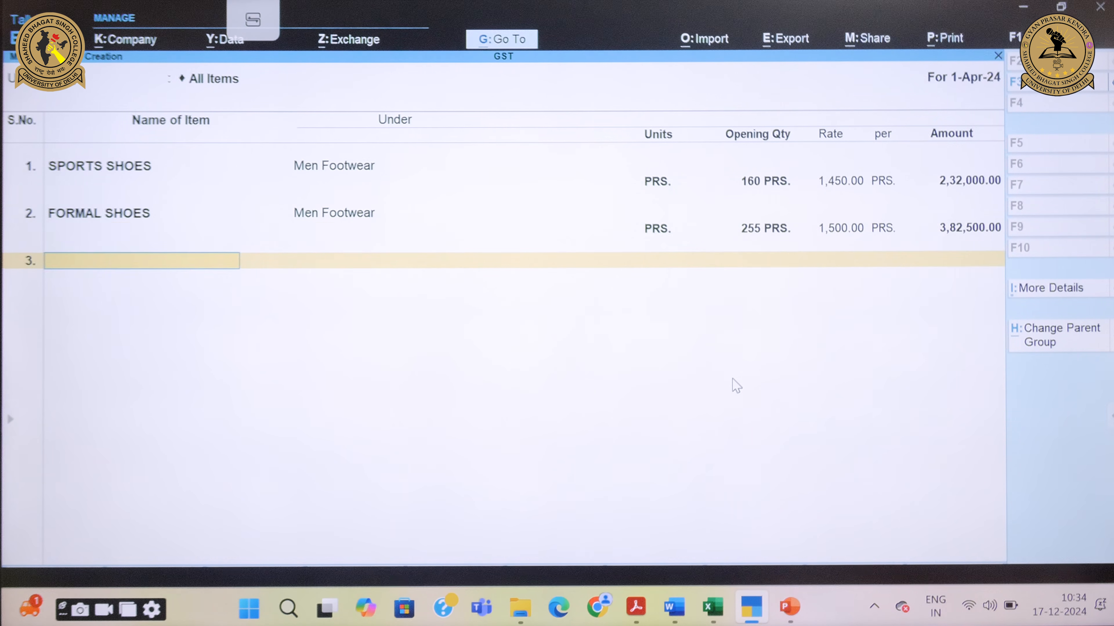
Step: Add CASUAL SHOES as the third stock item, under Men Footwear with unit PRS
text(CASUAL SHOES)
key(Return)
key(Down)
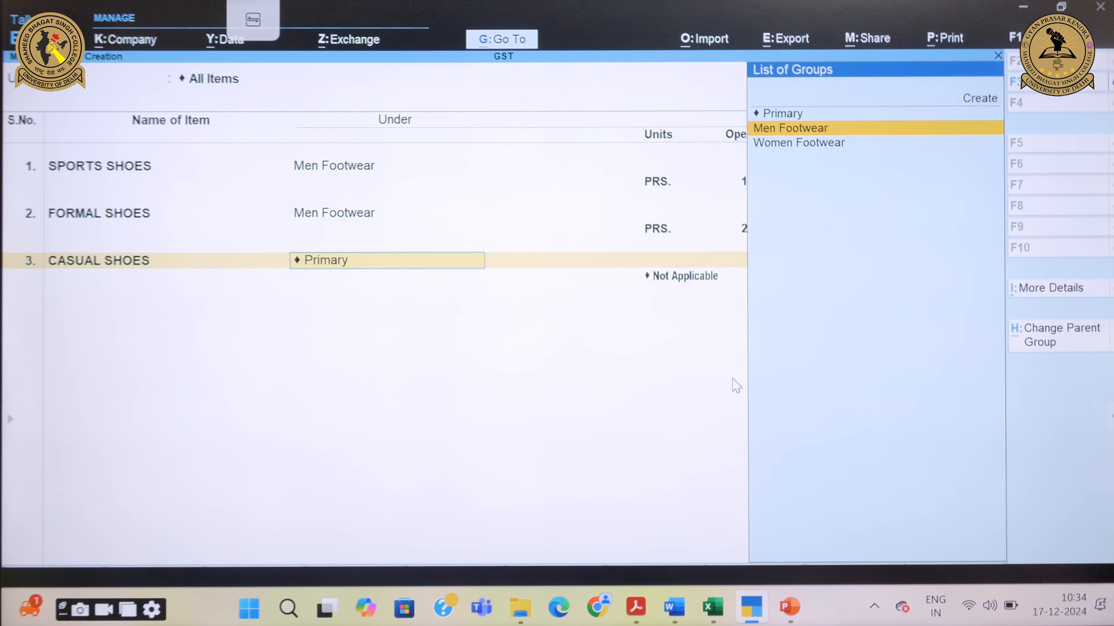
key(Return)
key(Down)
key(Return)
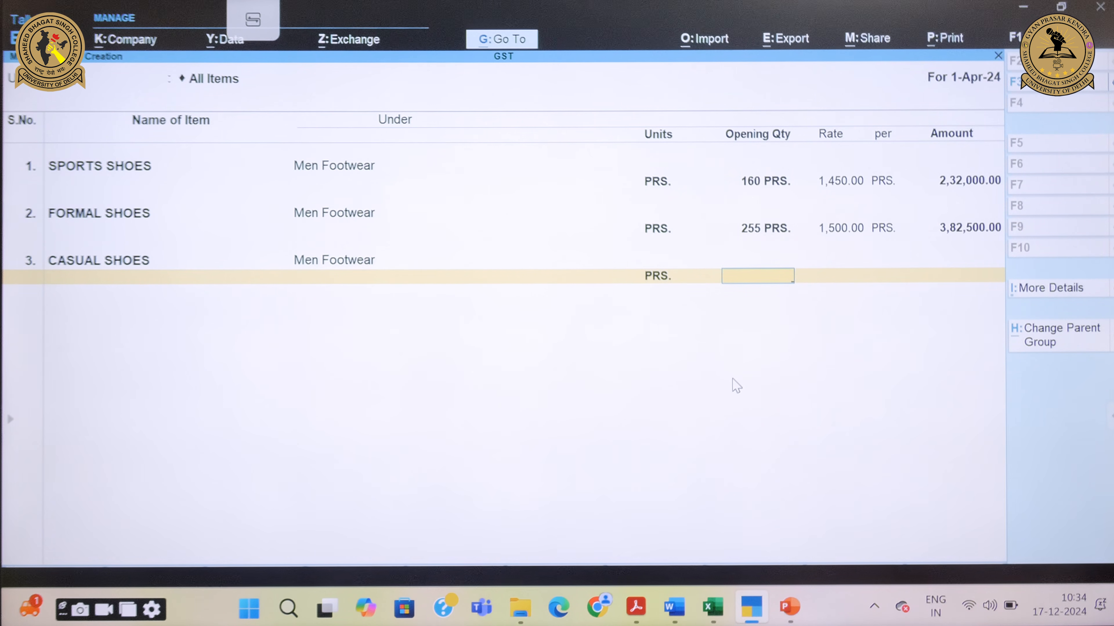
Step: Enter an opening quantity of 340 and a rate of 1650 for CASUAL SHOES and accept its amount
text(340)
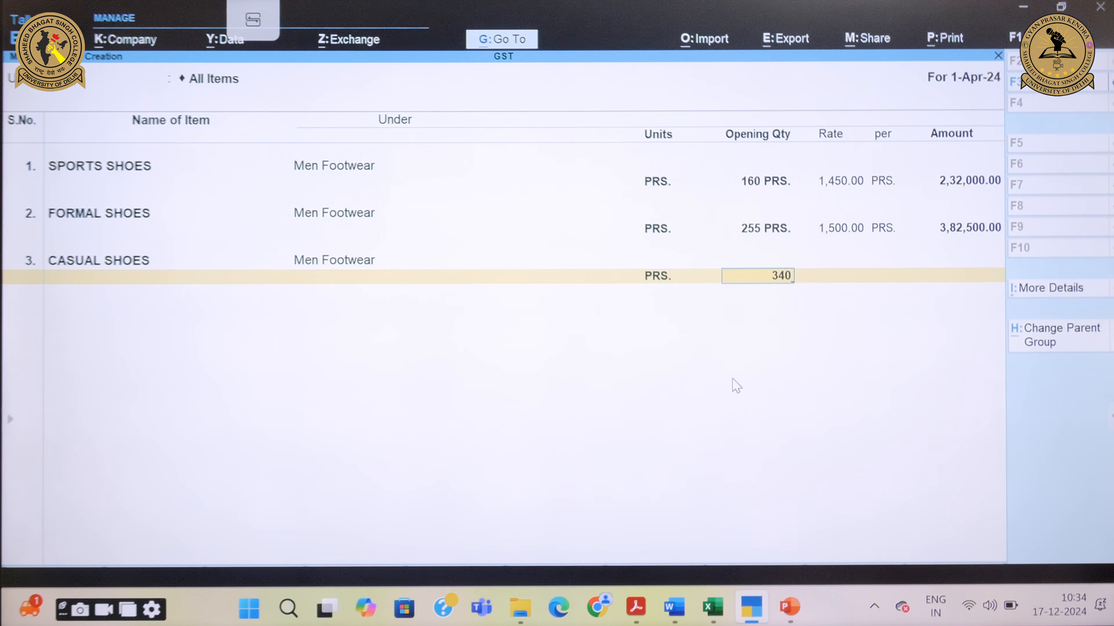
key(Return)
text(1650)
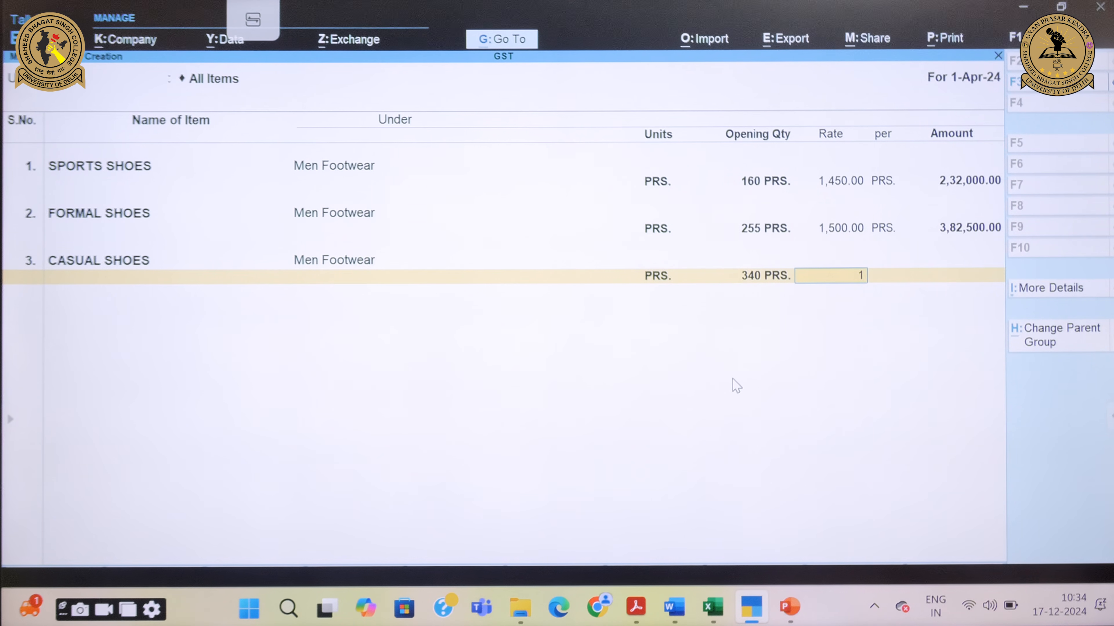
key(Return)
key(Return)
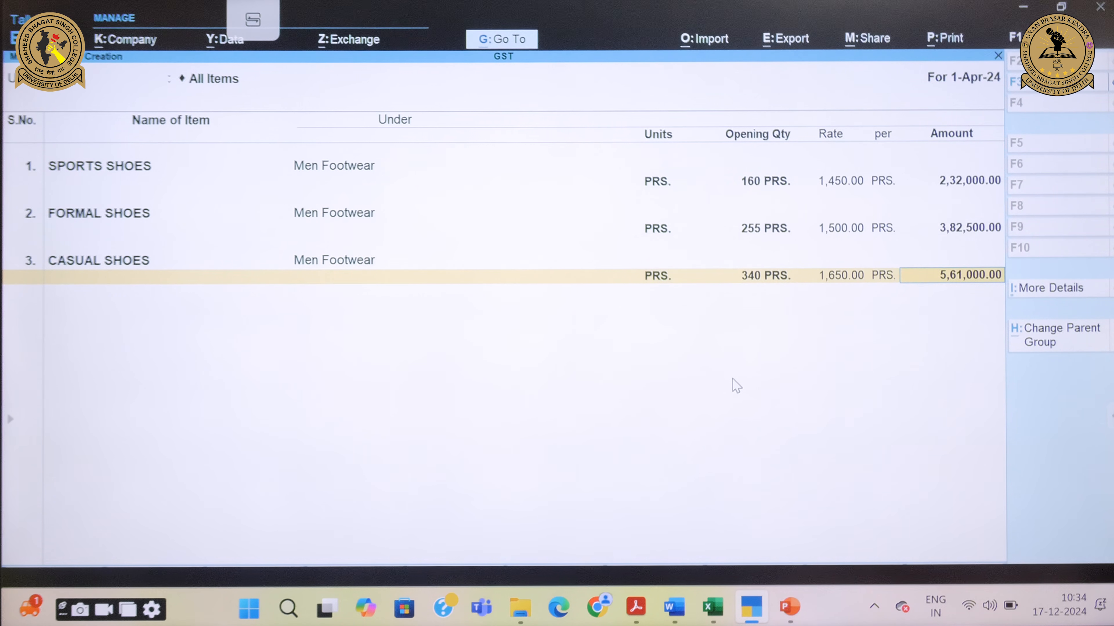
key(Return)
Step: Add SANDALS as the fourth stock item, under Women Footwear with unit PRS
text(SA)
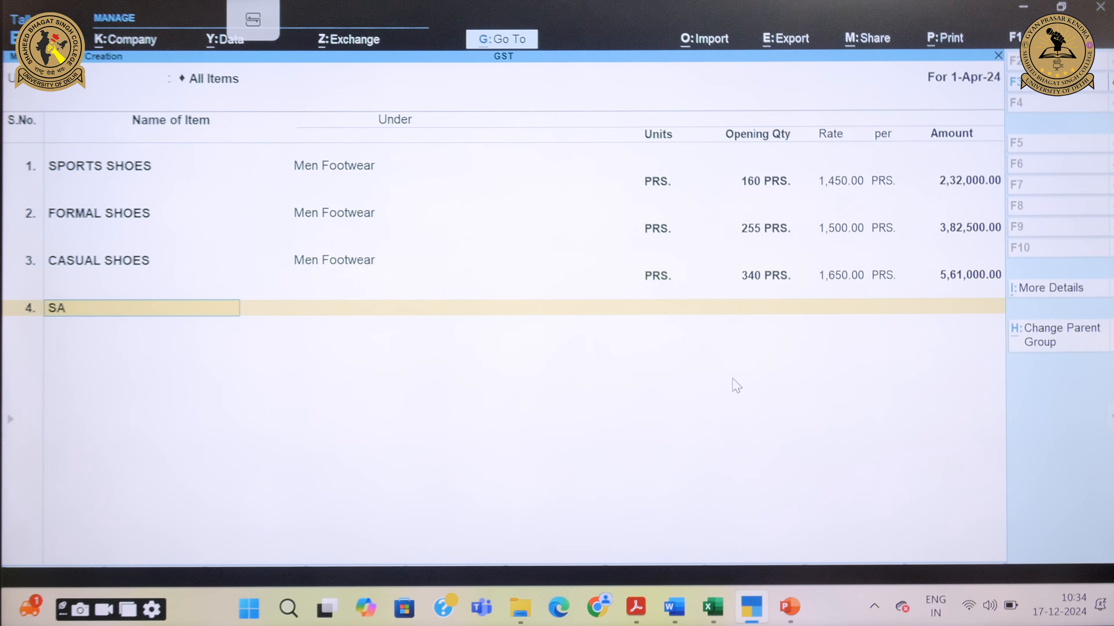
text(NDALS)
key(Return)
text(WO)
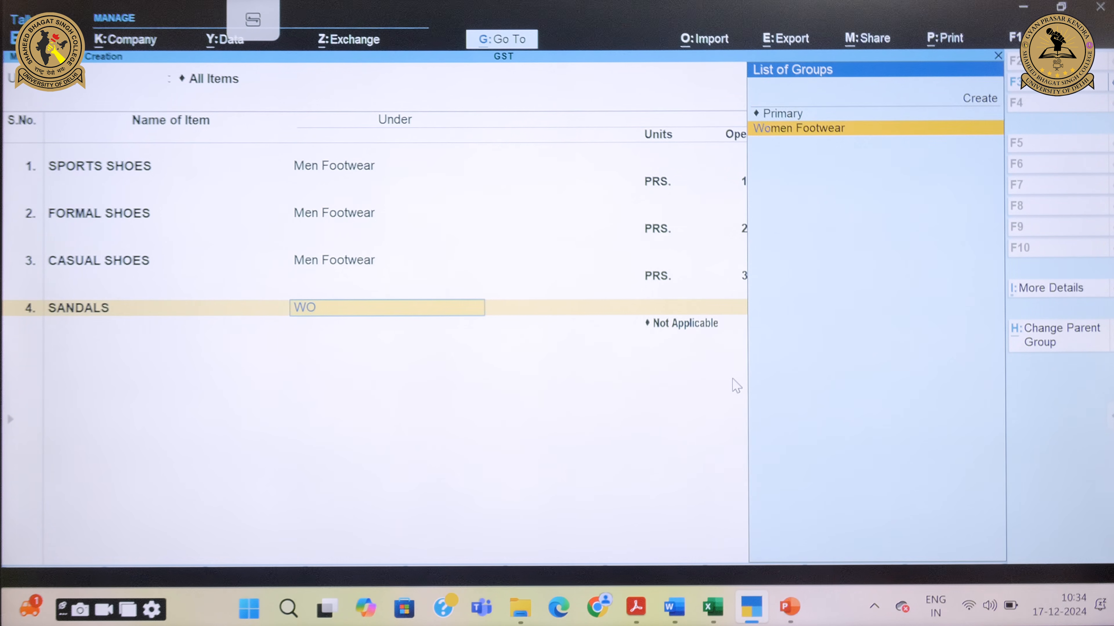
key(Return)
key(Down)
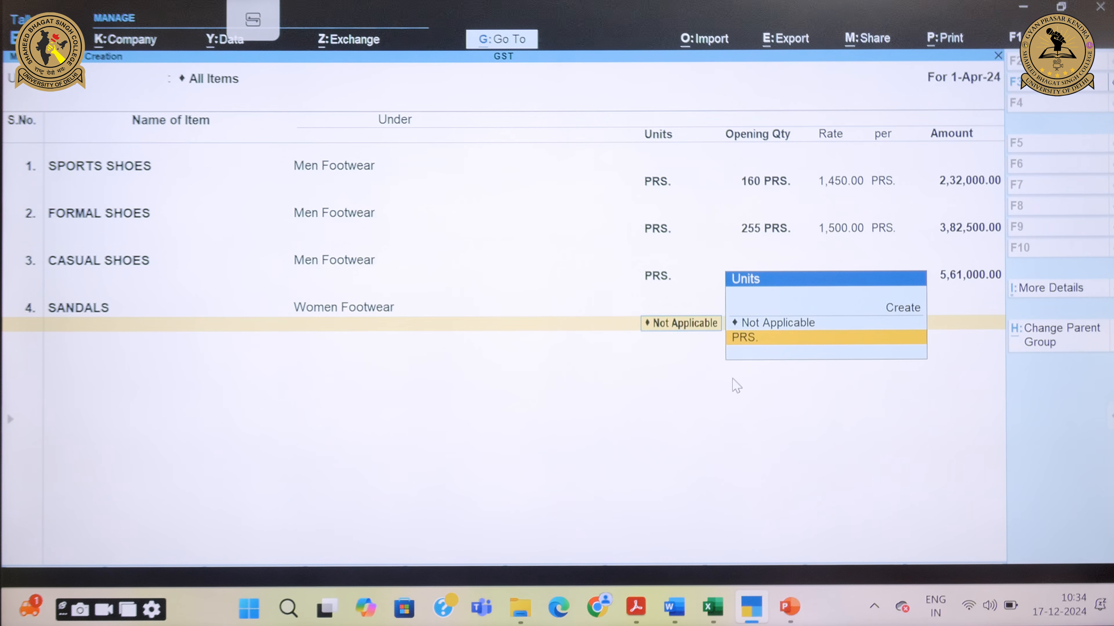
key(Return)
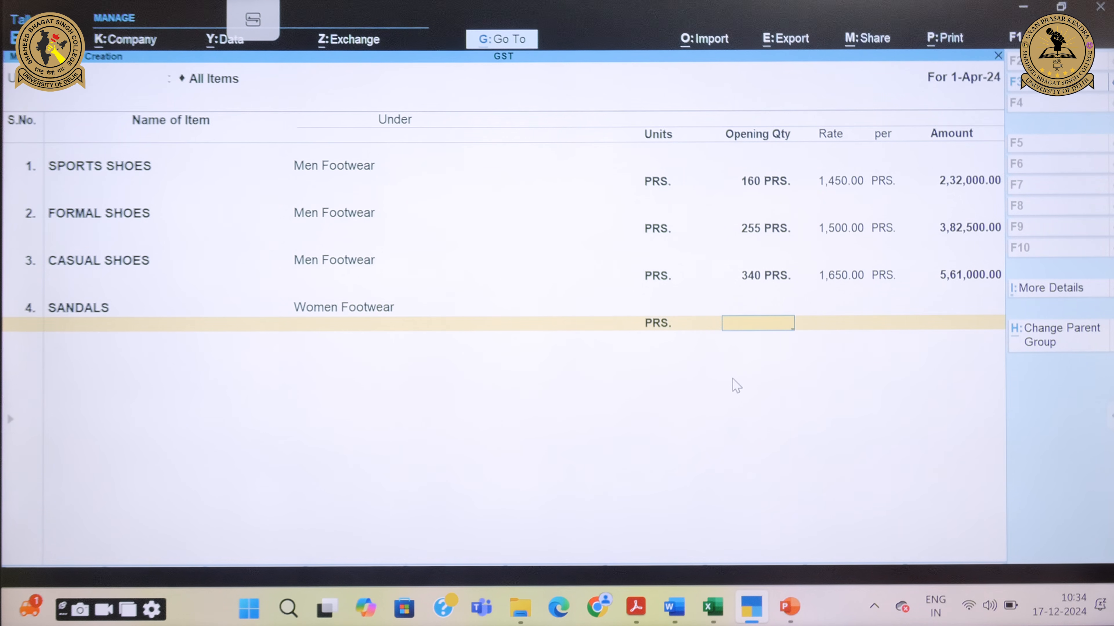
Step: Enter an opening quantity of 480 and a rate of 990 for SANDALS and accept its amount
text(480)
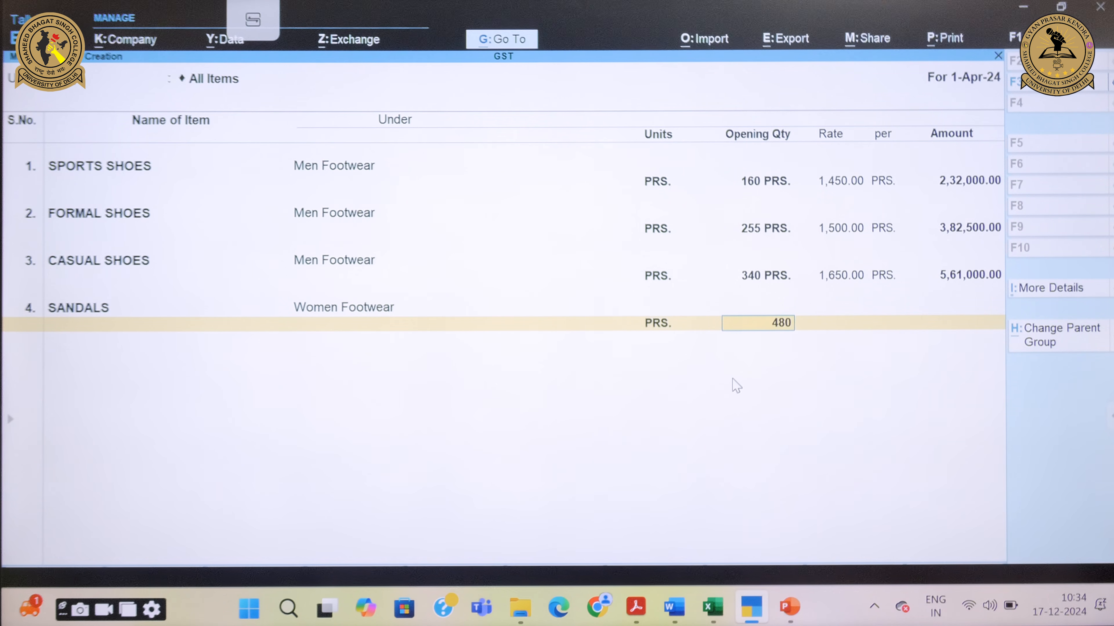
key(Return)
text(990)
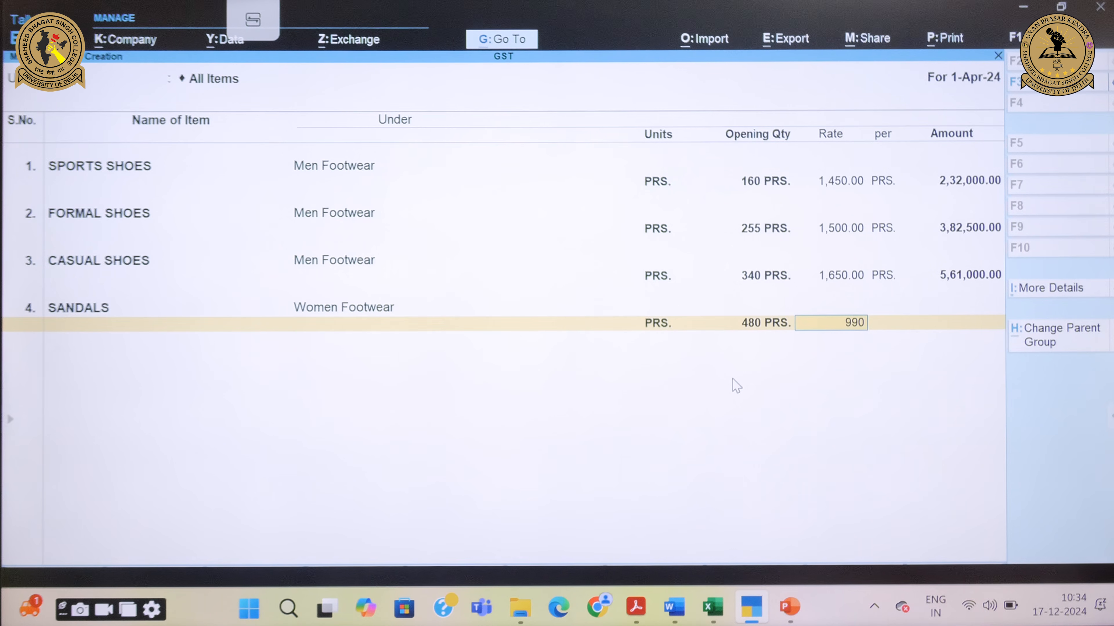
key(Return)
key(Return)
key(Return)
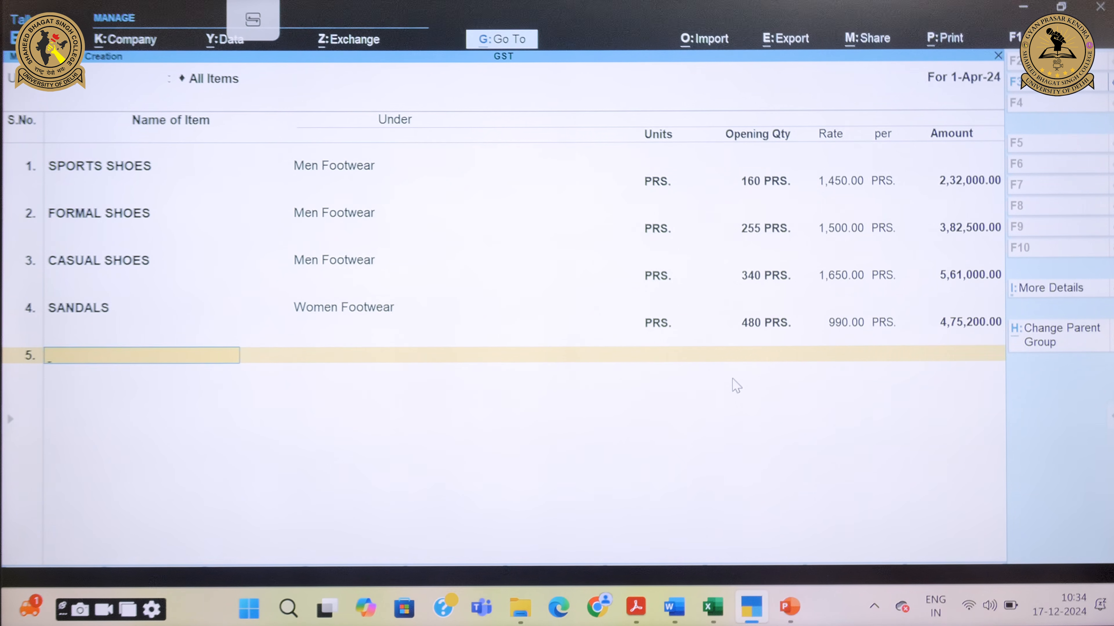
Step: Add SLIPPERS as the fifth stock item, under Women Footwear with unit PRS
text(SLIPPERS)
key(Return)
key(Down)
key(Down)
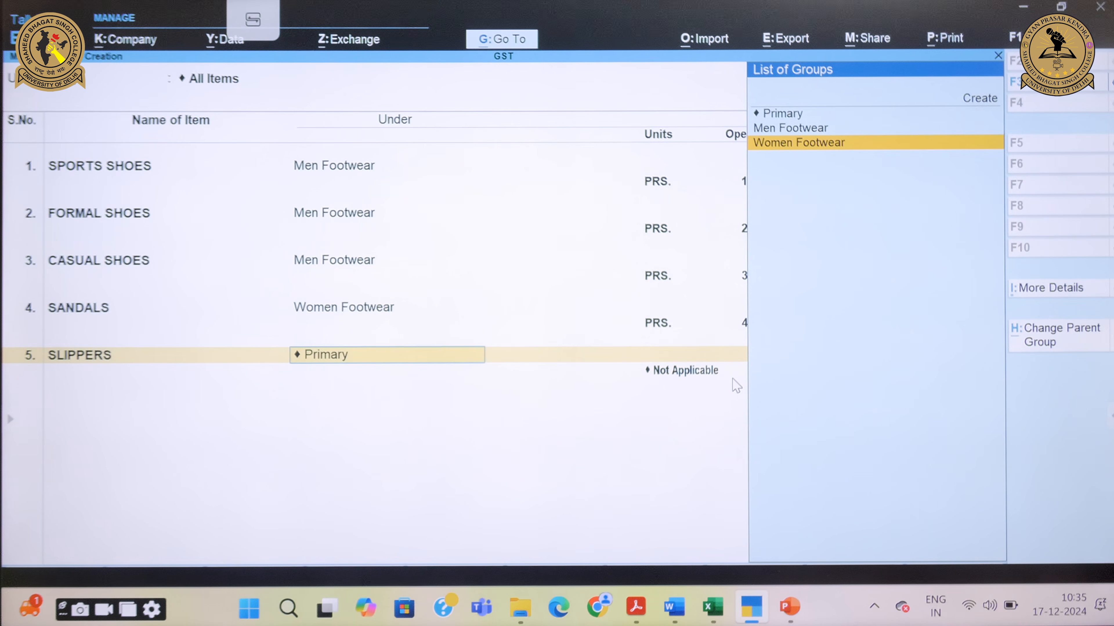
key(Return)
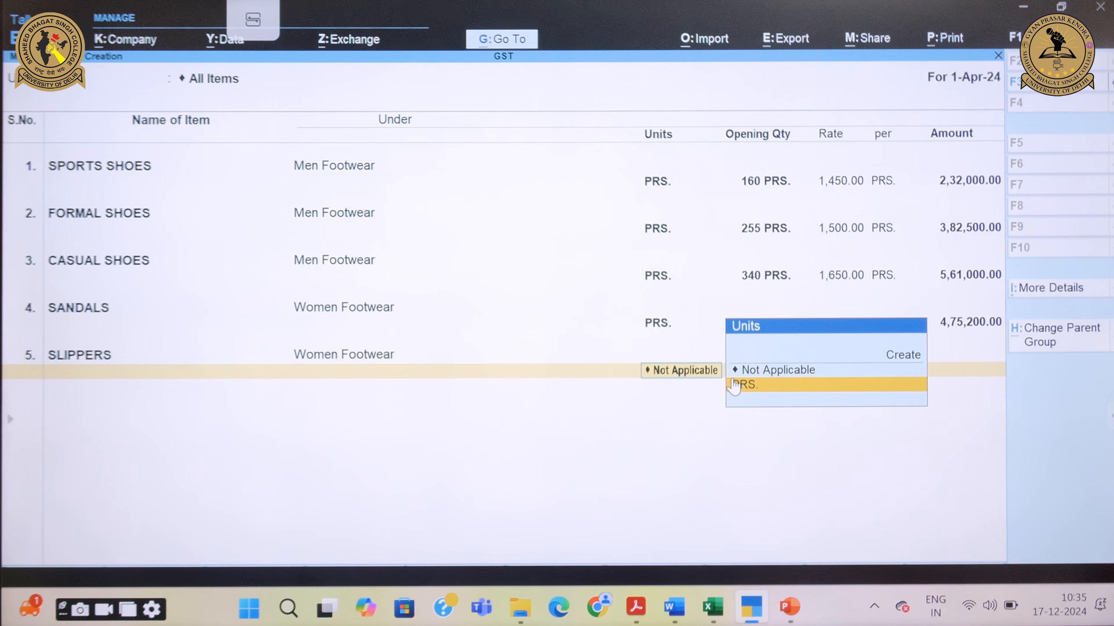
click(733, 383)
Step: Enter an opening quantity of 250 and a rate of 650 for SLIPPERS and accept its amount
text(250)
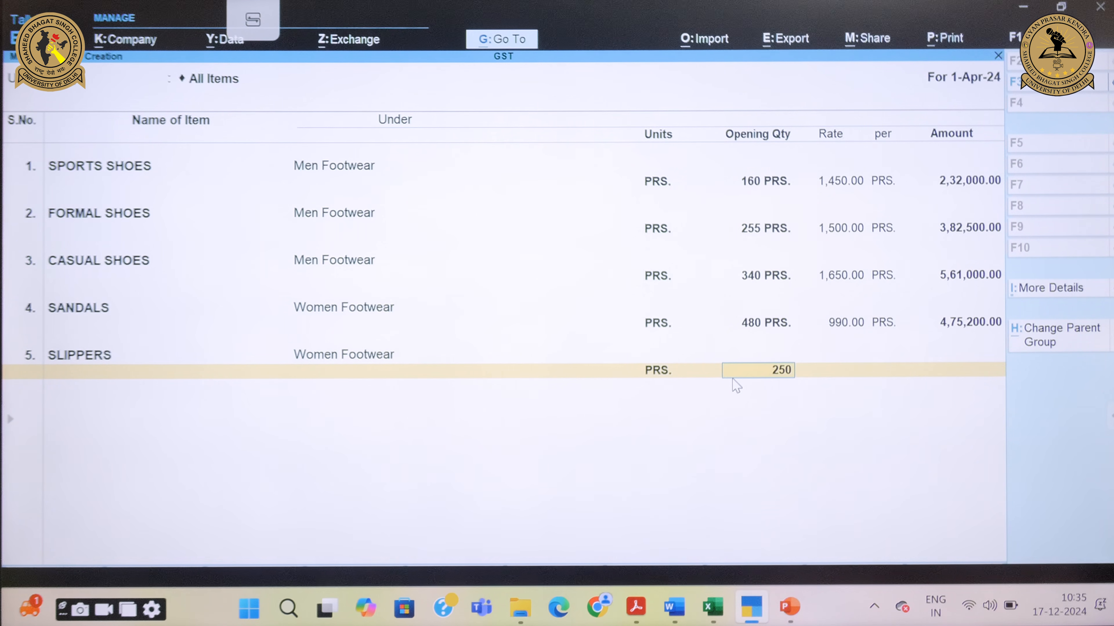
key(Return)
text(650)
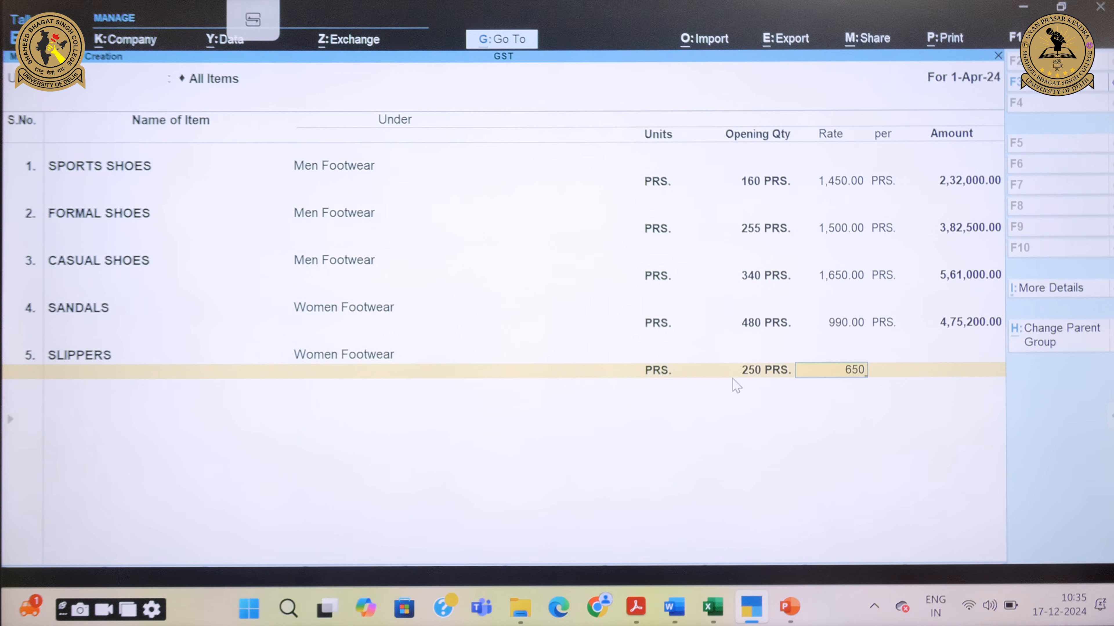
key(Return)
key(Return)
key(Return)
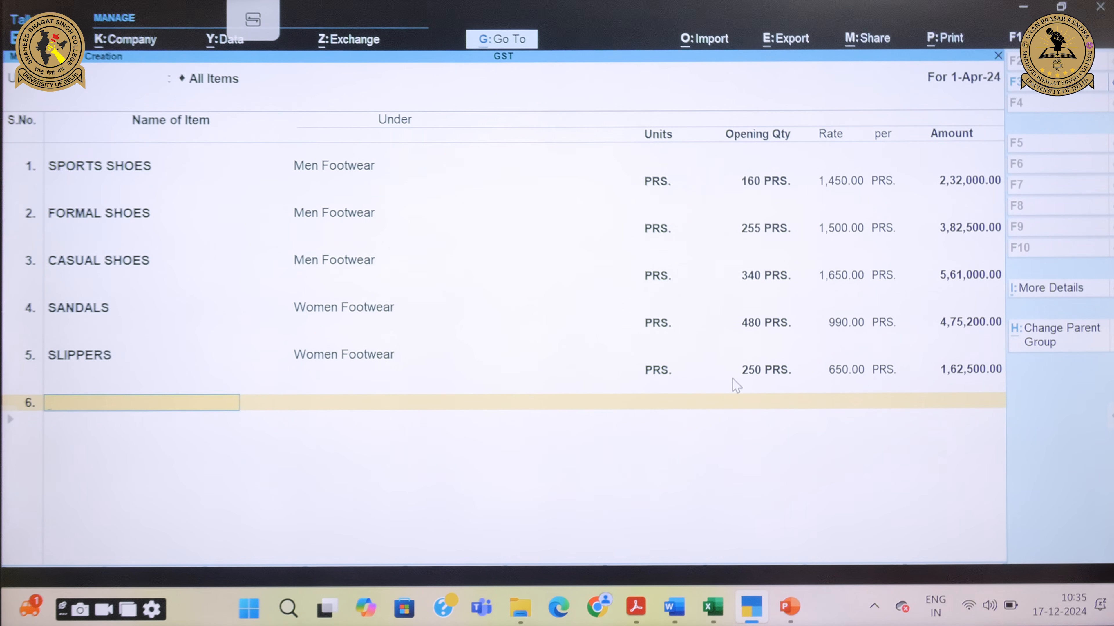
Step: Add WEDGES as the sixth stock item, under Women Footwear with unit PRS
text(WEDGES)
key(Return)
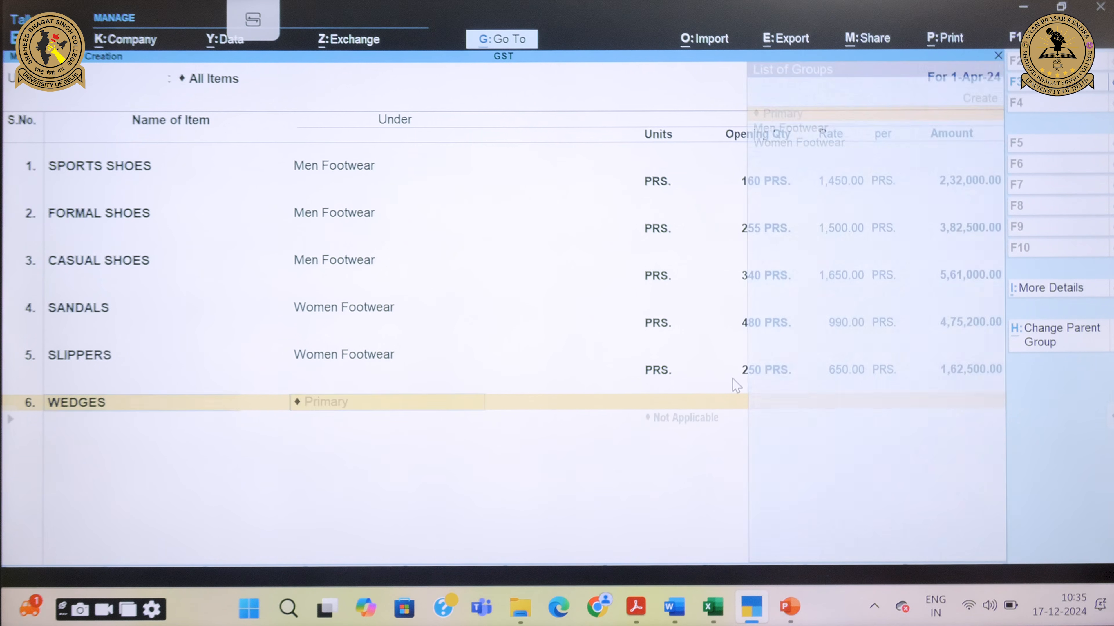
key(Down)
key(Down)
key(Return)
key(Down)
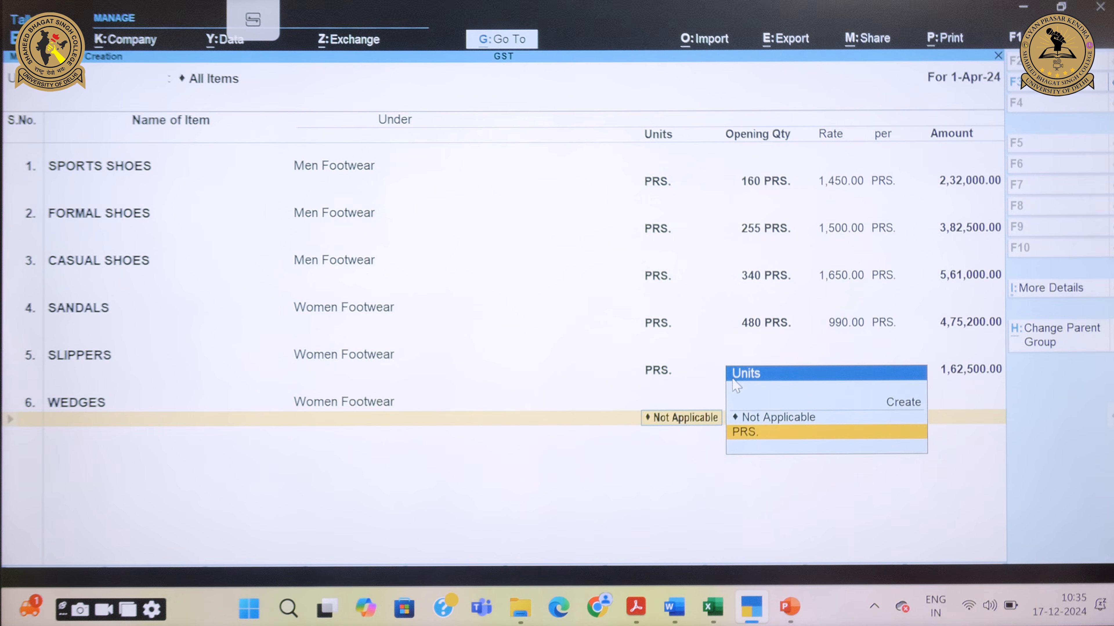
key(Return)
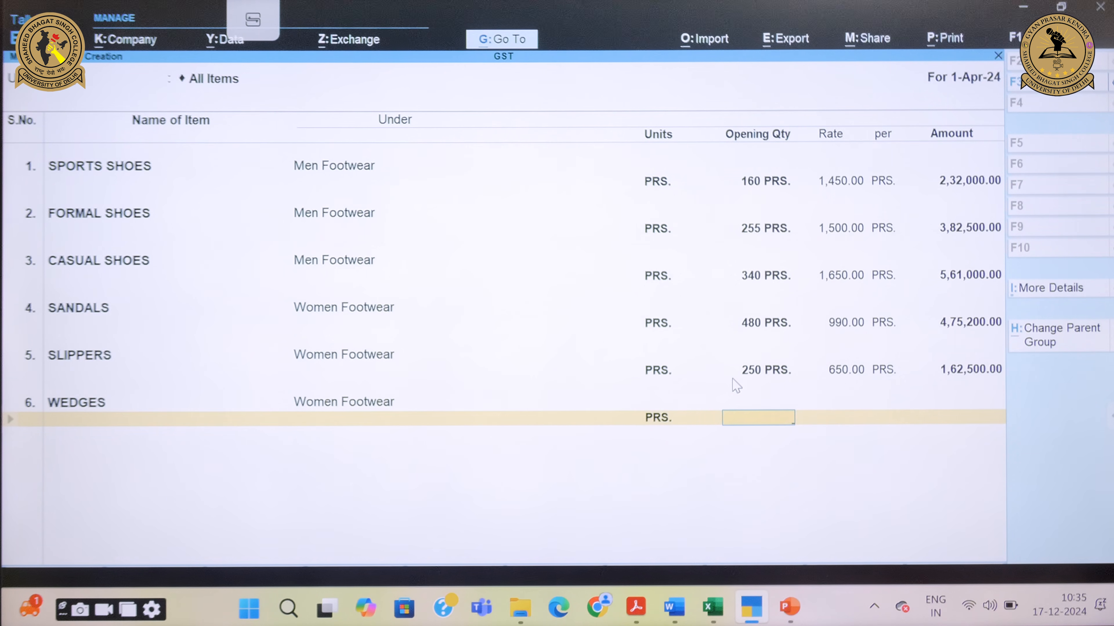
Step: Enter an opening quantity of 650 and a rate of 950 for WEDGES and accept its amount
text(650)
key(Return)
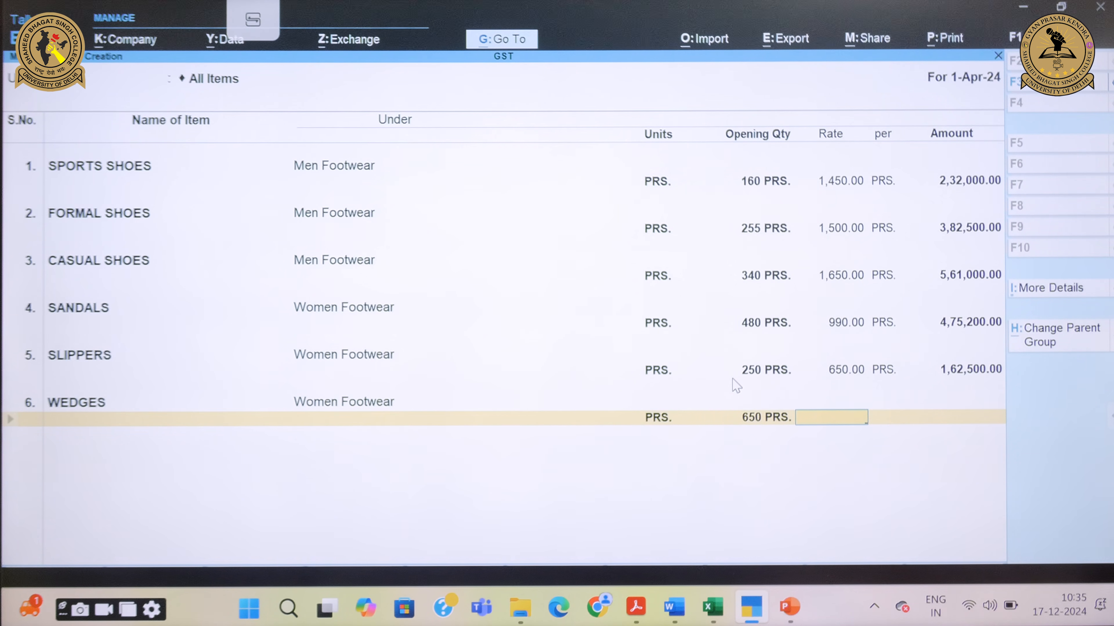
text(950)
key(Return)
key(Return)
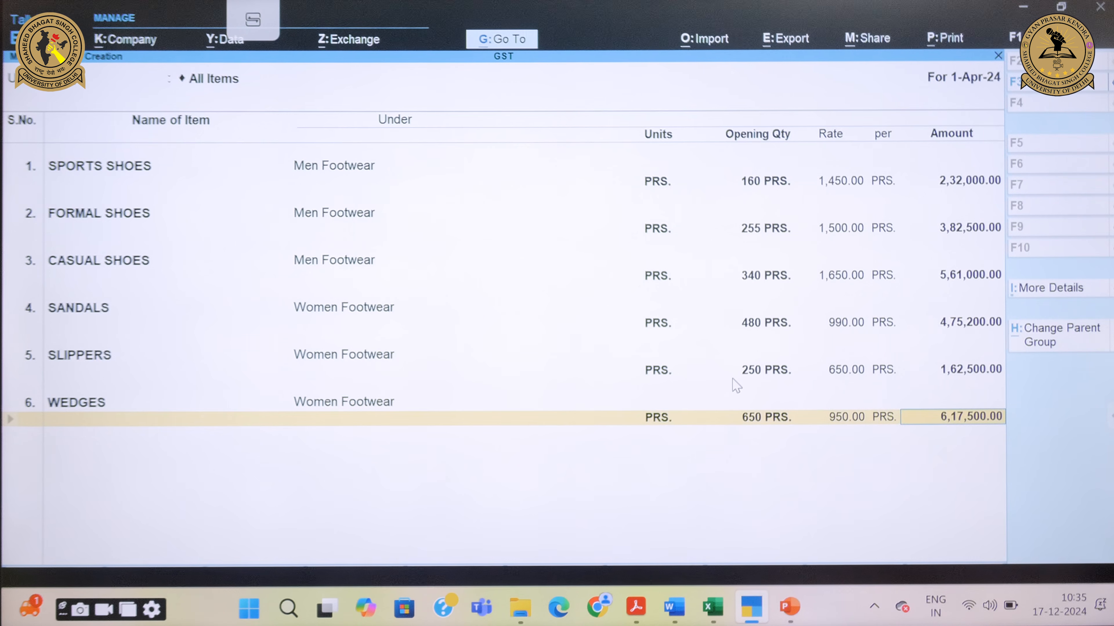
key(Return)
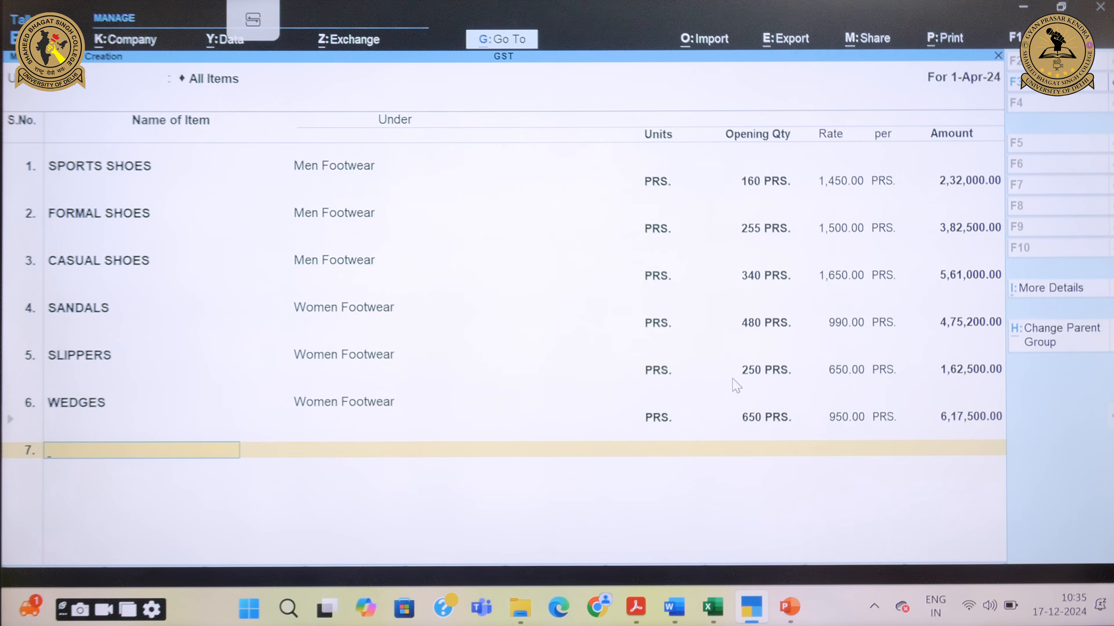
Step: Save the multiple stock item entries and return to the Gateway of Tally
key(Return)
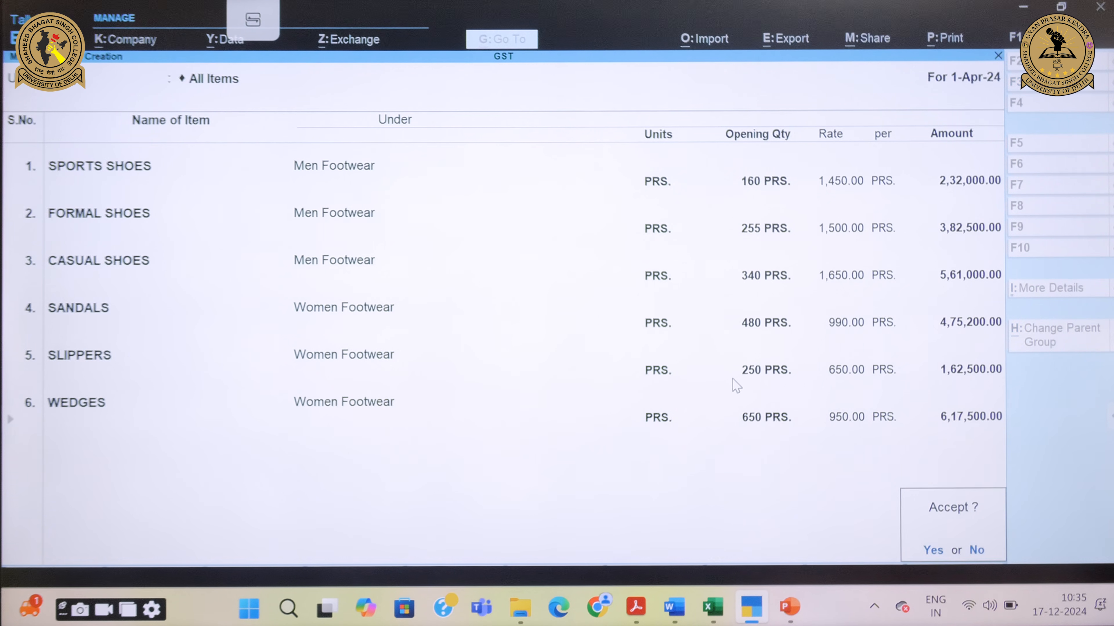
key(Return)
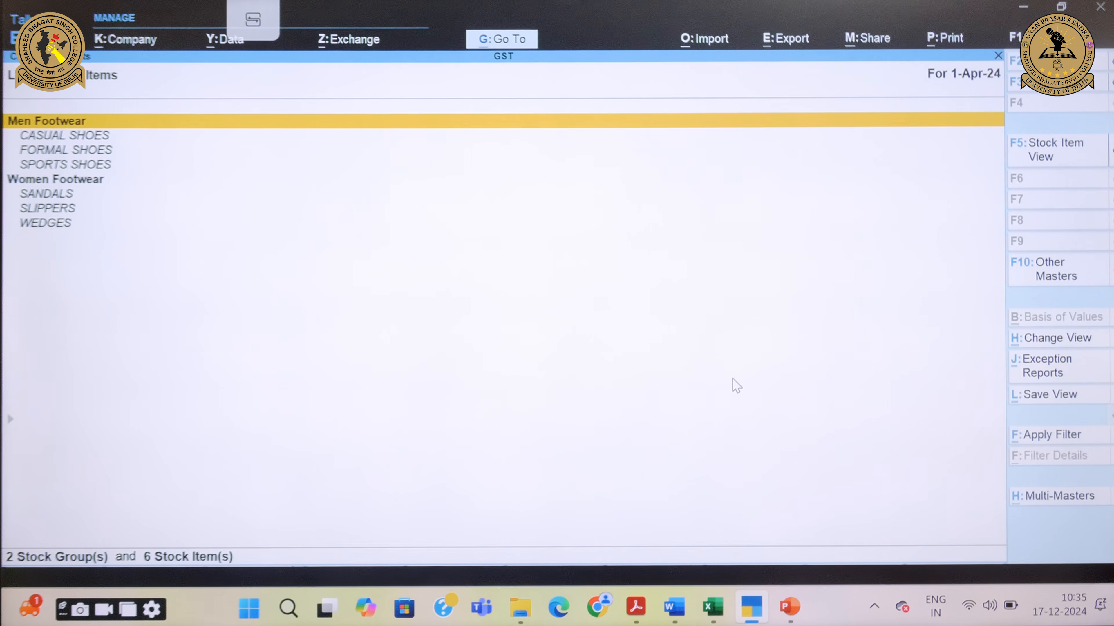
key(Escape)
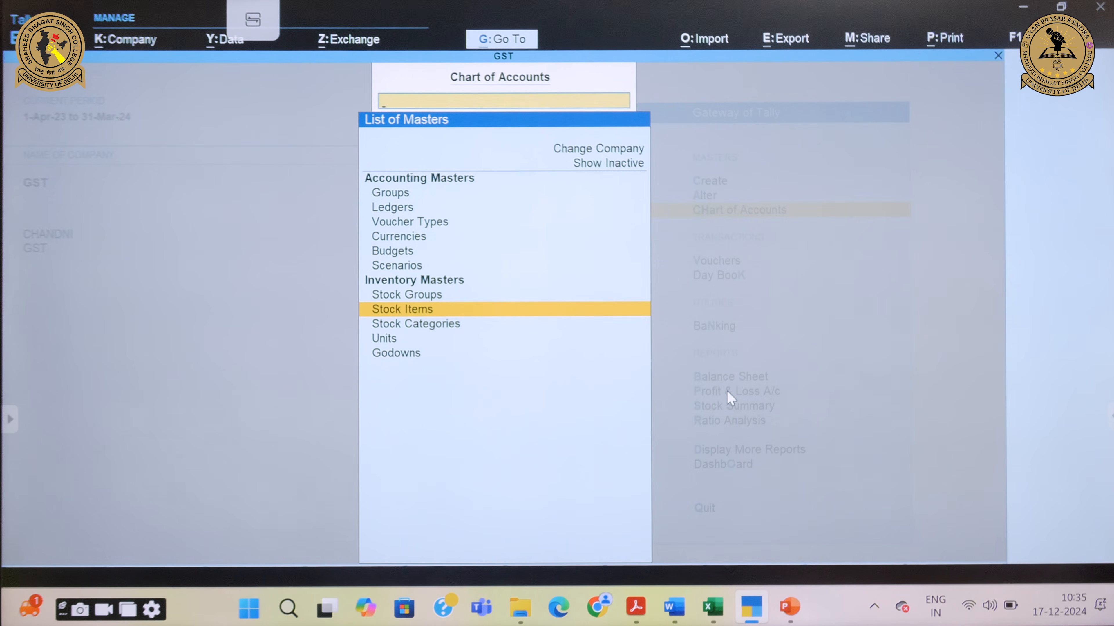
key(Escape)
Step: Switch to the workbook PDF and check the debtors' and creditors' balances and the first debtor's GST registration status in the transactions table
mouse_move(736, 623)
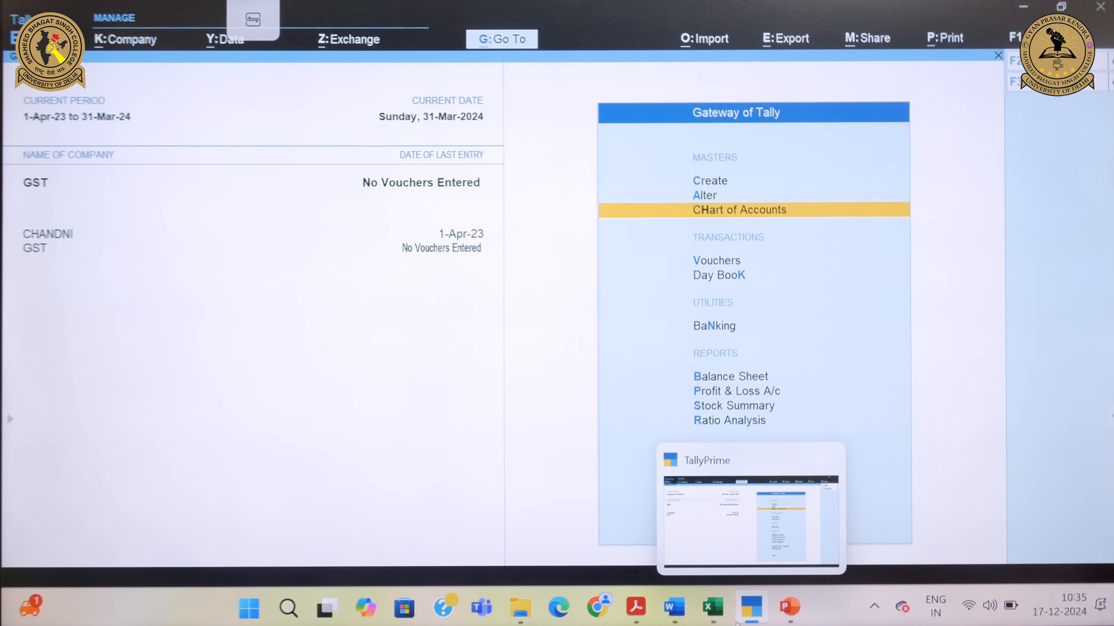
click(636, 608)
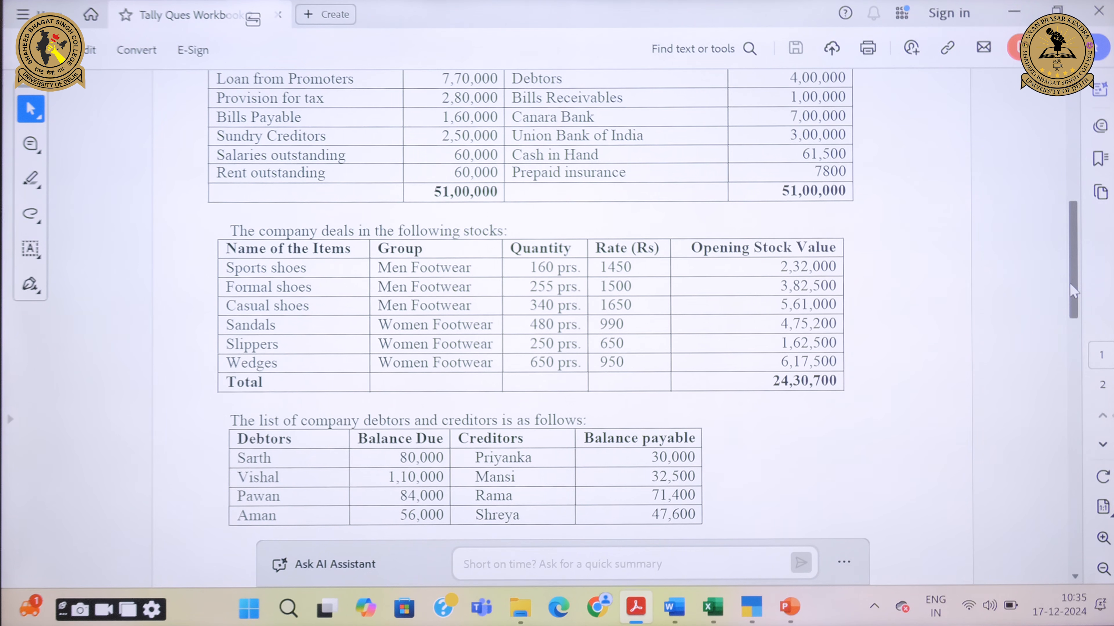
scroll(447, 371, down, 3)
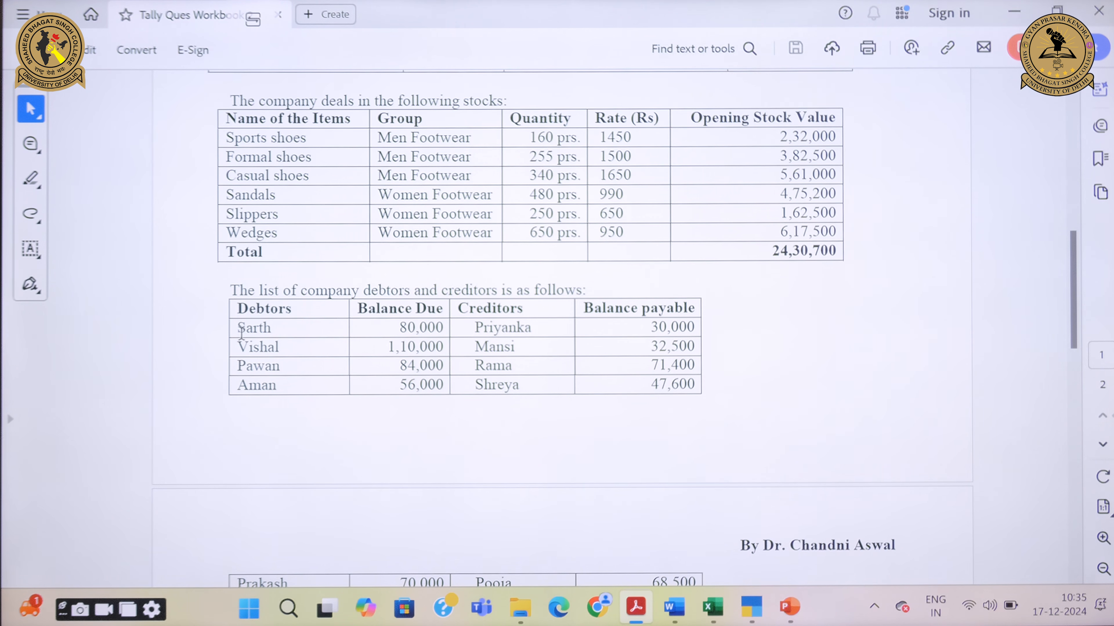
drag(244, 329, 279, 347)
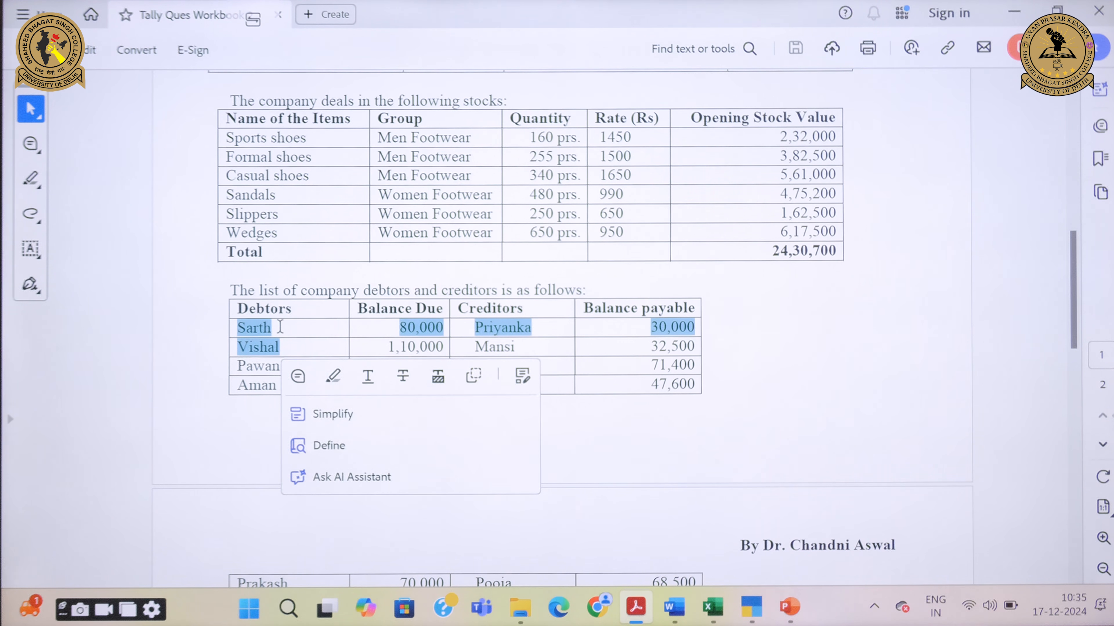
click(280, 327)
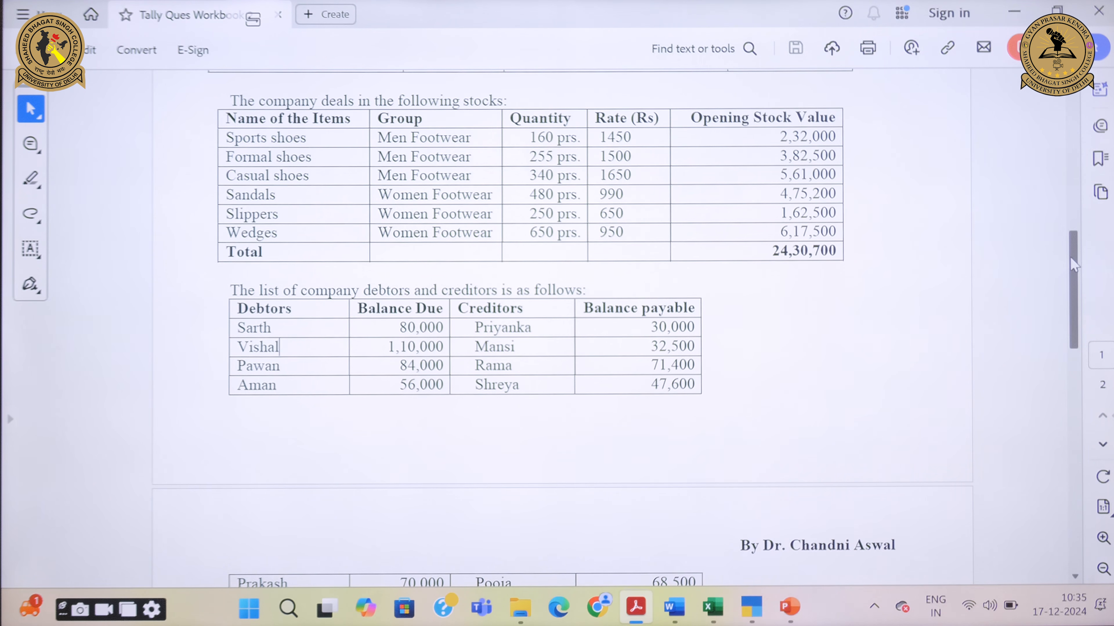
drag(1072, 263, 1101, 390)
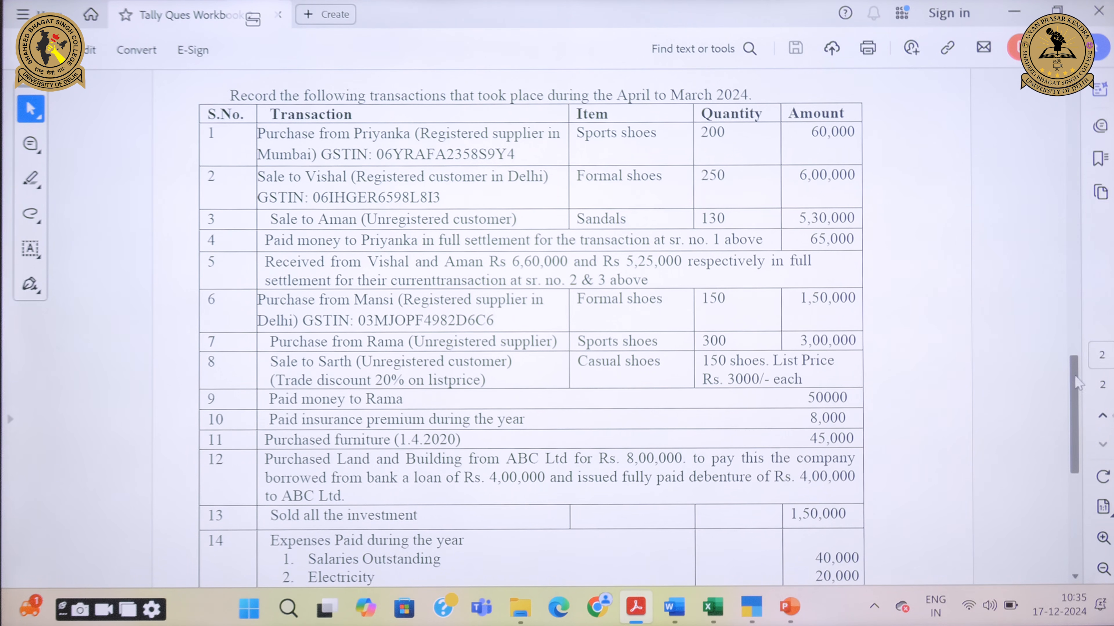
drag(1073, 375, 1070, 252)
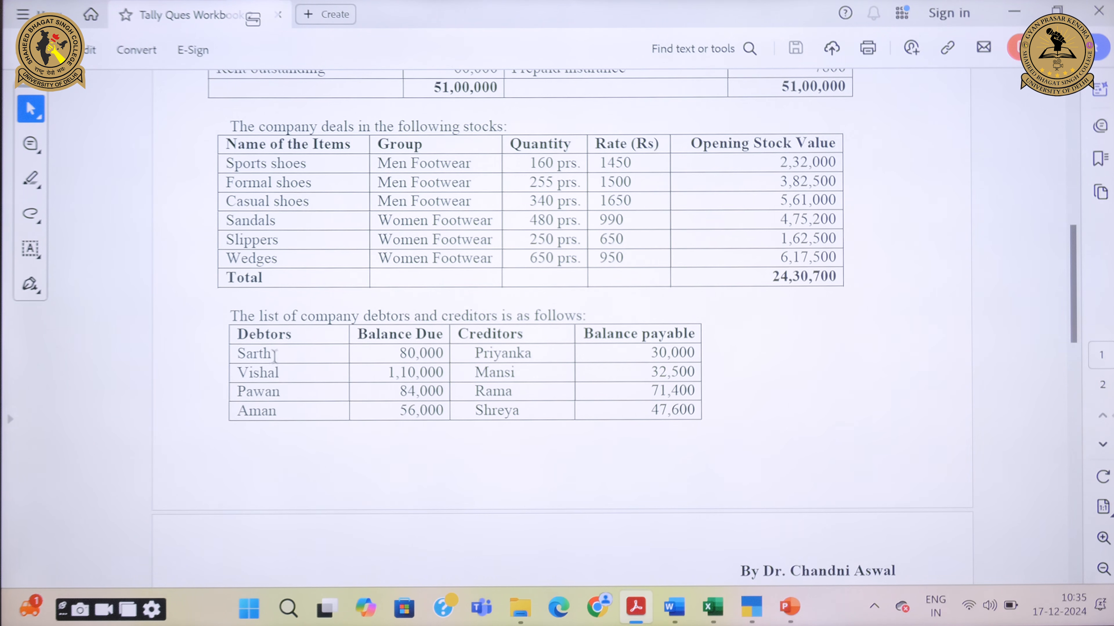
drag(1068, 270, 1087, 396)
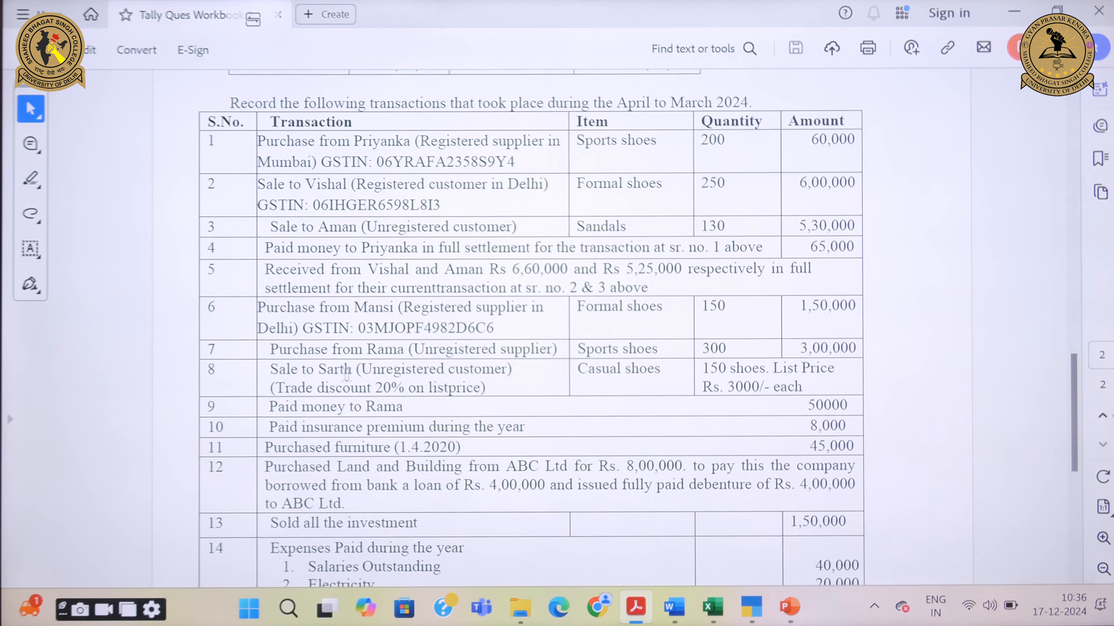
drag(367, 373, 454, 376)
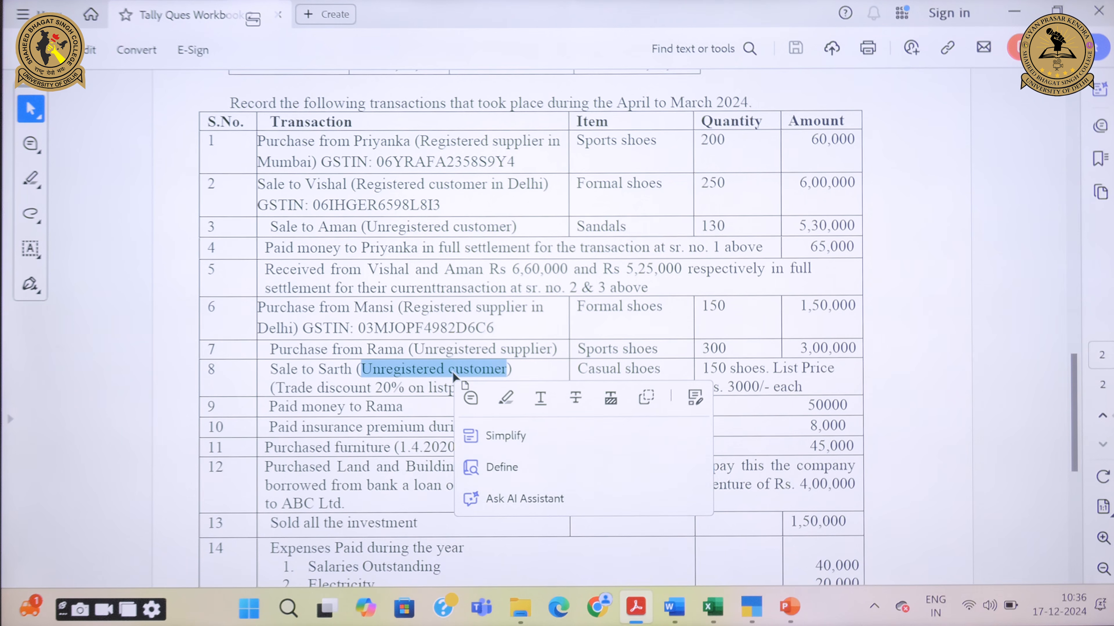
click(380, 371)
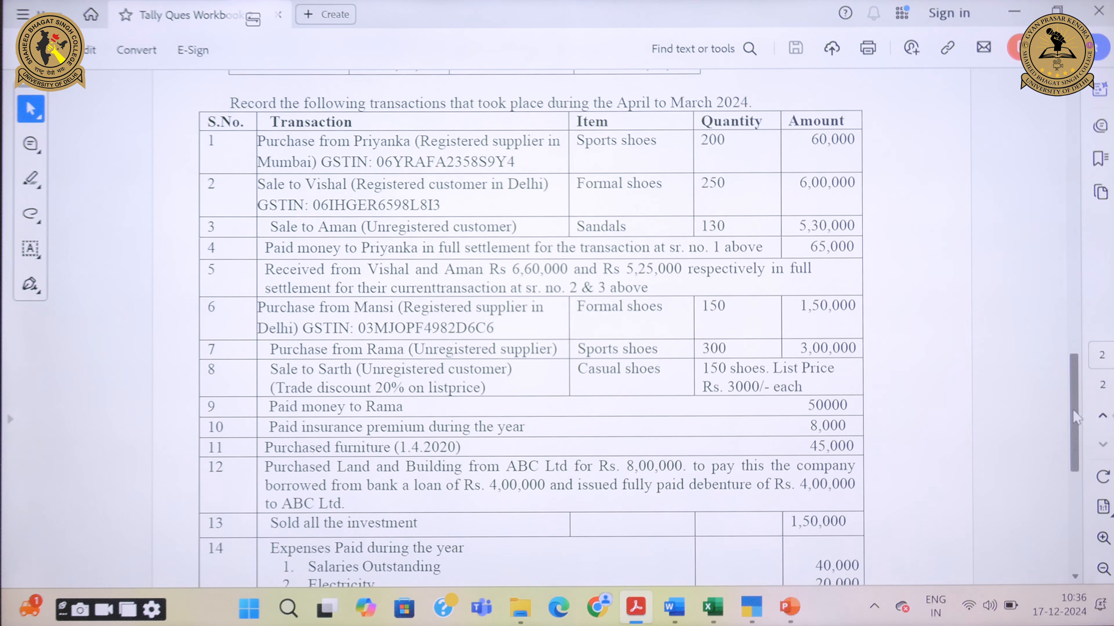
drag(1074, 412, 1072, 326)
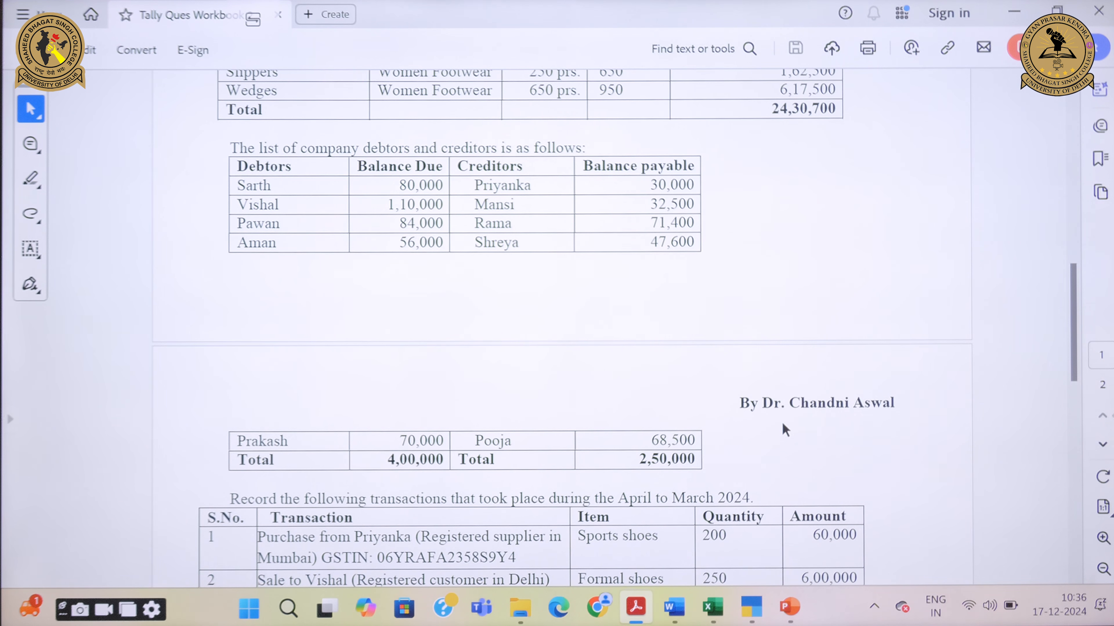
Step: Switch back to TallyPrime and start creating a new ledger master
mouse_move(762, 607)
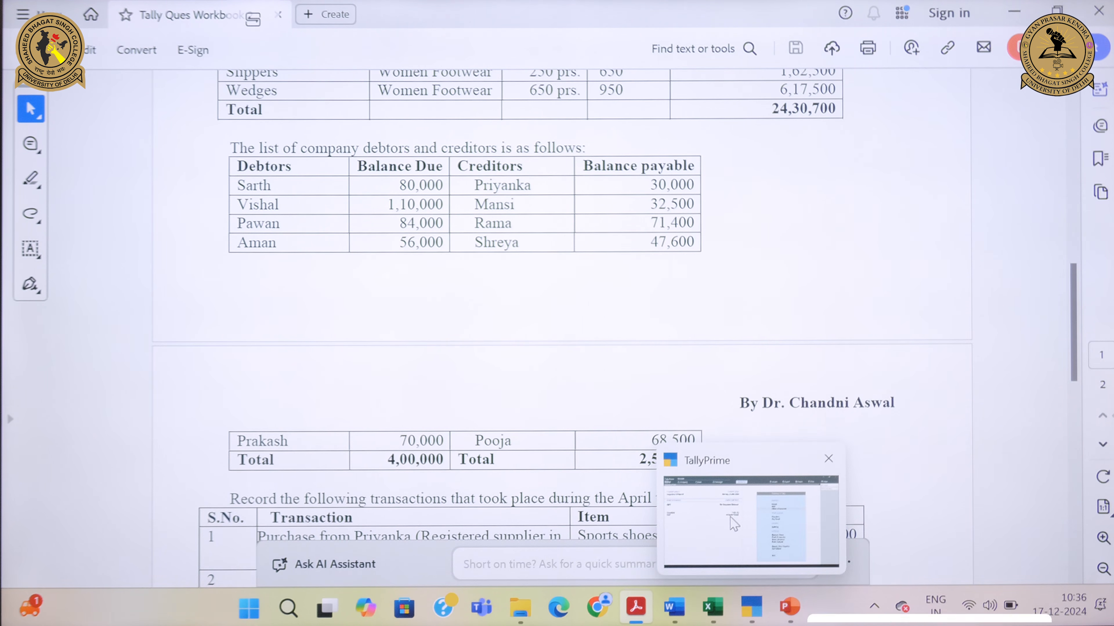
click(730, 517)
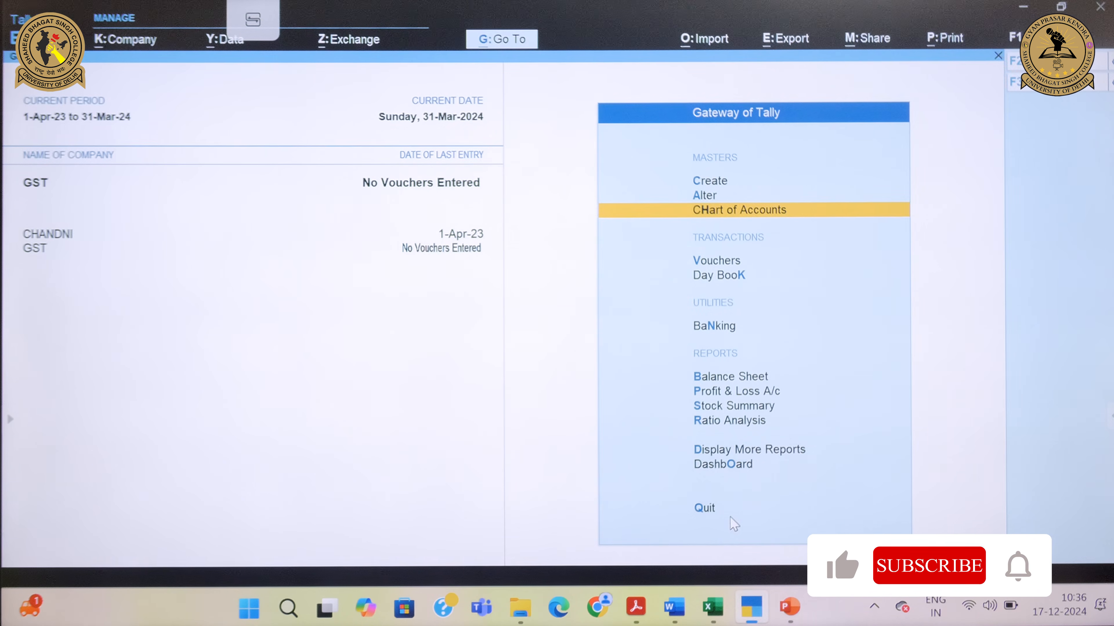
click(716, 180)
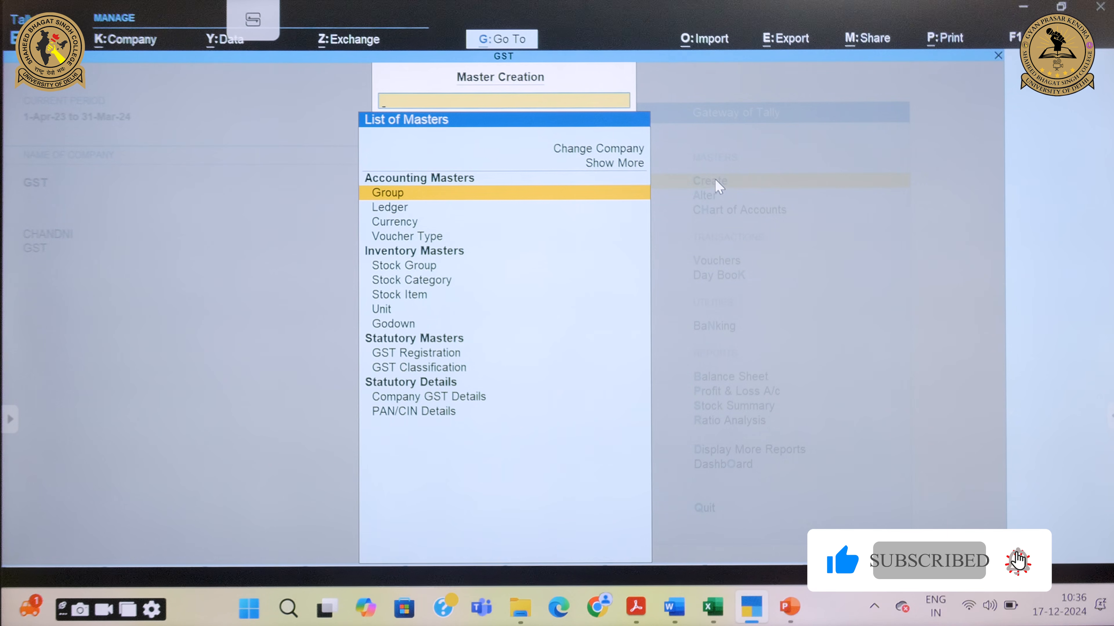
key(Escape)
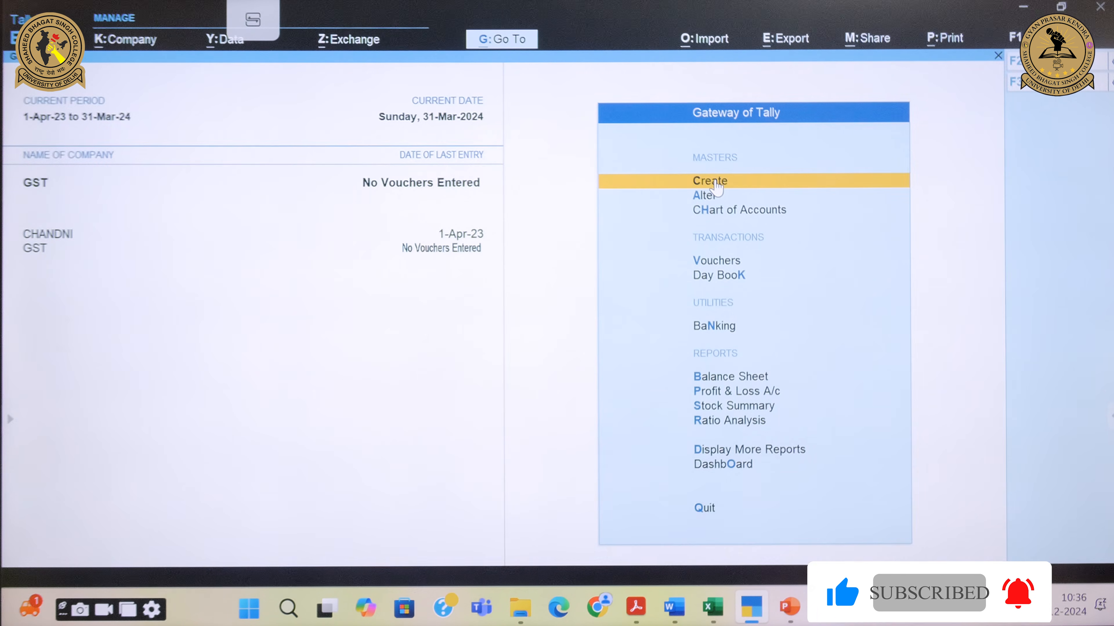
click(715, 181)
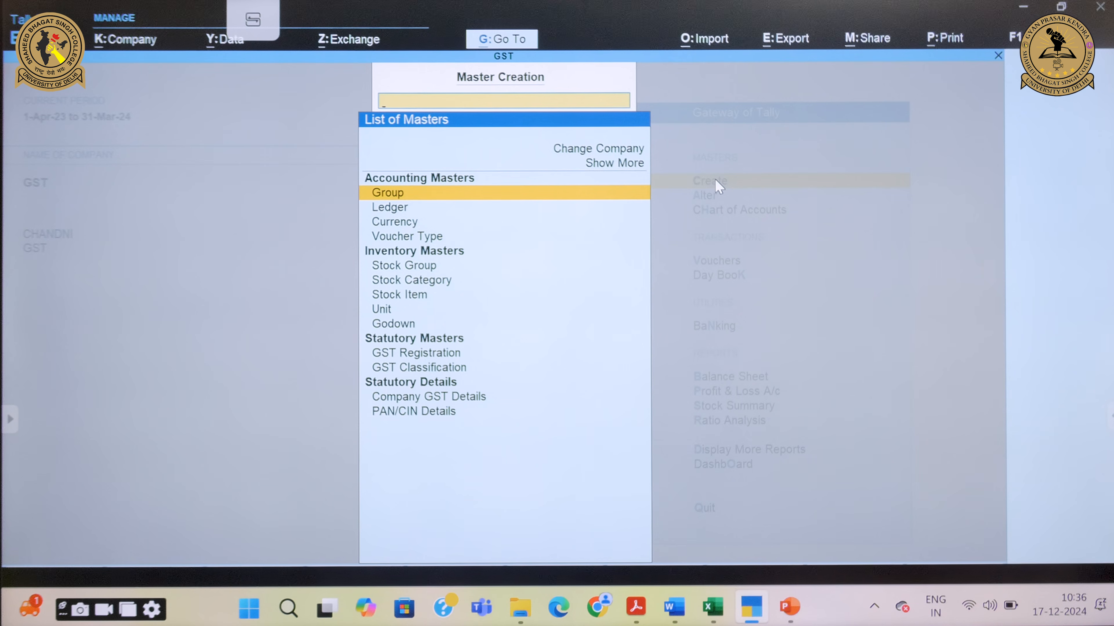
key(Down)
key(Return)
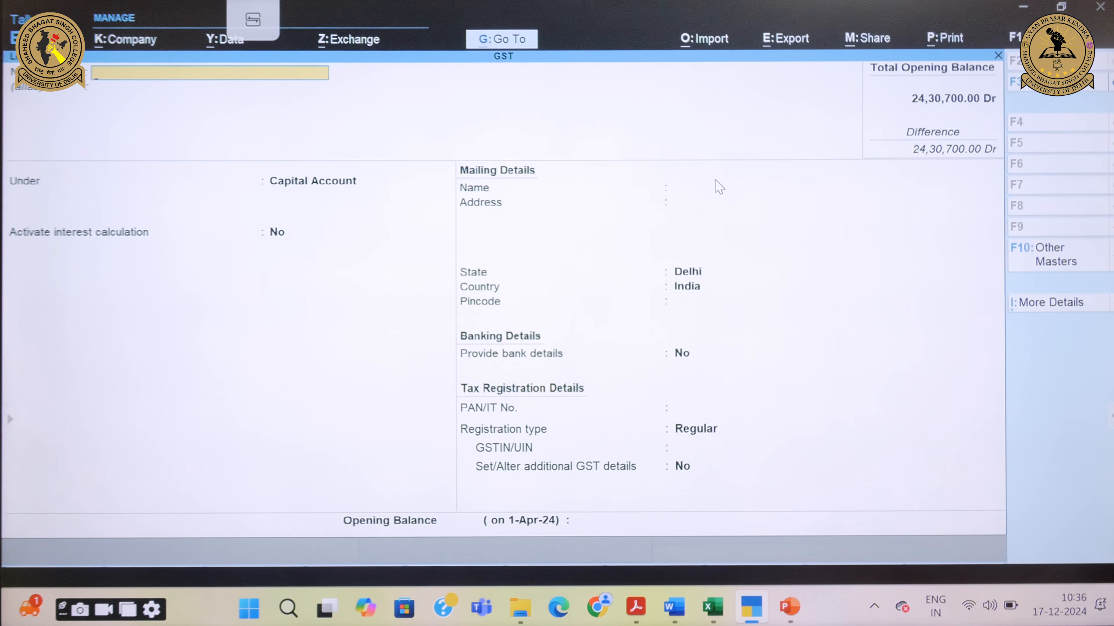
Step: Enter the first listed debtor's name for the ledger and place it under Sundry Debtors
text(SARTH)
key(Return)
text(DE)
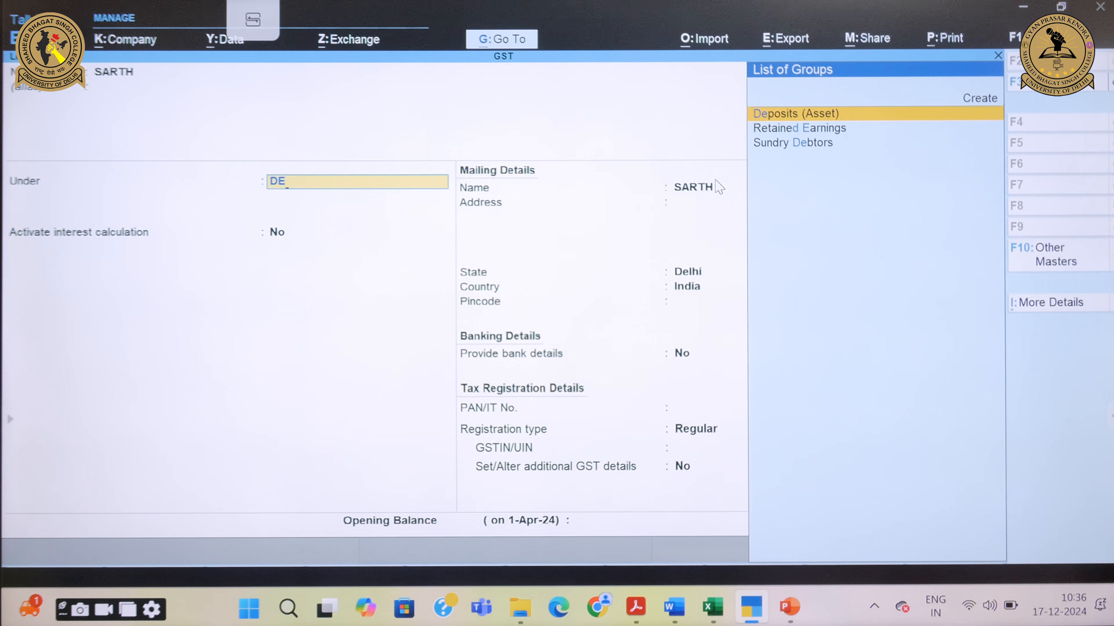
key(Down)
key(Down)
key(Return)
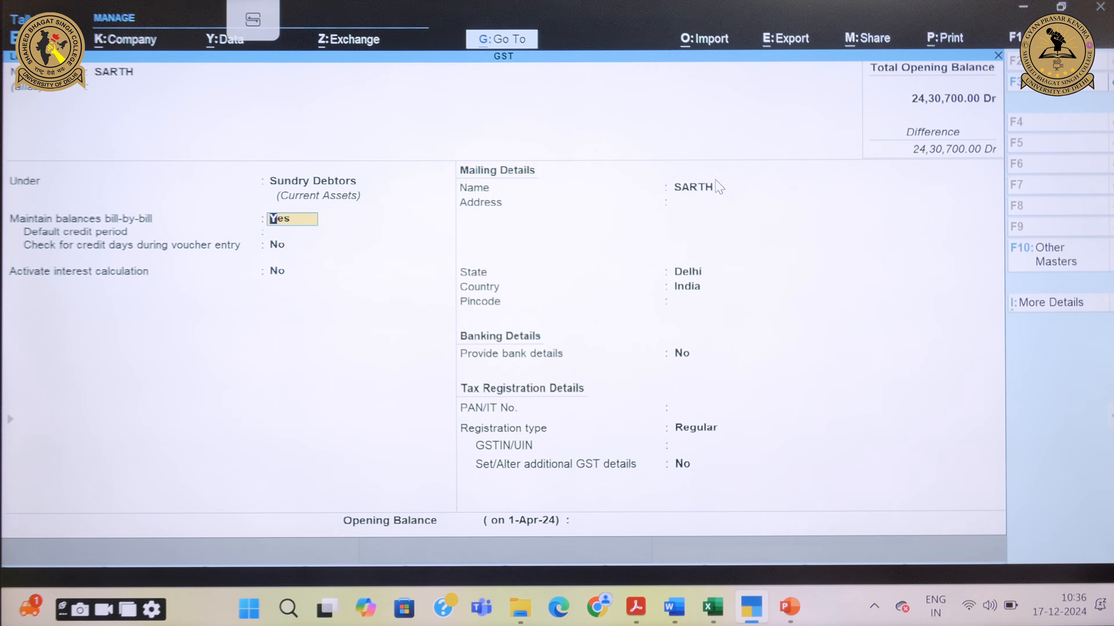
Step: Set bill-by-bill balance maintenance to No and keep the default interest, mailing and banking details
text(no)
key(Return)
key(Return)
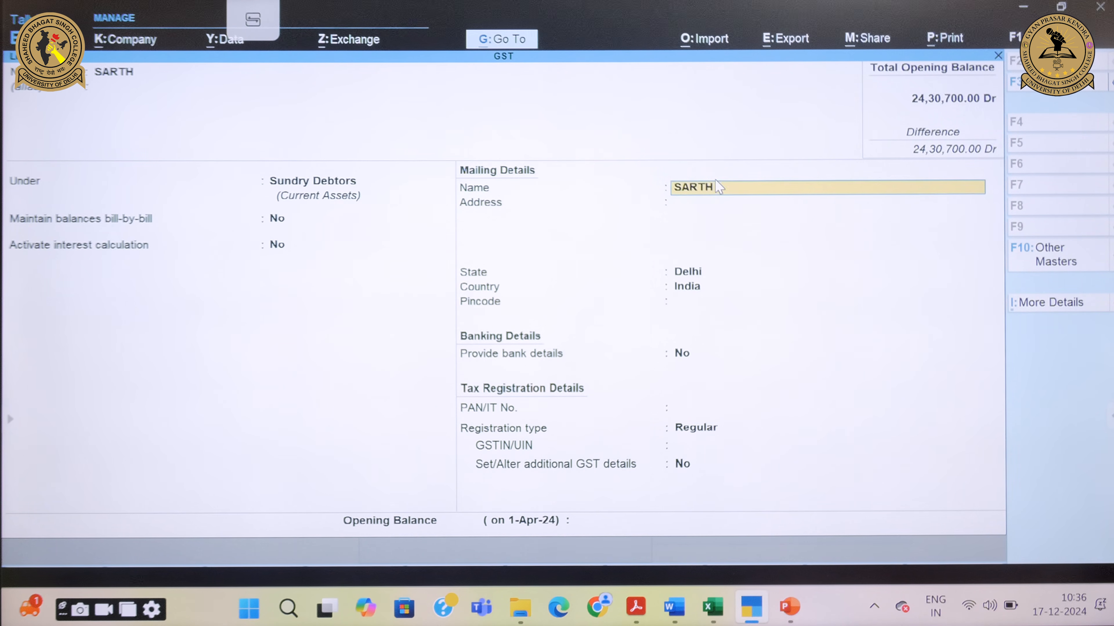
key(Return)
key(Return)
key(Return)
key(Return)
key(Return)
key(Return)
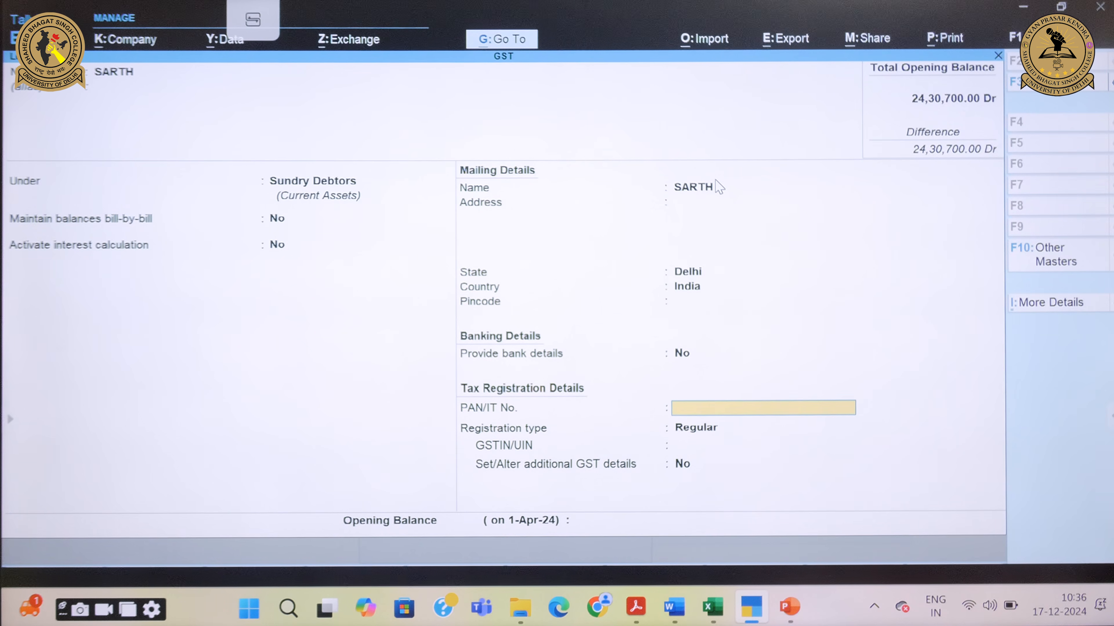
Step: Set the debtor's registration type to Unregistered/Consumer, leaving the PAN and GSTIN blank and additional GST details at No
key(Return)
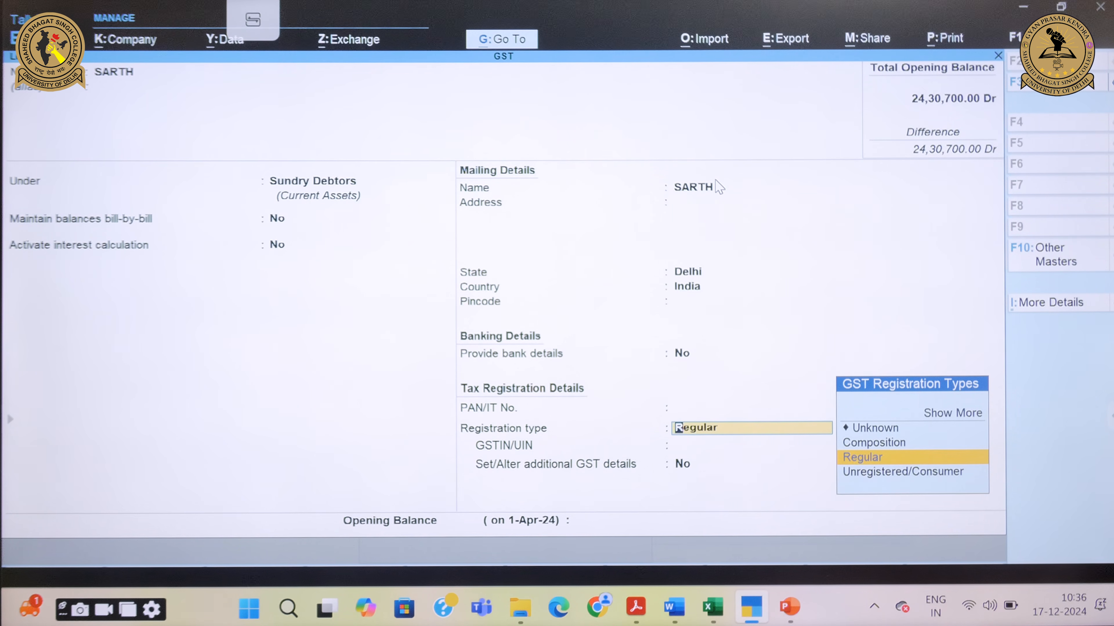
key(Down)
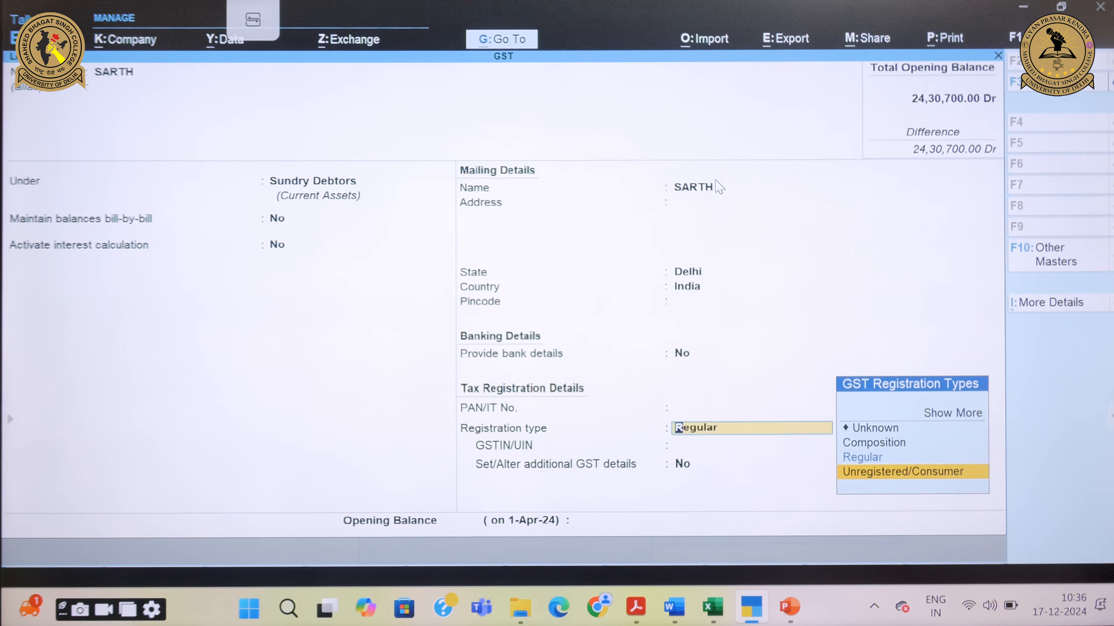
key(Return)
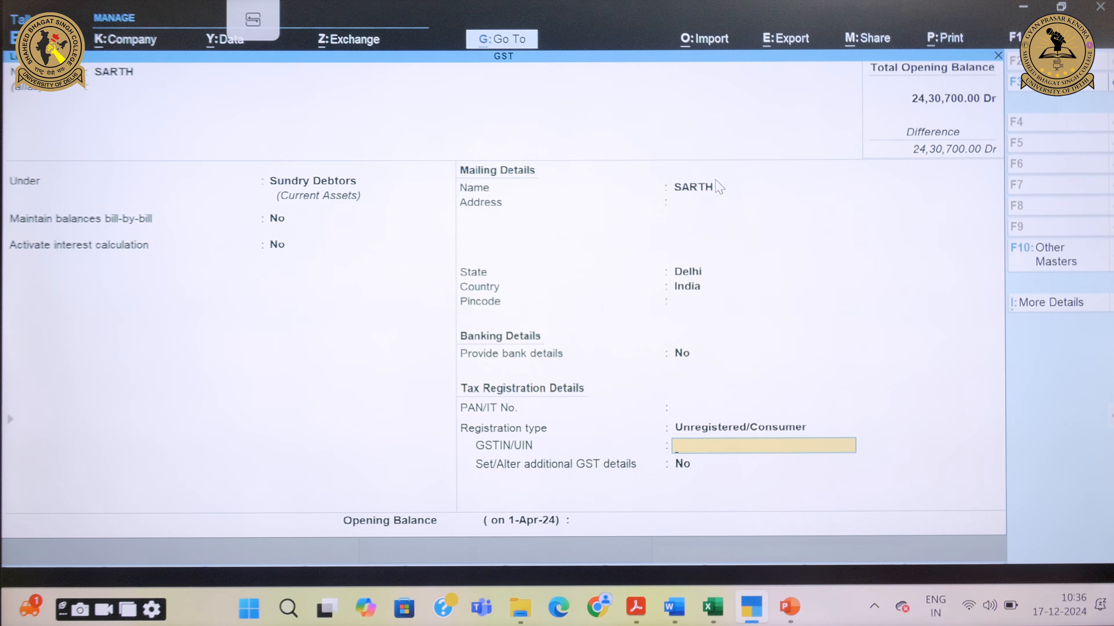
key(Return)
key(Return)
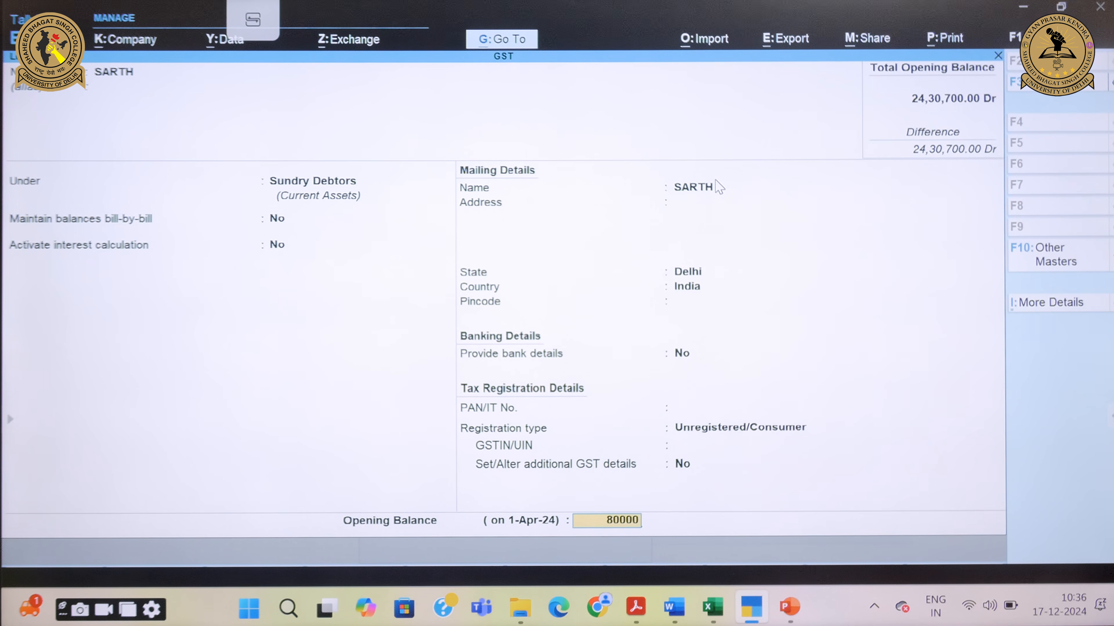
Step: Enter an opening balance of 80000 for the debtor and save the ledger
key(Return)
key(Return)
key(Return)
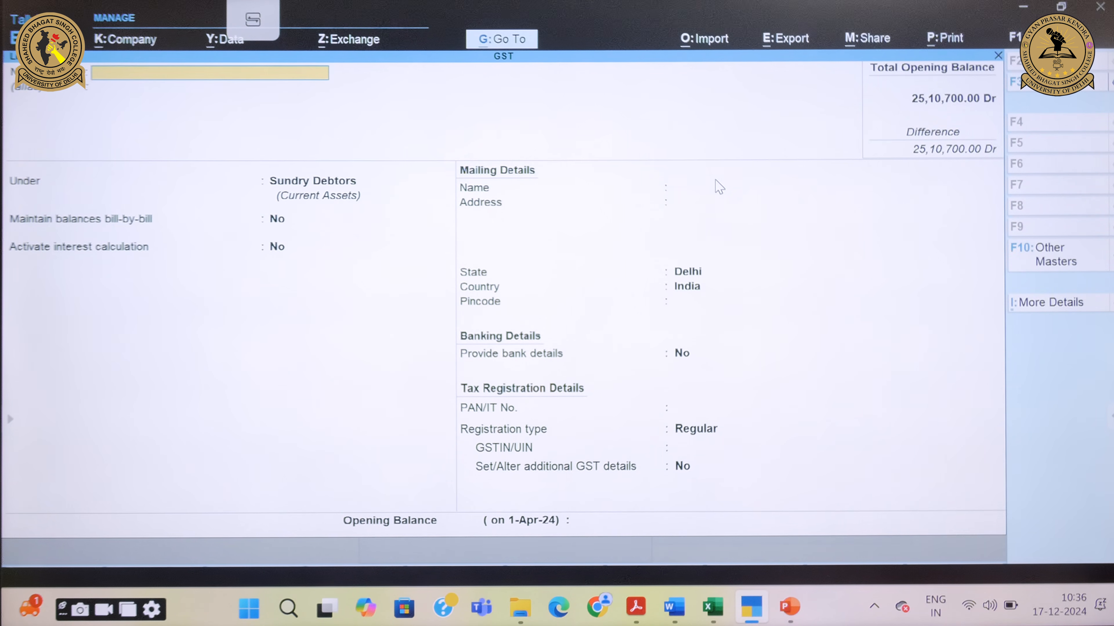
Step: Switch to the workbook PDF and copy the second debtor's GSTIN from transaction 2
mouse_move(635, 606)
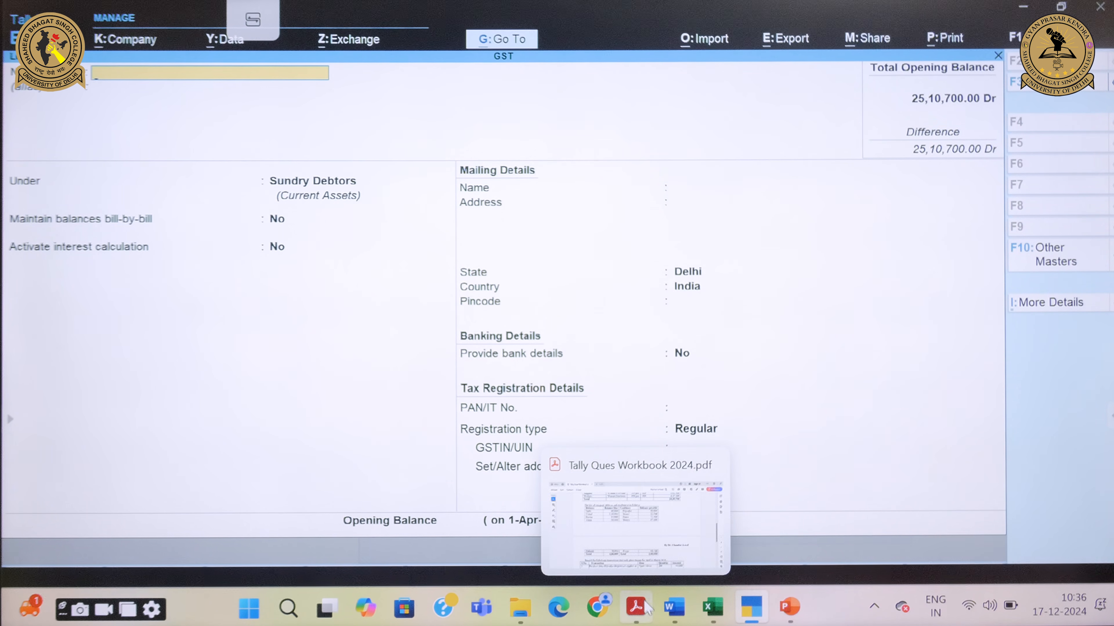
click(624, 532)
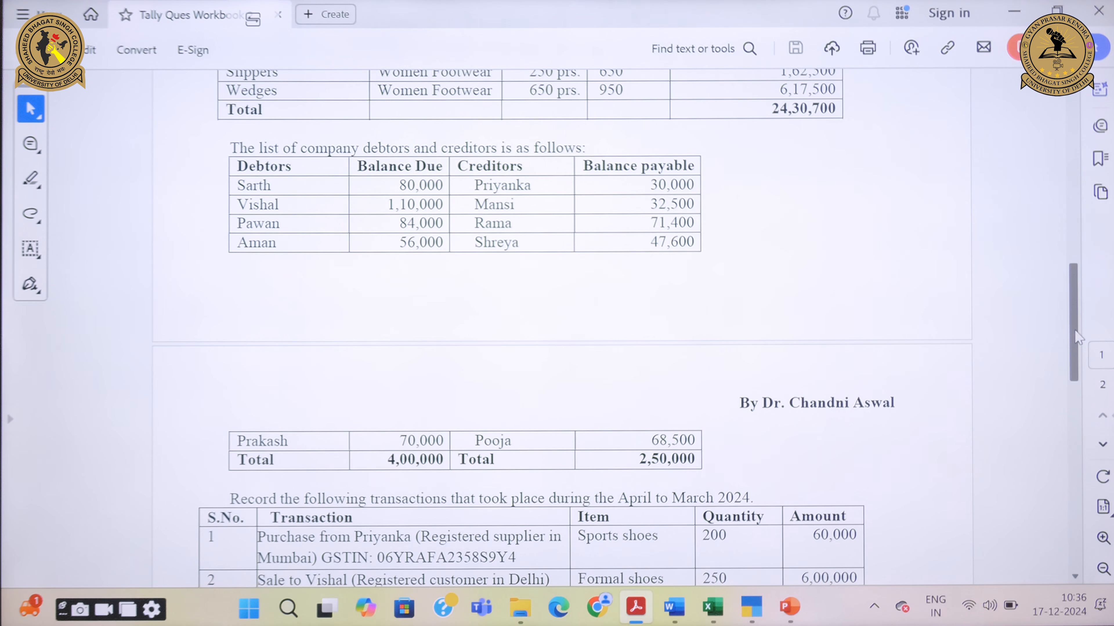
scroll(459, 388, down, 5)
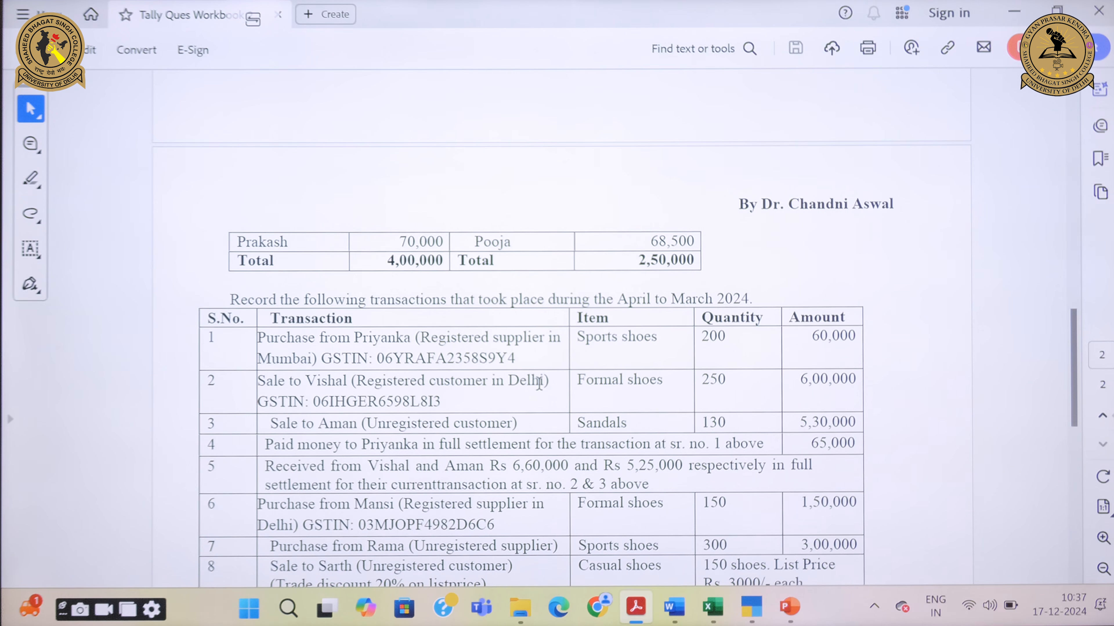
drag(445, 399, 314, 401)
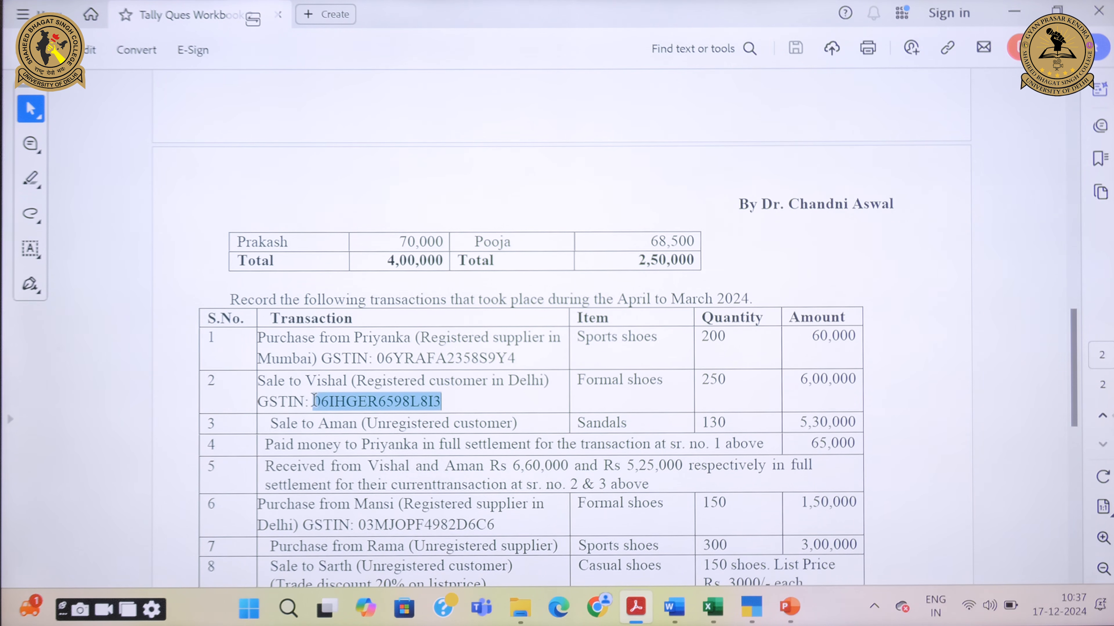
click(672, 399)
mouse_move(751, 607)
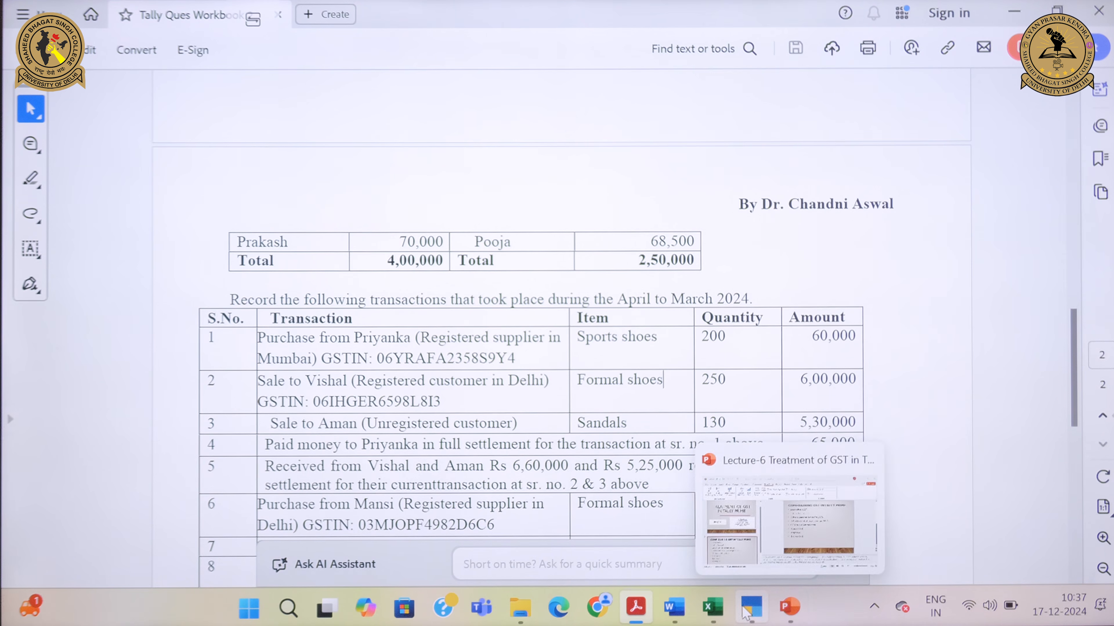
Step: Return to TallyPrime and enter the second listed debtor's name for the ledger, keeping it under Sundry Debtors
click(738, 536)
text(VI)
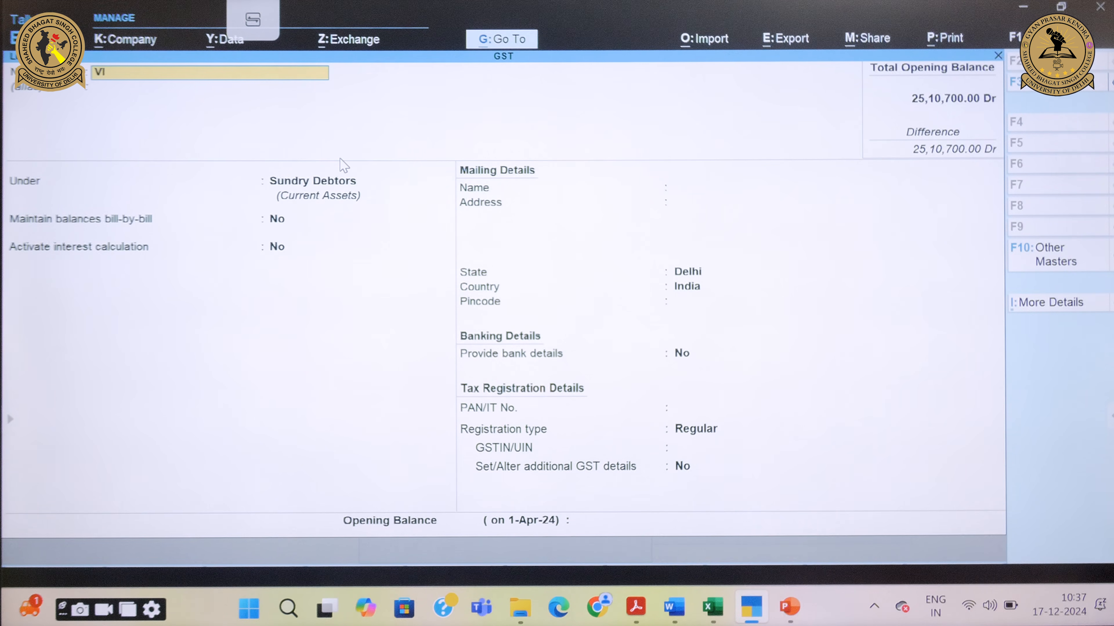
text(SHAL)
key(Return)
key(Return)
key(Return)
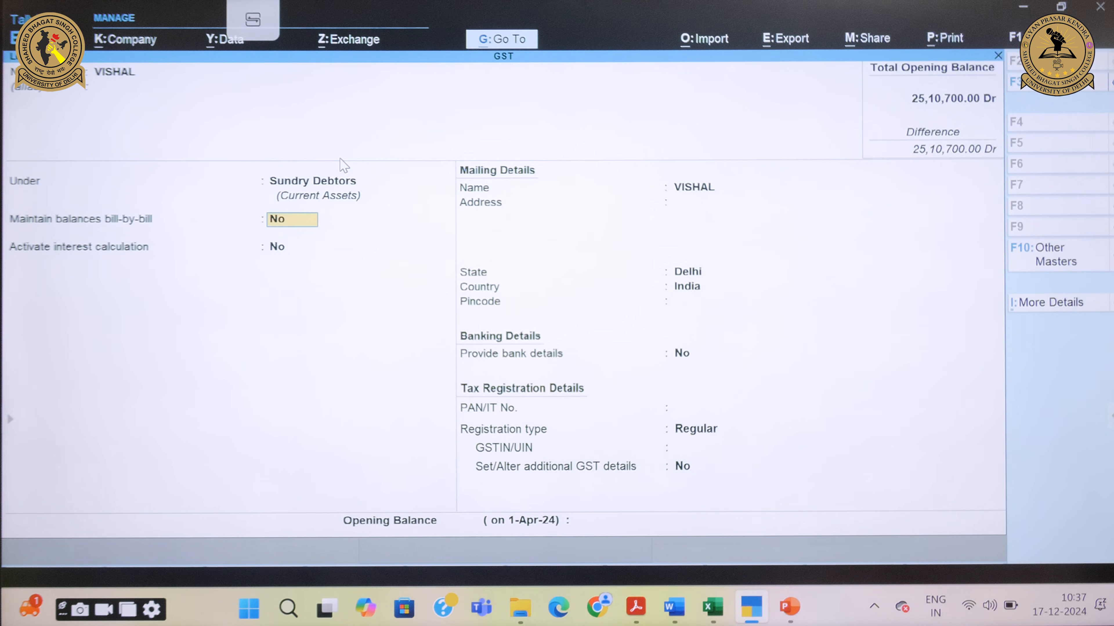
Step: Keep bill-by-bill balances, interest calculation and bank details at No, with Delhi, India as the mailing state and country
key(Return)
key(Return)
key(Return)
key(Return)
key(Return)
key(Return)
key(Return)
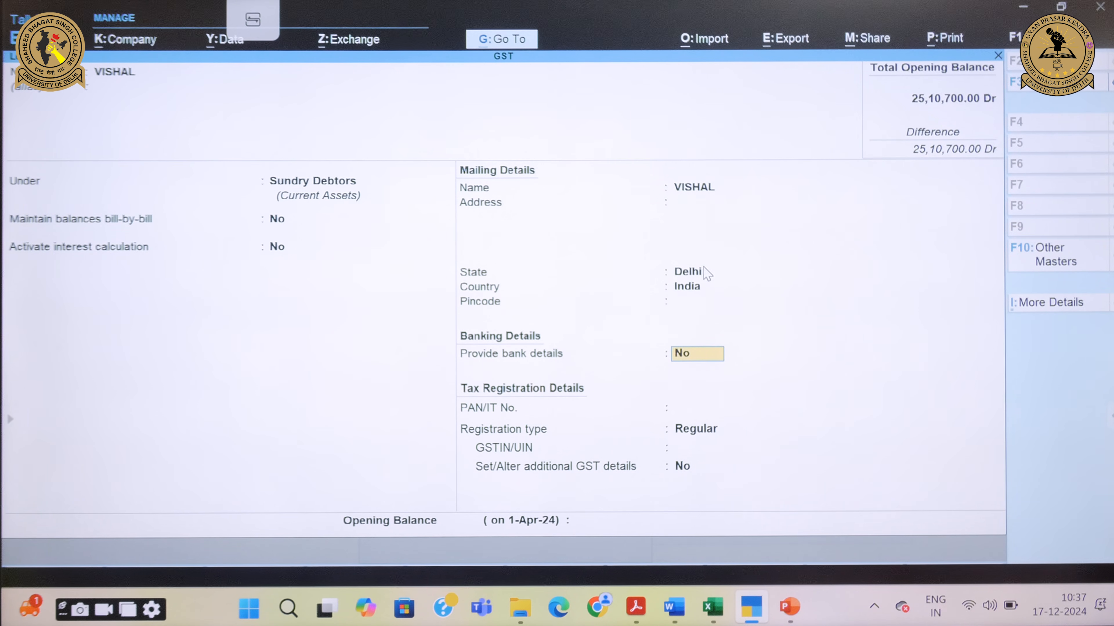
key(Return)
key(Return)
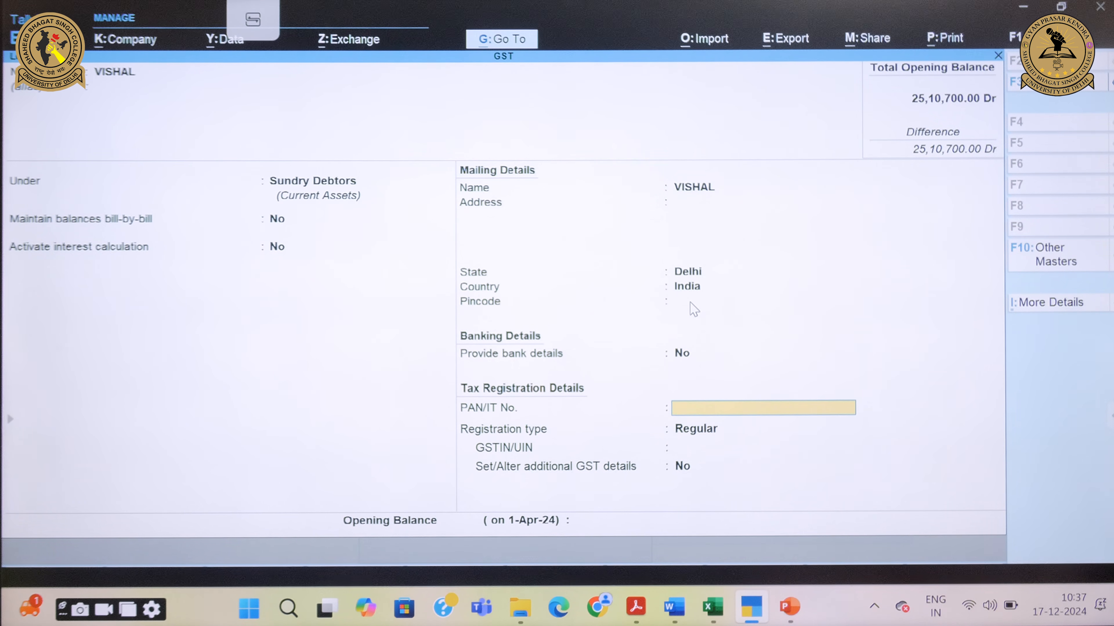
Step: Keep the Regular registration type without a PAN, paste the debtor's GSTIN, and set additional GST details with Delhi as place of supply
key(Return)
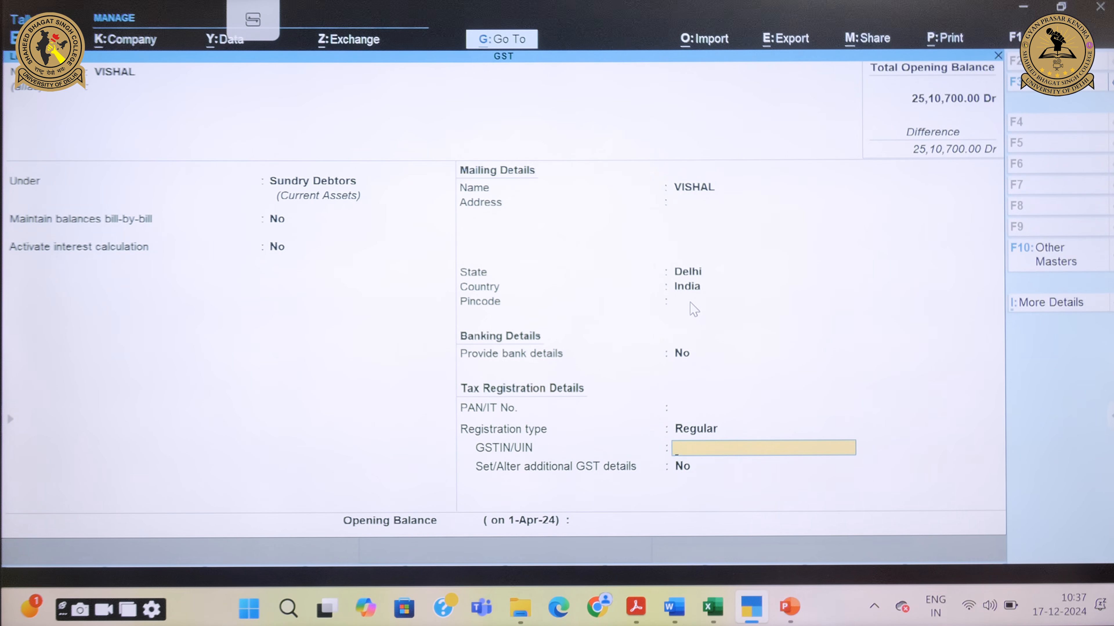
key(ctrl)
text(06IHGER6598L8I3)
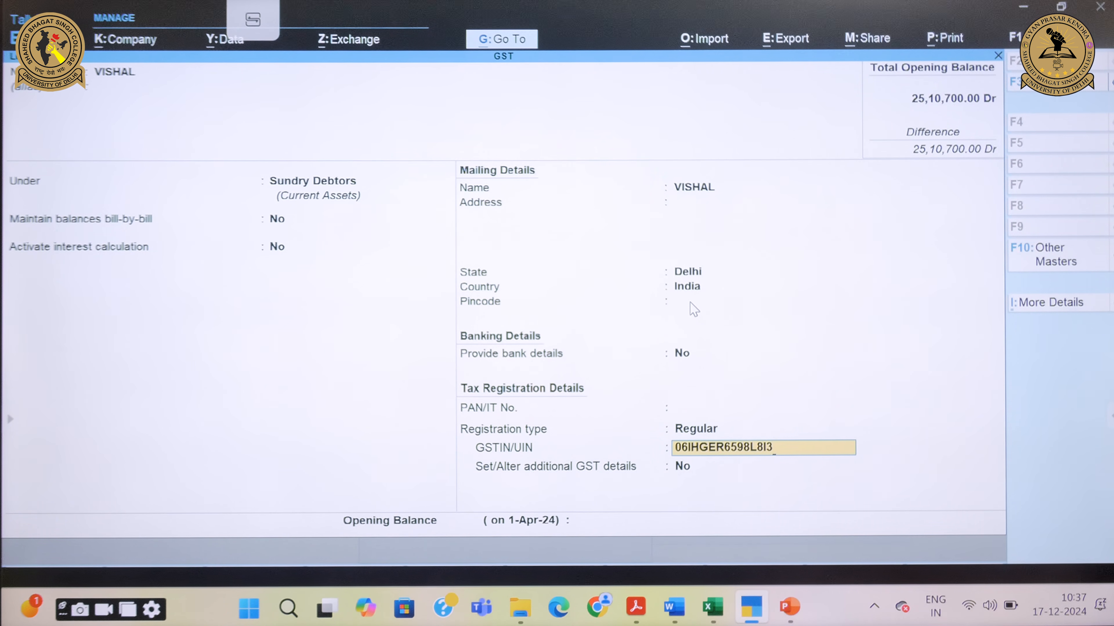
key(Return)
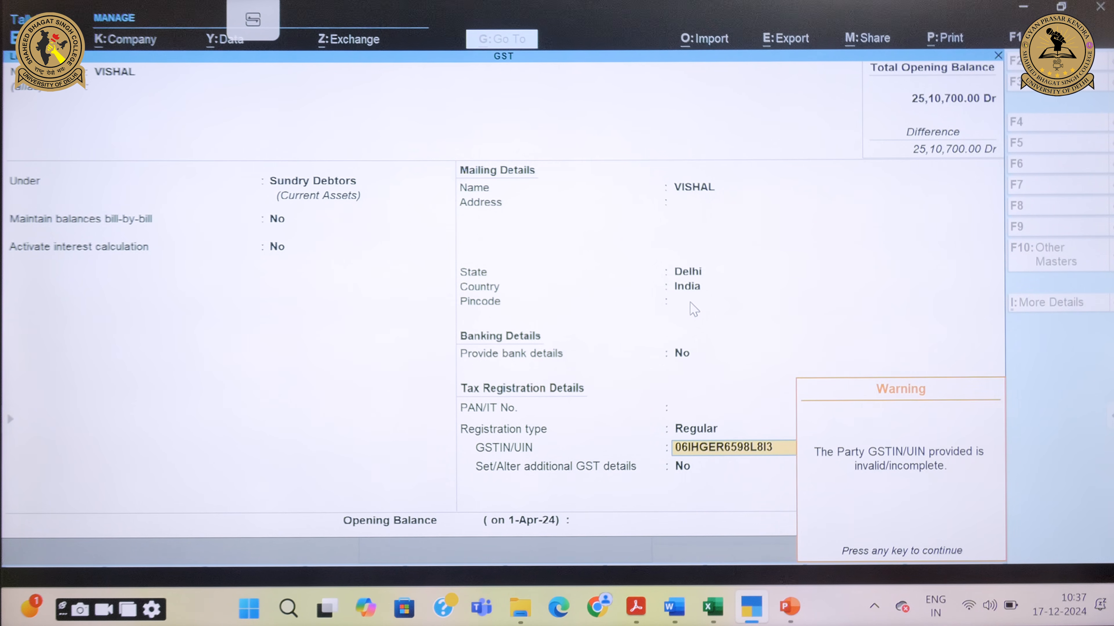
key(Return)
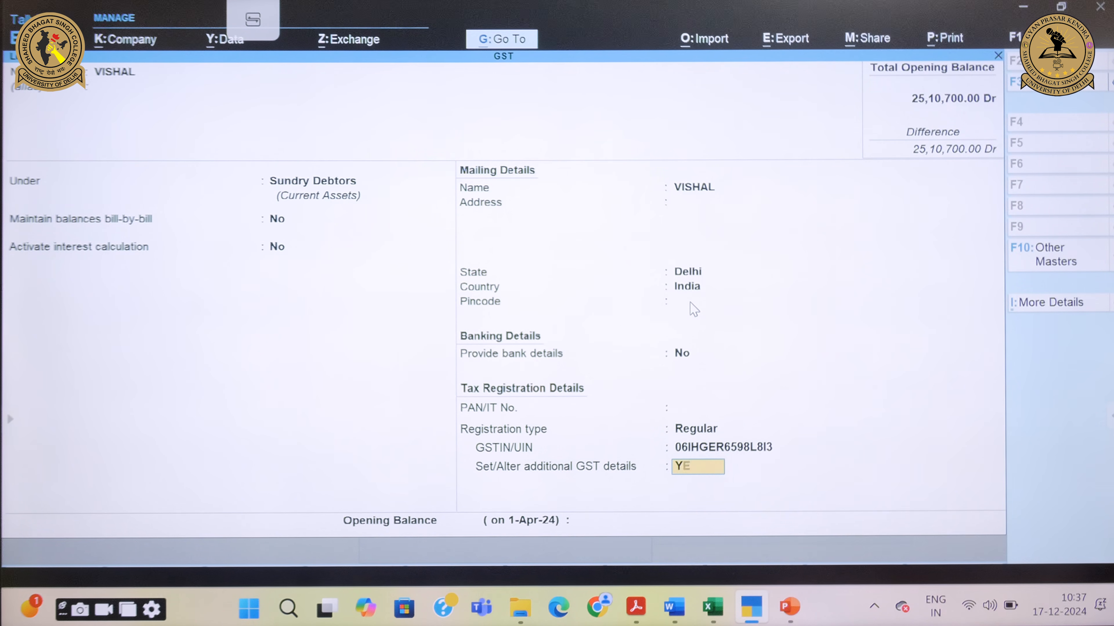
key(Return)
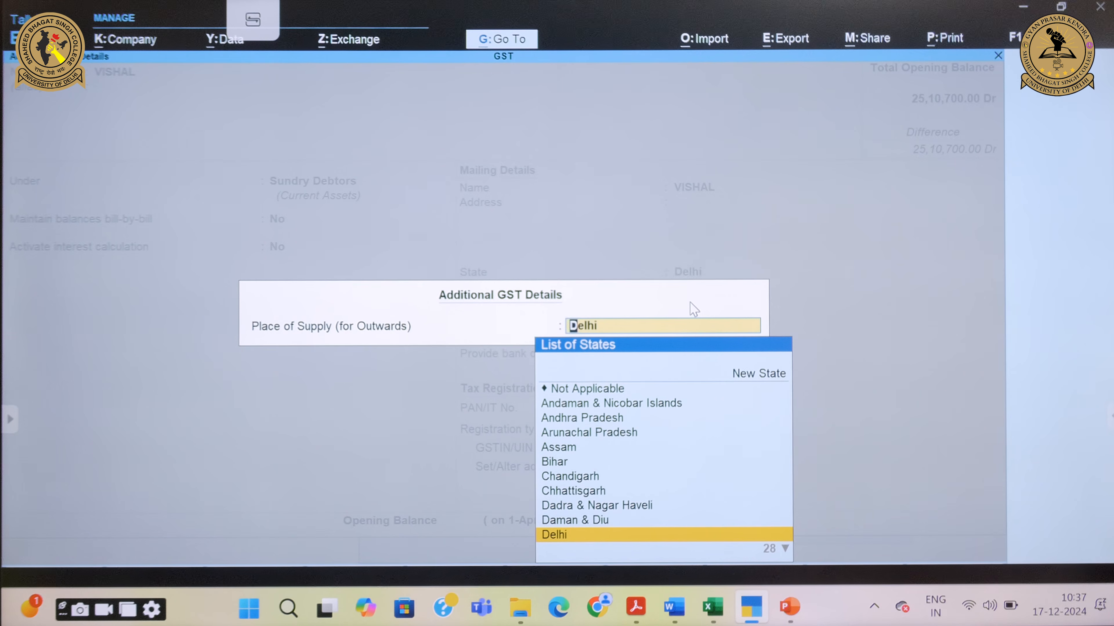
key(Return)
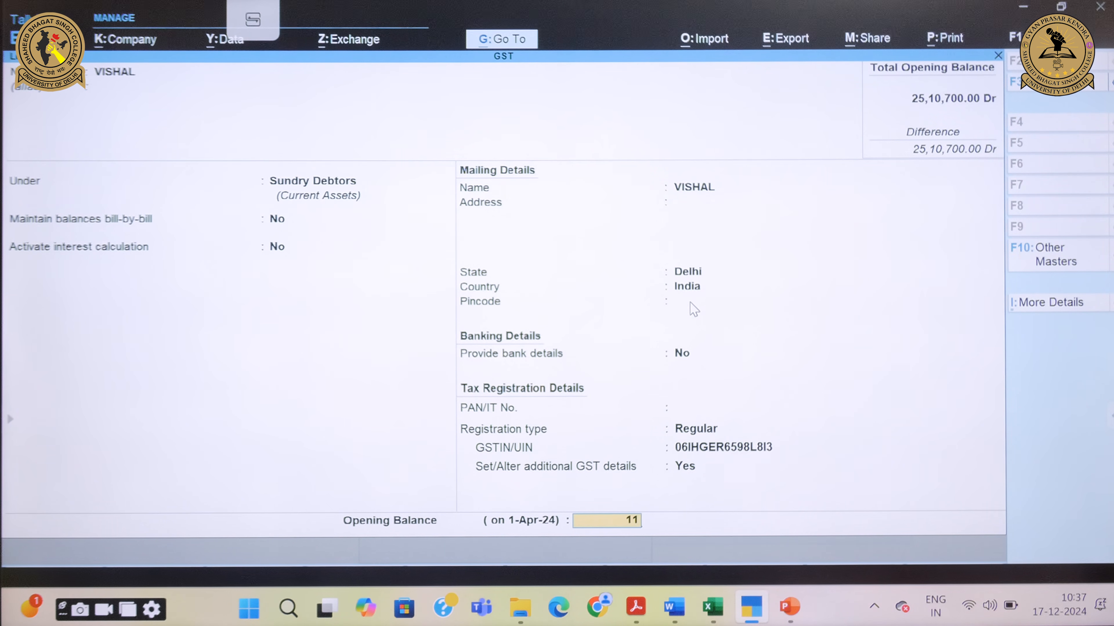
Step: Enter an opening balance of 110000 for the second debtor and save the ledger
key(Return)
key(Return)
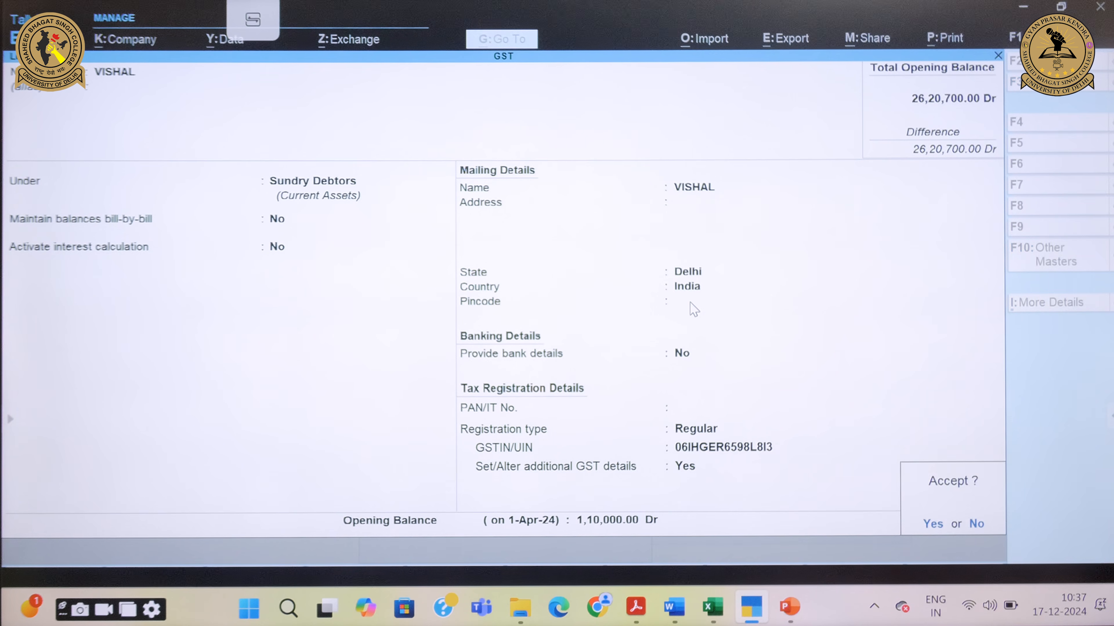
key(Return)
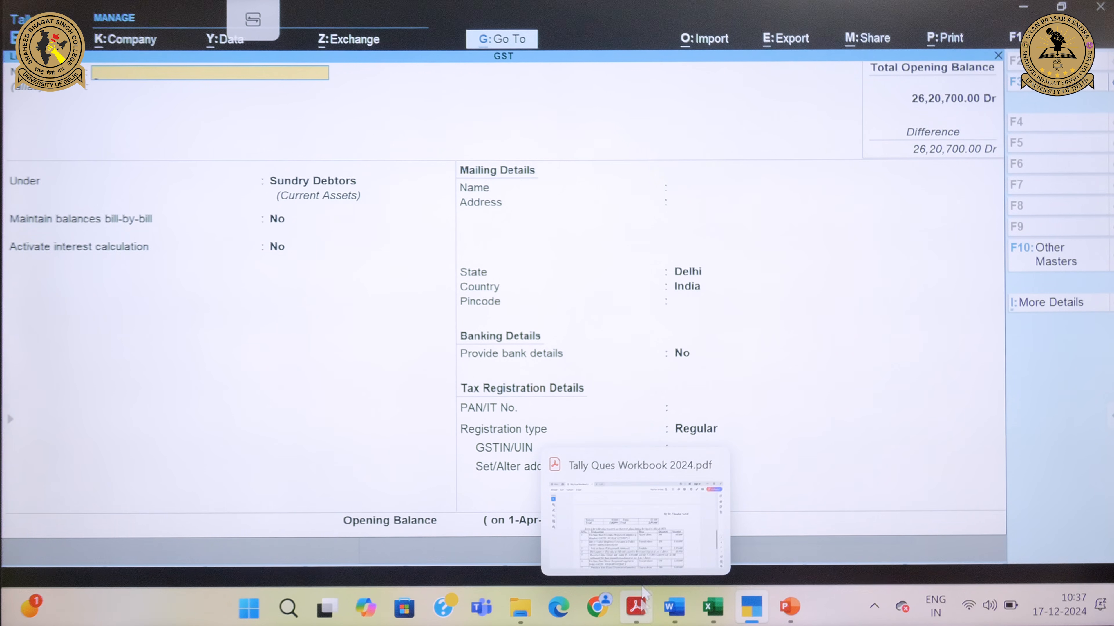
Step: Check the third debtor in the workbook PDF, then enter that name for a TallyPrime ledger under Sundry Debtors
click(636, 607)
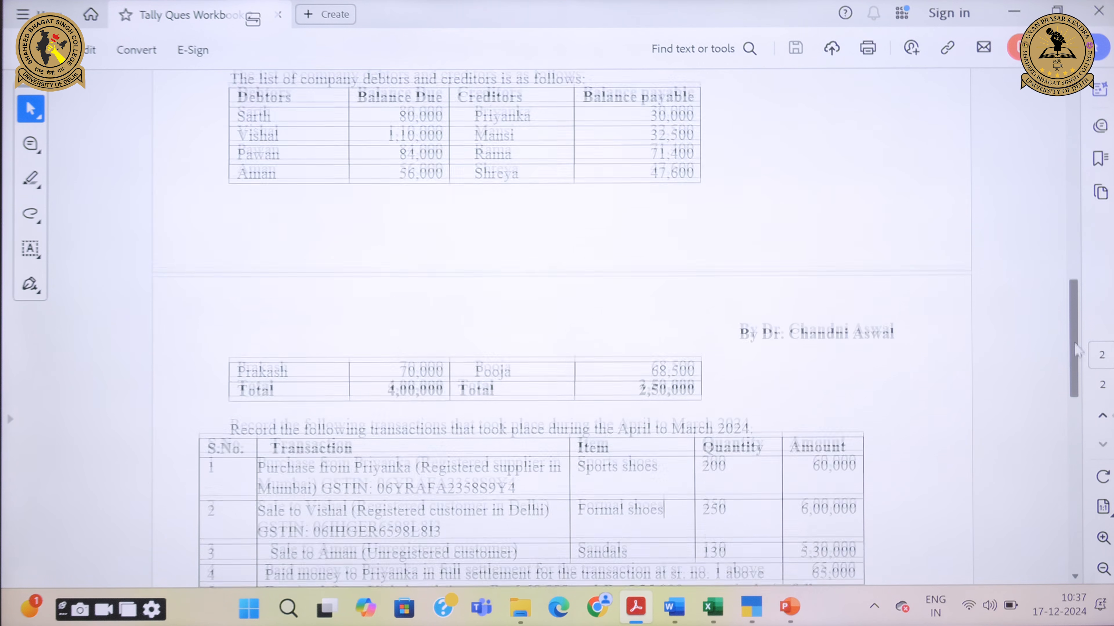
drag(1077, 380, 1066, 328)
mouse_move(751, 607)
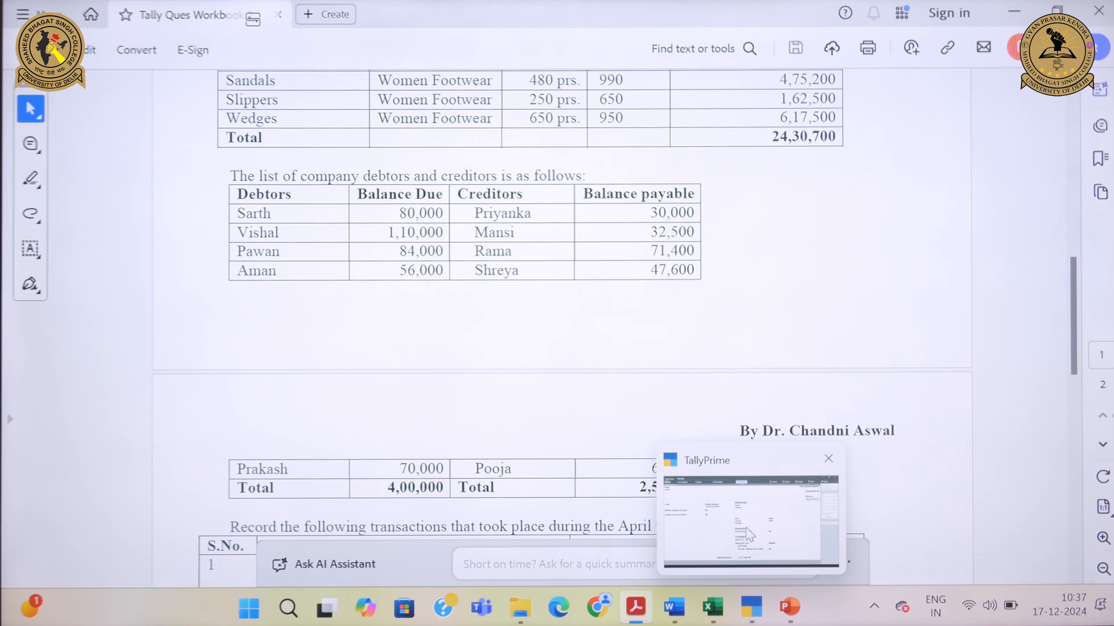
click(746, 528)
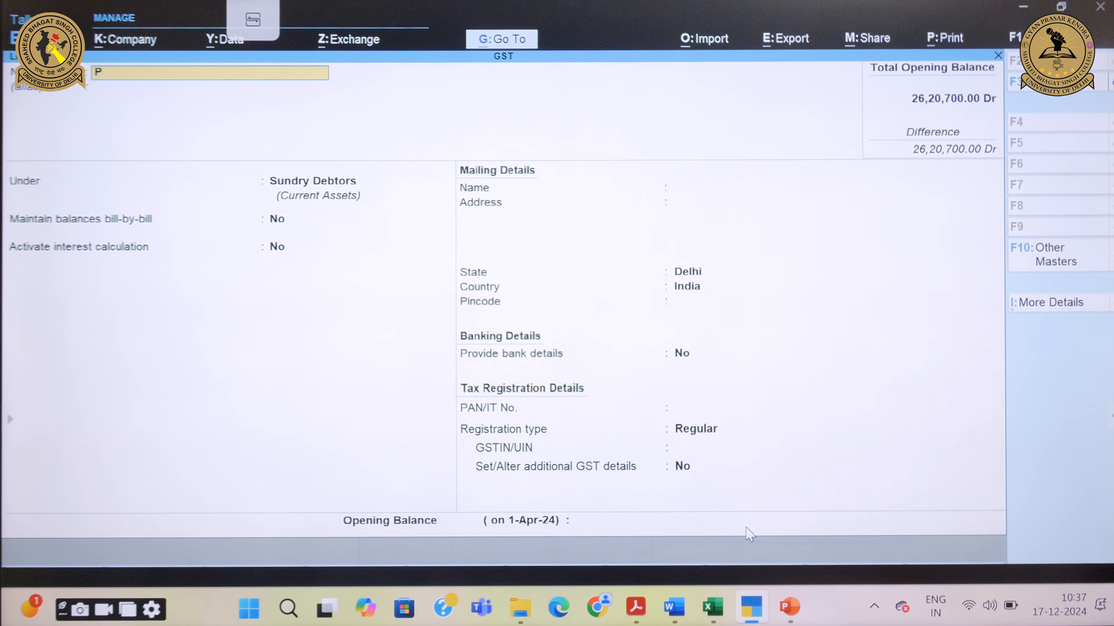
key(Return)
key(Return)
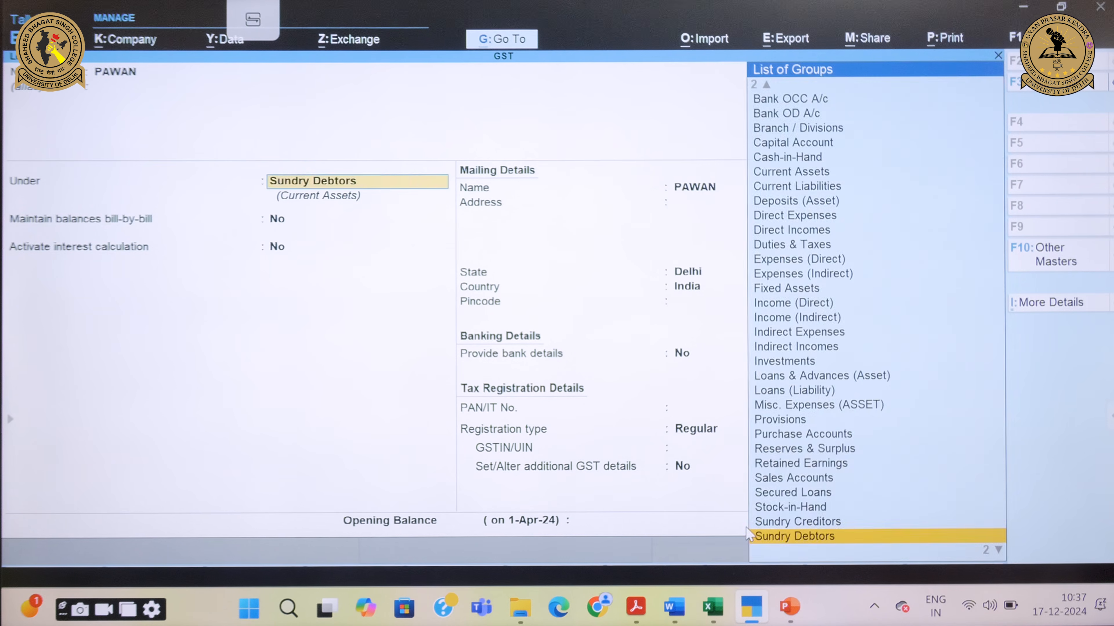
key(Return)
Step: Accept No for the third debtor's bill-by-bill balances, interest and bank details, keeping Delhi, India and a blank address
key(Return)
key(Return)
key(Return)
key(Return)
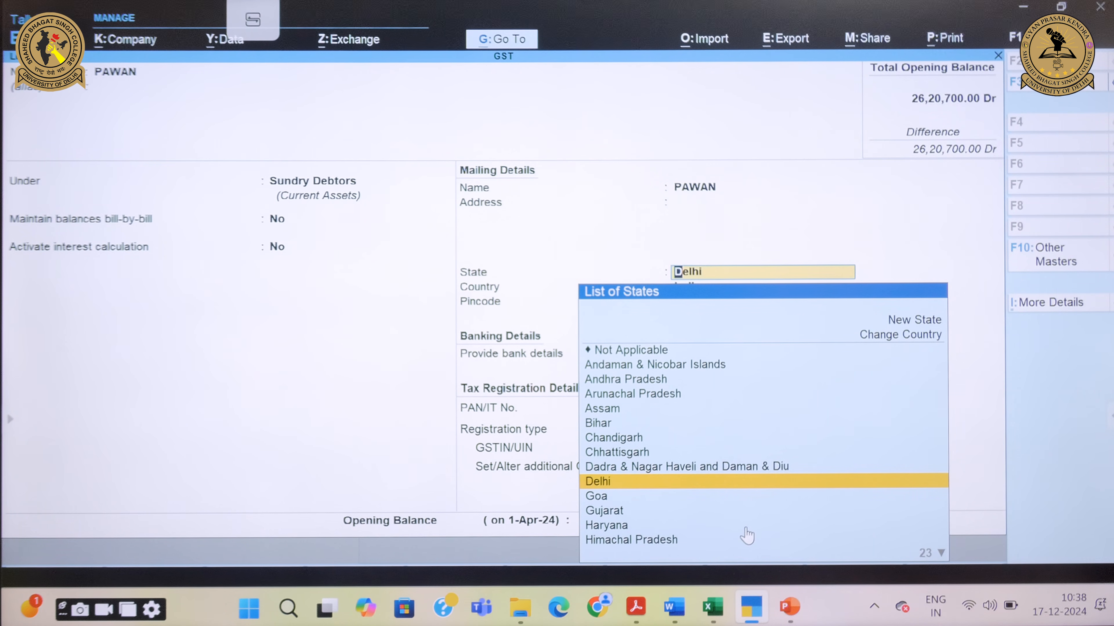
key(Return)
key(Return)
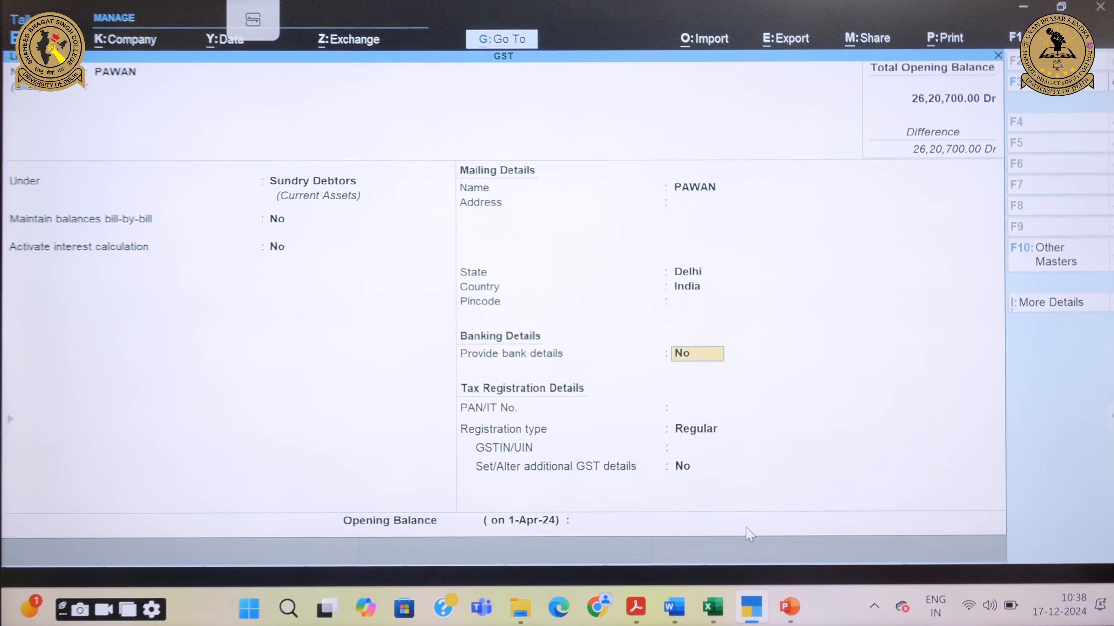
key(Return)
Step: Set the third debtor's registration type to Unregistered/Consumer, leaving the PAN blank and additional GST details at No
key(Return)
key(Down)
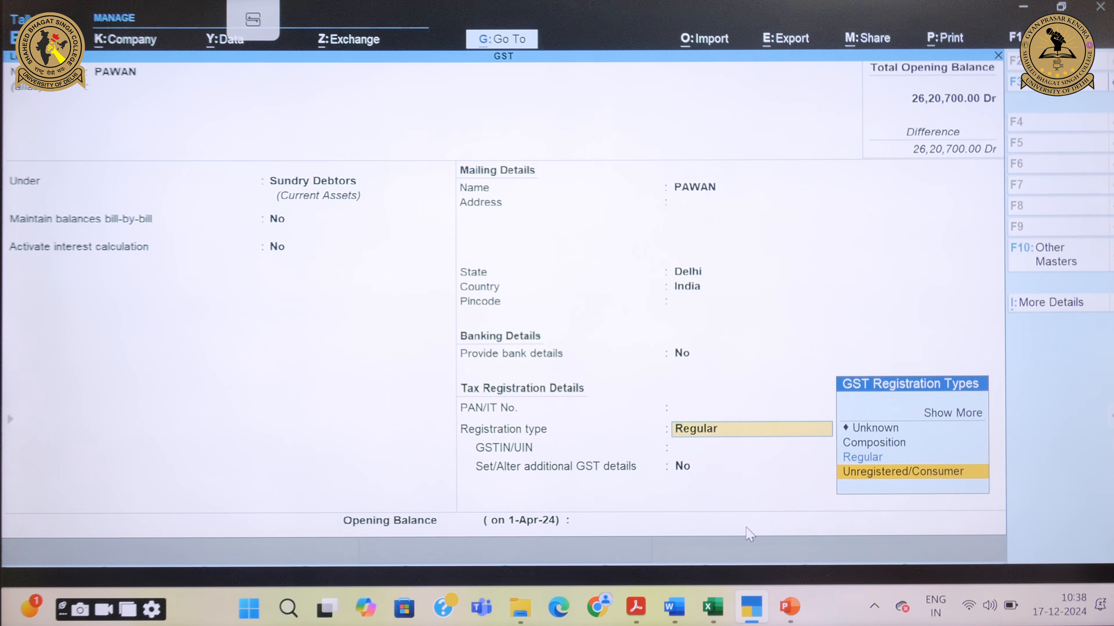
key(Return)
key(Return)
key(Return)
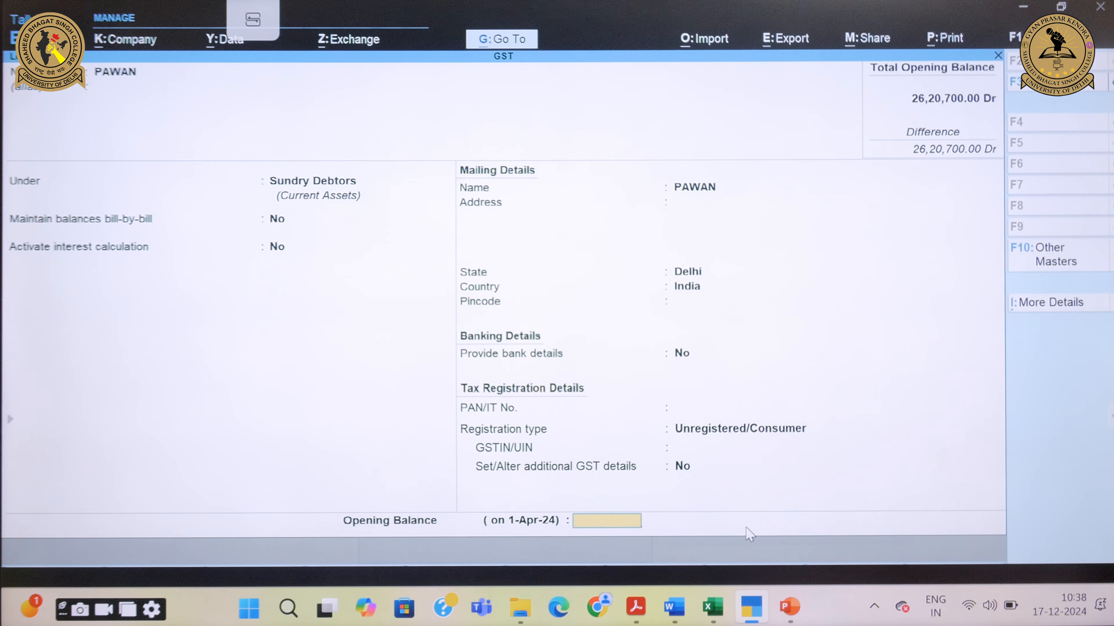
Step: Enter an opening balance of 84000 for the third debtor and save the ledger
text(84000)
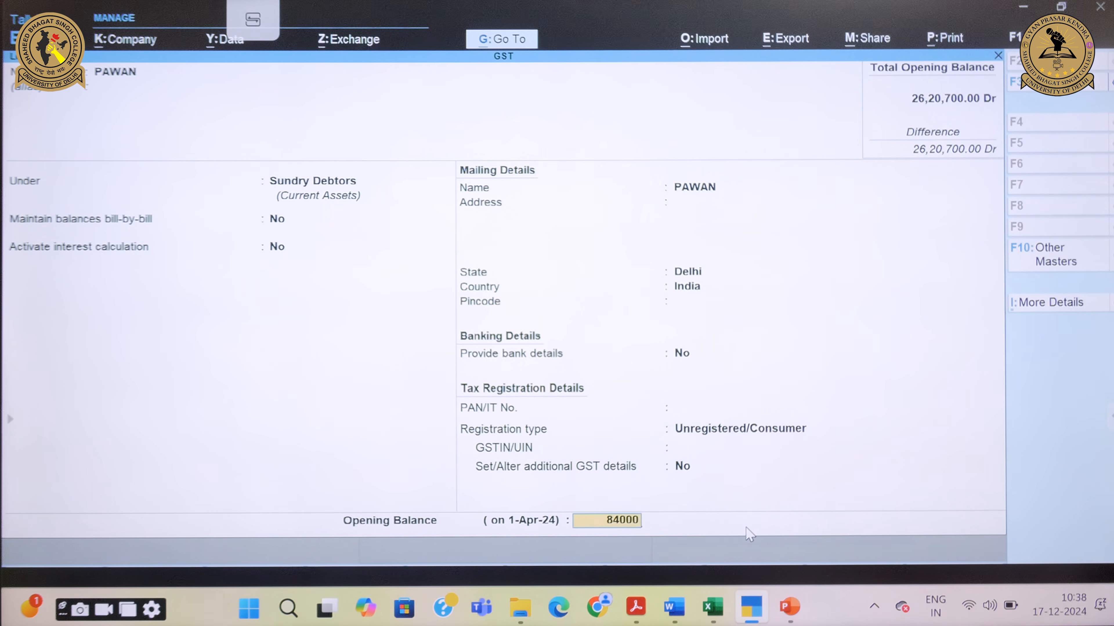
key(Return)
key(Return)
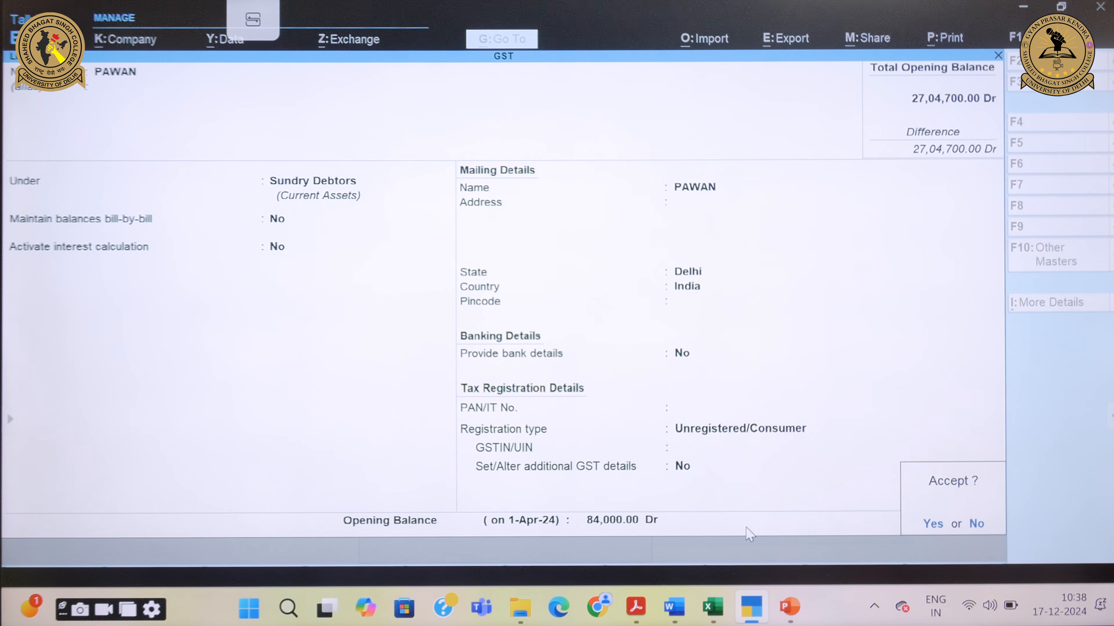
key(Return)
Step: Check the fourth debtor in the workbook PDF, then enter that name for a TallyPrime ledger under Sundry Debtors
click(636, 609)
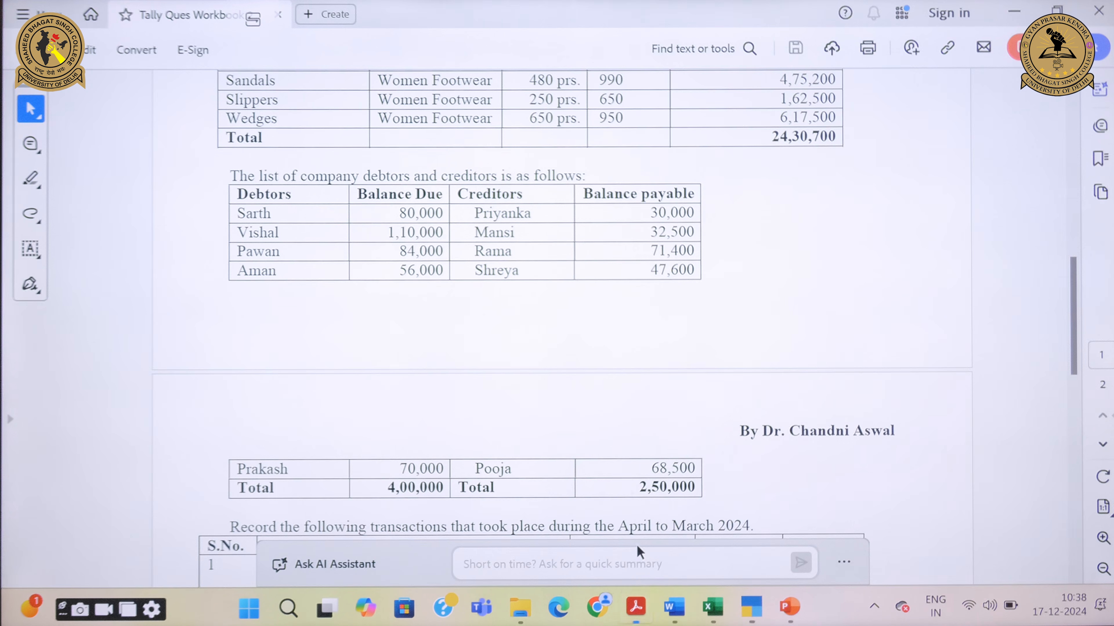
mouse_move(722, 608)
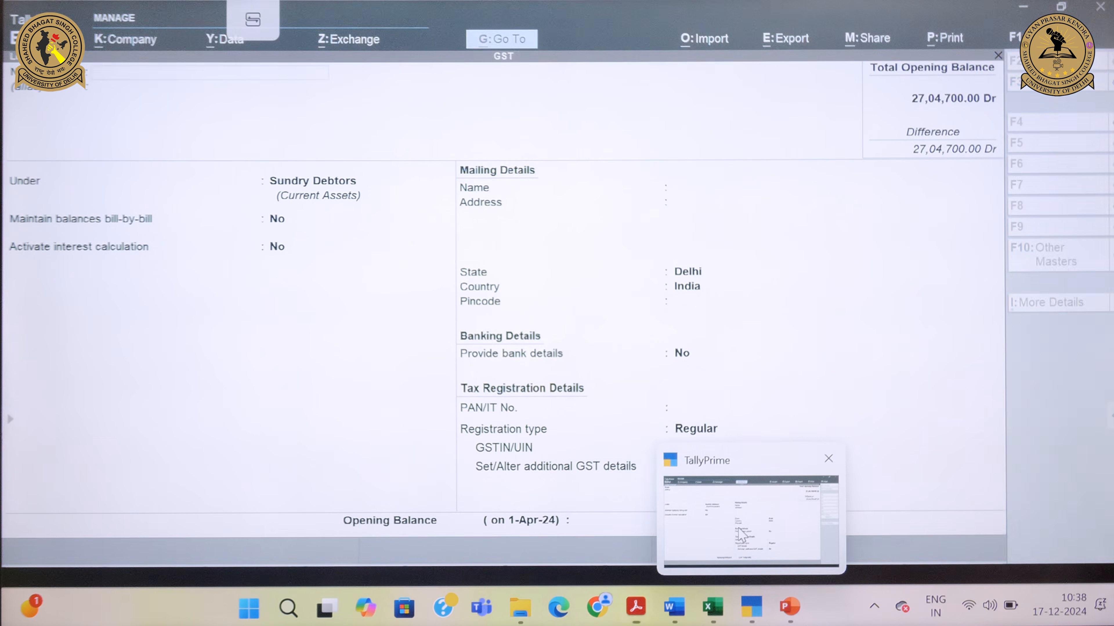
click(738, 529)
text(AMAN)
key(Return)
key(Return)
key(Return)
Step: Keep bill-by-bill balances and interest calculation at No and accept the fourth debtor's mailing name
key(Return)
key(Return)
key(Return)
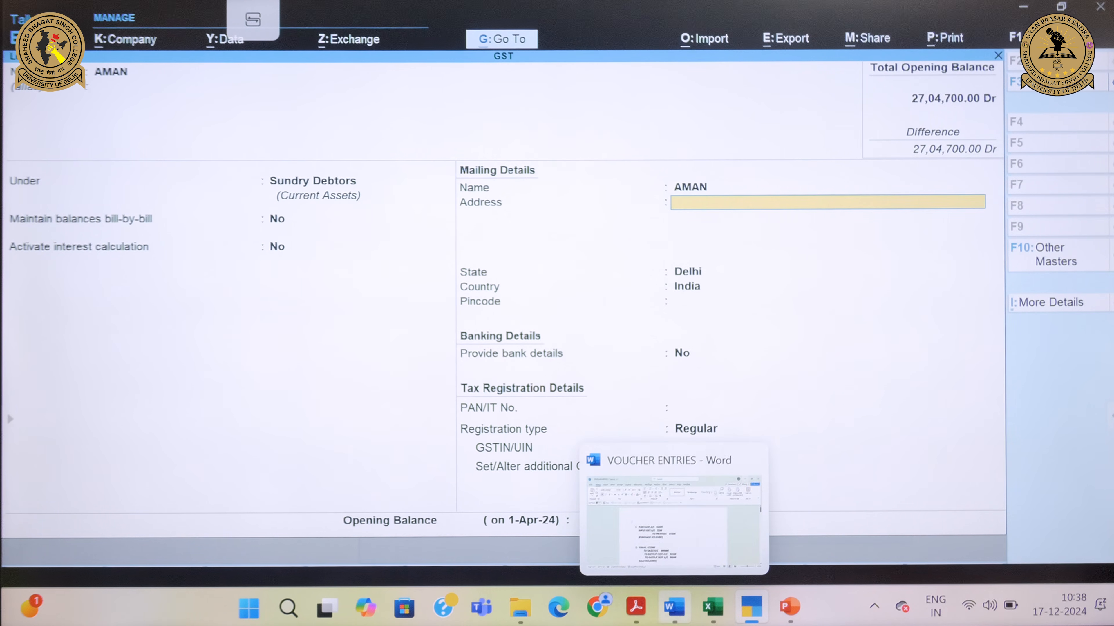
Step: Switch to the workbook PDF and check the fourth debtor's GST registration status in transaction 3
click(636, 609)
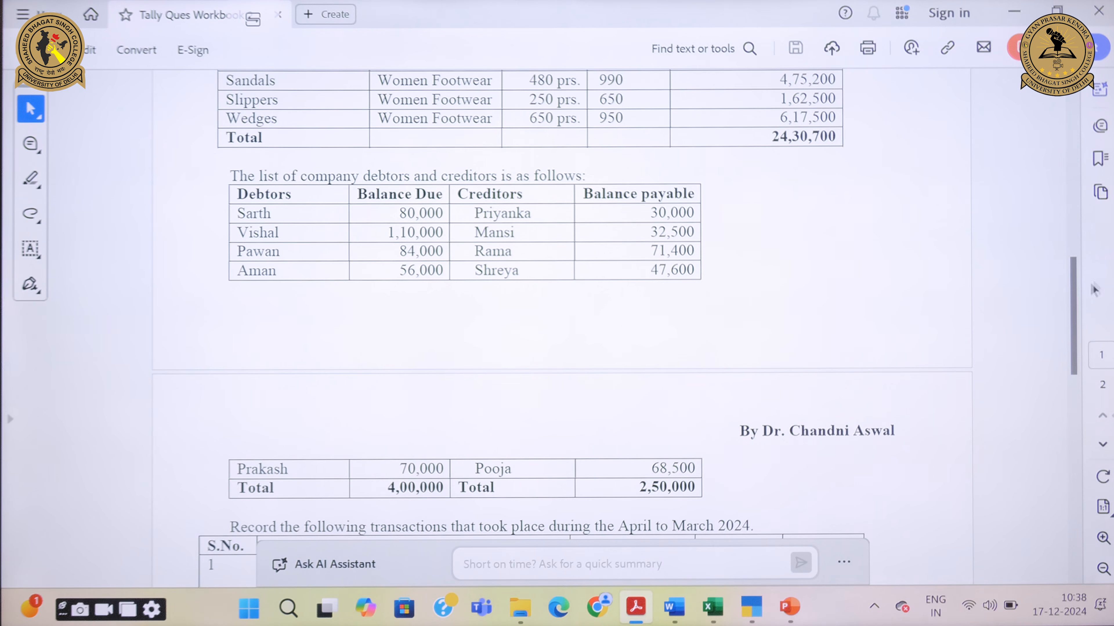
drag(1072, 287, 1074, 358)
drag(409, 369, 398, 369)
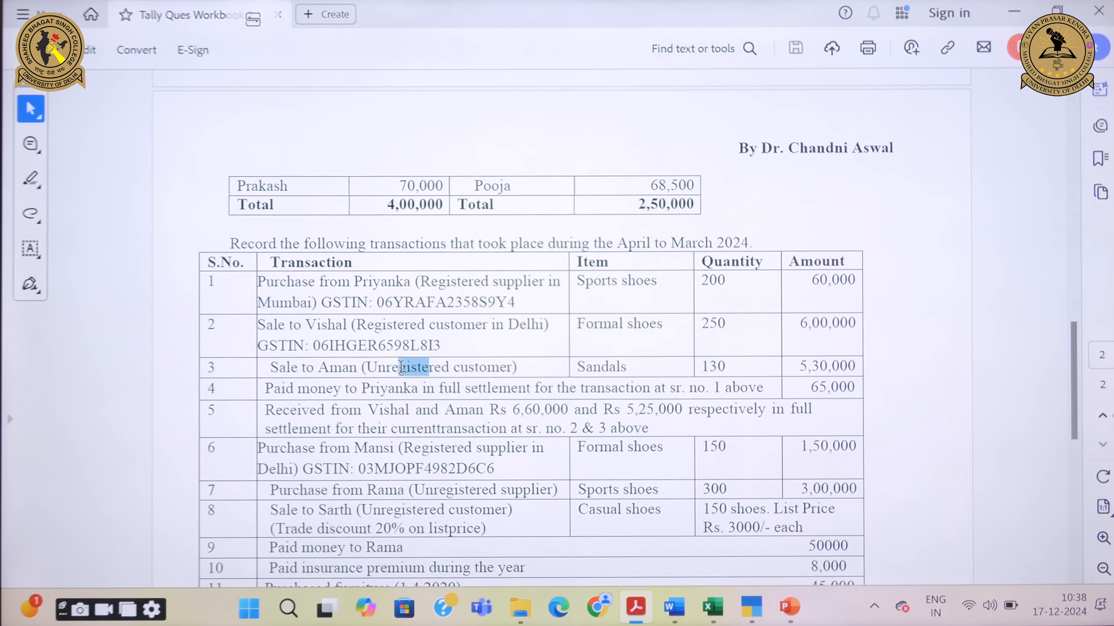
click(398, 369)
mouse_move(751, 608)
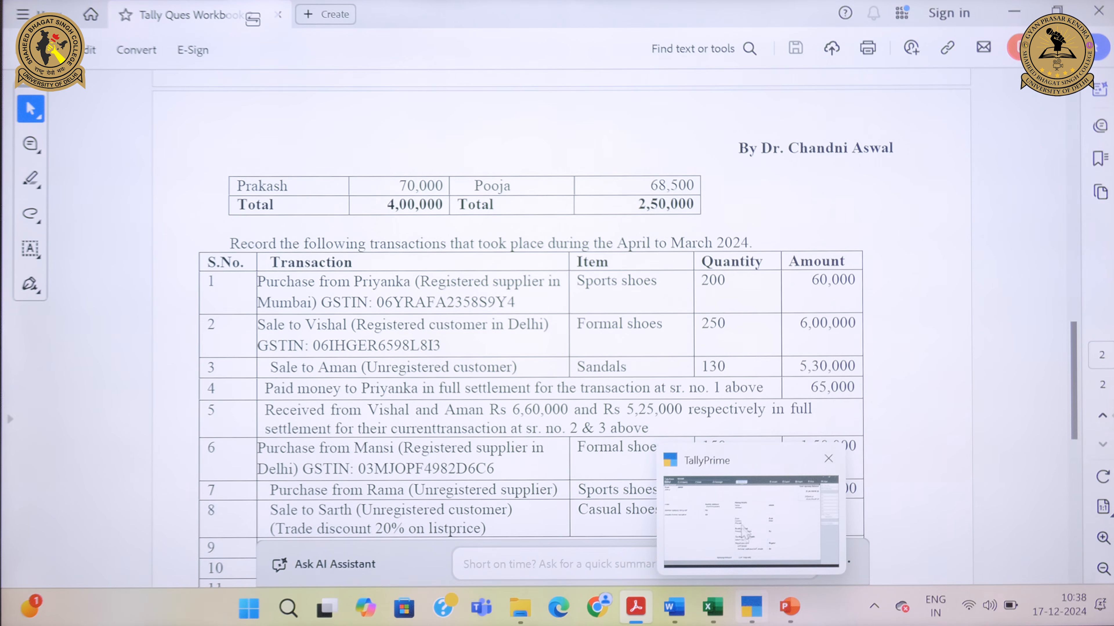
Step: Return to TallyPrime and keep the address blank, Delhi and India, and bank details at No for the fourth debtor
click(741, 523)
key(Return)
key(Return)
key(Return)
key(Return)
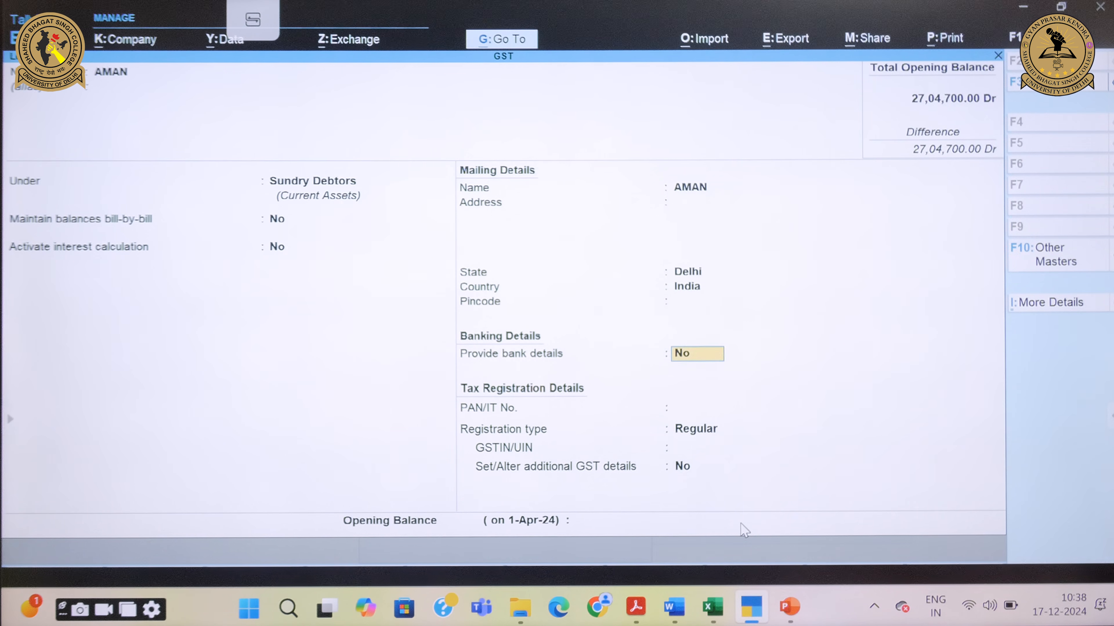
key(BackSpace)
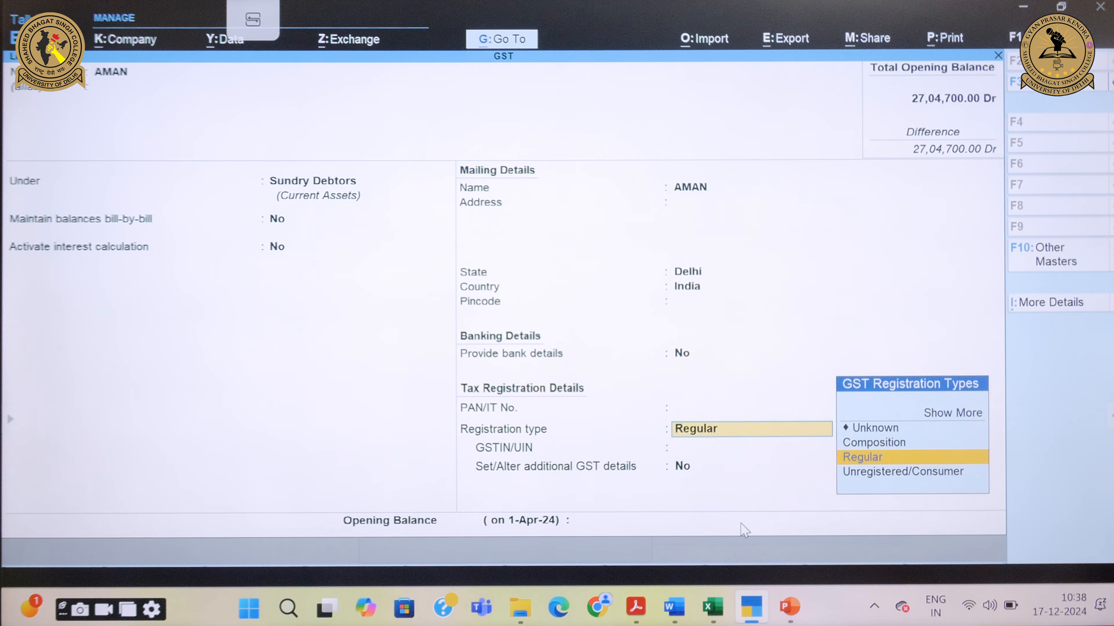
Step: Set the fourth debtor's registration type to Unregistered/Consumer, enter an opening balance of 56,000 Dr, and save the ledger
key(Down)
key(Return)
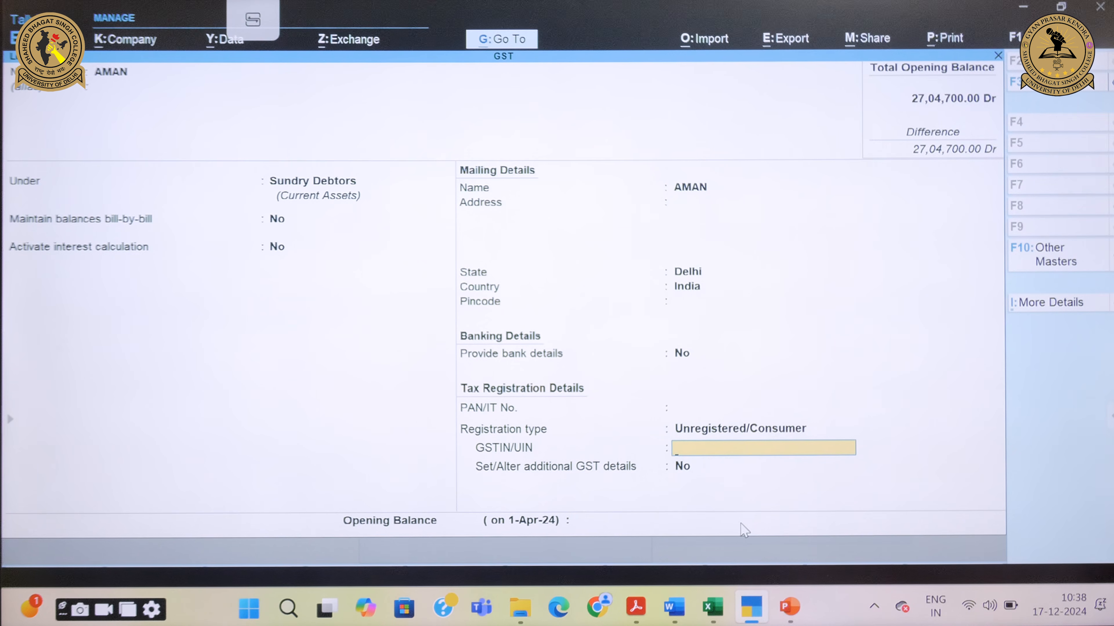
click(606, 524)
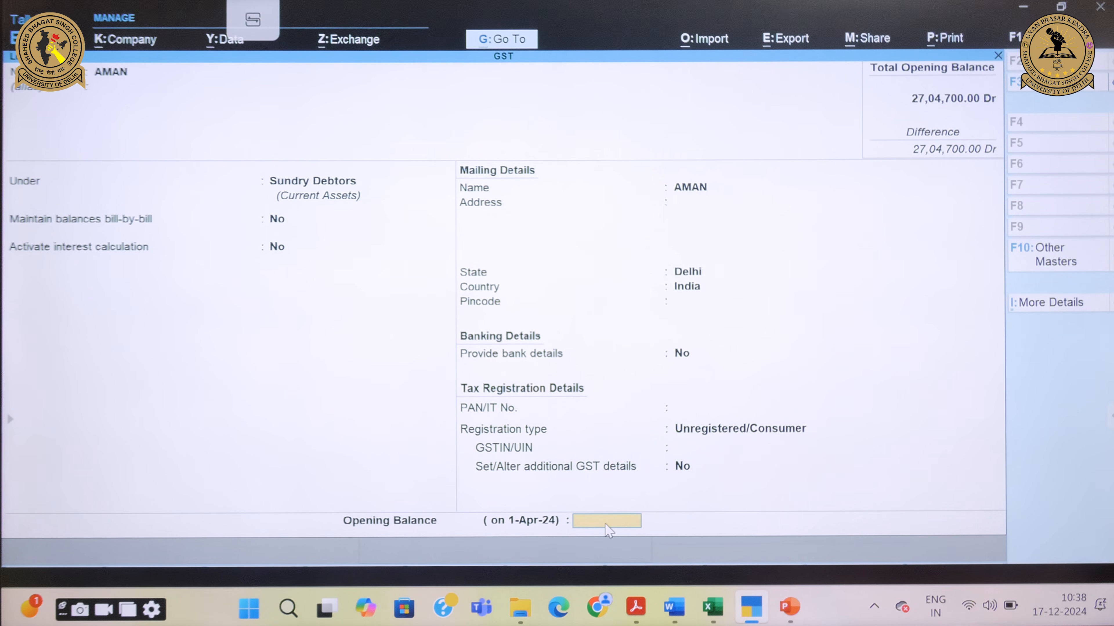
text(556)
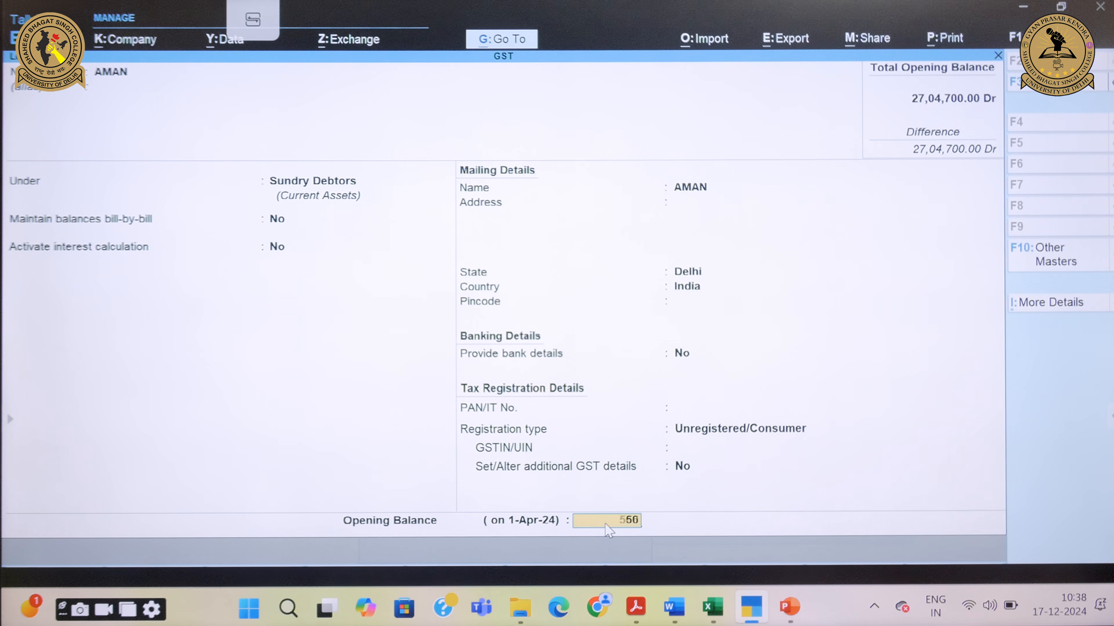
key(Return)
key(Return)
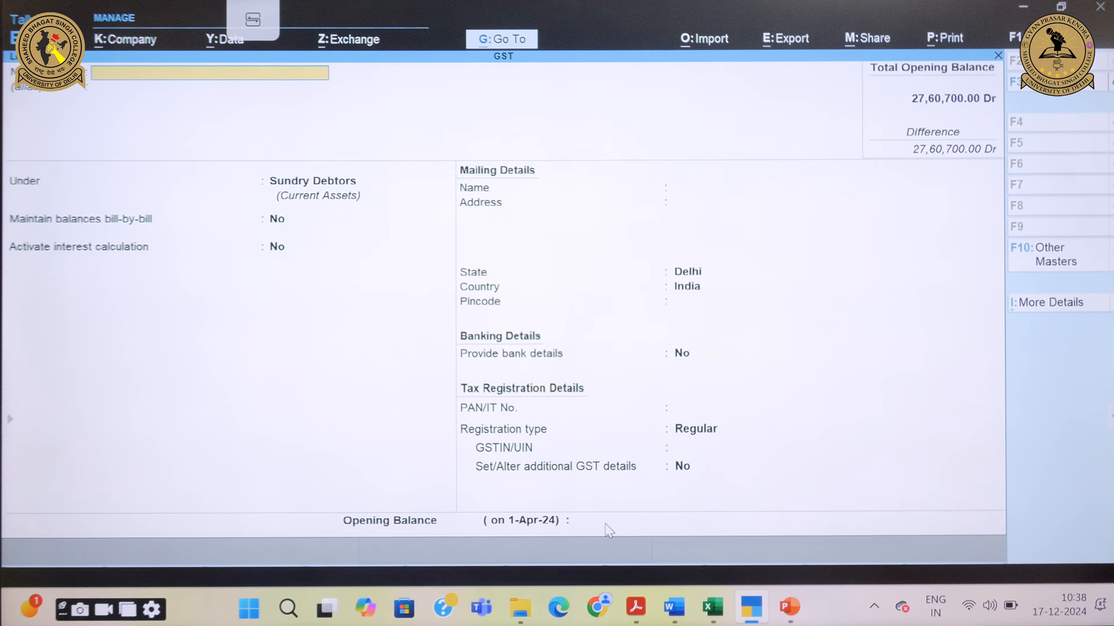
Step: Switch to the workbook PDF and check the fifth debtor's name, balance due and GST status in the transactions
click(636, 607)
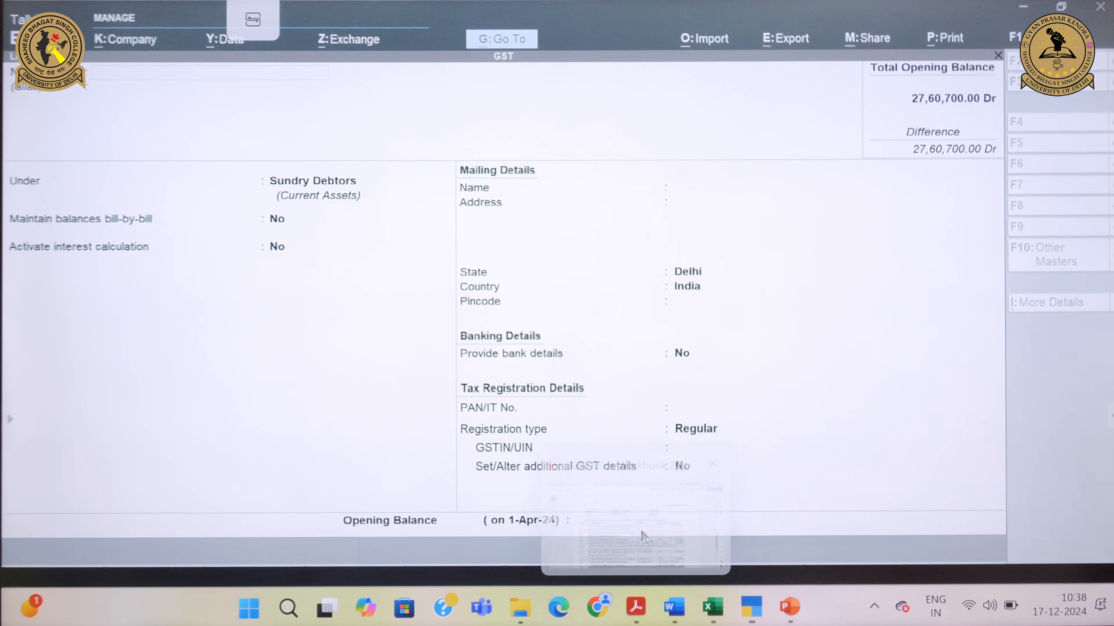
scroll(981, 434, up, 3)
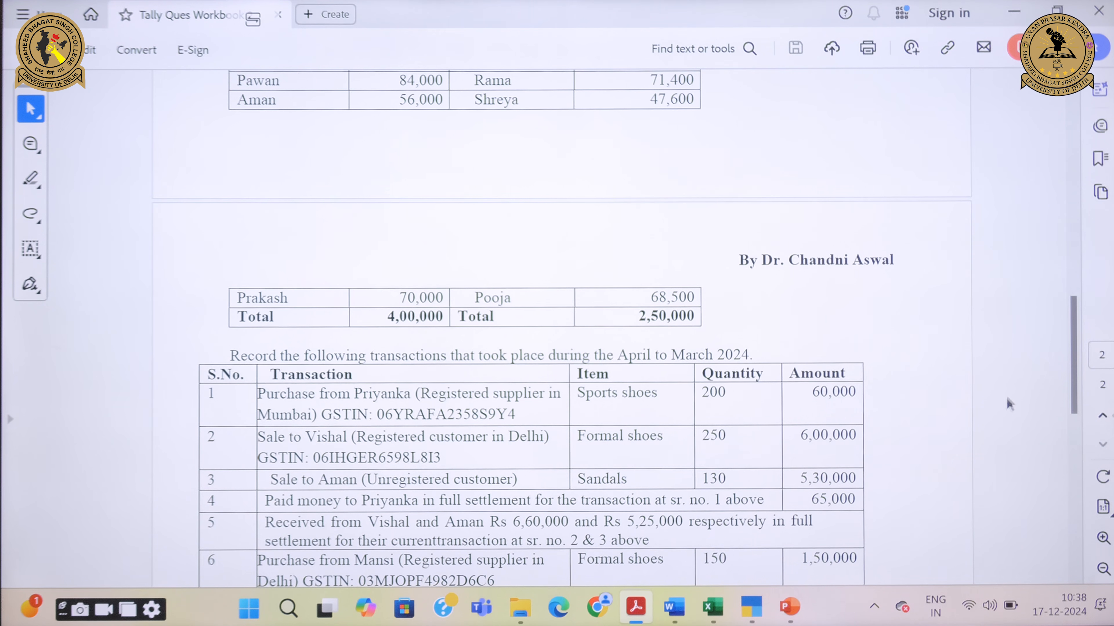
scroll(1076, 397, down, 1)
mouse_move(1076, 397)
mouse_down()
mouse_move(1072, 433)
mouse_move(1069, 394)
mouse_up()
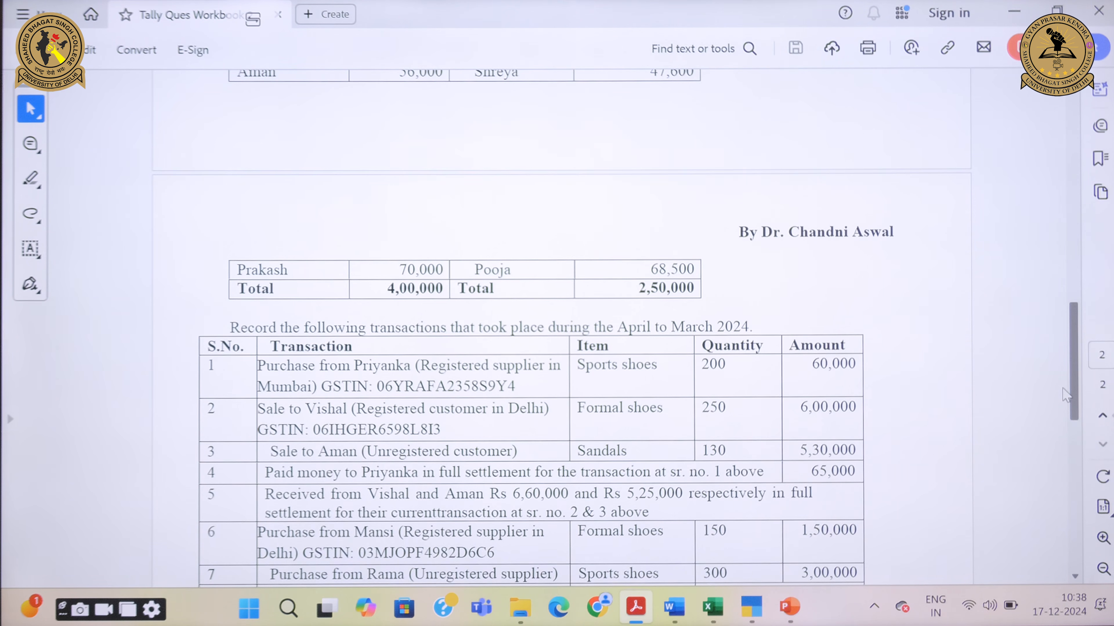
Step: Return to TallyPrime and enter the fifth debtor's name under Sundry Debtors, keeping bill-by-bill balances and interest calculation at No
click(750, 607)
text(P)
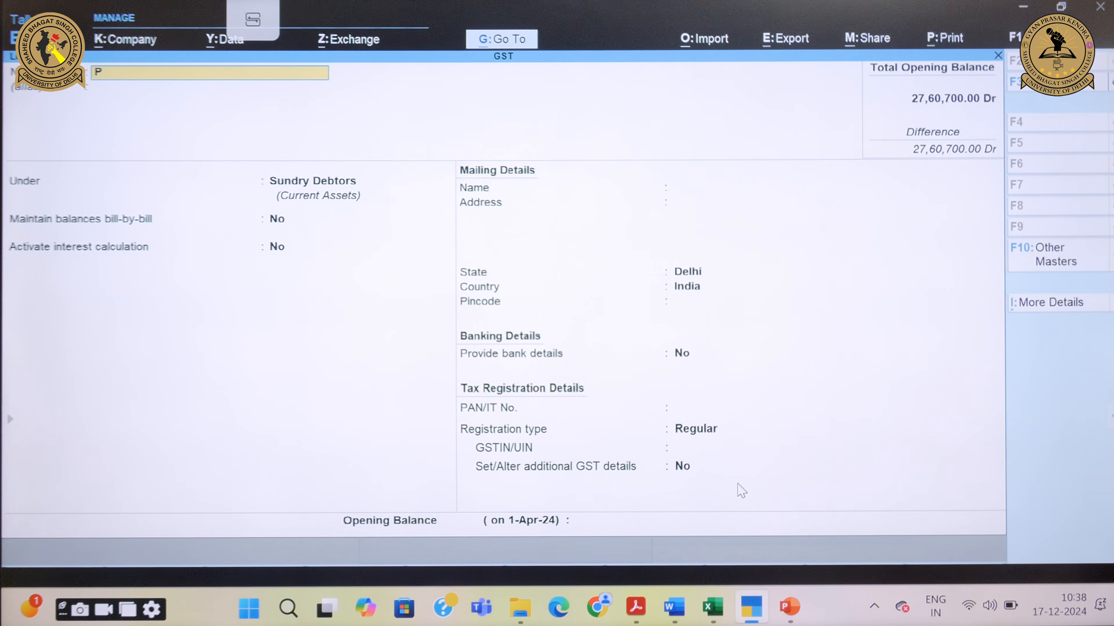
text(RAKASH)
key(Return)
key(Return)
key(Return)
key(Return)
key(Return)
key(Return)
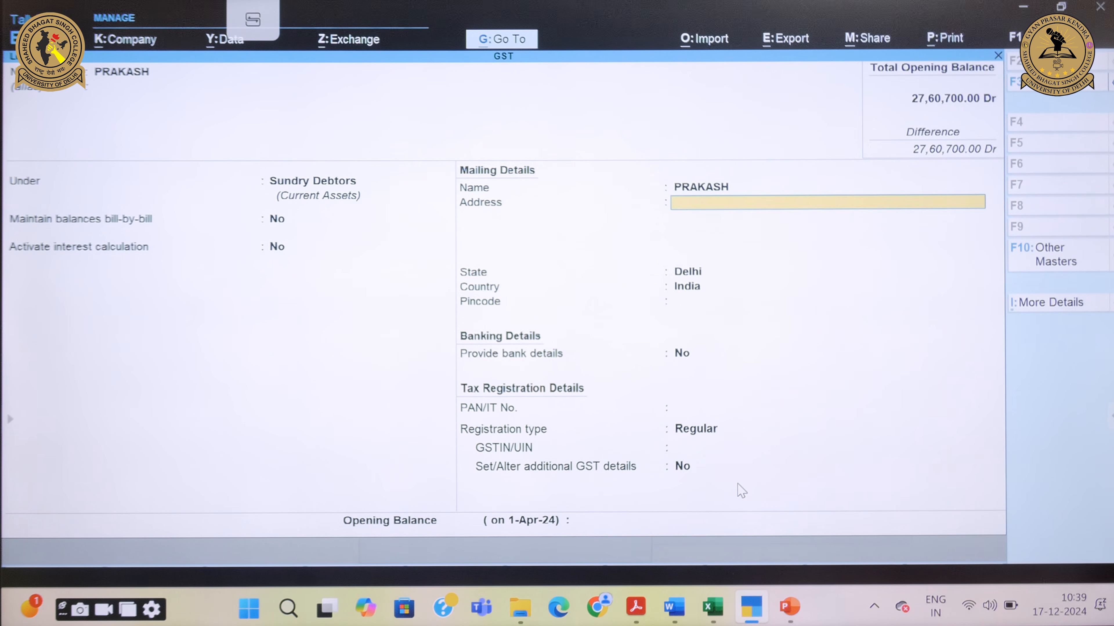
Step: Keep the fifth debtor's address blank, state Delhi, country India, and bank details at No
key(Return)
key(Return)
key(Return)
key(Return)
key(Return)
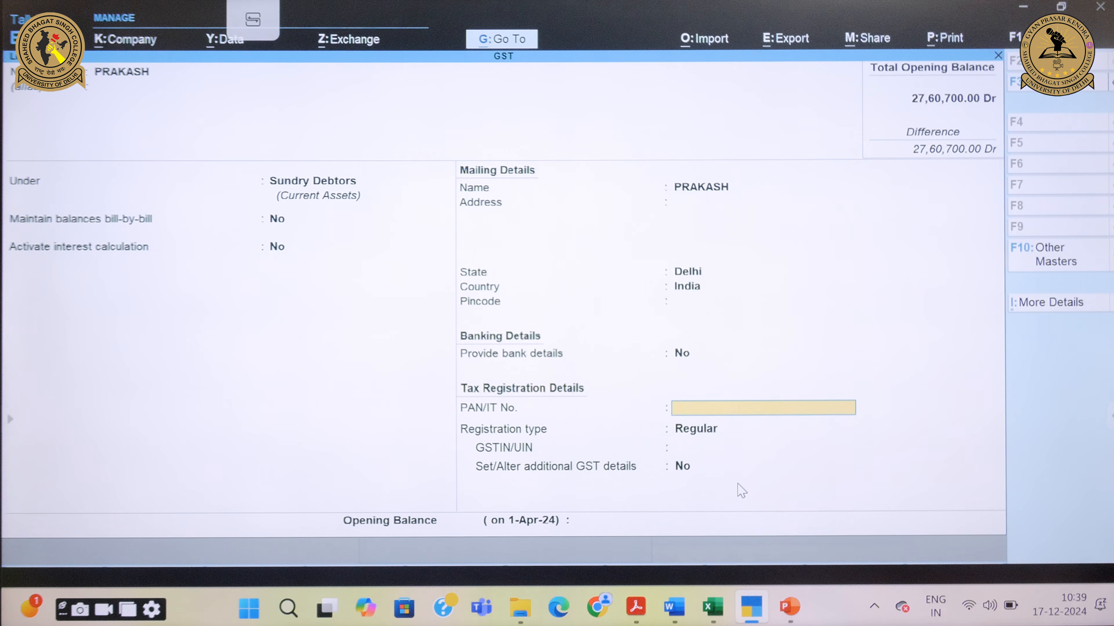
Step: Set the fifth debtor's registration type to Unregistered/Consumer, enter an opening balance of 70,000 Dr, and save the ledger
key(Return)
key(Down)
key(Return)
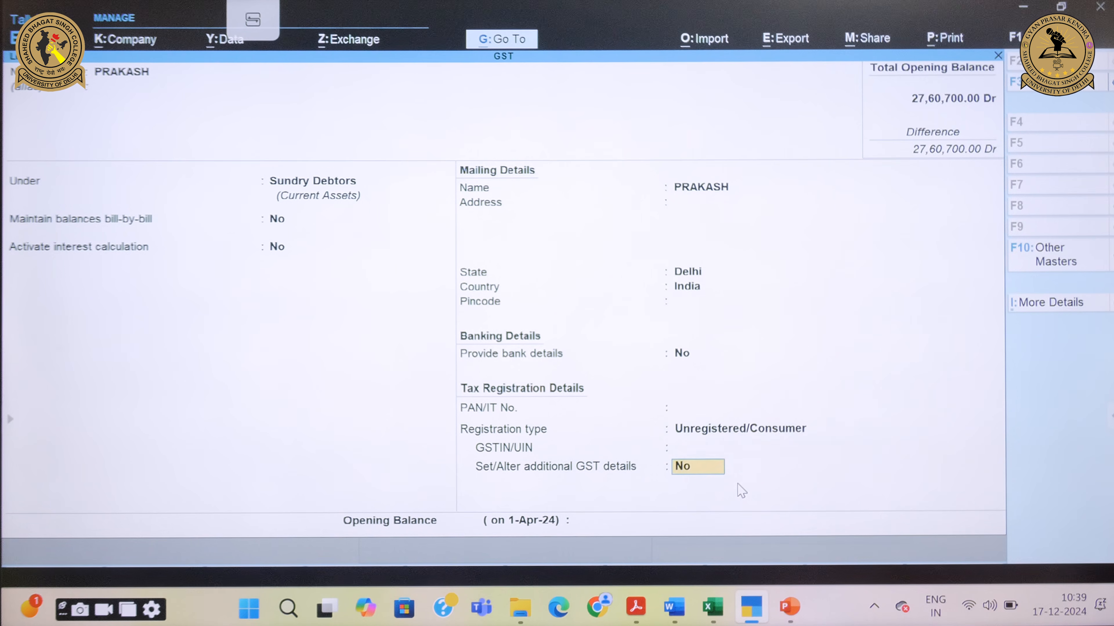
key(Return)
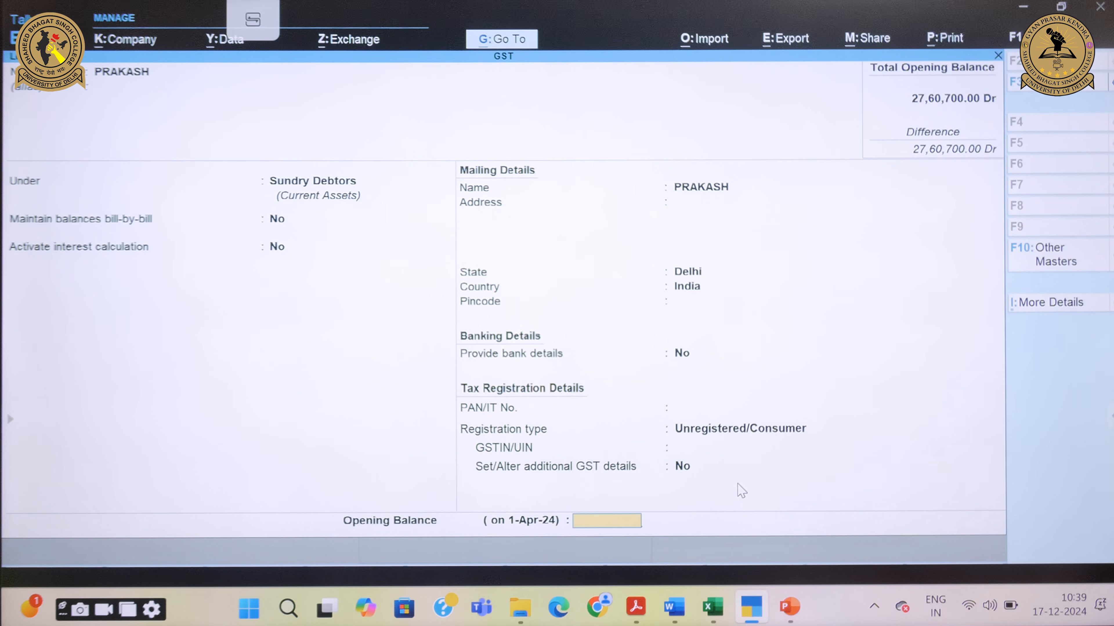
text(70000)
key(Return)
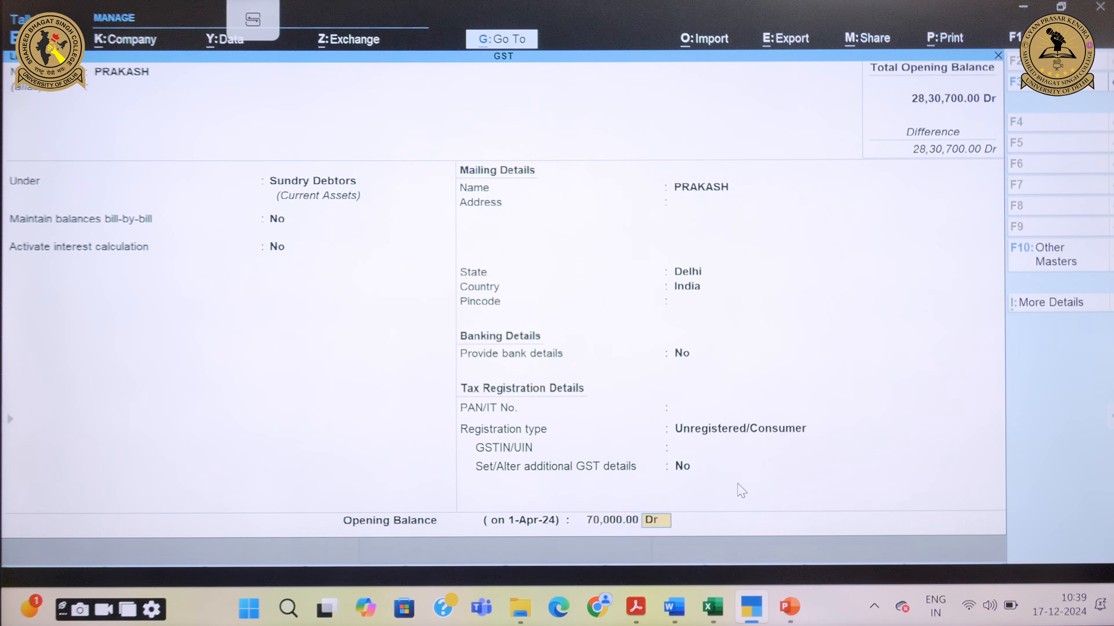
key(Return)
key(Return)
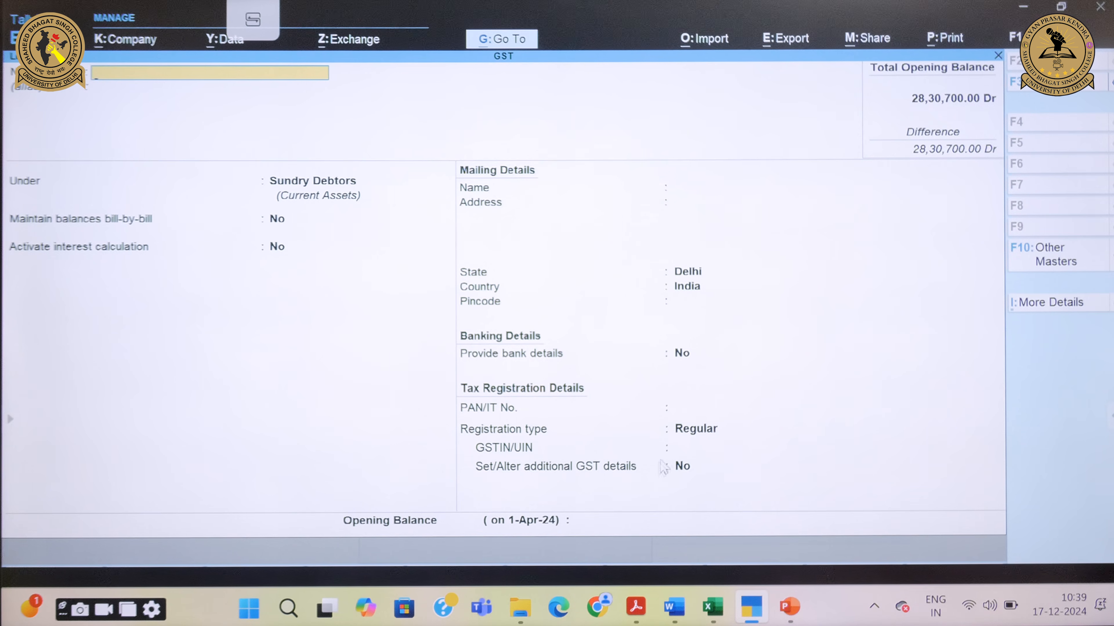
Step: Switch to the workbook PDF and check the creditors list and the first creditor's details in transaction 1
mouse_move(635, 607)
click(623, 496)
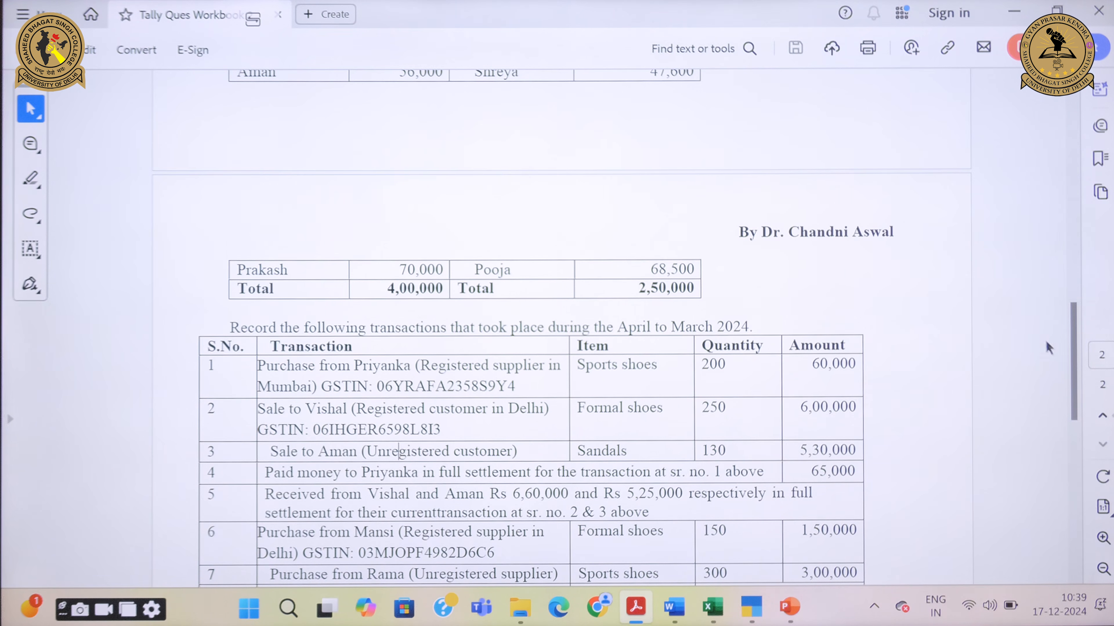
drag(1073, 375, 1074, 341)
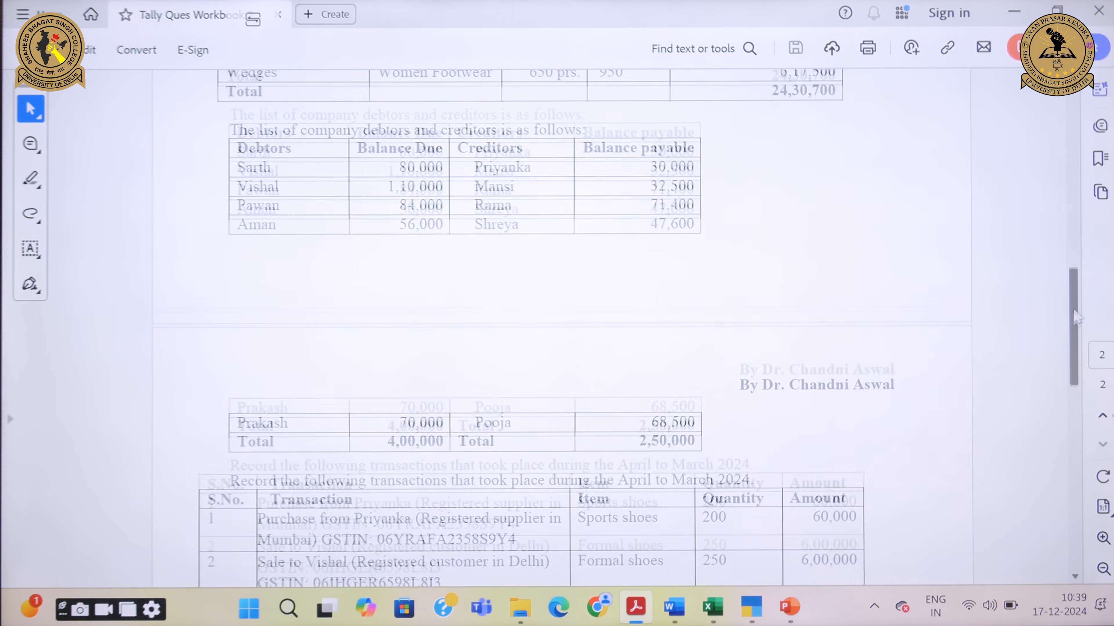
drag(1077, 313, 1076, 347)
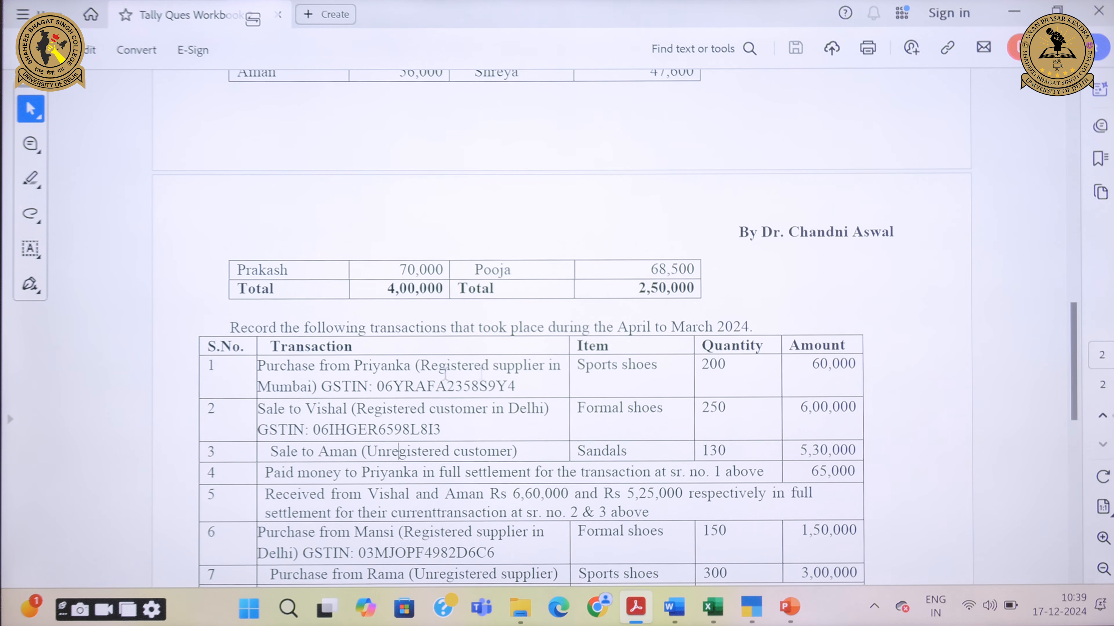
Step: Copy the first creditor's GSTIN from transaction 1 in the workbook PDF
drag(526, 382, 376, 388)
key(ctrl+c)
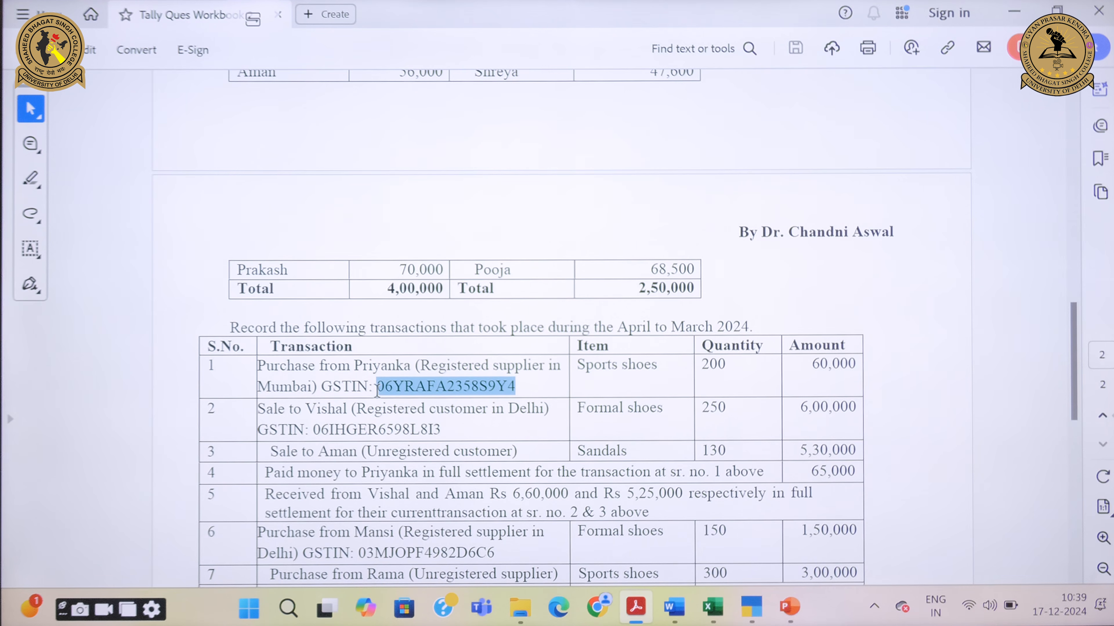
click(714, 389)
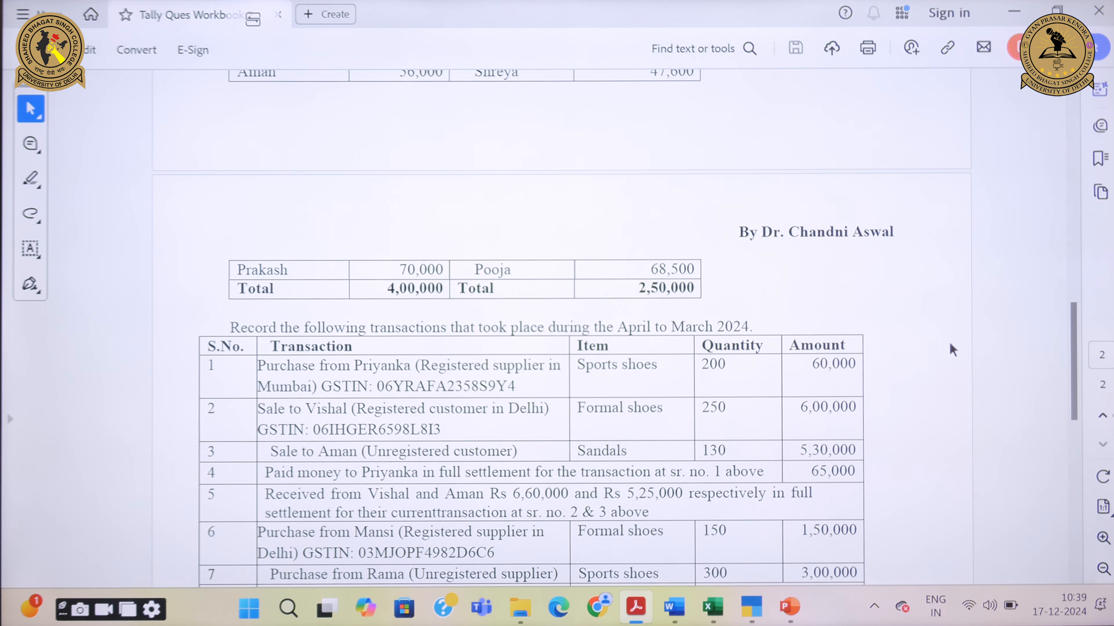
Step: Return to TallyPrime, enter the first creditor's name for a ledger, and group it under Sundry Creditors
mouse_move(751, 607)
click(749, 518)
click(749, 518)
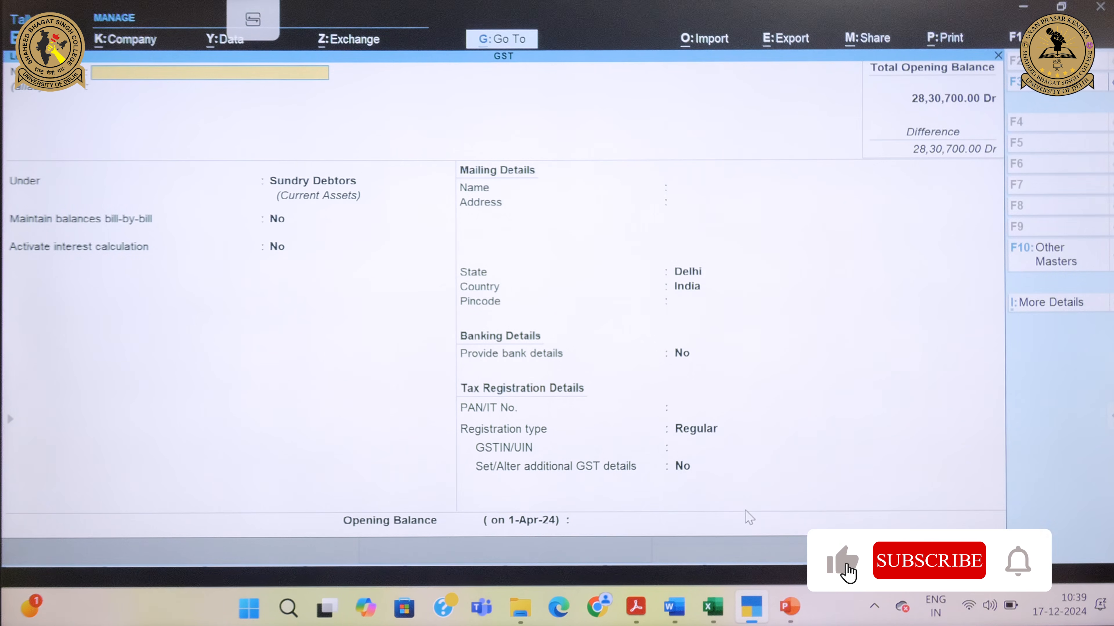
text(PRIYANKA)
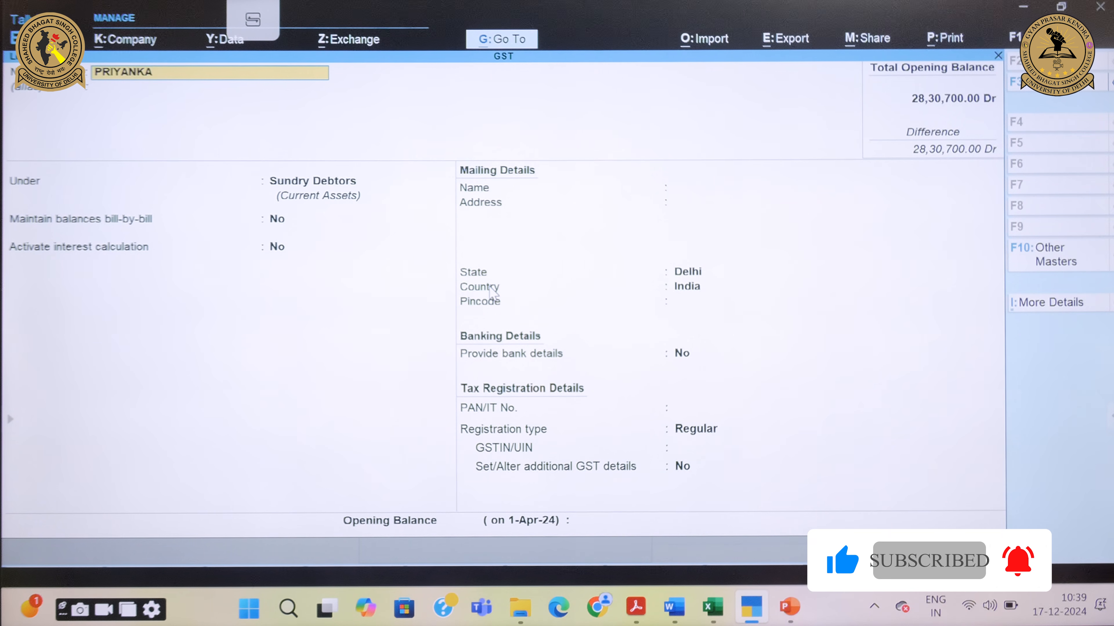
key(Return)
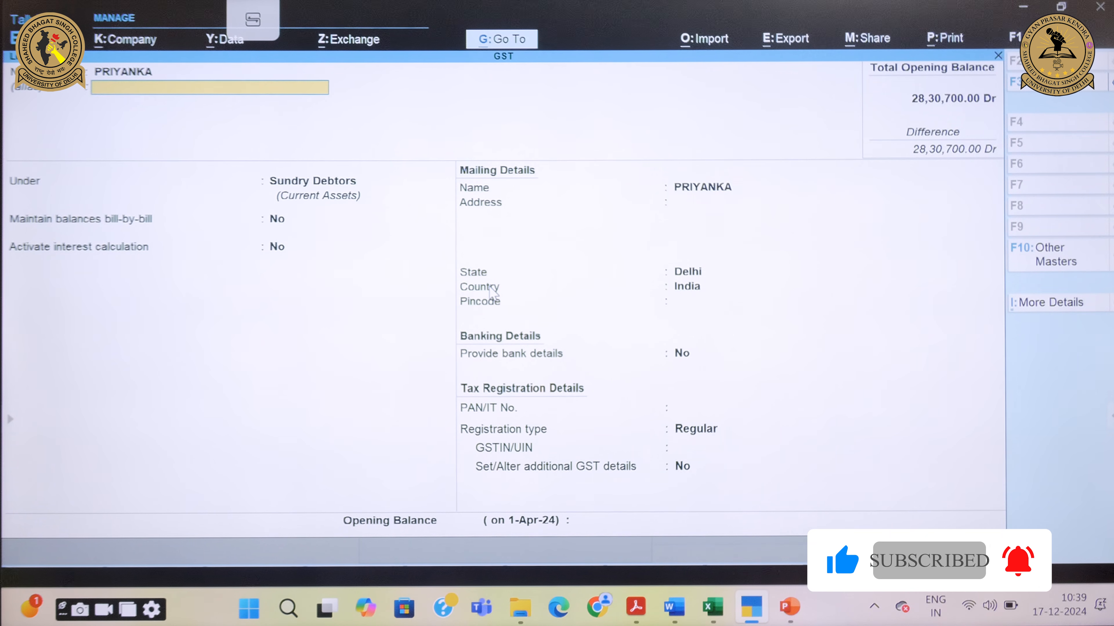
key(Return)
text(S)
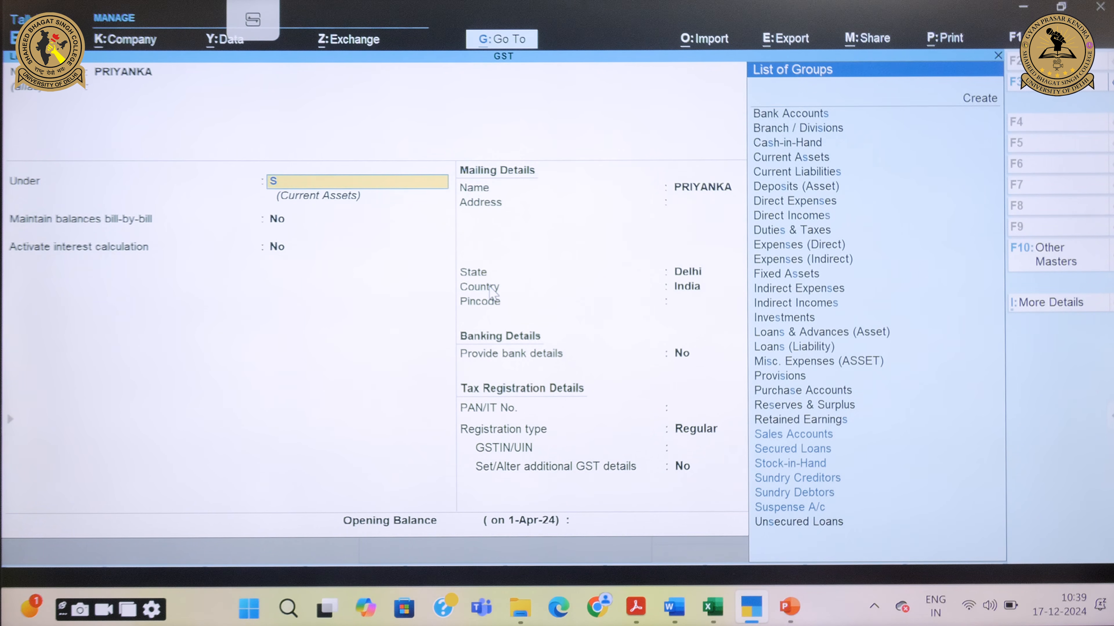
text(UN)
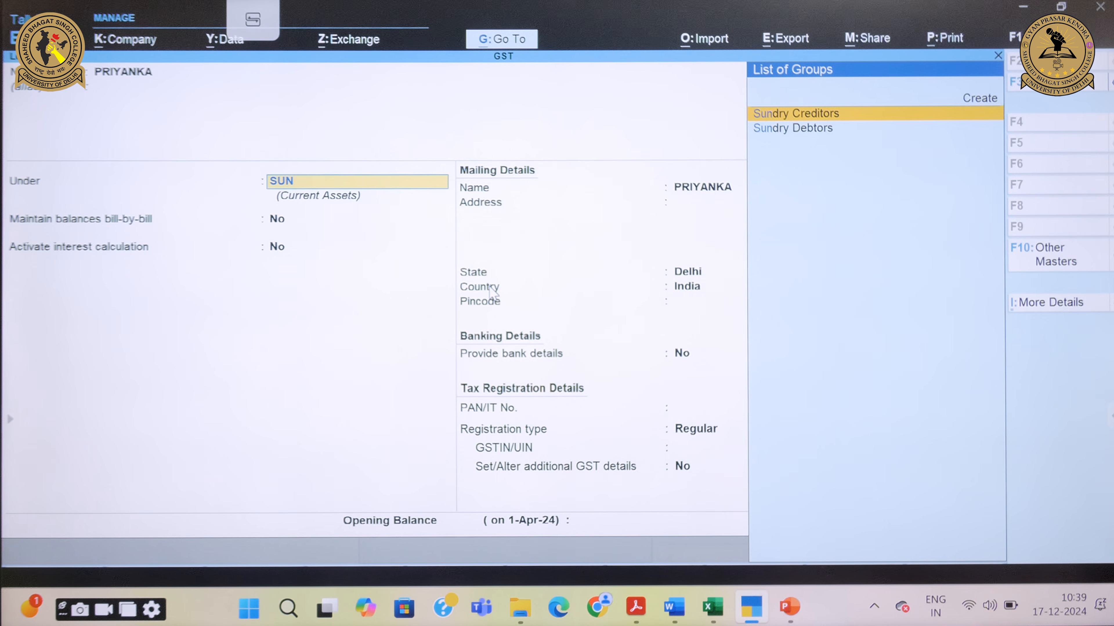
key(Return)
Step: Set the first creditor's bill-by-bill balances to No, keep interest calculation at No, and leave the address blank
key(Return)
key(BackSpace)
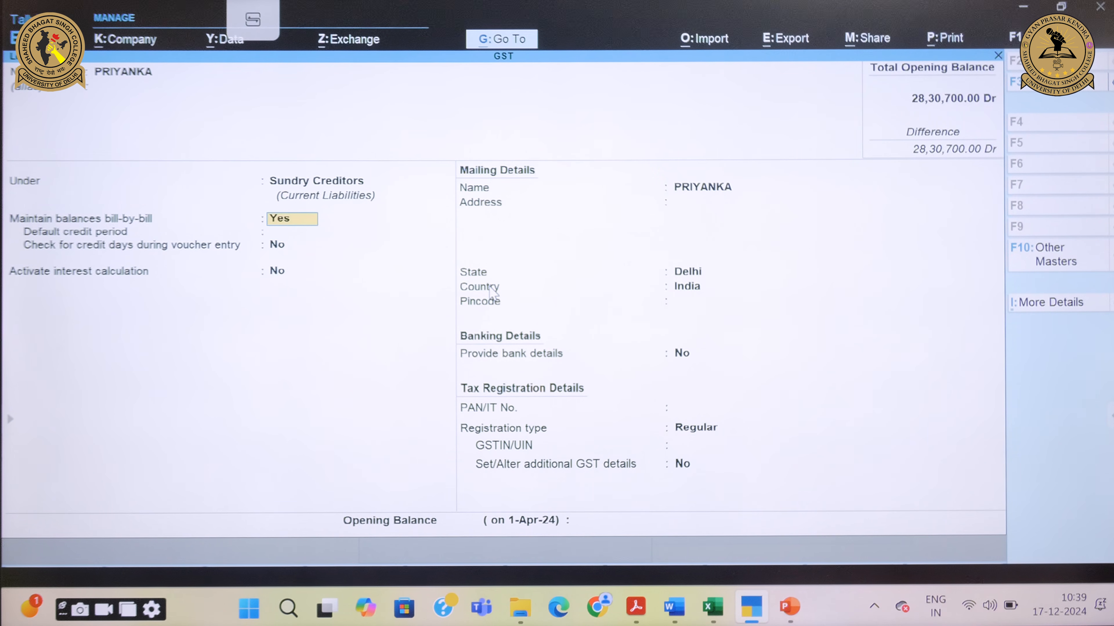
text(N)
key(Return)
key(Return)
key(Return)
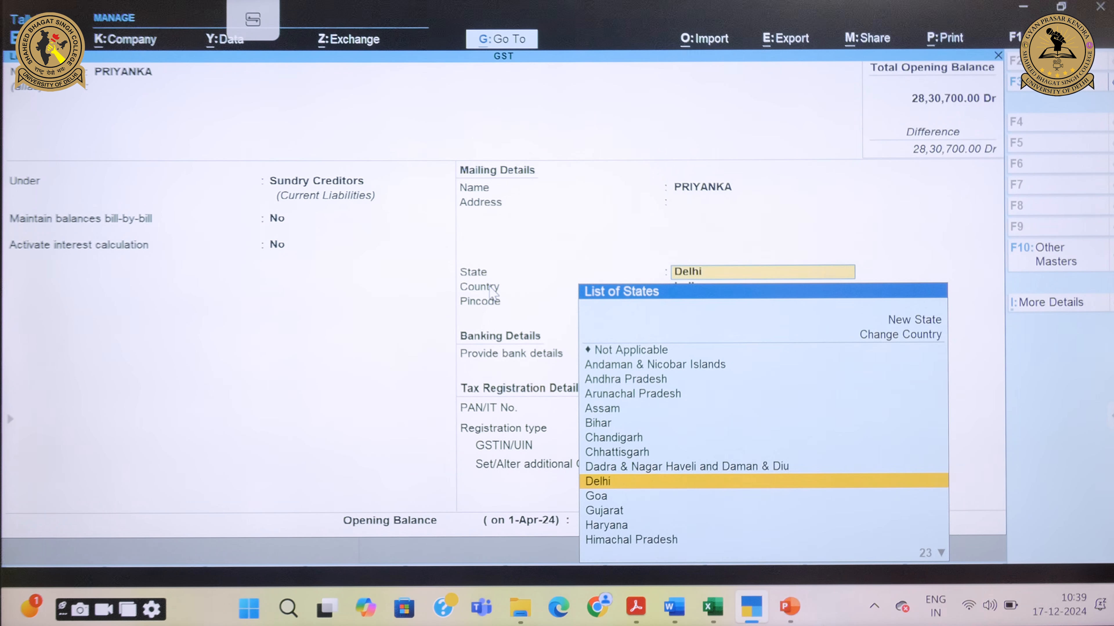
Step: Set the first creditor's state to Maharashtra and keep India as the country
text(M)
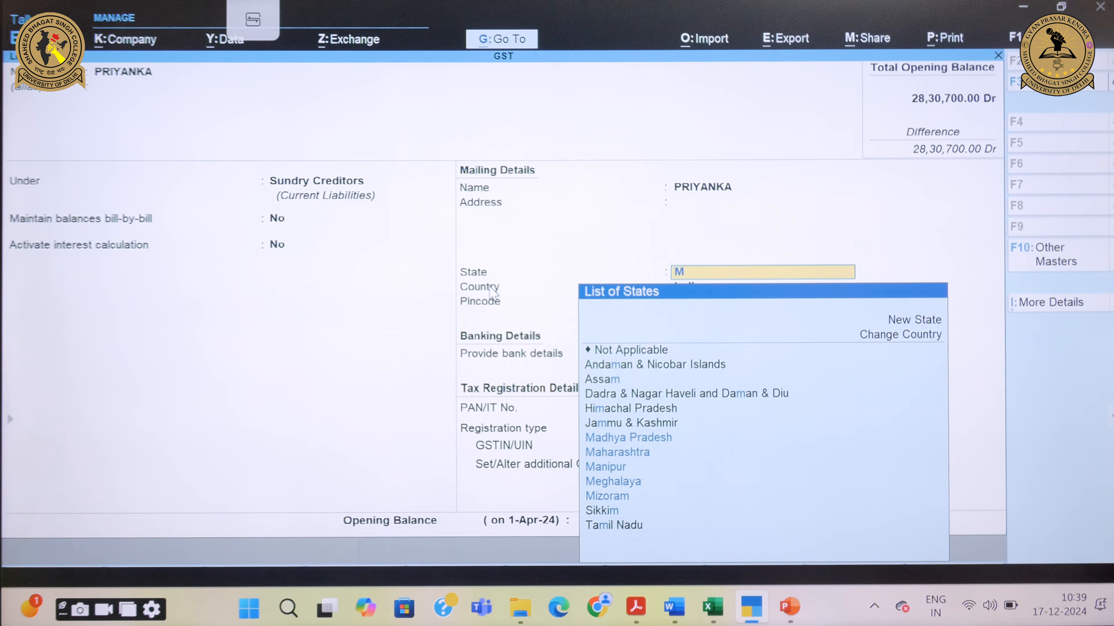
key(BackSpace)
text(MAH)
key(Return)
key(Return)
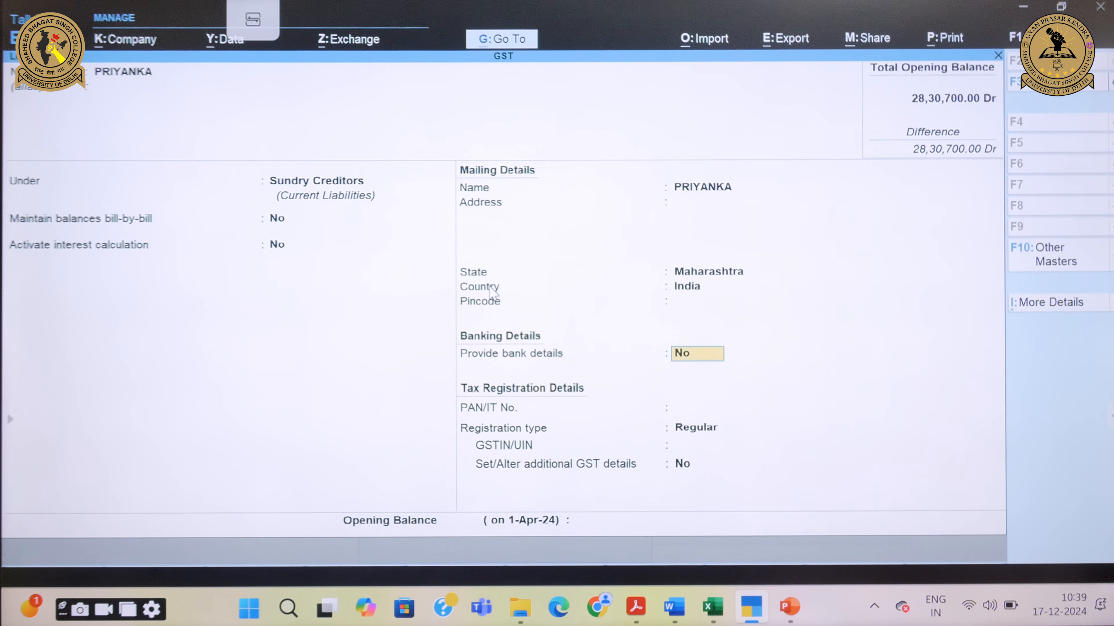
Step: Keep the first creditor's bank details at No and registration type Regular, then paste the copied GSTIN
key(Return)
key(Return)
key(Return)
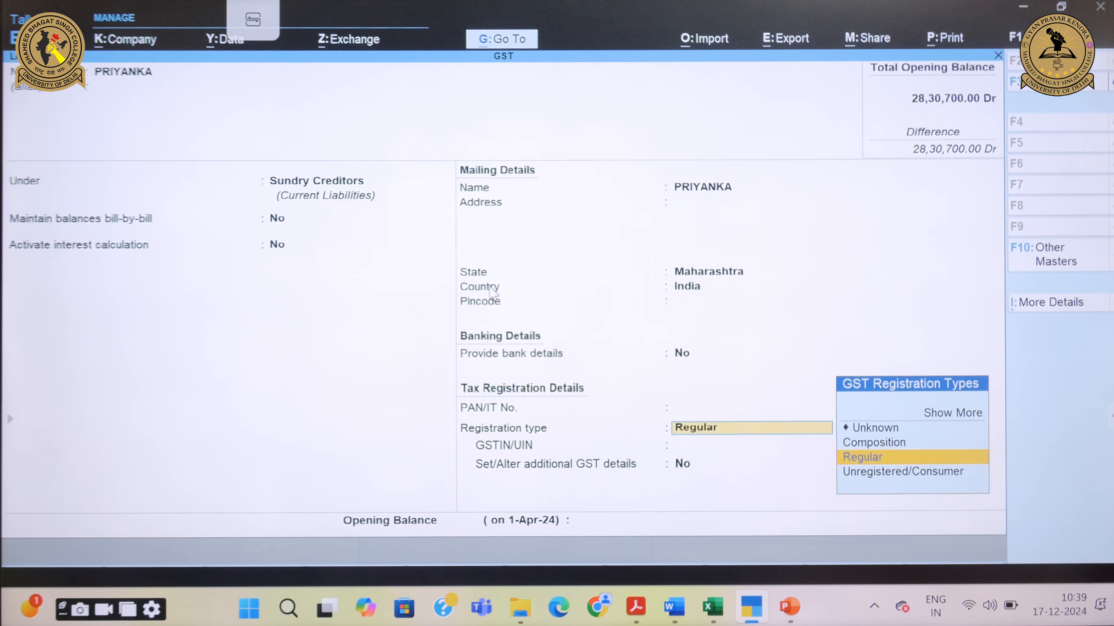
key(ctrl+v)
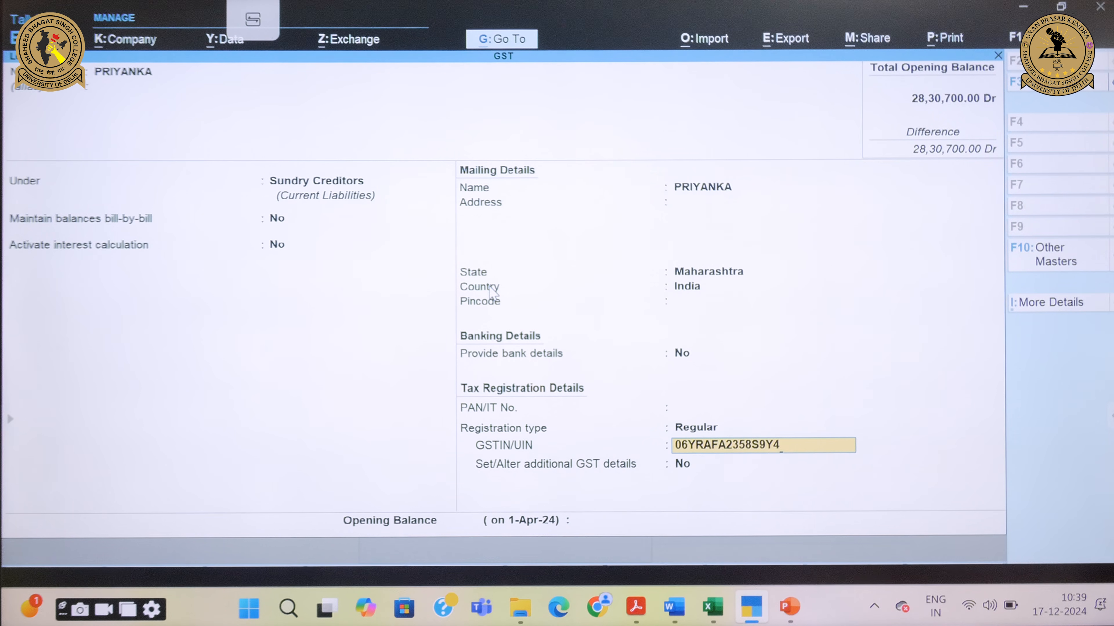
key(Return)
key(Return)
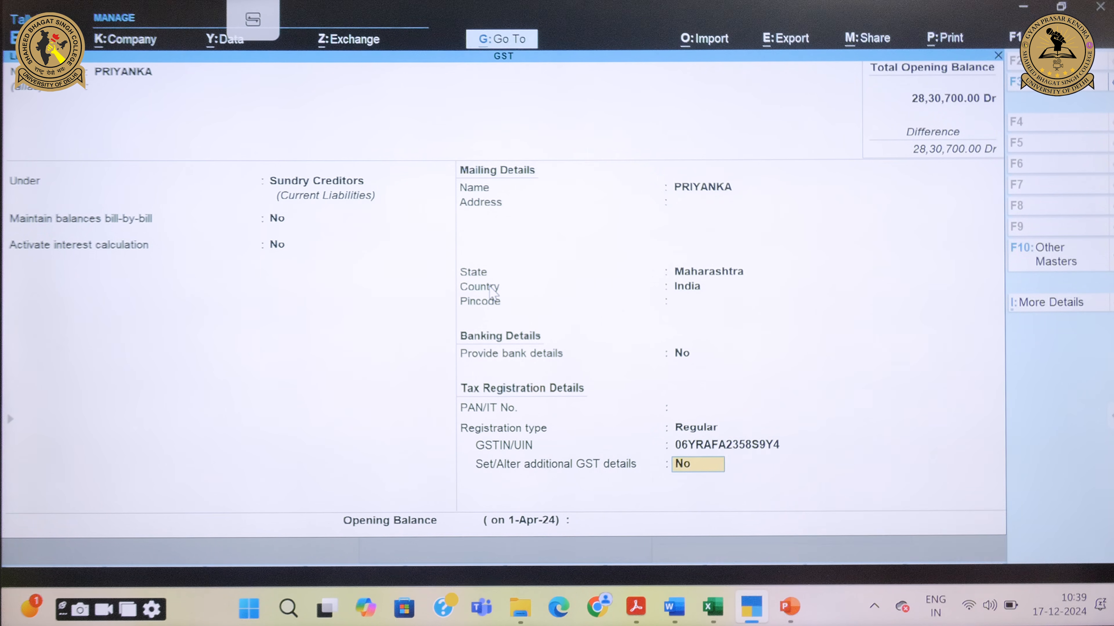
Step: Set additional GST details to Yes for the first creditor, with Maharashtra as the place of supply for outwards
text(YES)
key(Return)
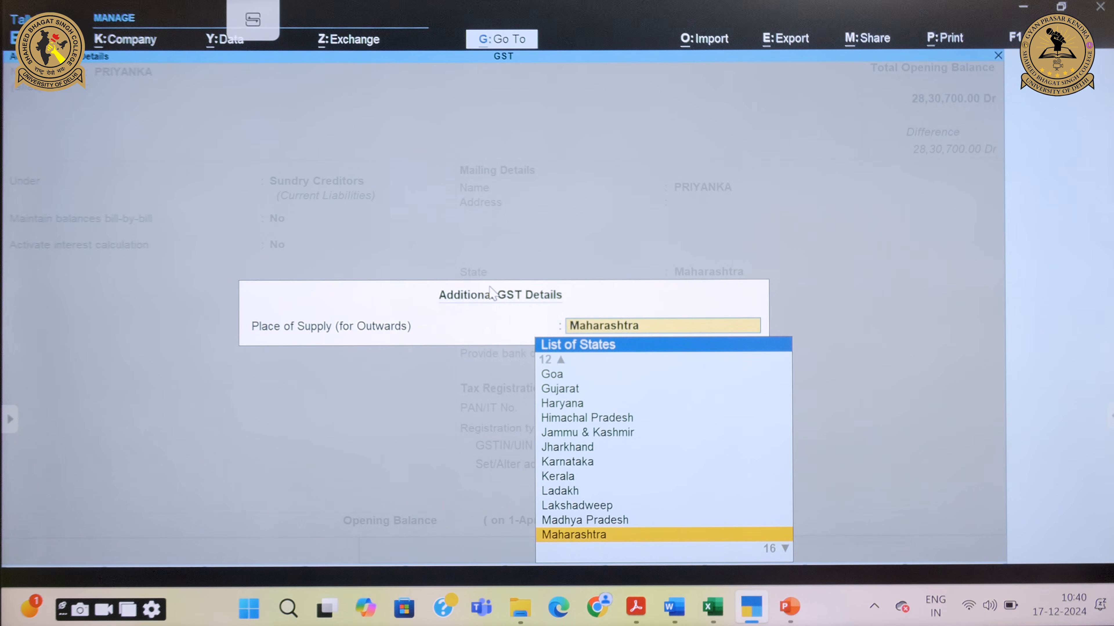
key(Return)
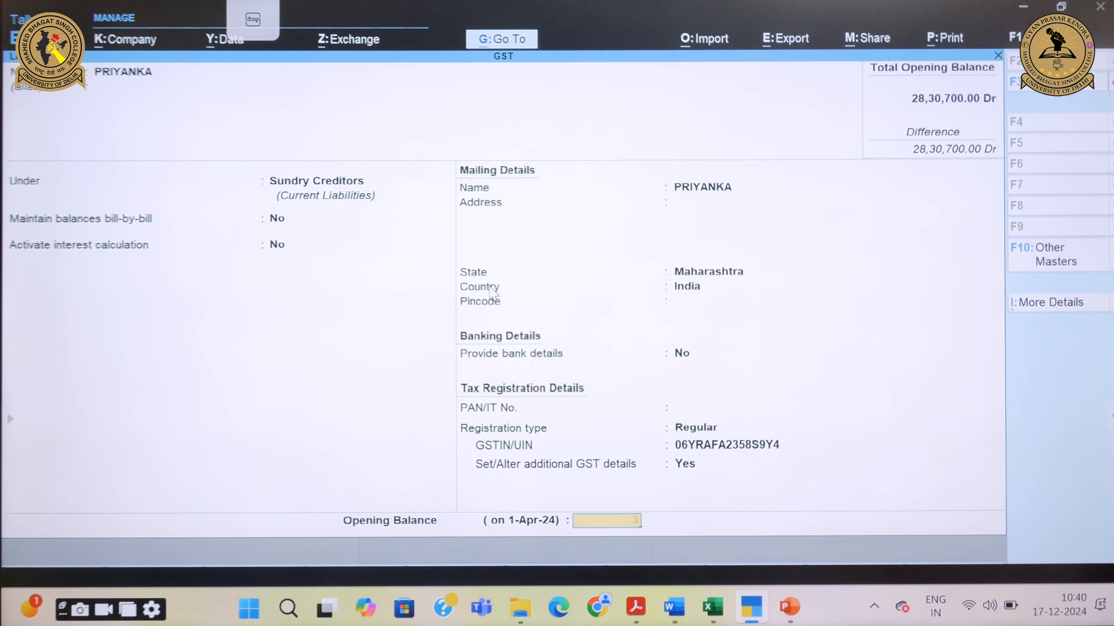
Step: Enter the first creditor's opening balance of 30,000 Cr and save the ledger
text(30,000)
key(Return)
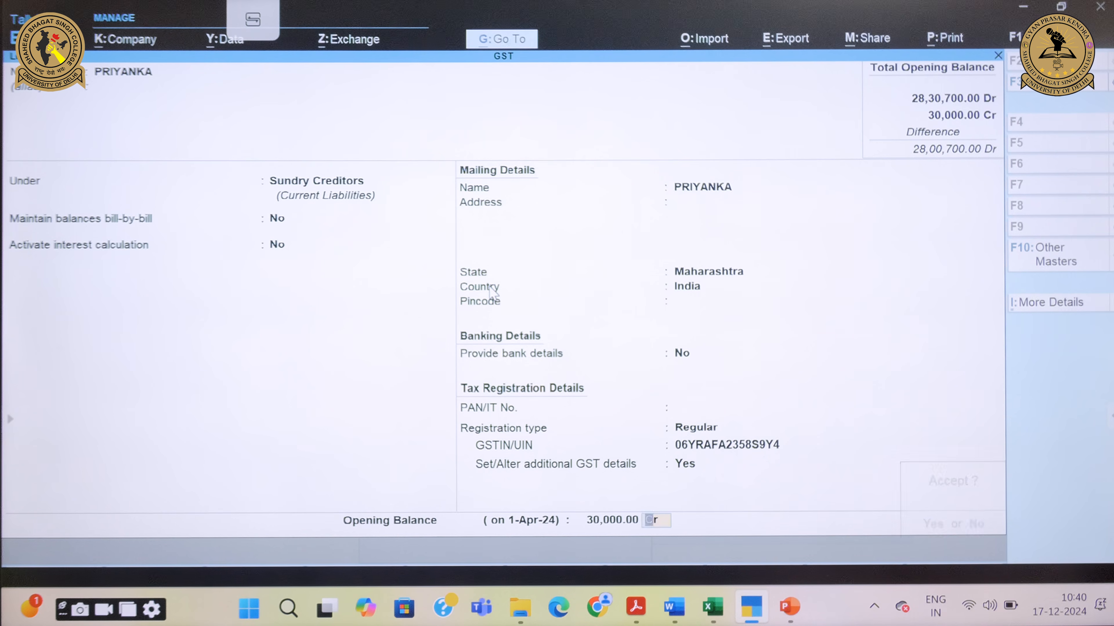
key(Return)
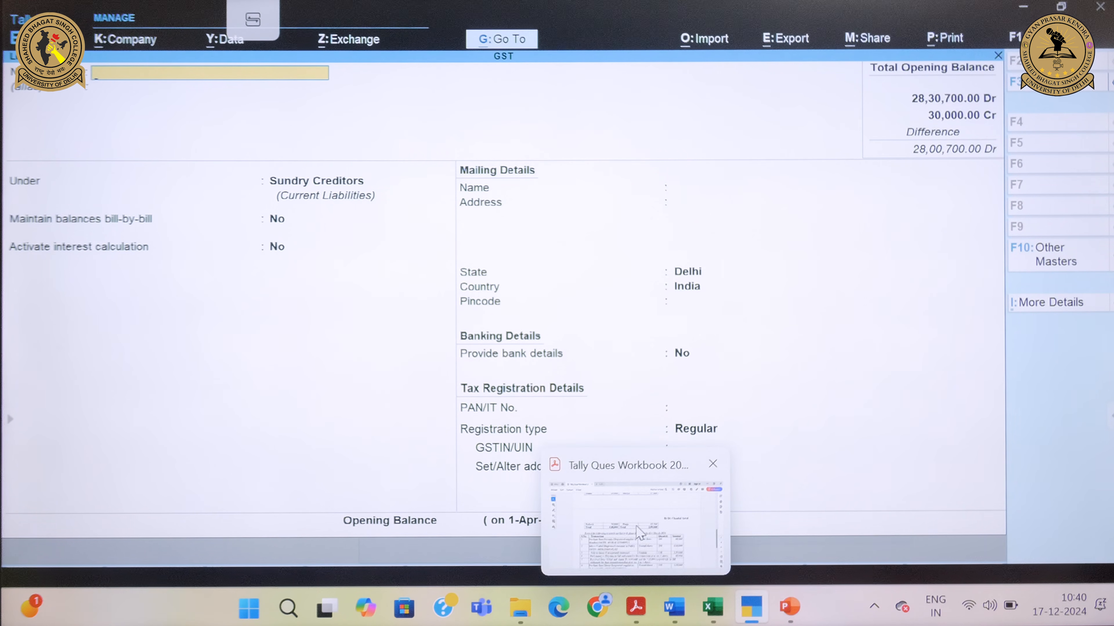
Step: Switch to the workbook PDF and copy the second creditor's GSTIN from the purchase transaction at serial number 6
click(636, 607)
scroll(1080, 393, up, 3)
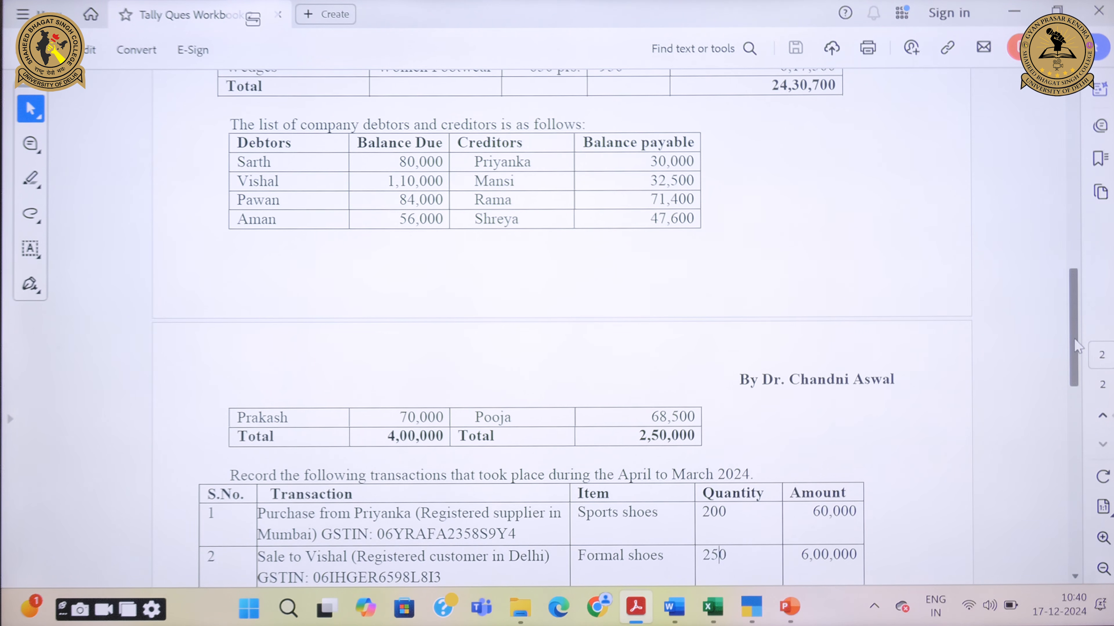
drag(1070, 344, 1076, 419)
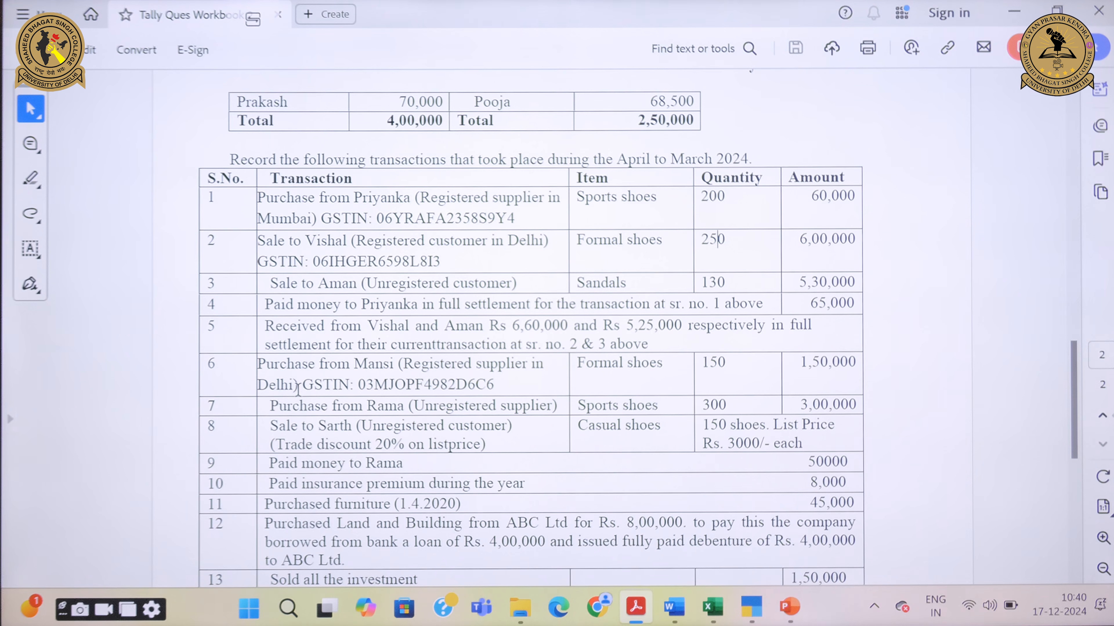
drag(499, 385, 358, 388)
key(ctrl+c)
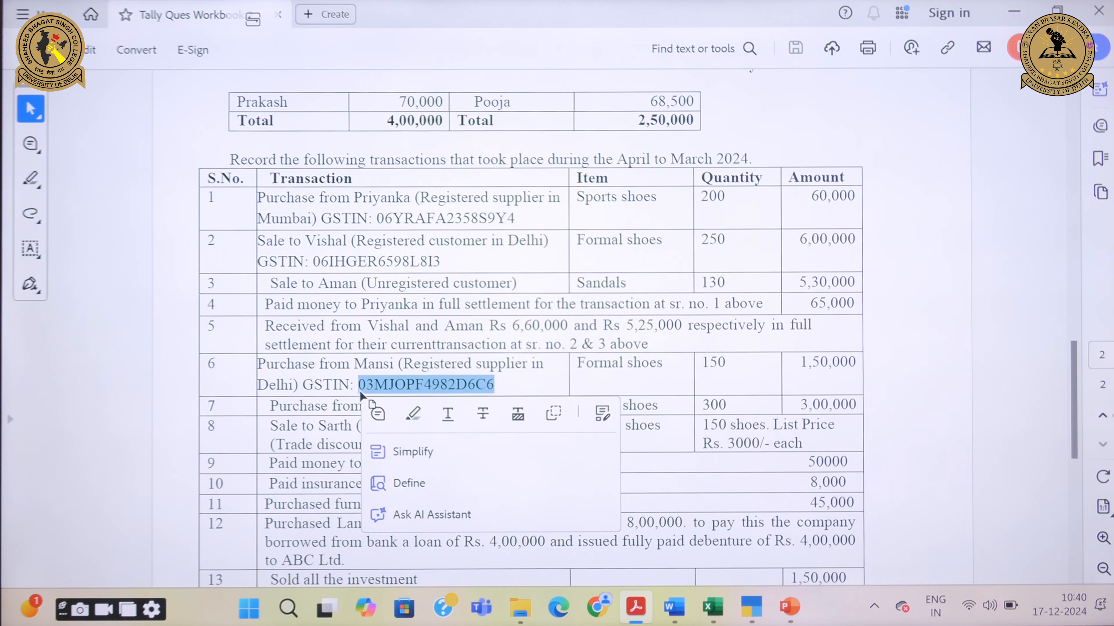
Step: Switch to TallyPrime and enter the second creditor's name in a new ledger under Sundry Creditors, keeping Delhi as the state and India as the country
click(751, 607)
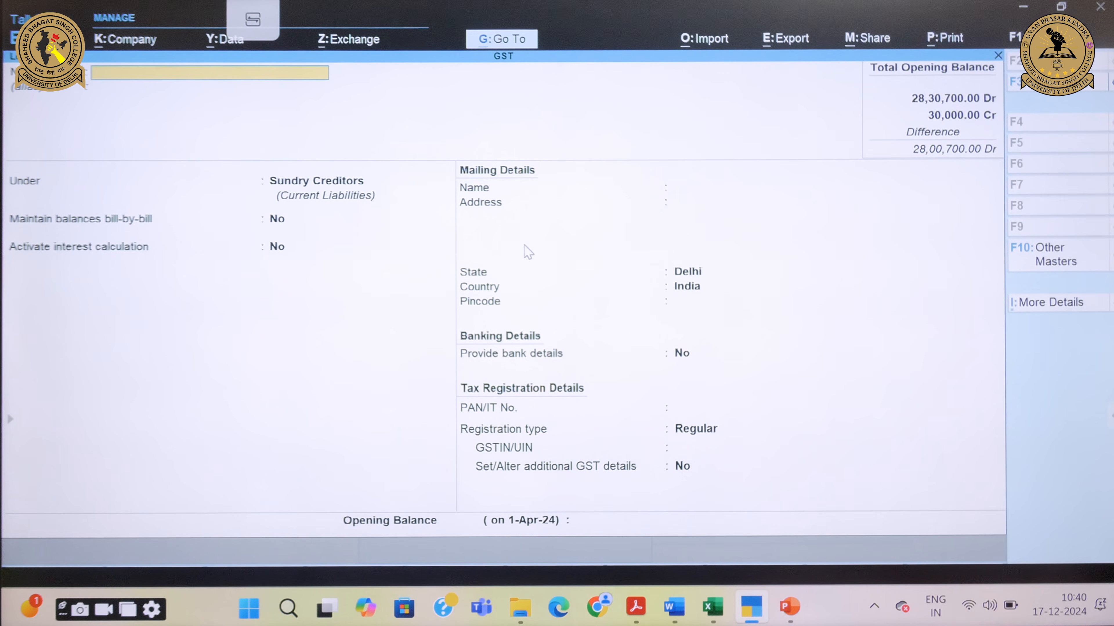
text(MANSI)
key(Return)
key(Return)
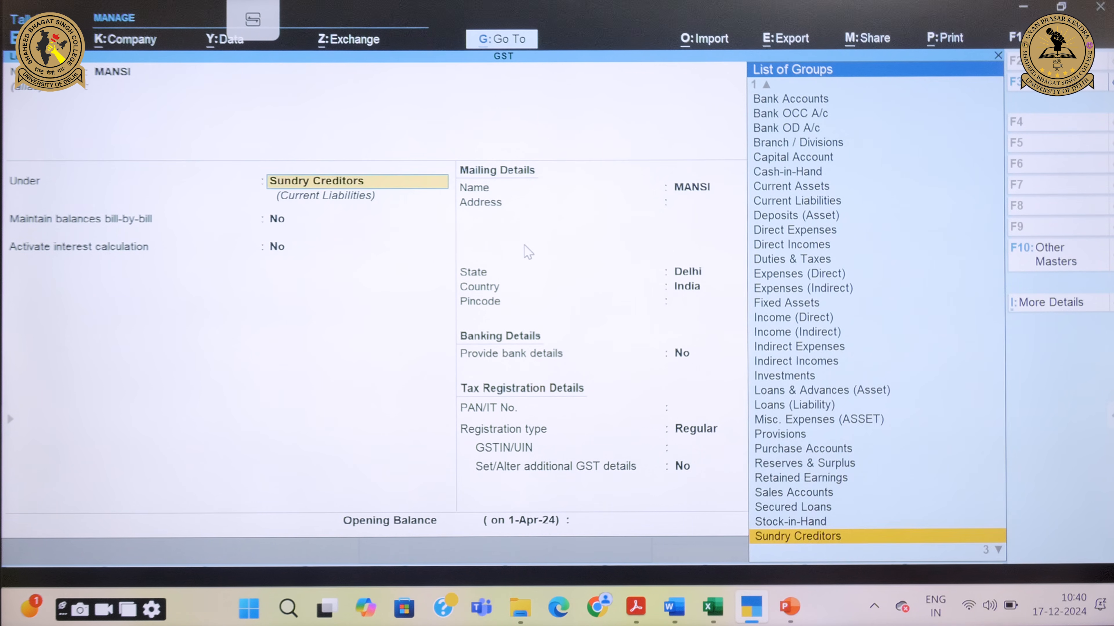
key(Return)
key(Return)
key(Return)
key(Return)
key(Return)
key(Return)
key(Return)
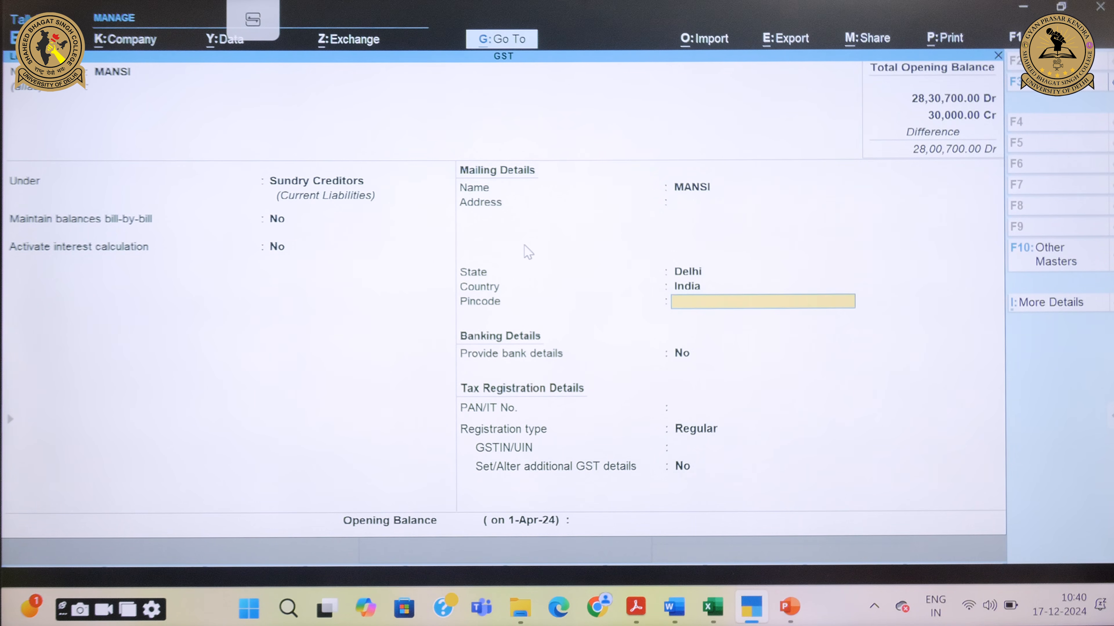
Step: Keep the second creditor's bank details at No and registration type Regular, and paste the copied GSTIN
key(Return)
key(Return)
key(Return)
key(Down)
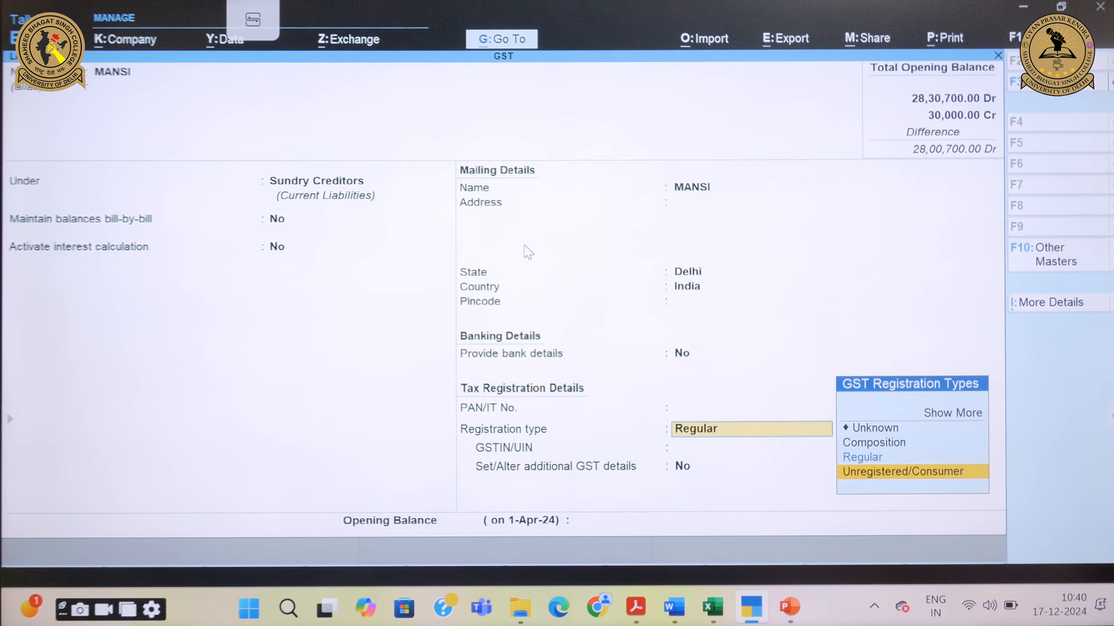
key(Up)
key(Return)
key(ctrl+v)
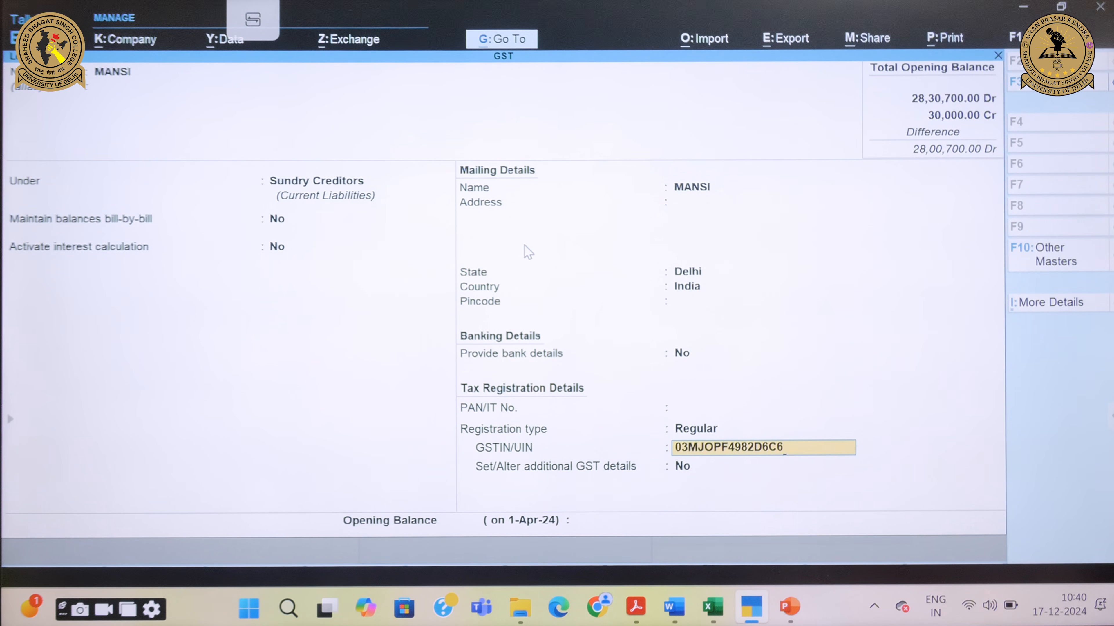
Step: Set additional GST details to Yes for the second creditor, enter an opening balance of 32,500 Cr and save the ledger
key(Return)
text(YES)
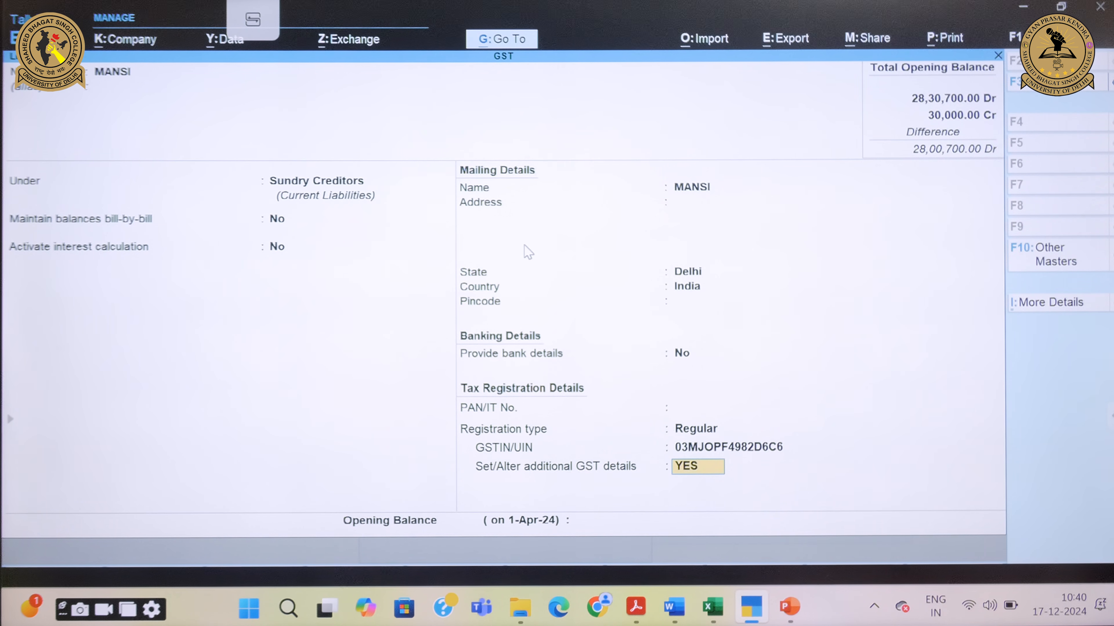
key(Return)
key(Return)
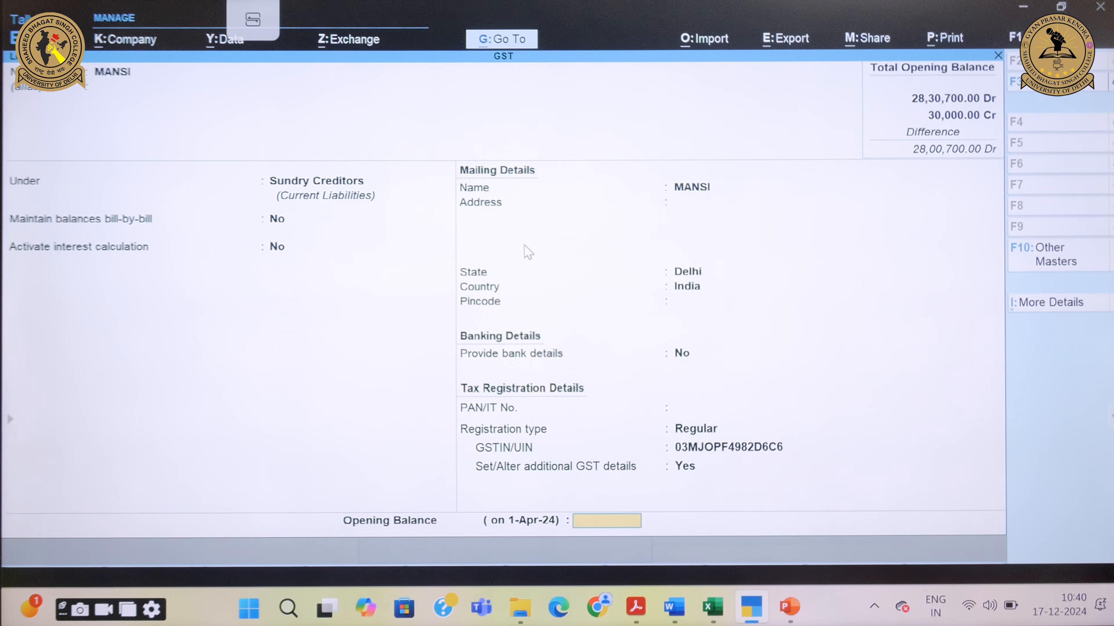
text(32,500)
key(Return)
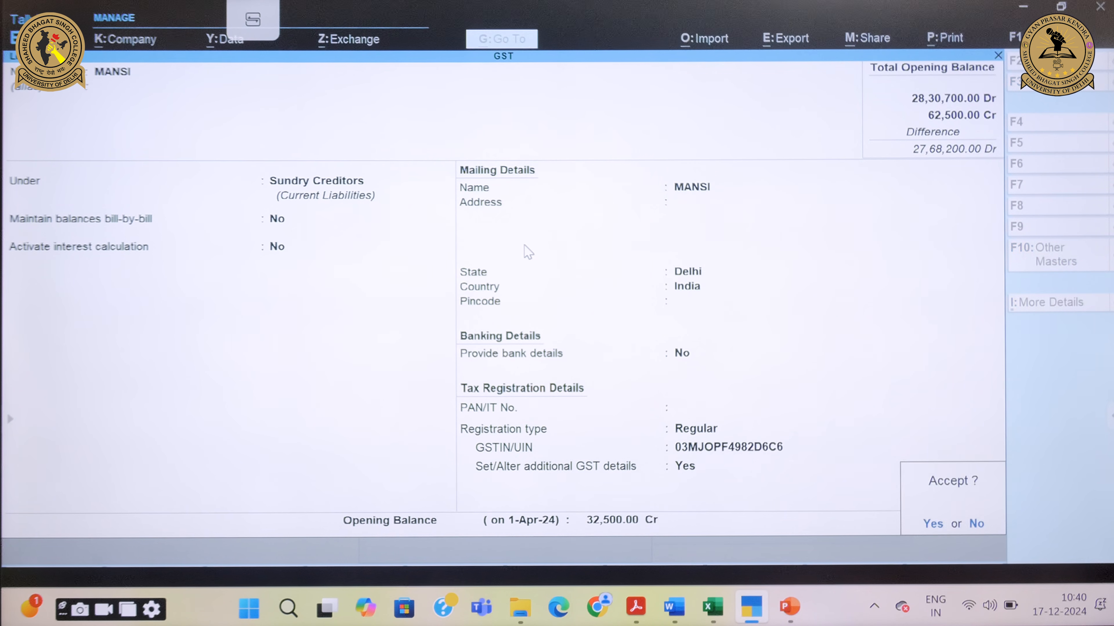
key(Return)
Step: Check the third creditor's balance and registration status in the workbook PDF, and enter their name in a new TallyPrime ledger under Sundry Creditors
mouse_move(636, 607)
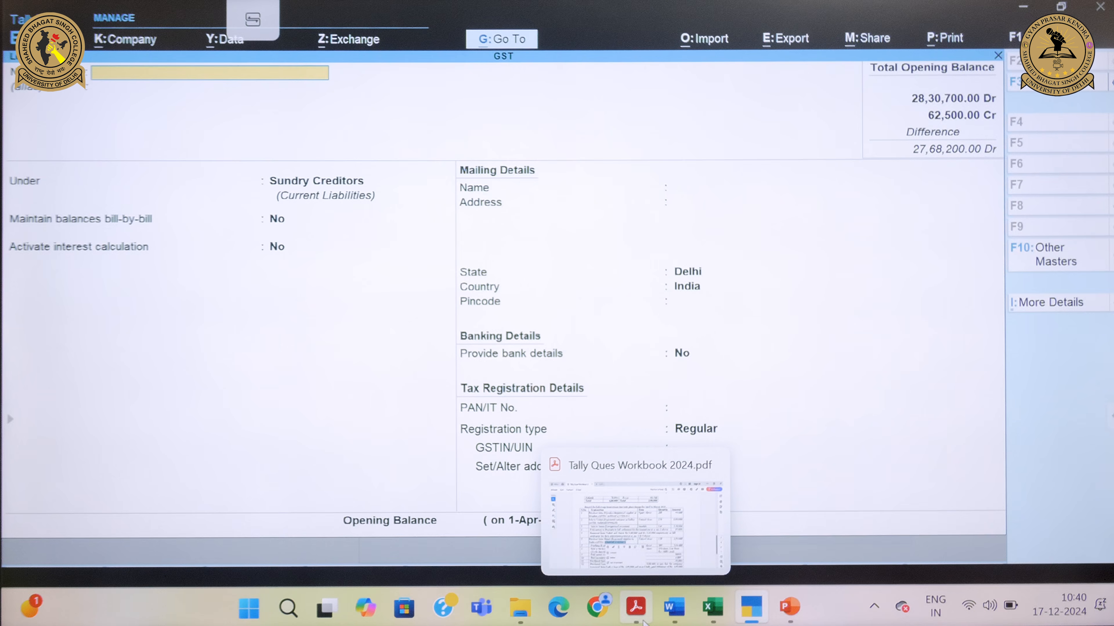
click(648, 546)
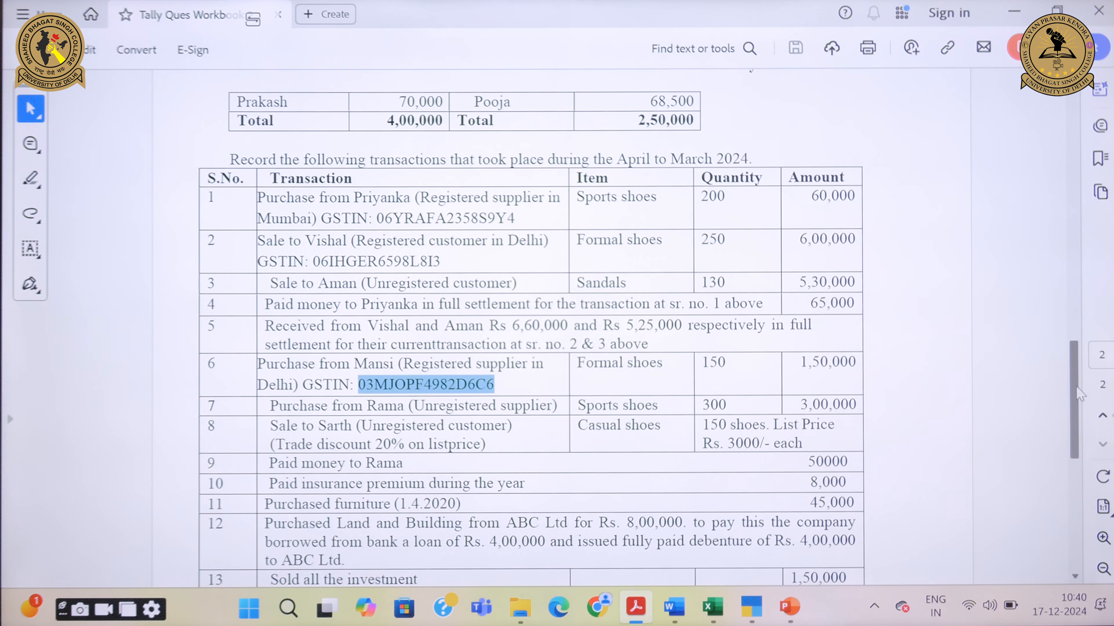
scroll(1079, 393, up, 8)
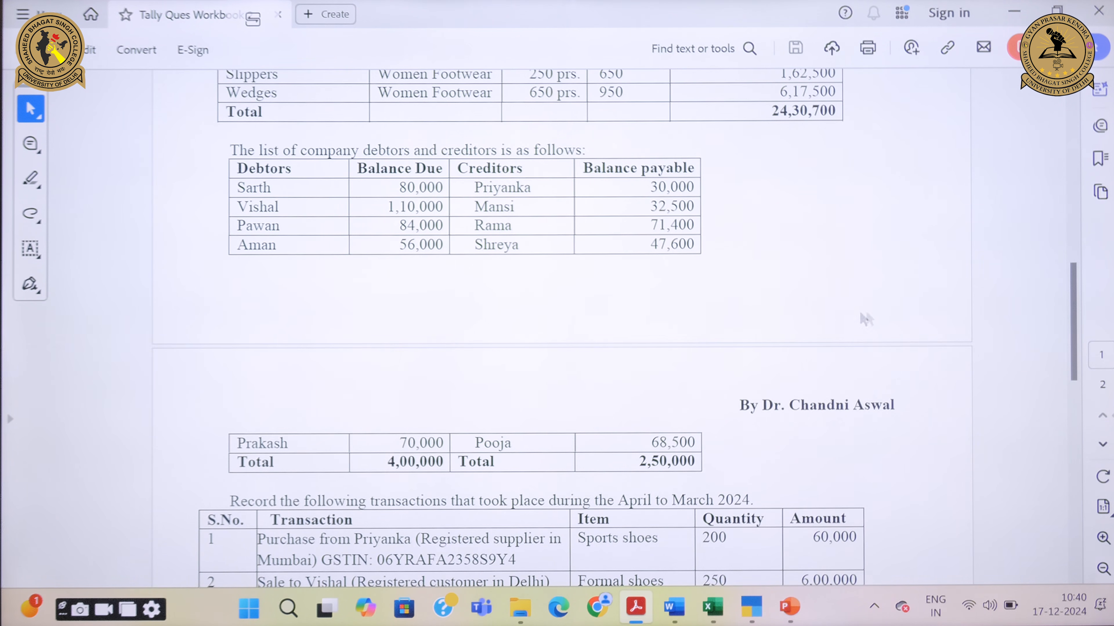
drag(1076, 342, 1068, 425)
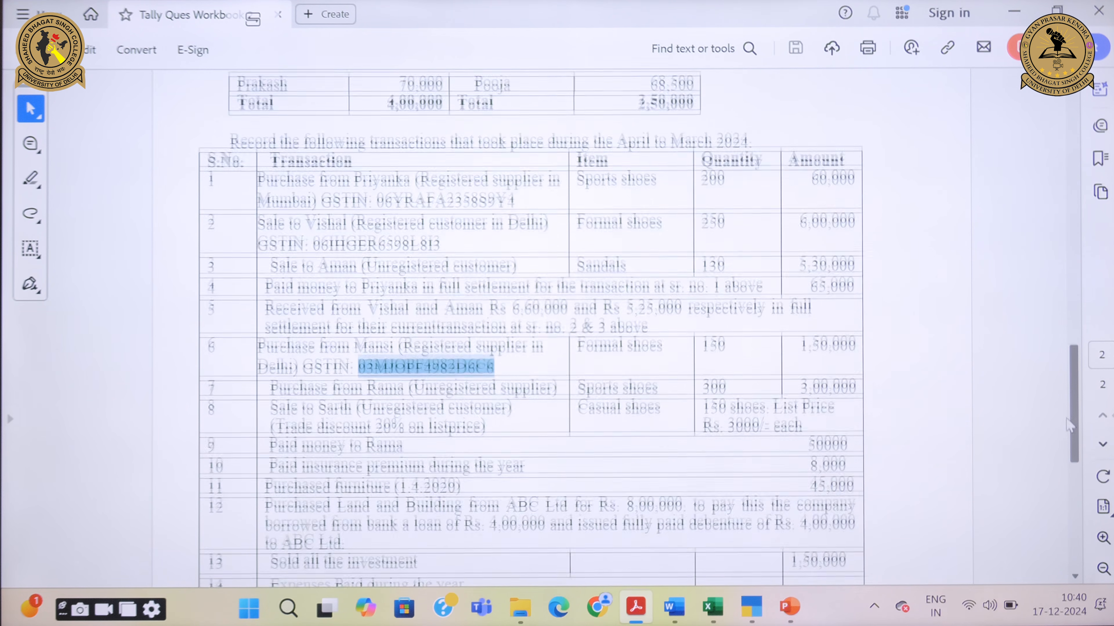
drag(489, 363, 436, 363)
click(435, 364)
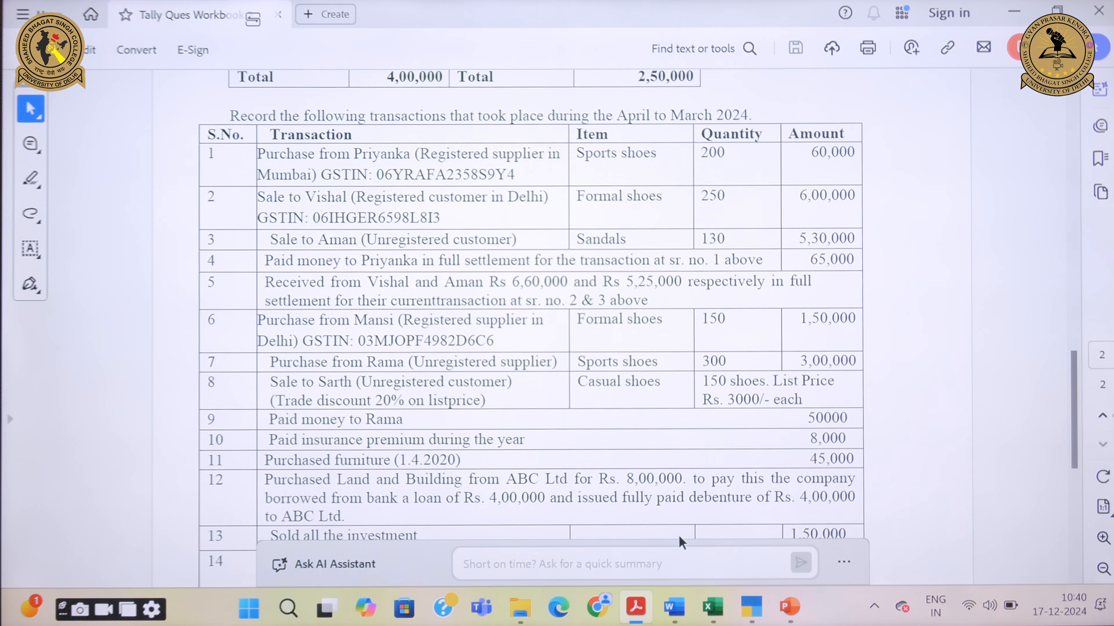
click(734, 521)
text(R)
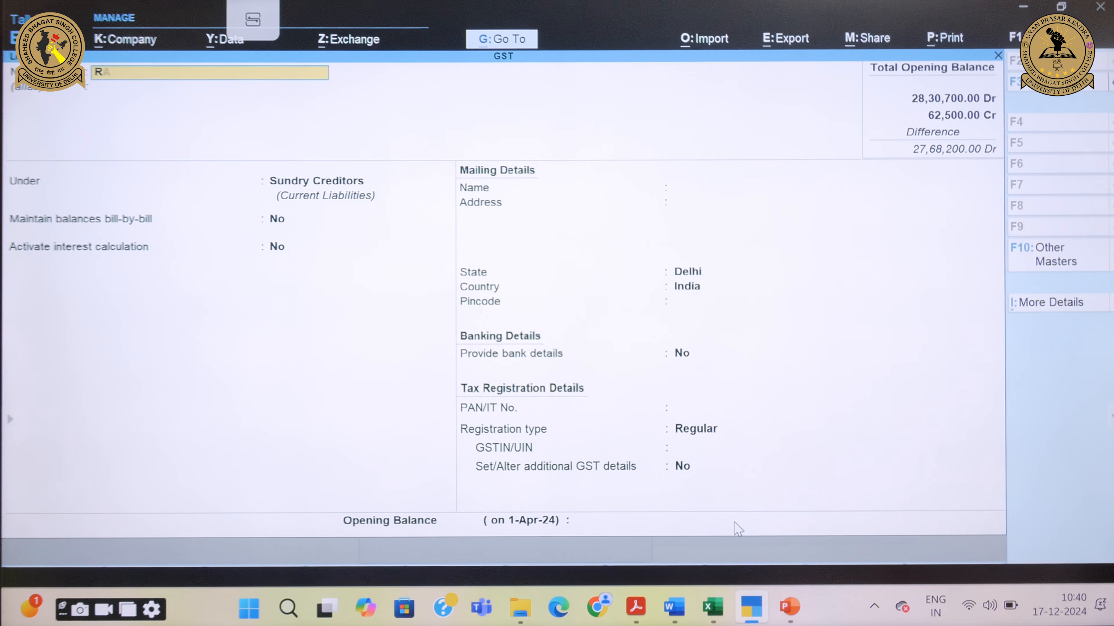
text(AMA)
key(Return)
key(Return)
key(Return)
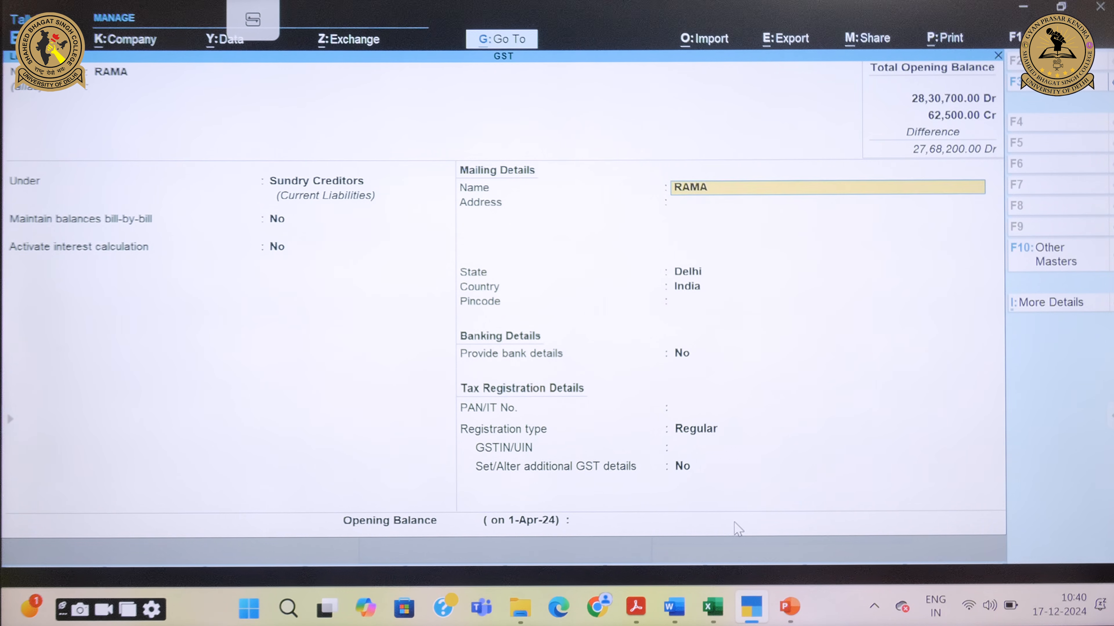
Step: Keep the third creditor's state Delhi and bank details No, and set registration type Unregistered/Consumer with additional GST details No
key(Return)
key(Return)
key(Return)
key(Return)
key(Return)
key(Return)
key(Return)
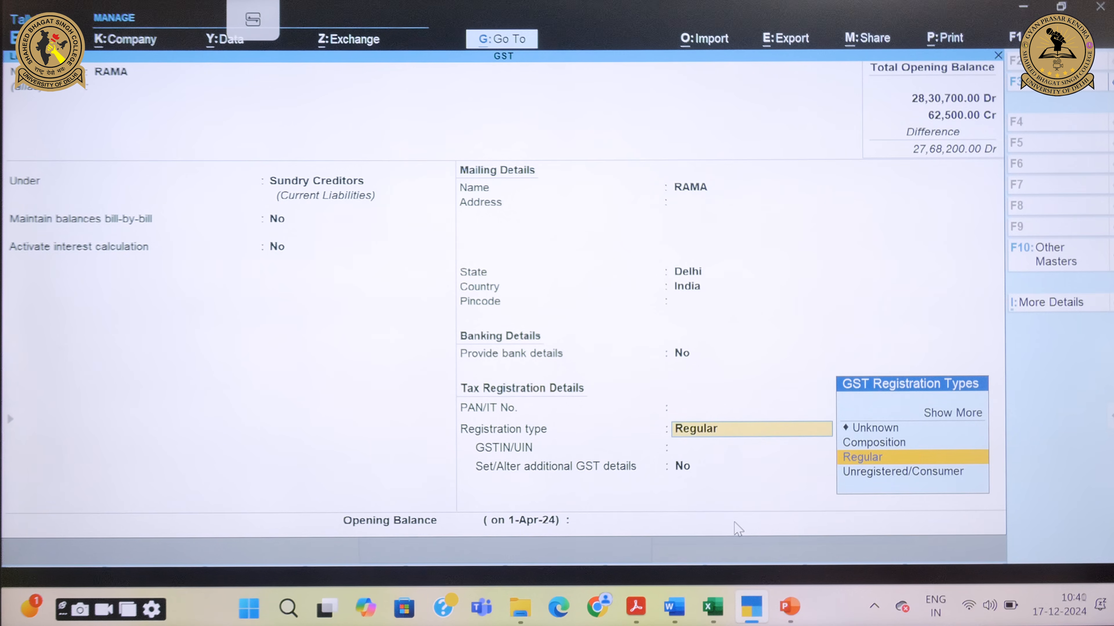
key(Down)
key(Return)
key(Return)
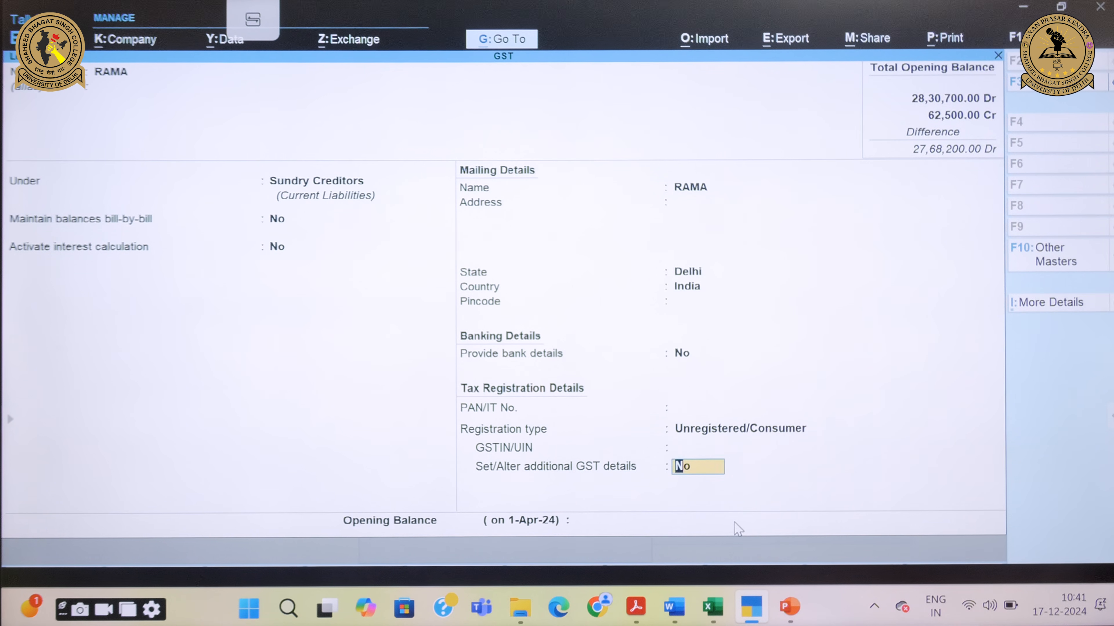
key(Return)
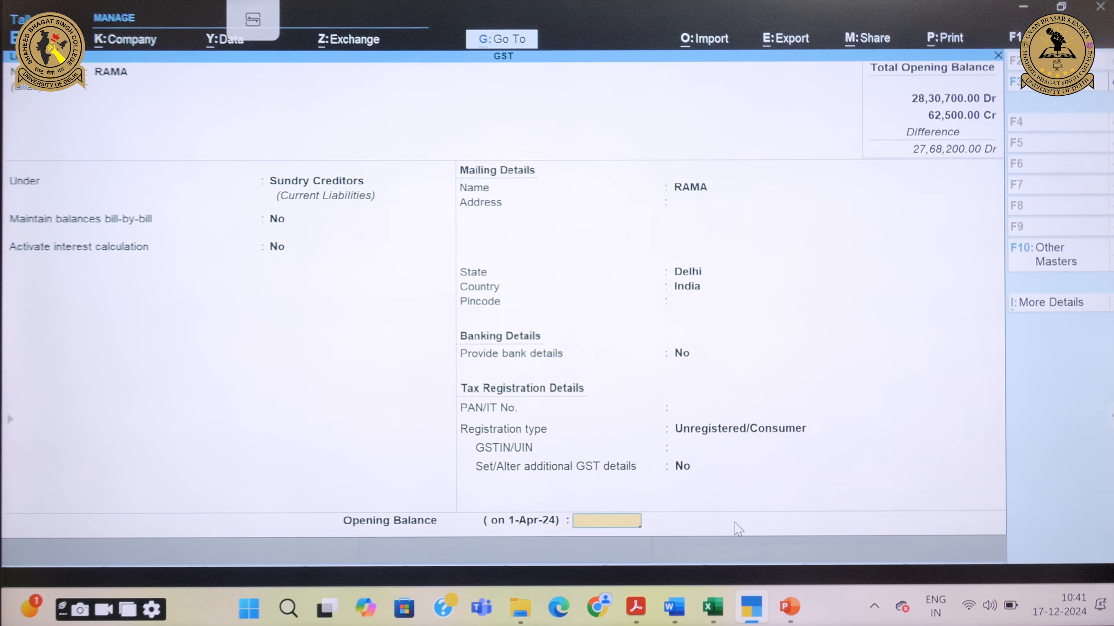
Step: Enter the third creditor's opening balance of 71,400 Cr and save the ledger
text(71,400)
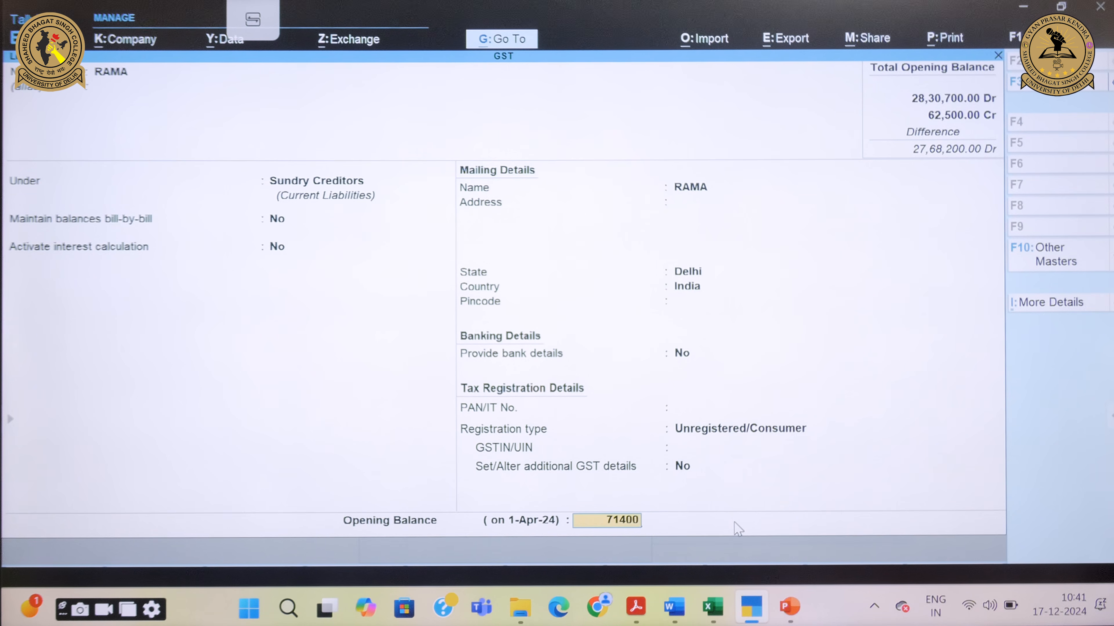
key(Return)
key(Return)
key(Return)
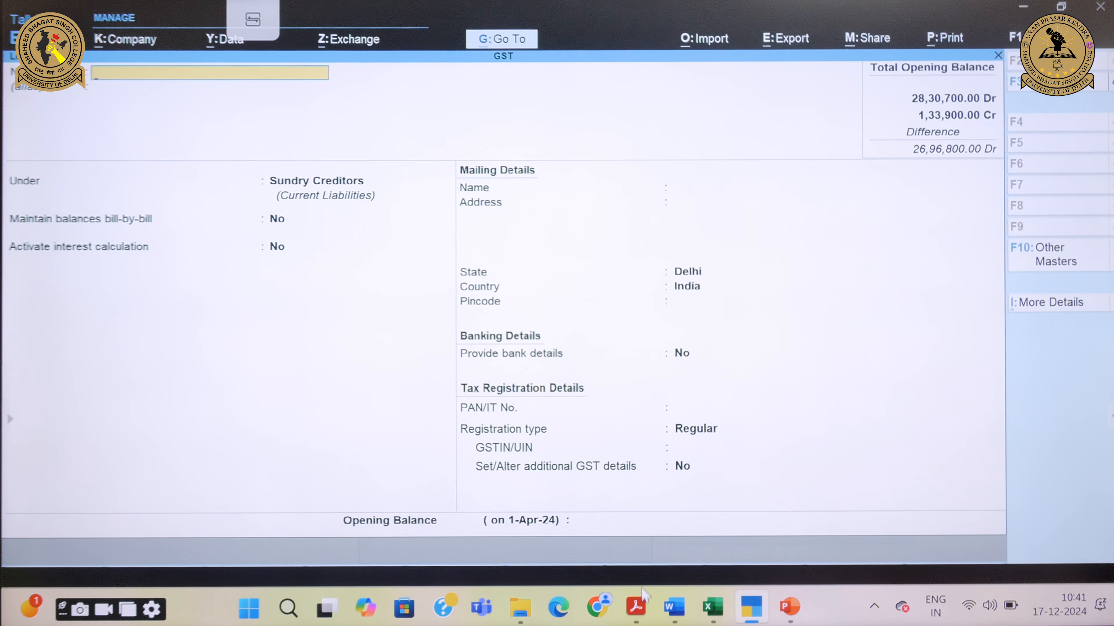
Step: Look for the fourth creditor in the workbook PDF's transactions, and enter their name in a new TallyPrime ledger under Sundry Creditors
mouse_move(636, 605)
click(639, 547)
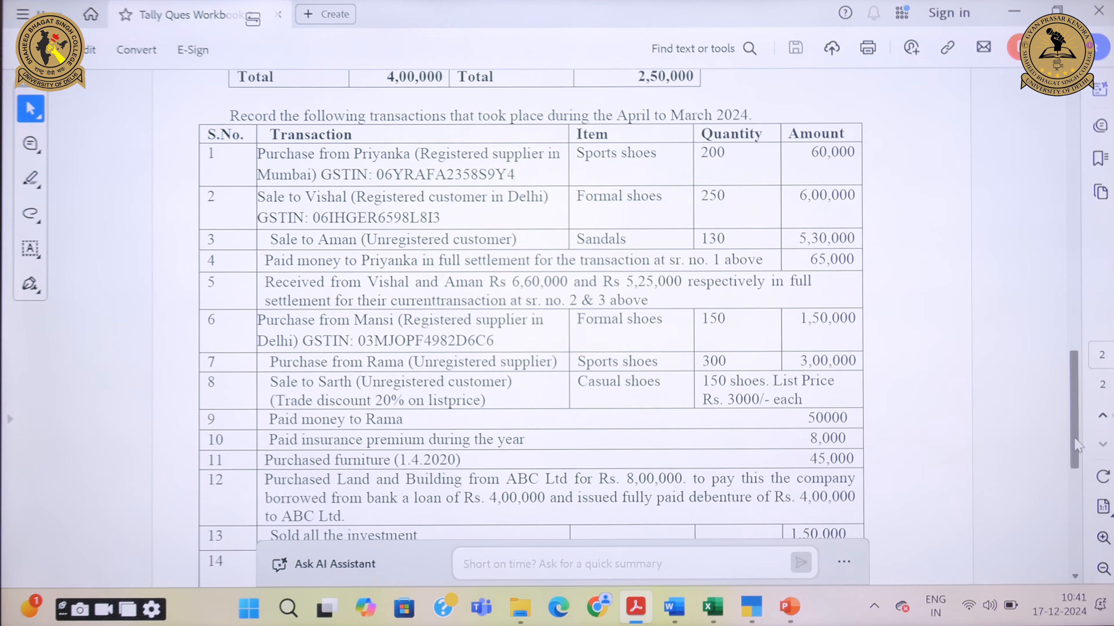
mouse_move(1071, 439)
mouse_down()
mouse_move(1079, 336)
mouse_move(1067, 456)
mouse_up()
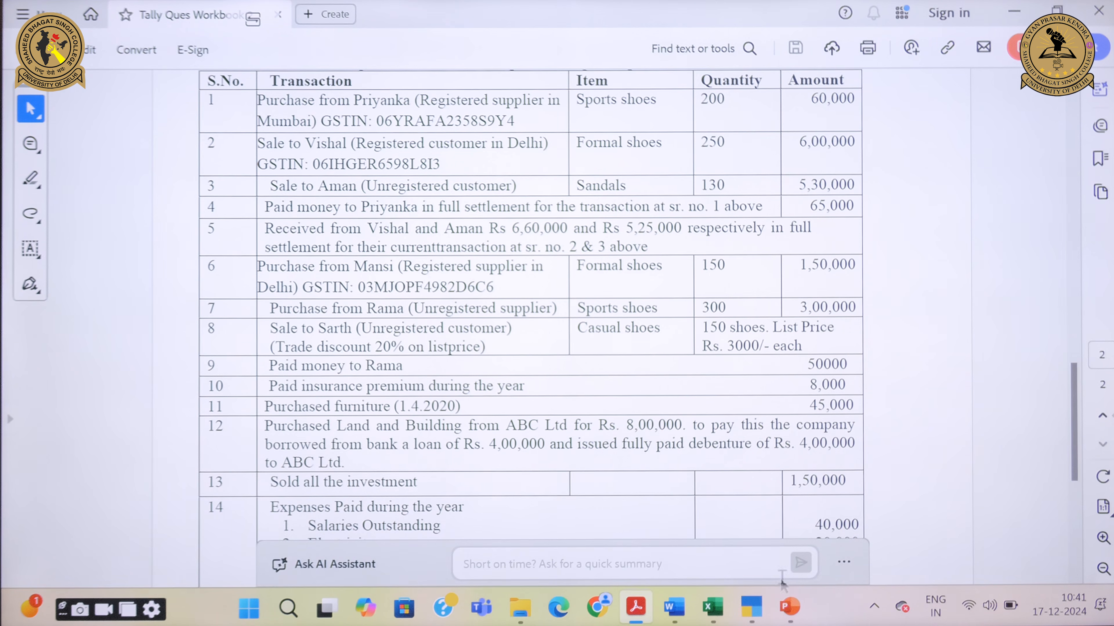
mouse_move(751, 607)
click(751, 538)
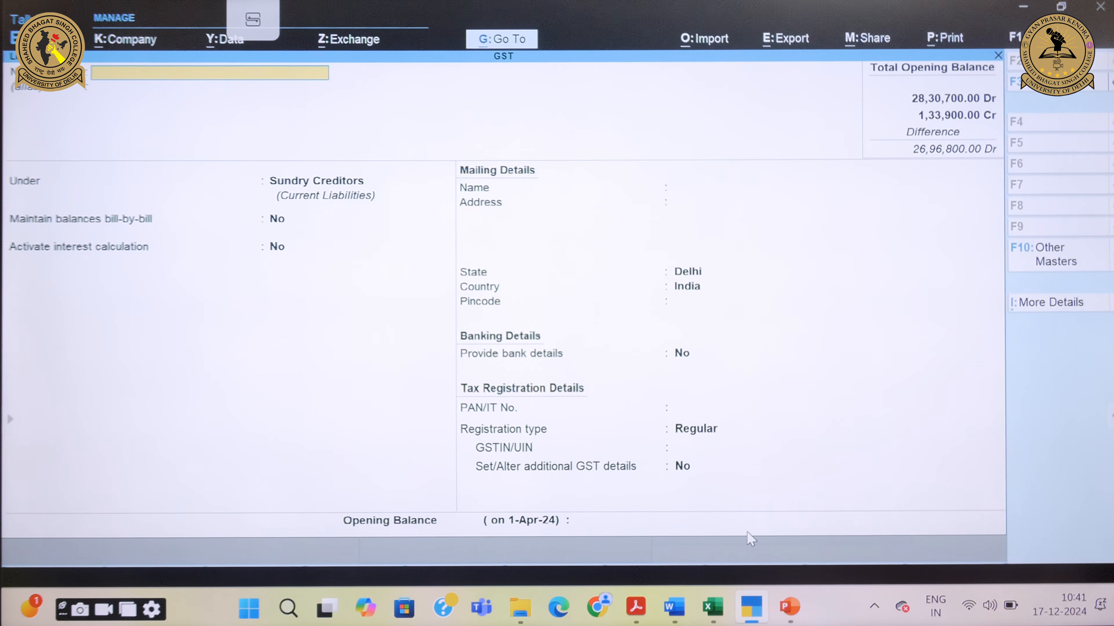
text(YA)
key(Return)
key(Return)
key(Return)
key(Return)
key(Return)
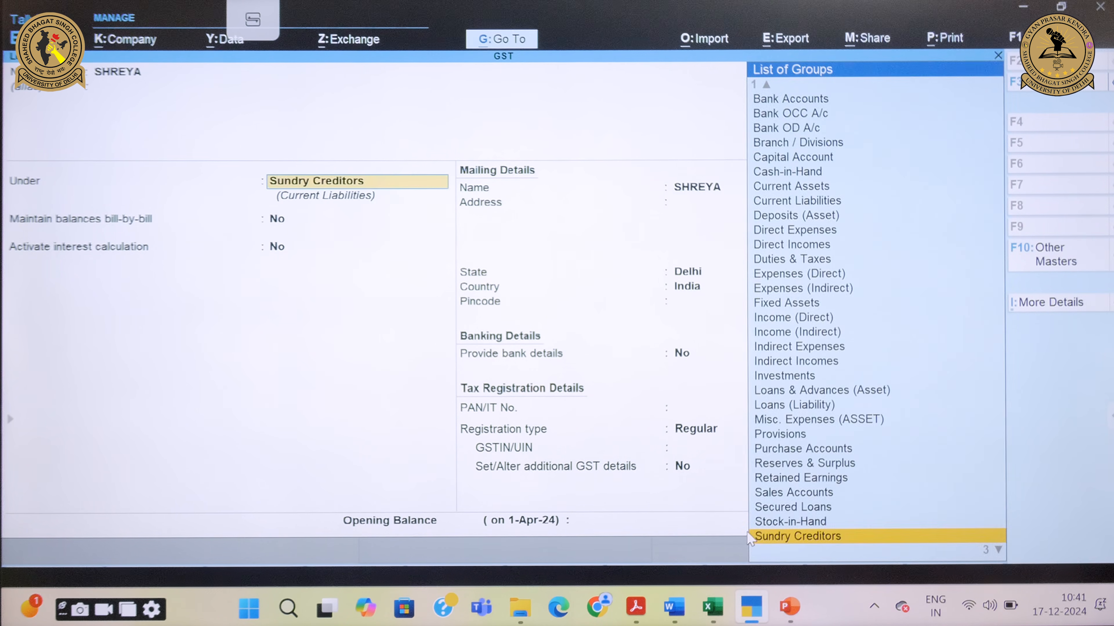
Step: Keep the fourth creditor's state Delhi and bank details No, and set registration type Unregistered/Consumer with additional GST details No
key(Return)
key(Return)
key(Return)
key(Return)
key(Return)
key(Return)
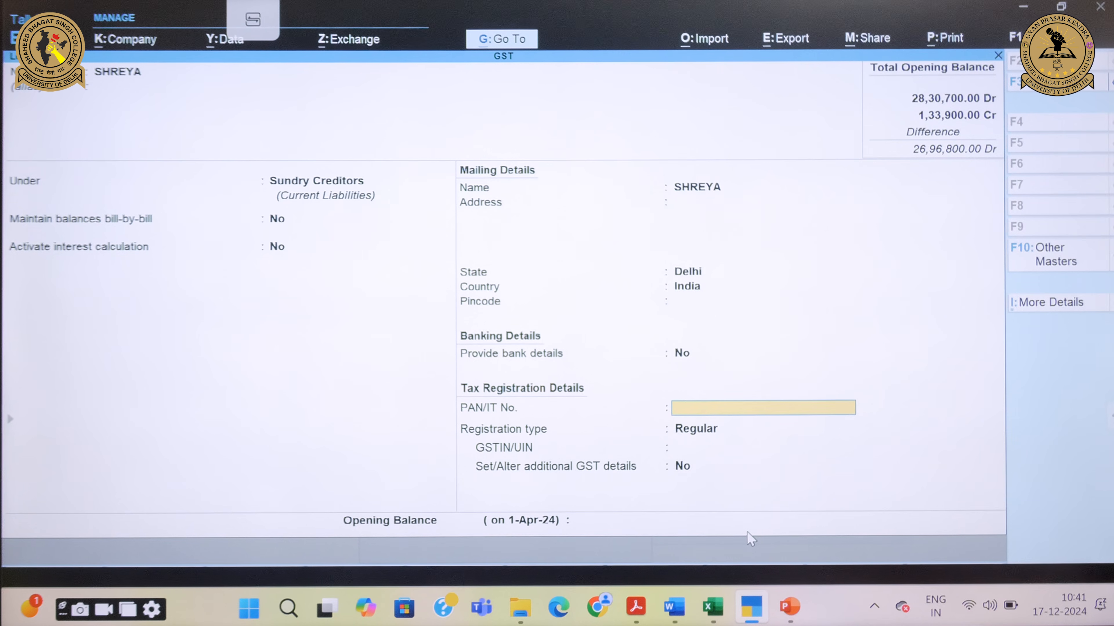
key(Return)
key(Return)
key(Return)
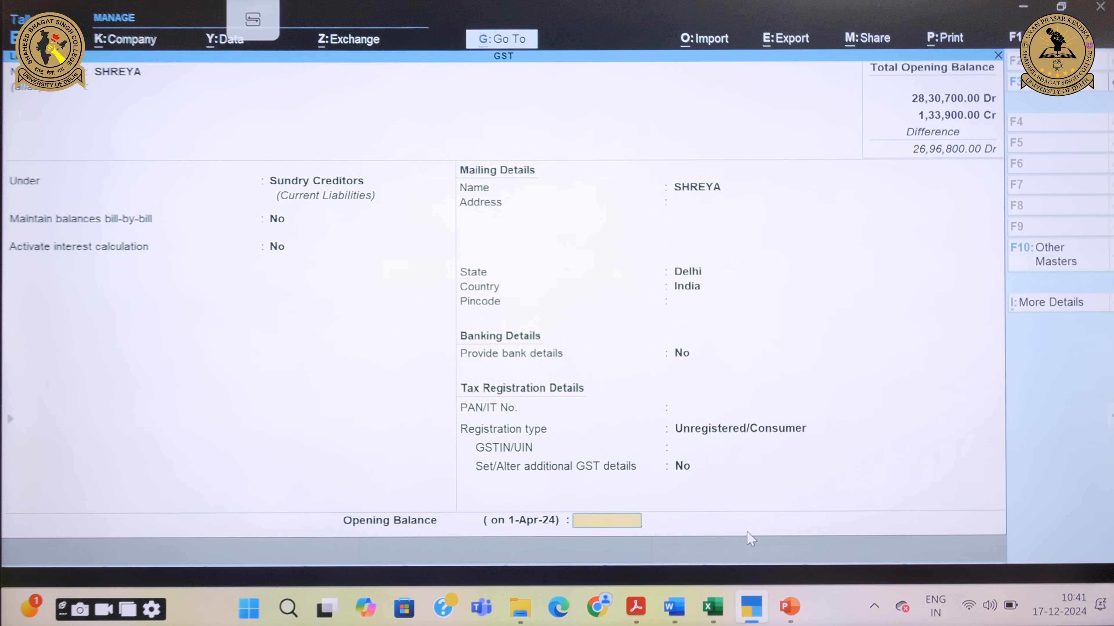
Step: Enter the fourth creditor's opening balance of 47,600 Cr and save the ledger
text(47,600)
key(Return)
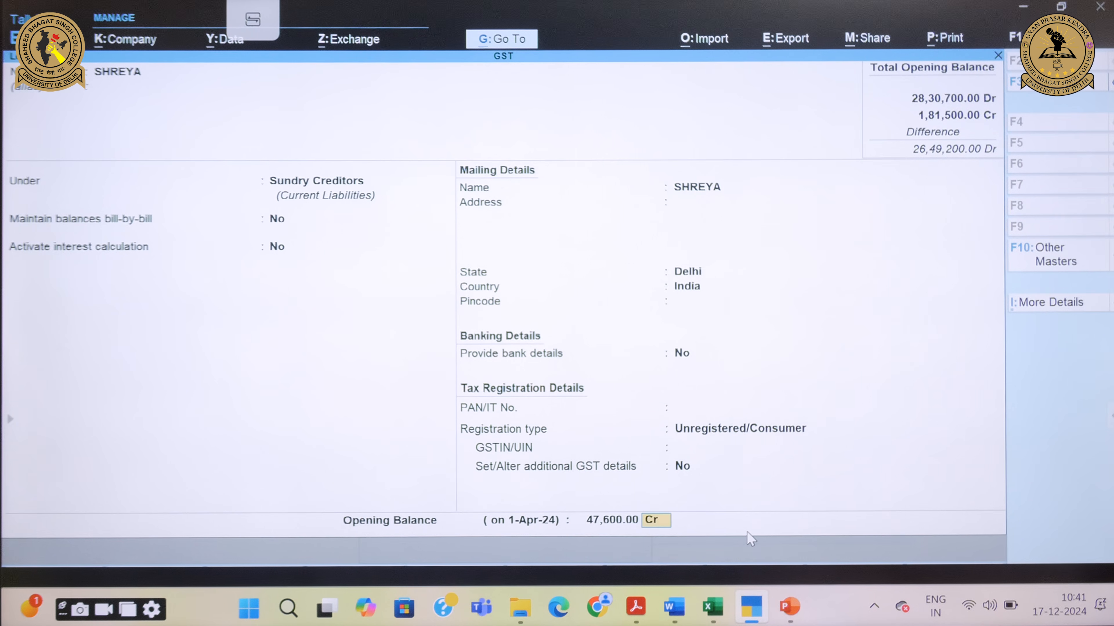
key(Return)
key(y)
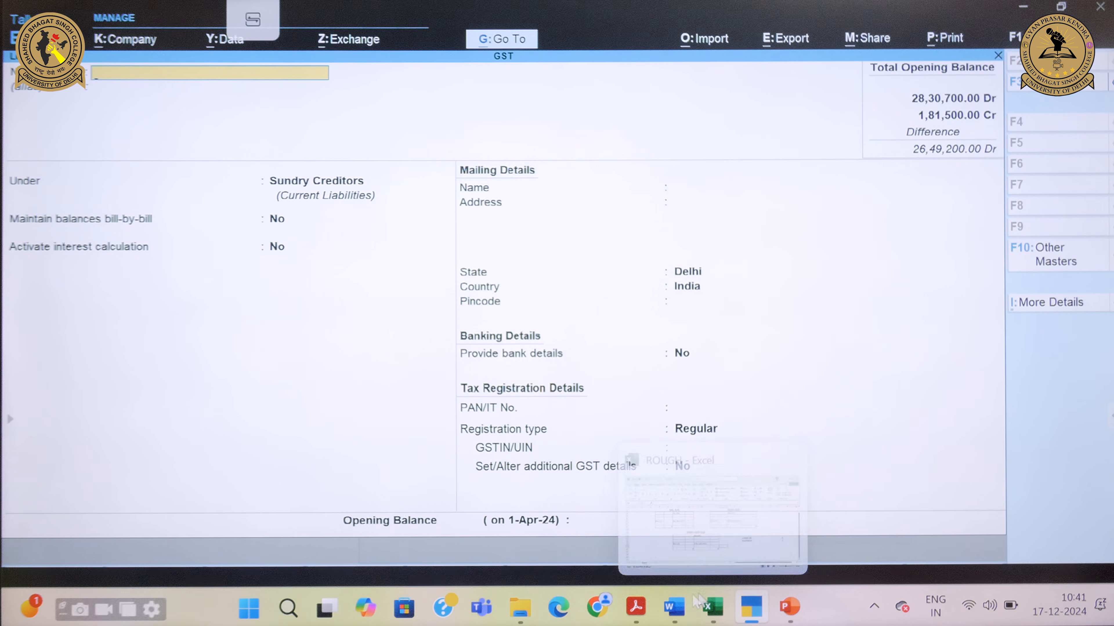
Step: Look up the fifth creditor in the workbook PDF, and enter their name in a new TallyPrime ledger
mouse_move(636, 607)
click(660, 518)
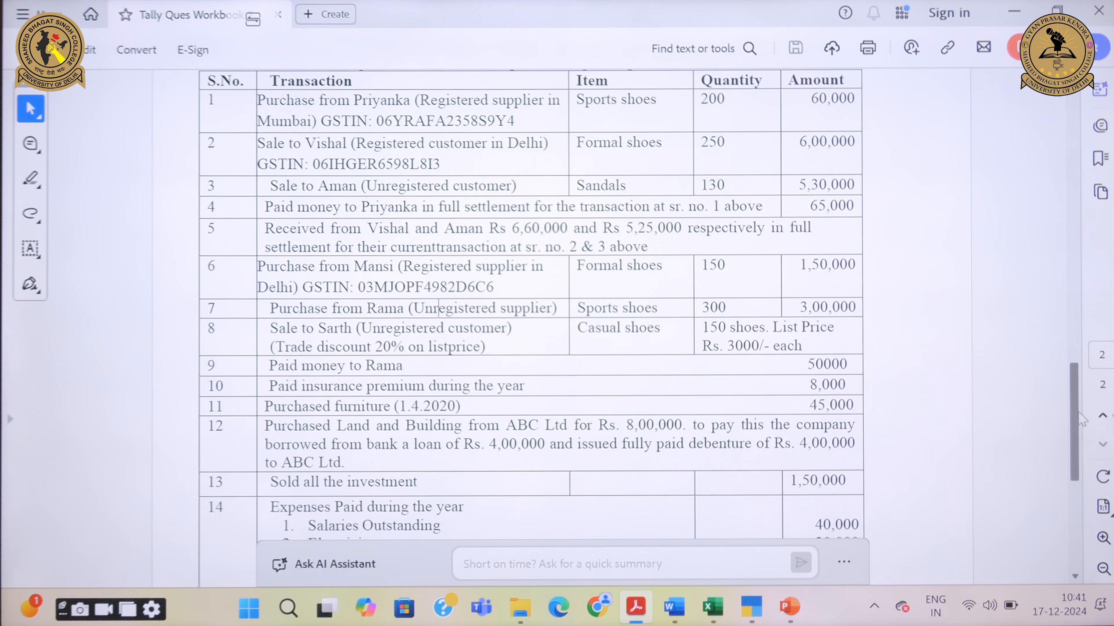
scroll(1081, 362, up, 5)
drag(1080, 356, 1085, 417)
mouse_move(752, 608)
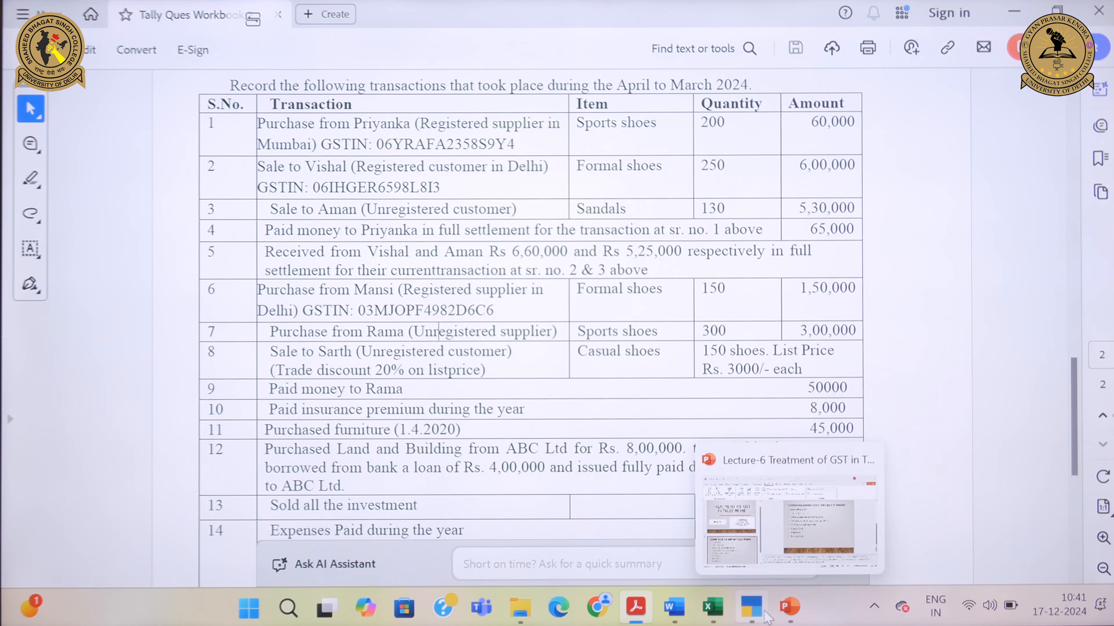
click(754, 534)
text(POO)
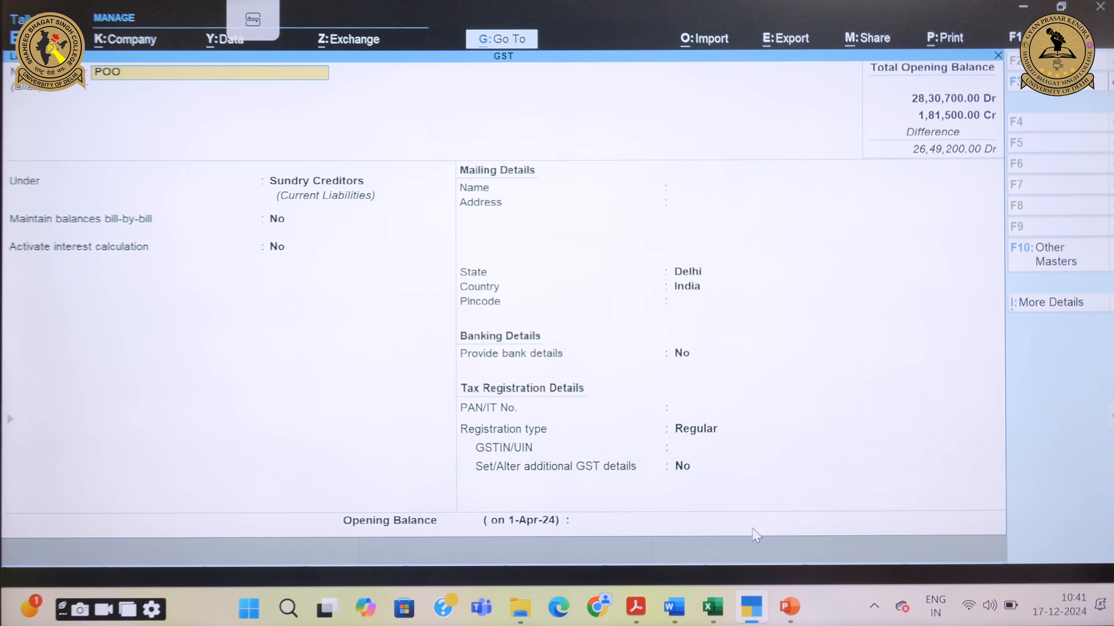
key(Return)
Step: Keep the fifth creditor's state Delhi and bank details No, and set registration type Unregistered/Consumer with additional GST details No
key(Return)
key(Return)
key(Return)
key(Return)
key(Return)
key(Return)
key(Return)
key(Return)
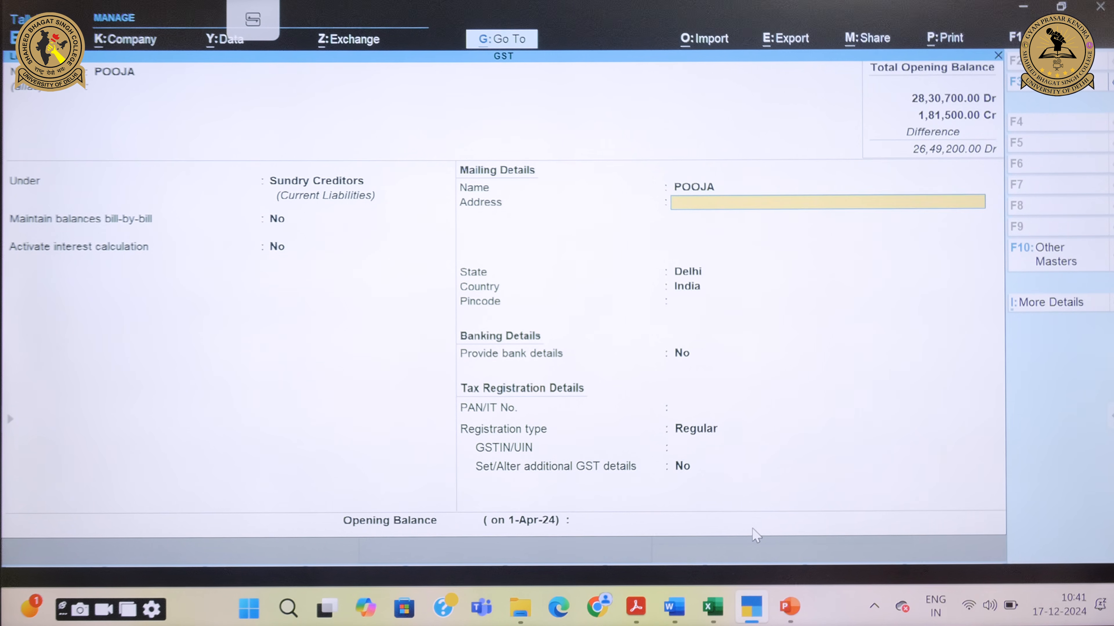
key(Return)
key(Return)
key(Return)
key(Down)
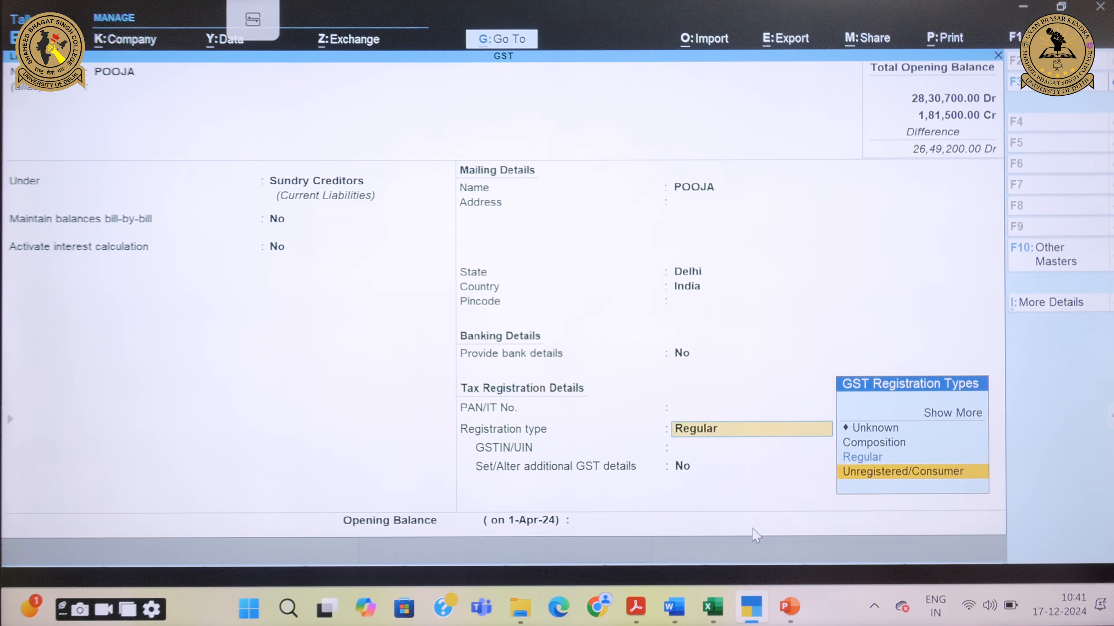
key(Return)
key(Return)
key(Return)
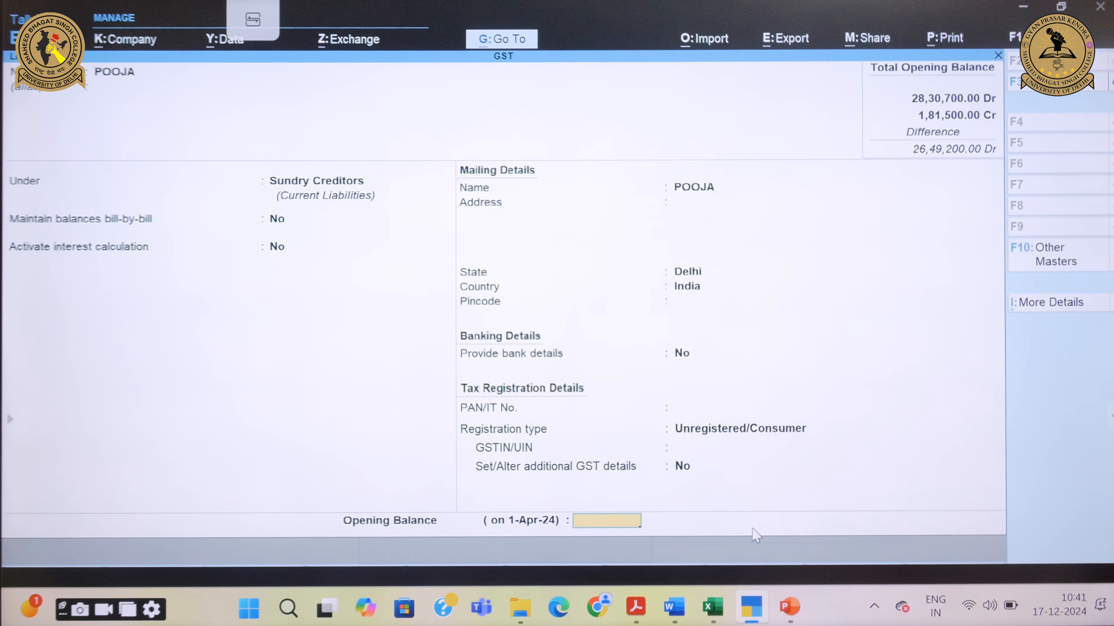
Step: Enter the fifth creditor's opening balance of 68,500 Cr, save the ledger, and leave ledger creation
text(68500)
key(Return)
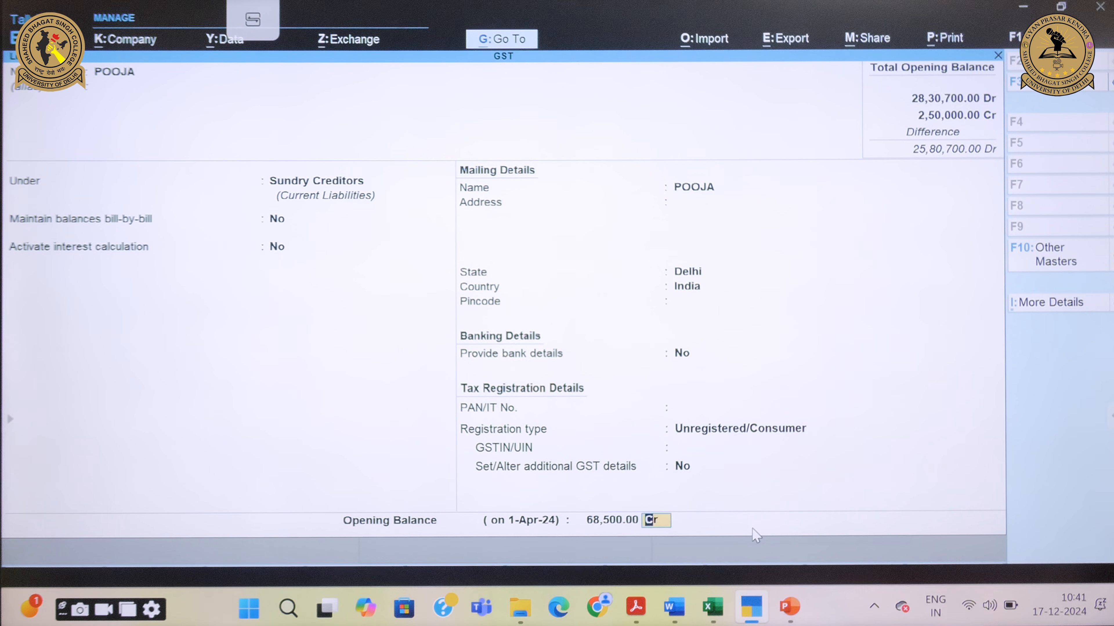
key(Return)
key(Return)
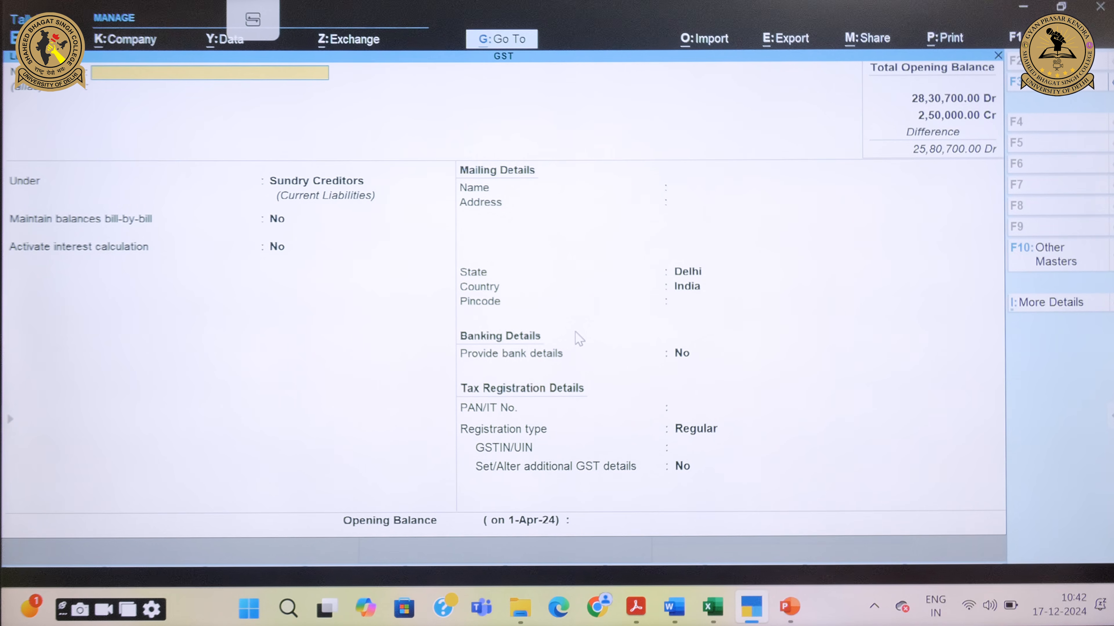
key(Escape)
key(y)
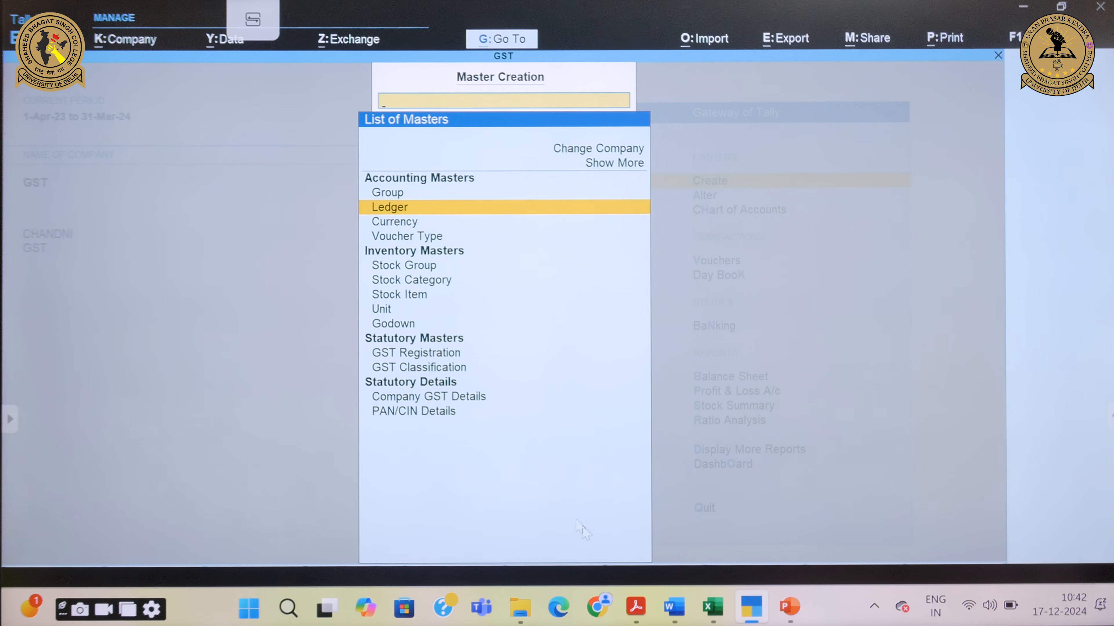
Step: Look up the opening balance sheet in the workbook PDF, and start Multi Create for ledgers from TallyPrime's Chart of Accounts under All Items
click(636, 606)
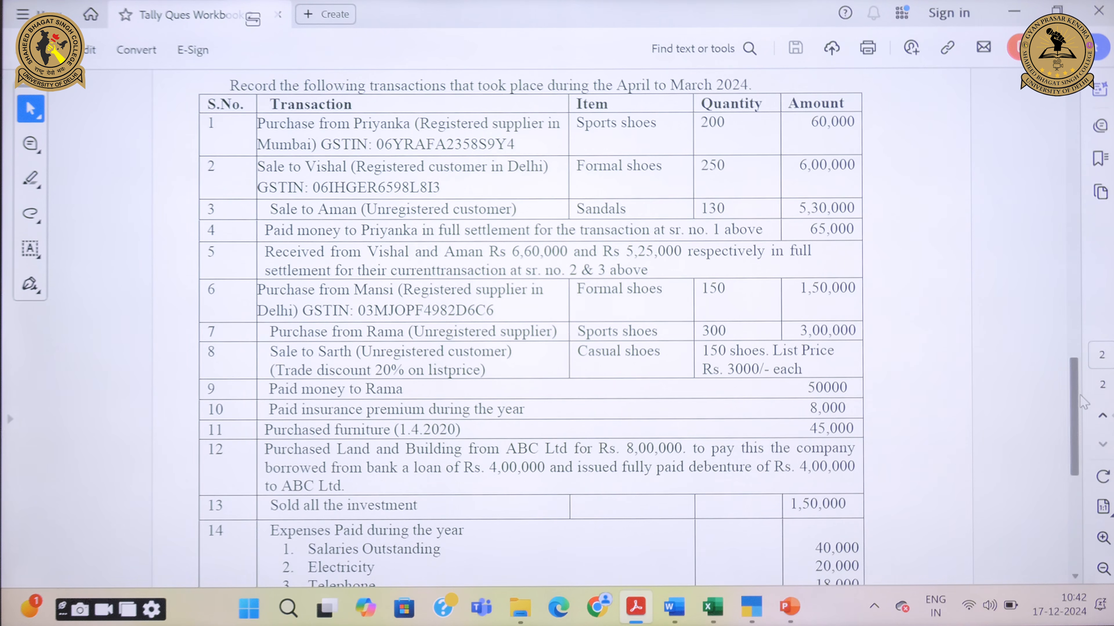
drag(1077, 401, 1080, 195)
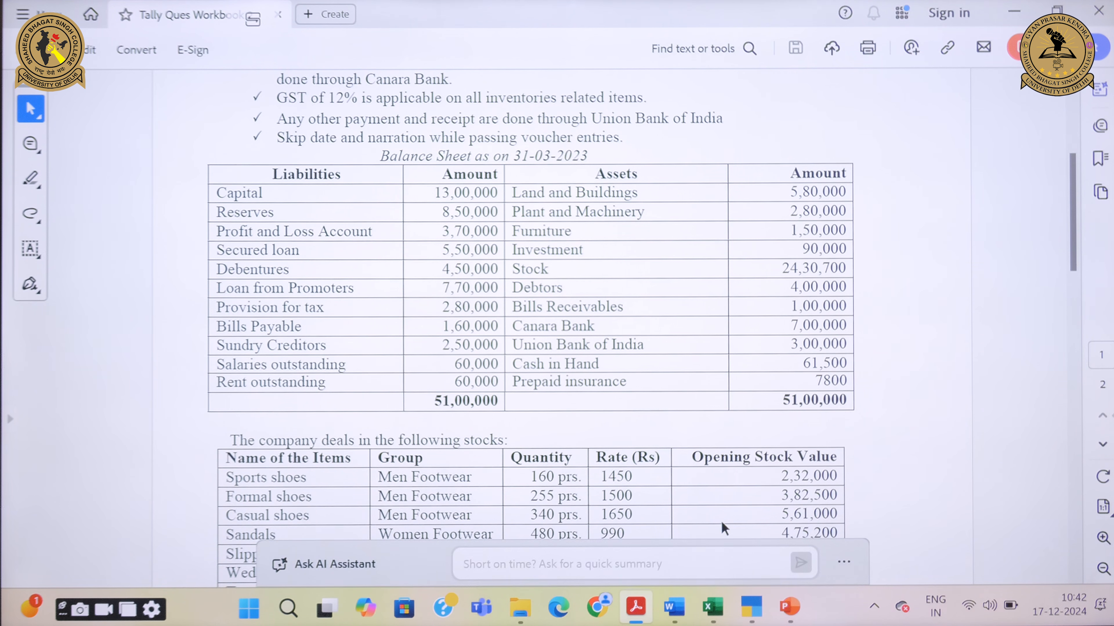
mouse_move(751, 607)
click(751, 512)
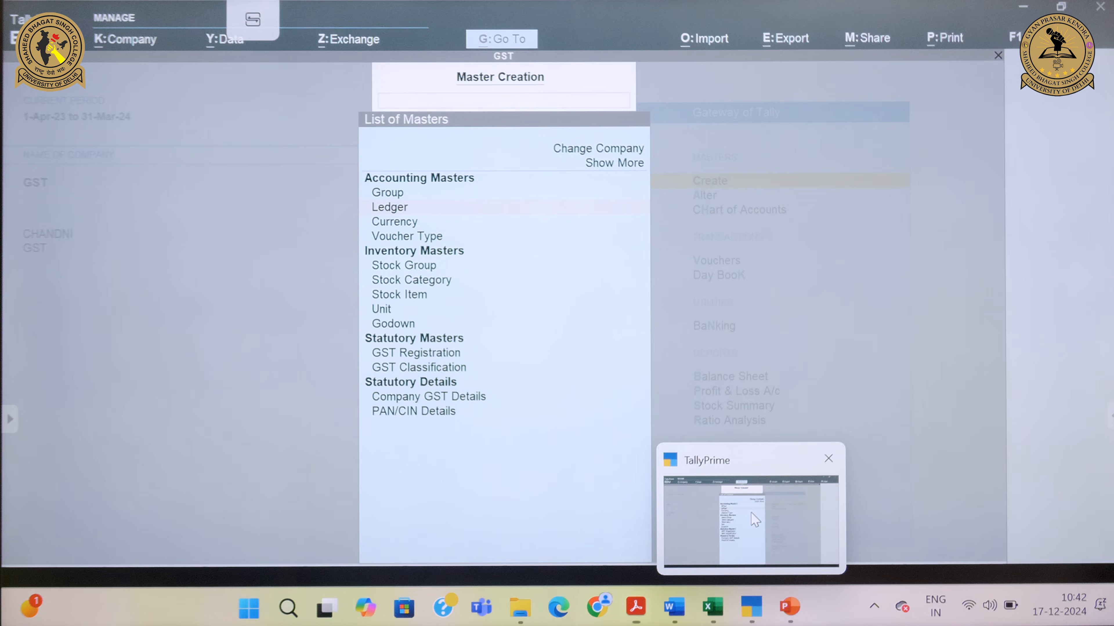
key(Escape)
key(Down)
key(Down)
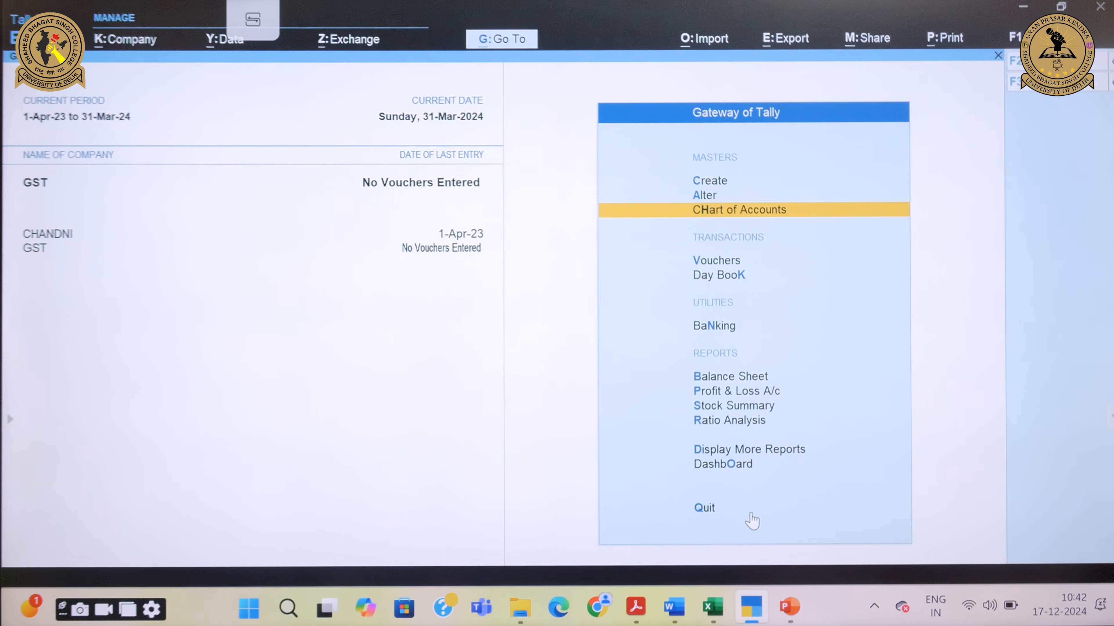
key(Return)
key(Return)
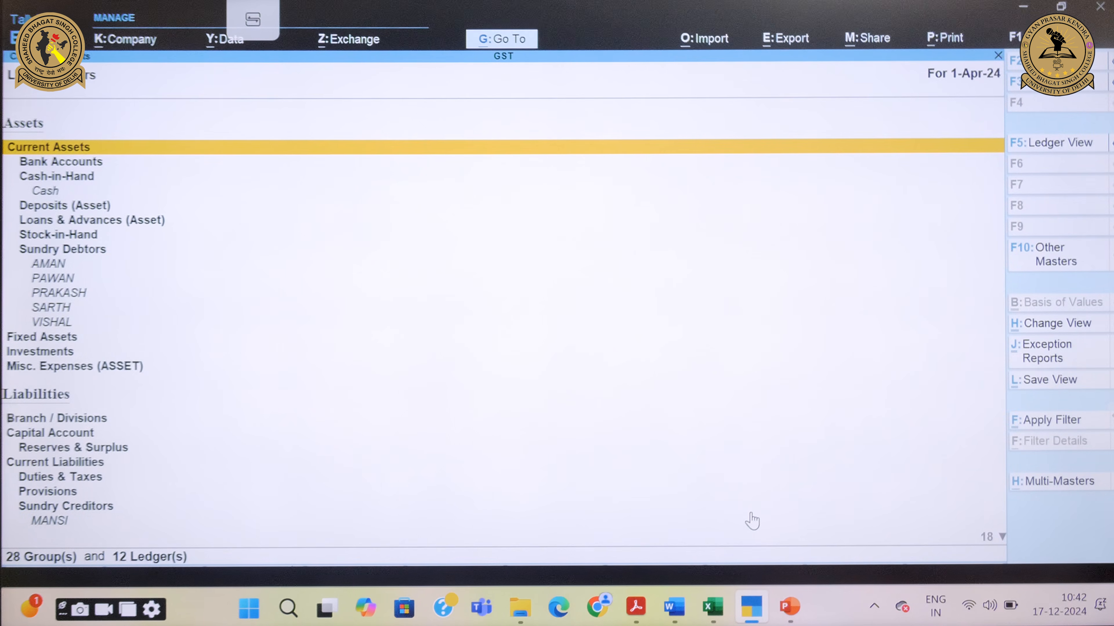
click(1039, 482)
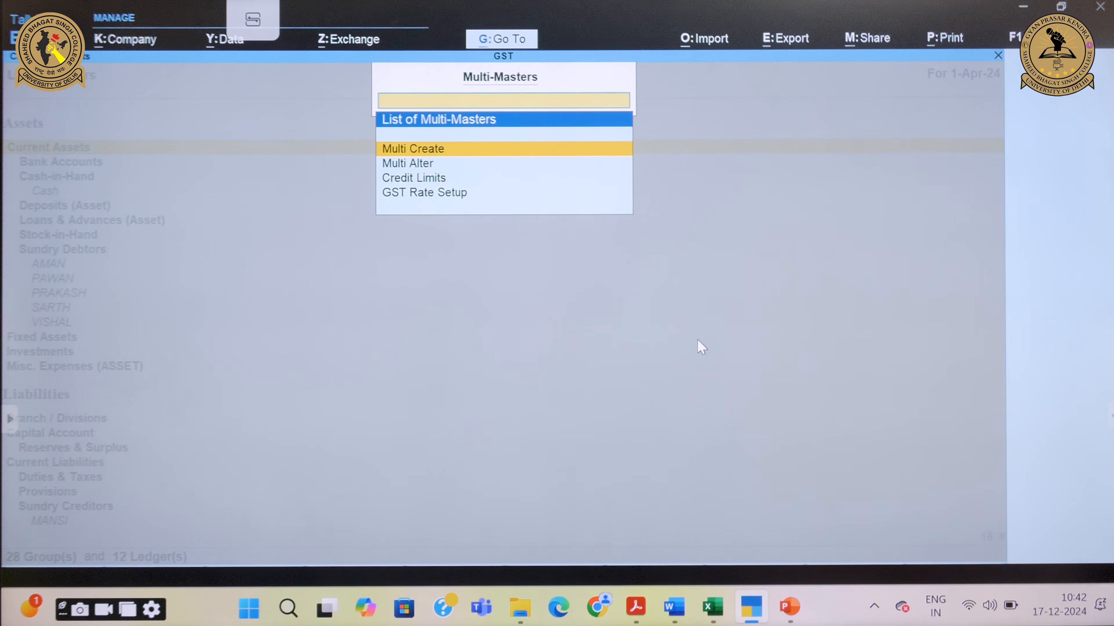
key(Return)
key(Return)
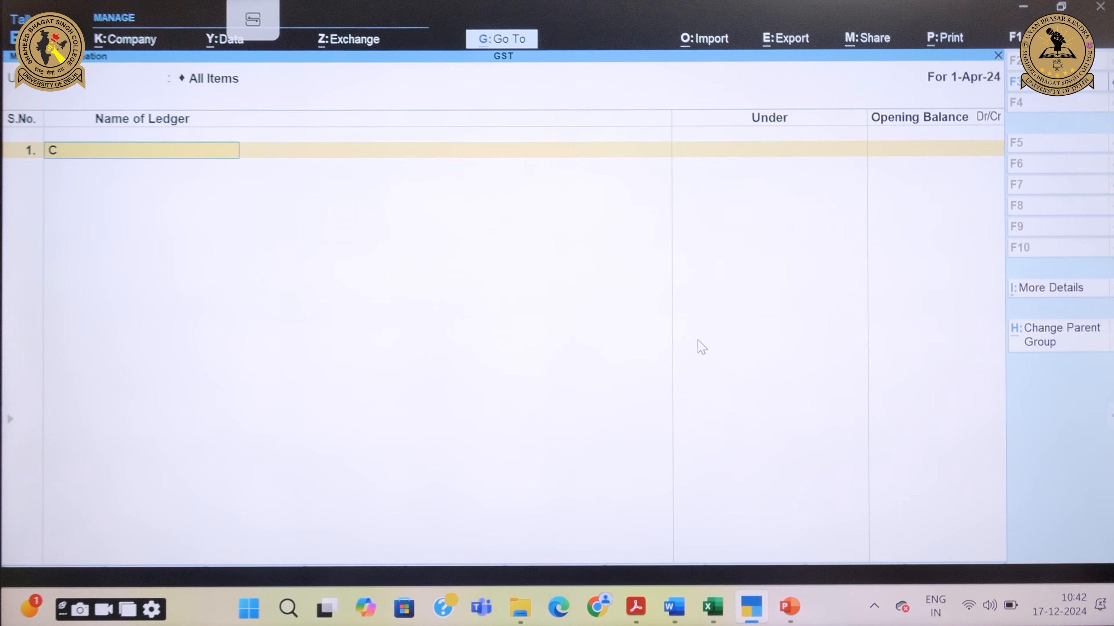
Step: Add the ledger CAPITAL under Capital Account with an opening balance of 13,00,000 Cr
text(CAPITAL)
key(Return)
text(CAP)
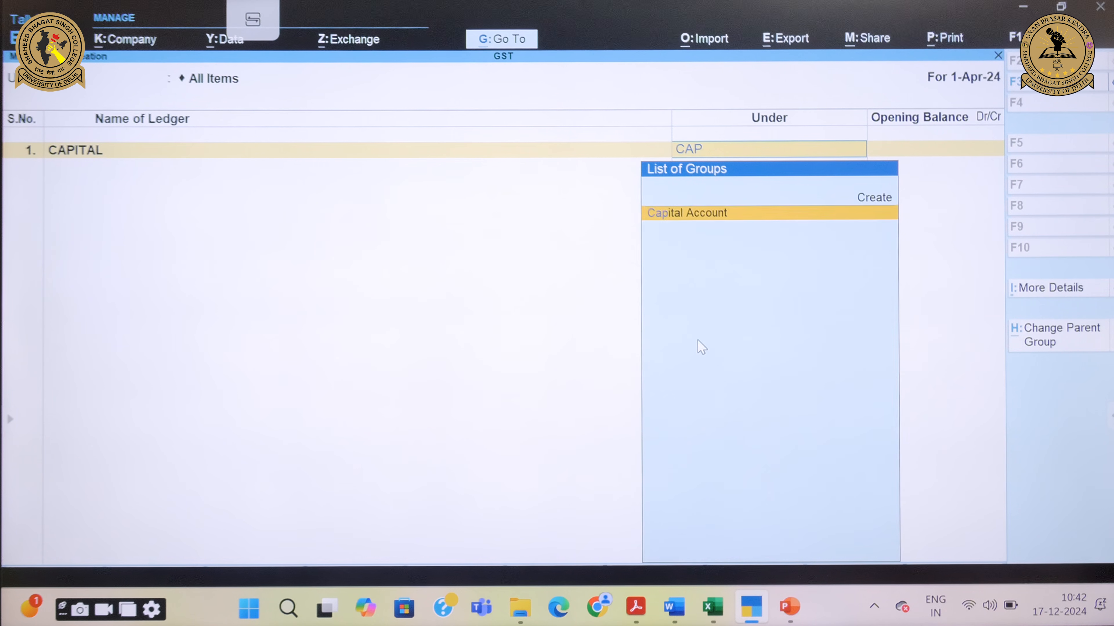
key(Return)
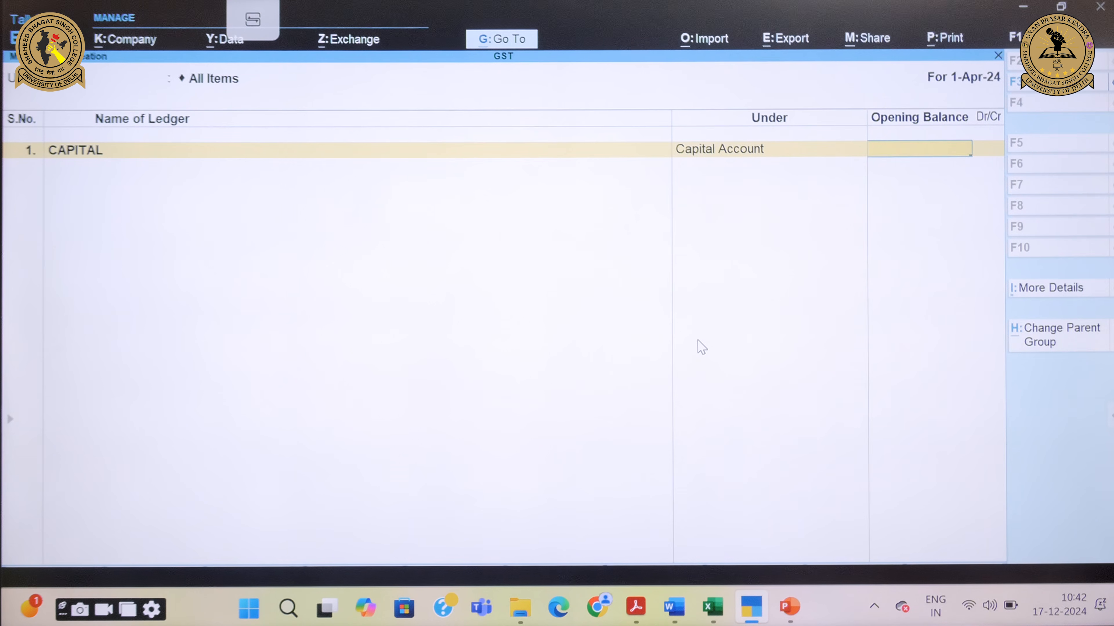
text(13,00,000)
key(Return)
key(Return)
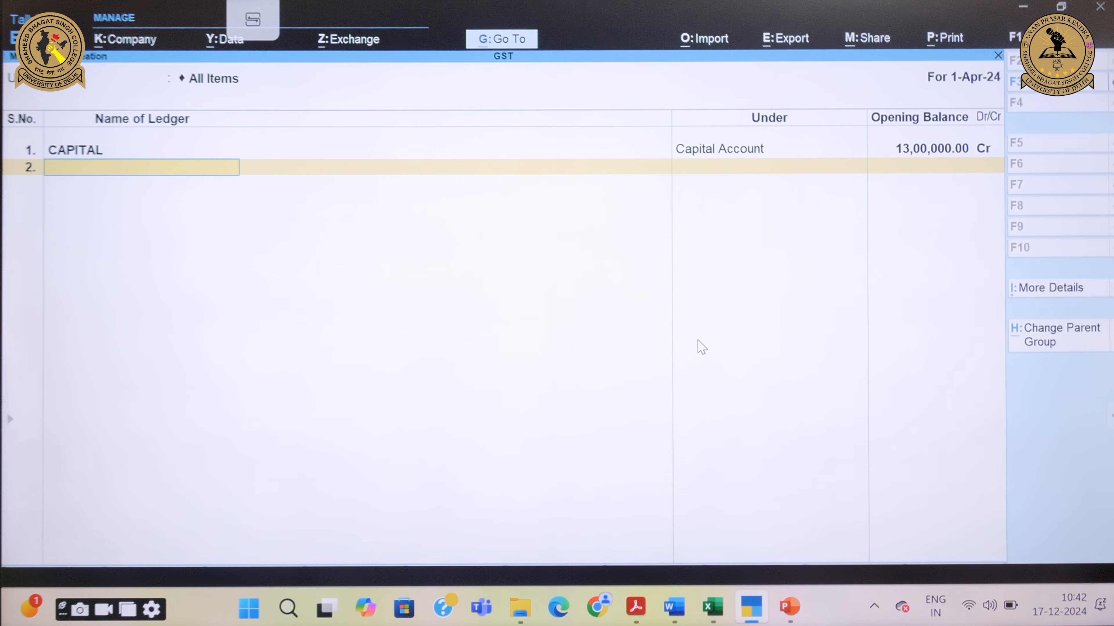
Step: Add the ledger RESERVES under Reserves & Surplus with an opening balance of 8,50,000 Cr
text(RESERVES)
key(Return)
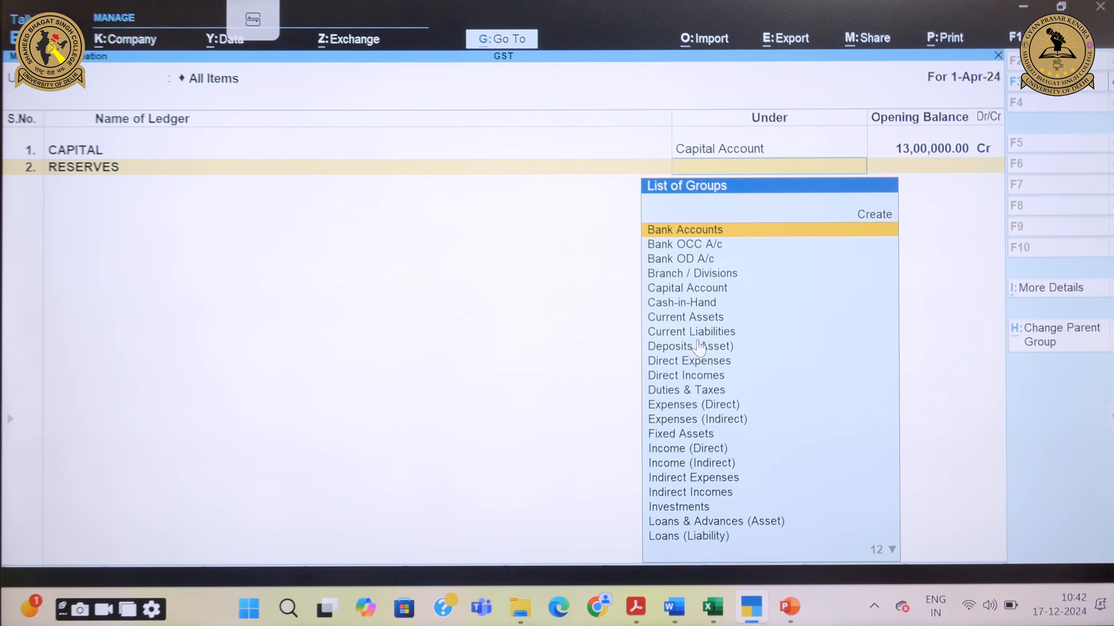
text(RE)
key(Return)
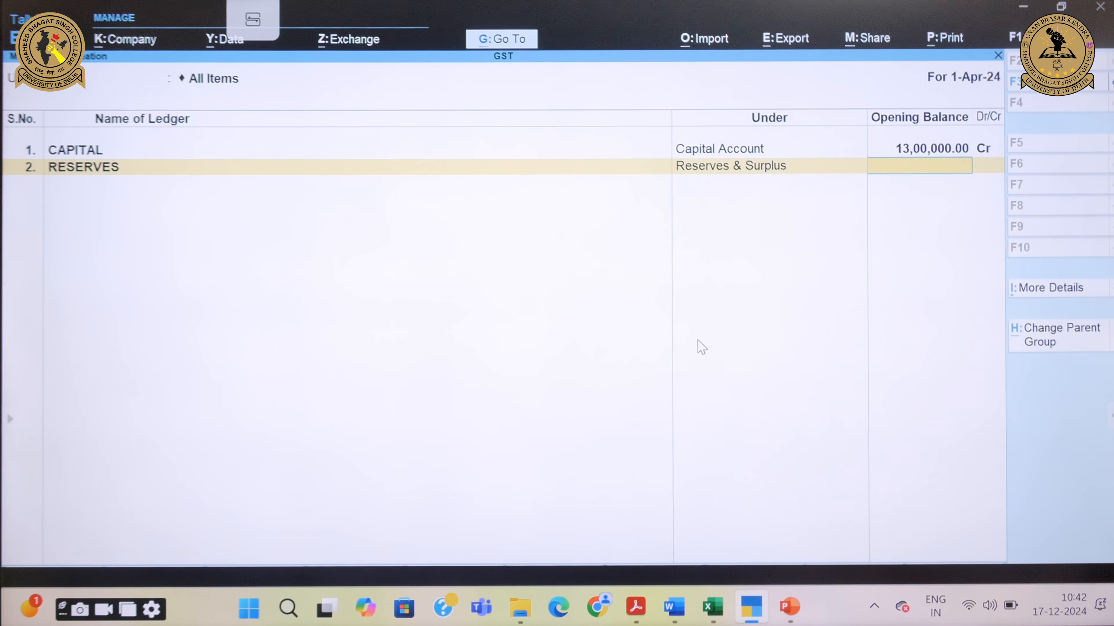
text(8,50,000)
key(Return)
key(Return)
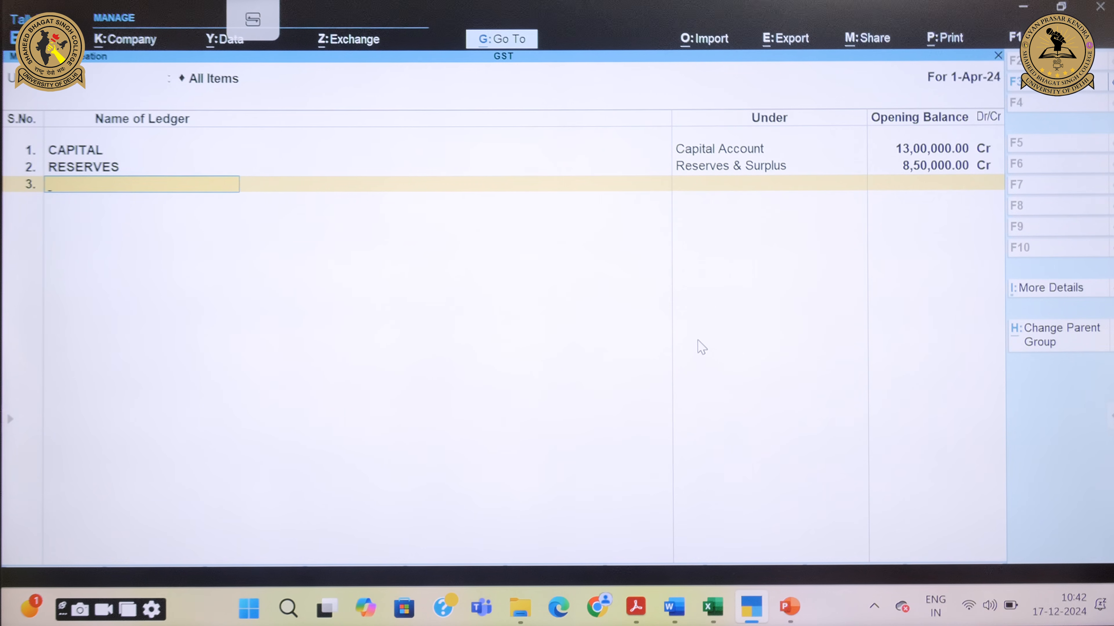
Step: Add the ledger SECURED LOAN under Secured Loans with an opening balance of 5,50,000 Cr
text(SECURED LOAN)
key(Return)
text(SE)
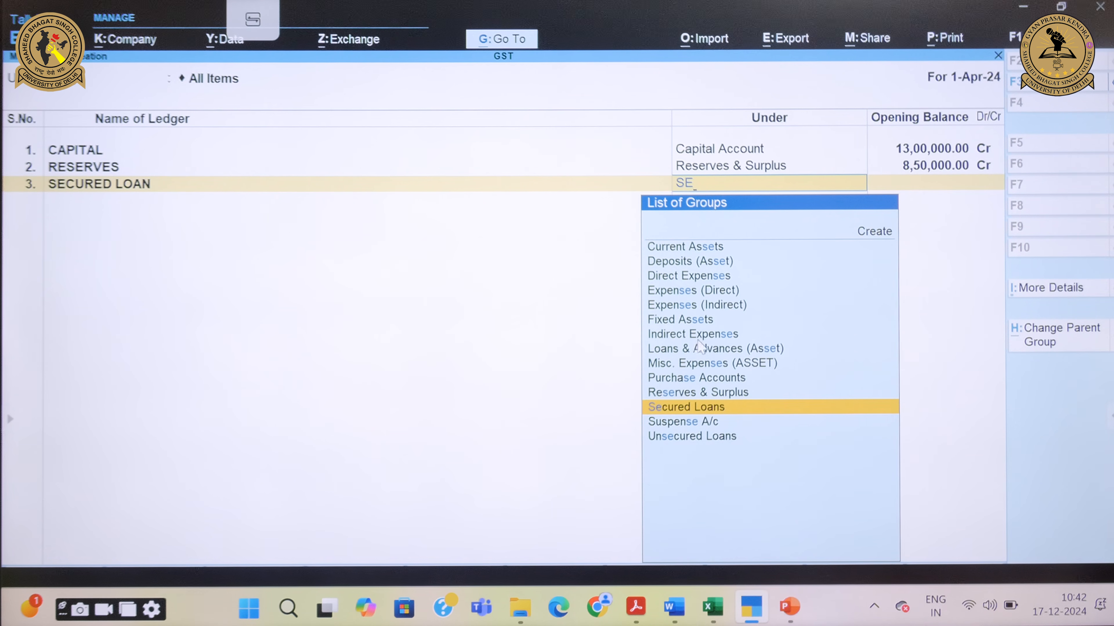
key(Return)
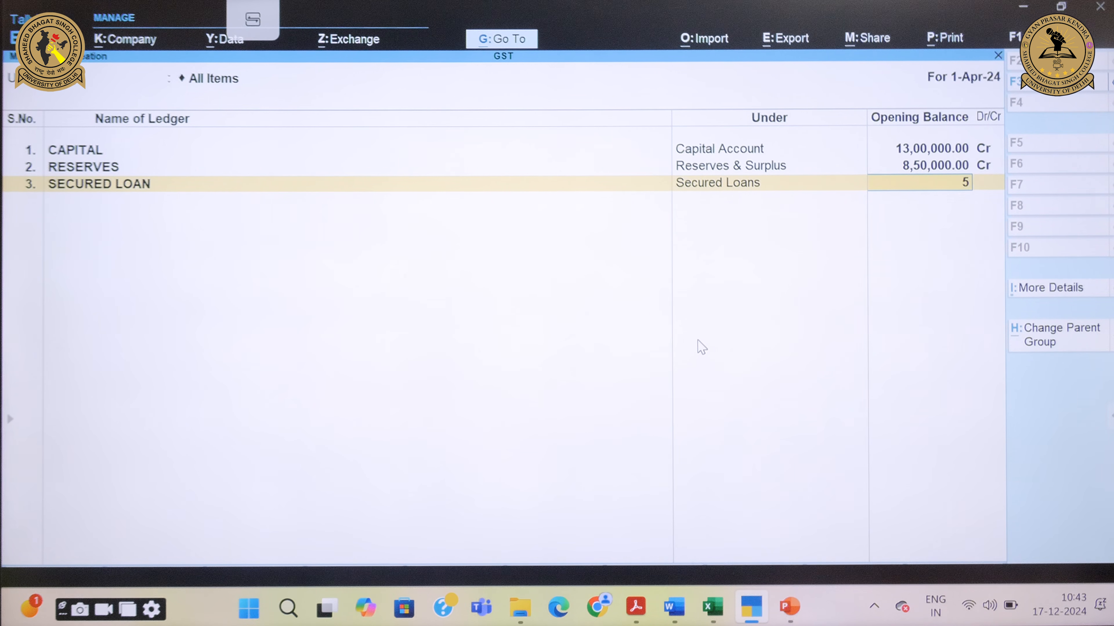
text(5,50,00)
text(000)
key(Return)
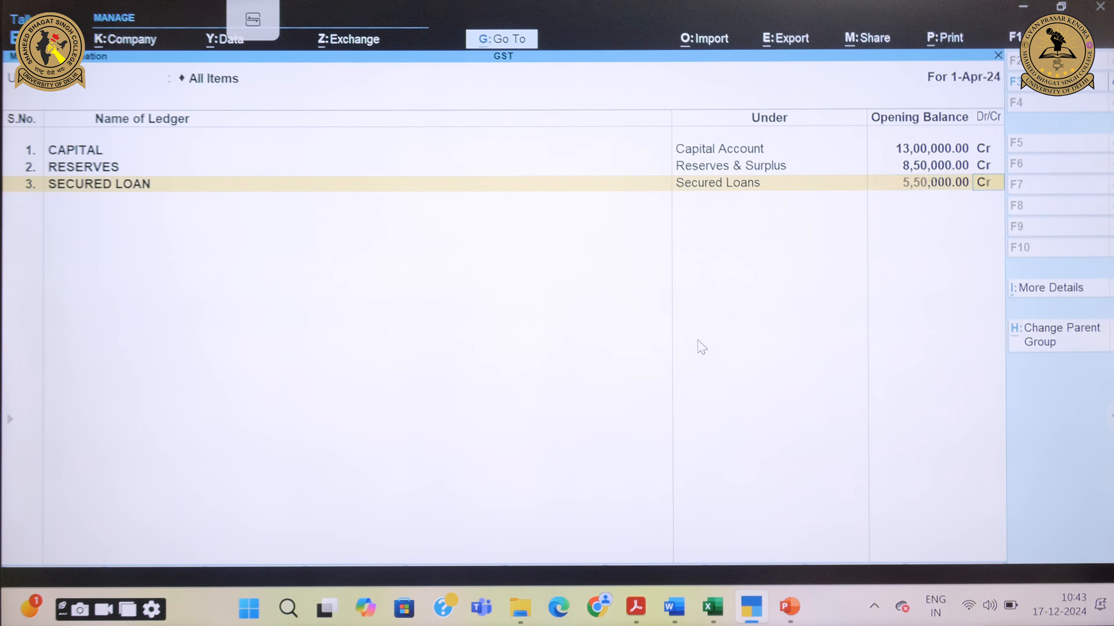
key(Return)
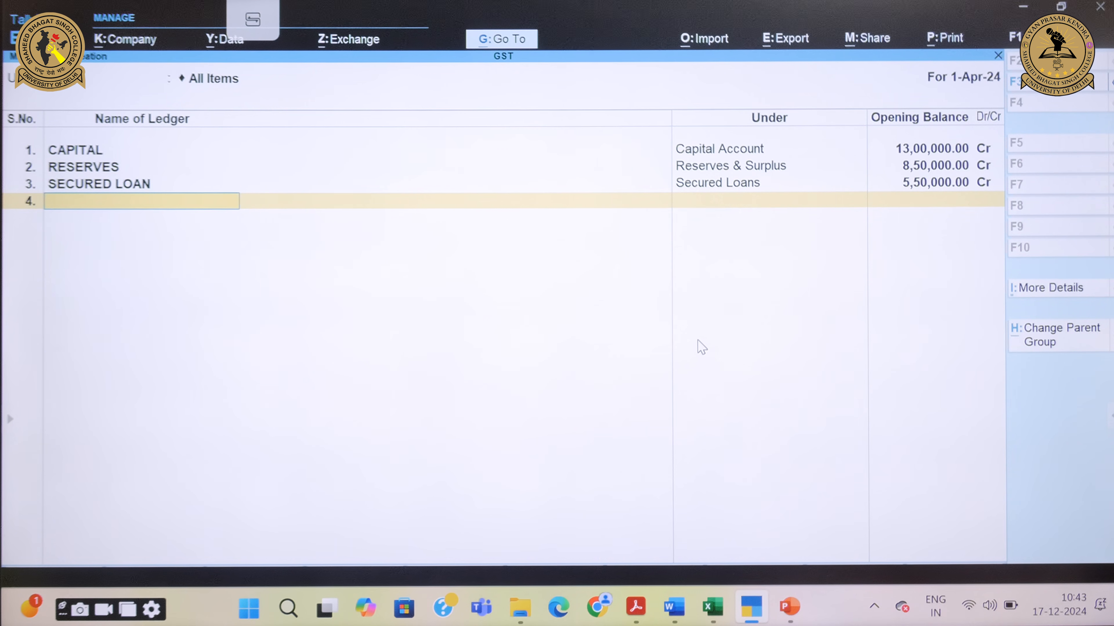
Step: Add the ledger DEBENTURES under Secured Loans with an opening balance of 4,50,000 Cr
text(DEBENTURES)
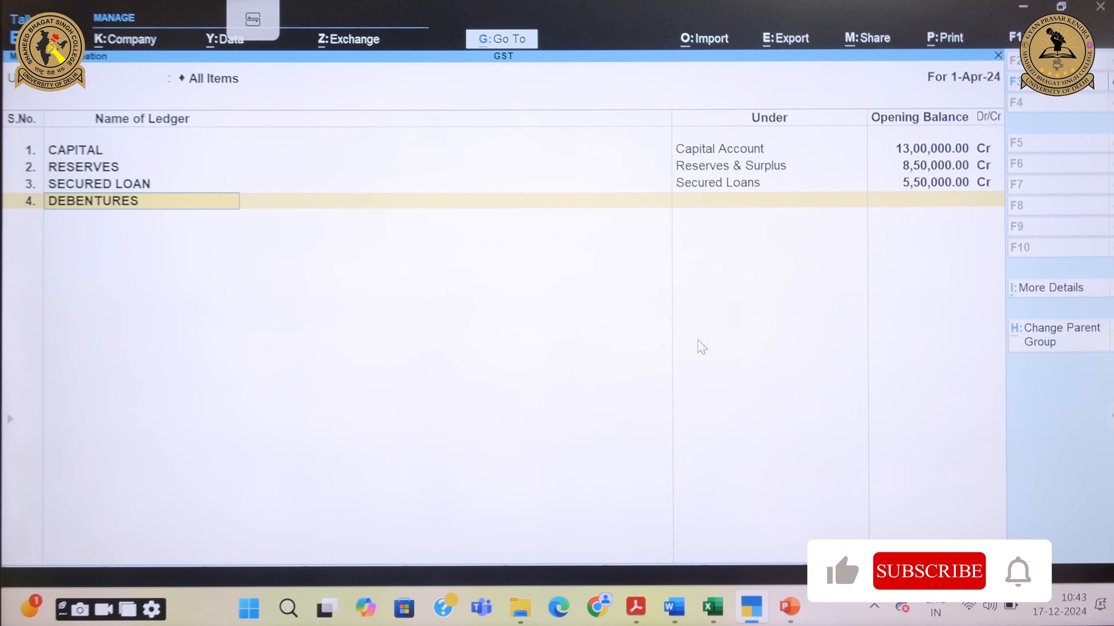
key(Return)
text(Se)
key(Return)
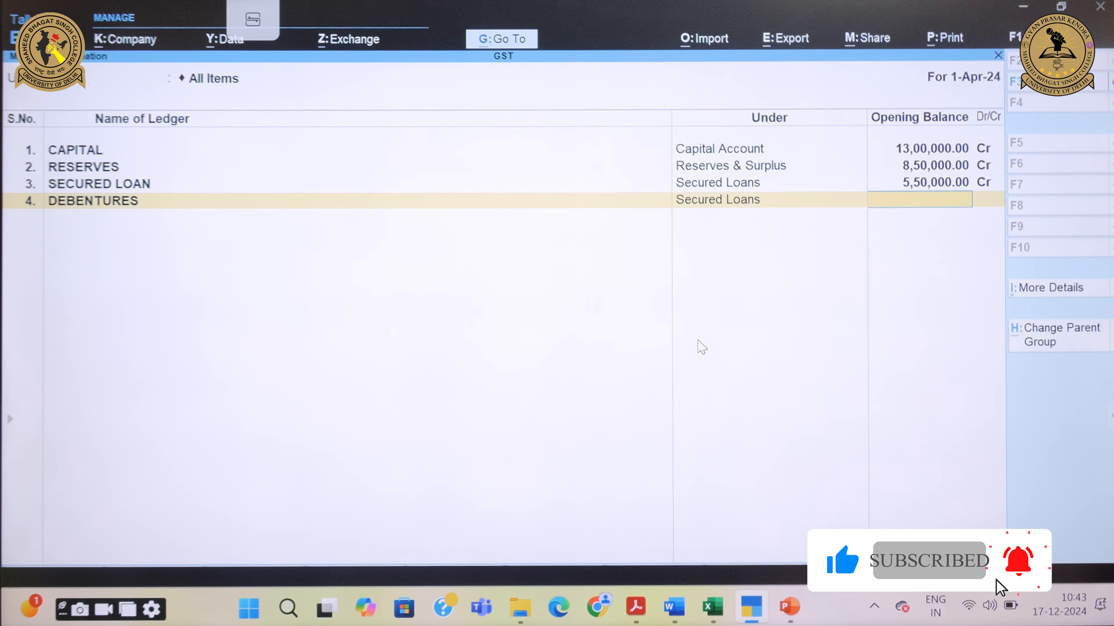
text(450000)
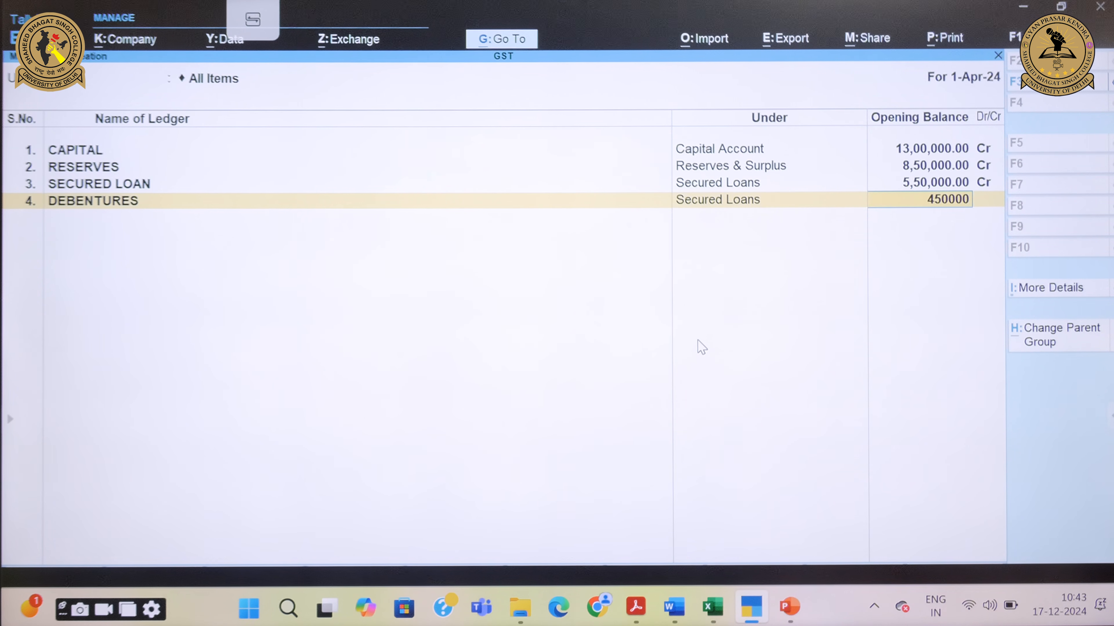
key(Return)
key(Return)
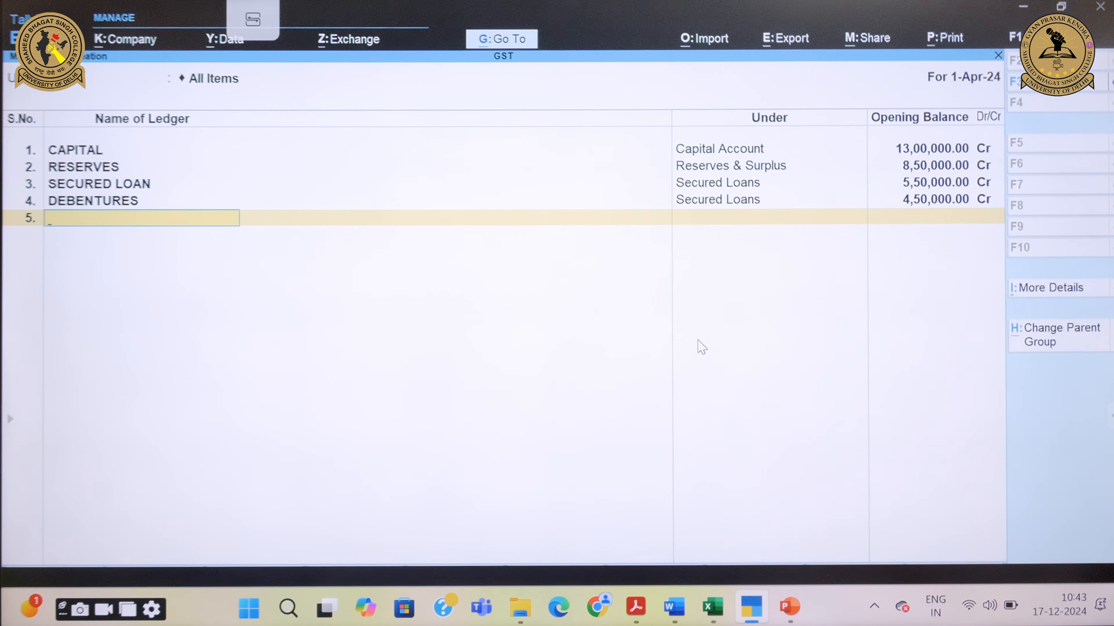
Step: Add the ledger LOAN FROM PROMOTERS under Loans (Liability) with an opening balance of 7,70,000 Cr
text(LOAN FROM PROMOT)
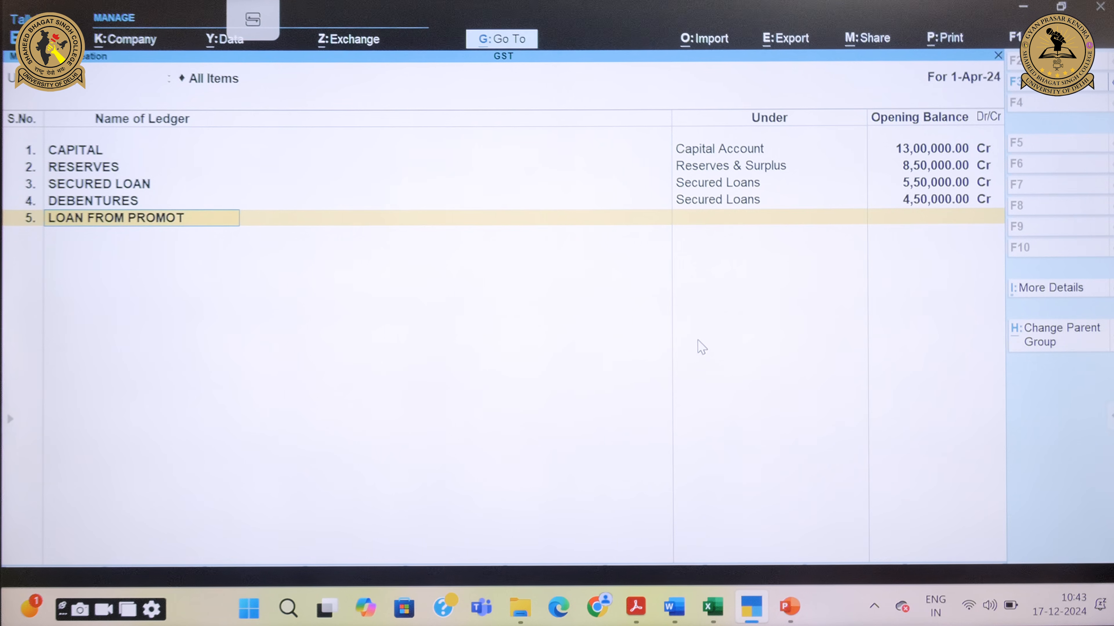
text(ERS)
key(Return)
text(LOA)
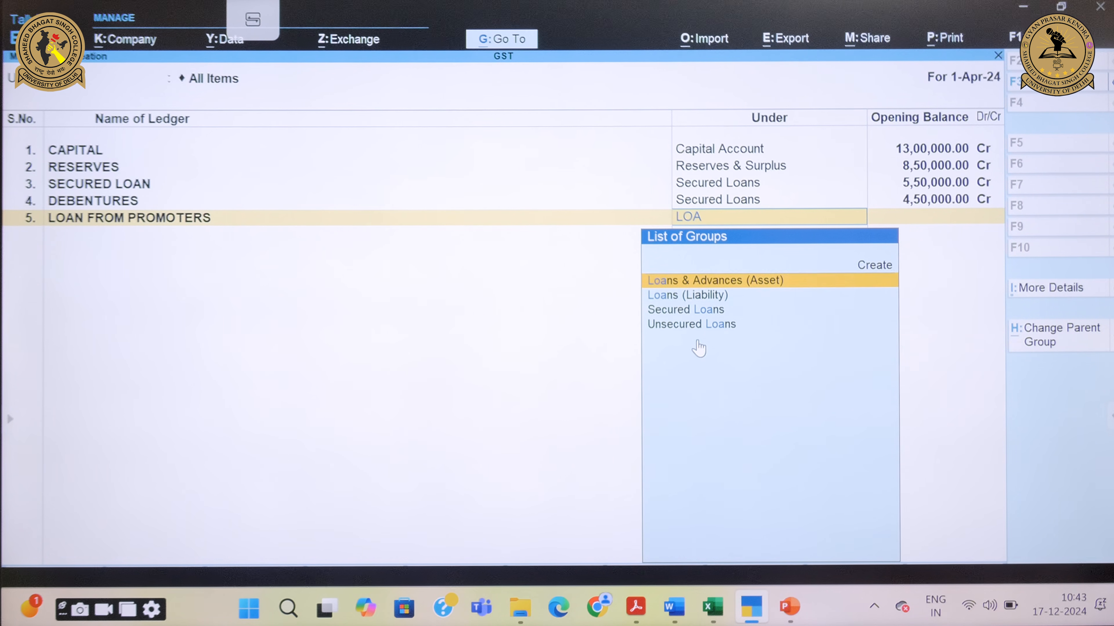
key(Down)
key(Return)
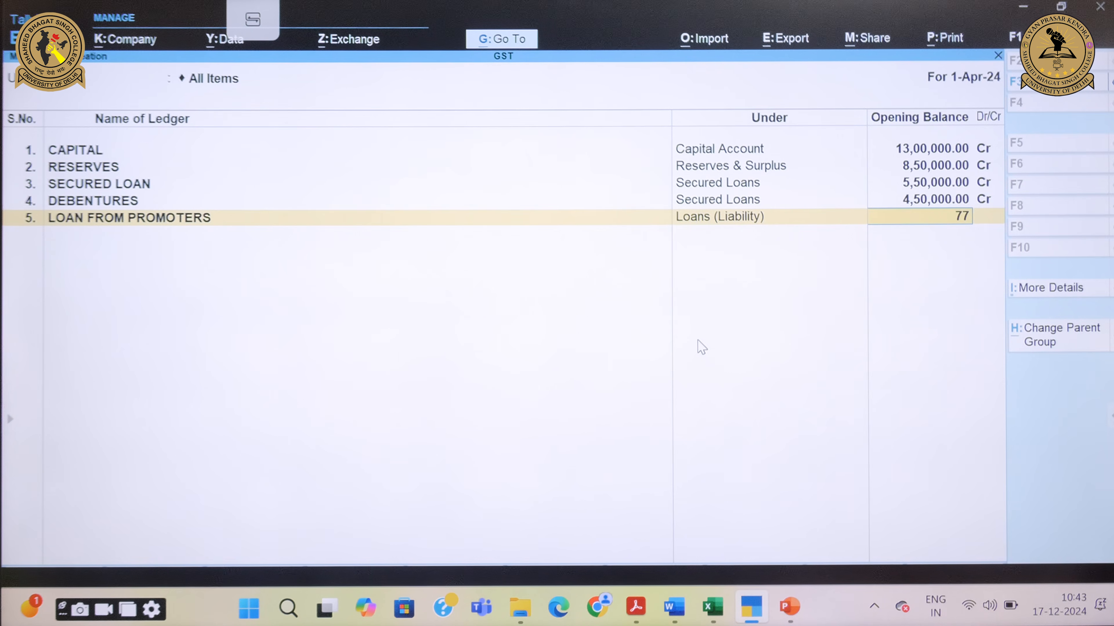
text(777)
key(BackSpace)
text(0000)
key(Return)
key(Return)
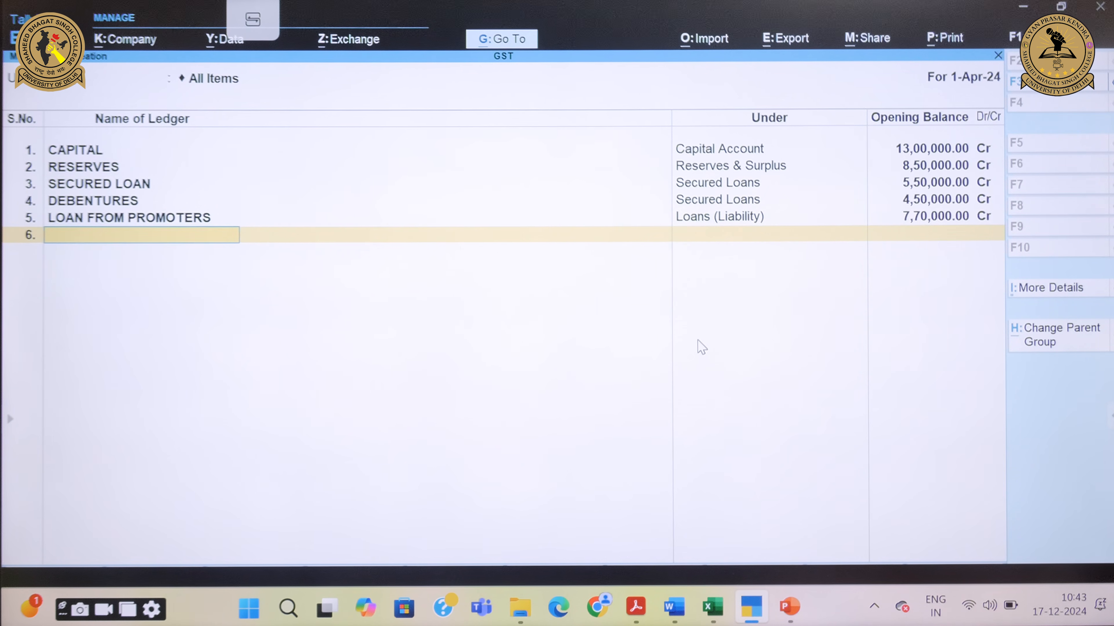
Step: Add the ledger PROV FOR TAC under Provisions with an opening balance of 2,80,000 Cr
text(PROV FOR)
text(pro)
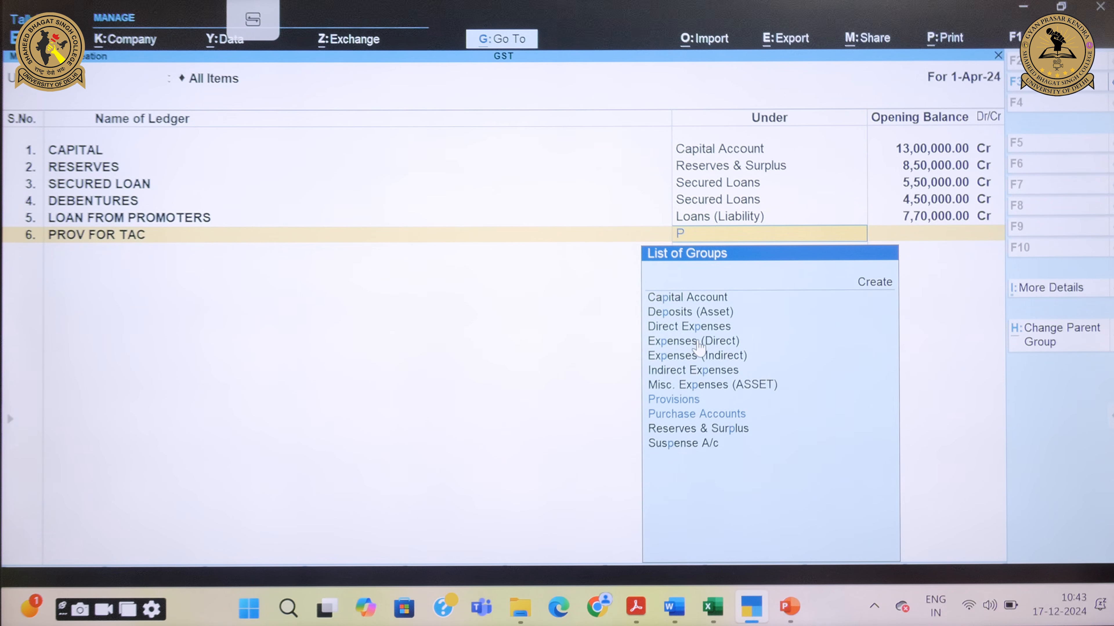
key(Return)
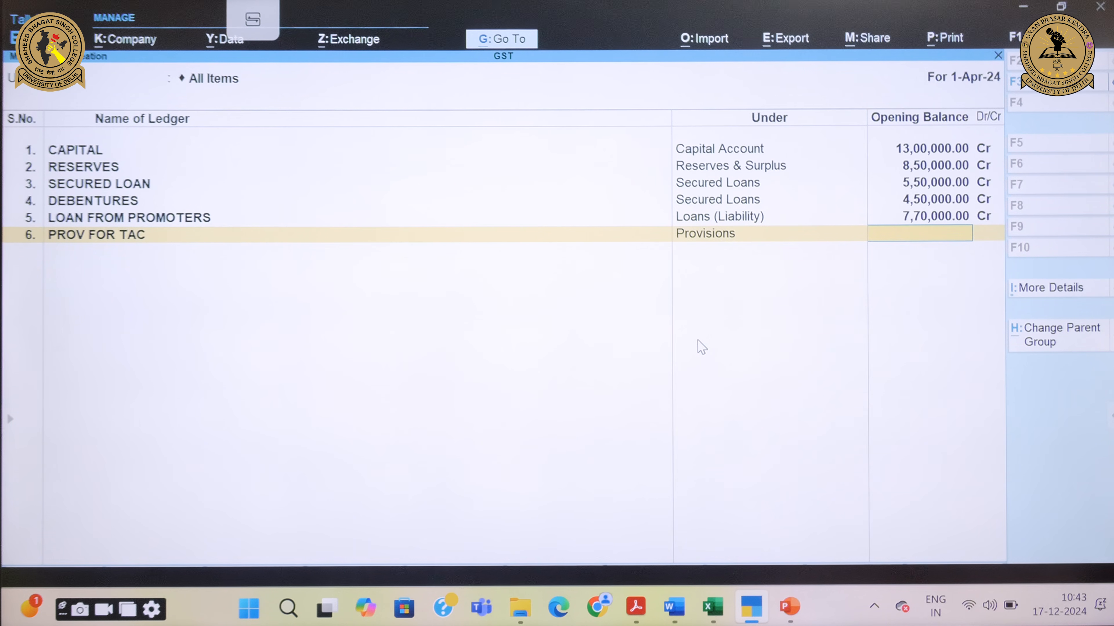
text(2,80,0)
text(0000)
key(Return)
key(Return)
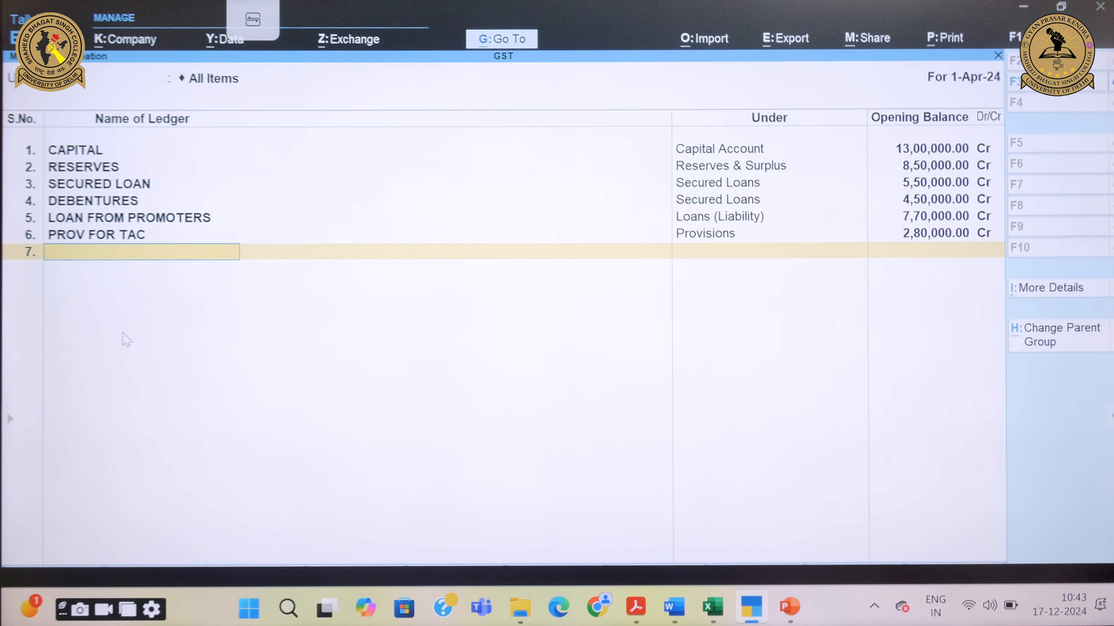
Step: Correct the name of the sixth ledger, under Provisions, to PROV FOR TAX
click(145, 236)
key(BackSpace)
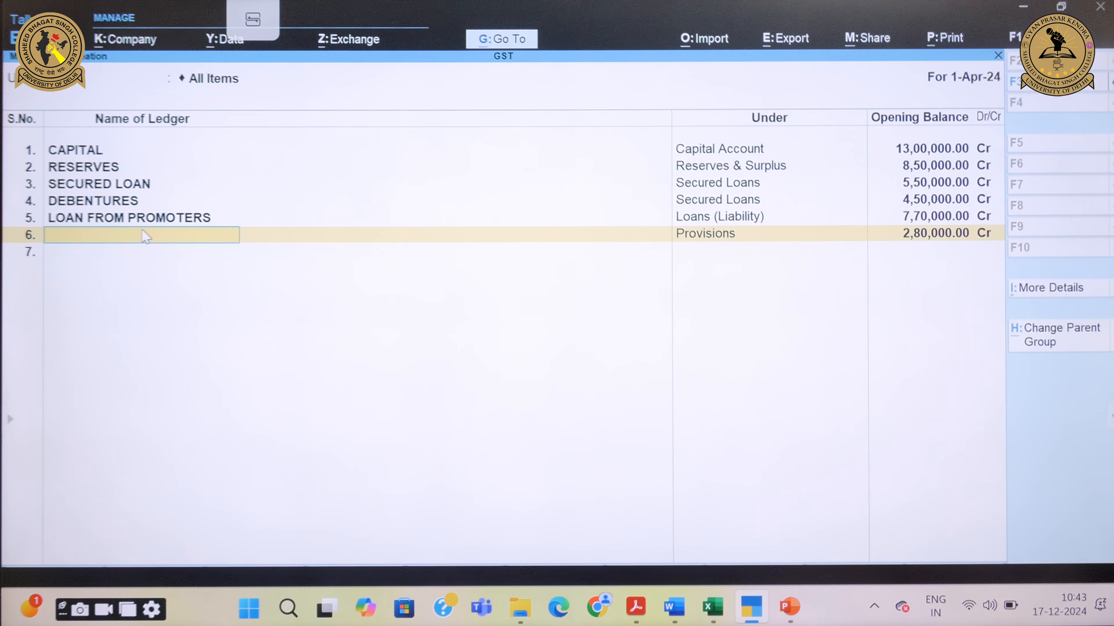
text(PROV FOR TAX)
key(Return)
key(Return)
key(Return)
key(Return)
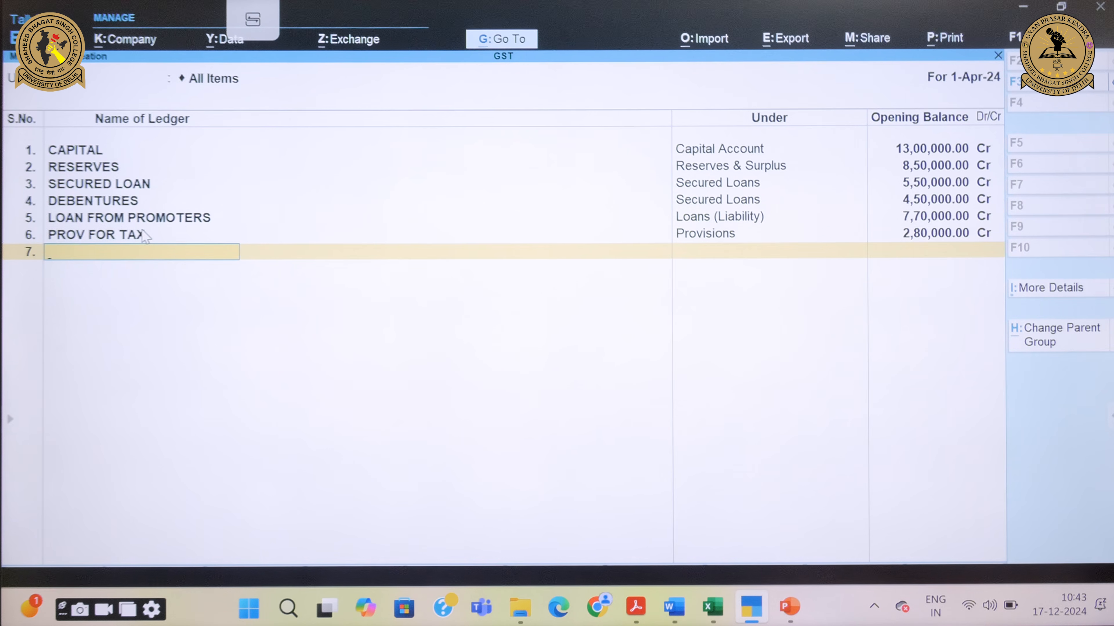
Step: Add the ledger BP under Current Liabilities with an opening balance of 1,60,000 Cr
text(BP)
key(Return)
text(CUR)
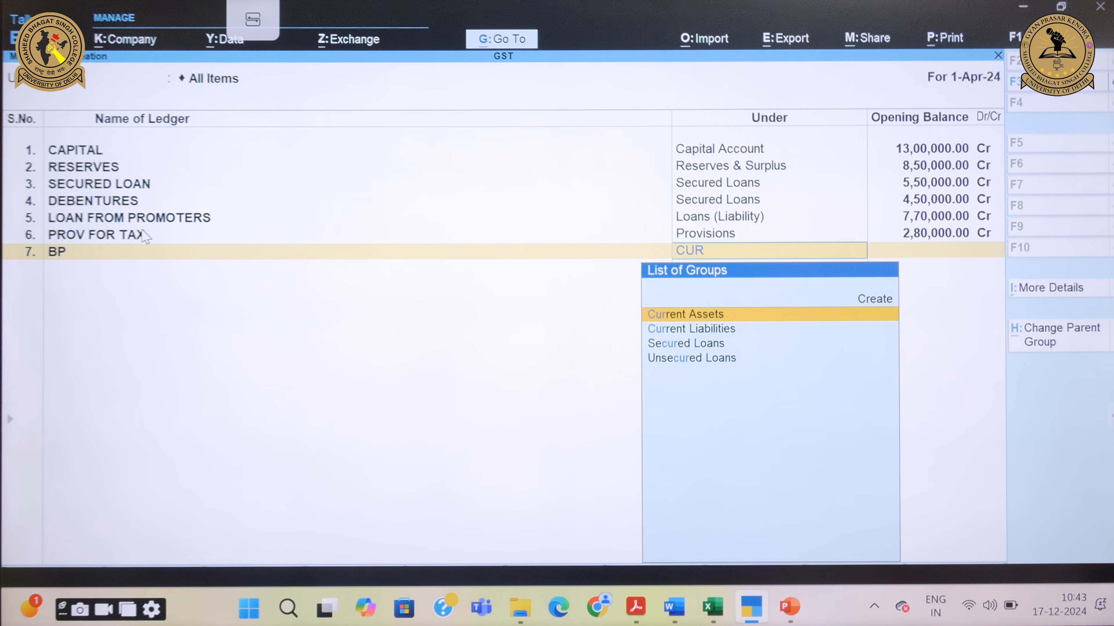
key(Down)
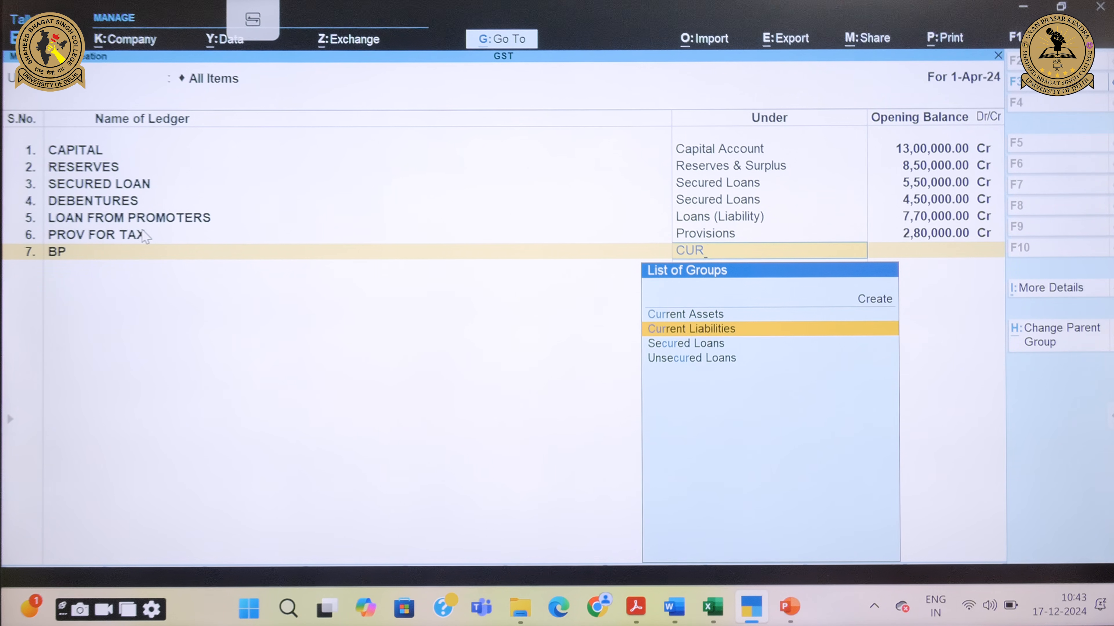
key(Return)
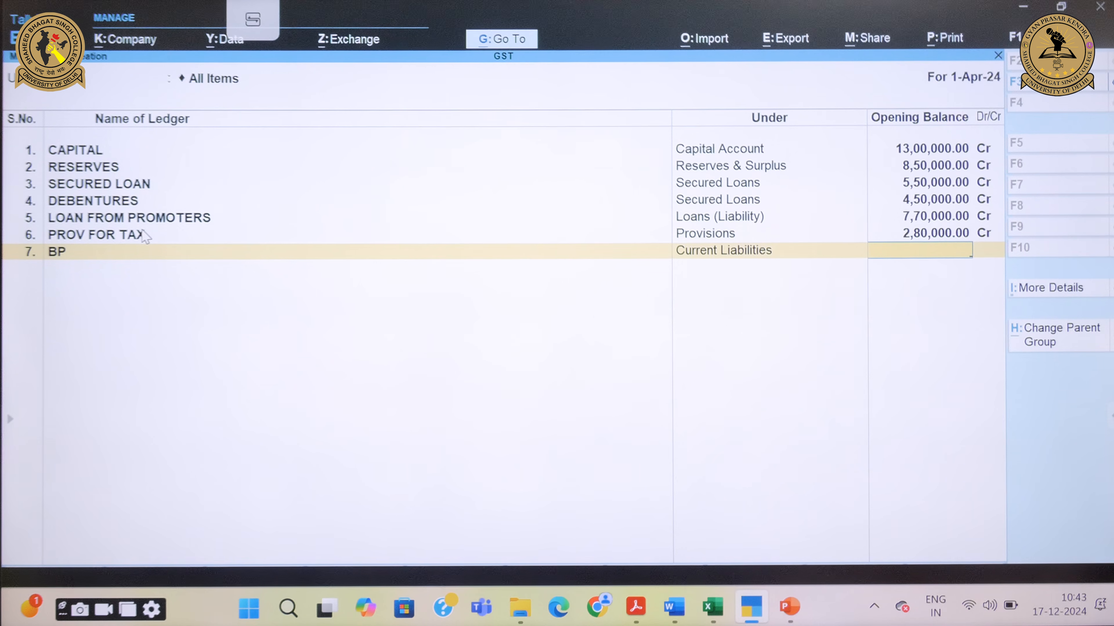
text(1,60,000)
key(Return)
key(Return)
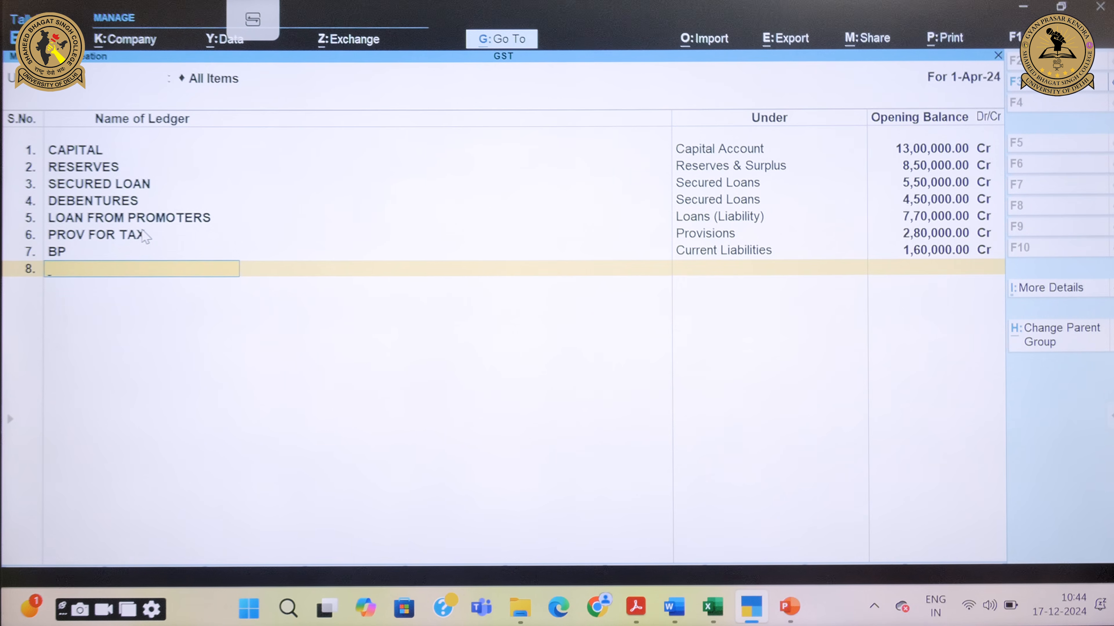
Step: Add the ledger SAL O/S under Current Liabilities with an opening balance of 60,000 Cr
text(SAL O/S)
key(Return)
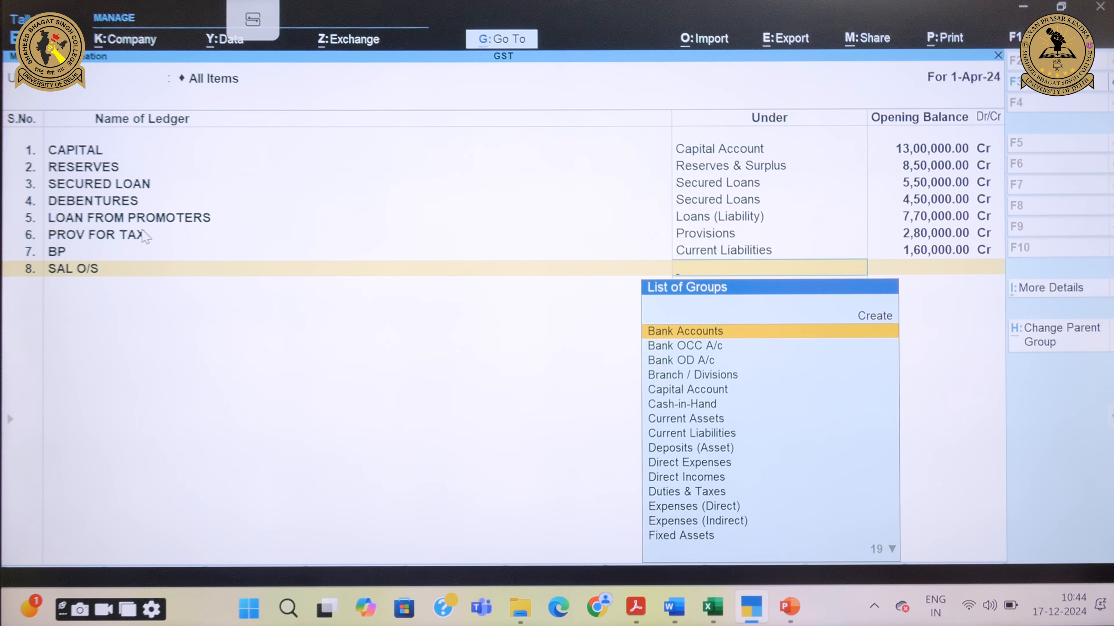
text(CUR)
key(Down)
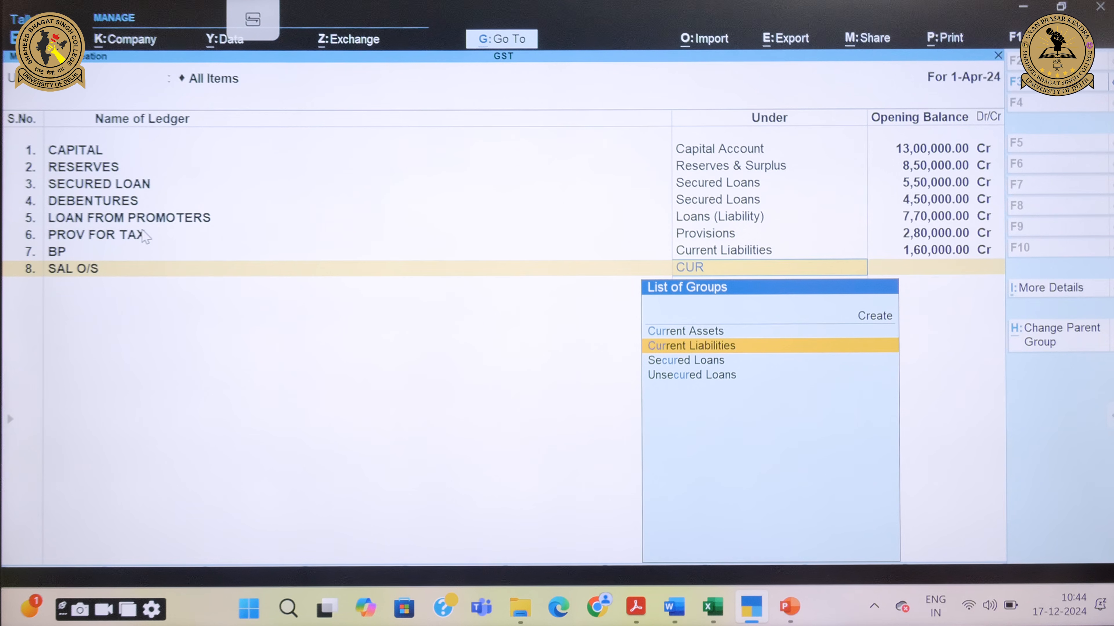
key(Return)
text(60000)
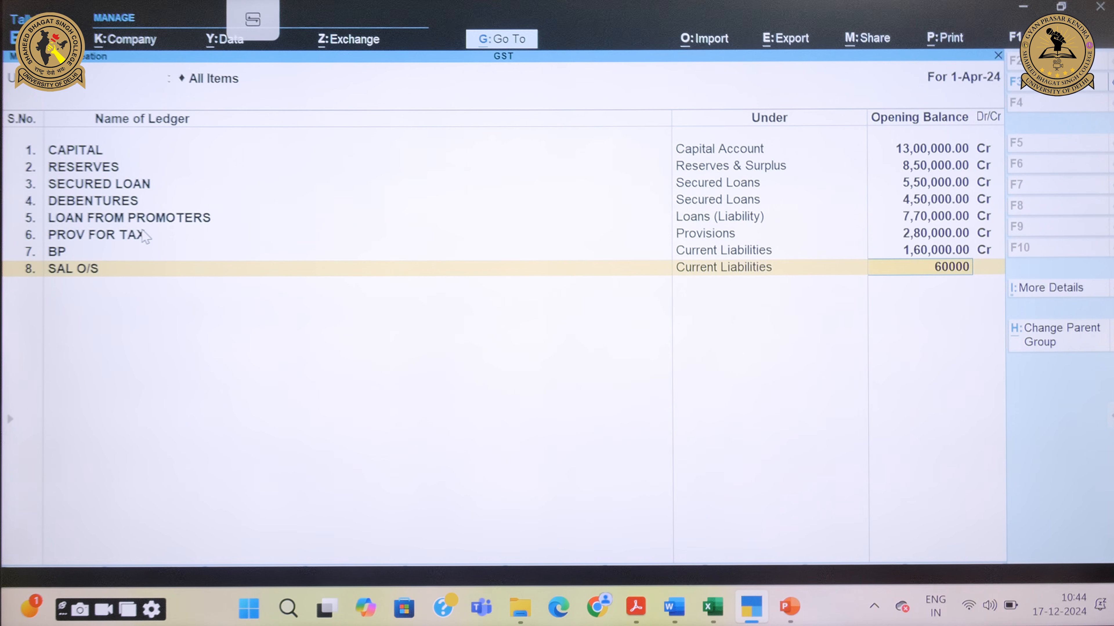
key(Return)
key(Return)
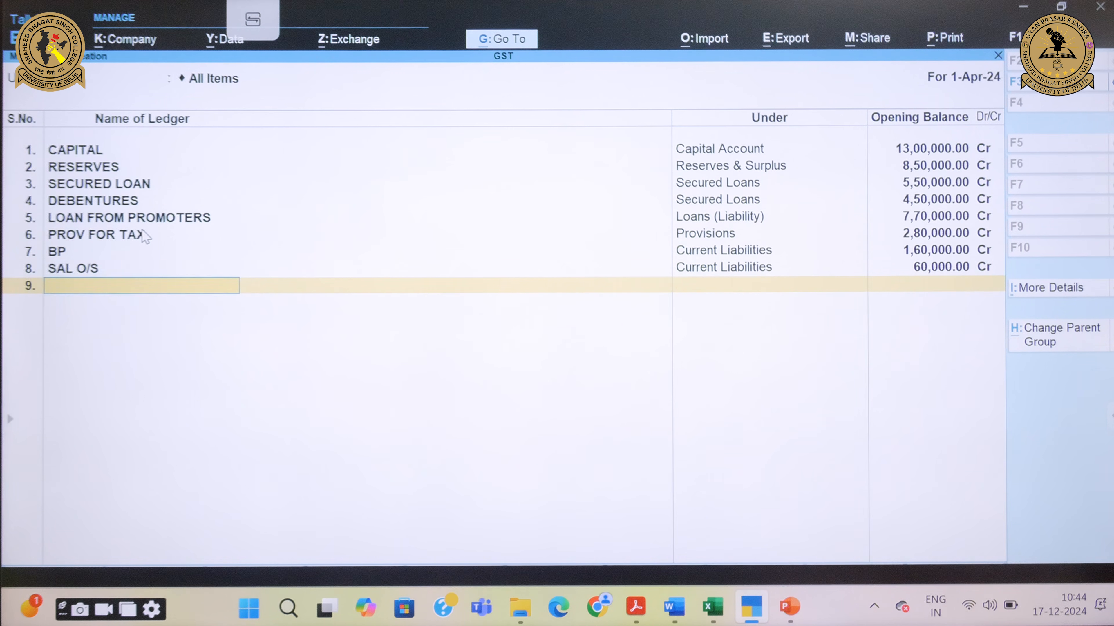
Step: Add the ledger RENT O/S under Current Liabilities with an opening balance of 60,000 Cr
text(RENT O/S)
key(Return)
text(Cu)
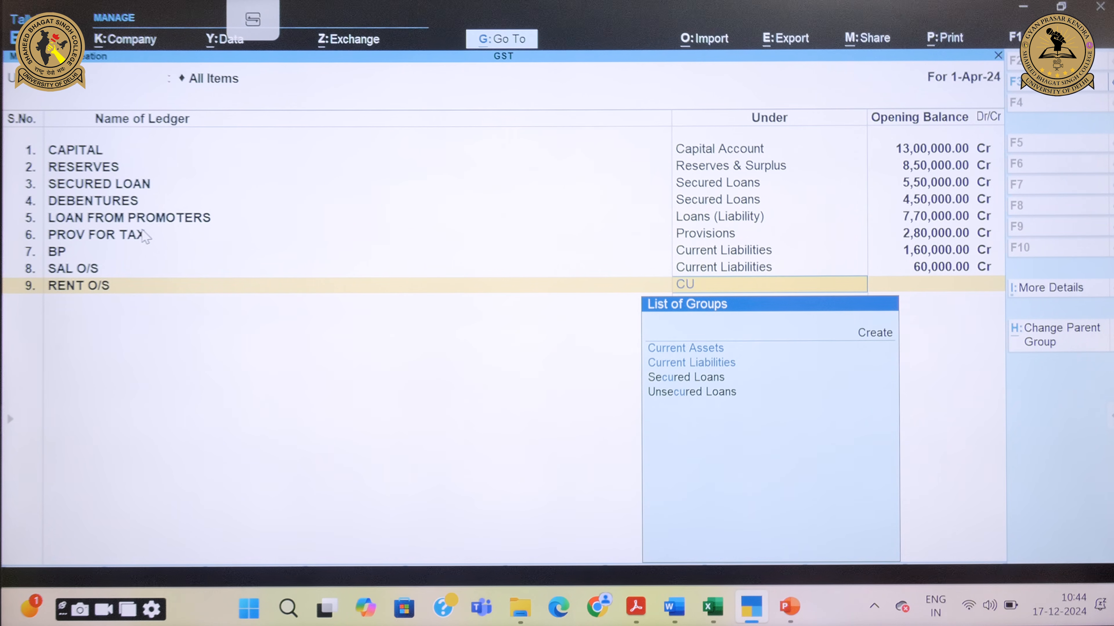
key(Down)
key(Return)
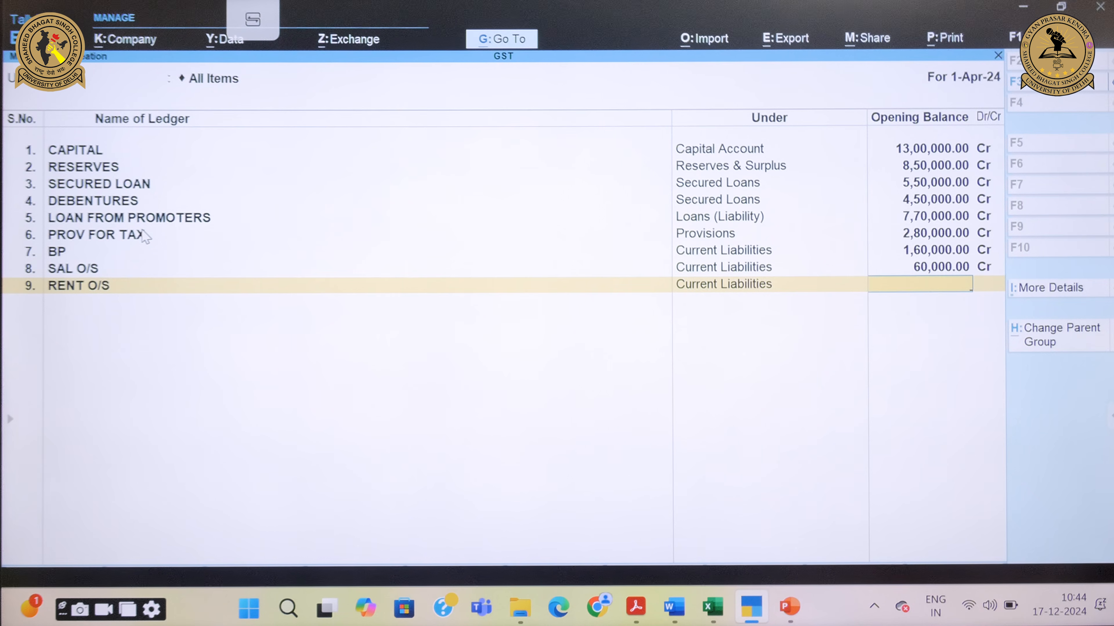
text(60000)
key(Return)
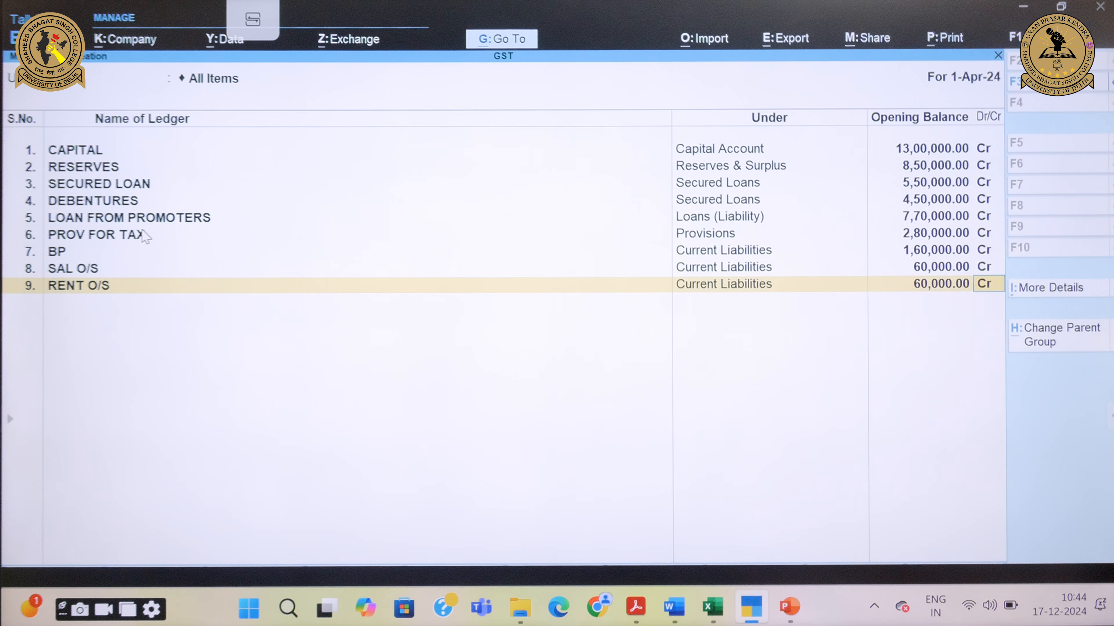
key(Return)
Step: Enter a tenth ledger named L & B F and place it under Fixed Assets
text(L)
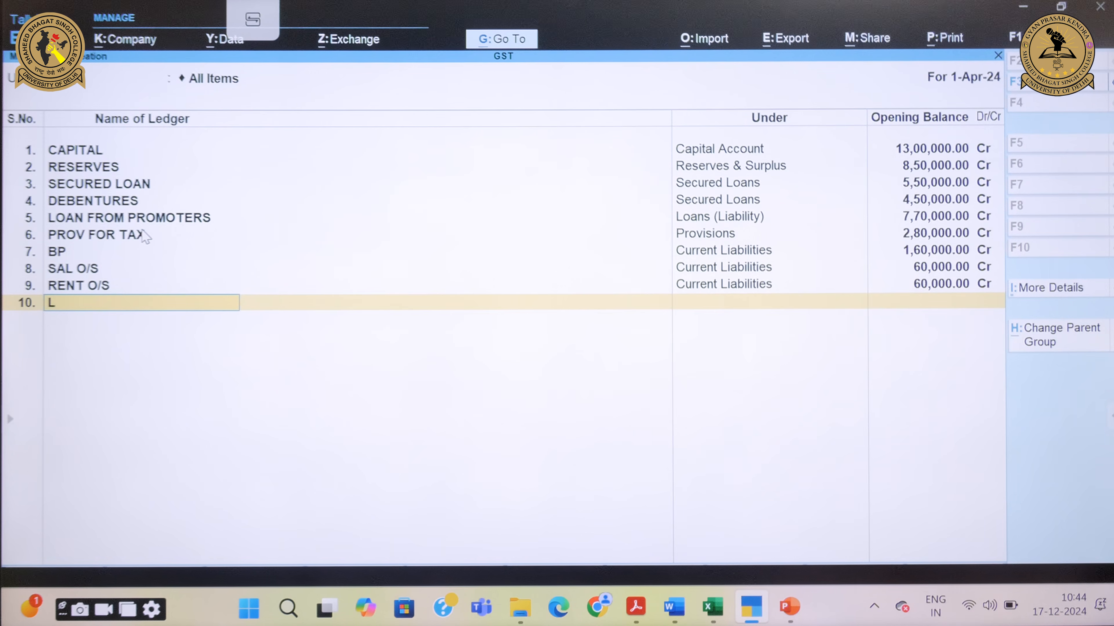
text( 7)
key(BackSpace)
text(& B F)
key(Return)
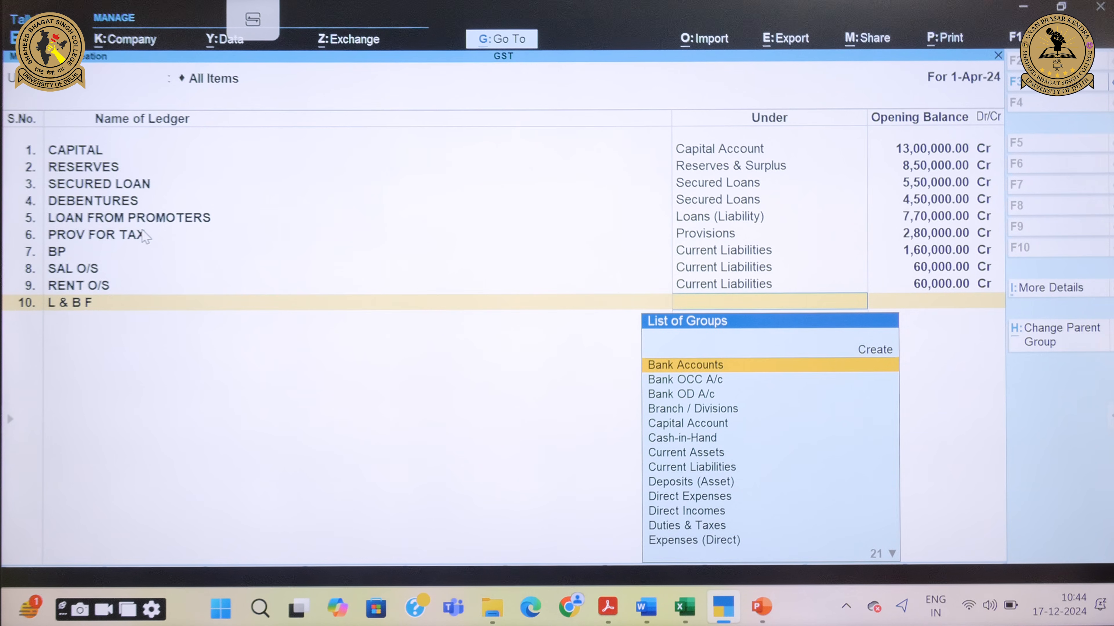
text(f)
key(Return)
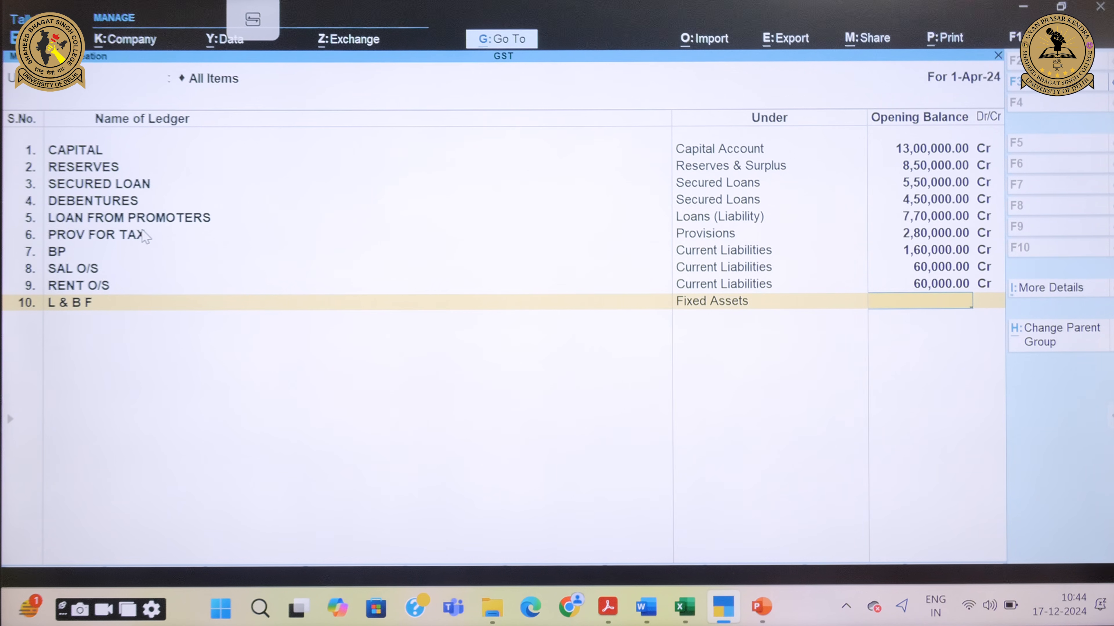
Step: Rename the tenth ledger as L & B and give it an opening balance of 5,80,000 Dr
click(78, 304)
text(L)
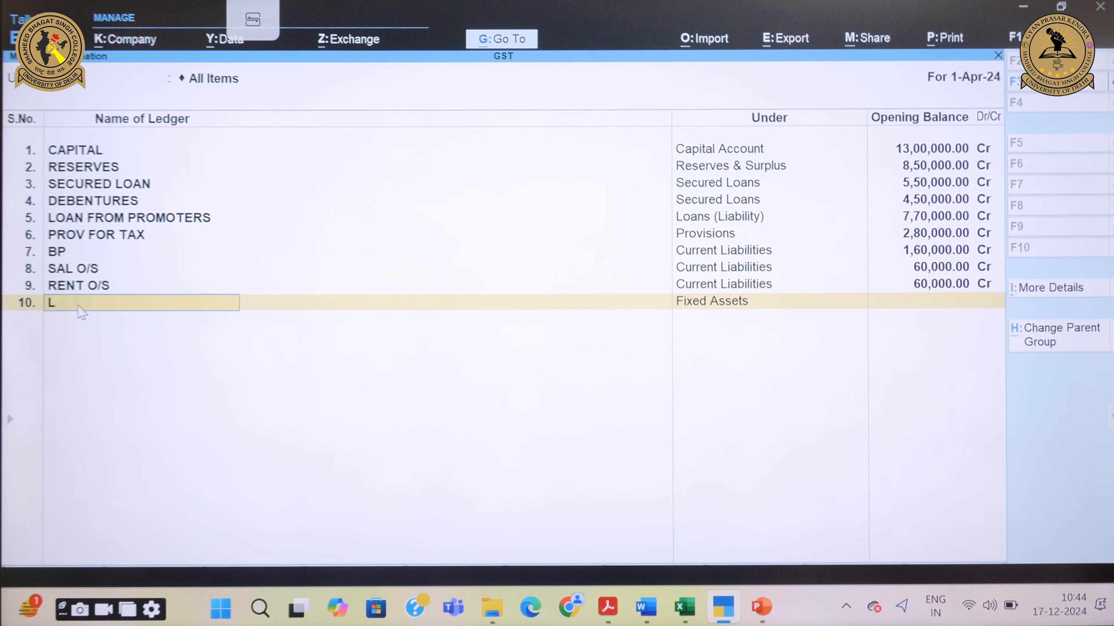
text( & B)
key(Return)
key(Return)
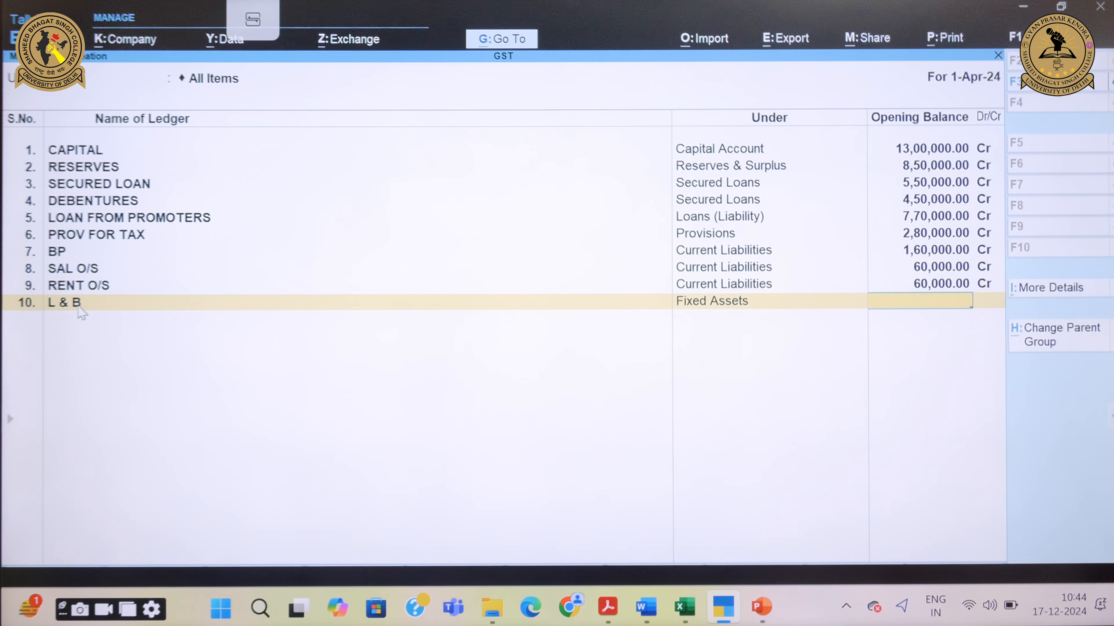
text(580000)
key(Return)
key(Return)
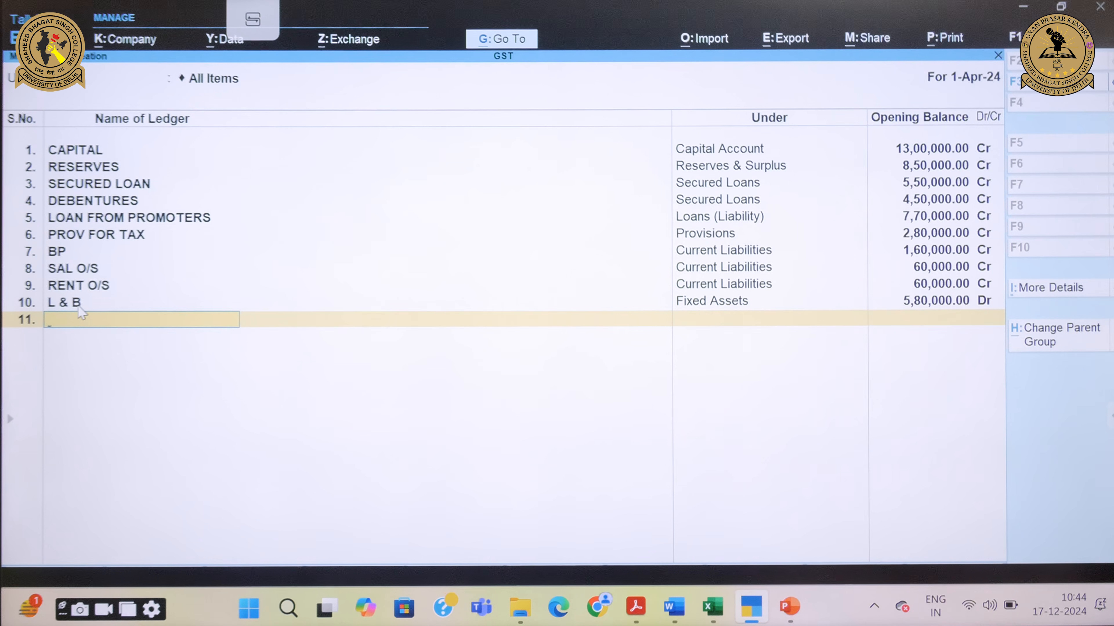
Step: Add the ledger P & M under Fixed Assets with an opening balance of 2,80,000 Dr
text(P & M)
key(Return)
text(F)
key(Return)
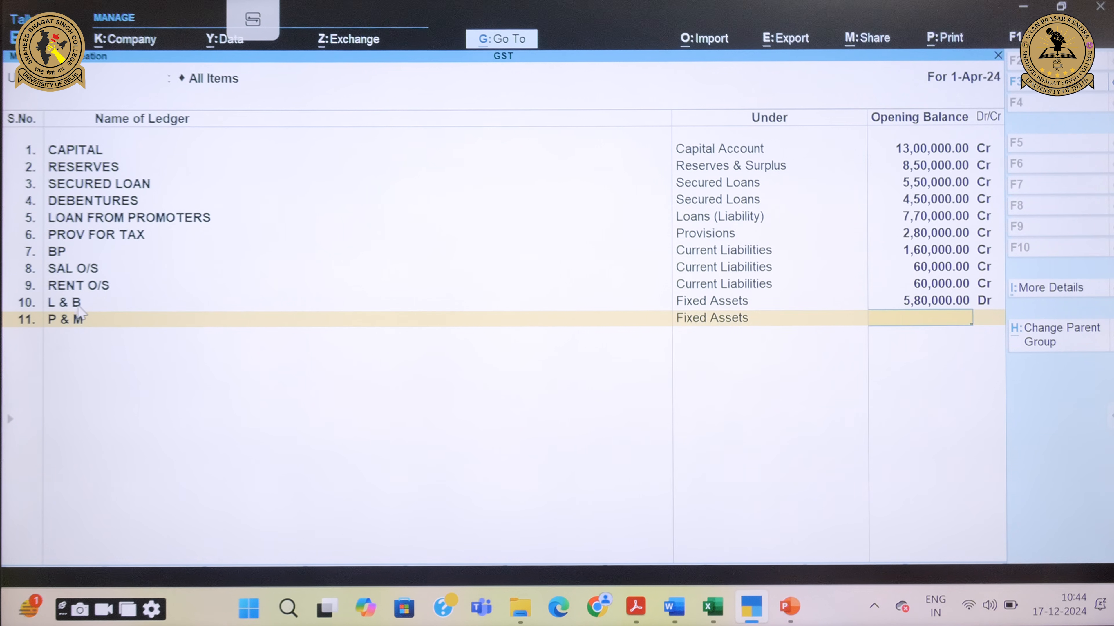
text(280000)
key(Return)
key(Return)
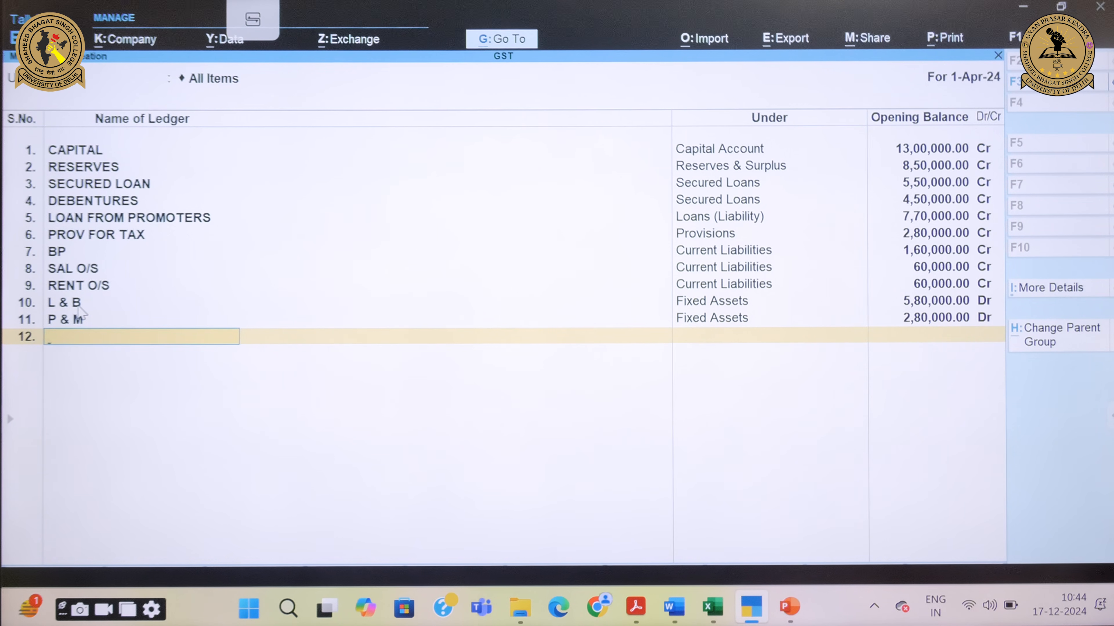
Step: Add the ledger FURNITURE under Fixed Assets with an opening balance of 1,50,000 Dr
text(FURNITURE)
key(Return)
text(fix)
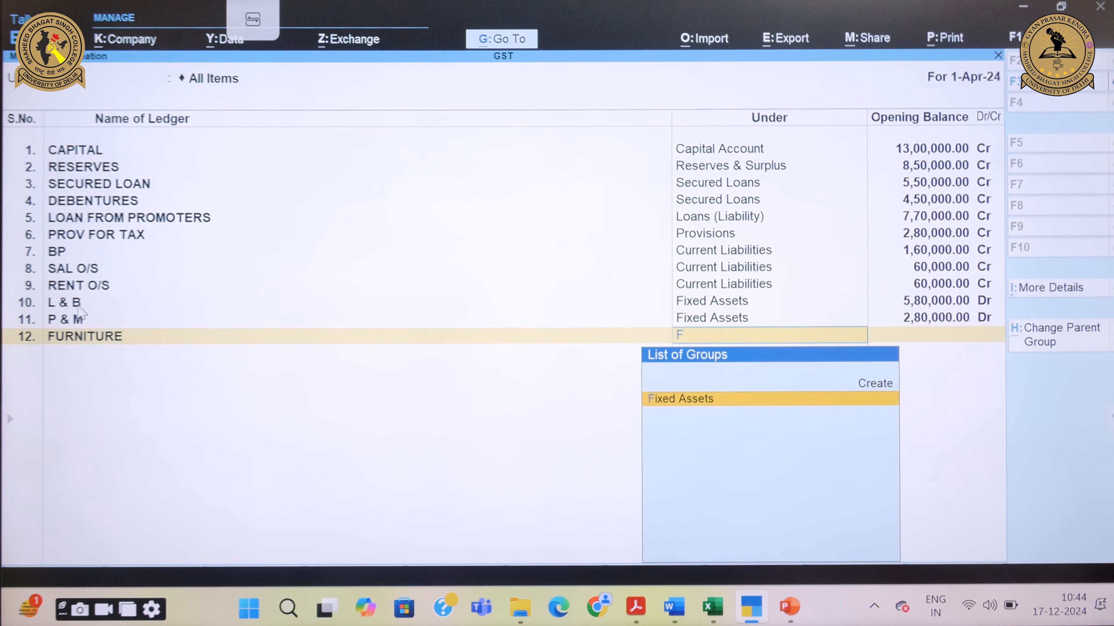
key(Return)
text(150000)
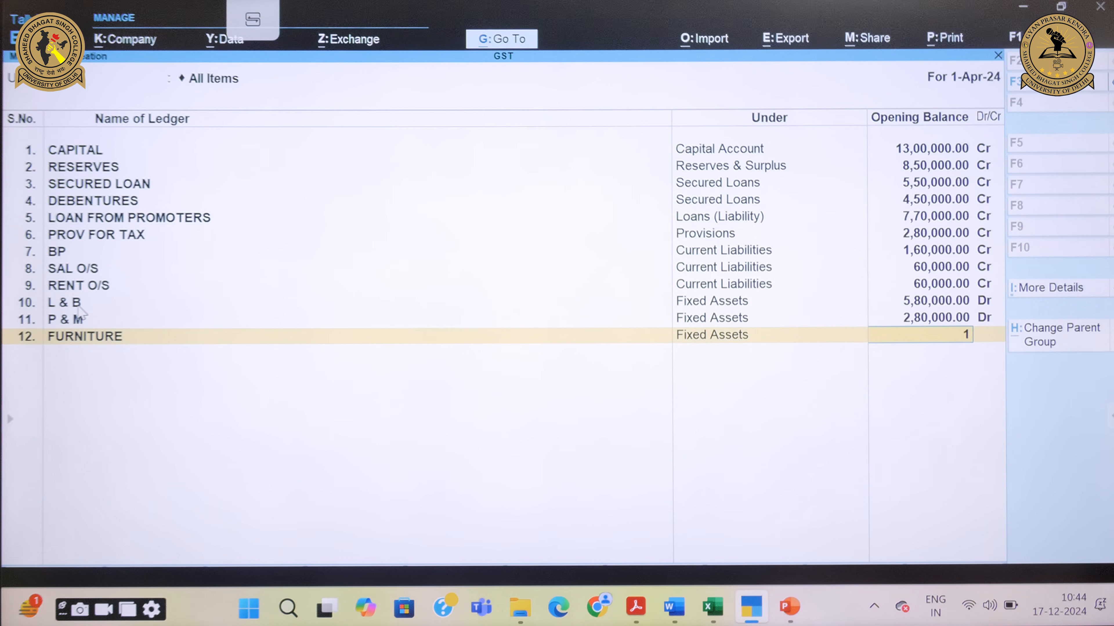
key(Return)
key(Return)
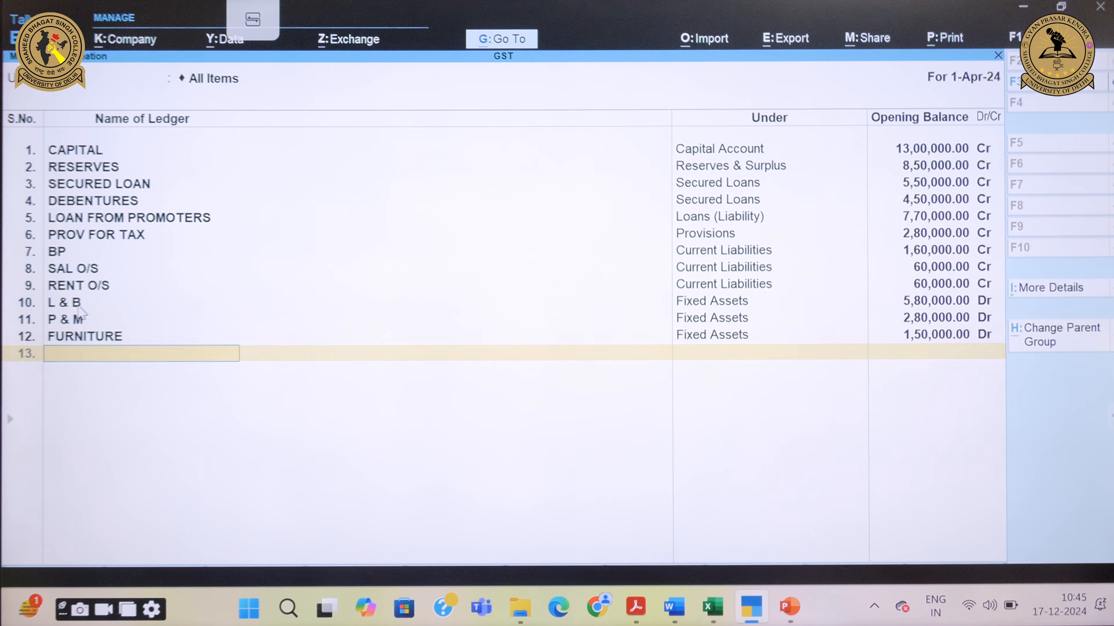
Step: Add the ledger INVESTMENT under Investments with an opening balance of 90,000 Dr
text(INVESTMENT)
key(Return)
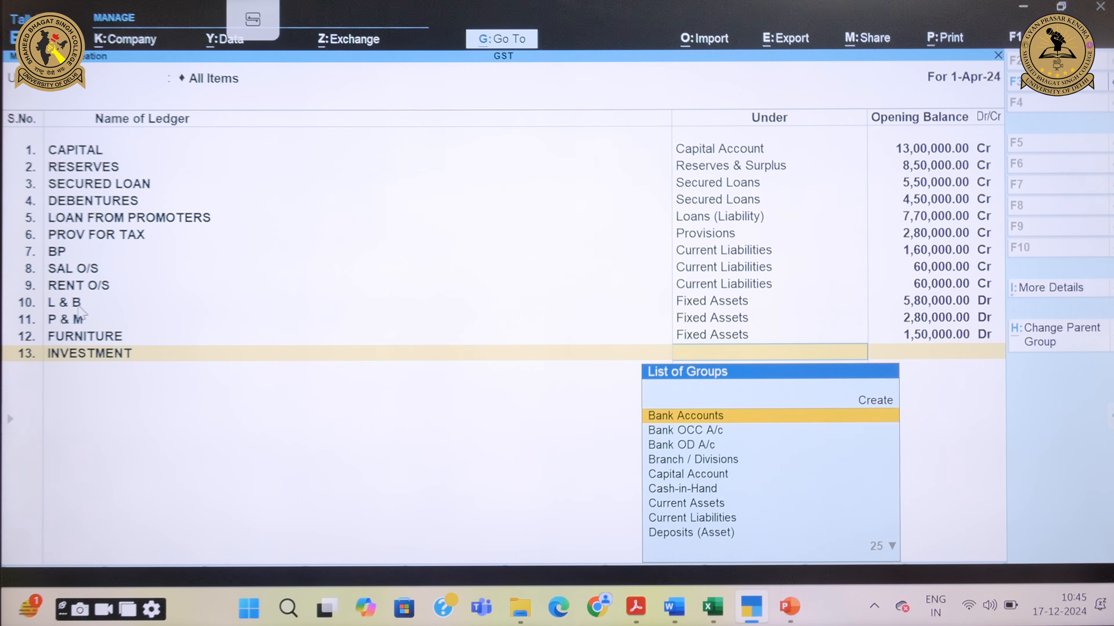
text(INV)
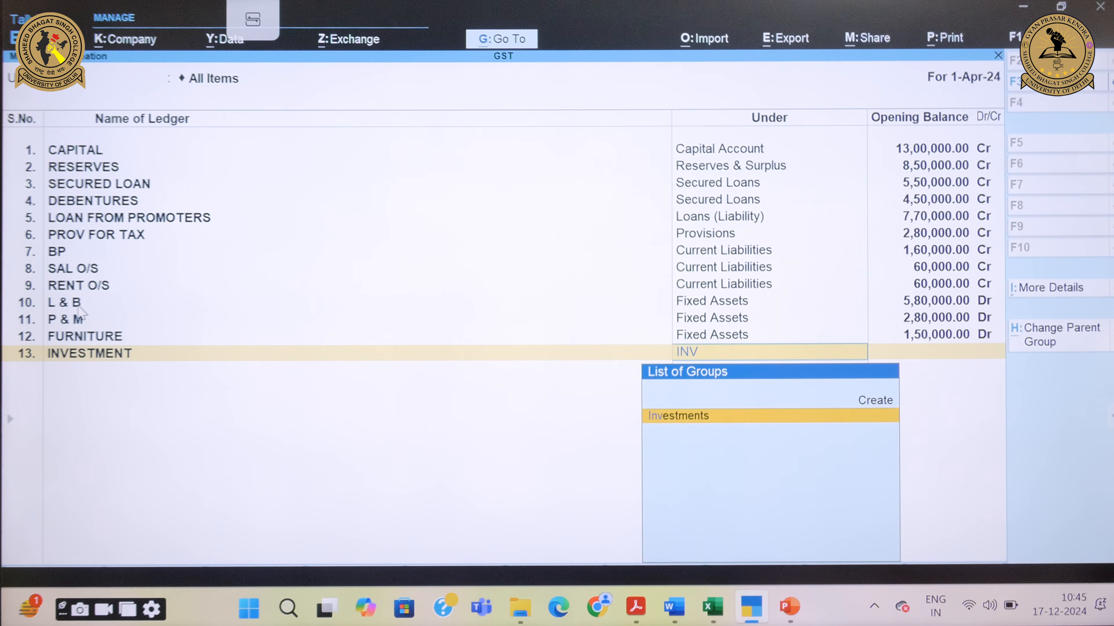
key(Return)
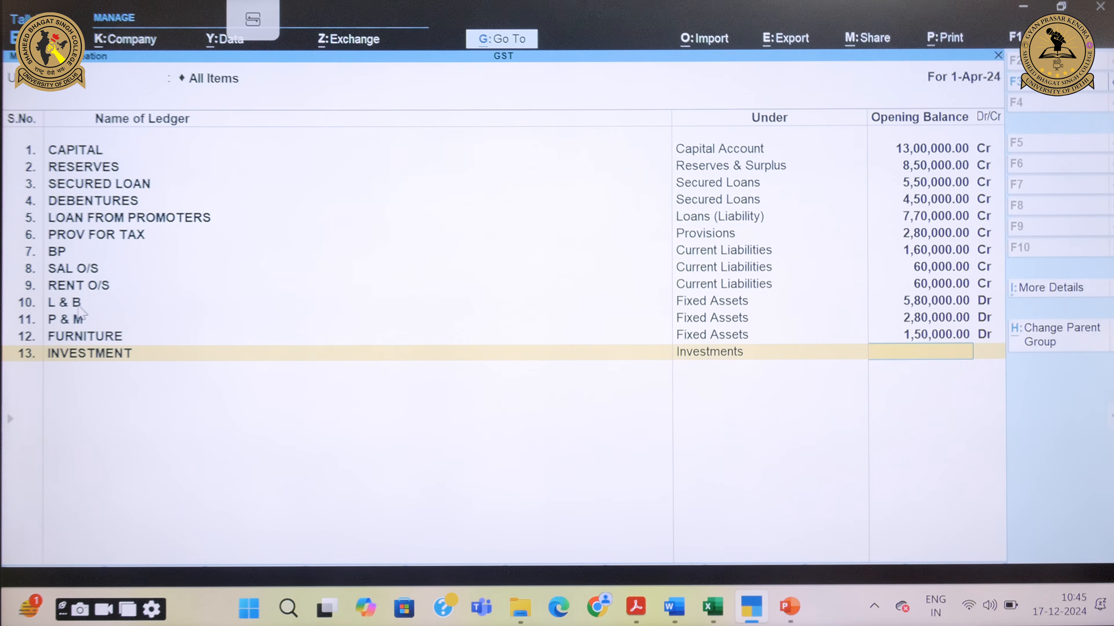
text(90000)
key(Return)
key(Return)
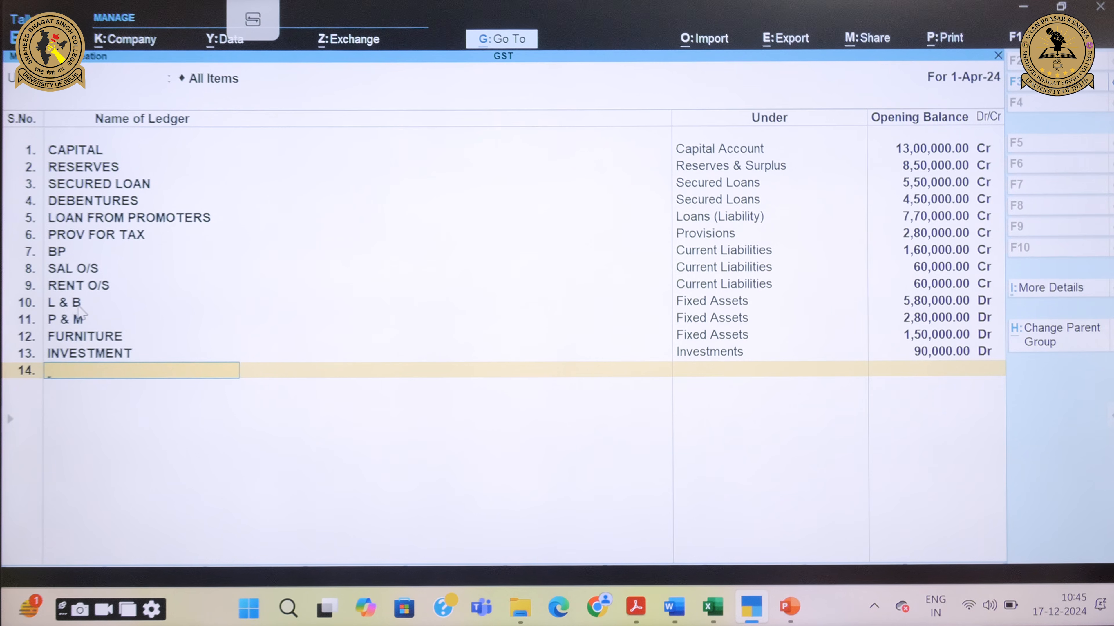
Step: Add the ledger BR under Current Assets with an opening balance of 1,00,000 Dr
text(BR)
key(Return)
text(CU)
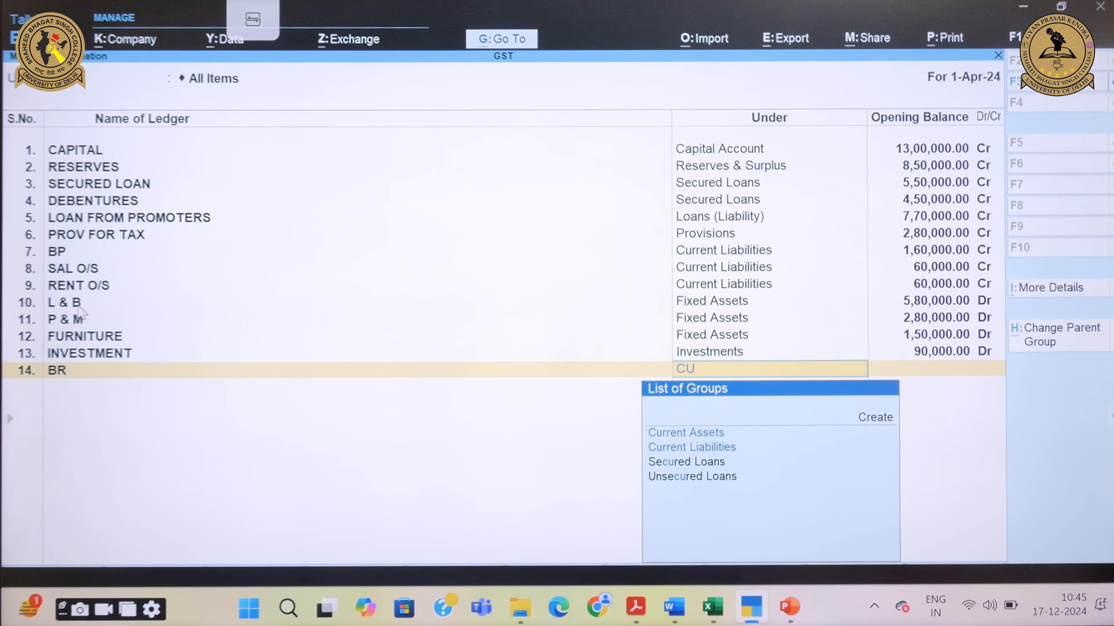
key(Down)
key(Up)
key(Return)
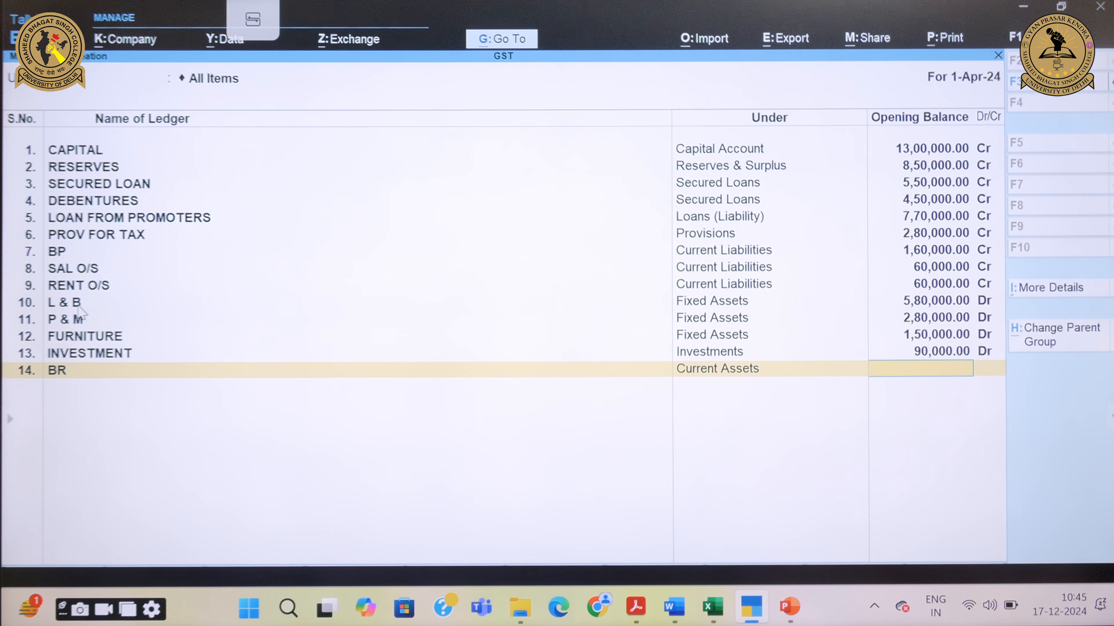
text(100000)
key(Return)
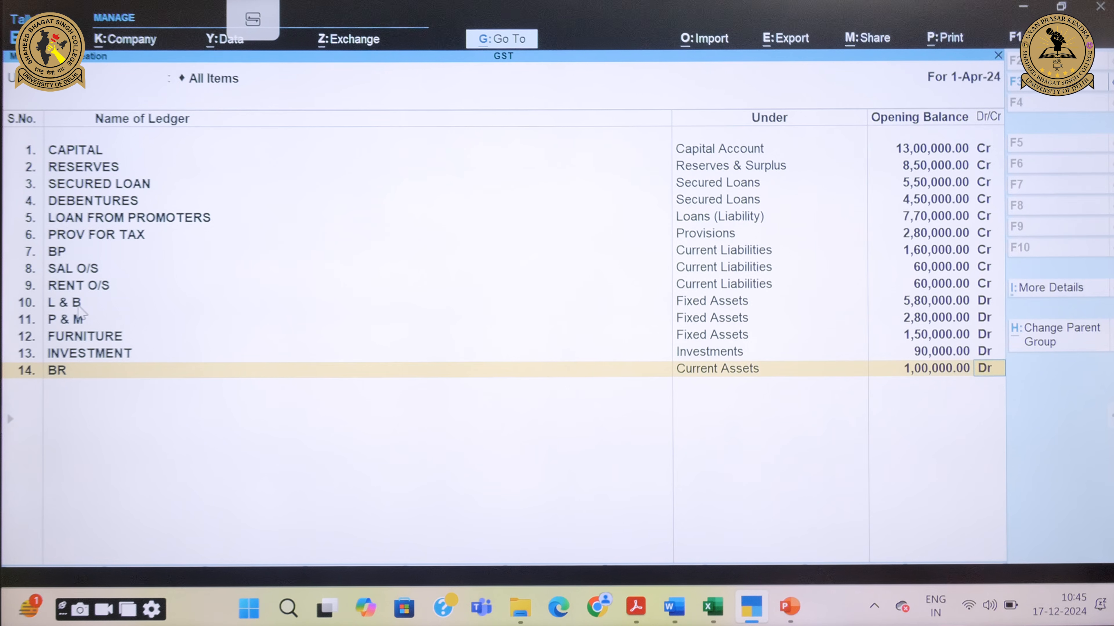
key(Return)
Step: Add the ledger CANARA BANK under Bank Accounts with an opening balance of 7,00,000 Dr
text(CANARA)
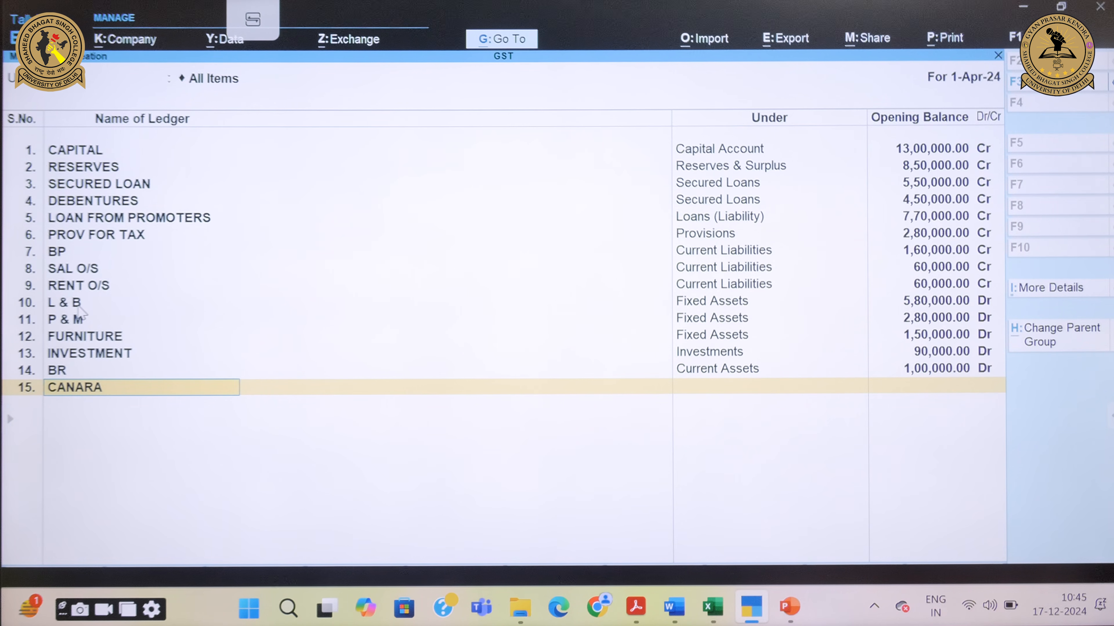
text( BANK)
key(Return)
text(B)
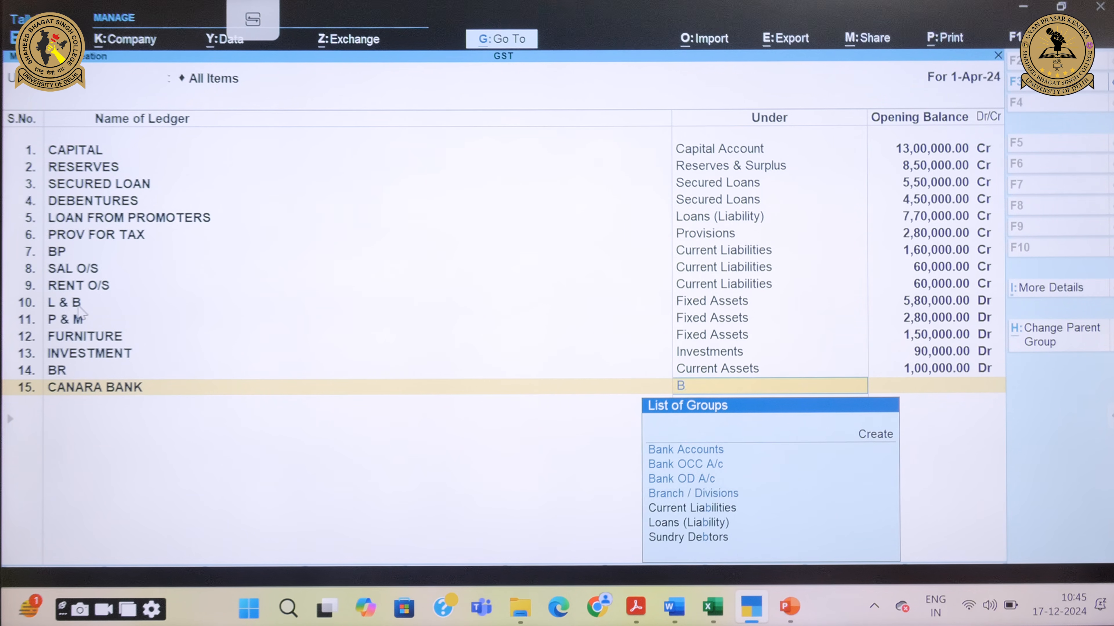
text(a)
key(Return)
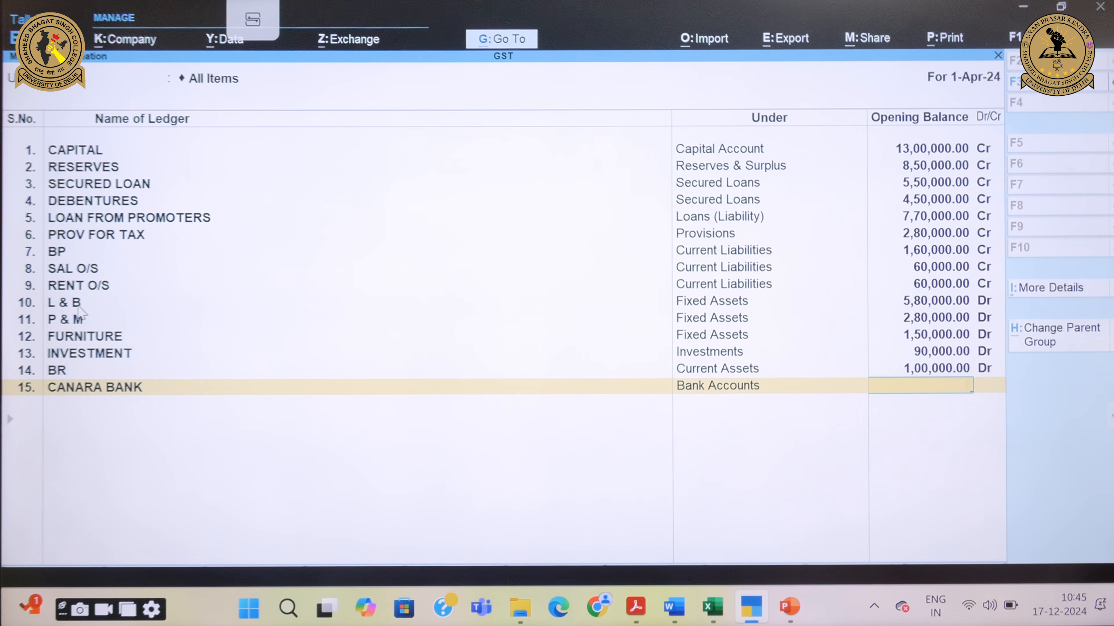
text(700000)
key(Return)
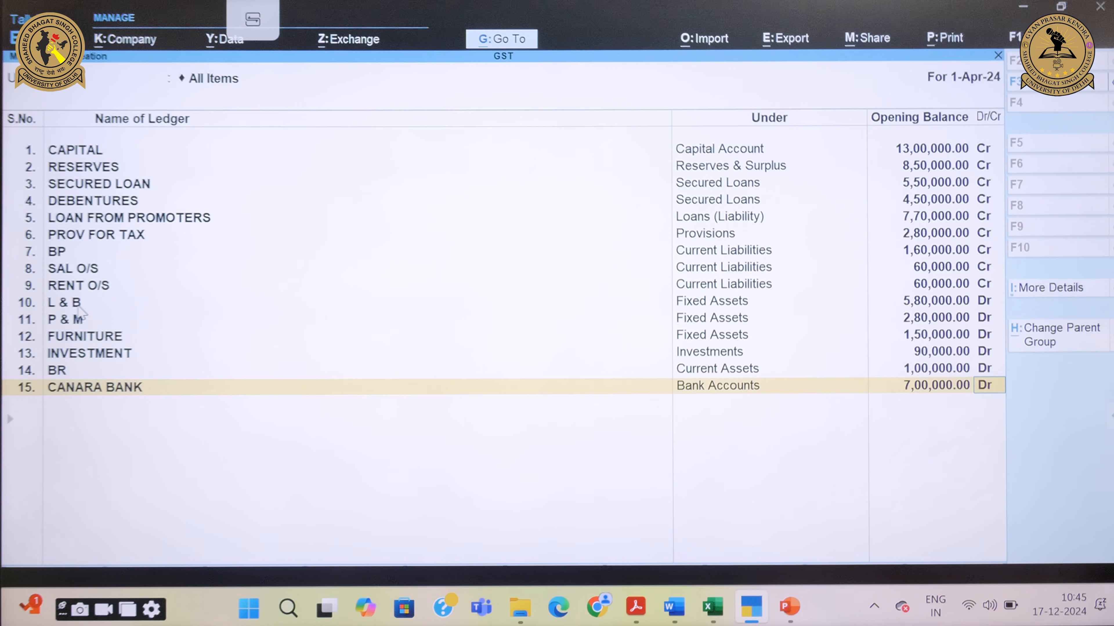
Step: Add the ledger UBI under Bank Accounts with an opening balance of 3,00,000 Dr
key(Return)
text(UBI)
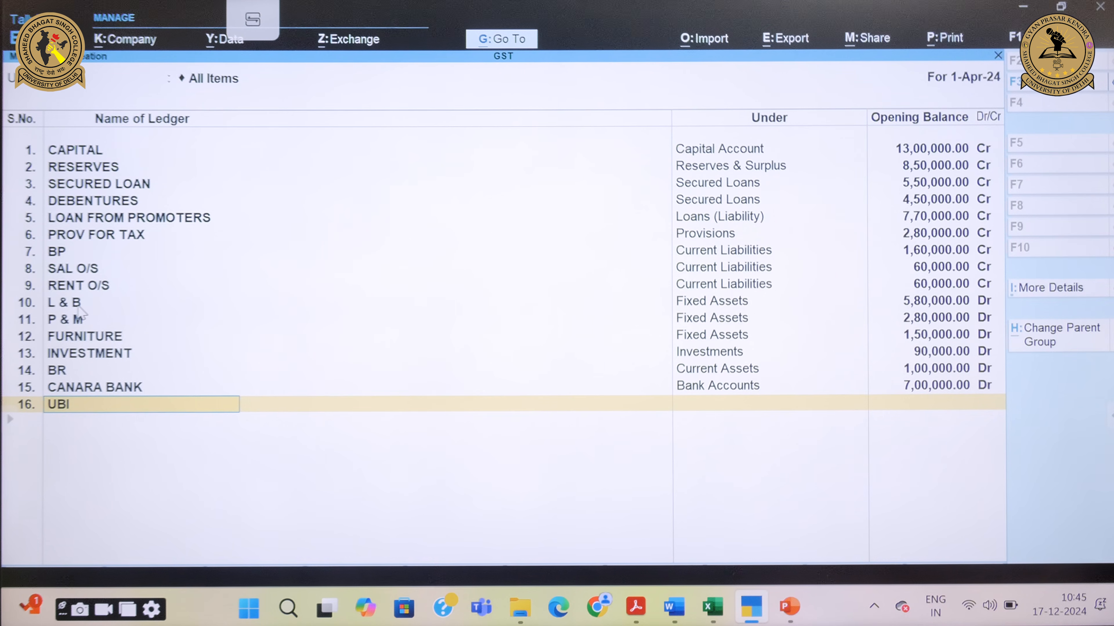
key(Return)
text(BAN)
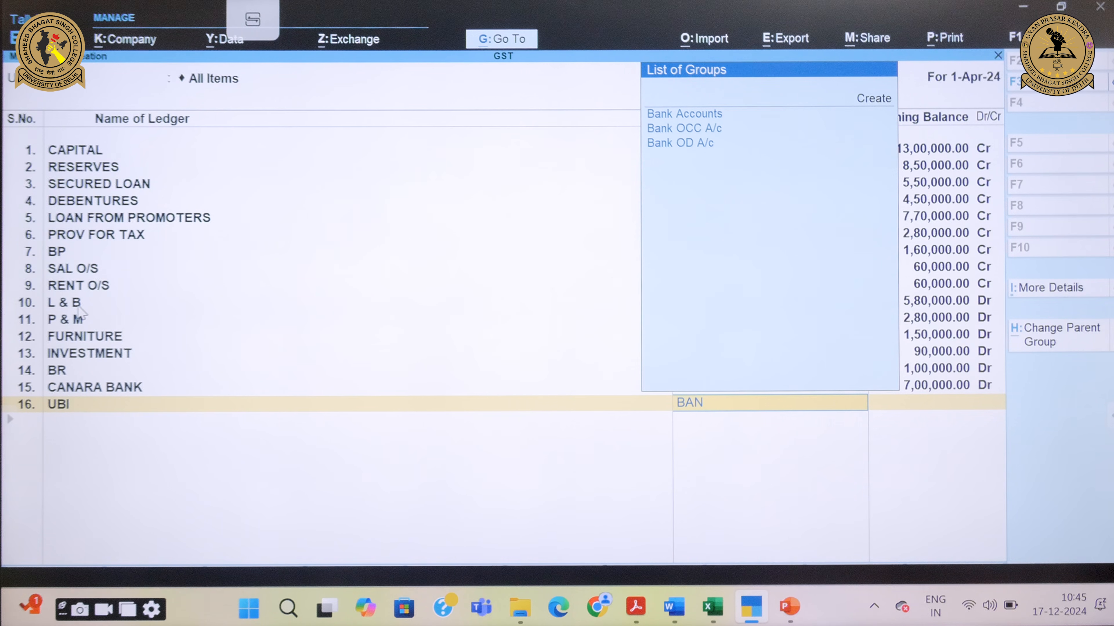
key(Return)
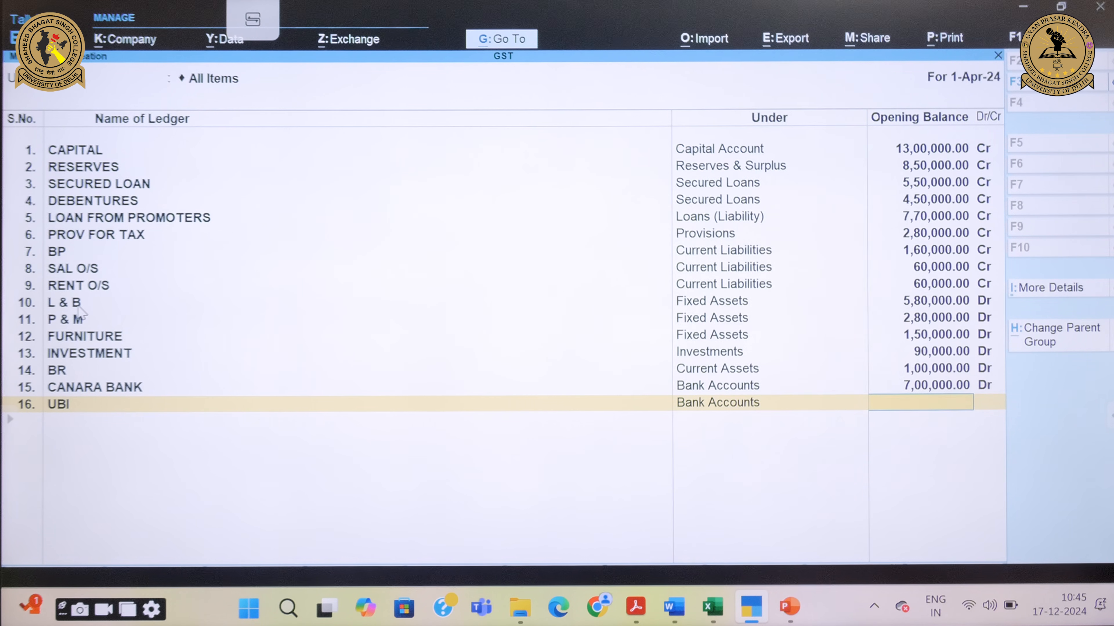
text(300000)
key(Return)
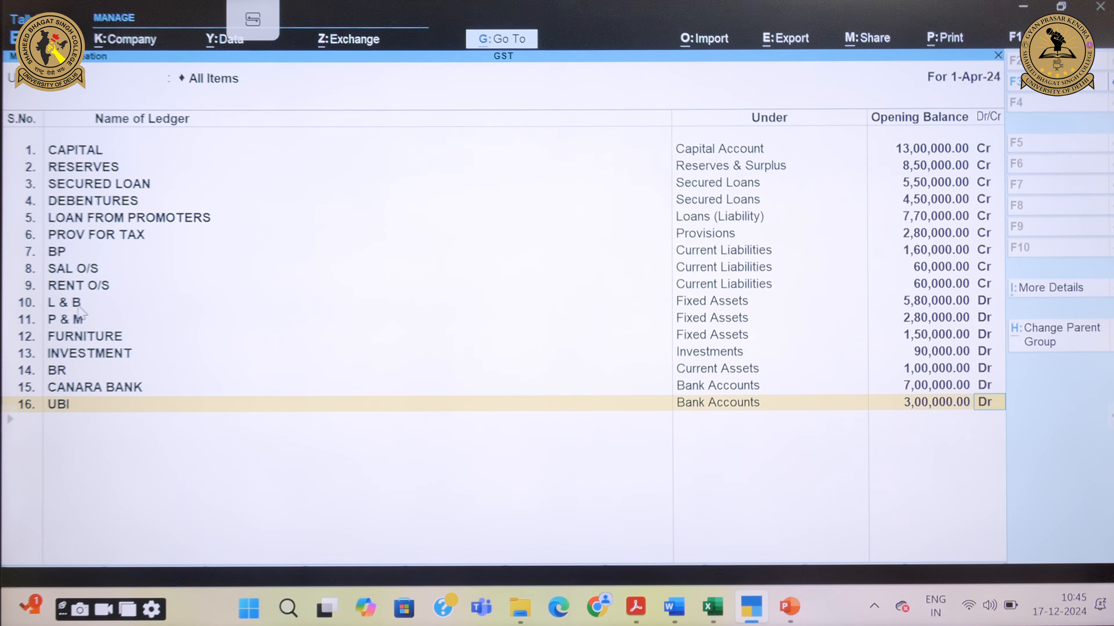
key(Return)
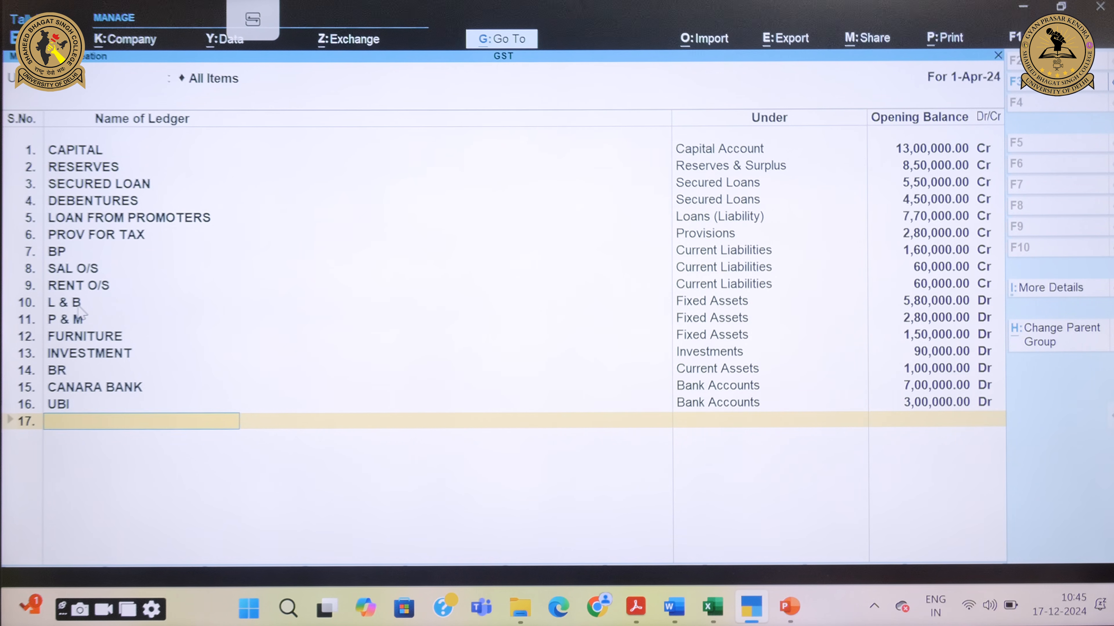
Step: Add the ledger PREPAID INSURANCE under Current Assets with an opening balance of 7,800 Dr
text(PREPAID INSURANCE)
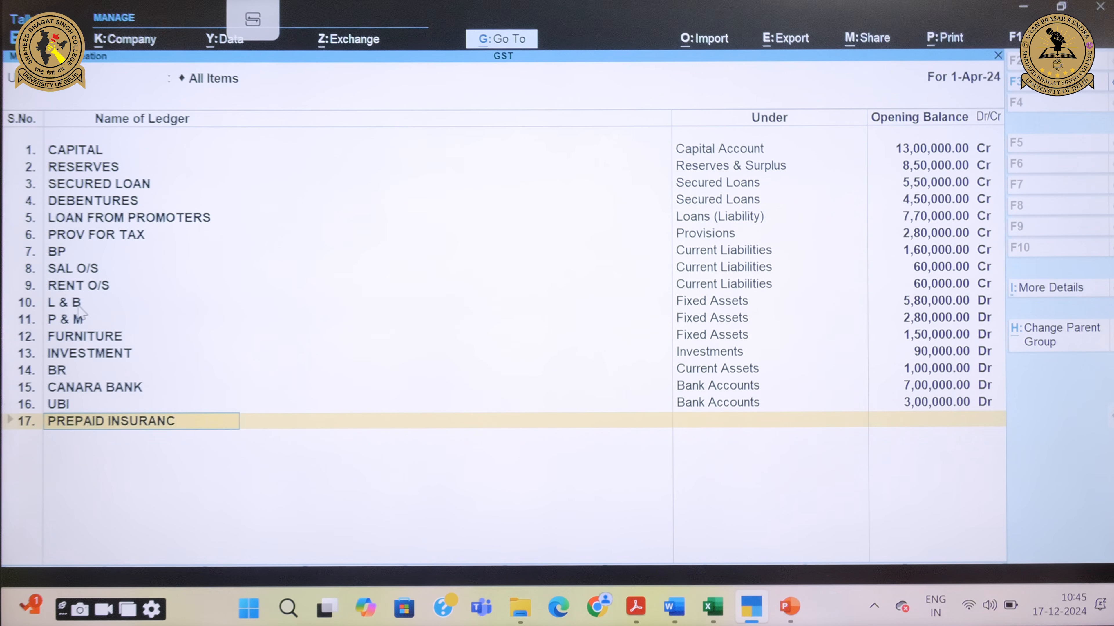
key(Return)
text(CU)
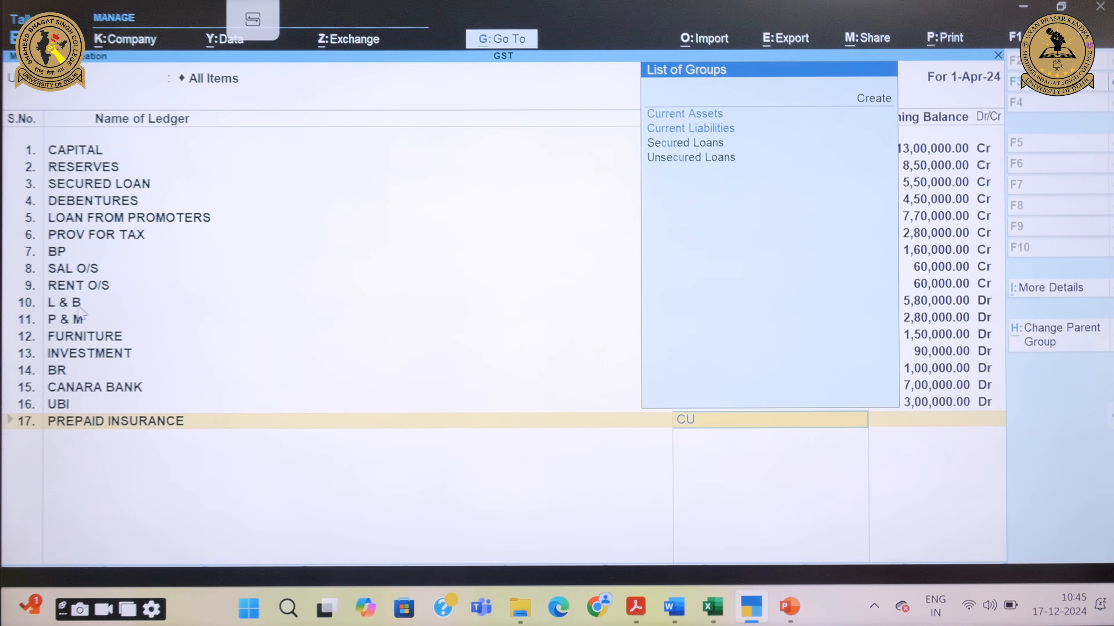
key(Return)
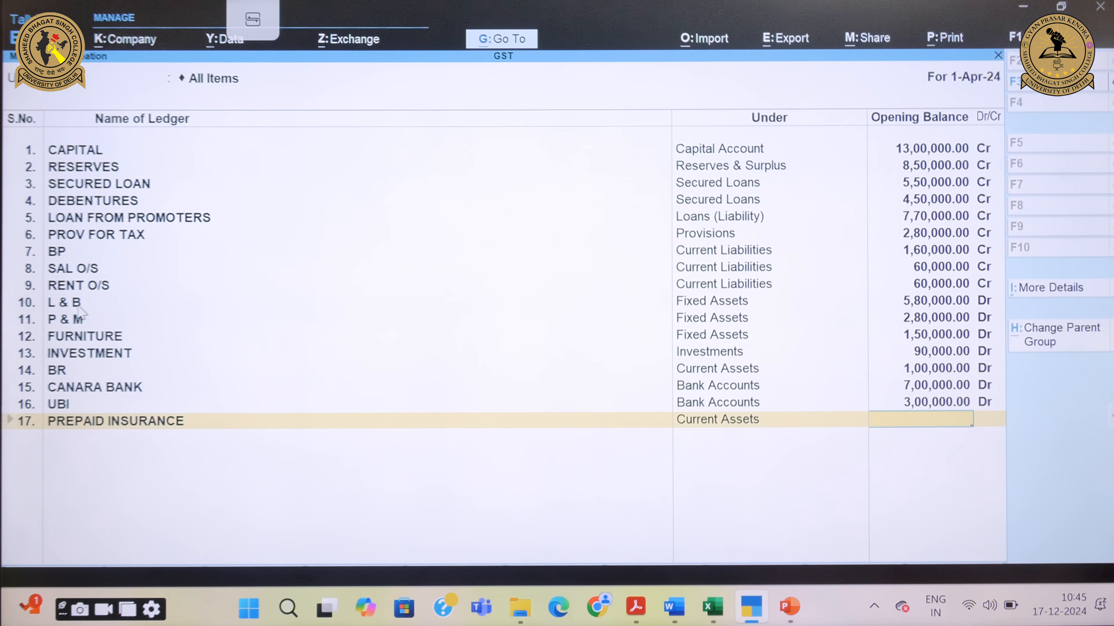
text(7800)
key(Return)
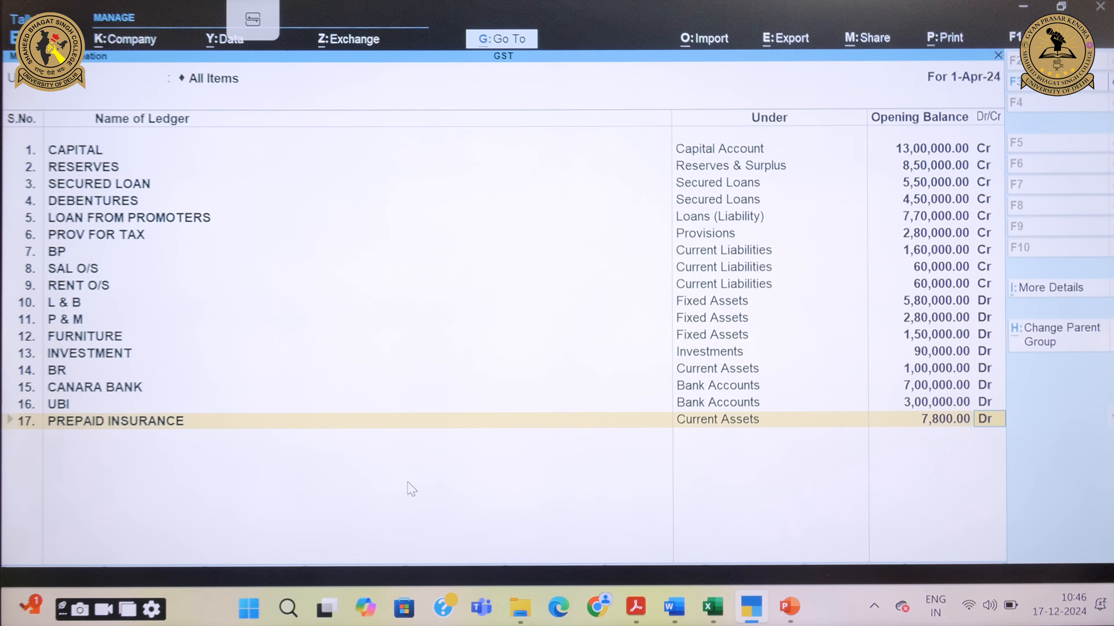
Step: Check the entries against the workbook PDF's balance sheet, then save the ledger list in TallyPrime and return to the Gateway
click(636, 606)
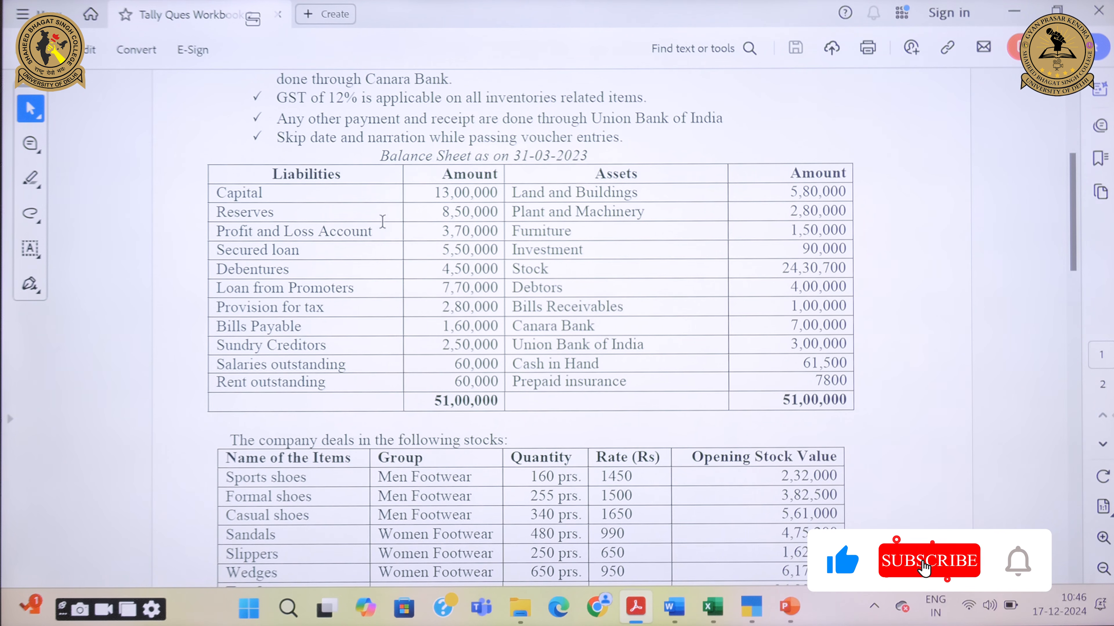
mouse_move(751, 607)
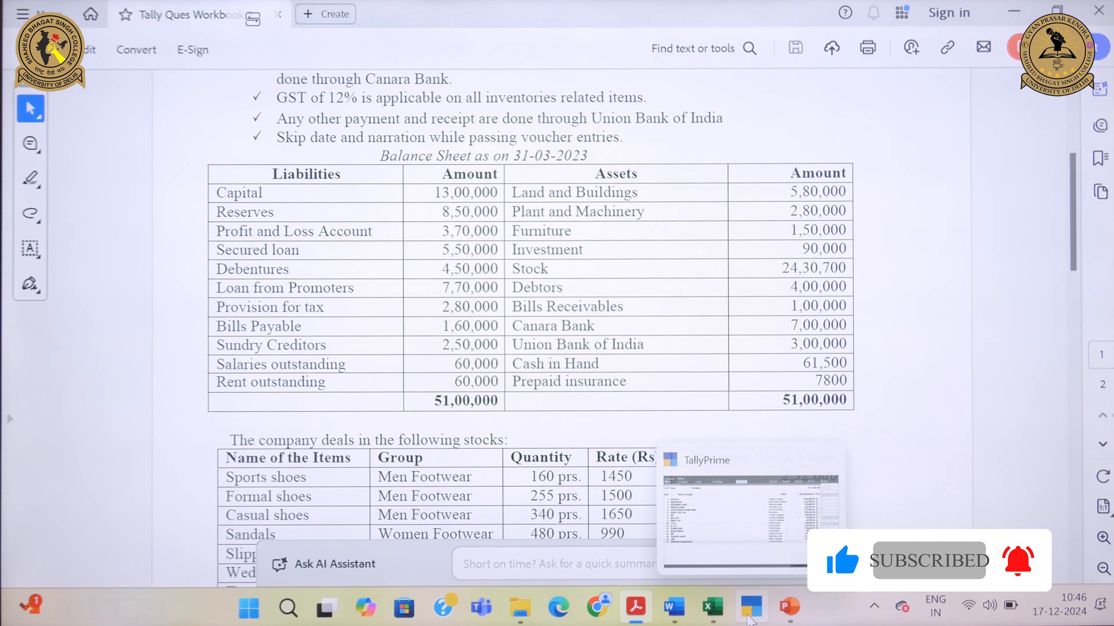
click(728, 535)
key(Return)
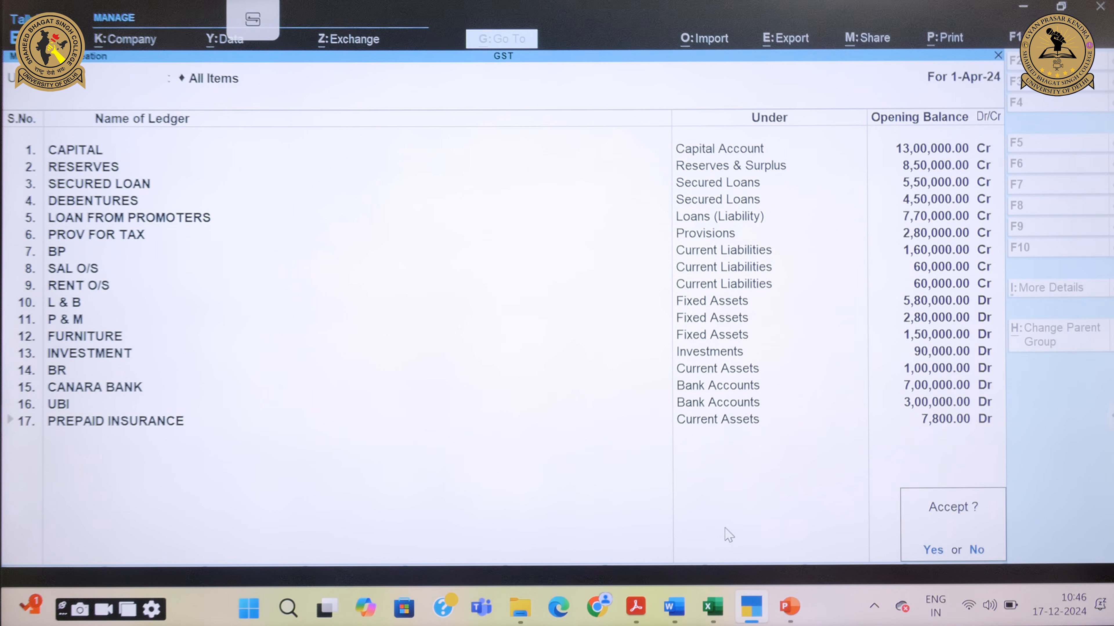
key(y)
key(Escape)
key(Escape)
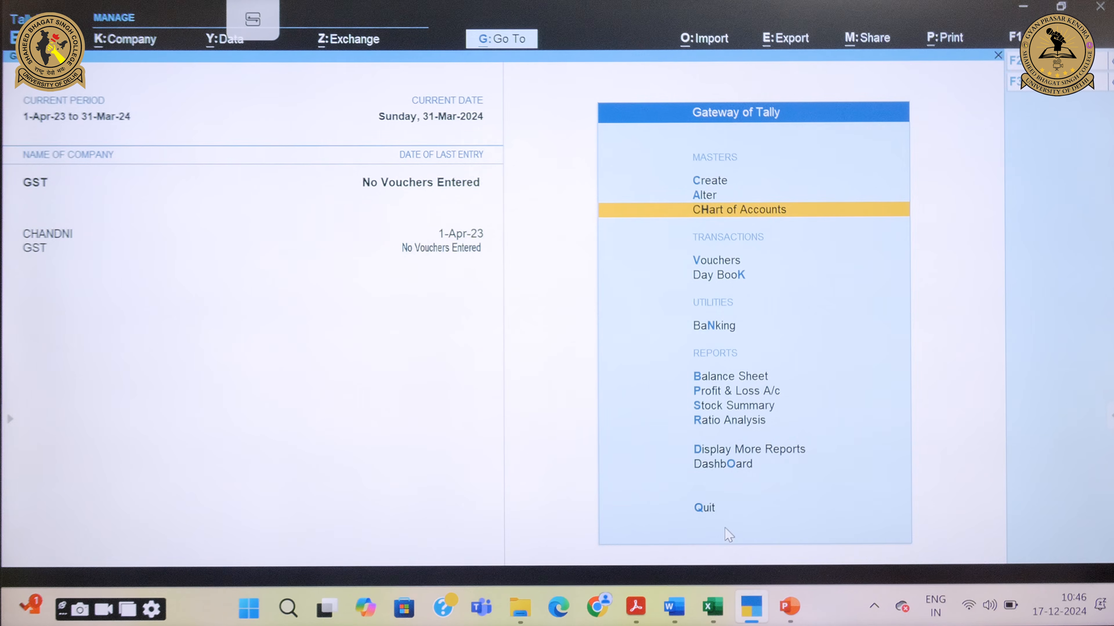
key(Up)
key(Up)
key(Return)
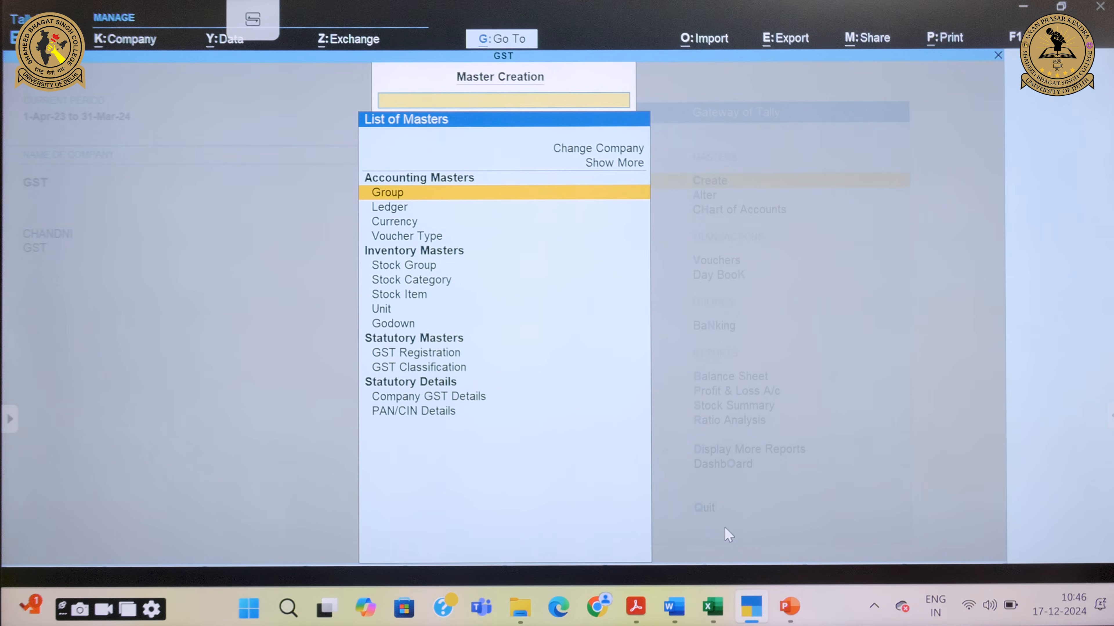
key(Escape)
Step: Alter the existing Cash ledger to have an opening balance of 61,500 Dr and save it
key(Down)
key(Return)
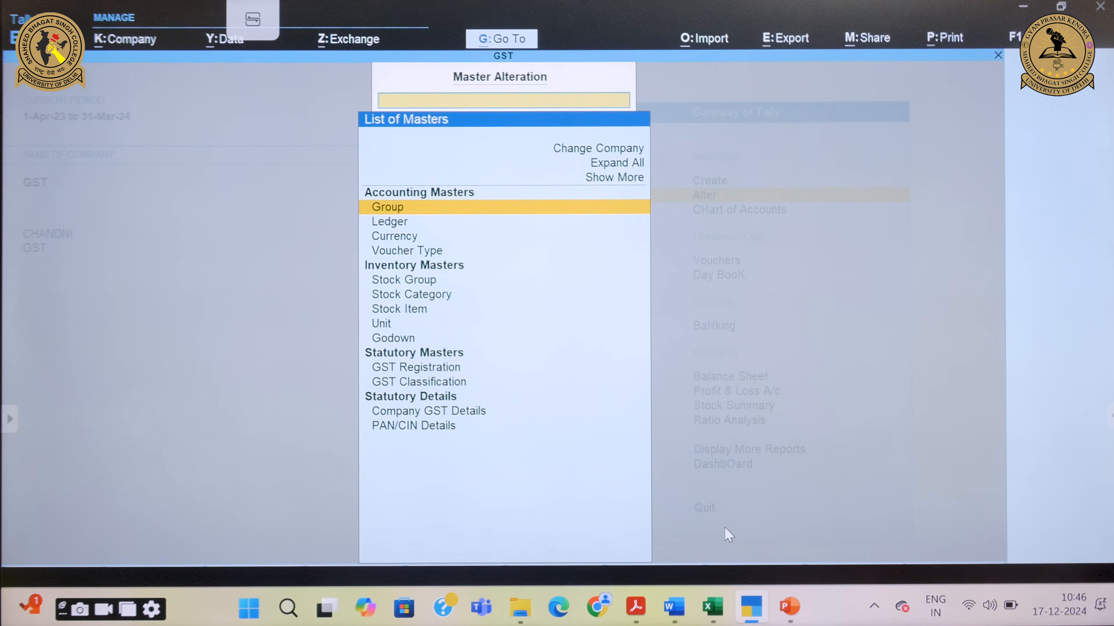
key(Down)
key(Return)
text(cash)
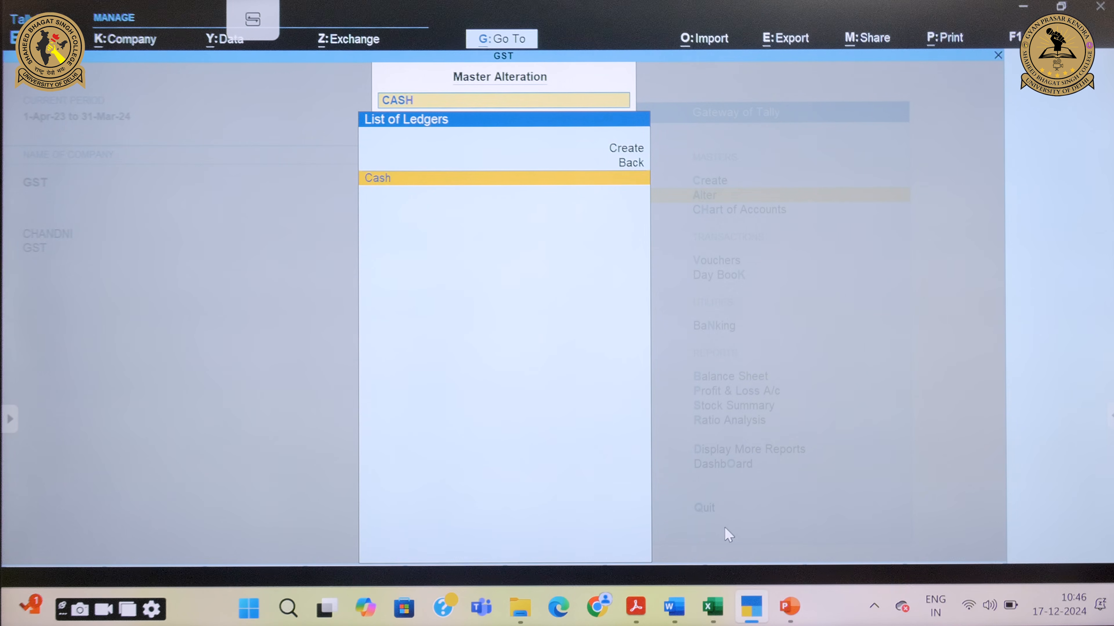
key(Return)
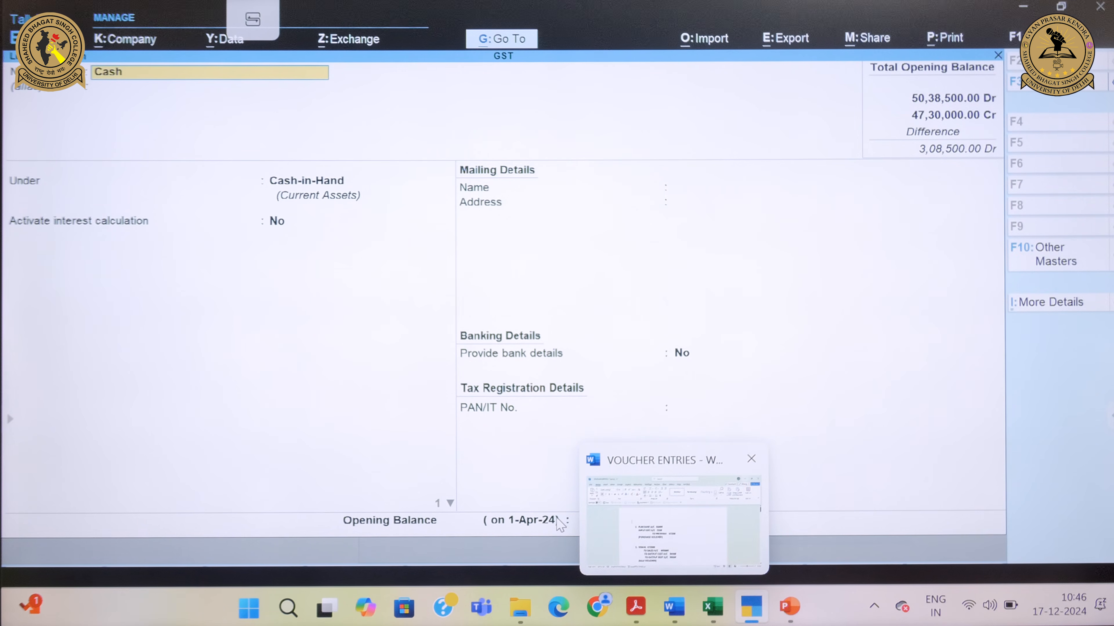
click(599, 529)
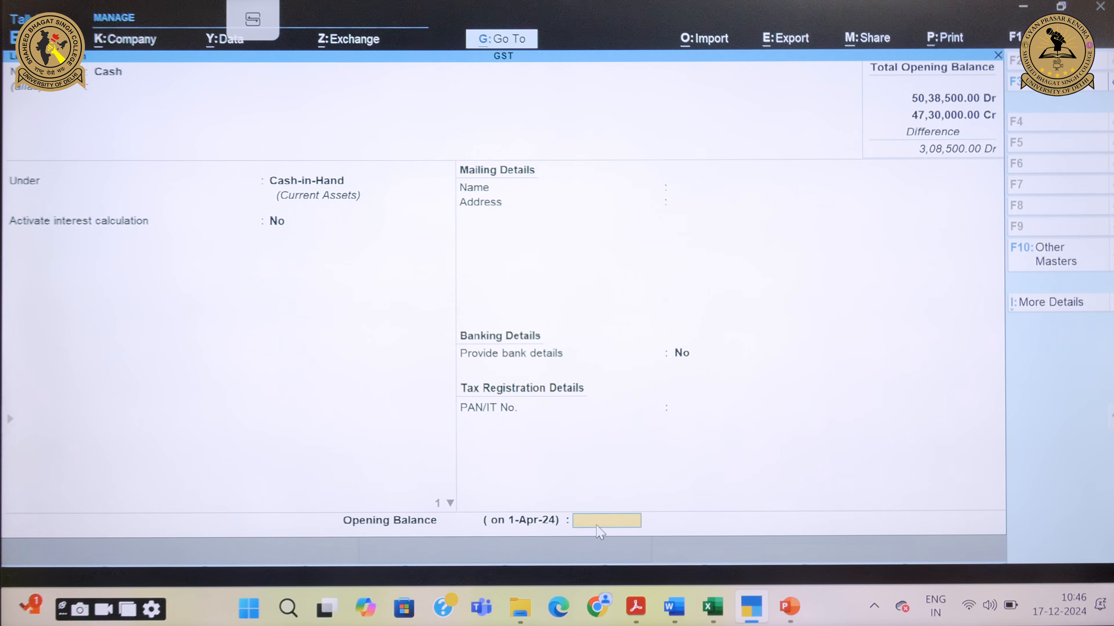
text(61500)
key(Return)
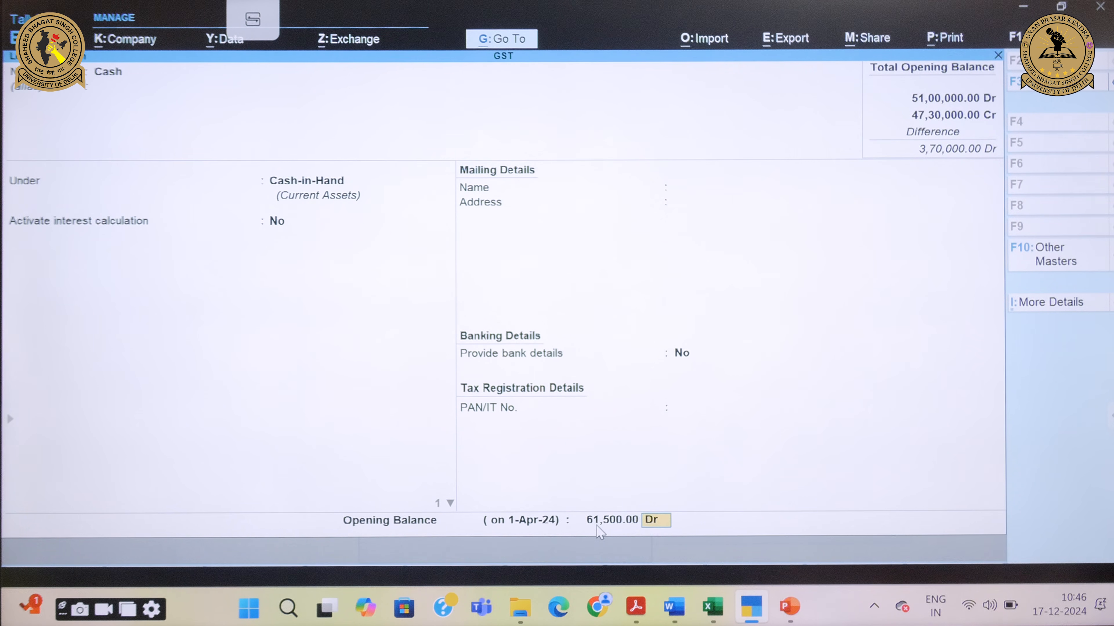
key(Return)
key(Return)
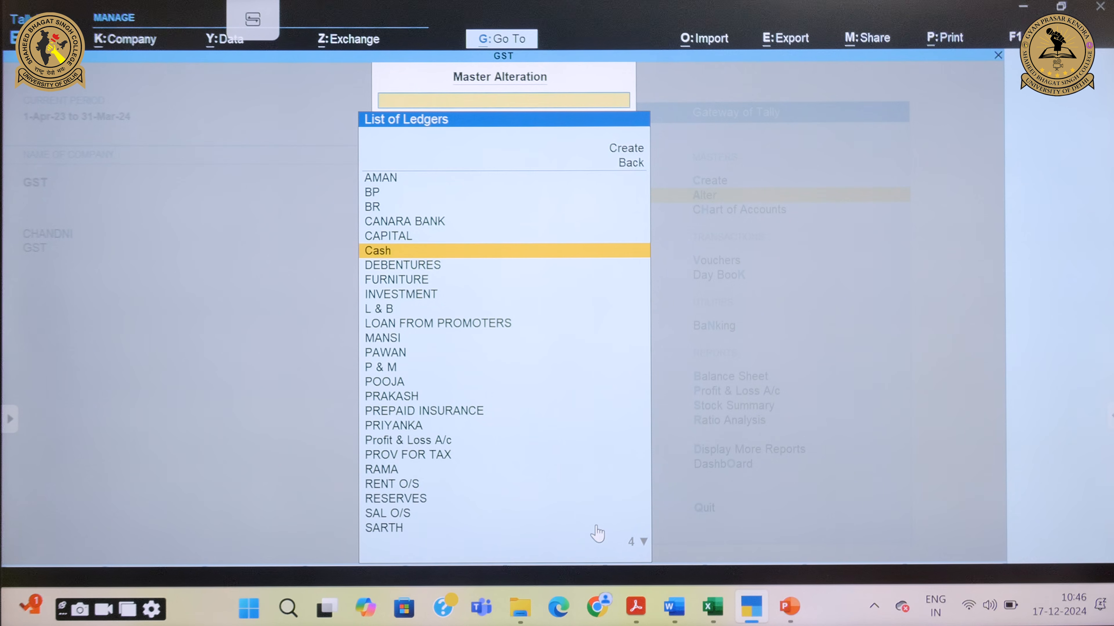
text(PRO)
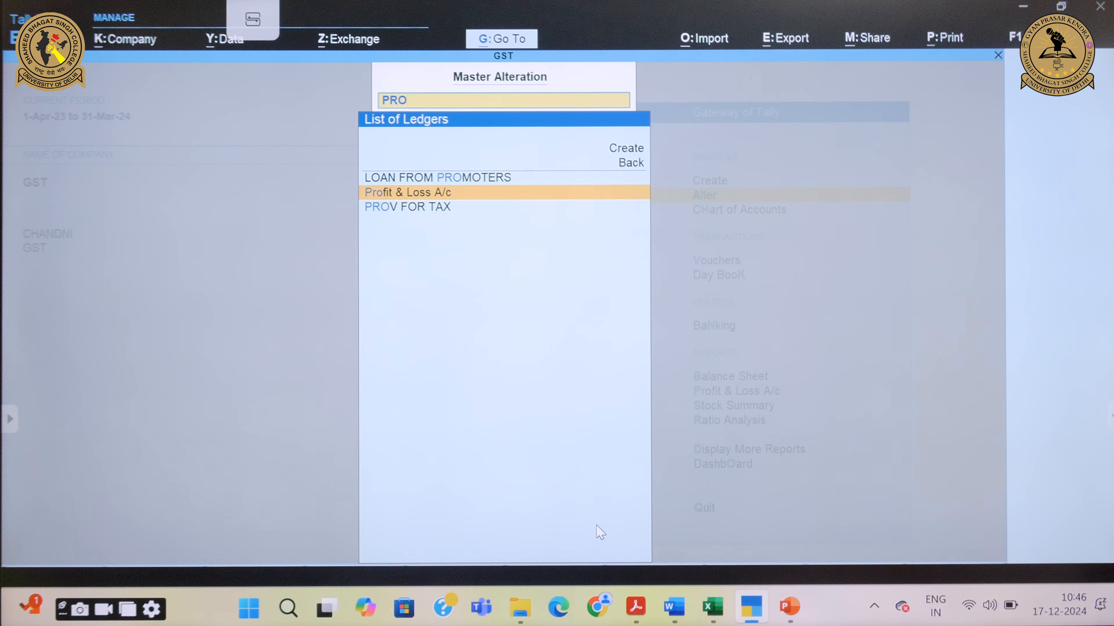
key(Return)
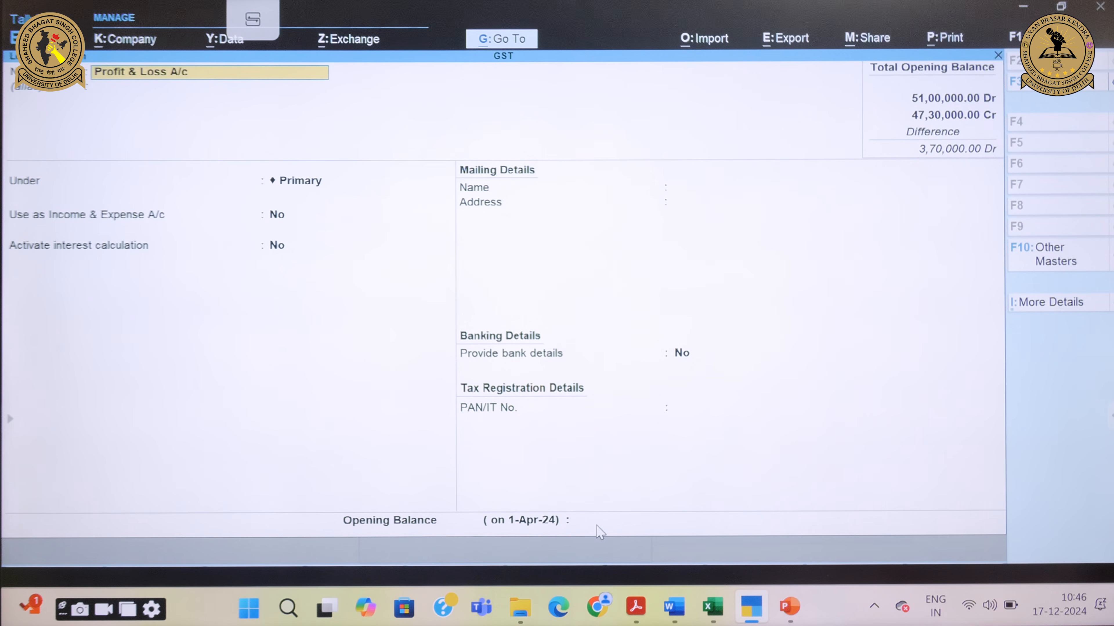
text(37000)
key(BackSpace)
key(BackSpace)
key(BackSpace)
key(BackSpace)
key(BackSpace)
key(Escape)
key(Return)
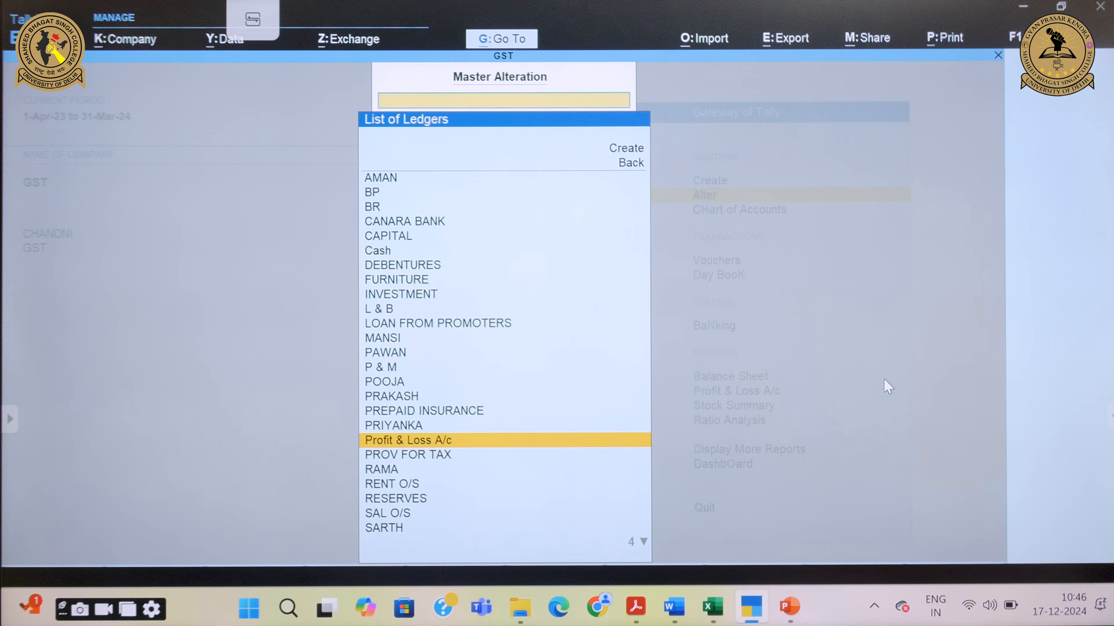
Step: Alter the Profit & Loss A/c ledger to have an opening balance of 3,70,000 Cr, save it and return to the Gateway
key(Return)
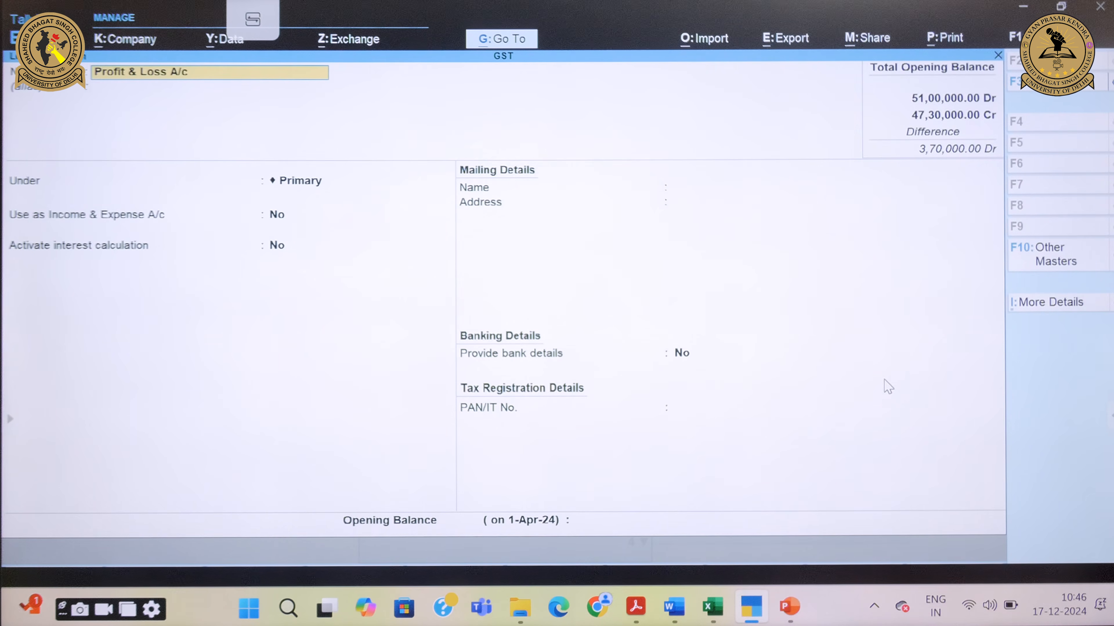
click(582, 524)
text(370000)
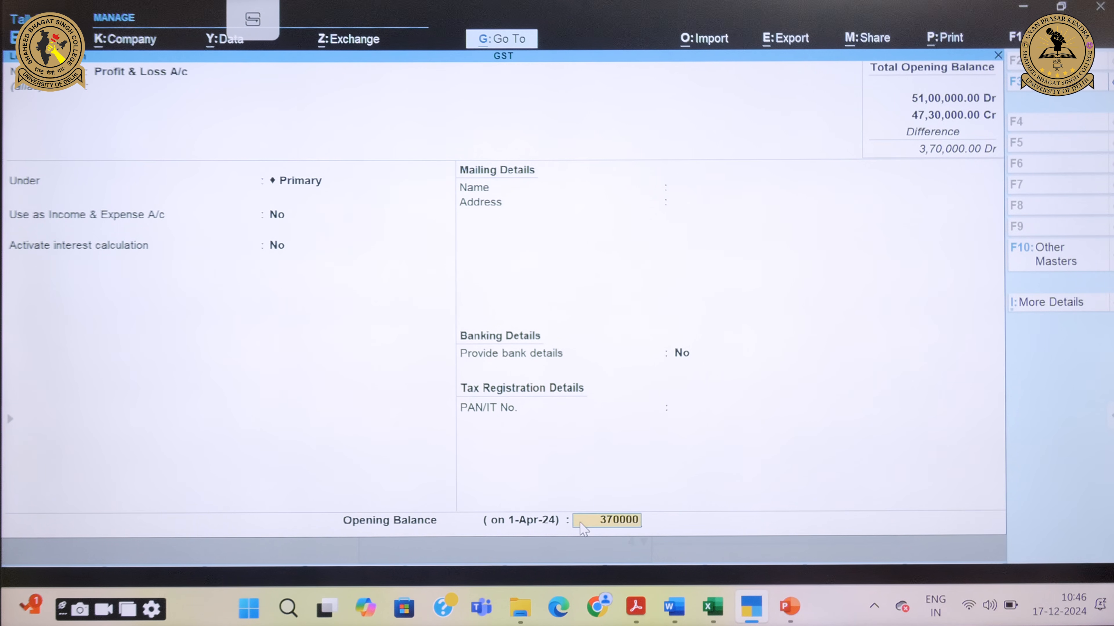
key(Return)
key(Return)
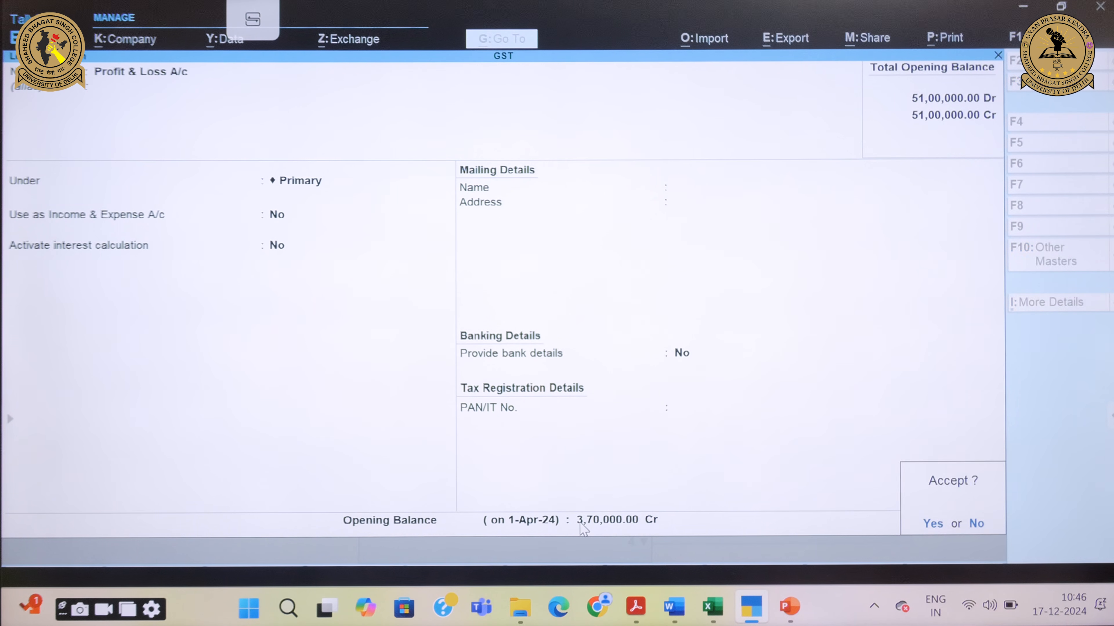
key(y)
key(Escape)
key(Escape)
Step: Open the Balance Sheet report and show it in detailed form to check the opening balances
key(Down)
key(Down)
key(Down)
key(Down)
key(Down)
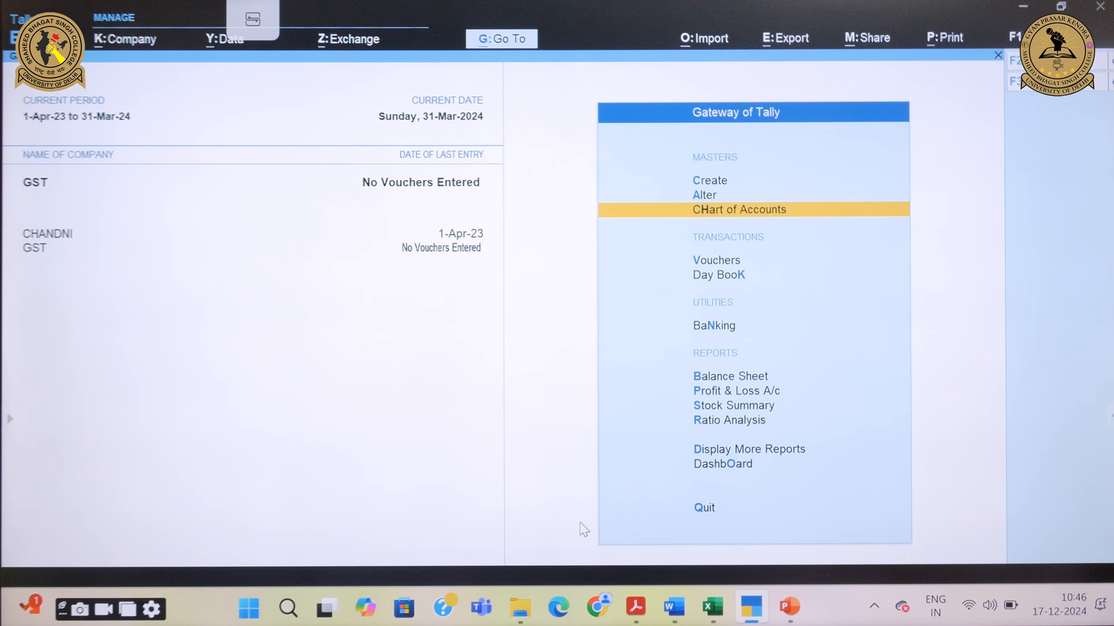
key(Return)
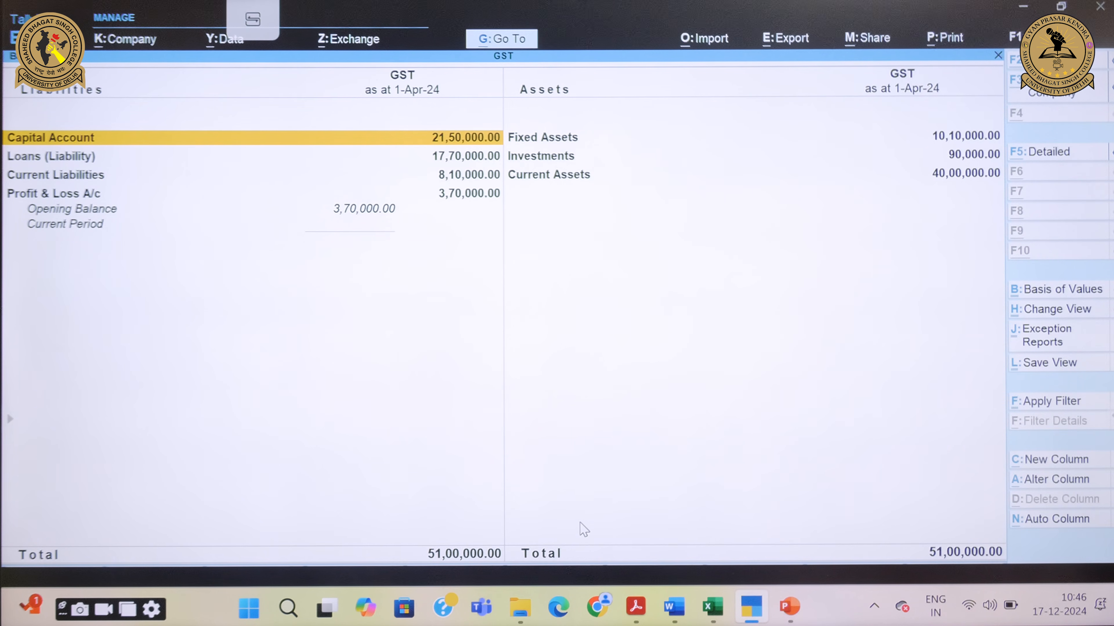
key(alt+F5)
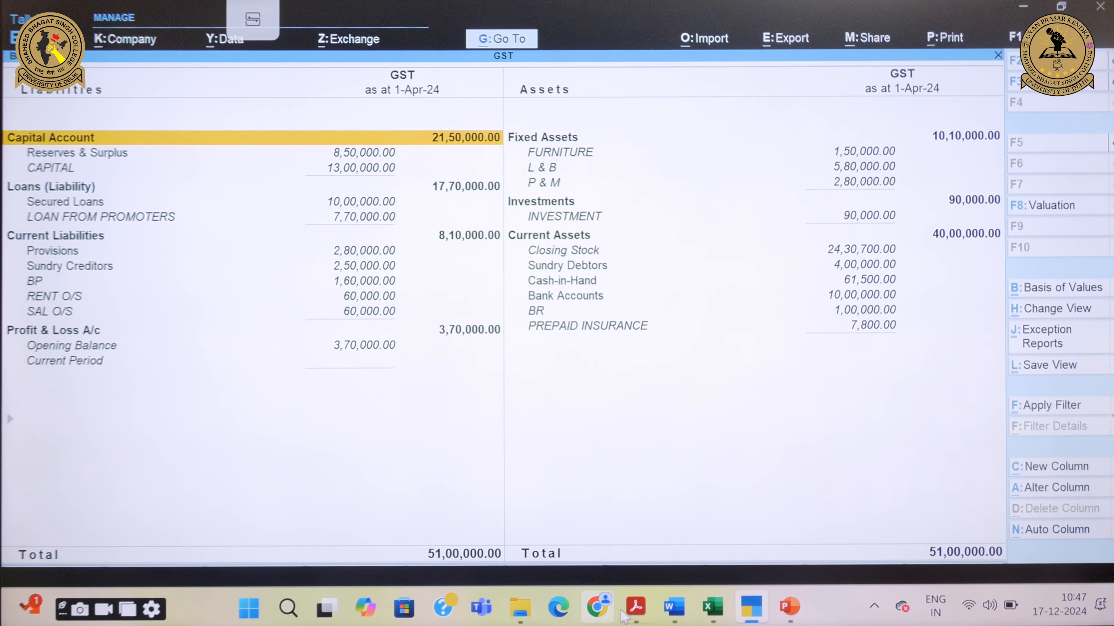
Step: Switch to the workbook PDF in Acrobat and read the table of transactions for April to March 2024
mouse_move(623, 614)
mouse_move(623, 556)
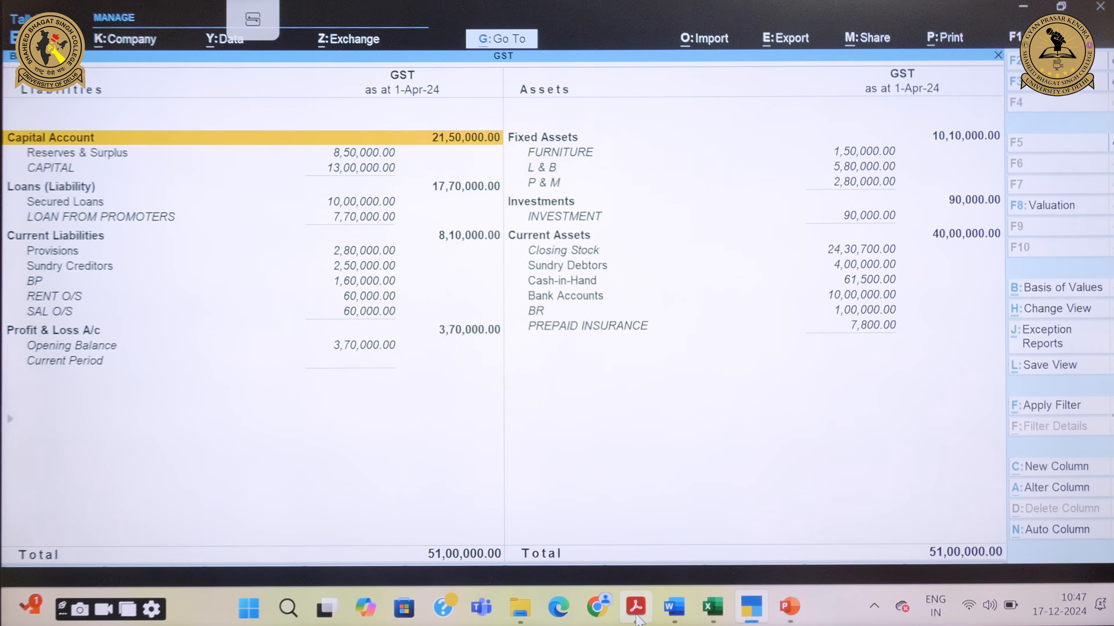
click(636, 606)
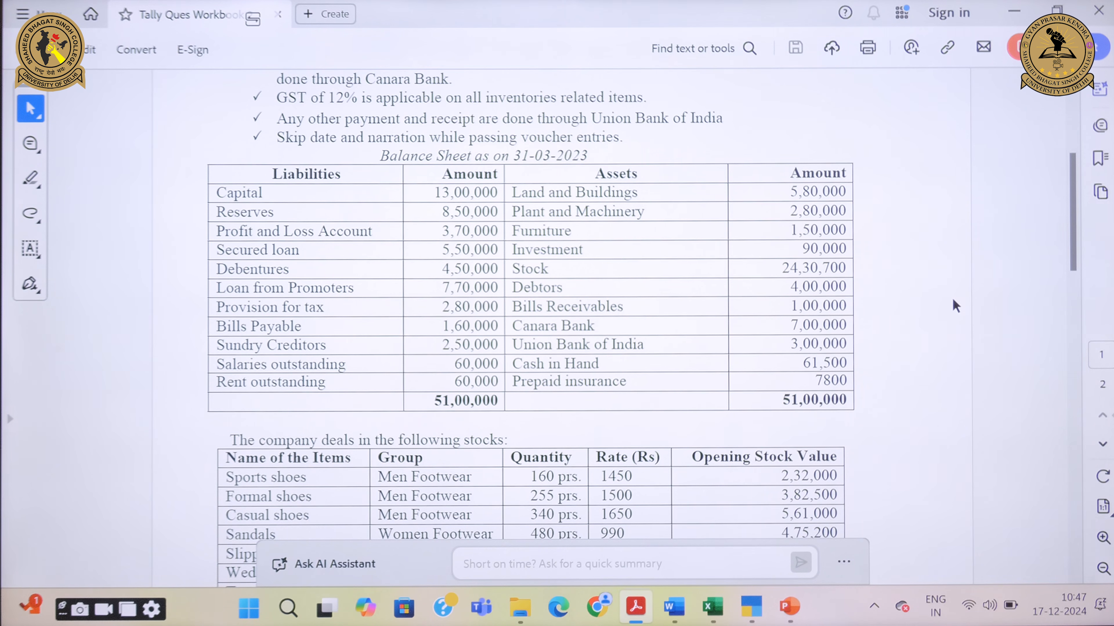
drag(1075, 227, 1105, 421)
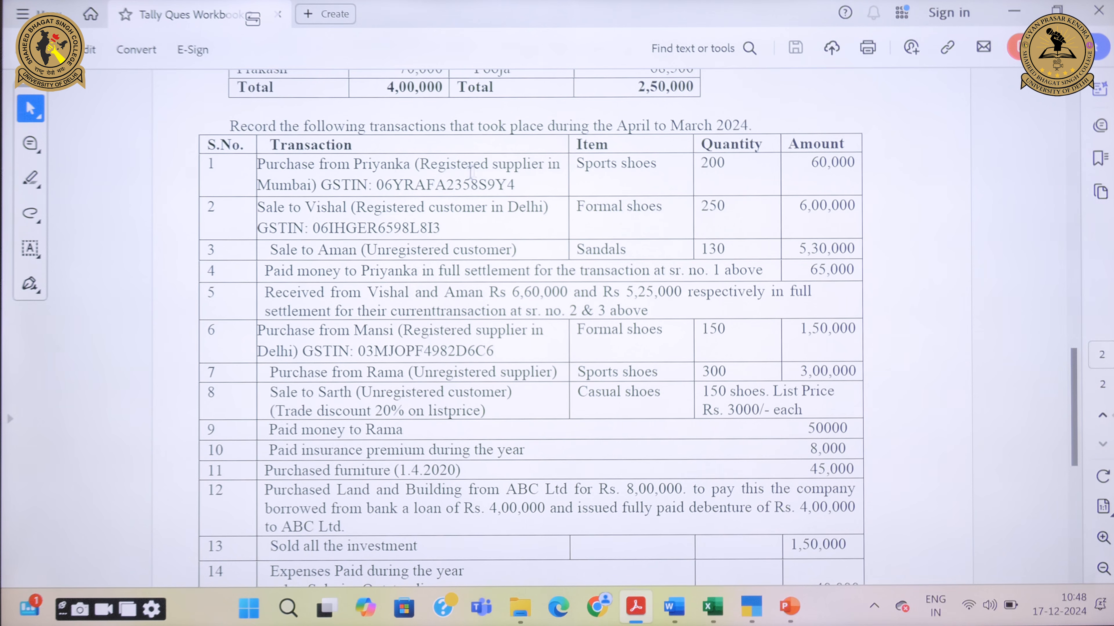
Step: Switch back to TallyPrime, leave the Balance Sheet and open voucher creation for the GST company
mouse_move(751, 605)
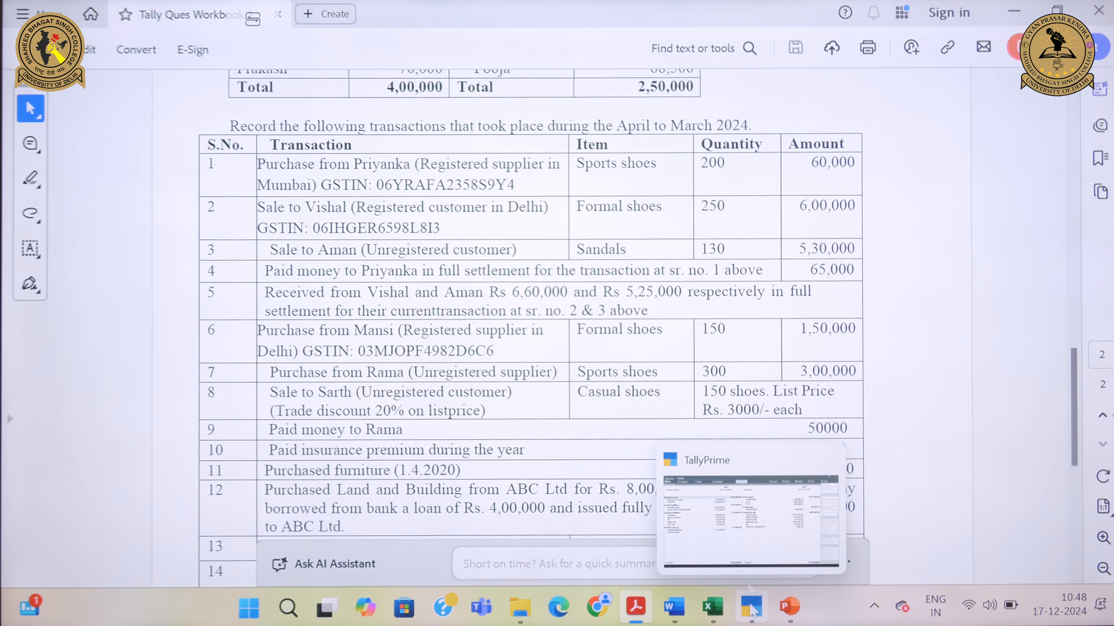
click(747, 520)
key(Escape)
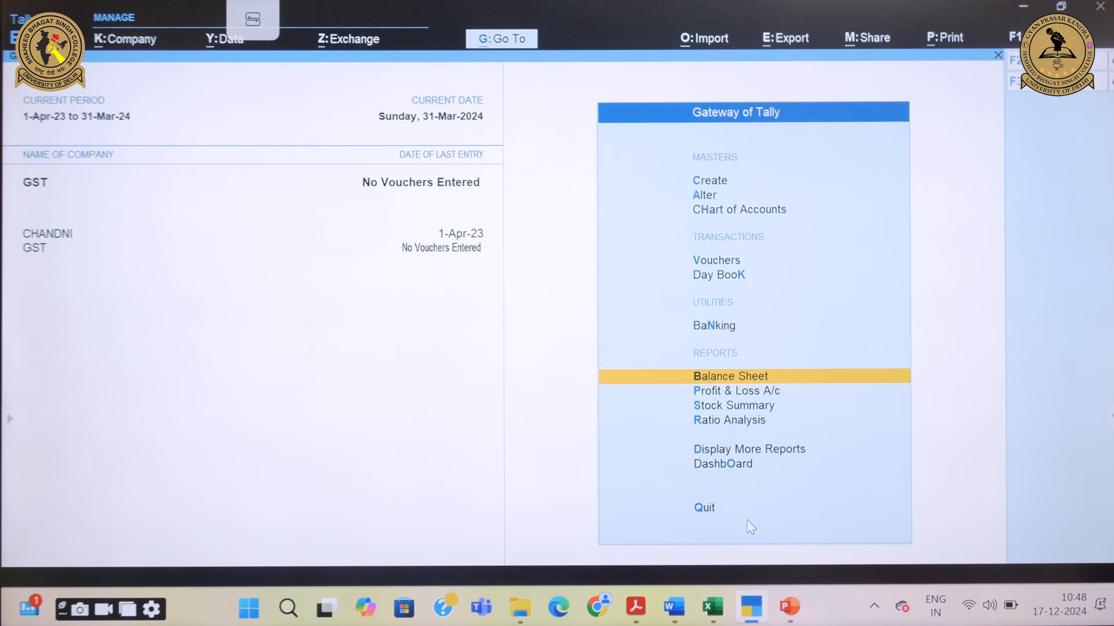
key(Up)
key(Up)
key(Up)
key(Return)
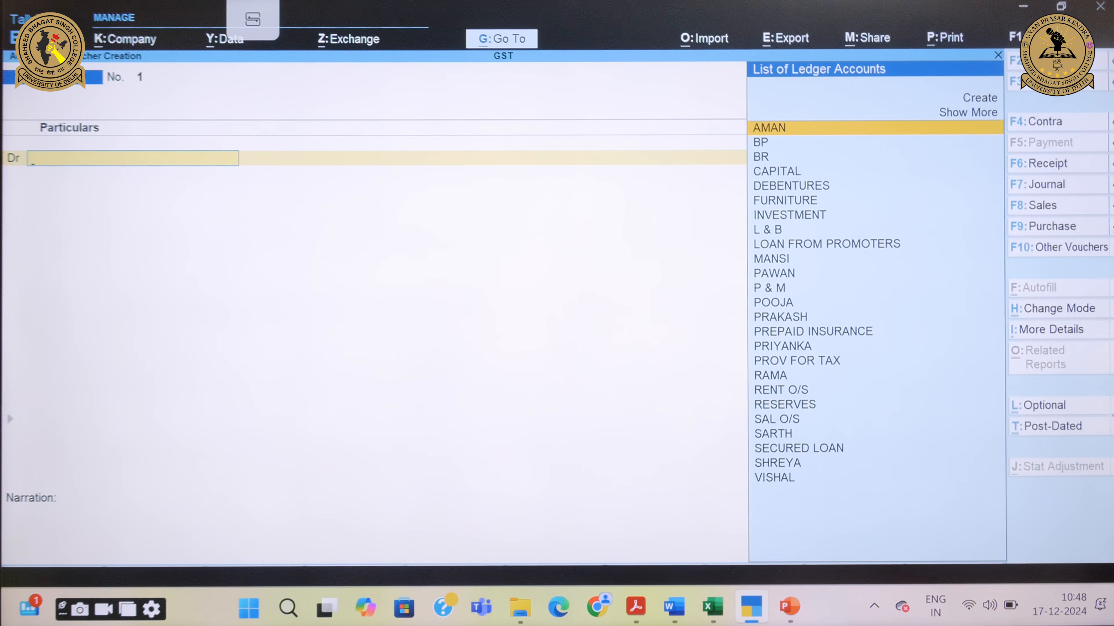
Step: Switch to a purchase voucher, leave the supplier invoice number blank and select the supplier's ledger as the party account
click(1039, 228)
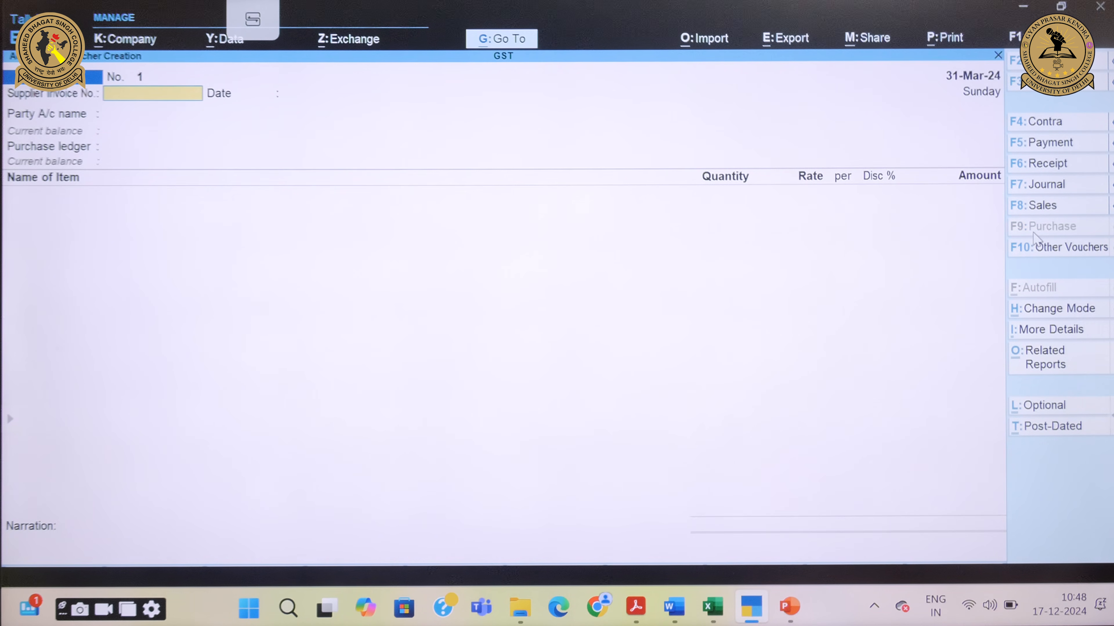
key(Return)
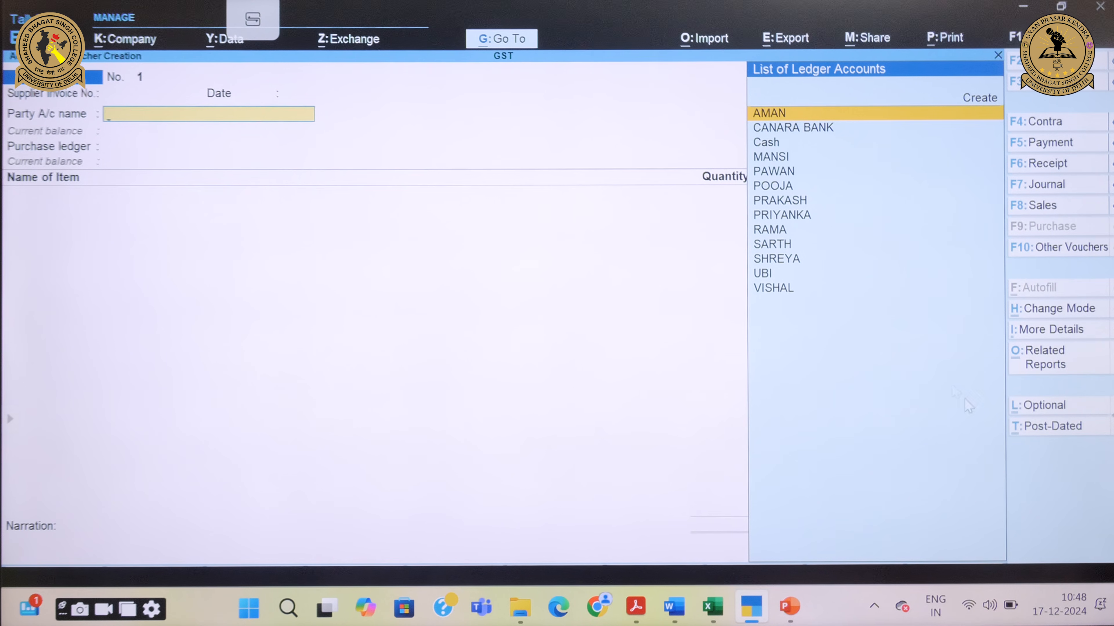
text(PRI)
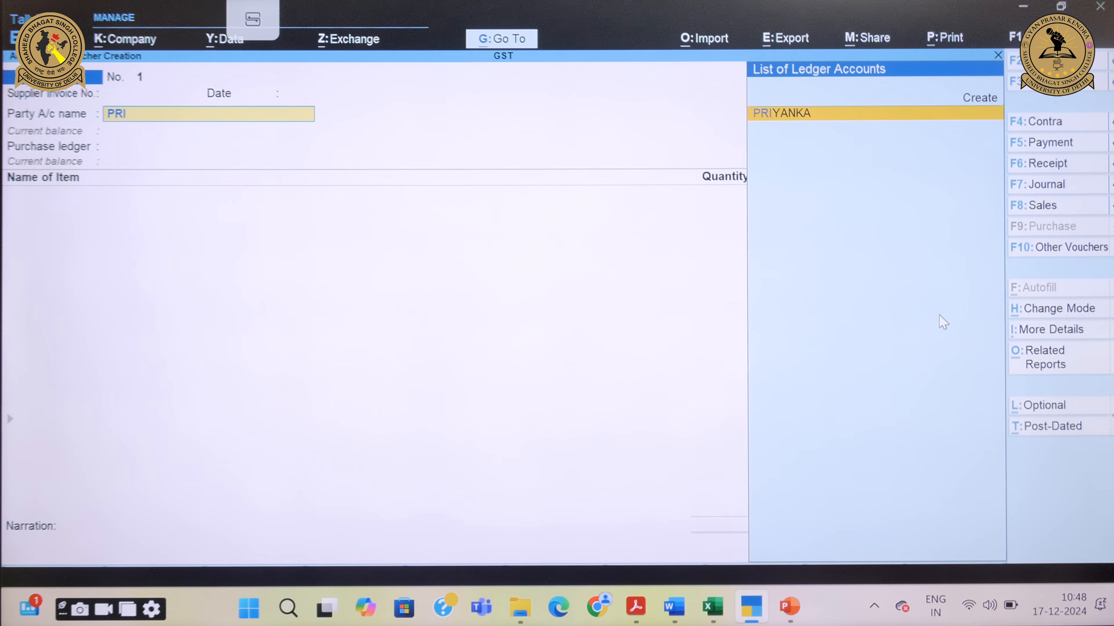
key(Return)
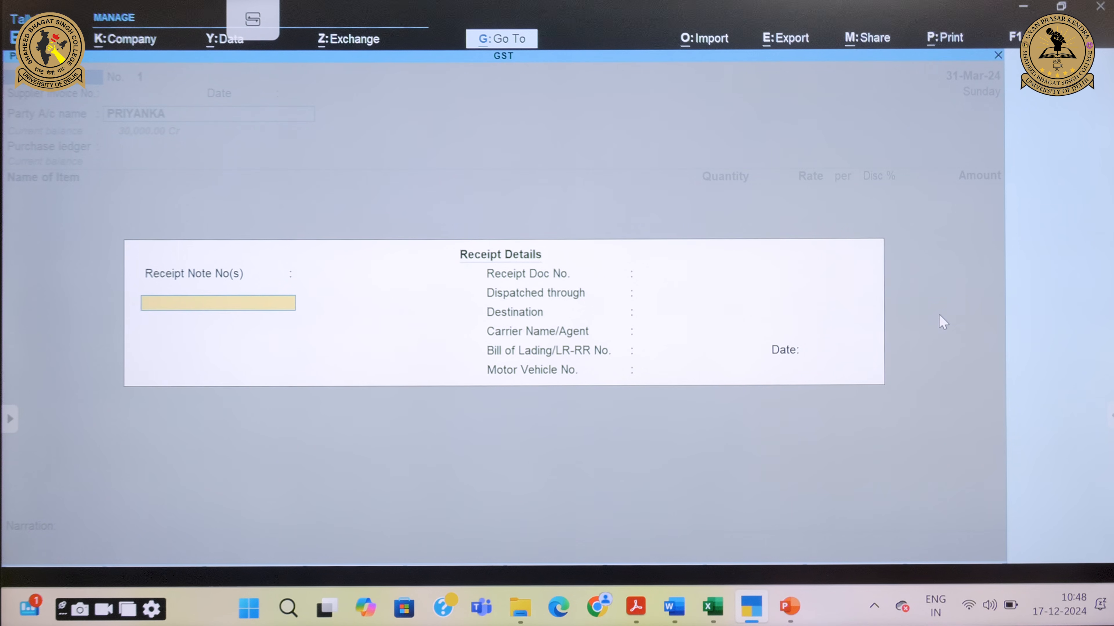
Step: Leave the receipt details blank, accept the party details and proceed to the purchase ledger selection
key(Return)
key(Return)
key(Return)
key(Return)
key(Return)
key(Return)
key(Return)
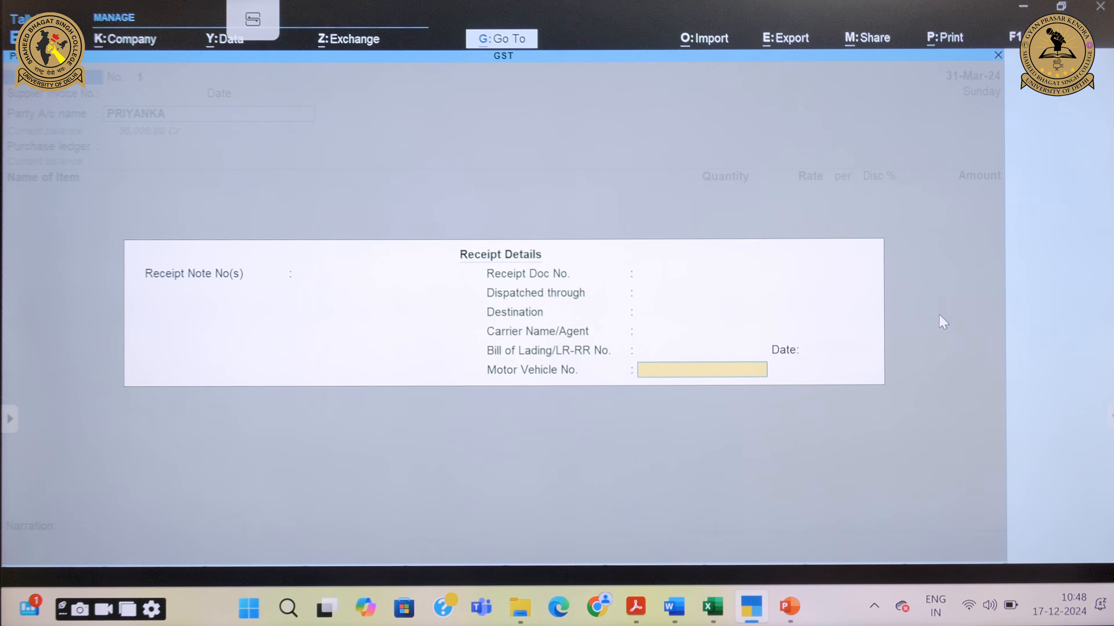
key(Return)
key(Return)
key(Return)
key(Return)
key(Return)
key(Return)
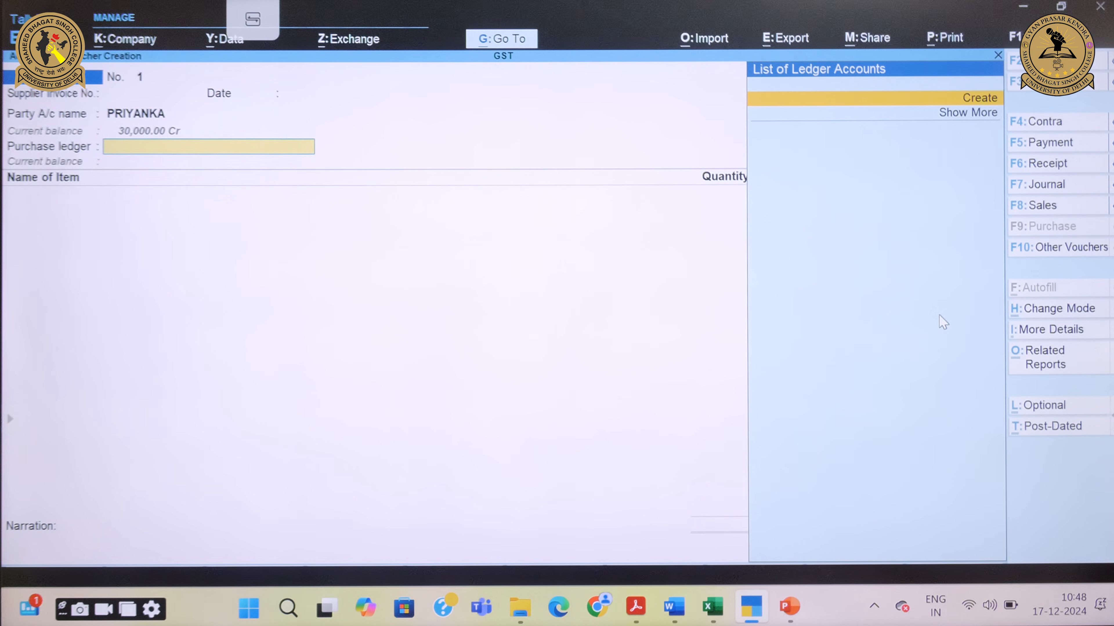
Step: Create a new ledger named PURCHASE under Purchase Accounts, keeping the ledger type Not Applicable and interest calculation at No
key(Return)
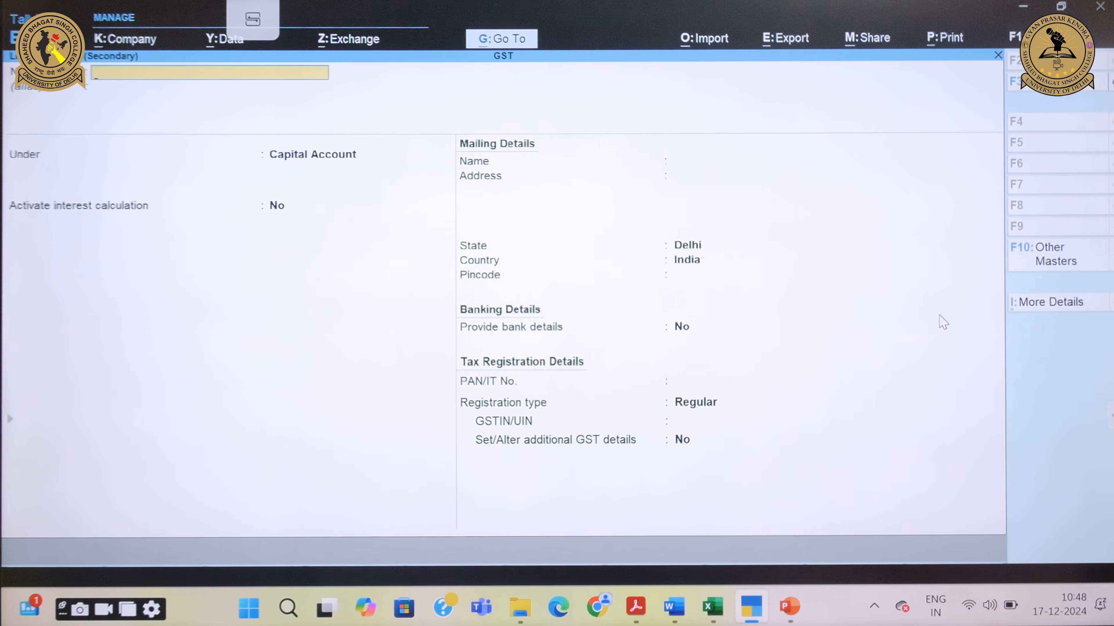
text(PURCHASE)
key(Return)
key(Return)
text(PUR)
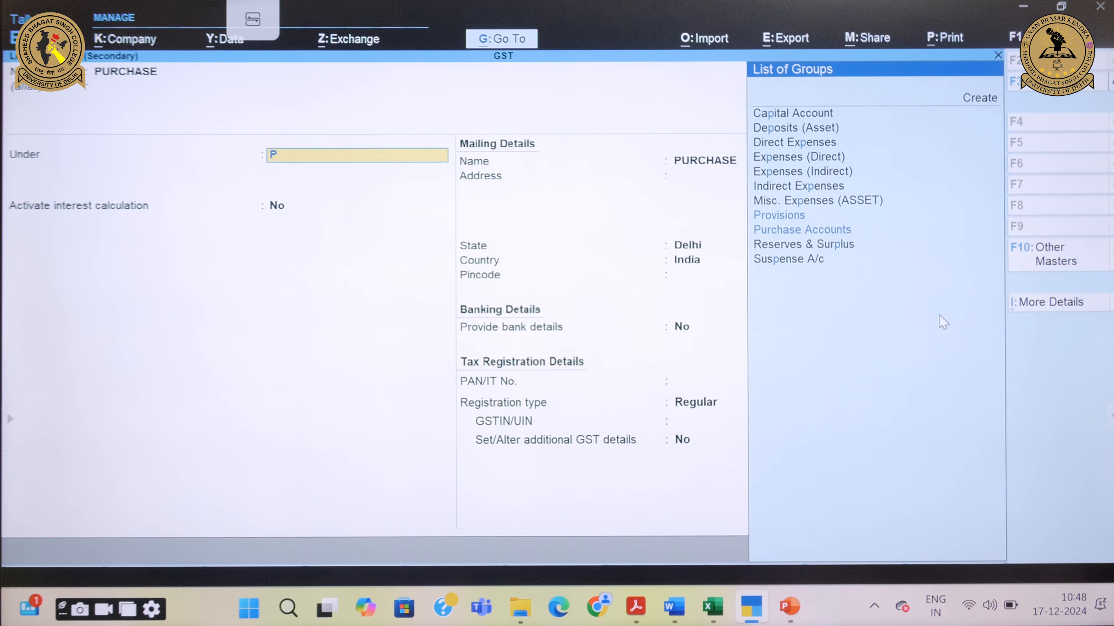
key(Return)
key(Return)
key(Return)
key(Return)
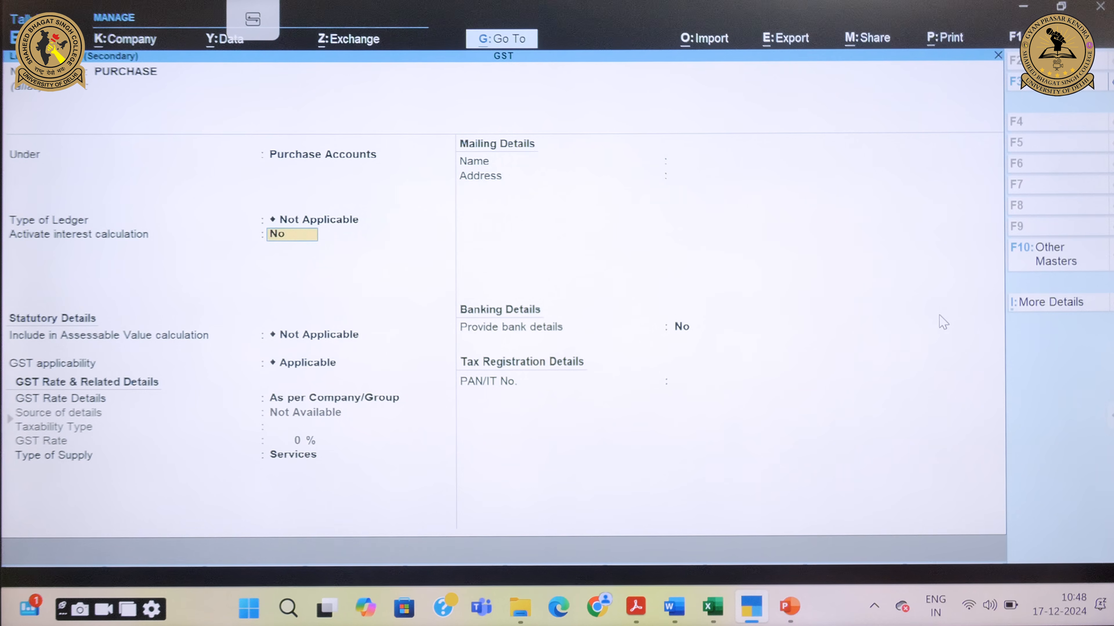
key(Up)
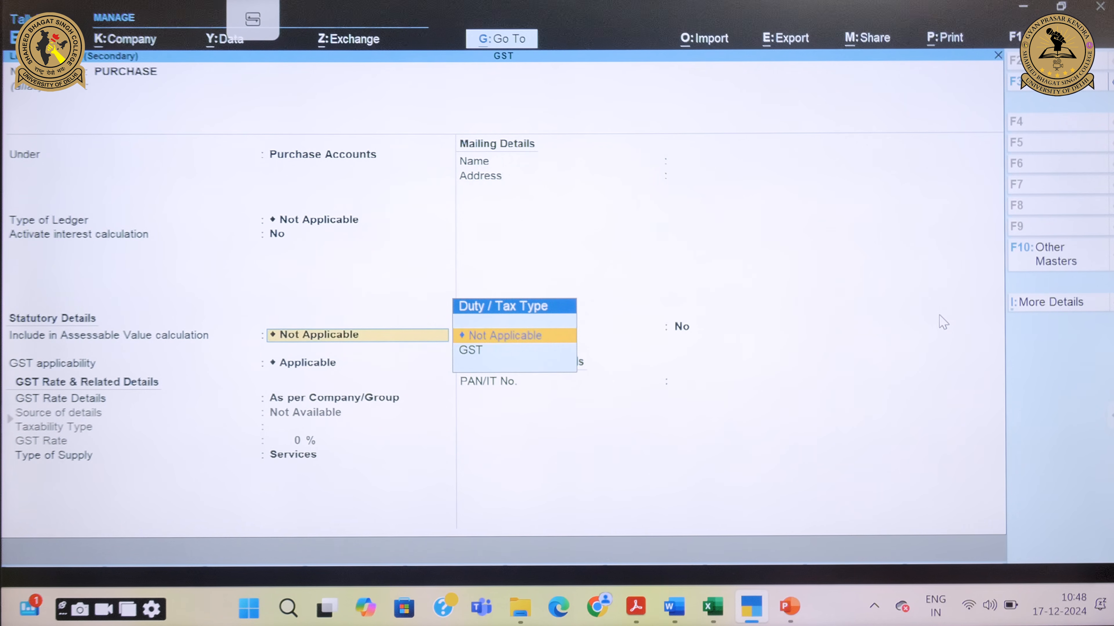
Step: Include the PURCHASE ledger in assessable value calculation for GST, appropriated to Goods and Services based on value, and save the ledger
key(Down)
key(Return)
key(Down)
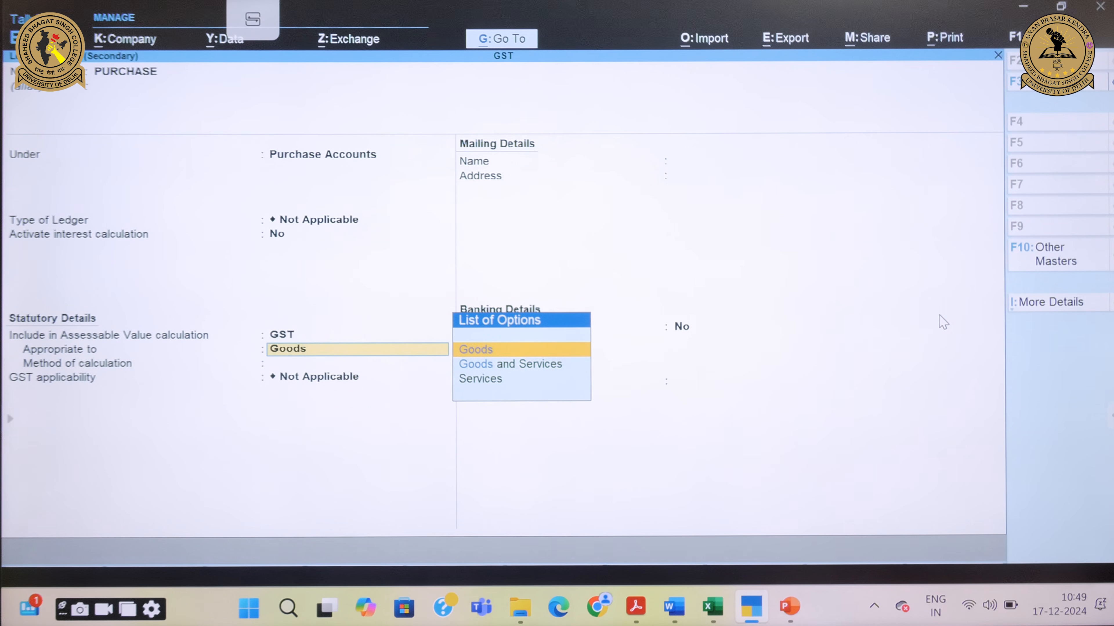
key(Down)
key(Return)
key(Return)
key(Return)
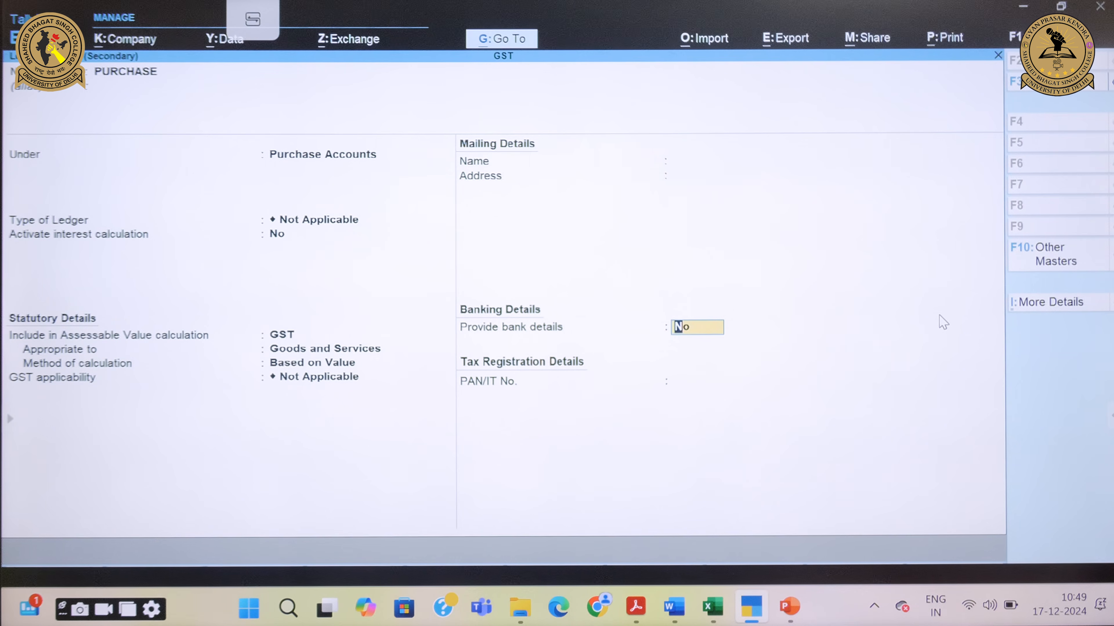
key(Return)
key(Return)
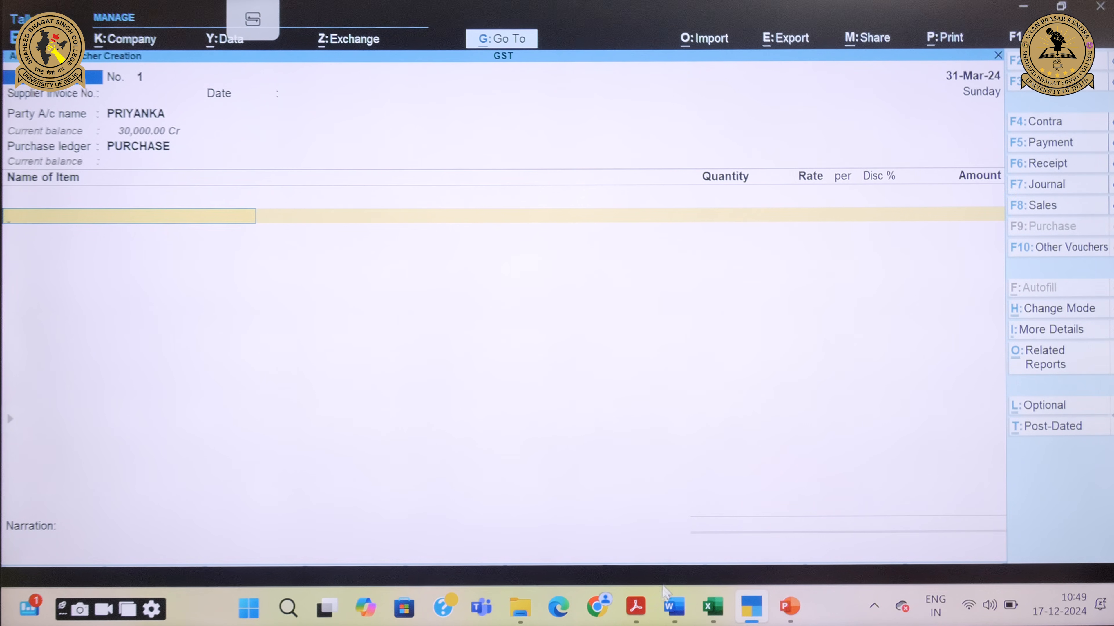
Step: Check the first transaction in the PDF question workbook, return to TallyPrime and choose SPORTS SHOES as the purchase voucher's item
mouse_move(636, 607)
click(644, 529)
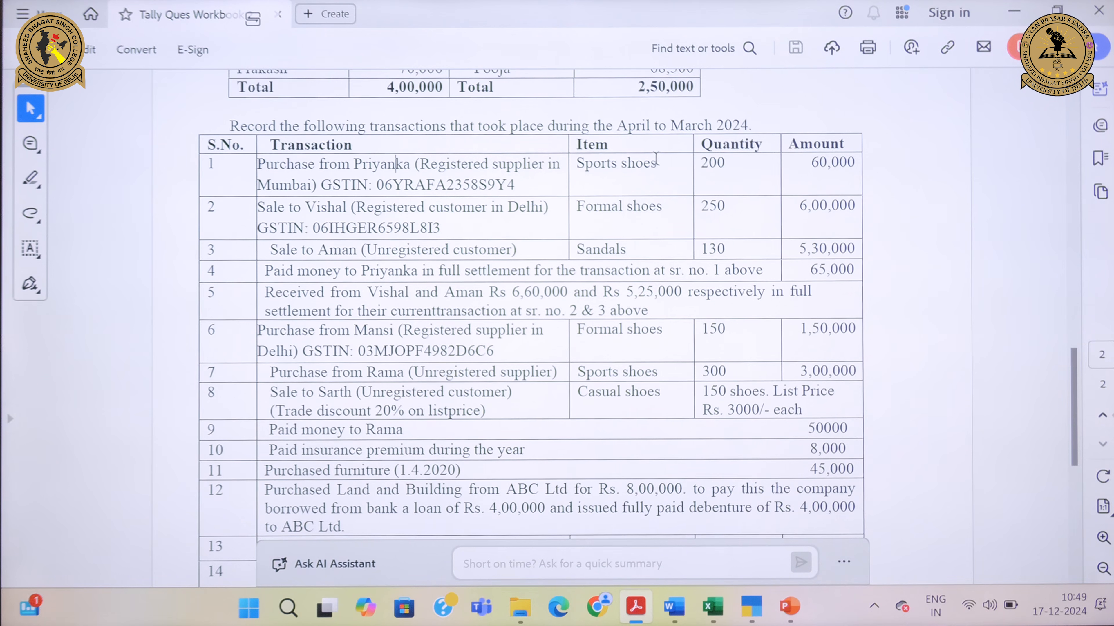
mouse_move(752, 608)
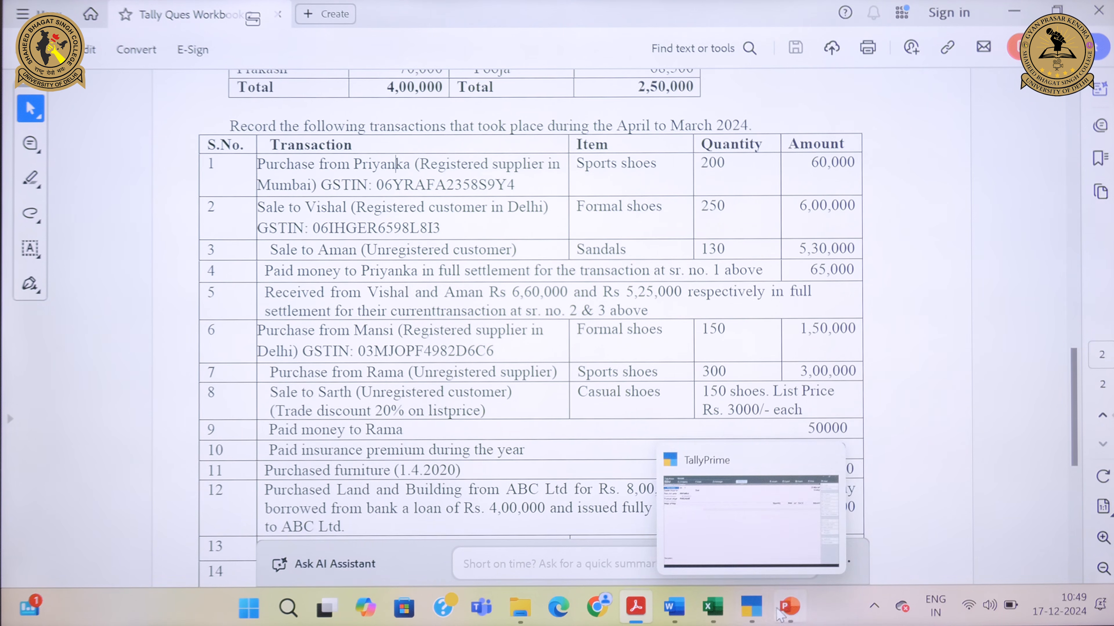
click(728, 490)
text(SPO)
key(Return)
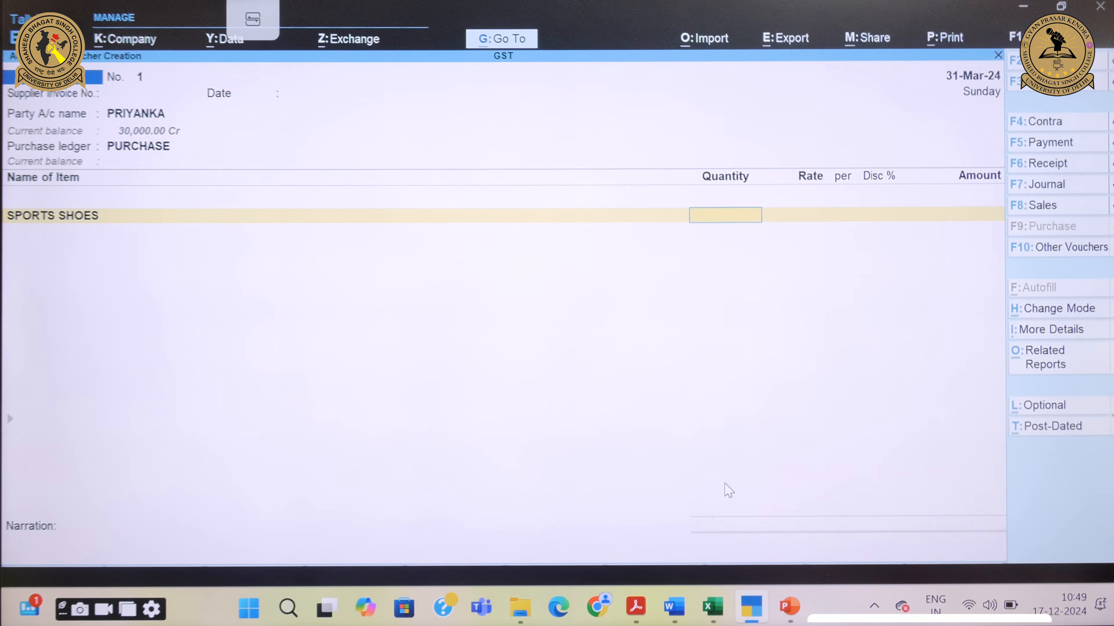
key(Return)
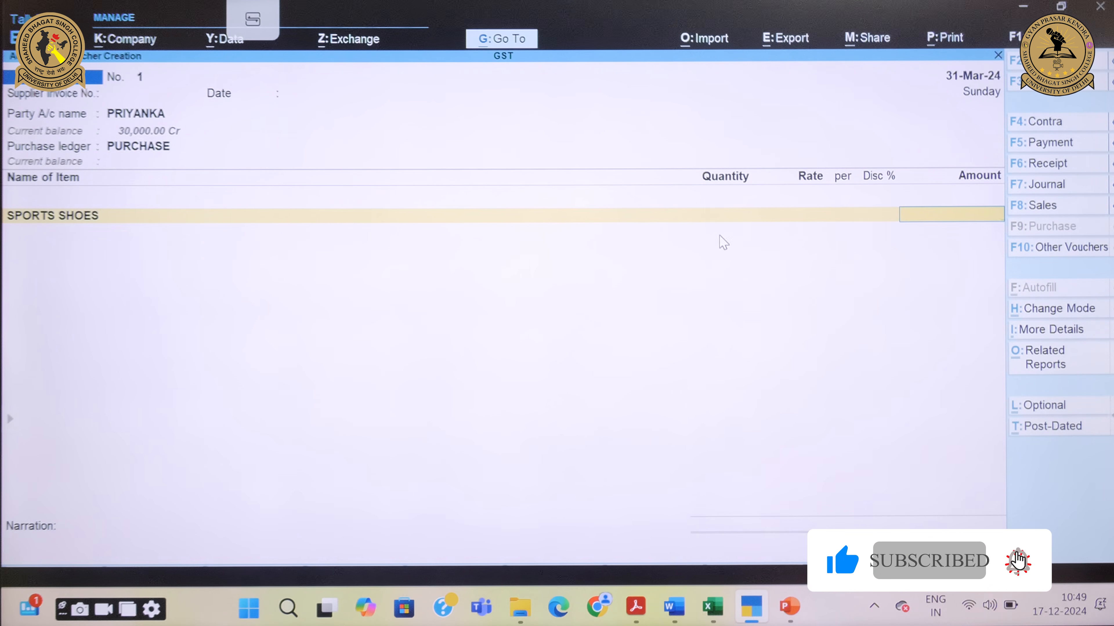
Step: Set the SPORTS SHOES line to a quantity of 200 and an amount of 60,000, and finish the item list
click(720, 219)
text(200)
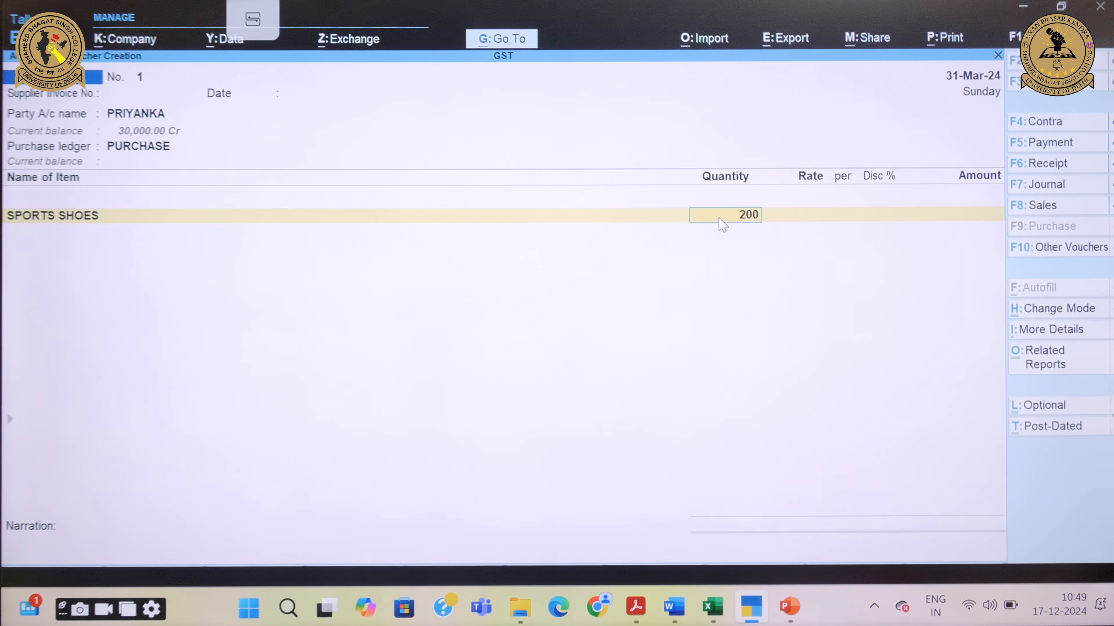
key(Return)
key(Return)
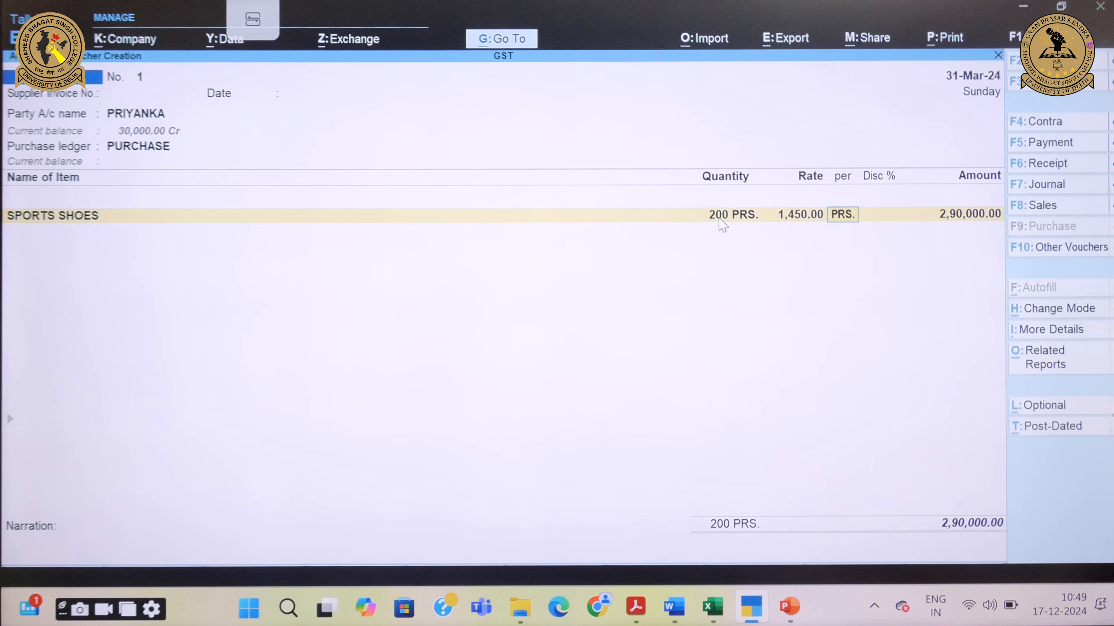
key(Return)
key(Return)
text(60)
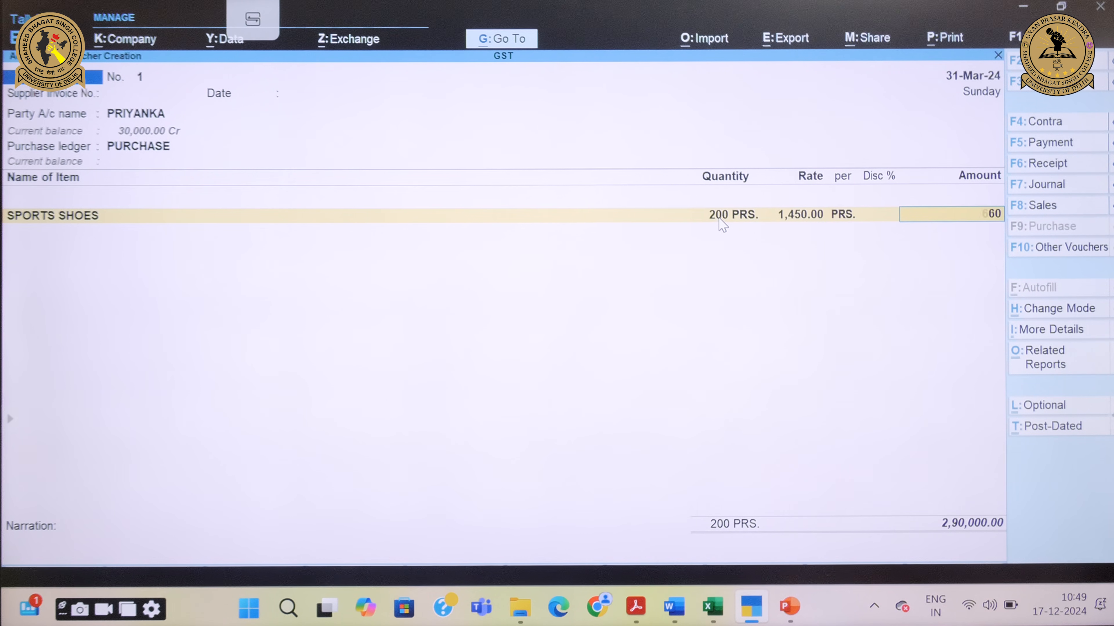
text(,00000)
key(Return)
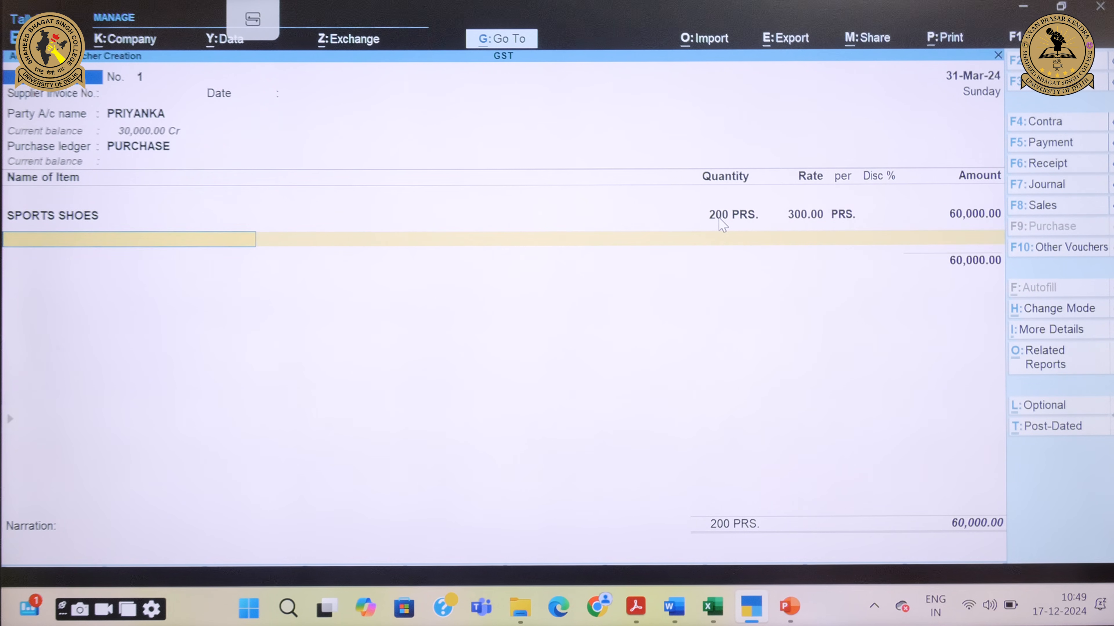
key(Return)
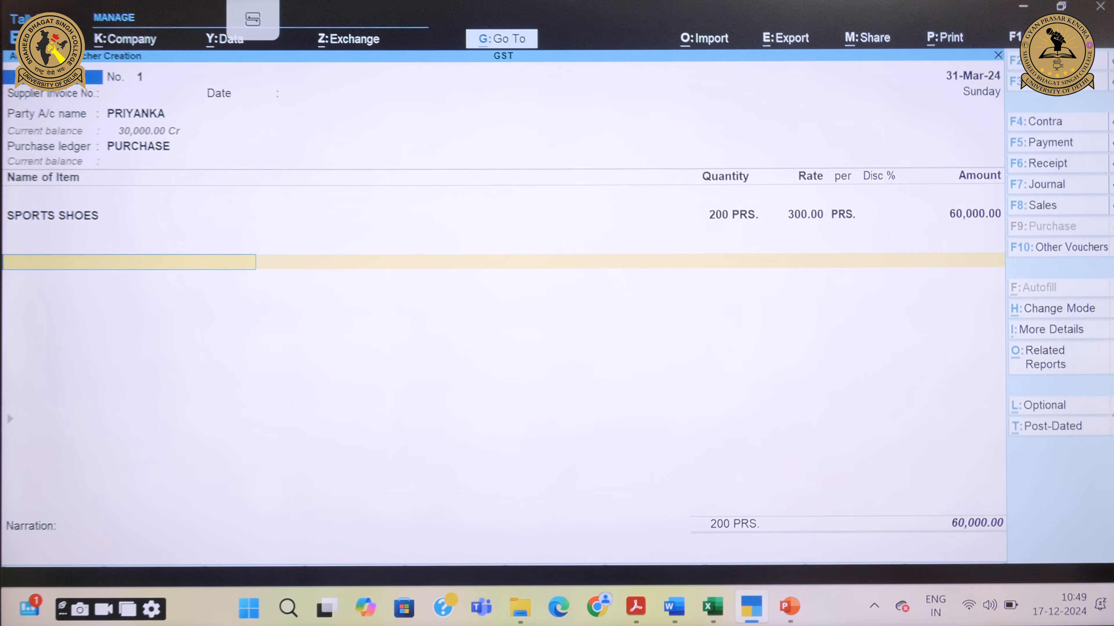
click(992, 219)
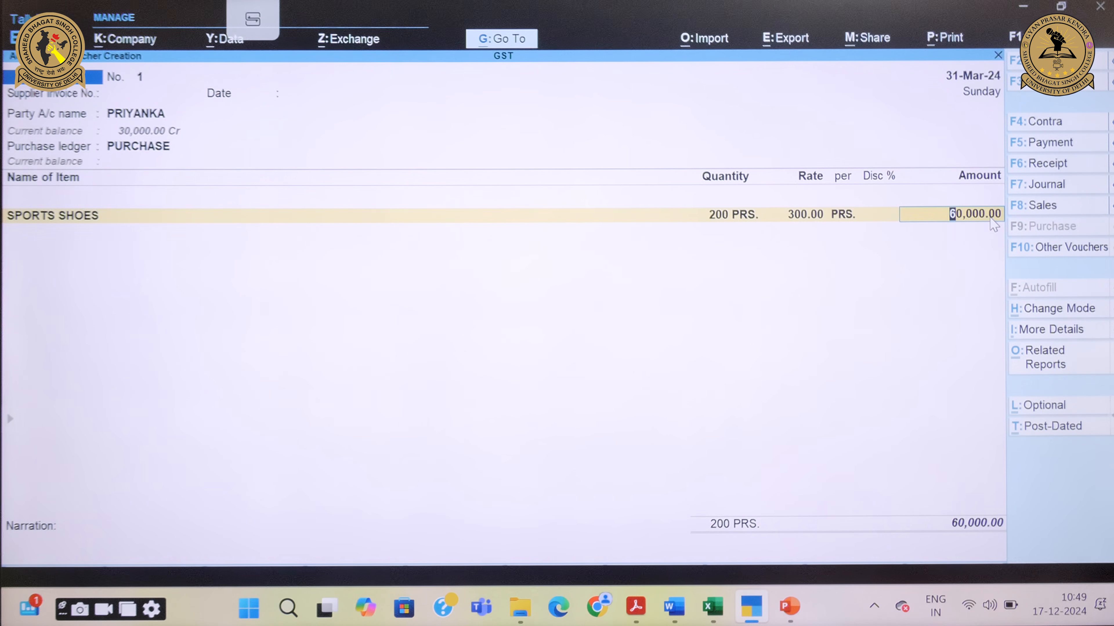
key(Return)
key(Return)
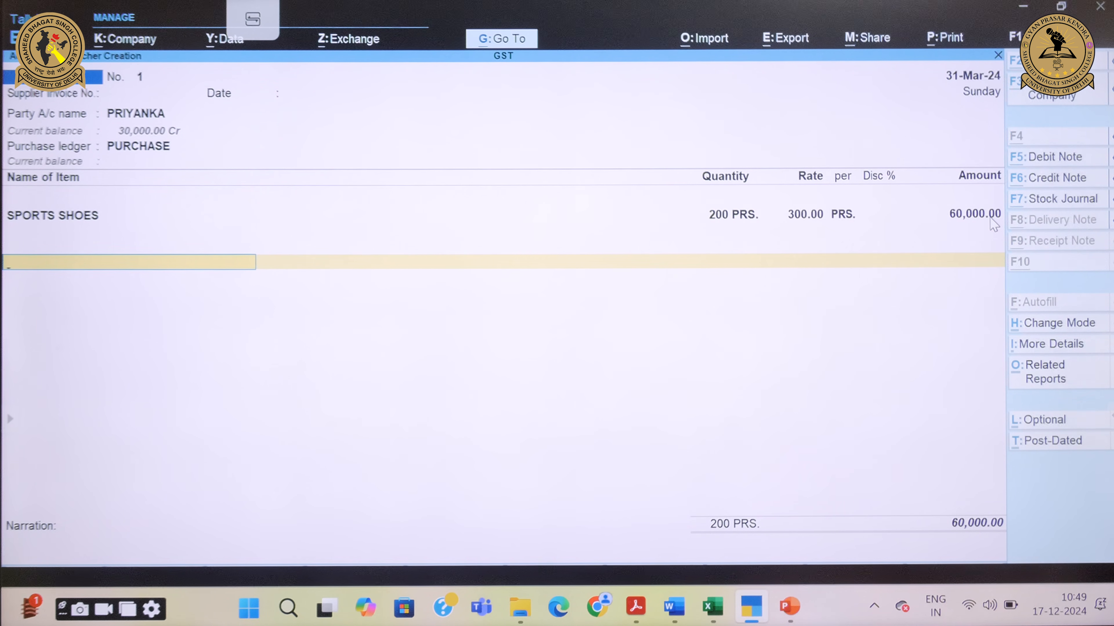
Step: Start a new ledger from the voucher, name it INPUT IGST and place it under Duties & Taxes
key(alt+c)
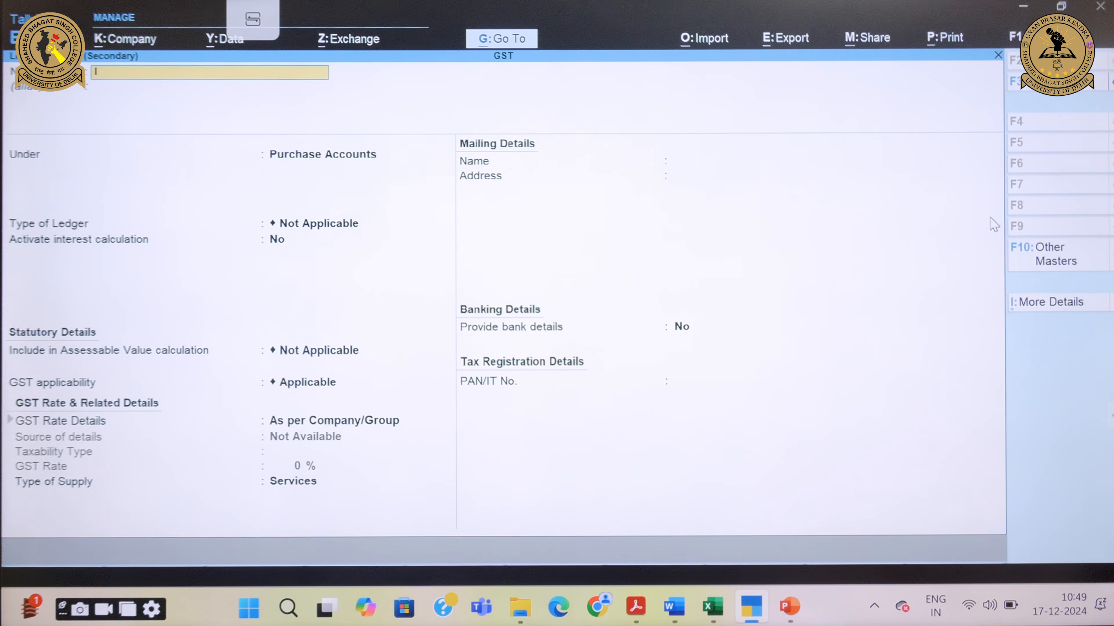
text(INPI)
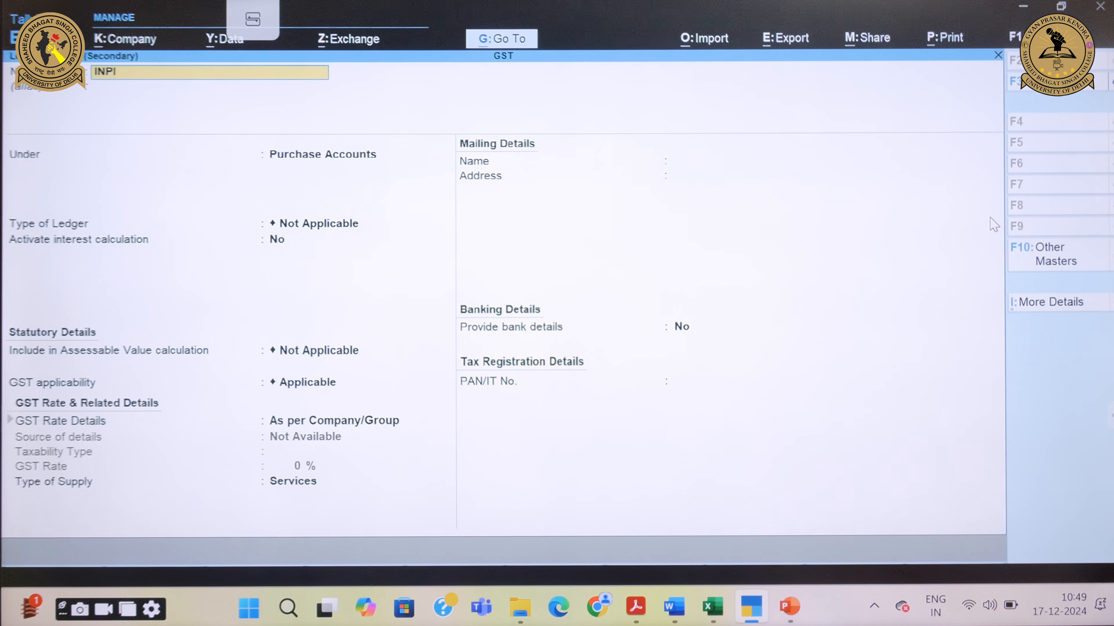
key(BackSpace)
text(UT IGST)
key(Return)
key(Return)
text(du)
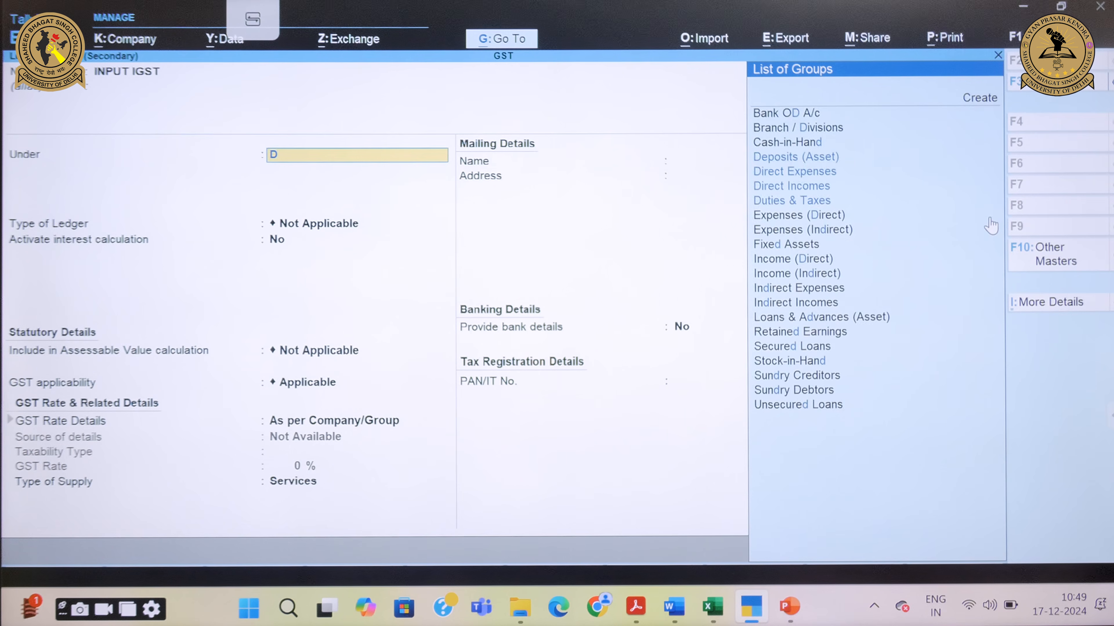
key(Return)
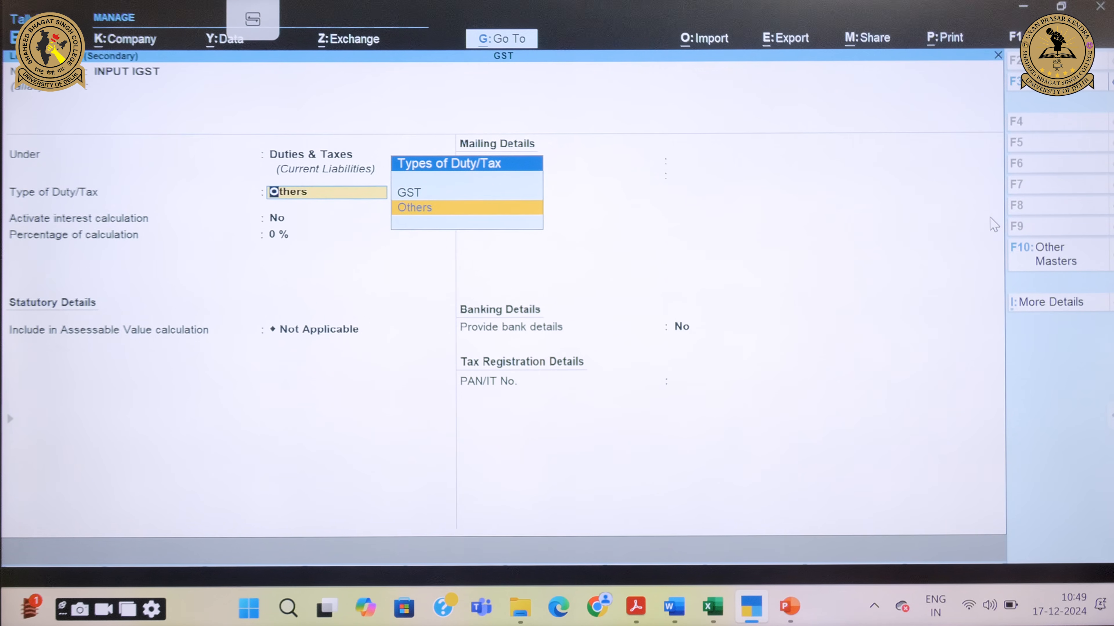
Step: Set the INPUT IGST ledger's type of duty/tax to GST and its tax type to IGST
key(Up)
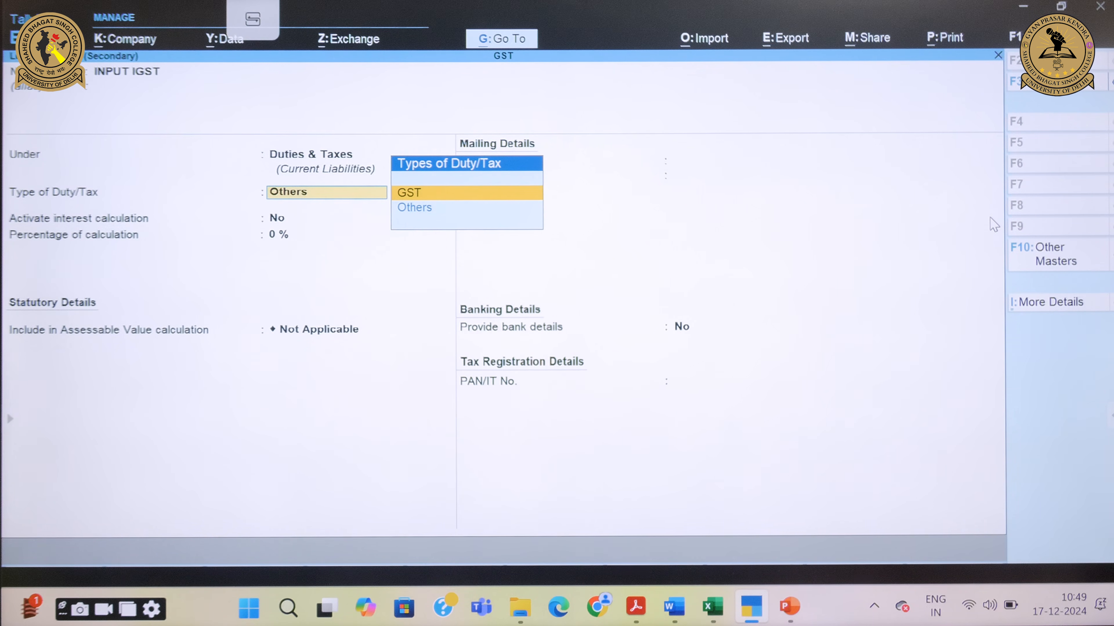
key(Return)
key(Down)
key(Down)
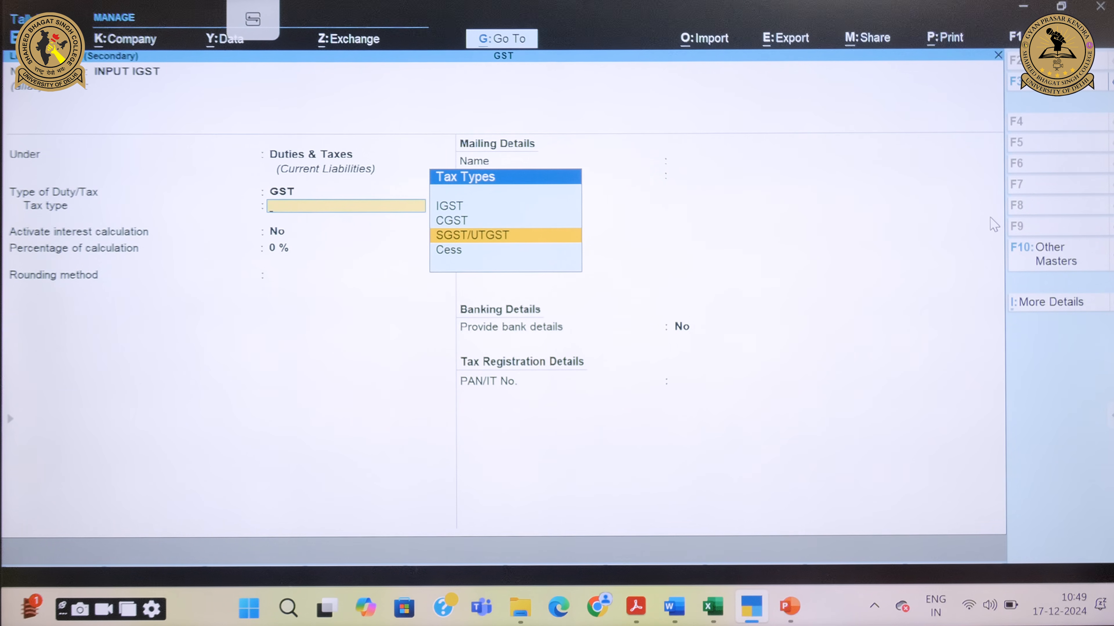
key(Up)
key(Up)
key(Return)
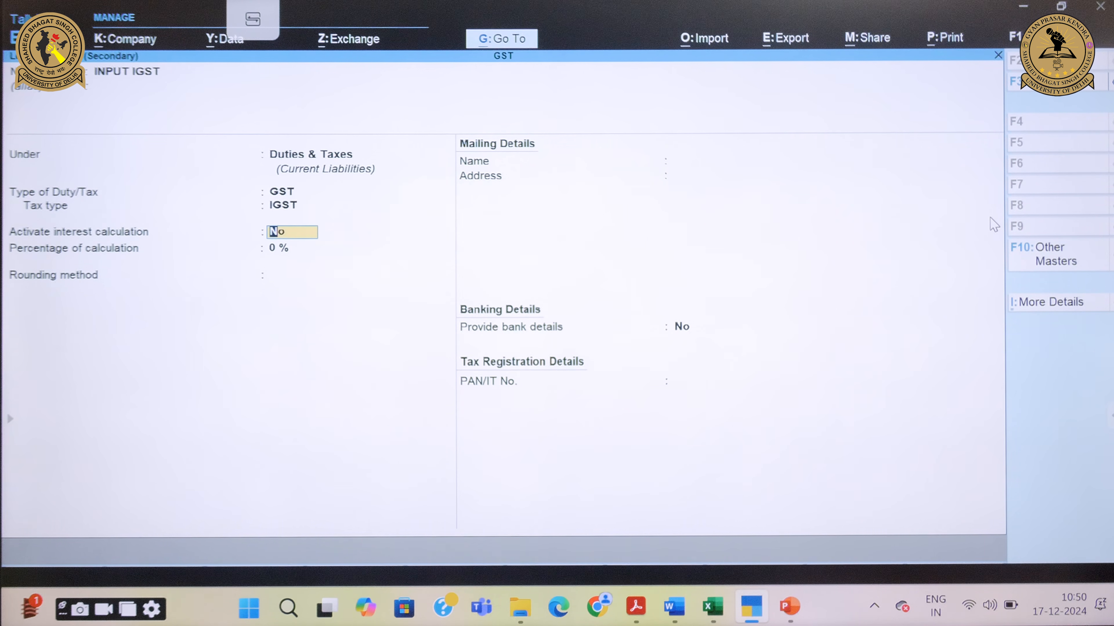
Step: Set the INPUT IGST ledger's percentage of calculation to 12%, keep rounding Not Applicable and save the ledger
key(Return)
text(1)
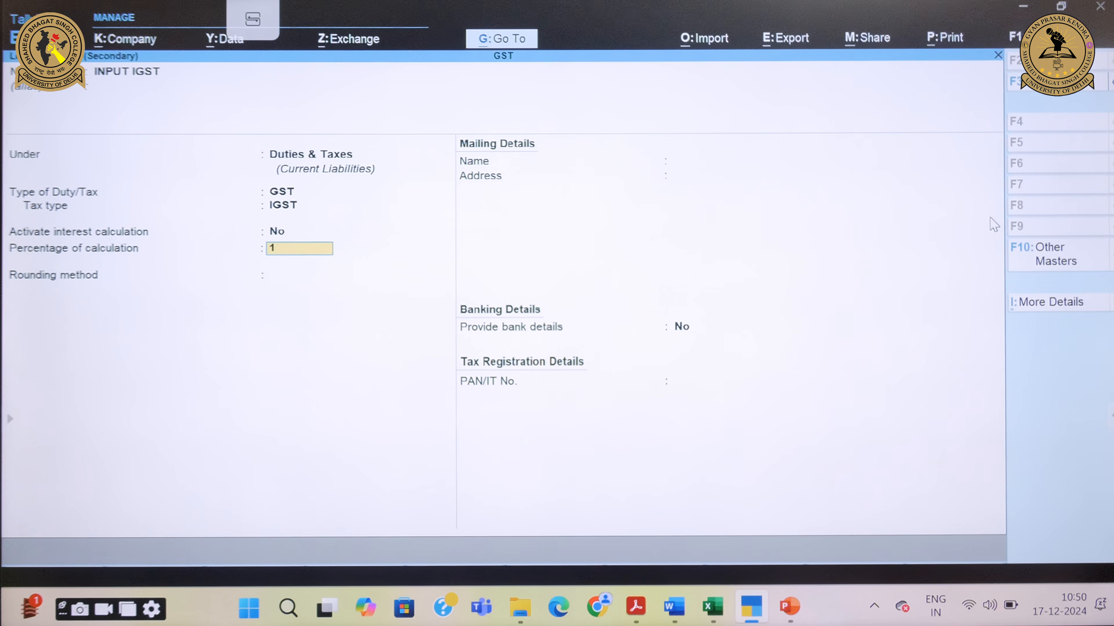
text(2)
key(Return)
key(Return)
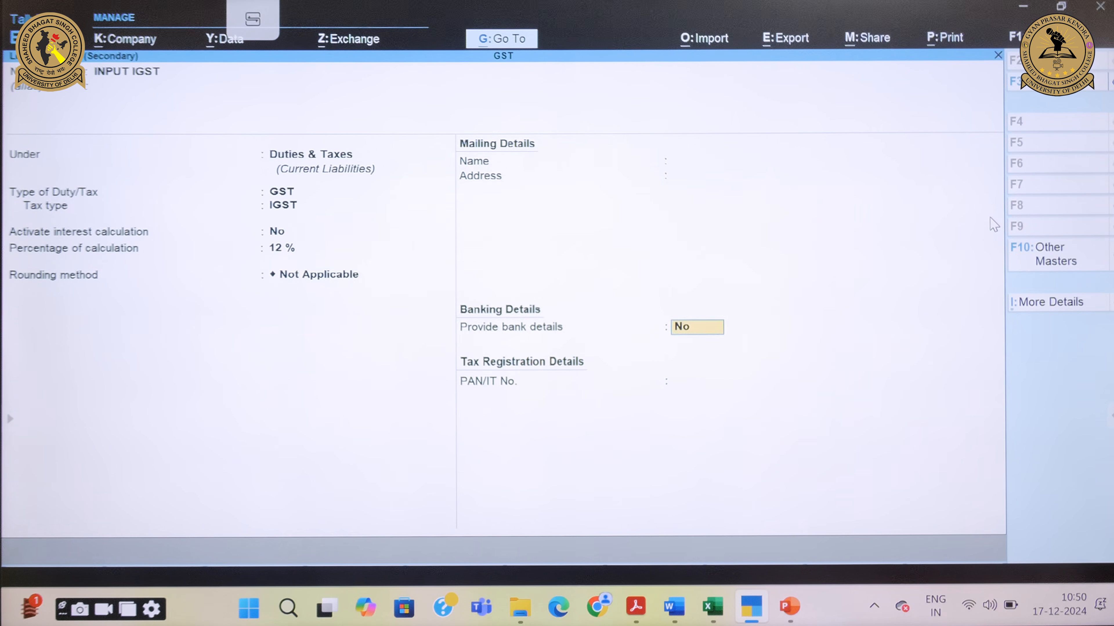
key(Return)
key(Return)
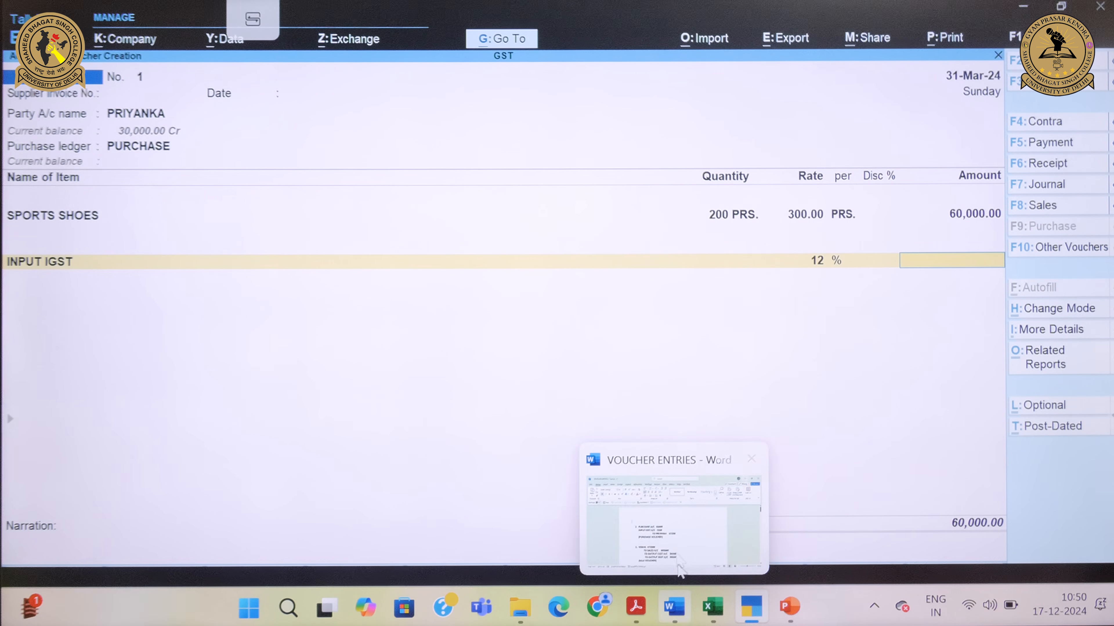
Step: Check entry 1 in the VOUCHER ENTRIES Word document, then return to TallyPrime and enter 7,200 as the voucher's INPUT IGST amount
click(675, 544)
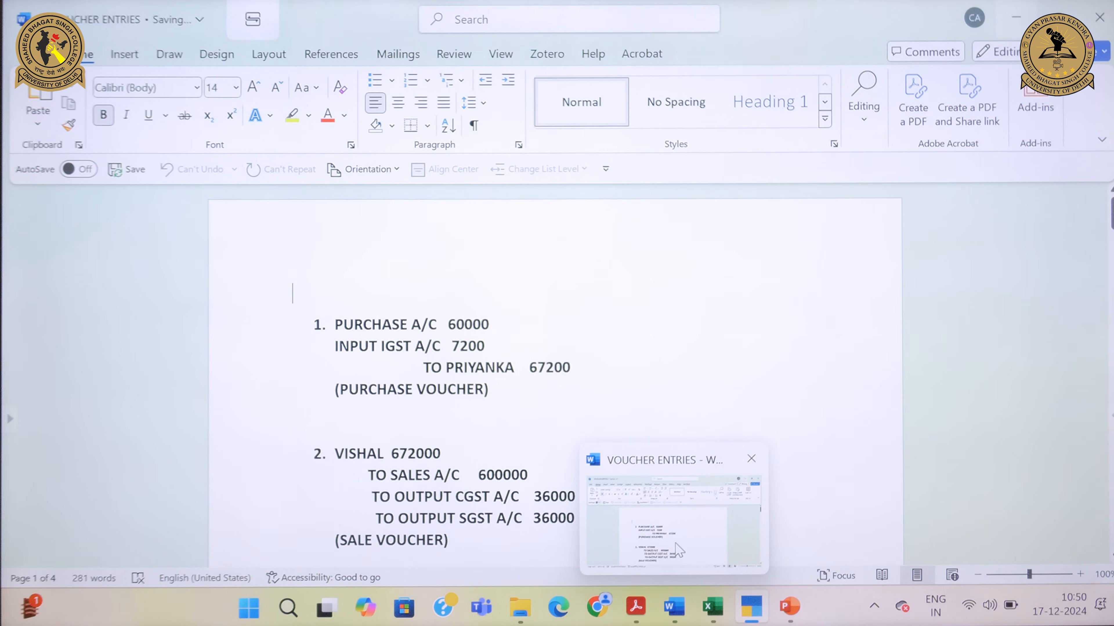
click(498, 393)
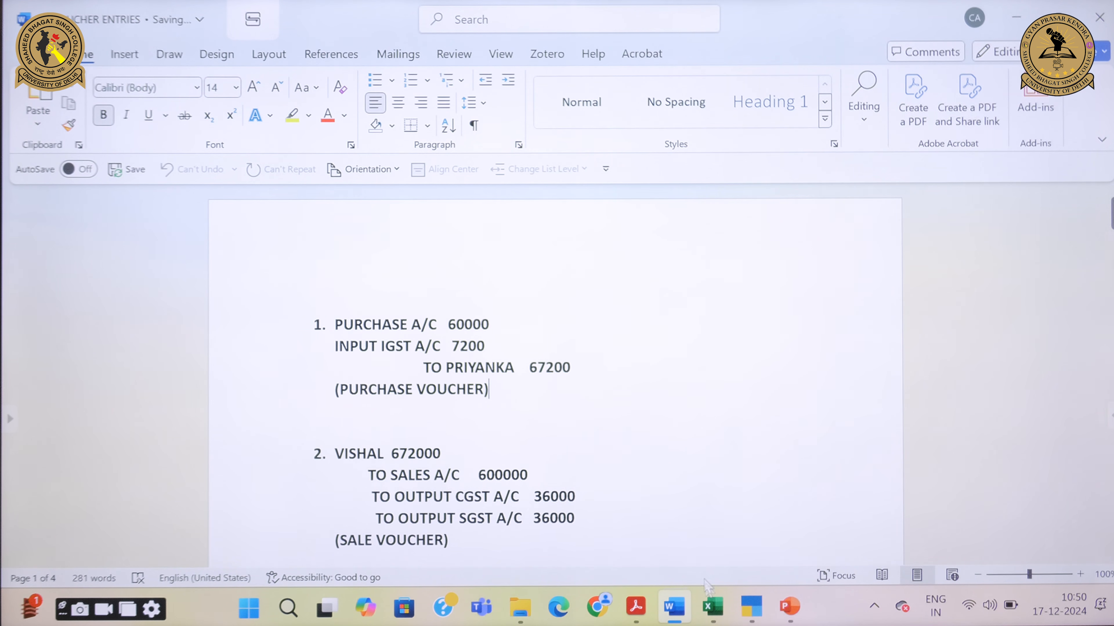
mouse_move(751, 608)
click(752, 543)
text(7)
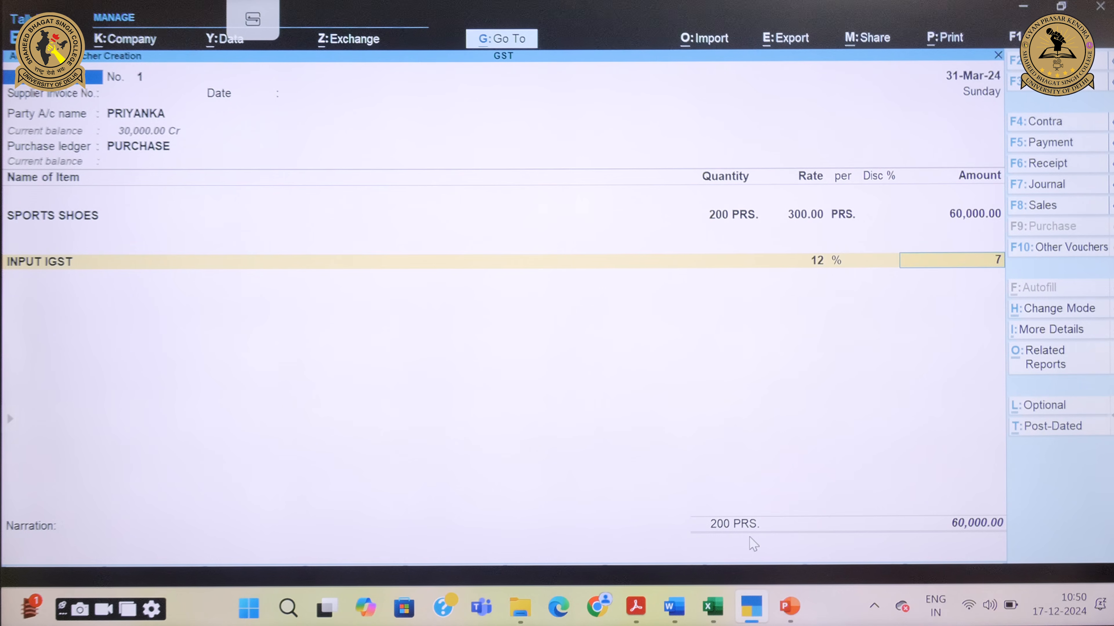
text(,200)
key(Return)
key(Return)
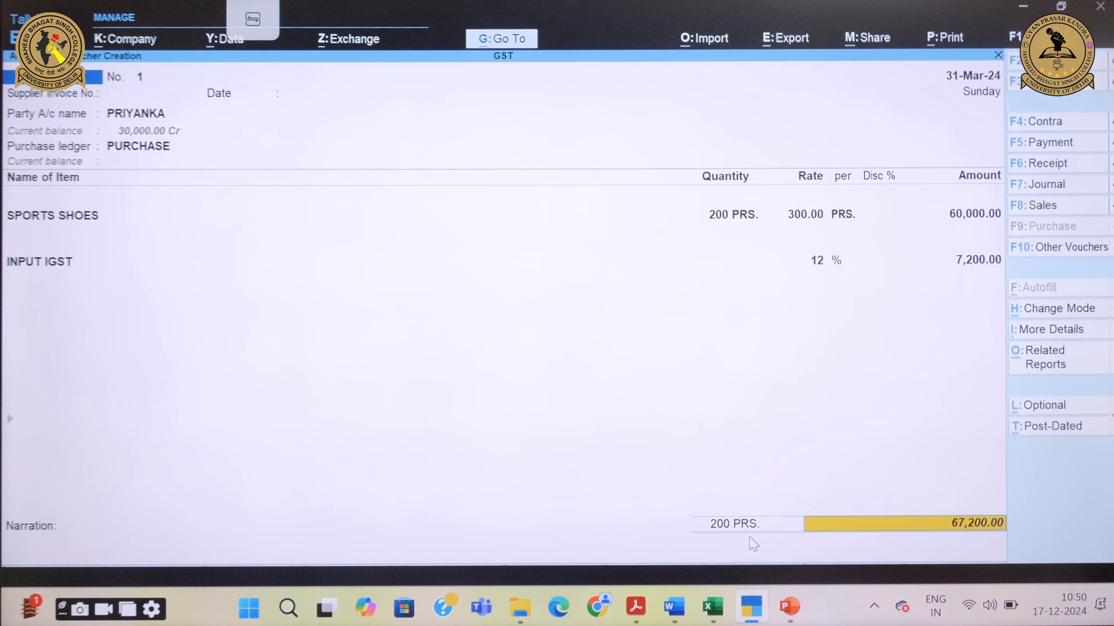
key(Return)
key(Return)
key(Return)
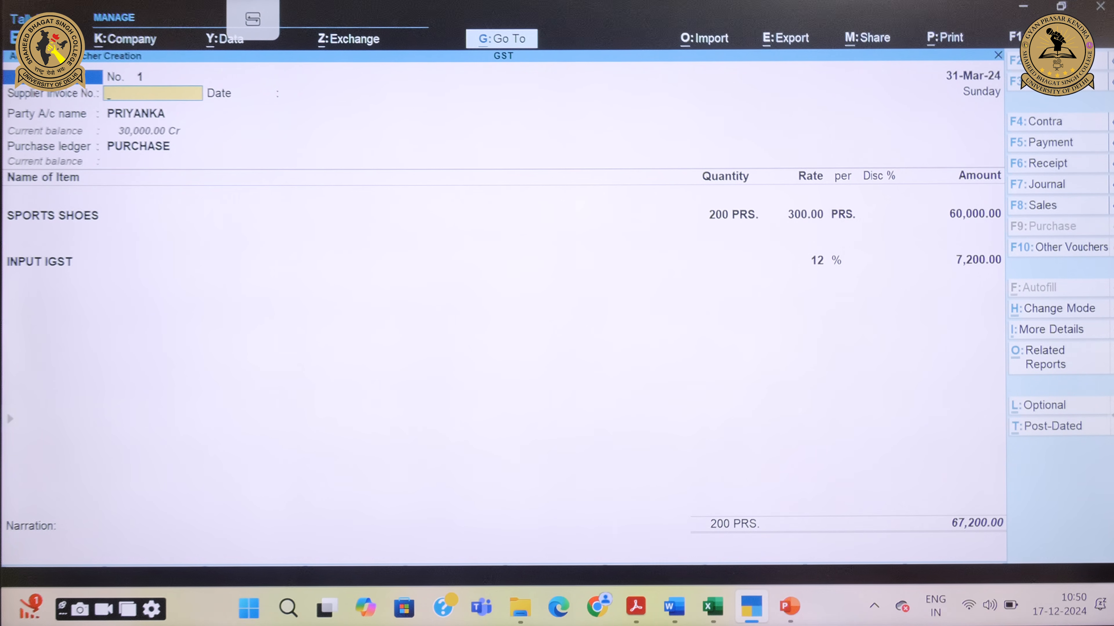
Step: Change the accounting period to run from 1-4-2024 to 31-3-2025
key(alt+F2)
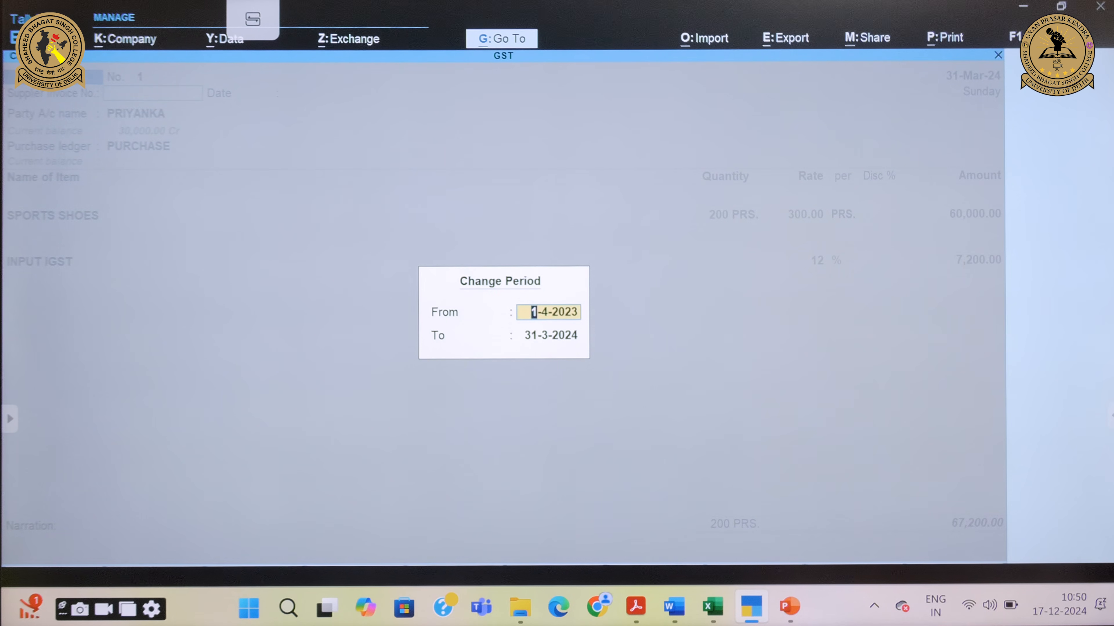
text(1-2-2)
key(BackSpace)
key(BackSpace)
key(BackSpace)
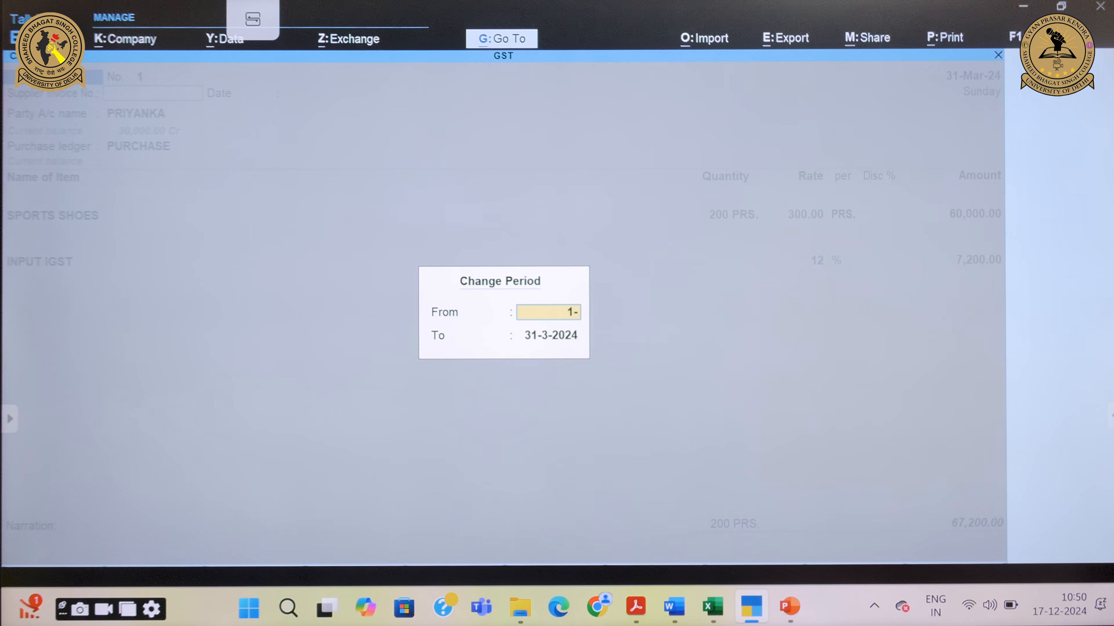
text(4-2024)
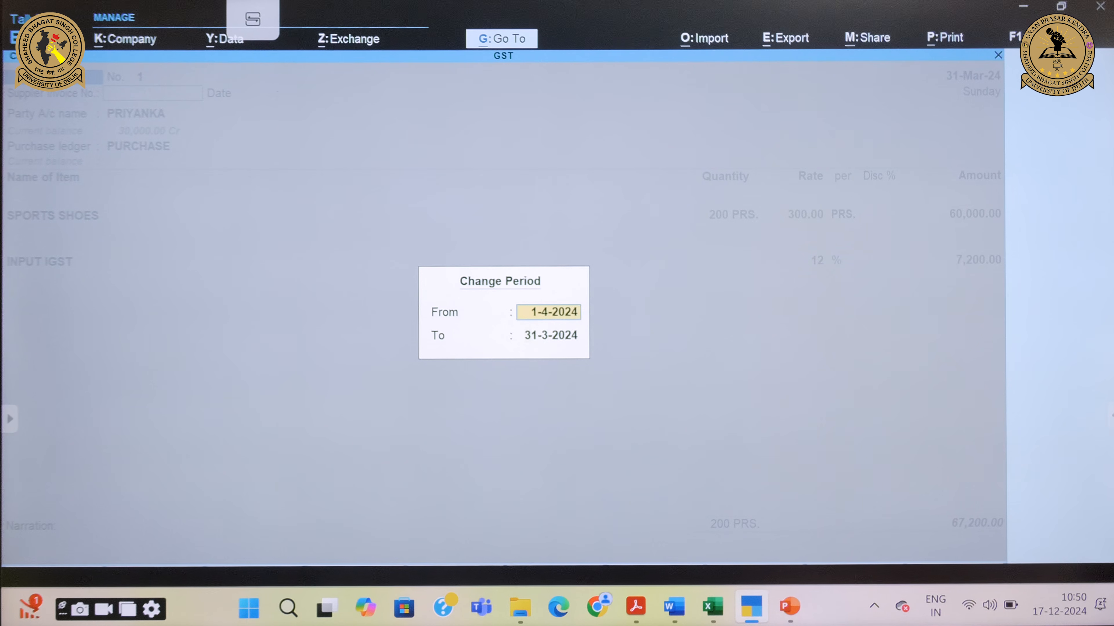
key(Return)
text(31-3)
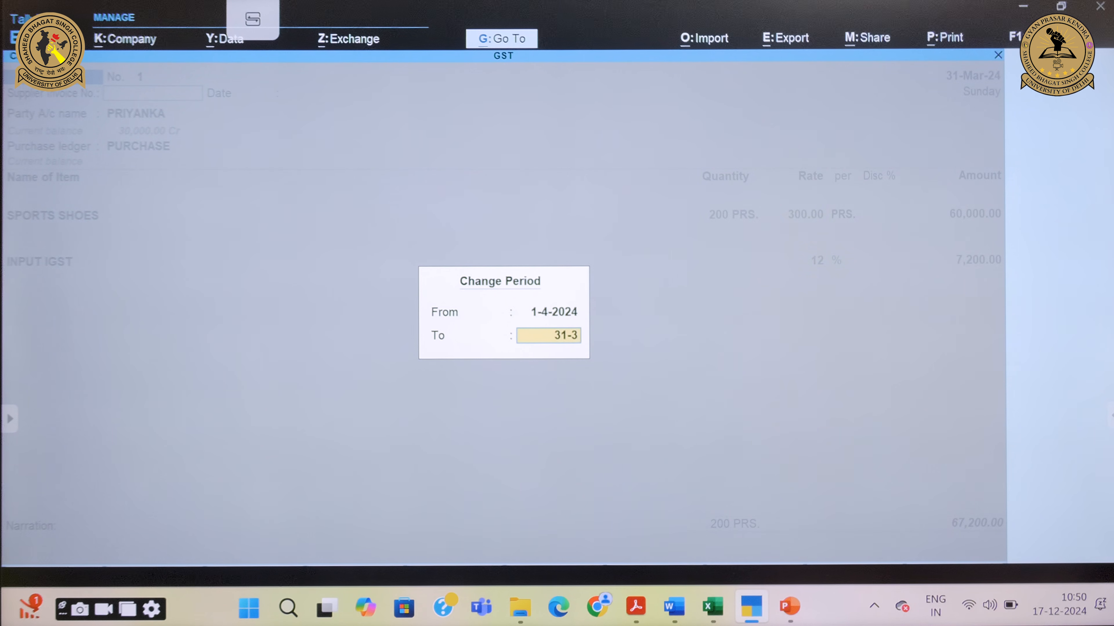
text(-2025)
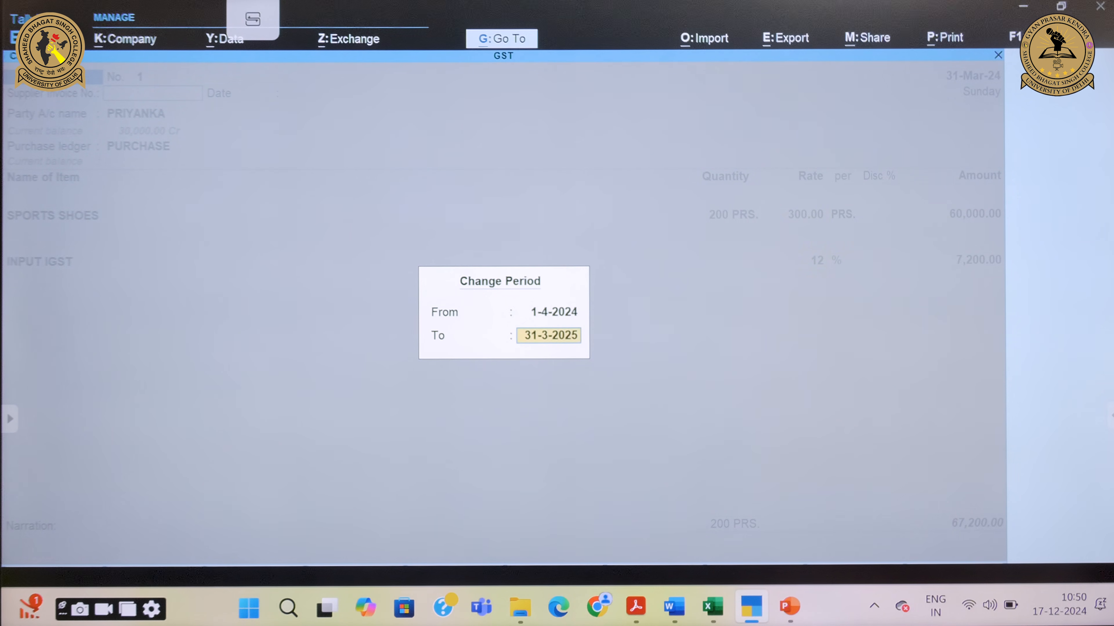
key(Return)
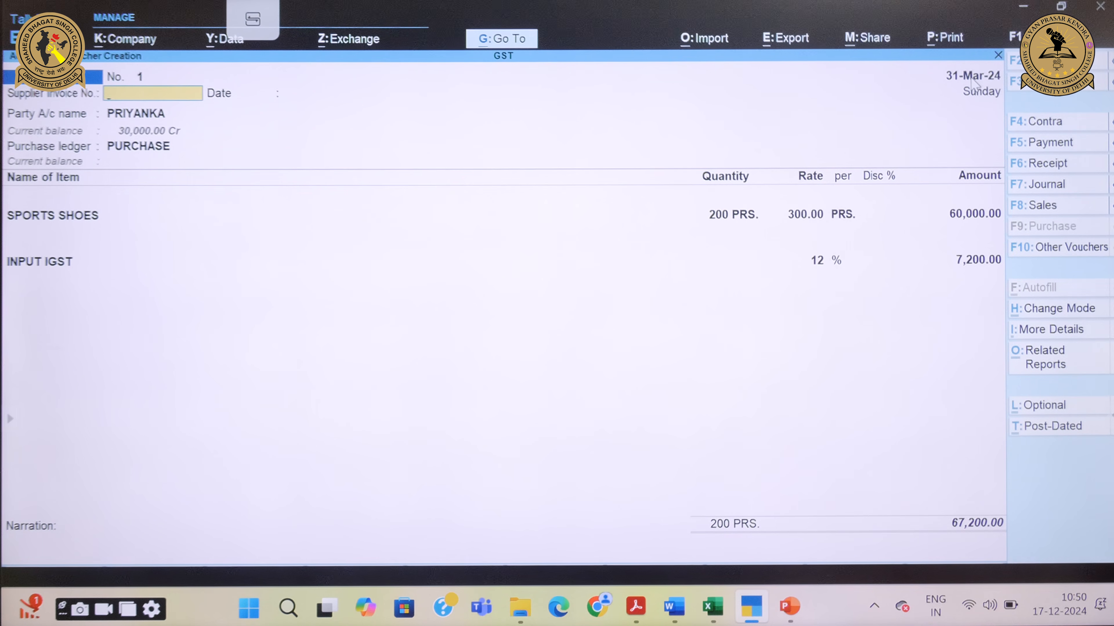
Step: Set the purchase voucher's date to 1-4-2024 and save the voucher
click(1015, 61)
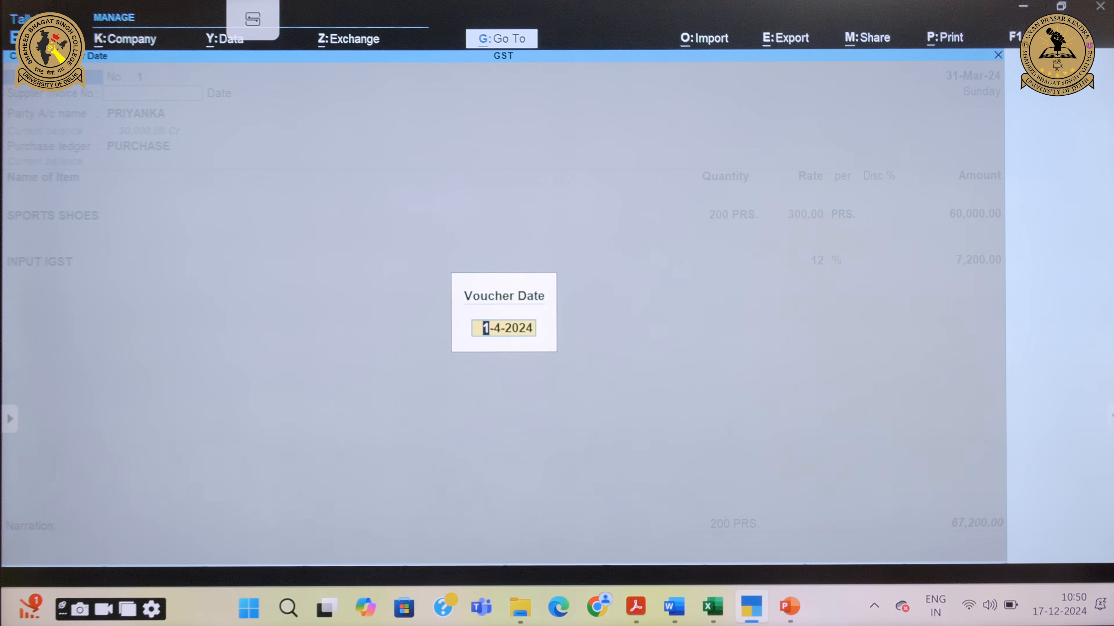
text(1-4-2024)
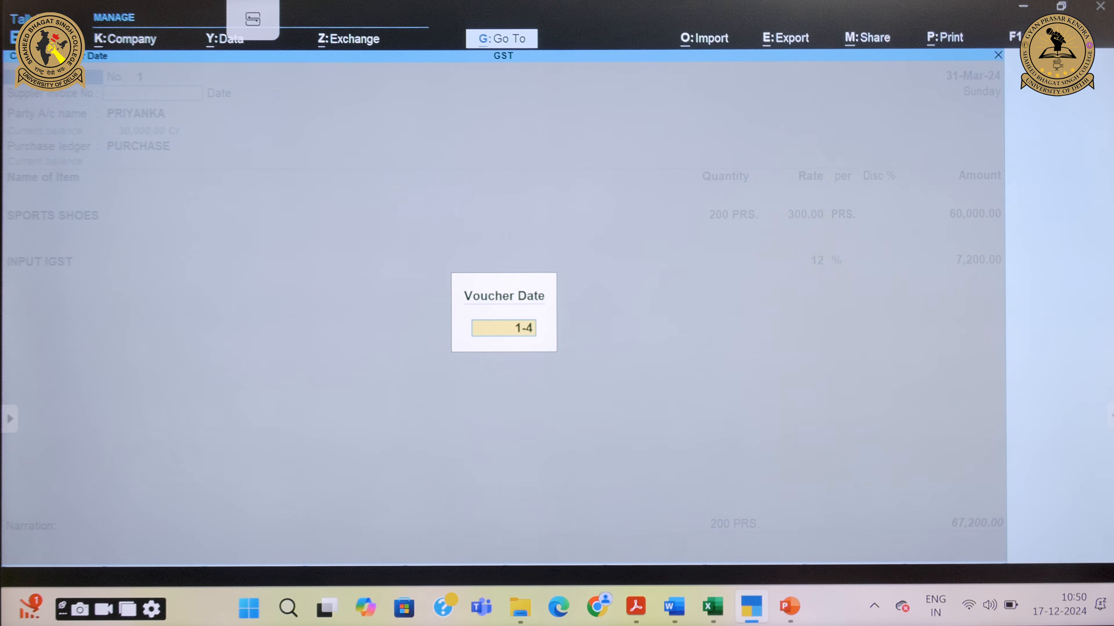
key(Return)
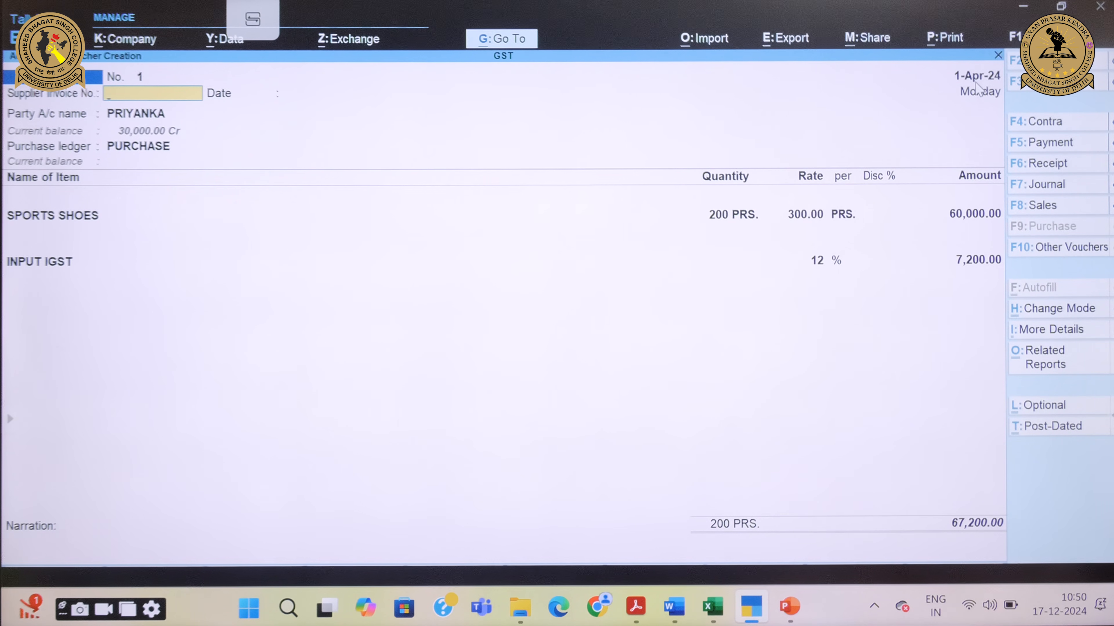
click(978, 256)
key(Return)
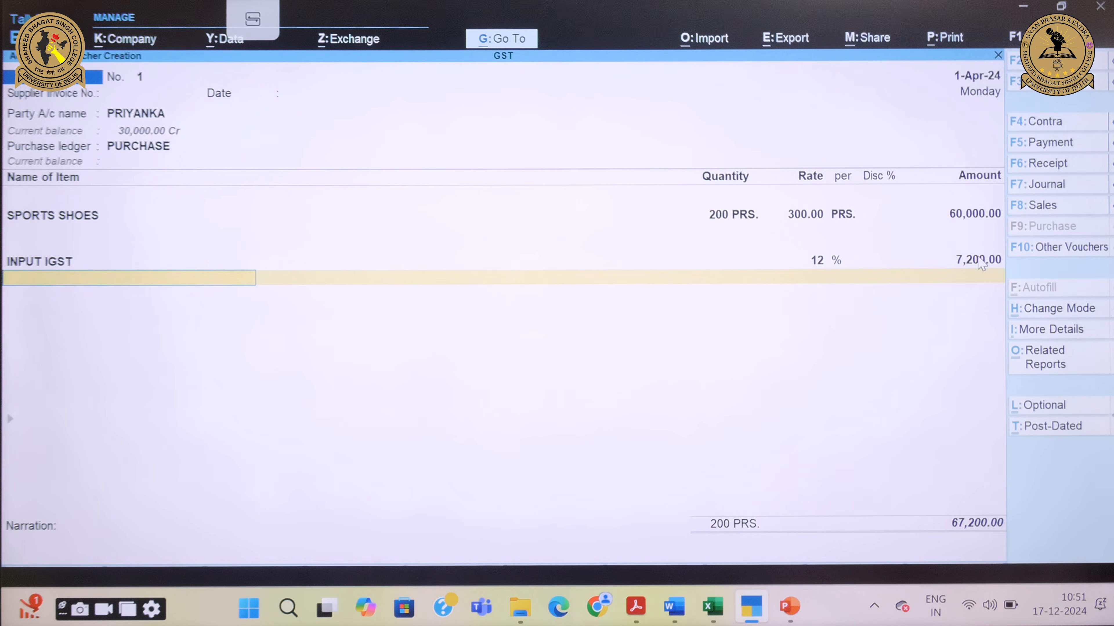
key(Return)
key(Return)
key(Return)
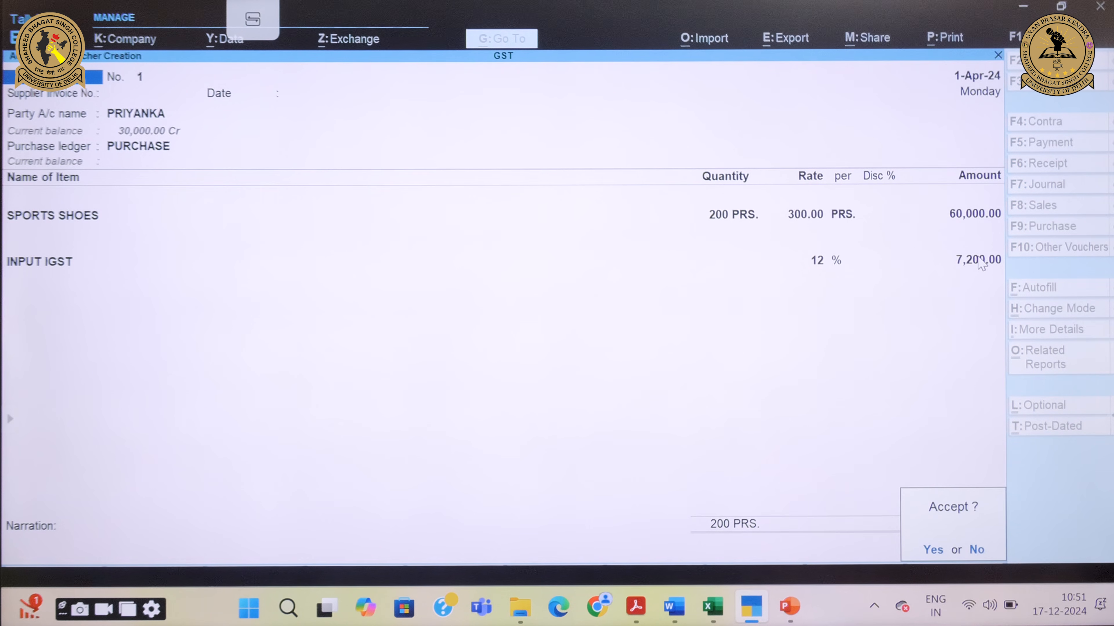
key(Return)
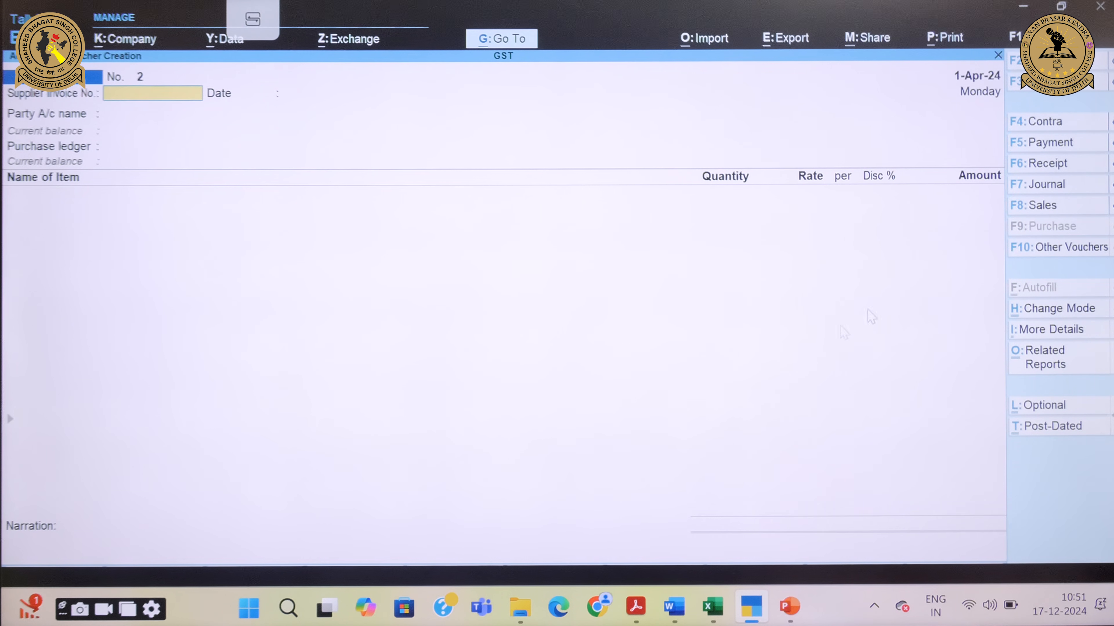
Step: Switch to the Tally Ques Workbook PDF, read transaction 2 in the transactions table, and return to TallyPrime
mouse_move(674, 607)
click(665, 544)
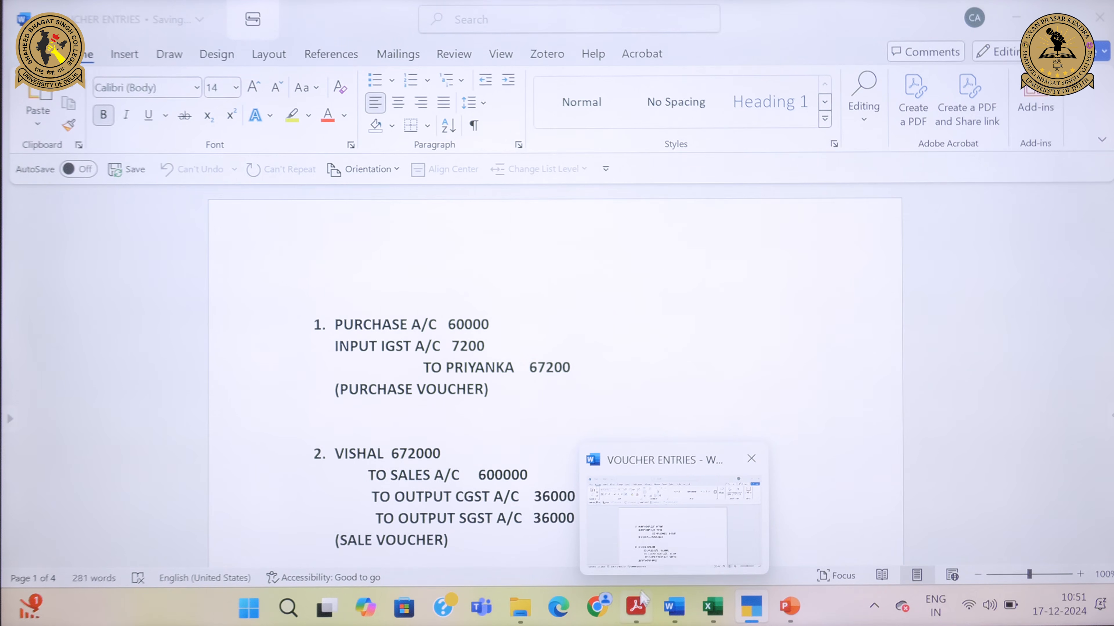
click(635, 606)
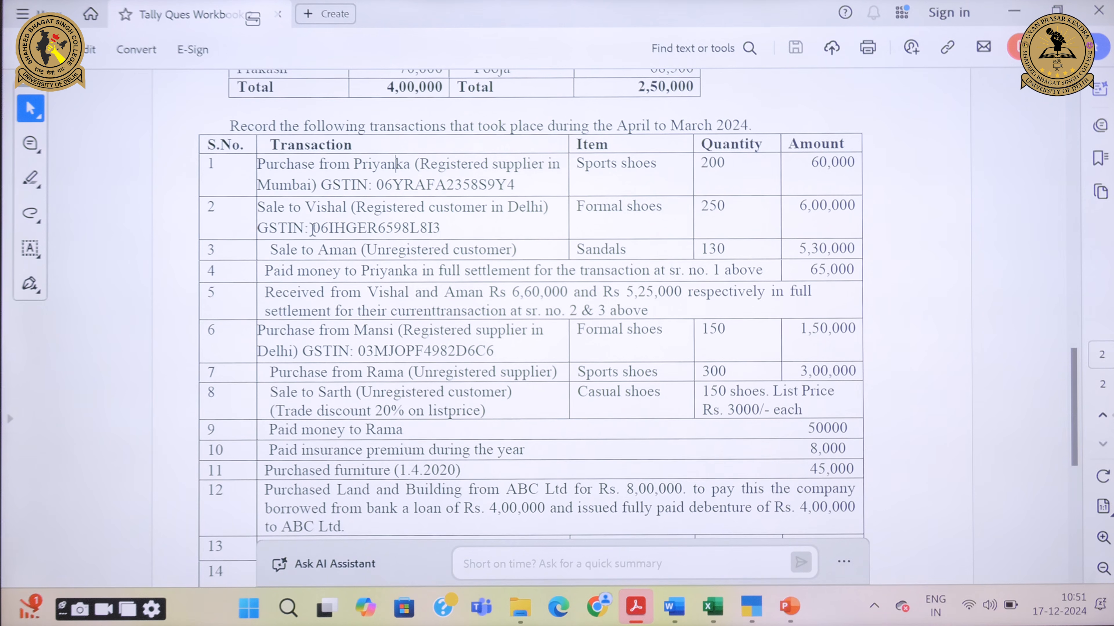
scroll(1077, 391, down, 2)
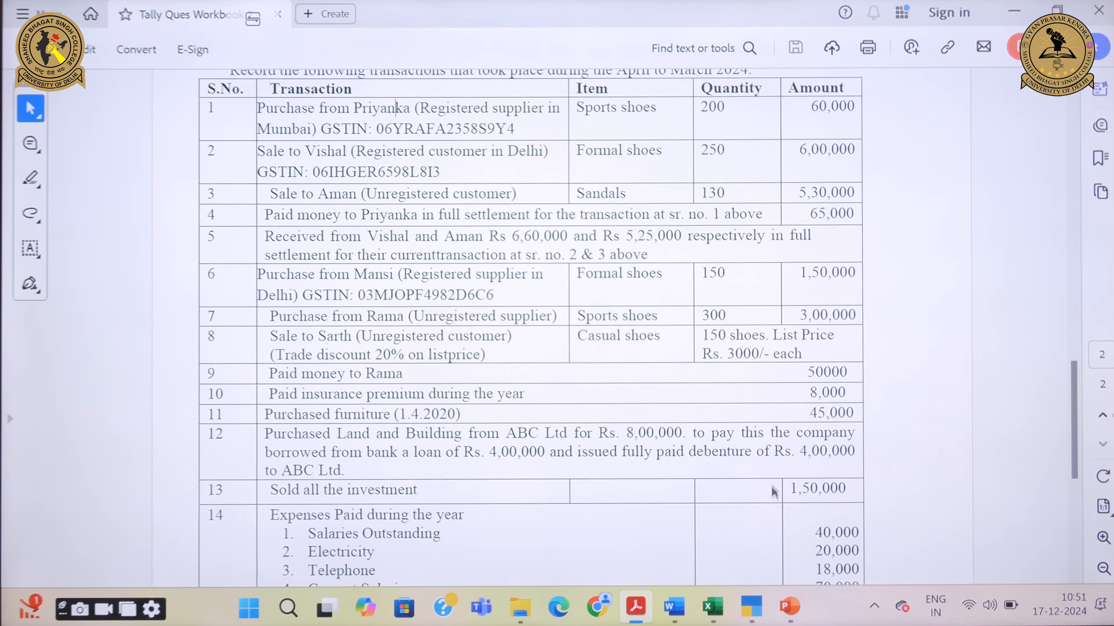
mouse_move(751, 607)
click(755, 522)
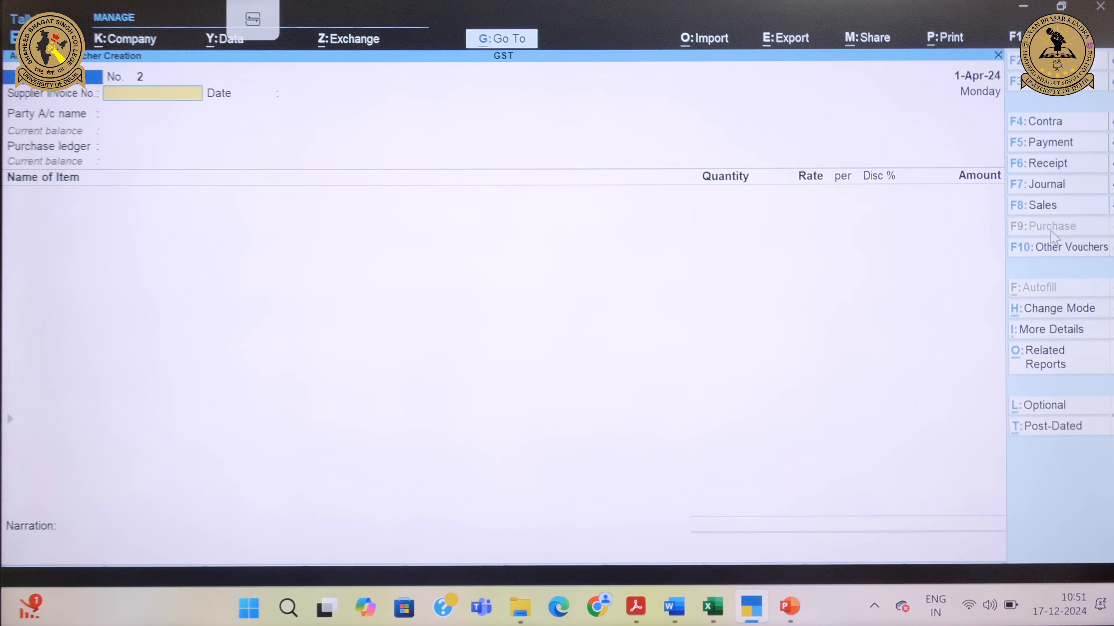
Step: Start a sales voucher with transaction 2's registered Delhi customer as the party account, leaving the dispatch details blank
click(1044, 210)
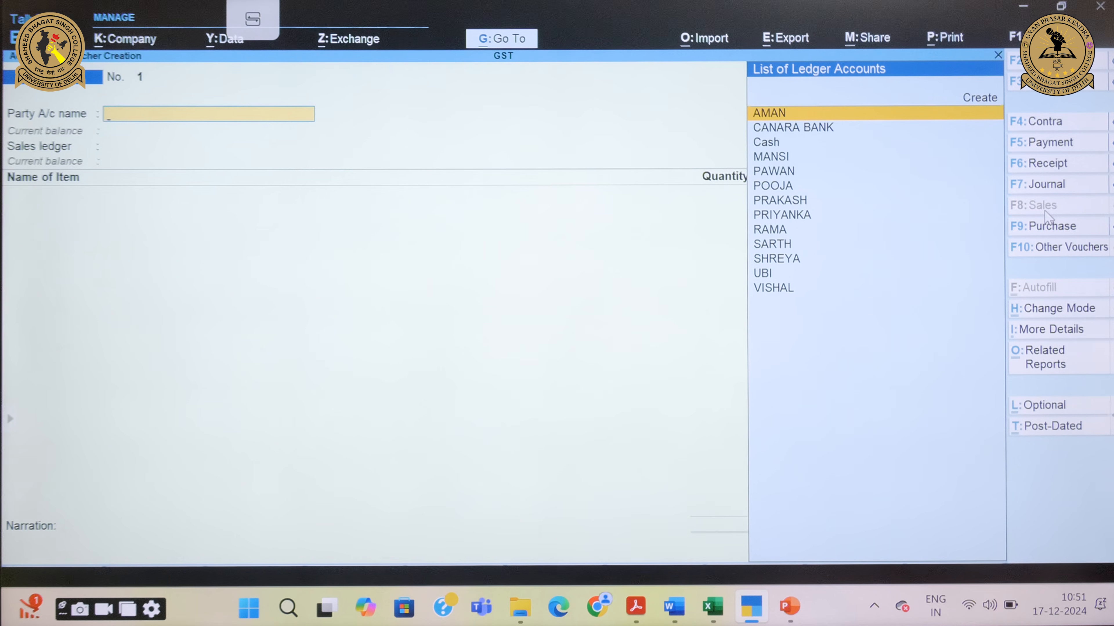
text(V)
key(Return)
key(Return)
key(Return)
key(Return)
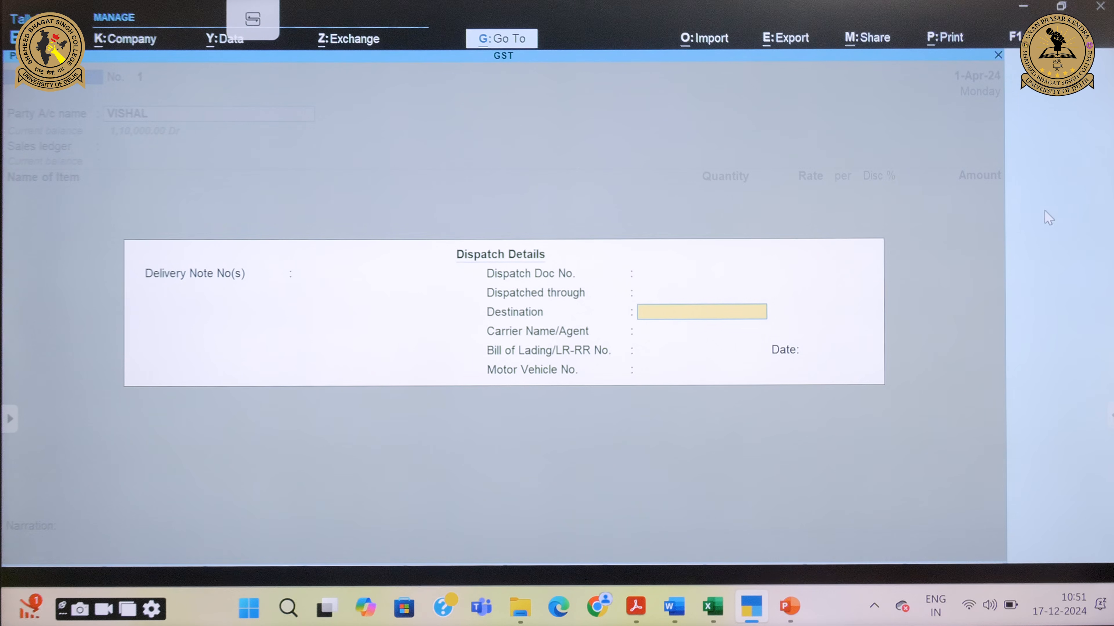
key(Return)
key(Return)
key(Return)
key(Return)
key(Return)
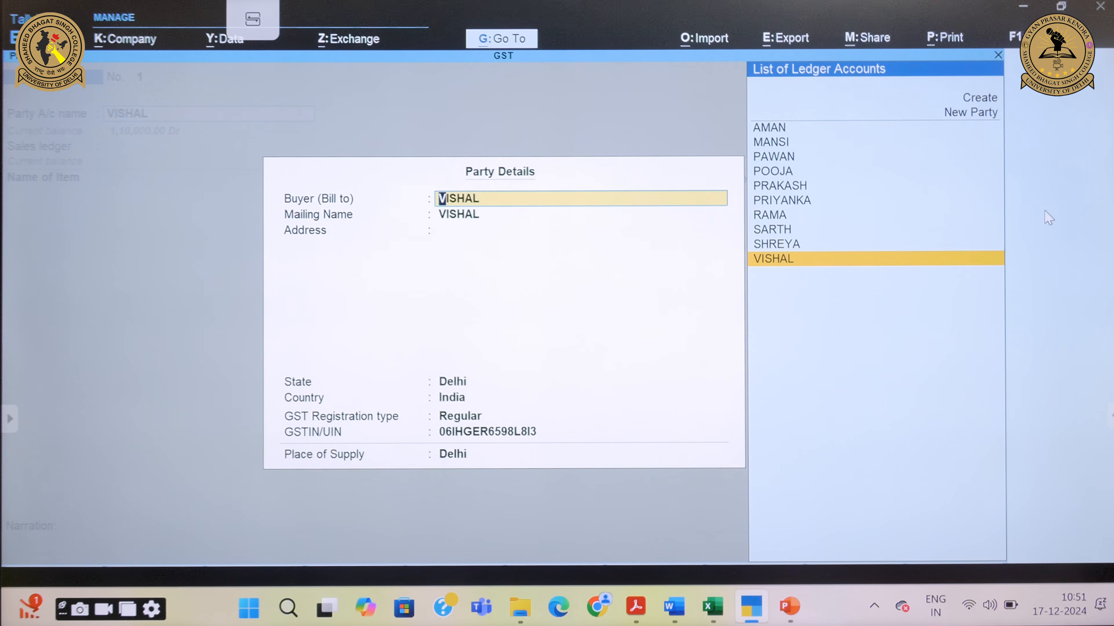
Step: Accept the sales voucher's party details for the buyer without changes
key(Return)
key(Return)
key(Return)
key(Return)
key(Return)
key(Return)
key(Return)
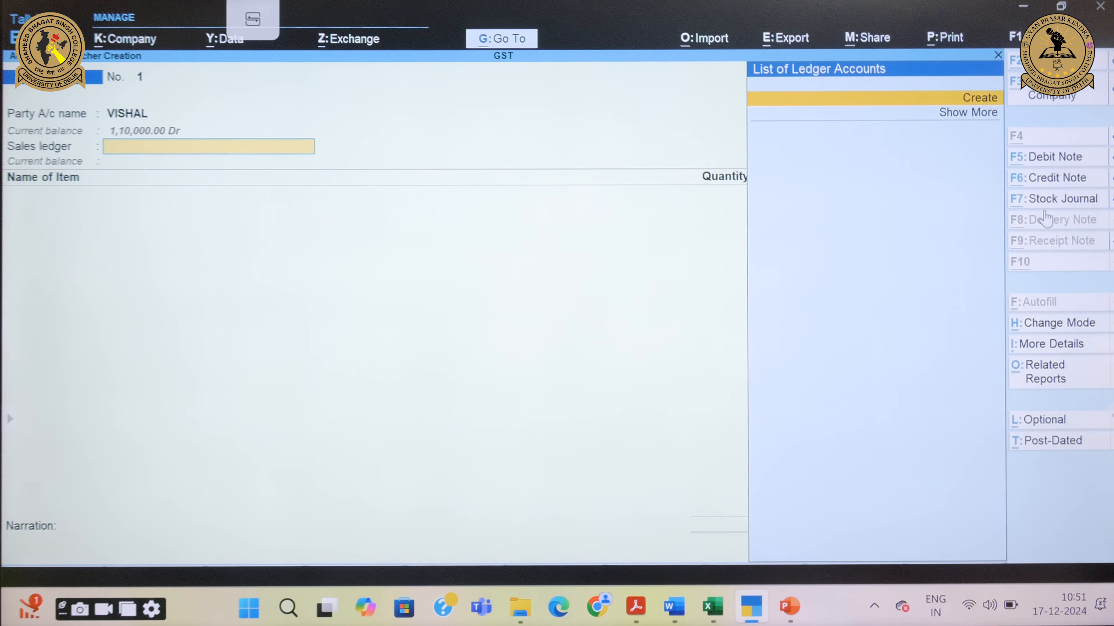
Step: Create a ledger named SALES under Sales Accounts for the voucher's sales ledger
key(alt+c)
text(SALES)
key(Return)
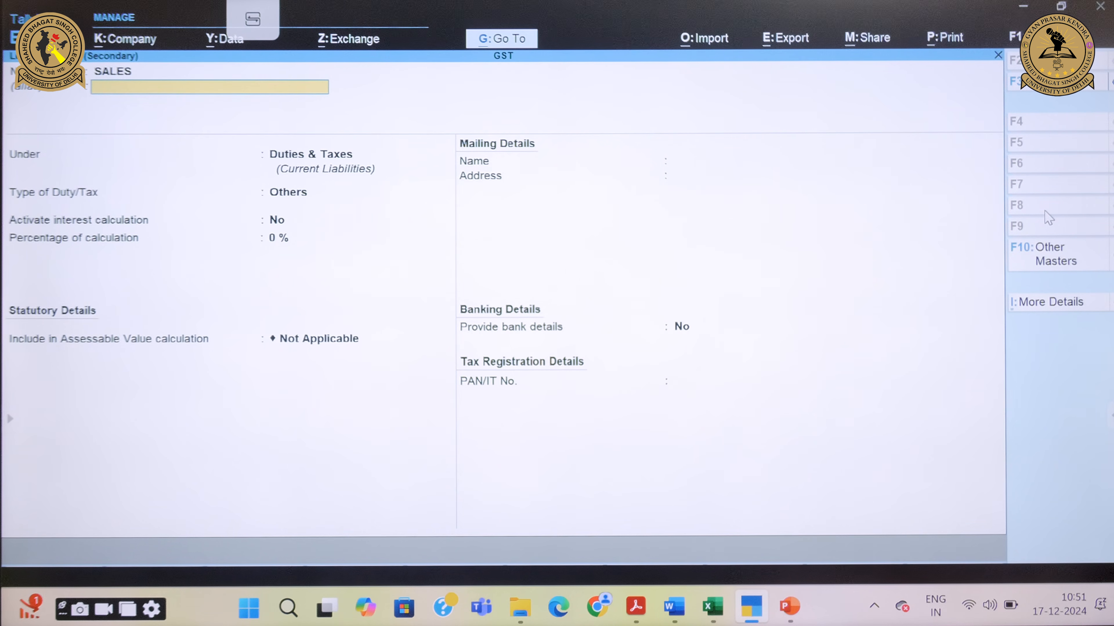
key(Return)
text(SA)
key(Return)
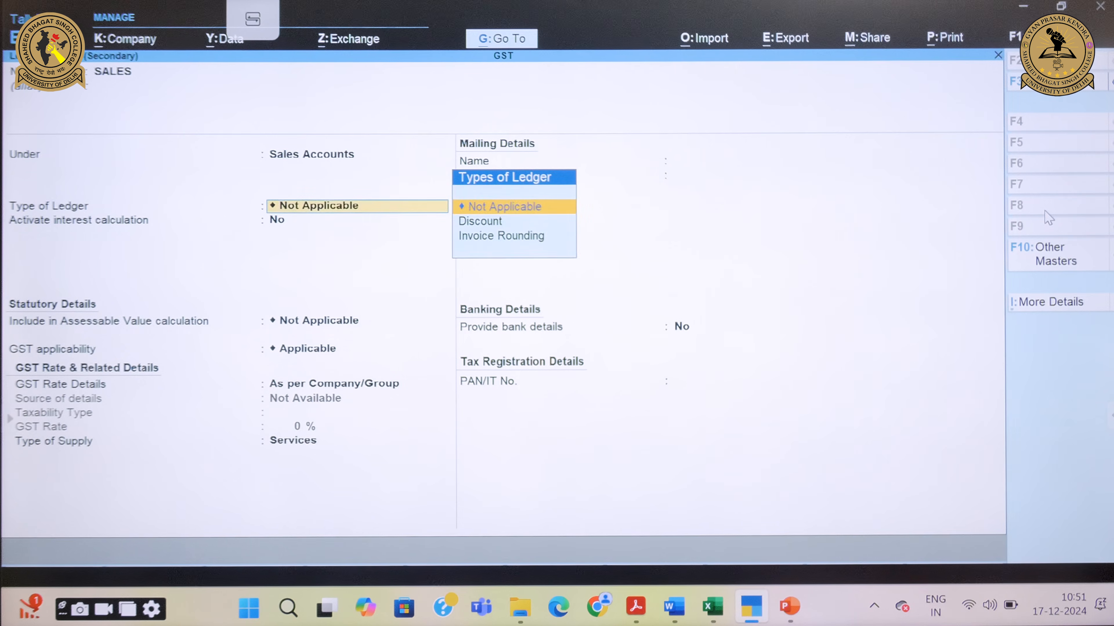
Step: Include the SALES ledger in the assessable value calculation for GST, appropriate to Goods, and save the ledger
key(Return)
key(Return)
key(Down)
key(Return)
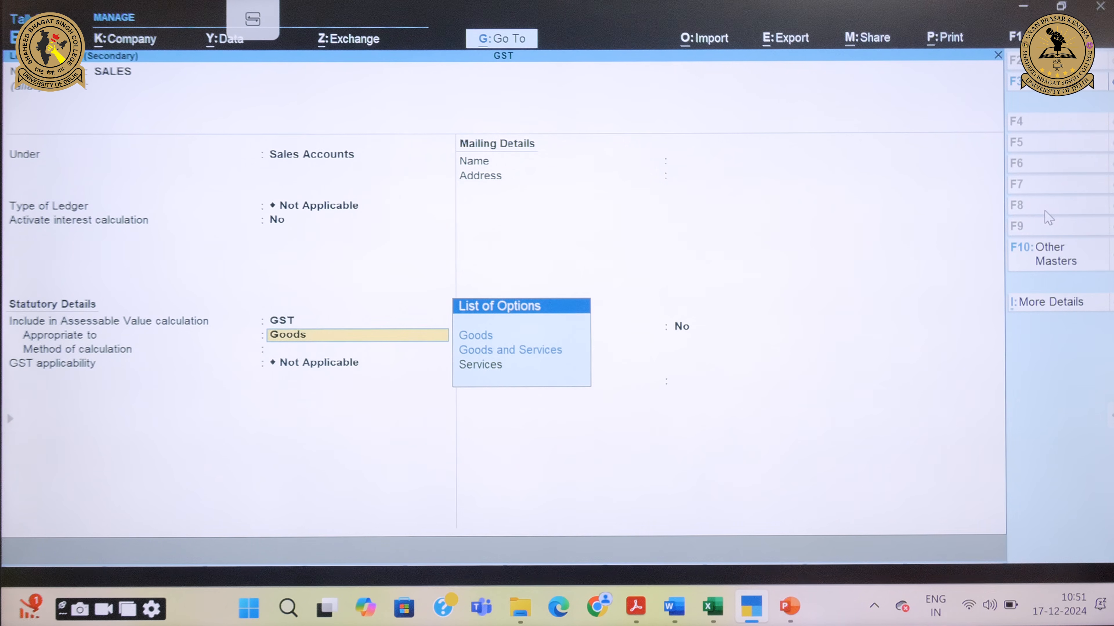
key(Return)
key(Return)
key(Return)
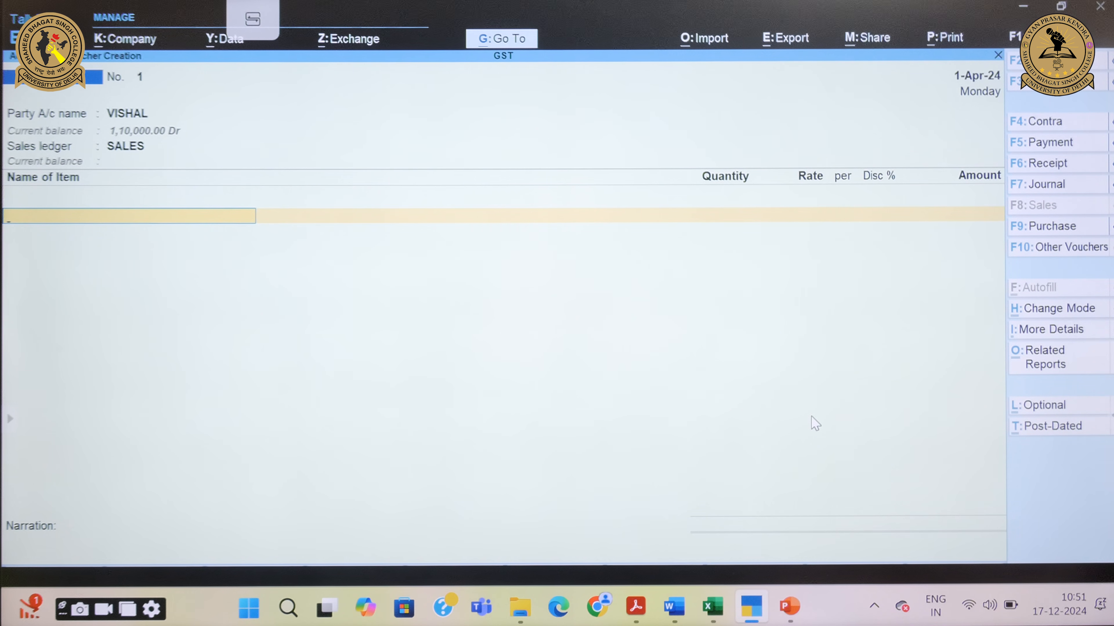
Step: Add FORMAL SHOES as the sales voucher's item with a quantity of 250 pairs, leaving the rate blank
text(FOR)
key(Return)
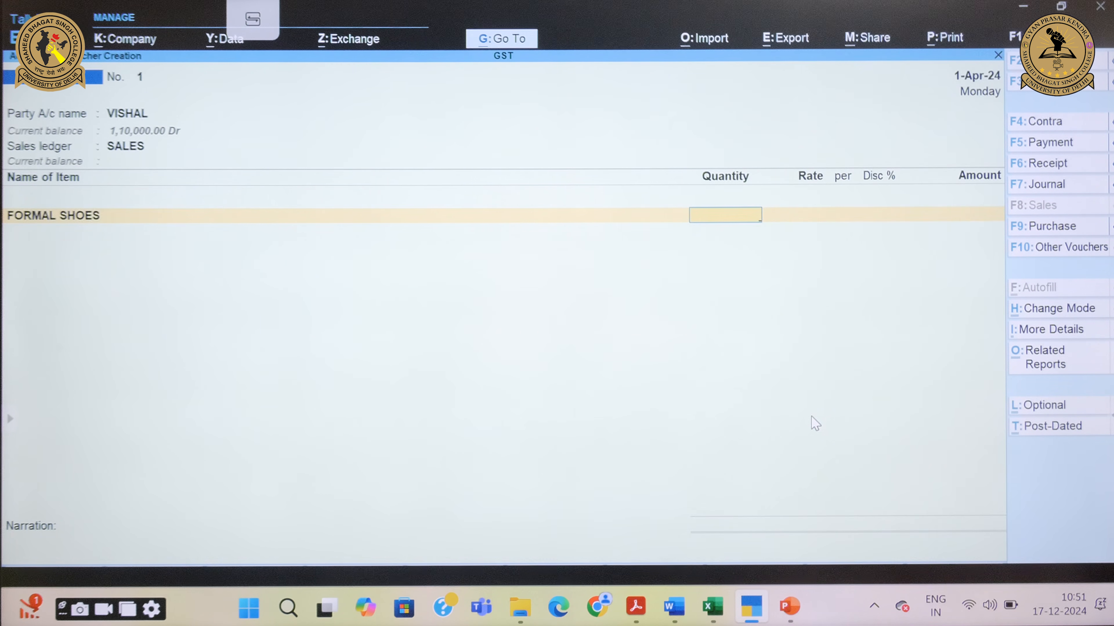
text(250)
key(Return)
key(Return)
key(Return)
key(Return)
Step: Enter 6,00,000 as the amount for the FORMAL SHOES item
text(6)
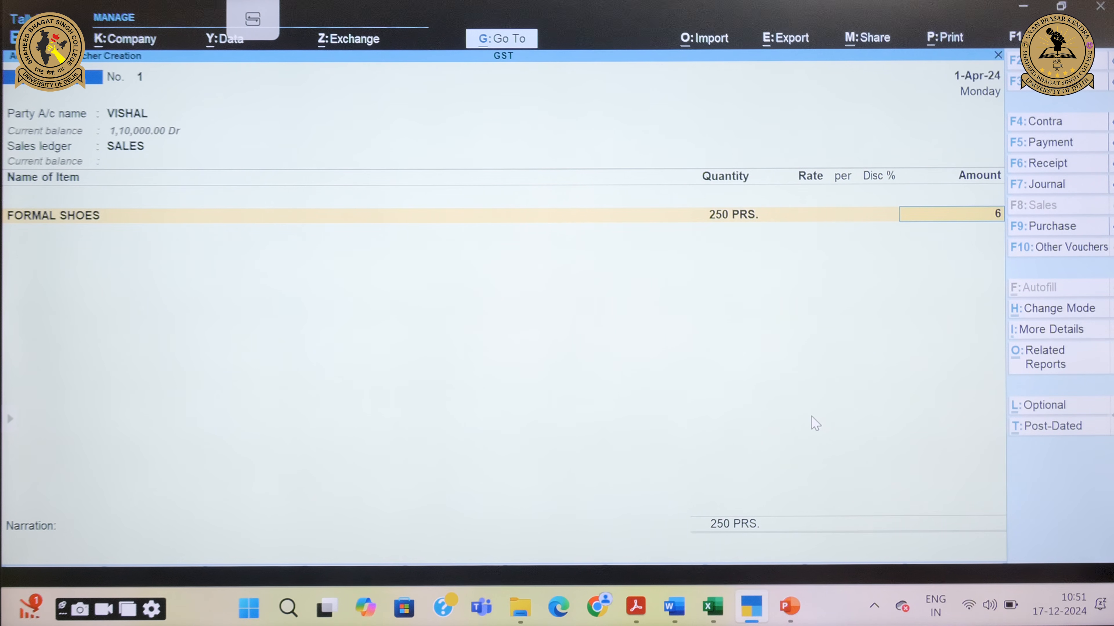
text(50000)
key(BackSpace)
key(BackSpace)
key(BackSpace)
key(BackSpace)
key(BackSpace)
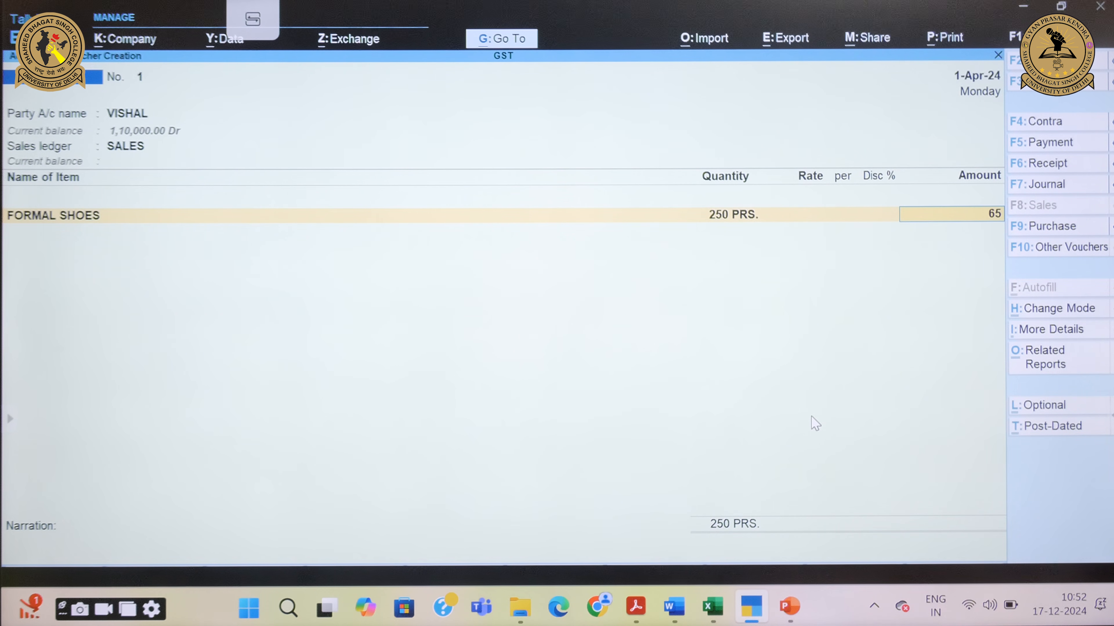
text(00,000)
key(Return)
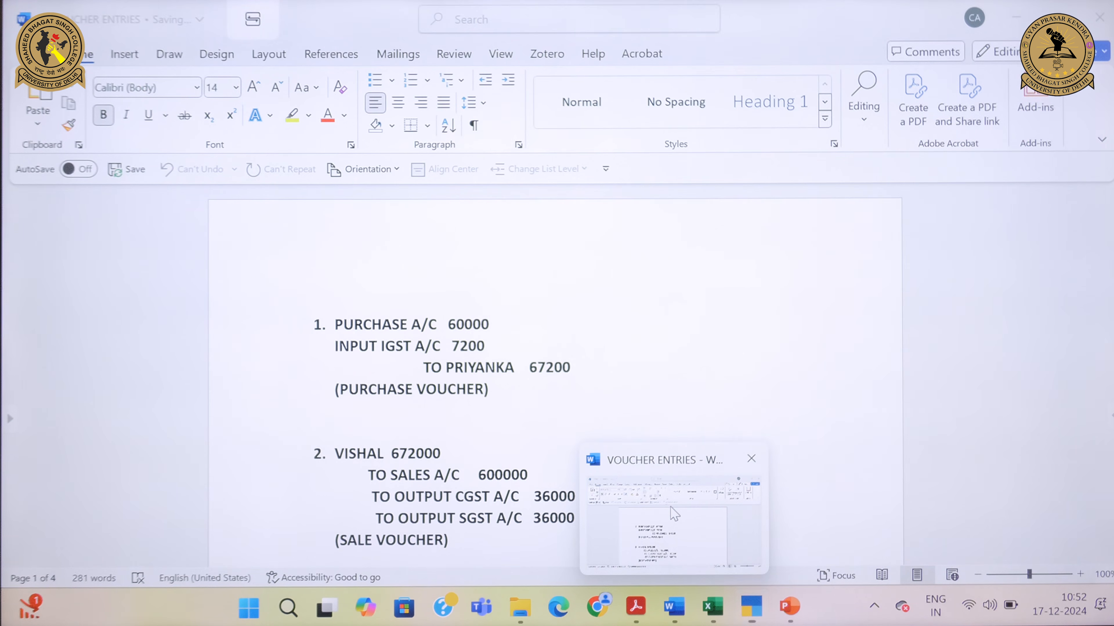
Step: Switch to the VOUCHER ENTRIES Word document, read sale voucher entry 2, and return to TallyPrime
click(671, 508)
drag(1112, 216, 1111, 221)
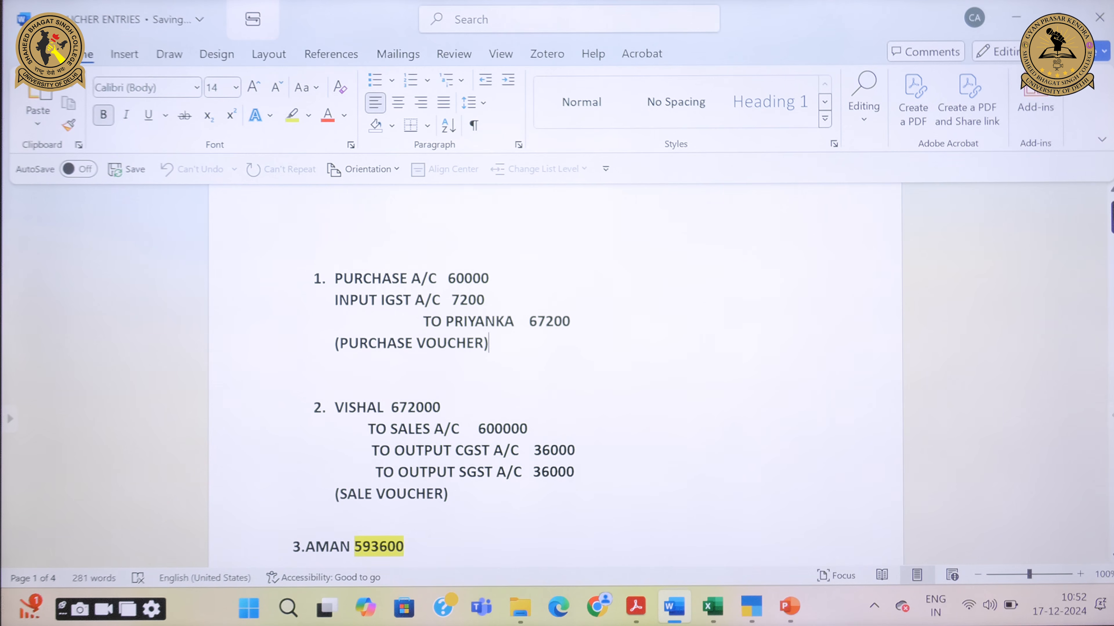
ctrl+scroll(251, 480, up, 8)
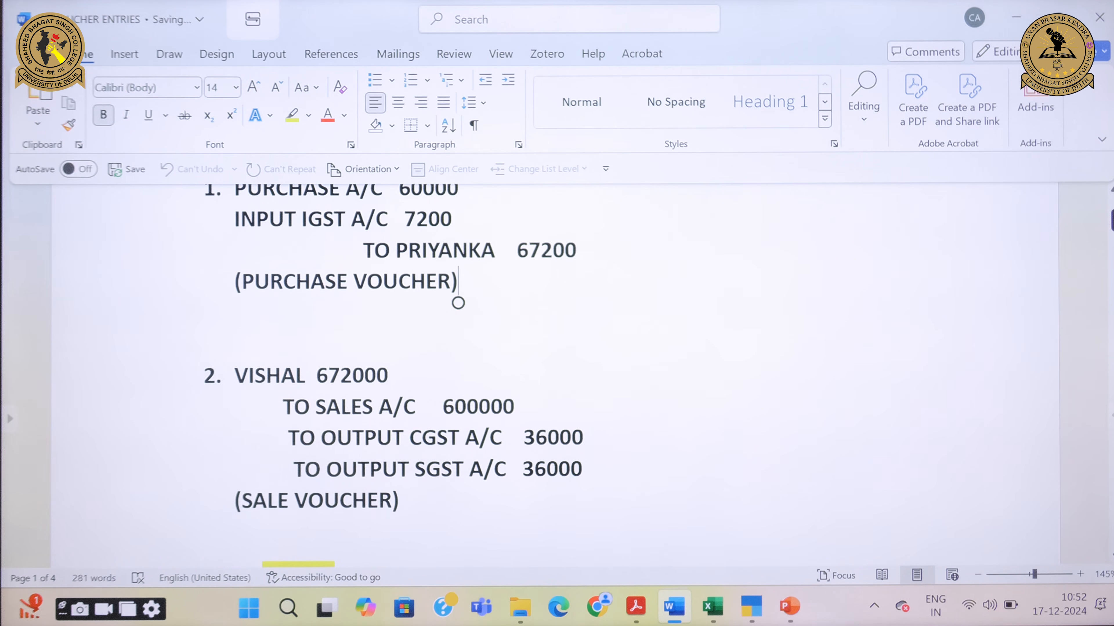
ctrl+scroll(539, 281, up, 6)
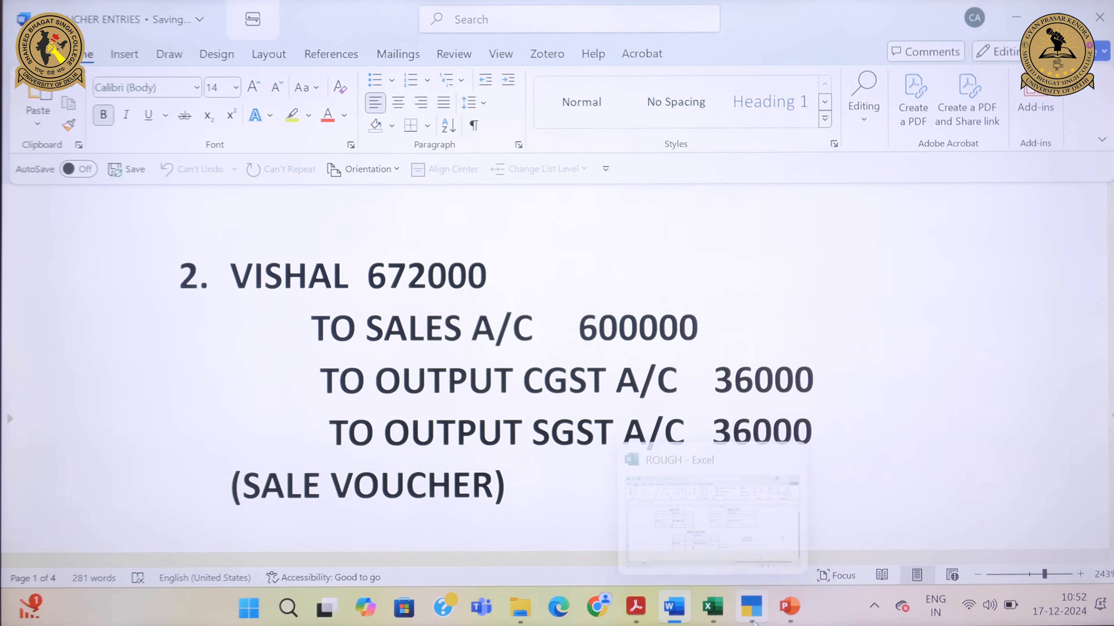
click(744, 564)
Step: Create a ledger named OUTPUT CGST under Duties & Taxes from the sales voucher's line below the item
key(Return)
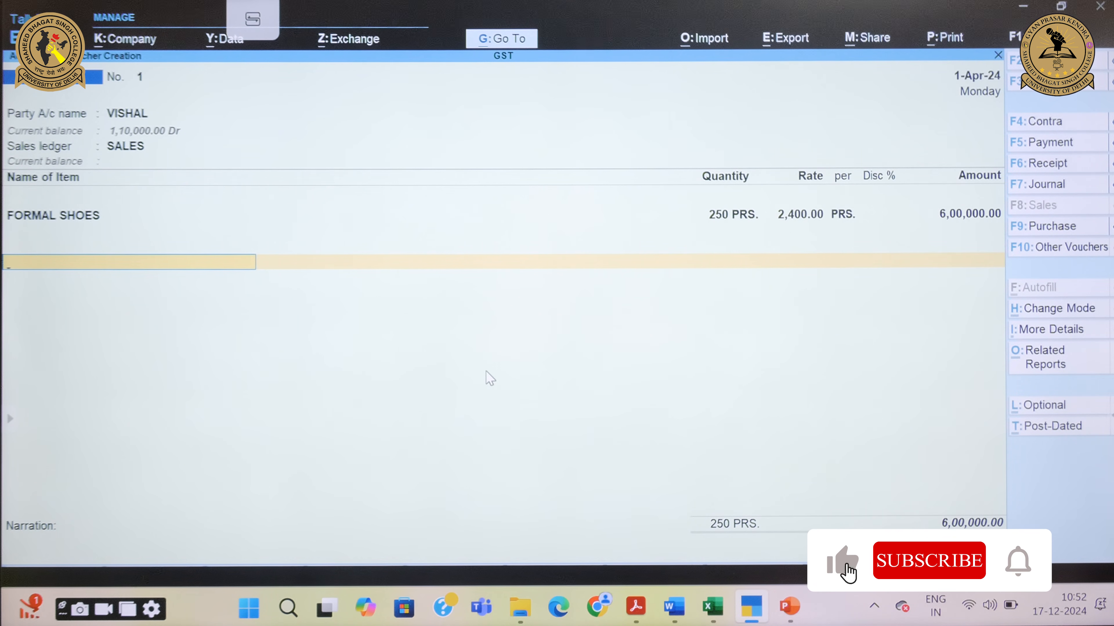
key(alt+c)
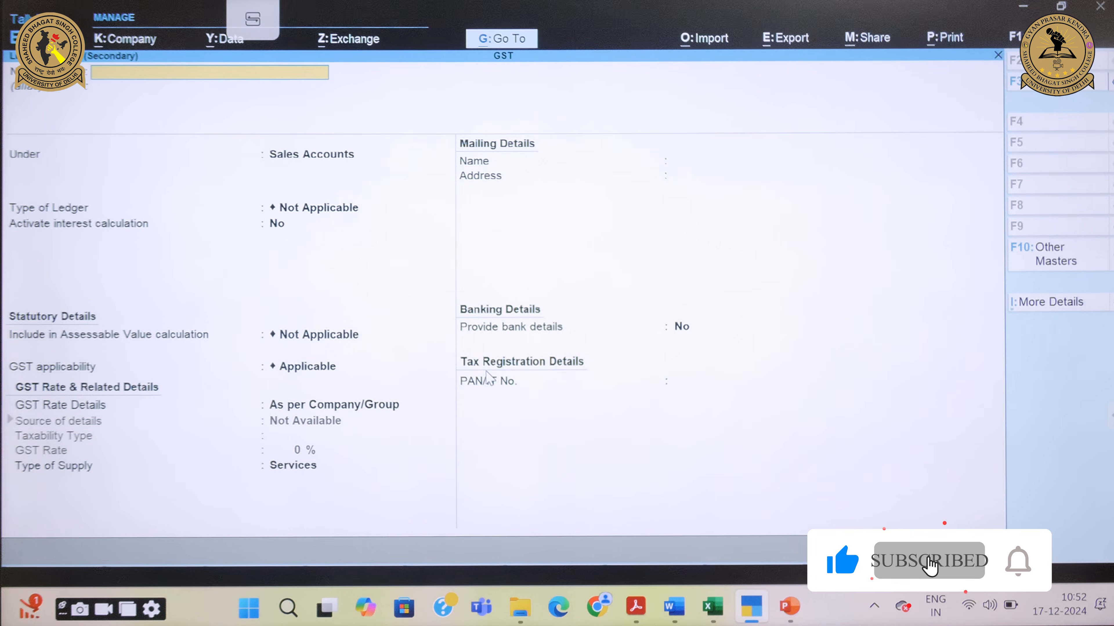
text(OUTP)
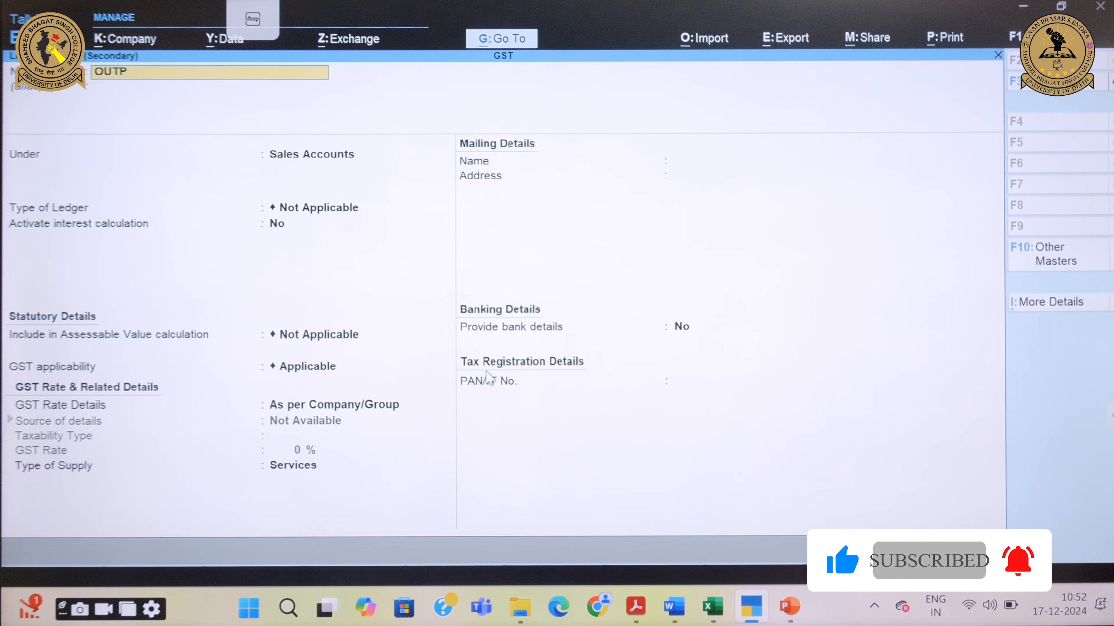
text(UT)
key(Return)
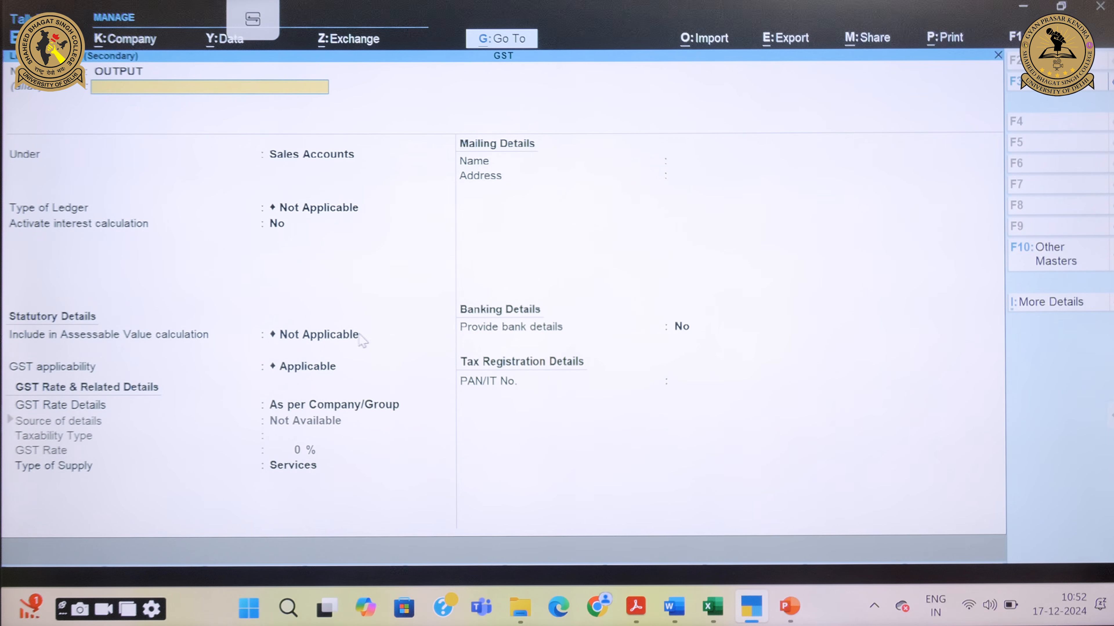
click(181, 73)
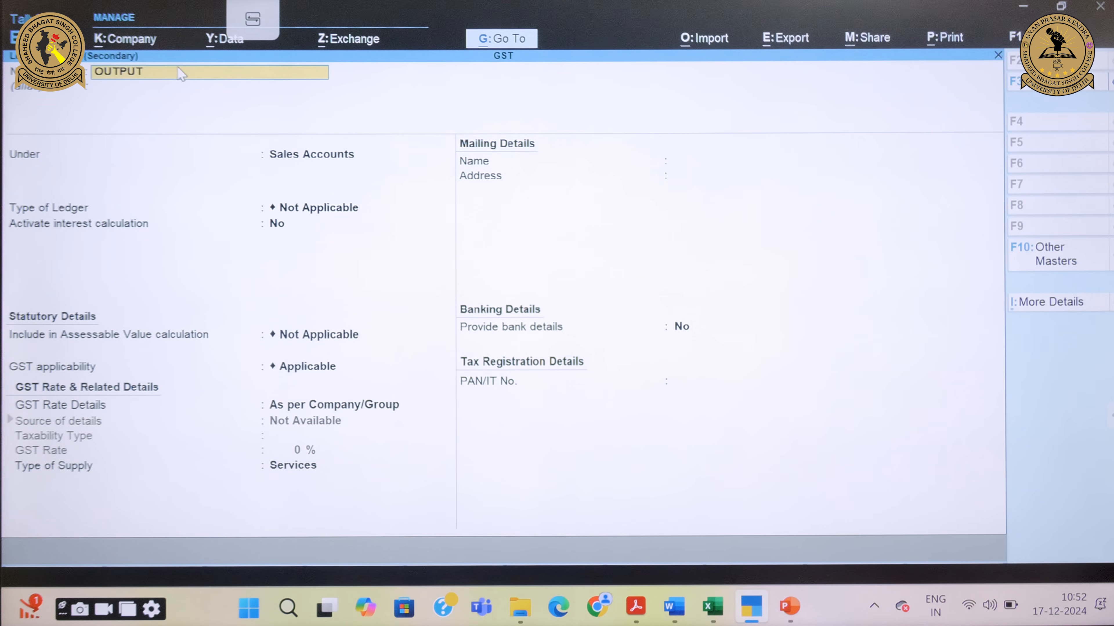
text(OUT)
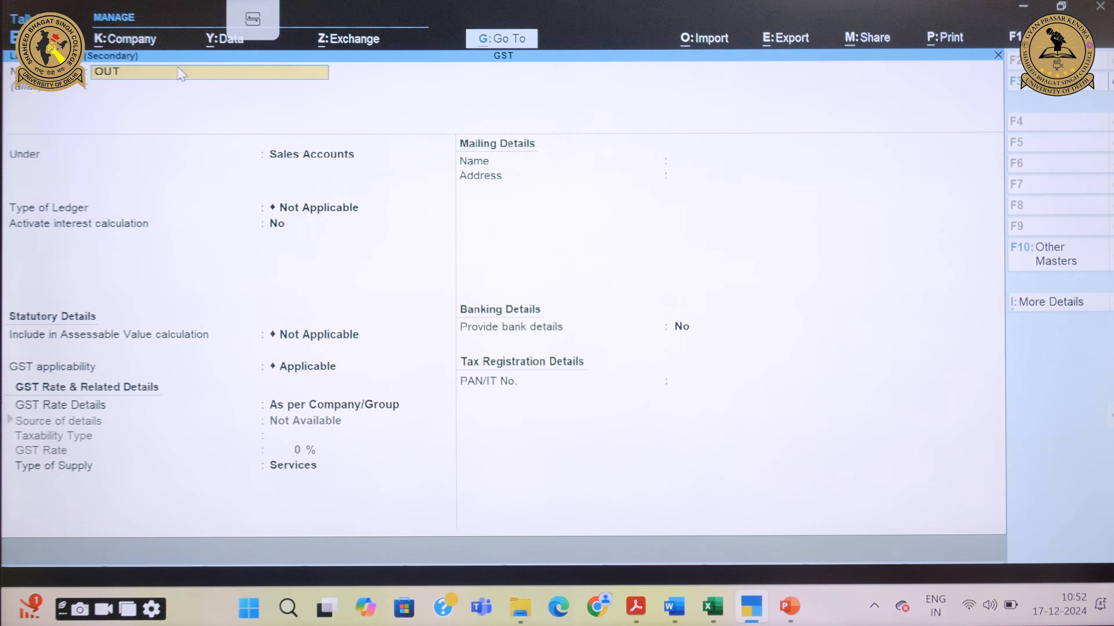
text(PUT CGST)
key(Return)
text(DU)
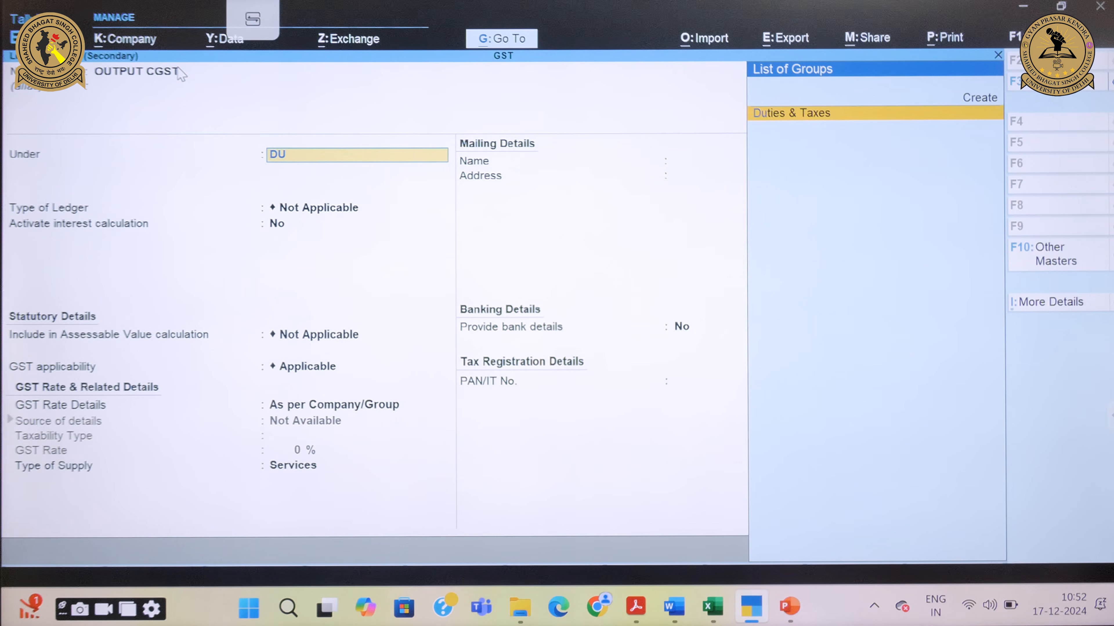
key(Return)
Step: Set the OUTPUT CGST ledger's type of duty/tax to GST and its tax type to CGST
text(G)
key(Return)
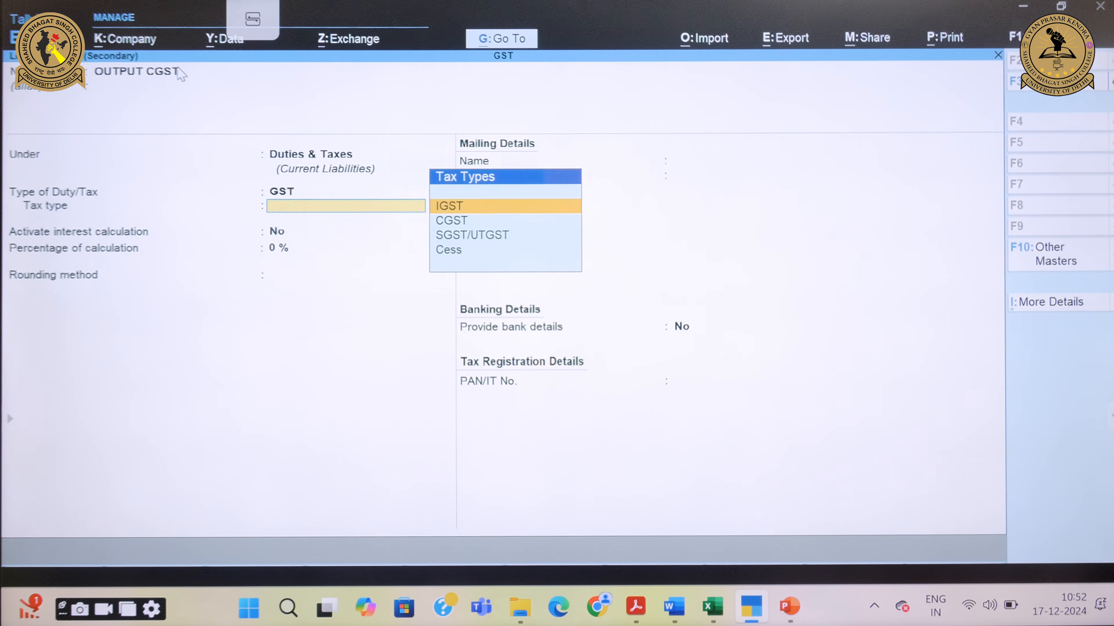
key(Down)
key(Return)
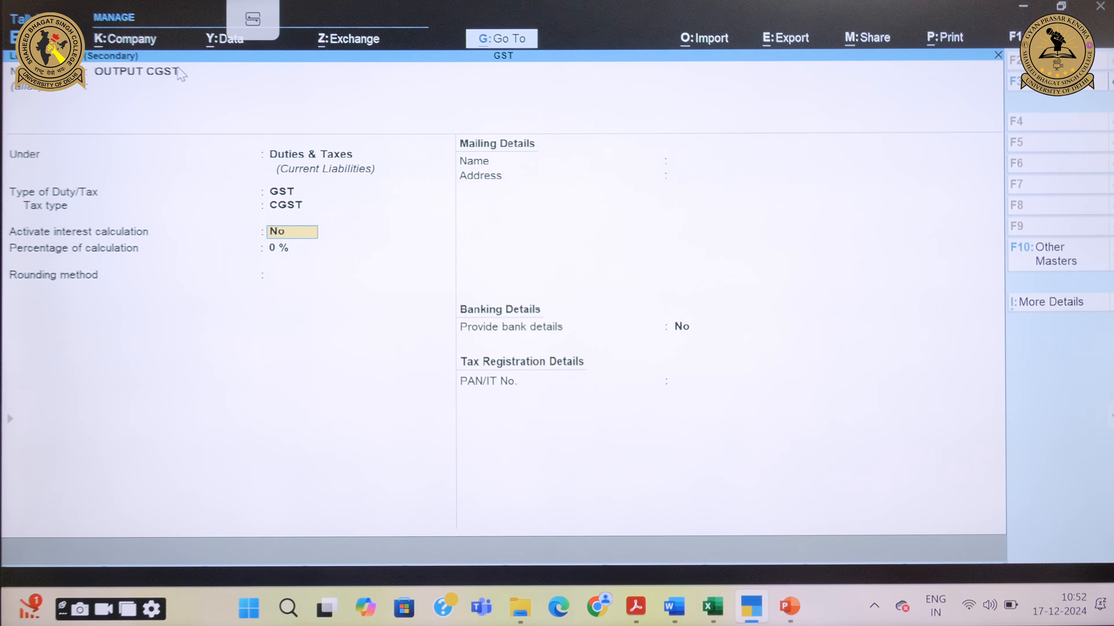
Step: Set the OUTPUT CGST ledger's percentage of calculation to 6% and save the ledger
key(Return)
text(6)
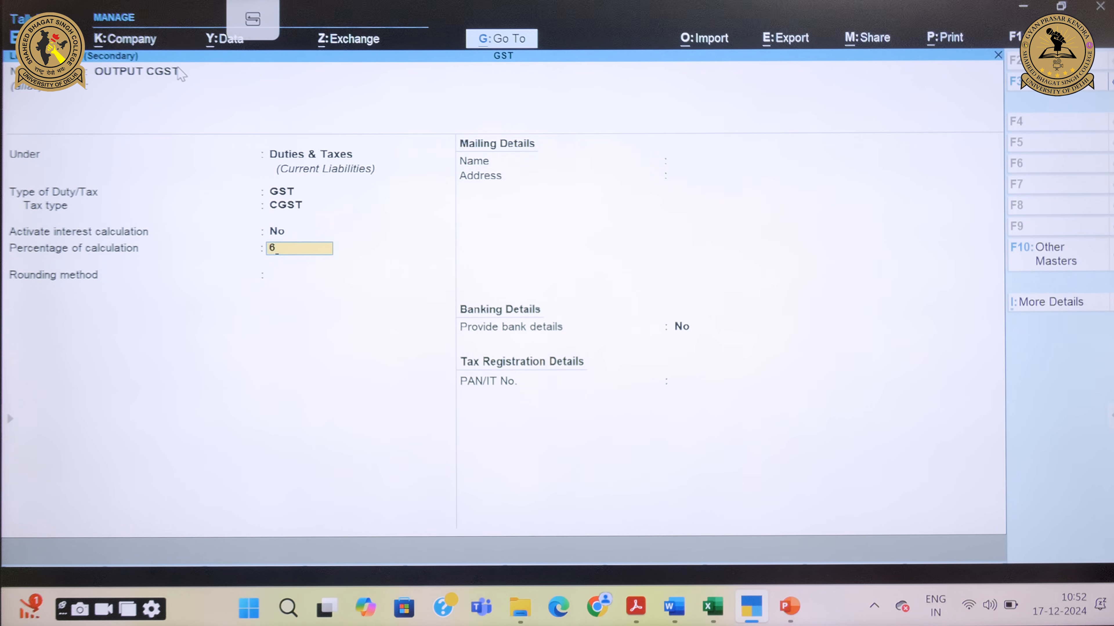
key(Return)
key(Return)
key(Return)
key(Return)
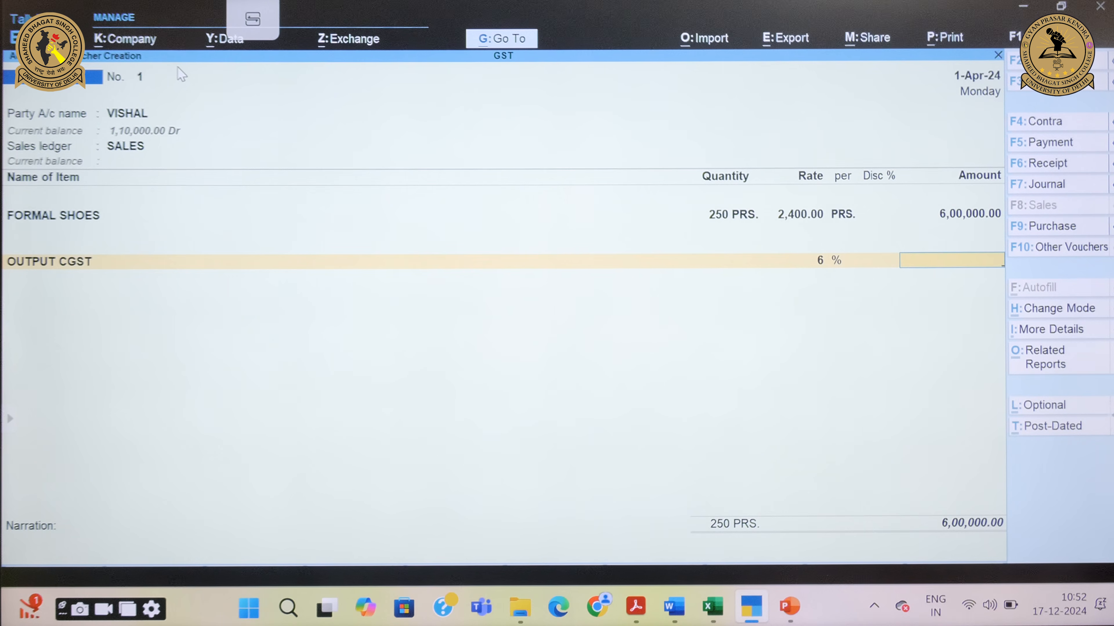
Step: Enter 36,000 as the OUTPUT CGST amount in the sales voucher, checking it against voucher entry 2 in Word
mouse_move(674, 605)
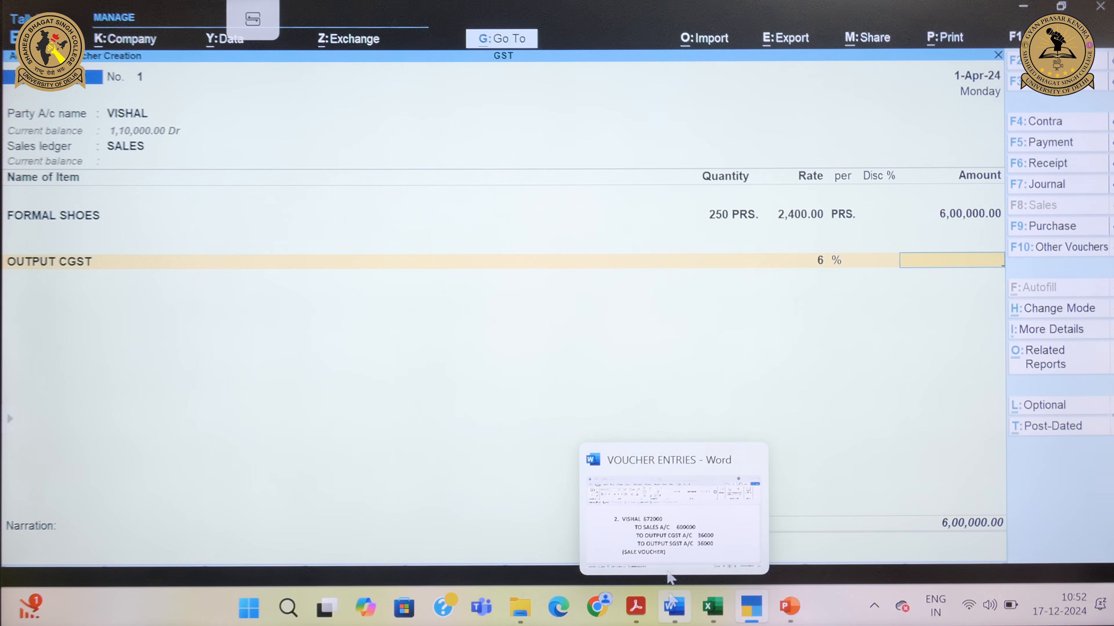
text(3)
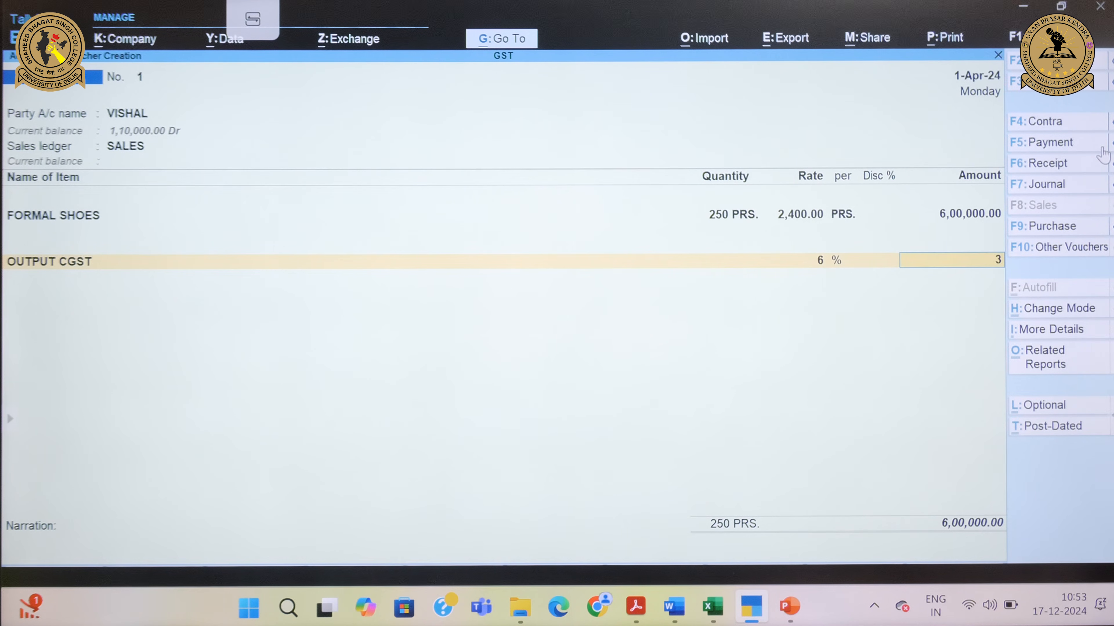
text(6000)
key(Return)
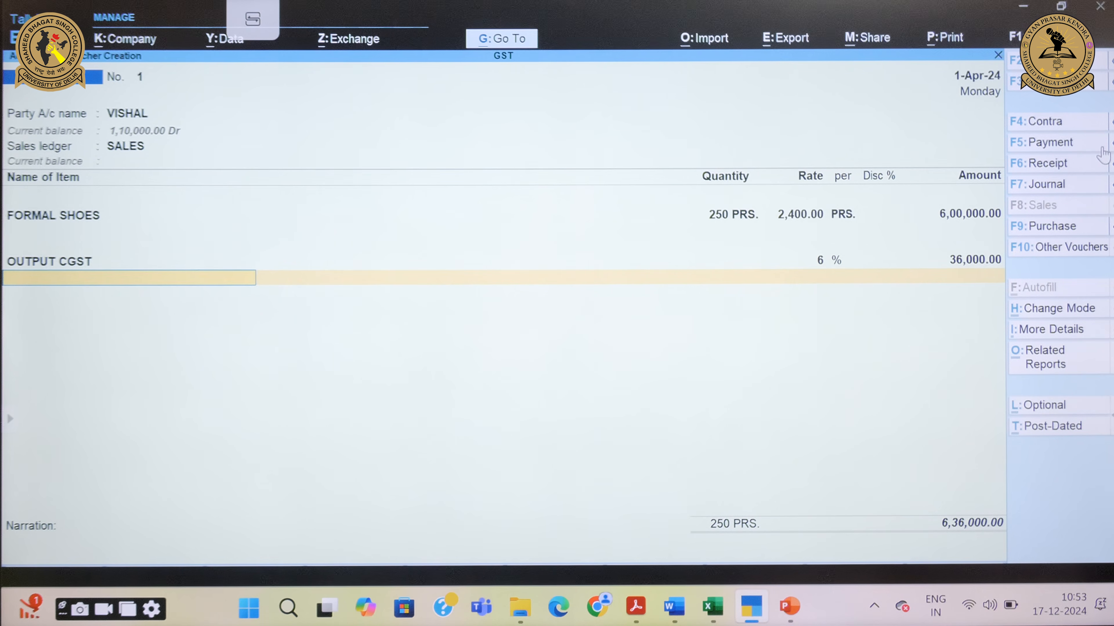
Step: Start another Duties & Taxes ledger from the voucher, named OUTPUT IGST, with GST as its type of duty/tax
key(alt+c)
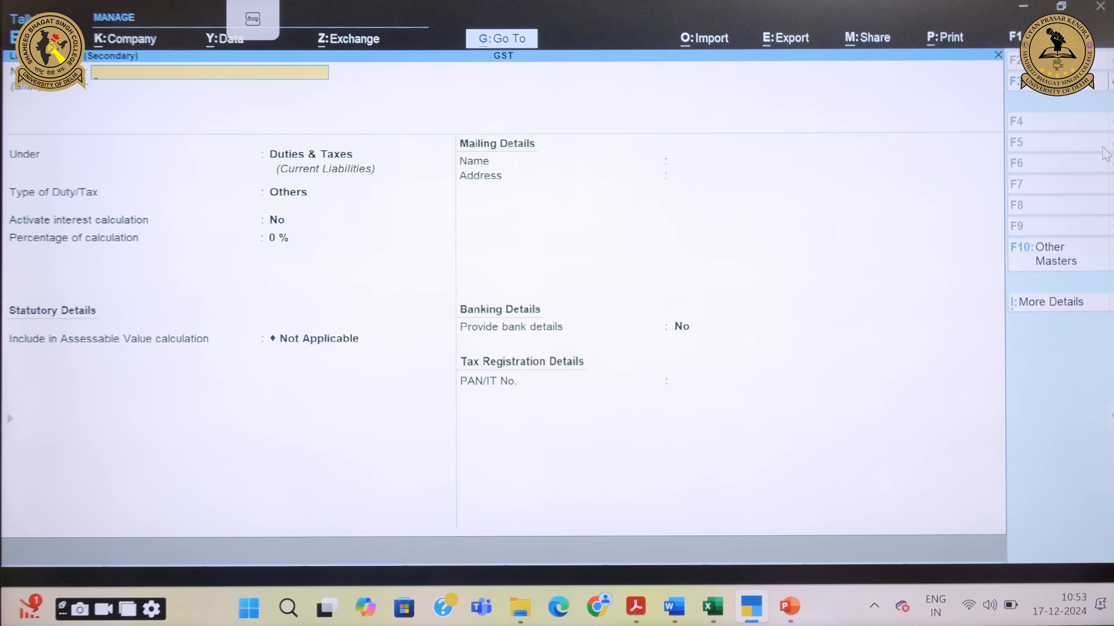
text(OUTPUT IGST)
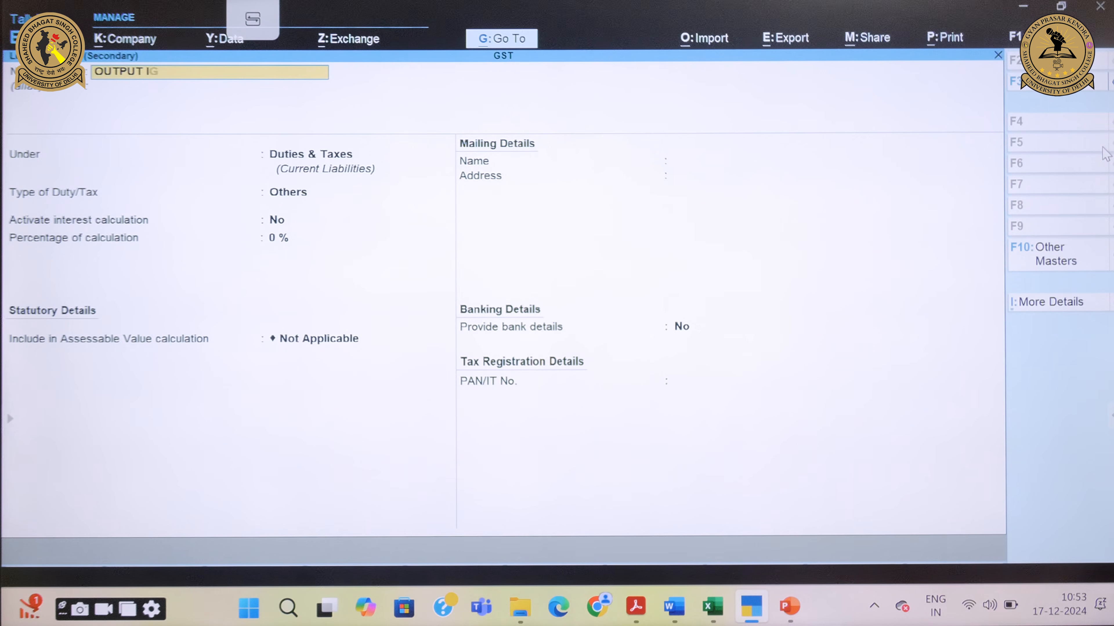
key(Return)
key(Return)
key(Return)
key(Return)
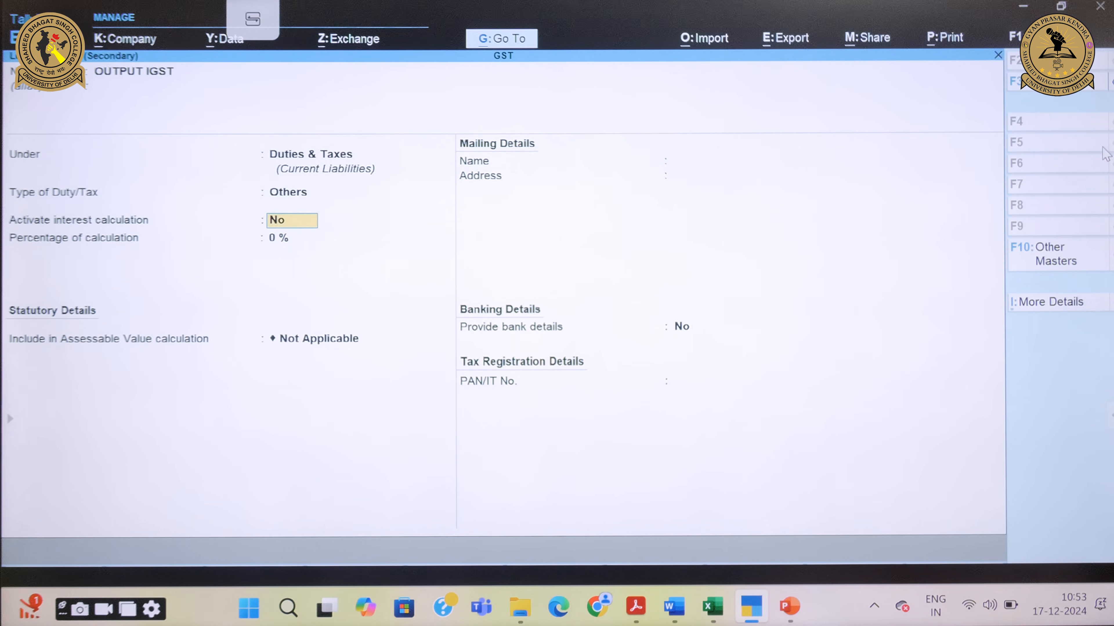
key(BackSpace)
key(Up)
key(Return)
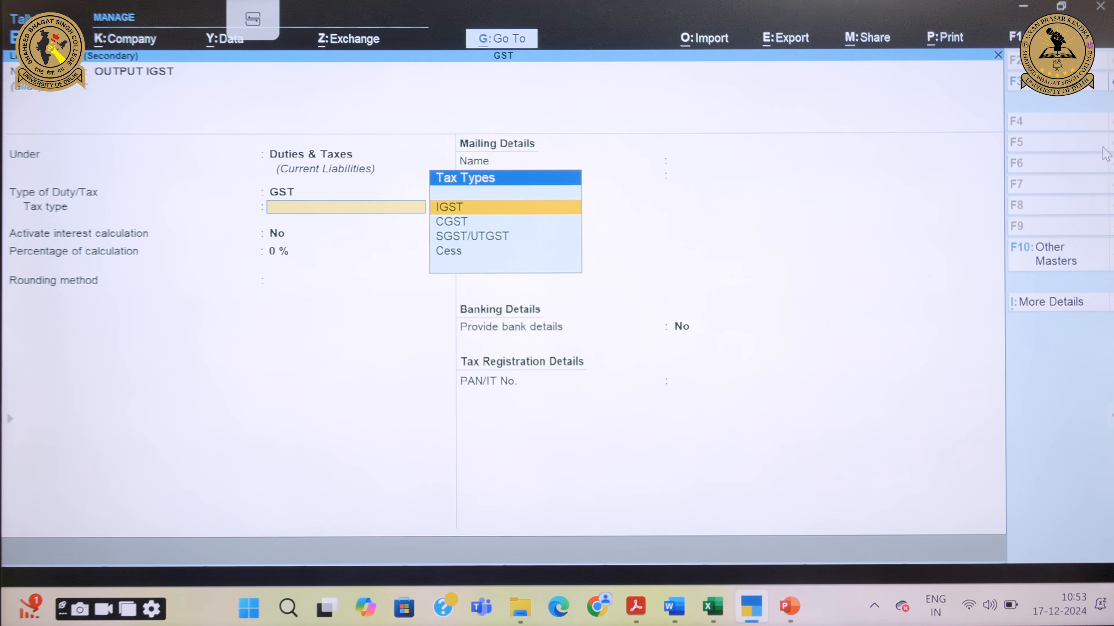
key(Down)
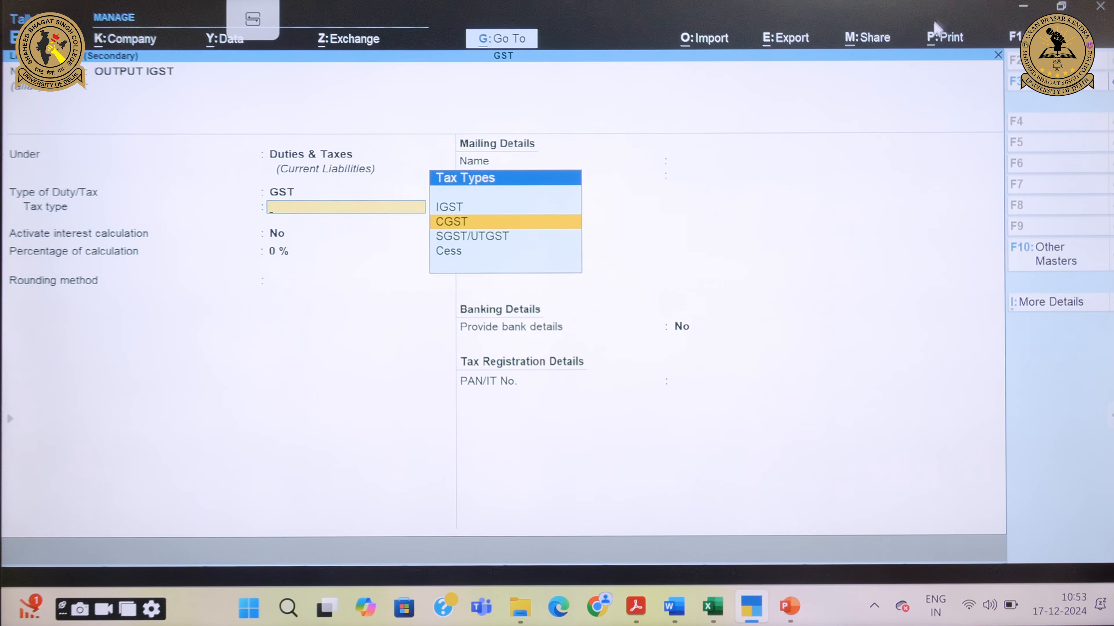
Step: Rename the new ledger as OUTPUT SGST and set its tax type to SGST/UTGST
click(160, 71)
text(OUT)
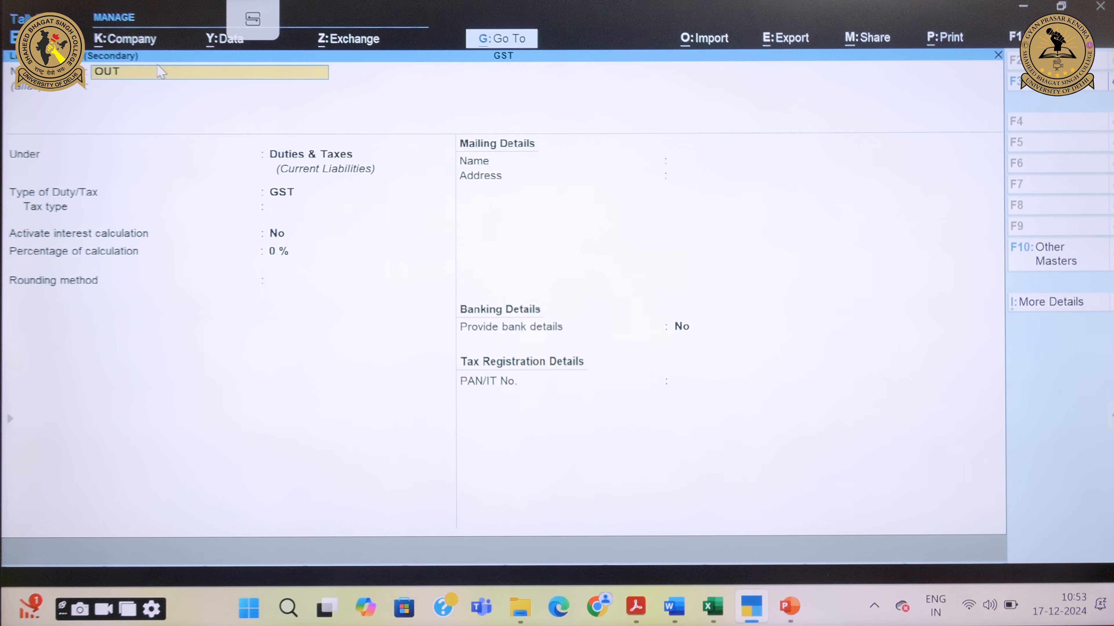
text(PUT SGST)
key(Return)
key(Return)
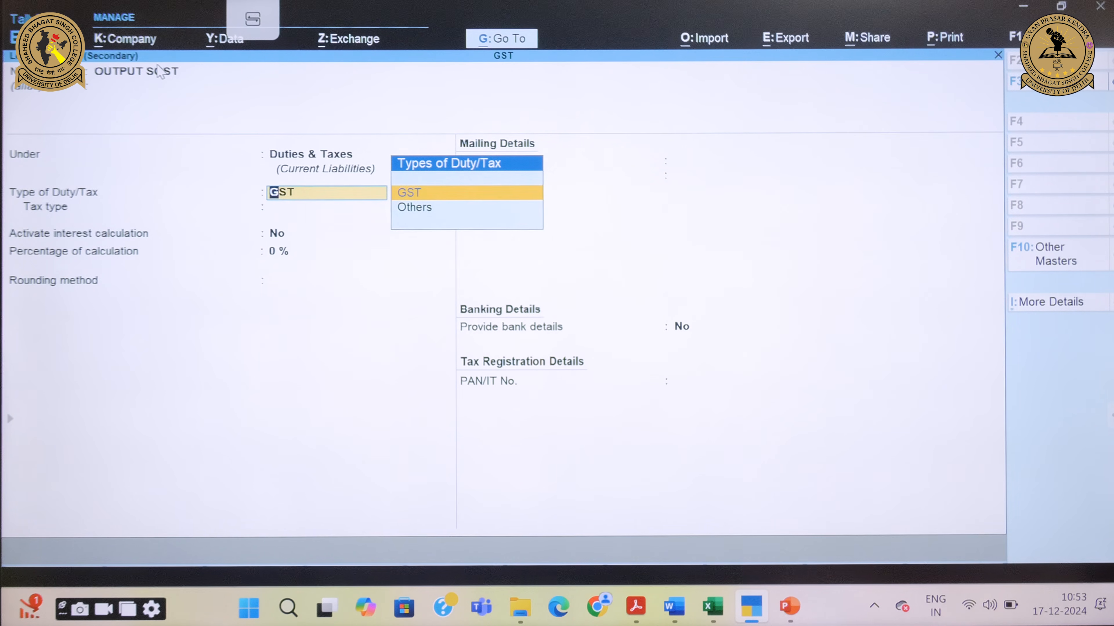
key(Return)
key(Down)
key(Down)
key(Return)
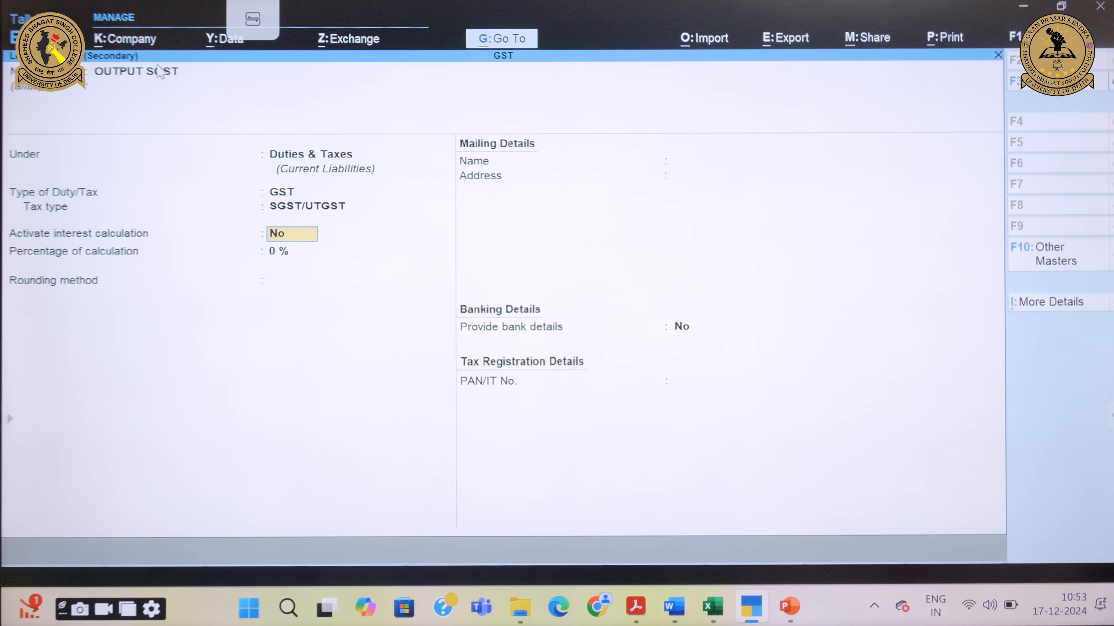
Step: Set the OUTPUT SGST ledger's percentage of calculation to 6% and save the ledger
key(Return)
text(6)
key(Return)
key(Return)
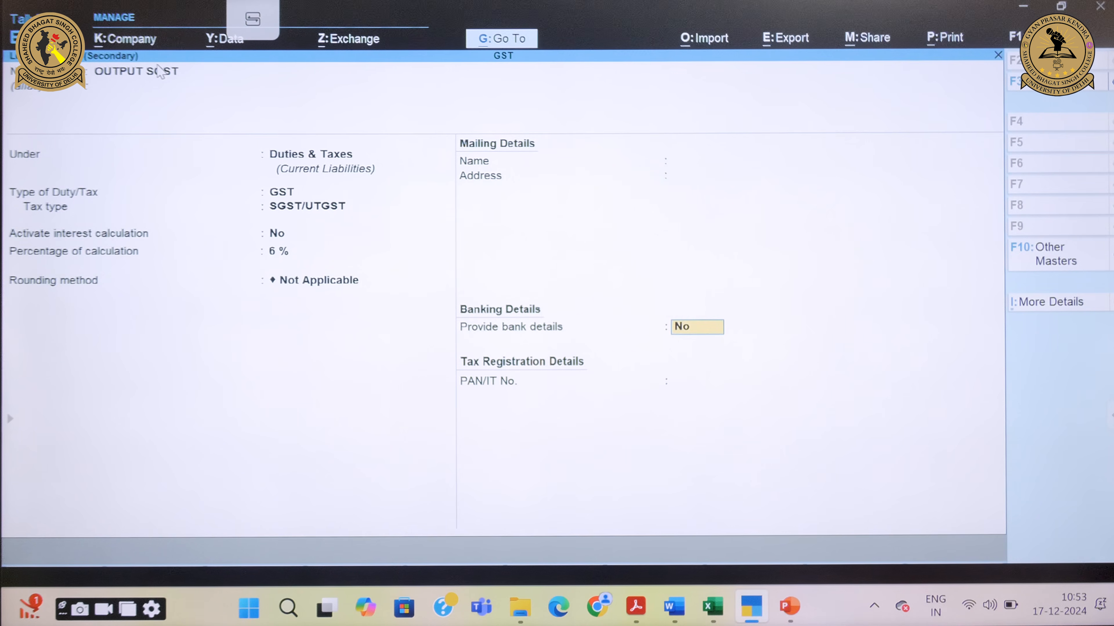
key(Return)
key(Return)
Step: Enter 36,000 as the OUTPUT SGST amount and save the sales voucher without a narration
text(36000)
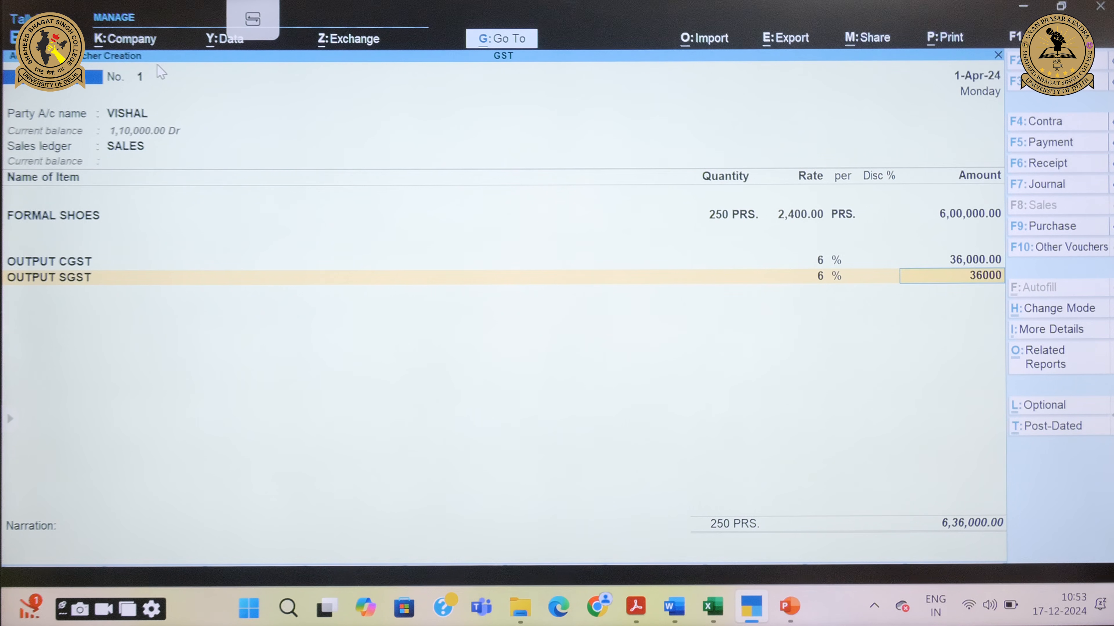
key(Return)
key(Return)
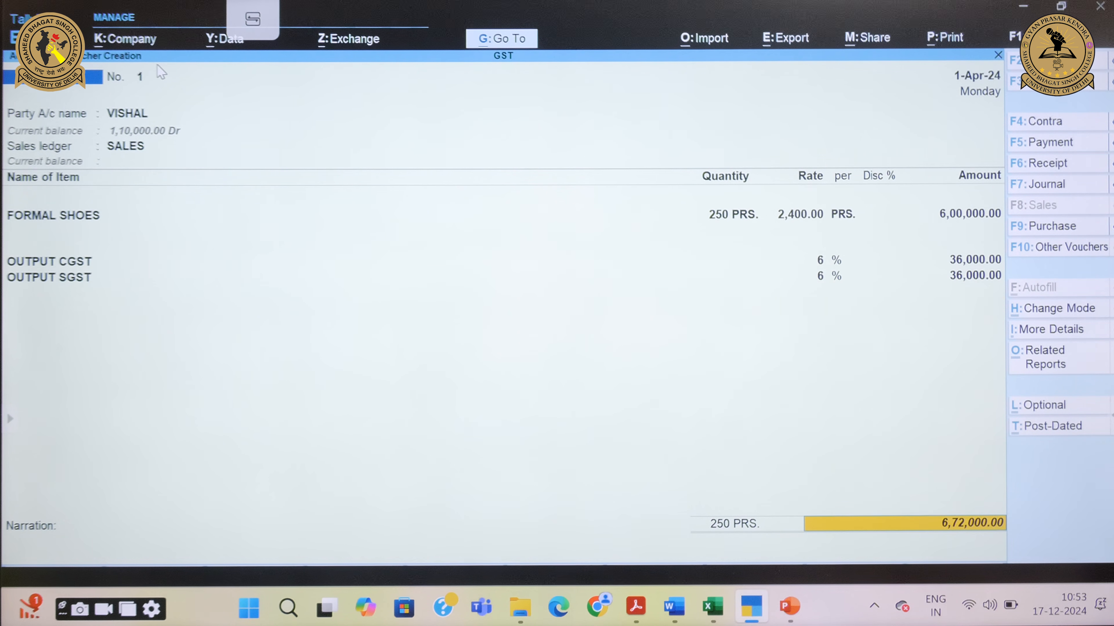
key(Return)
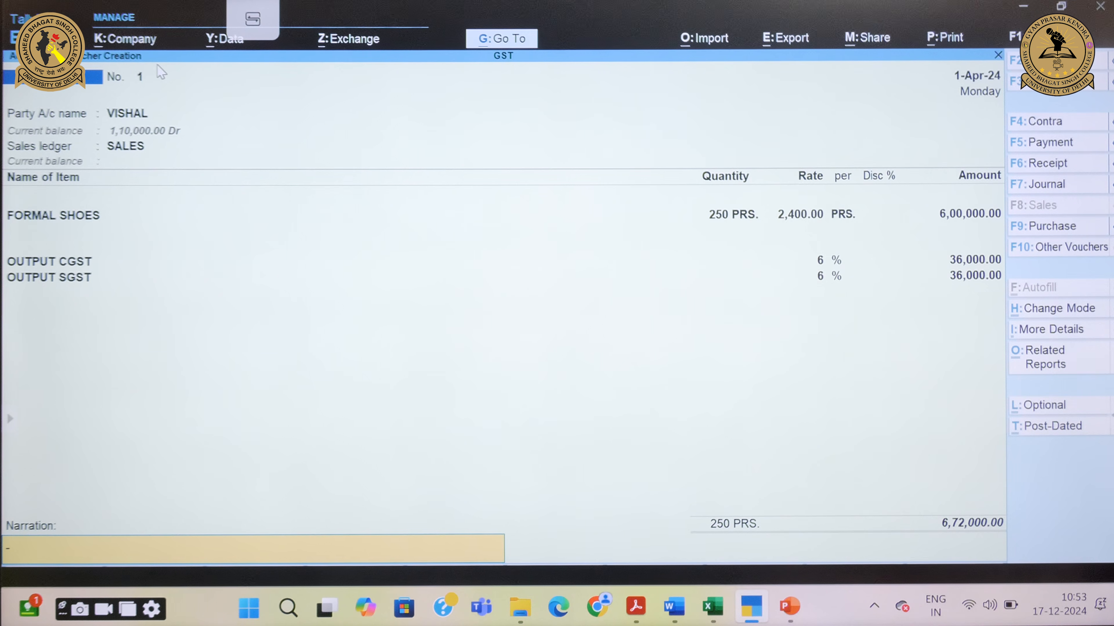
key(Return)
key(Return)
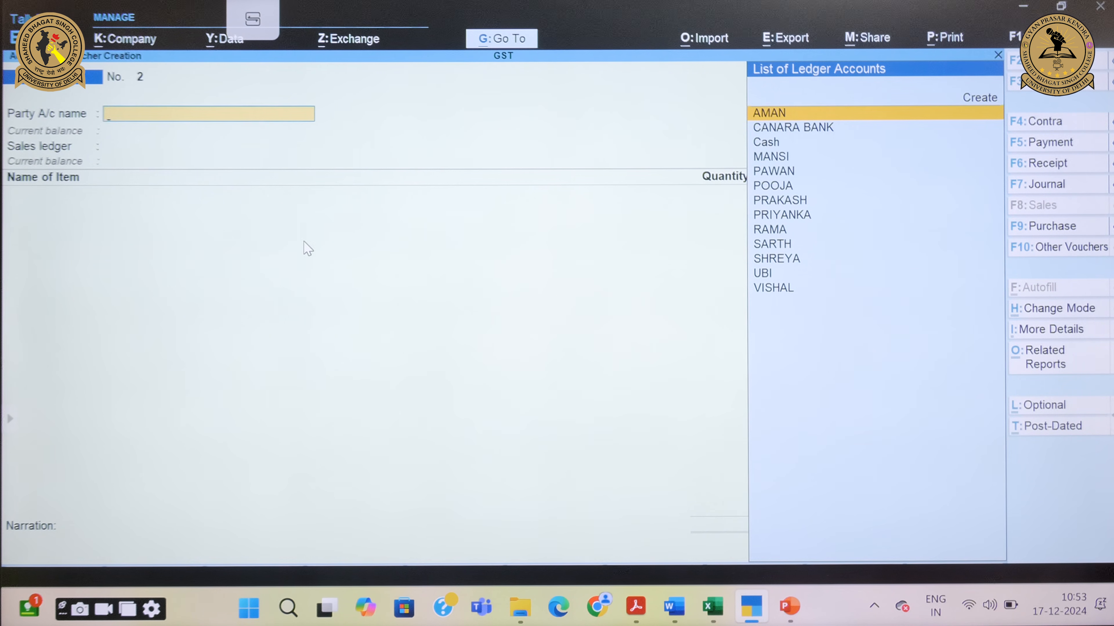
Step: Switch to the PDF workbook in Acrobat and read transaction 3, the sandals sale to an unregistered customer
click(635, 606)
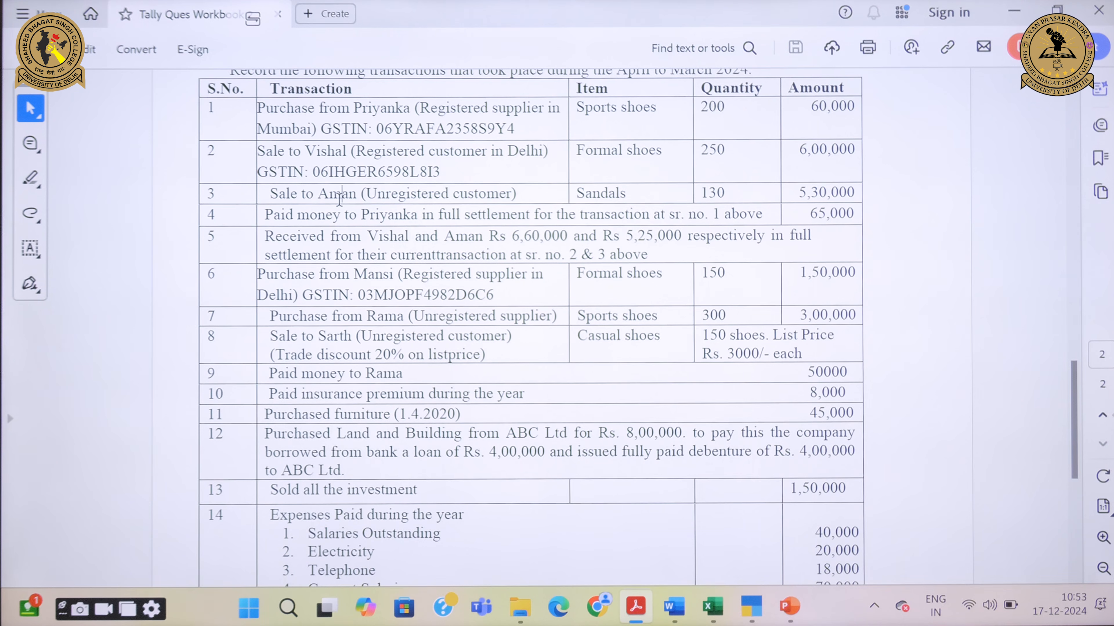
drag(367, 194, 512, 194)
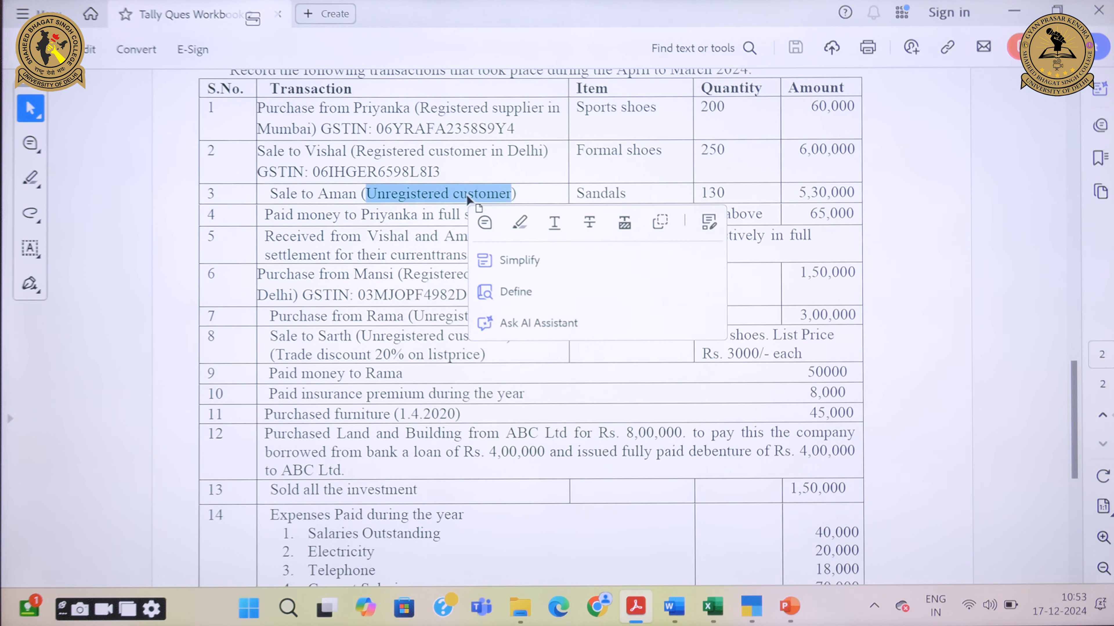
click(548, 193)
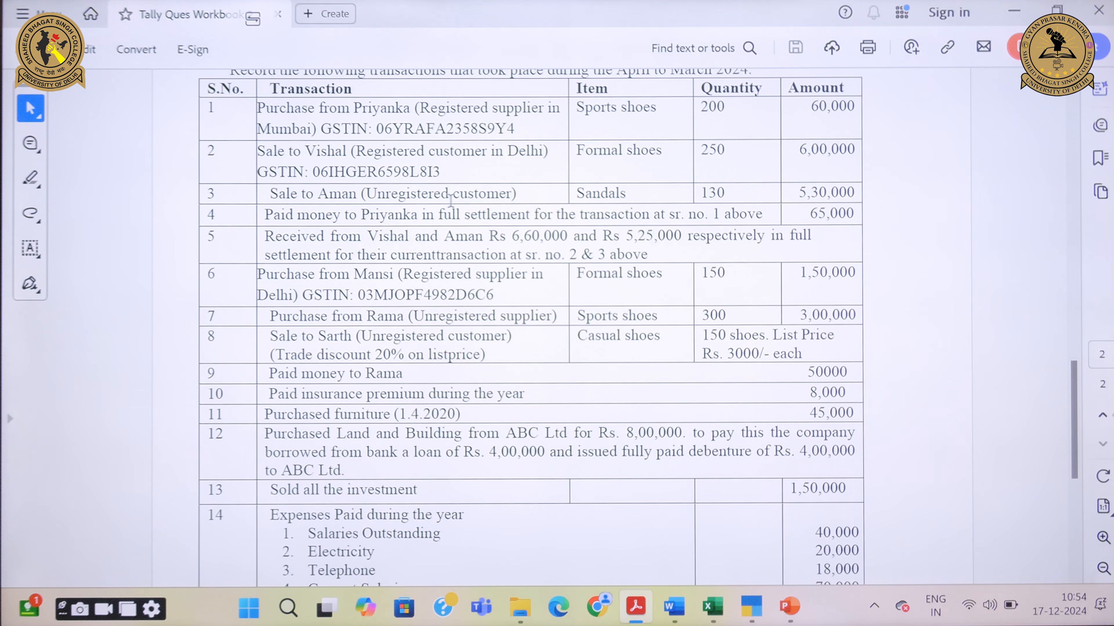
Step: Switch to the VOUCHER ENTRIES Word document and read sales voucher entry 3
mouse_move(673, 607)
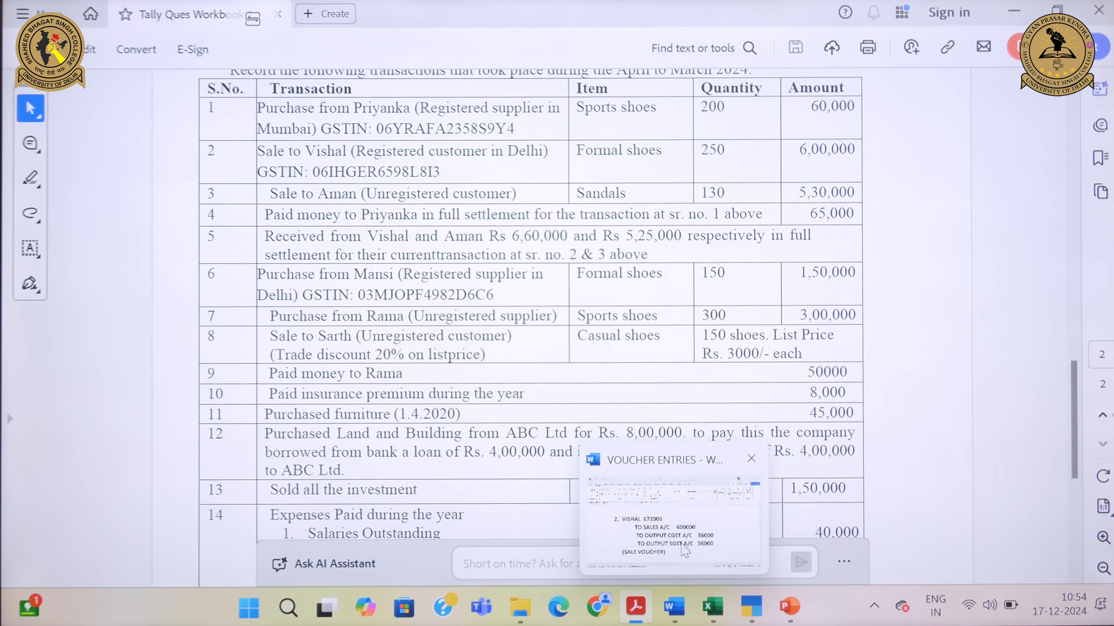
click(685, 550)
scroll(1031, 351, down, 2)
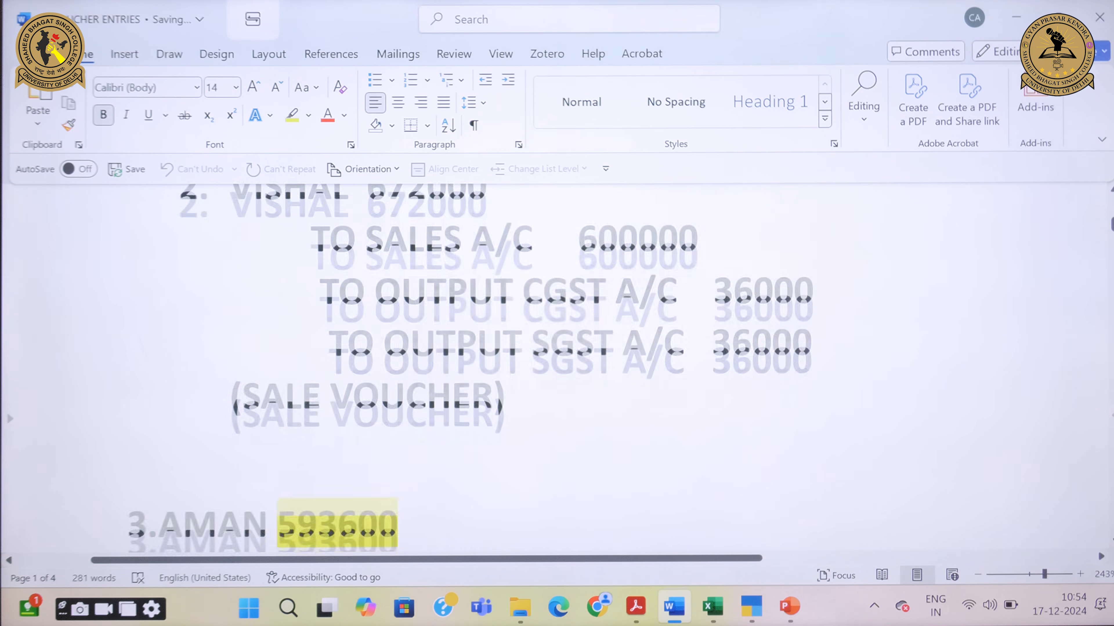
scroll(532, 369, down, 3)
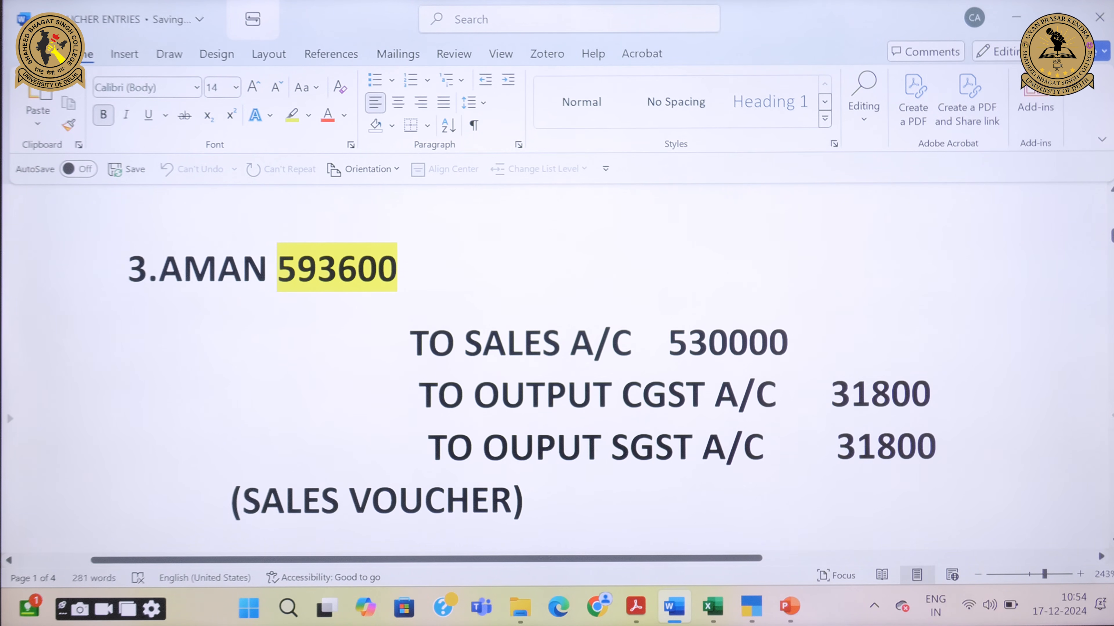
scroll(160, 395, up, 1)
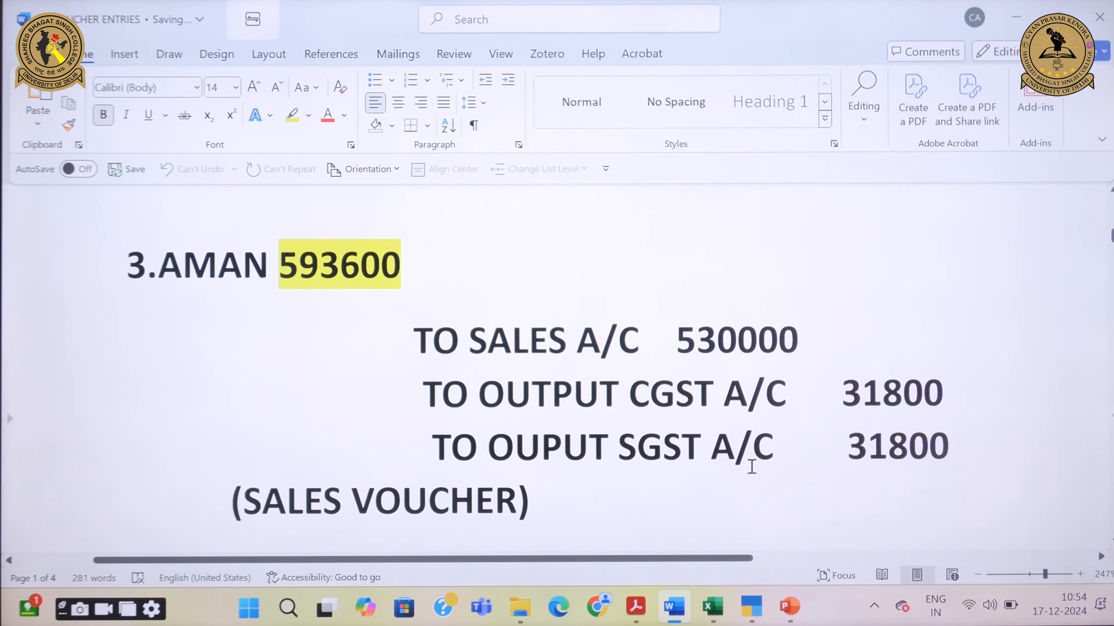
Step: Compare transaction 3 in the PDF workbook with voucher entry 3 in Word, and return to TallyPrime
mouse_move(636, 605)
click(636, 570)
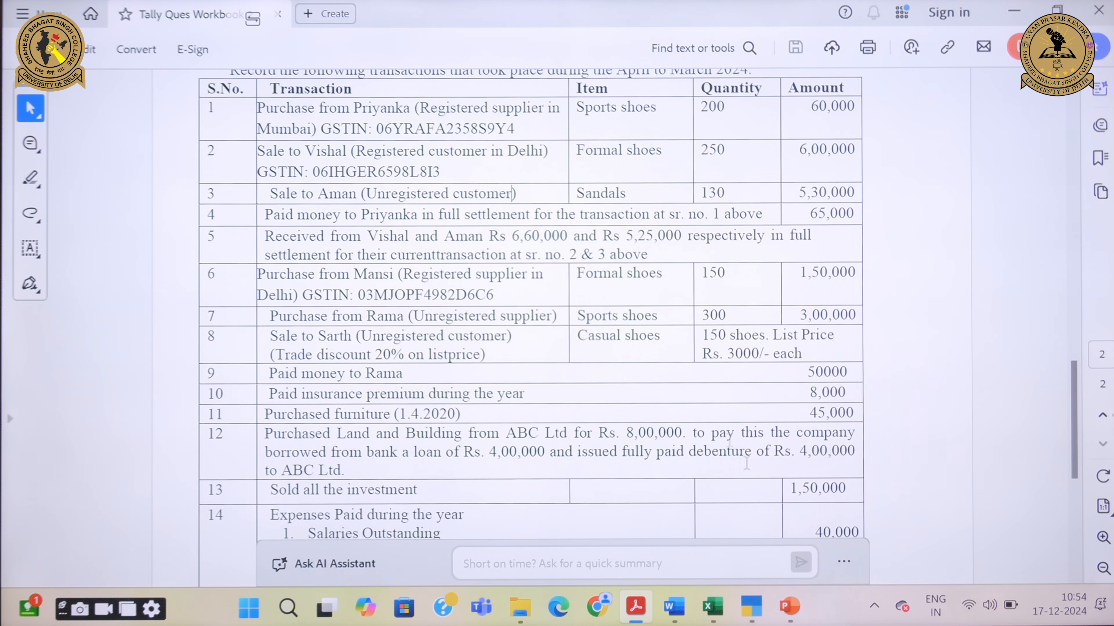
mouse_move(674, 606)
click(677, 527)
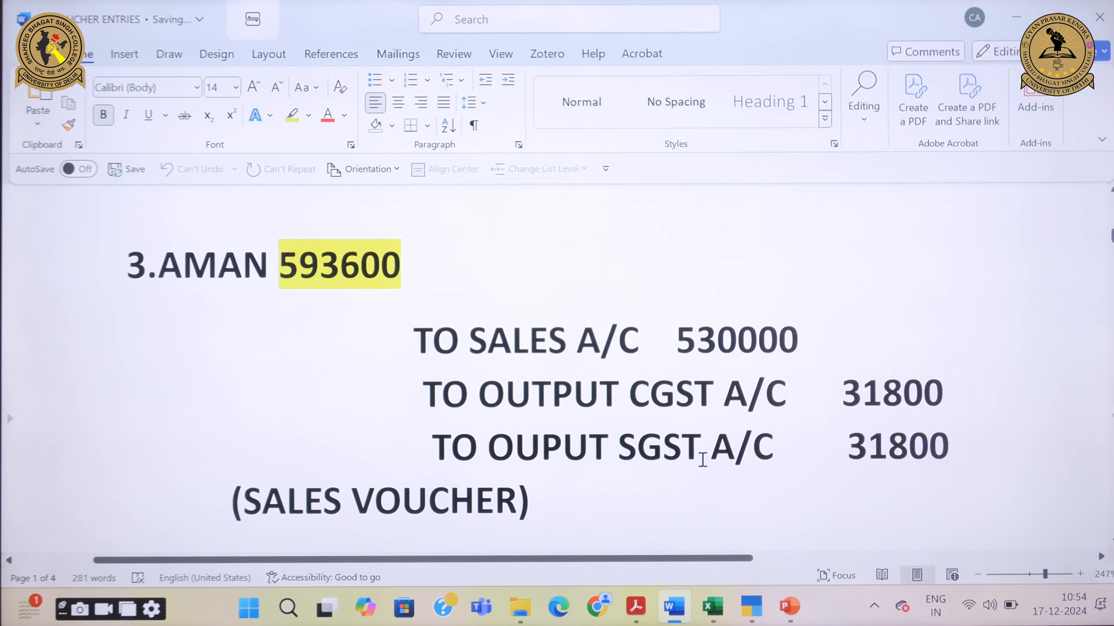
click(744, 537)
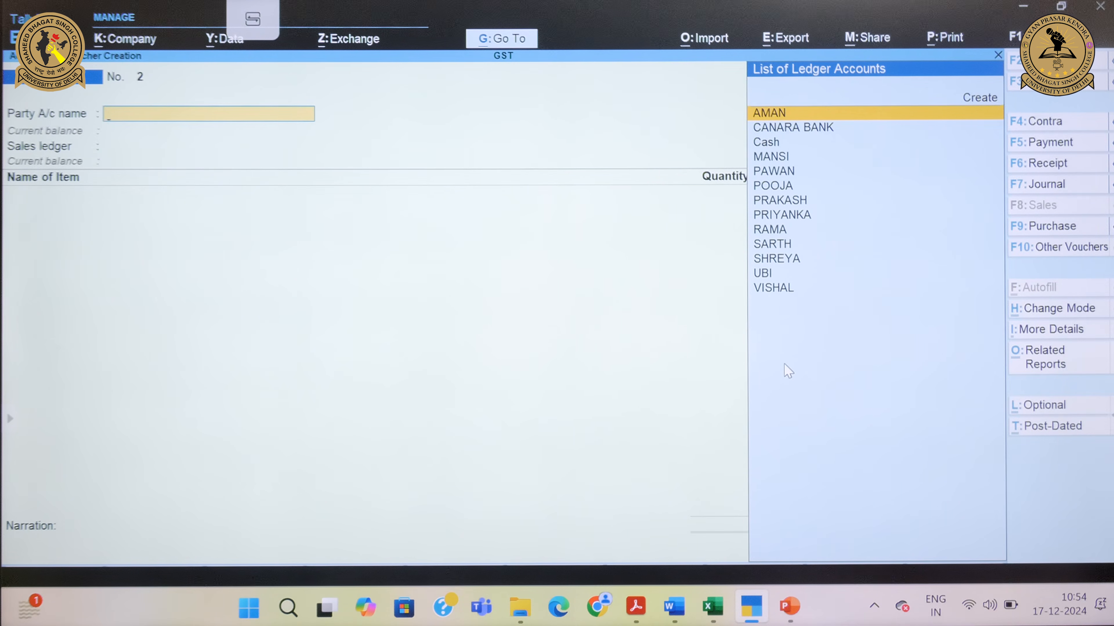
Step: Choose transaction 3's unregistered customer as the new sales voucher's party account and leave the dispatch details blank
text(AMA)
key(Return)
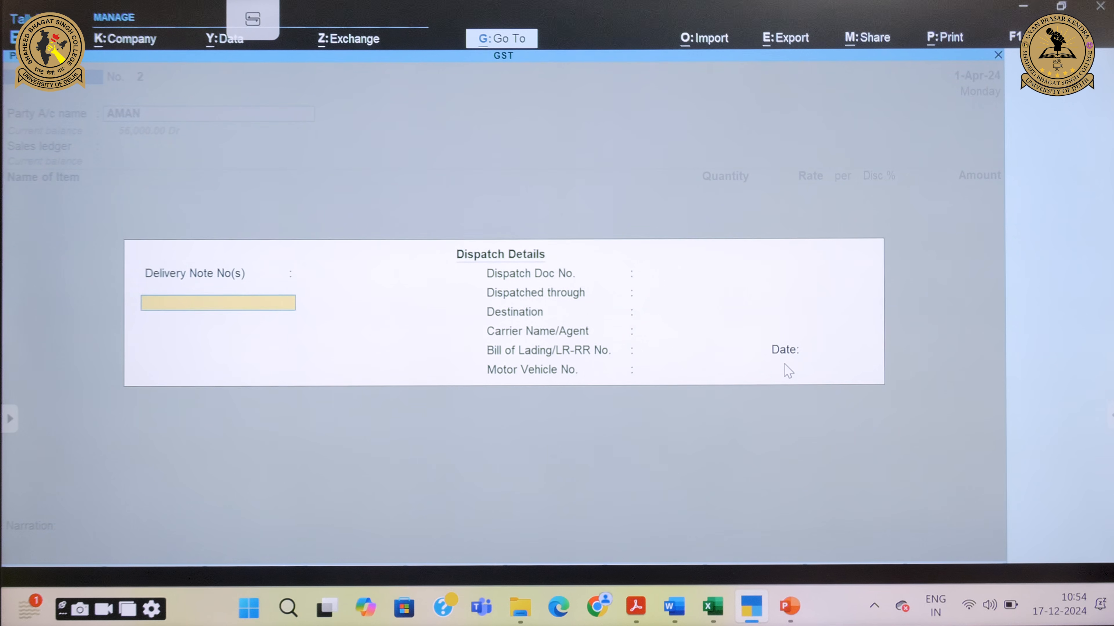
key(Return)
key(Return)
key(Return)
key(Return)
key(Return)
key(Return)
key(Return)
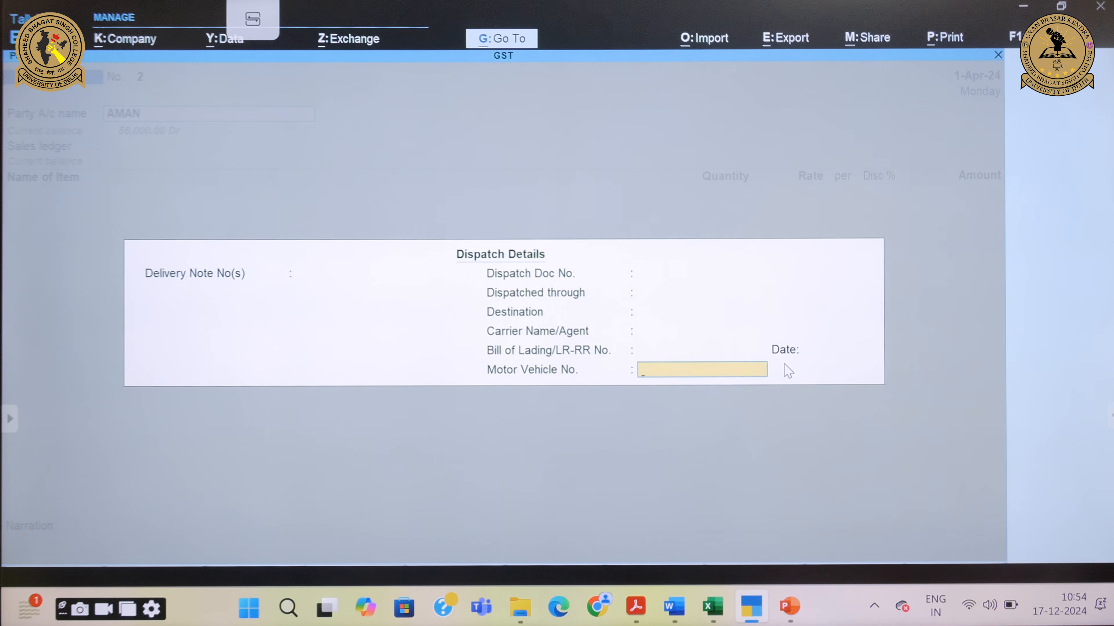
key(Return)
Step: Accept the party details with Unregistered/Consumer as GST registration type and Delhi as place of supply, and select the SALES ledger
key(Return)
key(Return)
key(Return)
key(Return)
key(Return)
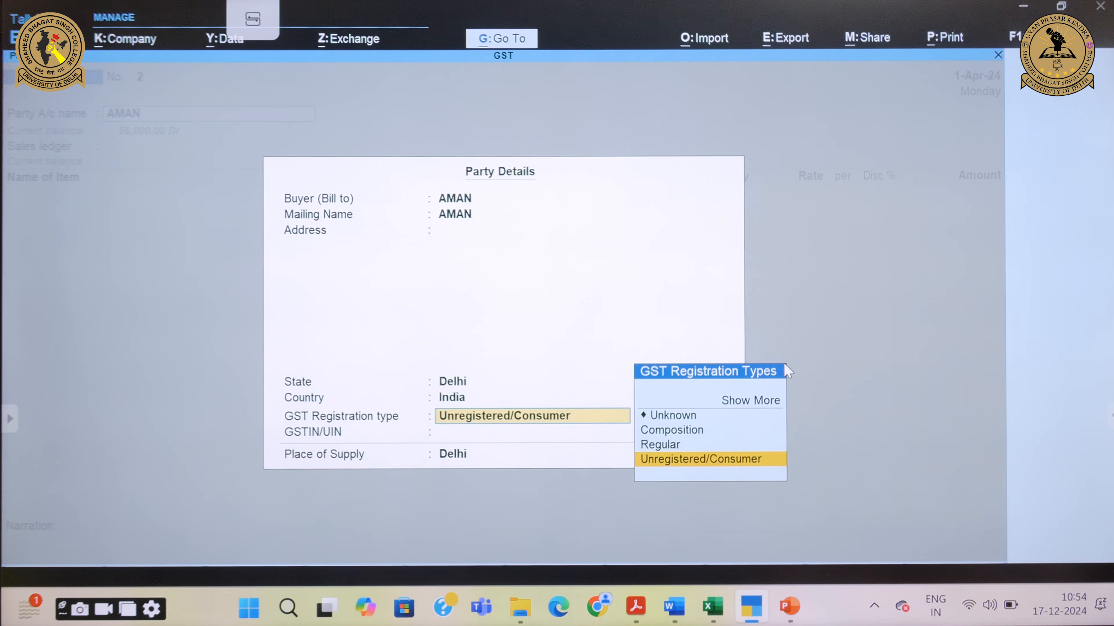
key(Return)
key(Return)
key(Return)
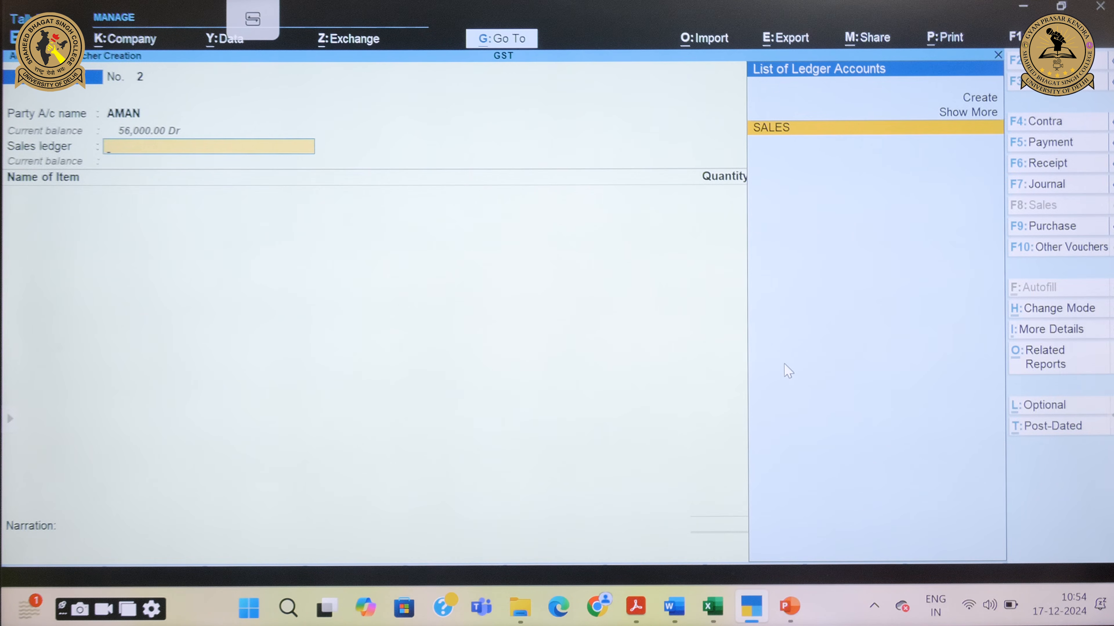
key(Return)
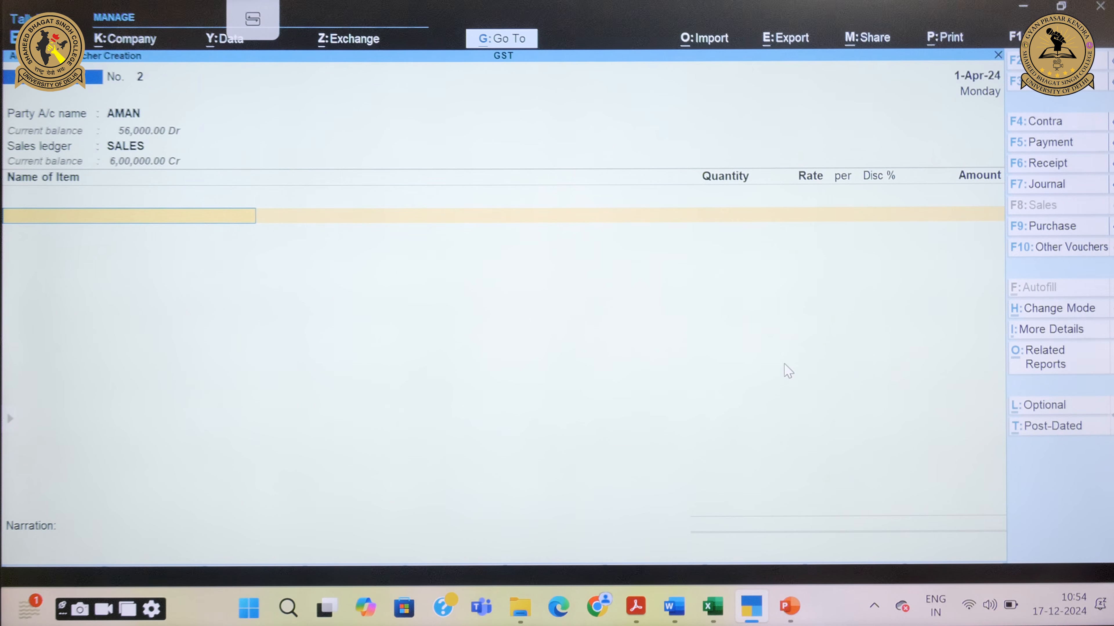
Step: Add the SANDALS item to the sales voucher with a quantity of 130 pairs, leaving the rate and discount blank
text(SAN)
key(Return)
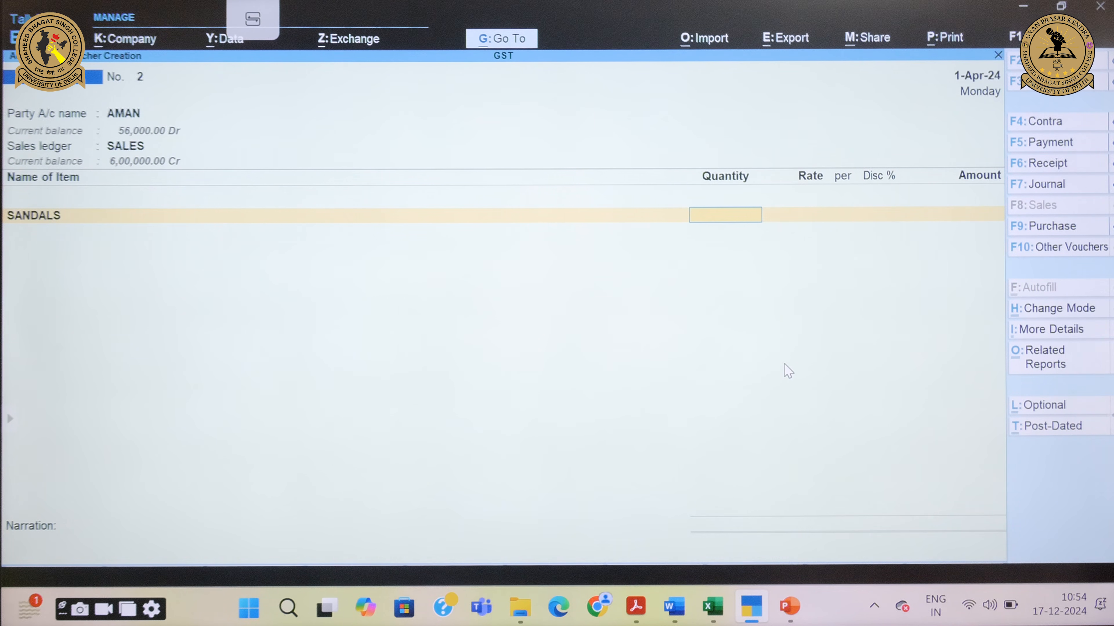
text(130)
key(Return)
key(Return)
key(Return)
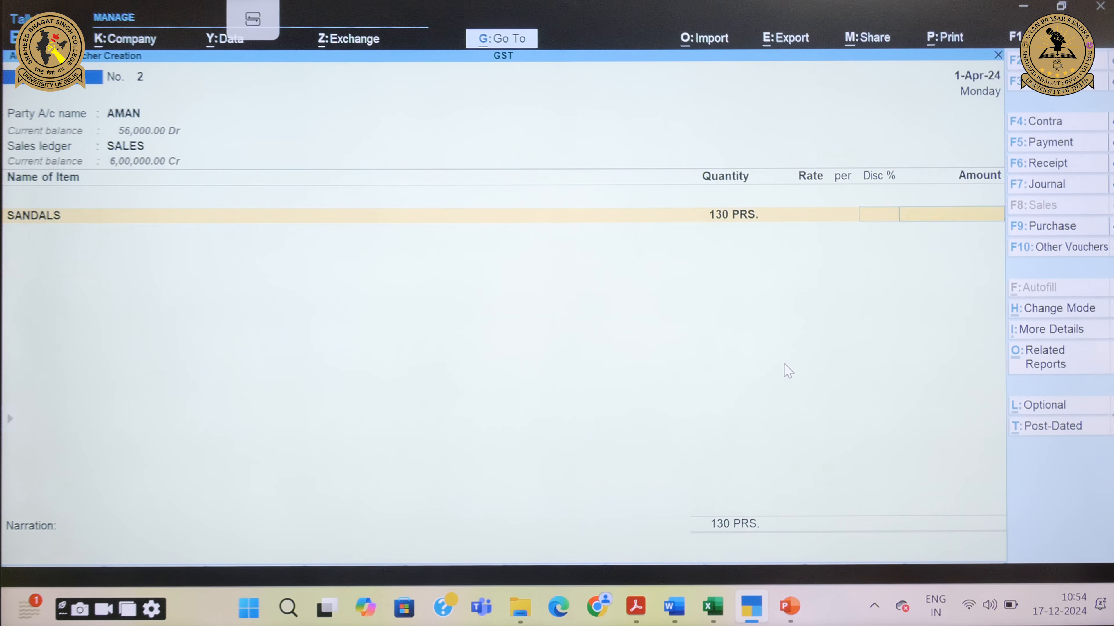
Step: Enter 5,30,000 as the SANDALS amount and add the OUTPUT CGST ledger to the sales voucher with 31,800
text(530000)
key(Return)
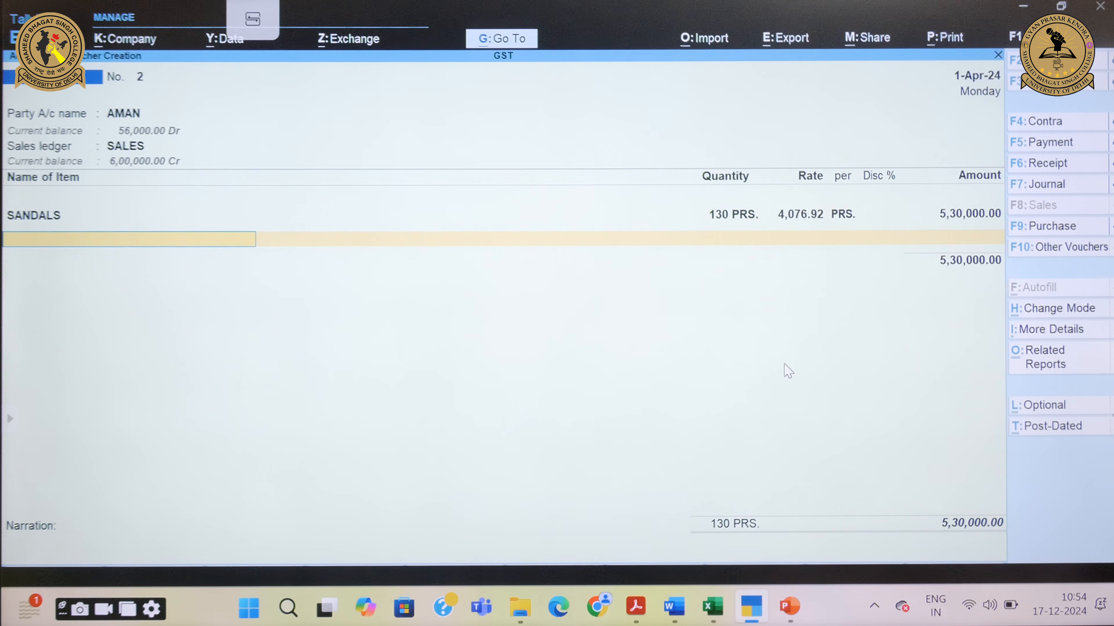
key(Return)
text(OU)
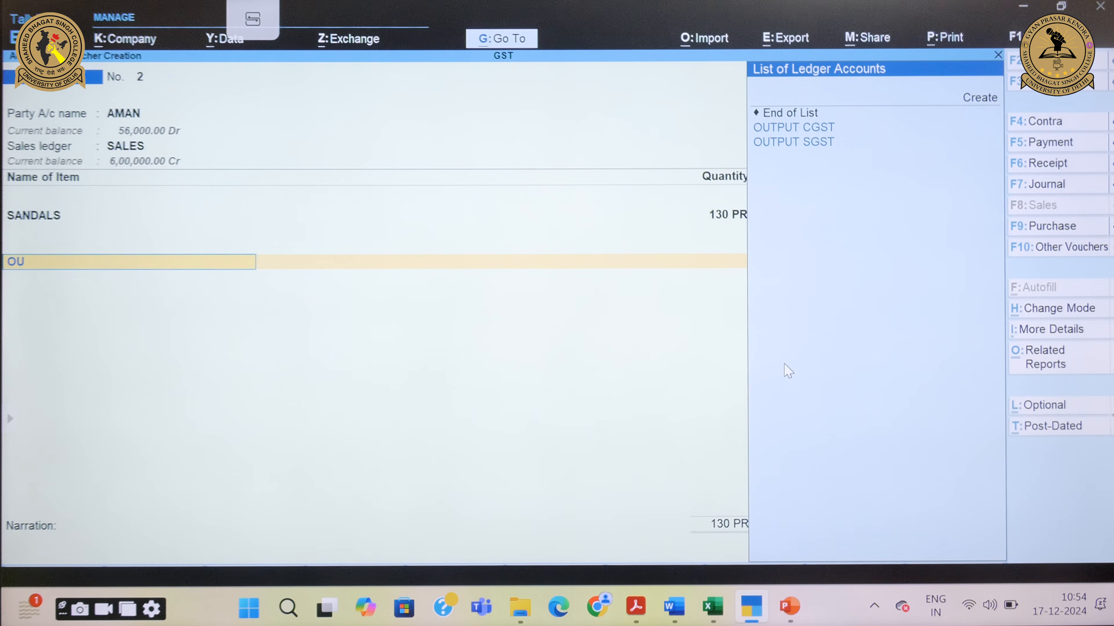
key(Return)
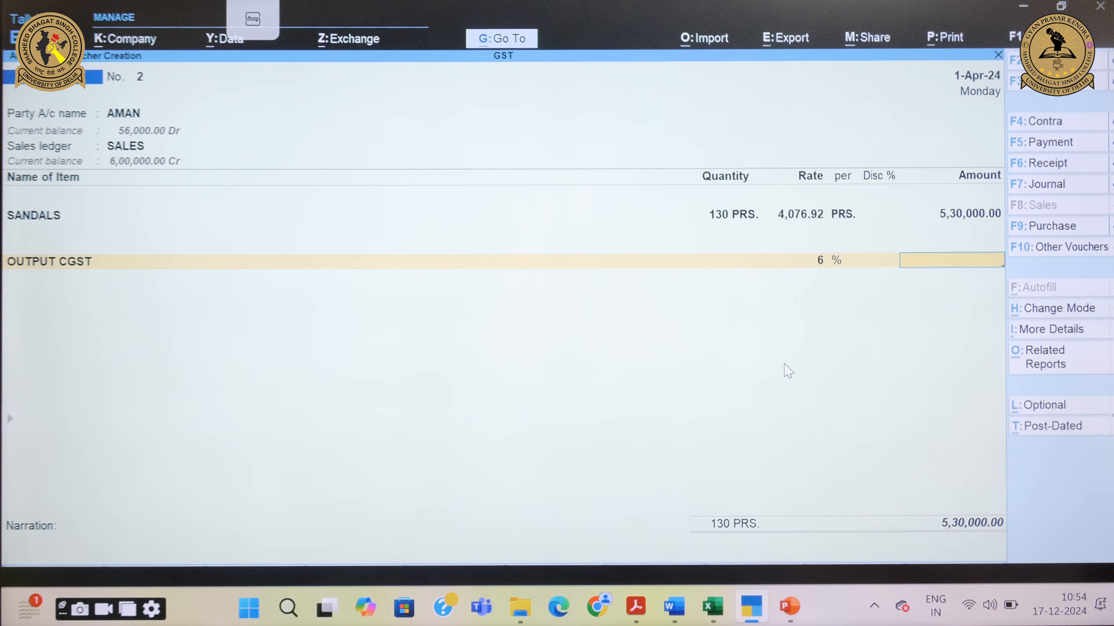
click(683, 551)
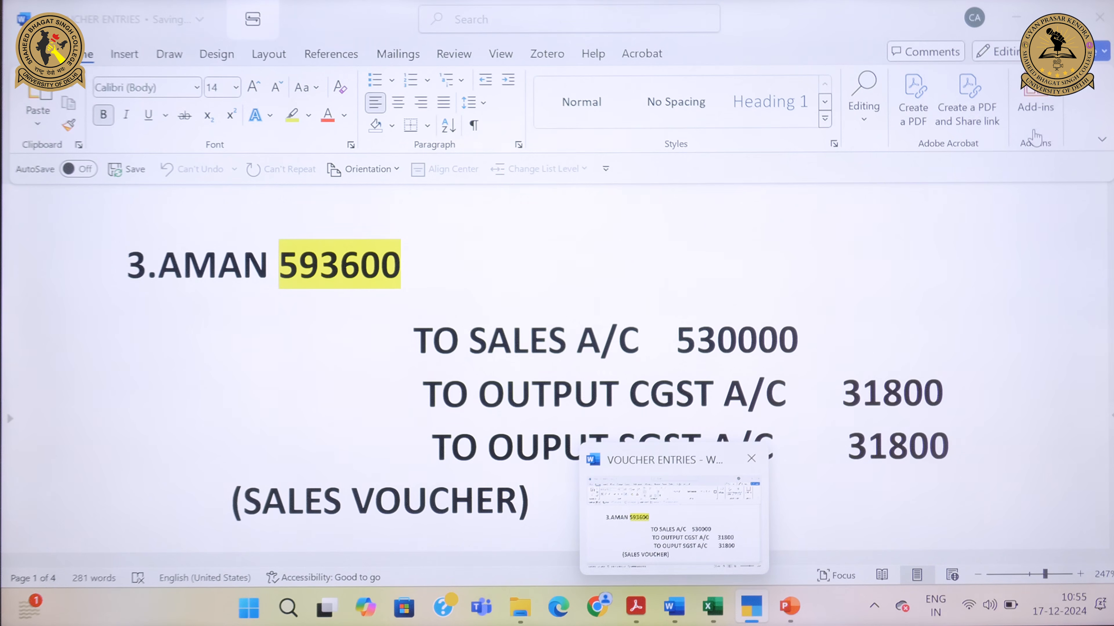
key(alt+Tab)
text(31,800)
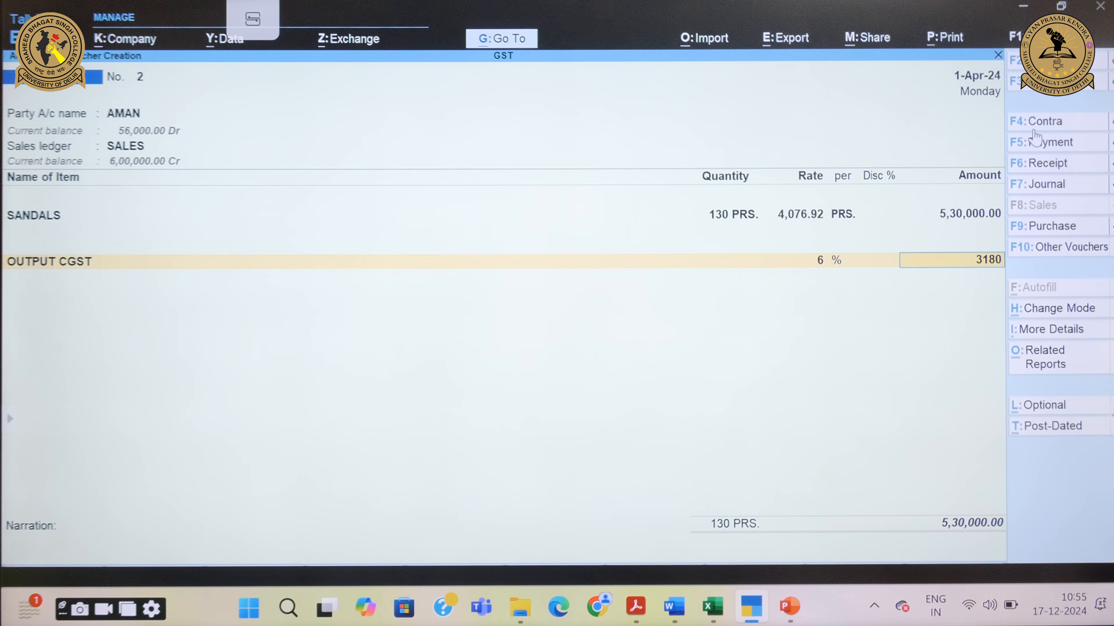
key(Return)
Step: Add the OUTPUT SGST ledger with 31,800 and save the sales voucher without a narration
text(O)
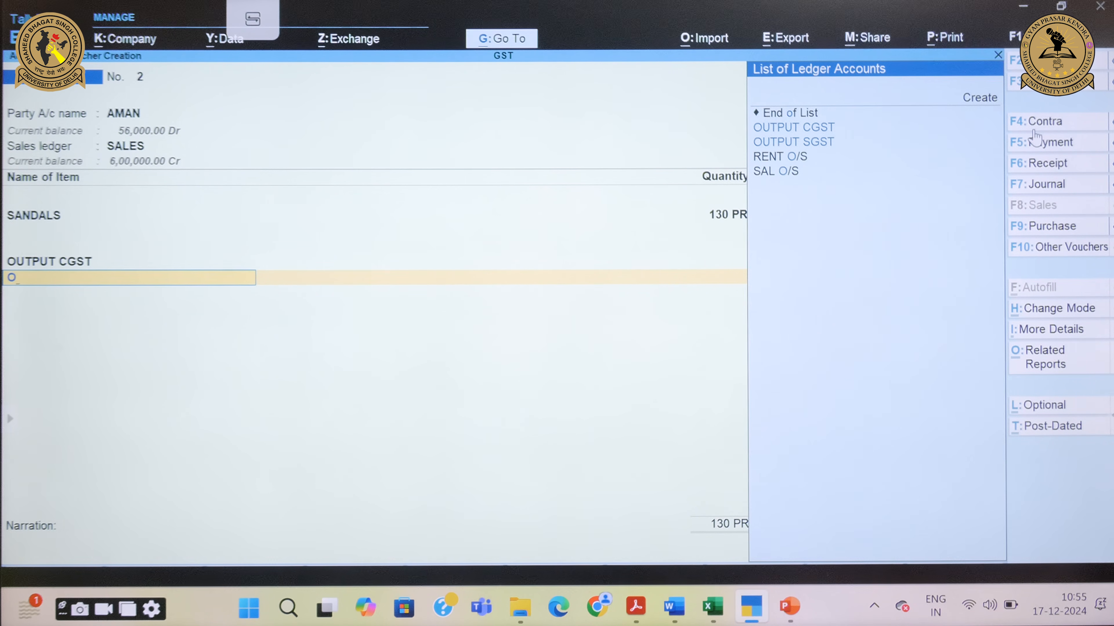
key(Down)
key(Down)
key(Return)
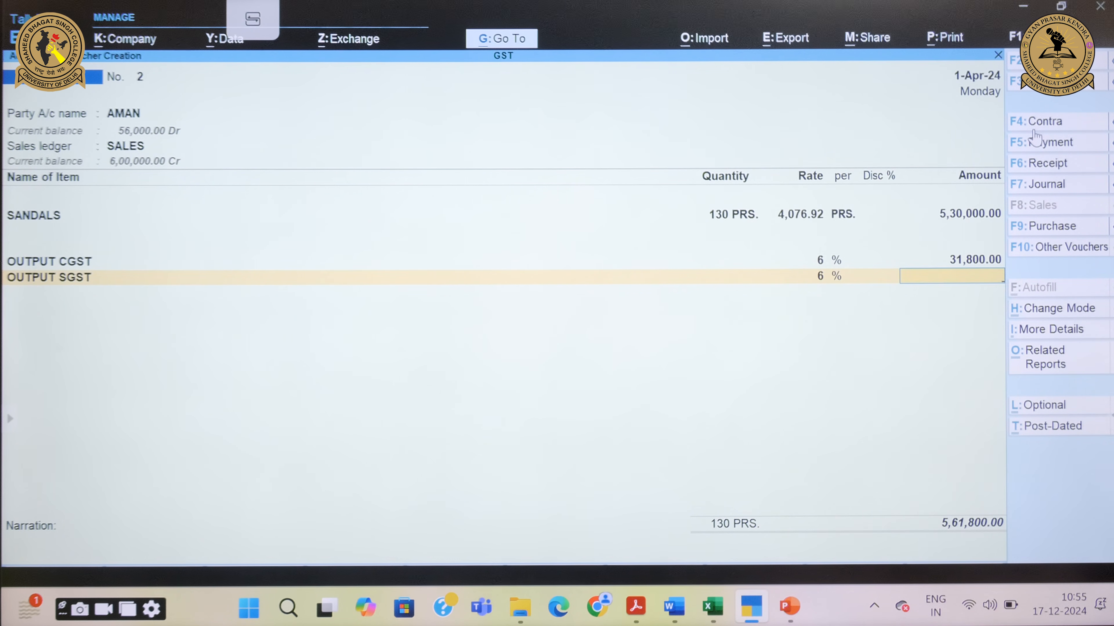
text(31,800)
key(Return)
key(Return)
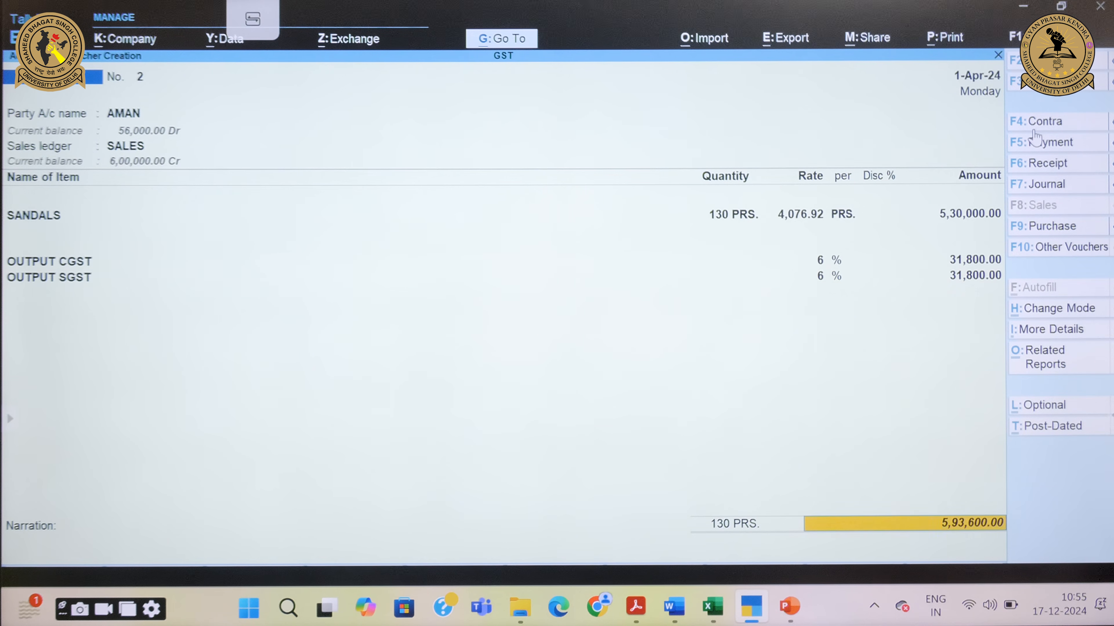
key(Return)
key(Return)
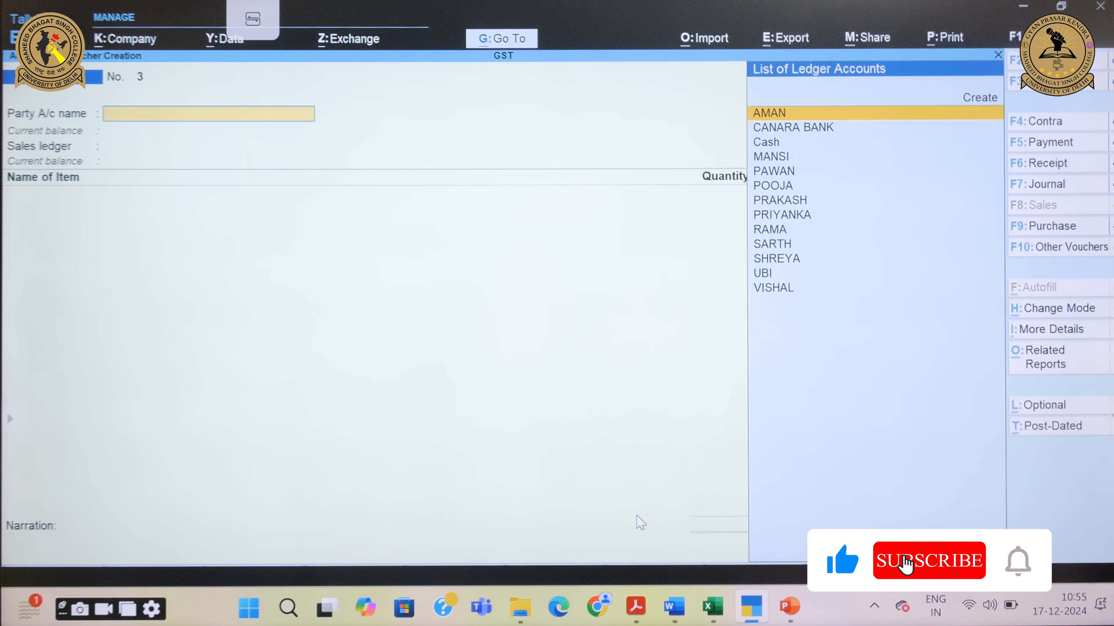
Step: Read transaction 4 in the PDF workbook and check the supplier's total payable in voucher entry 1 in Word
click(636, 606)
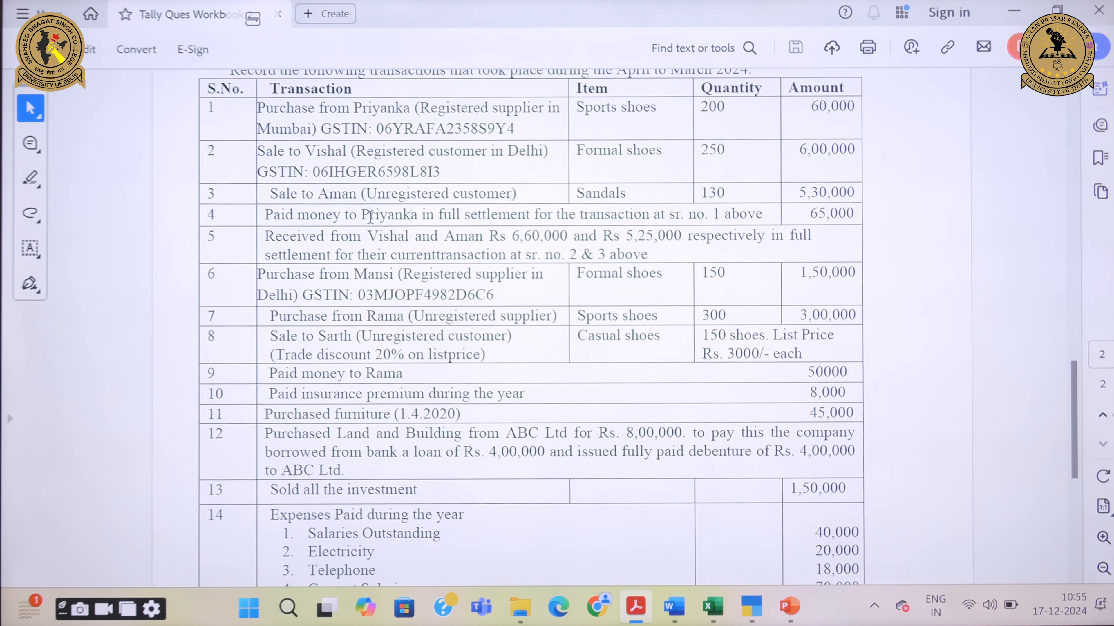
drag(361, 214, 440, 217)
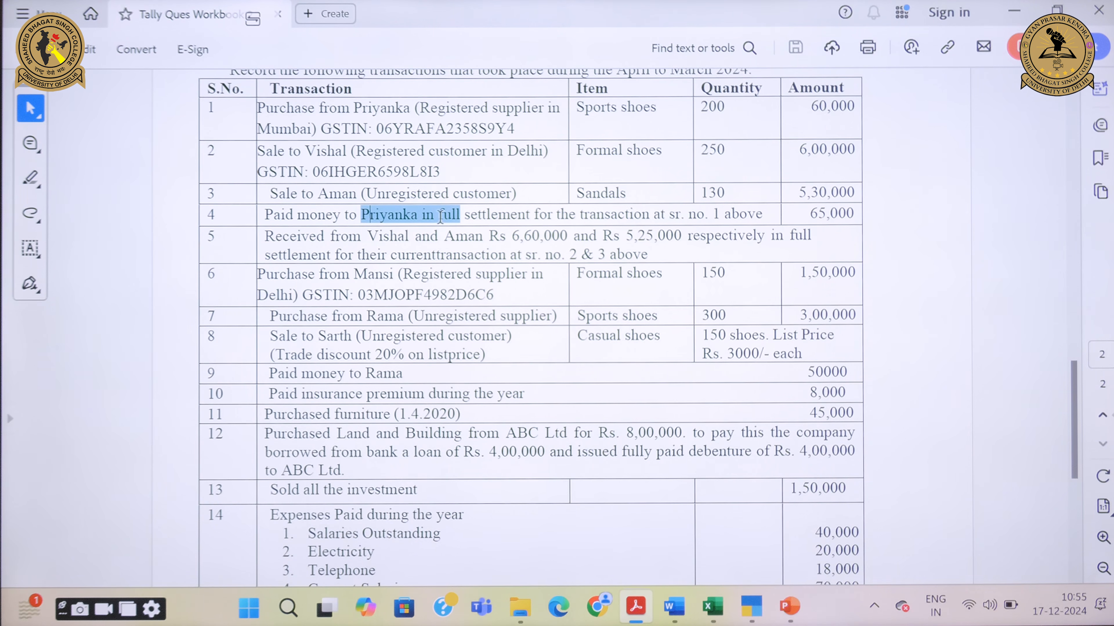
click(727, 218)
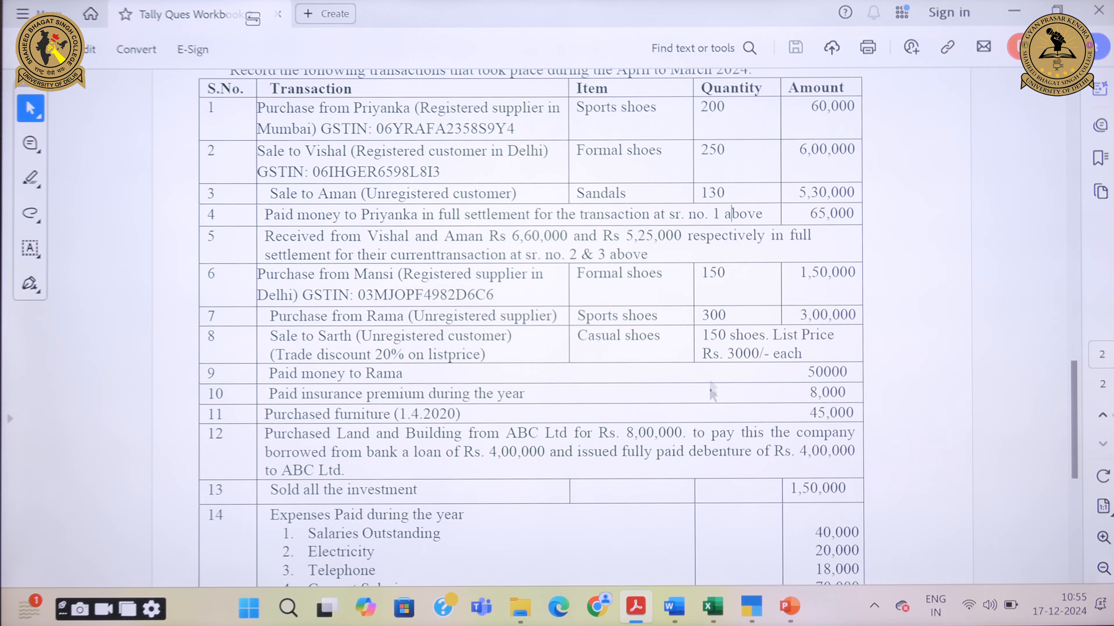
mouse_move(674, 610)
click(637, 522)
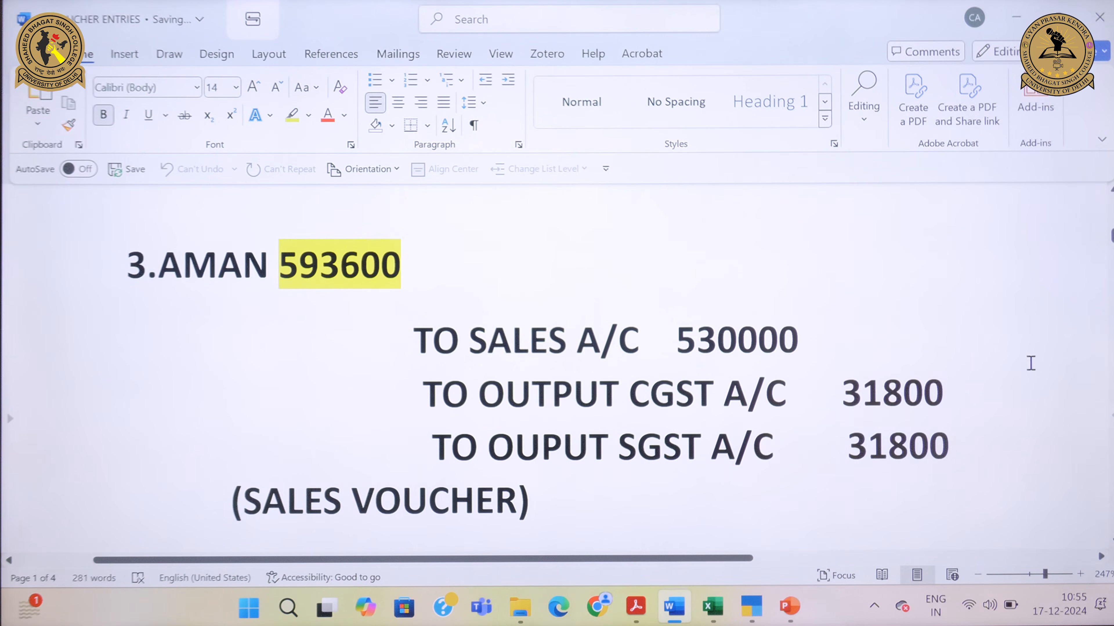
scroll(609, 341, up, 15)
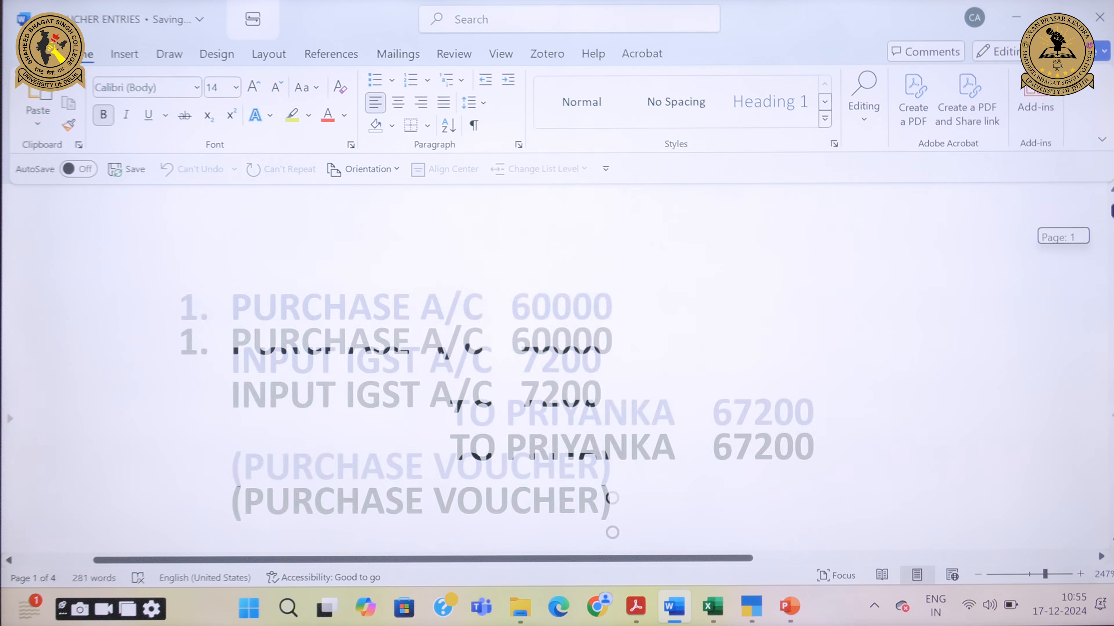
scroll(556, 395, down, 2)
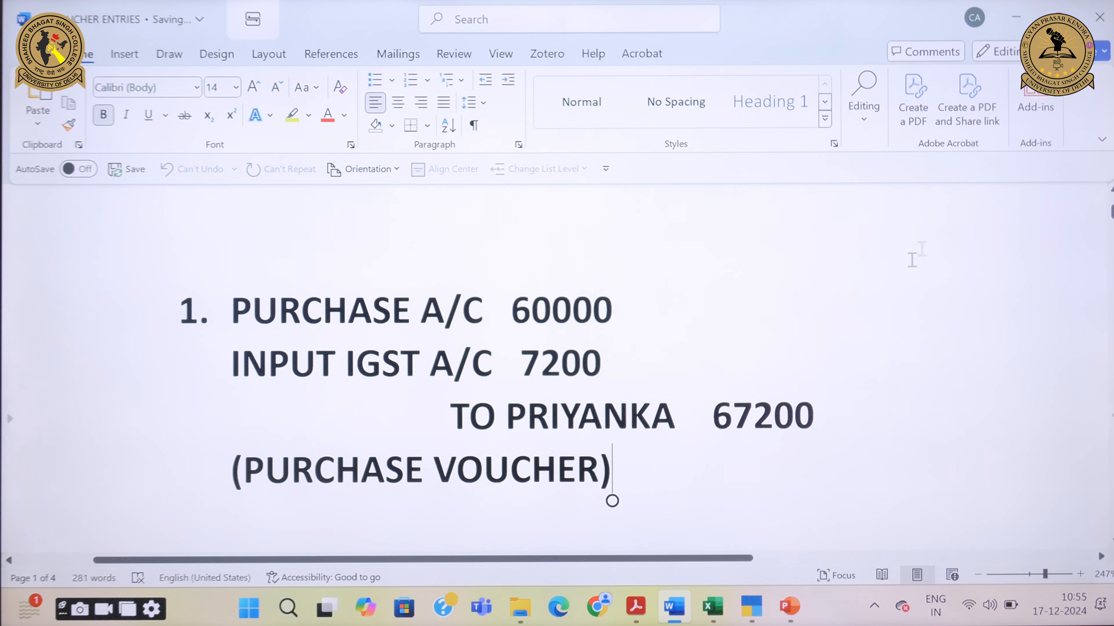
drag(806, 414, 713, 417)
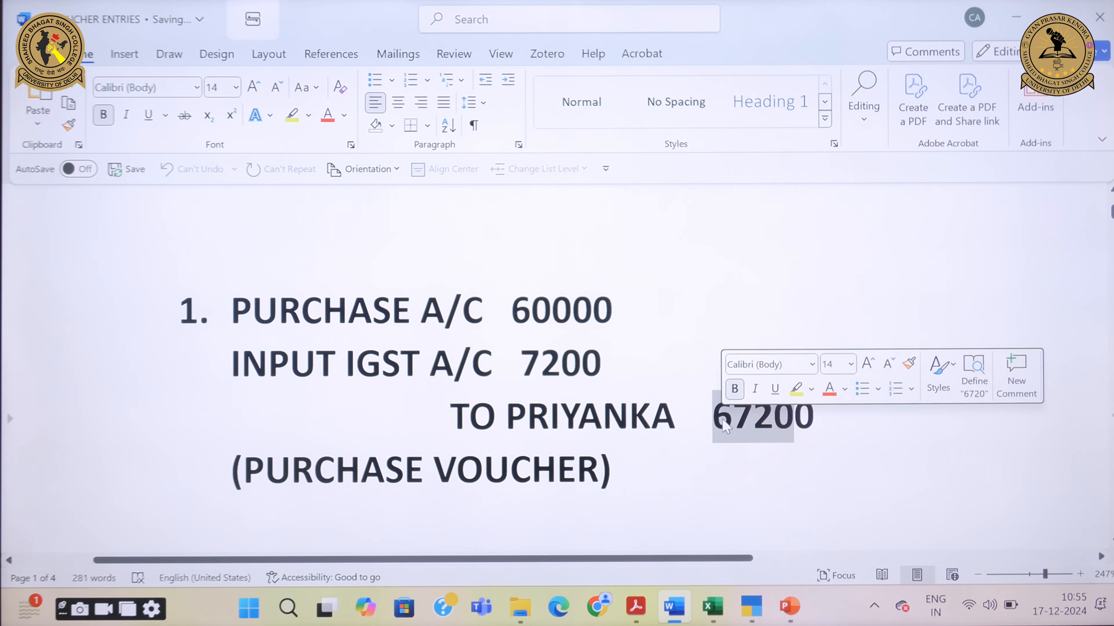
click(774, 472)
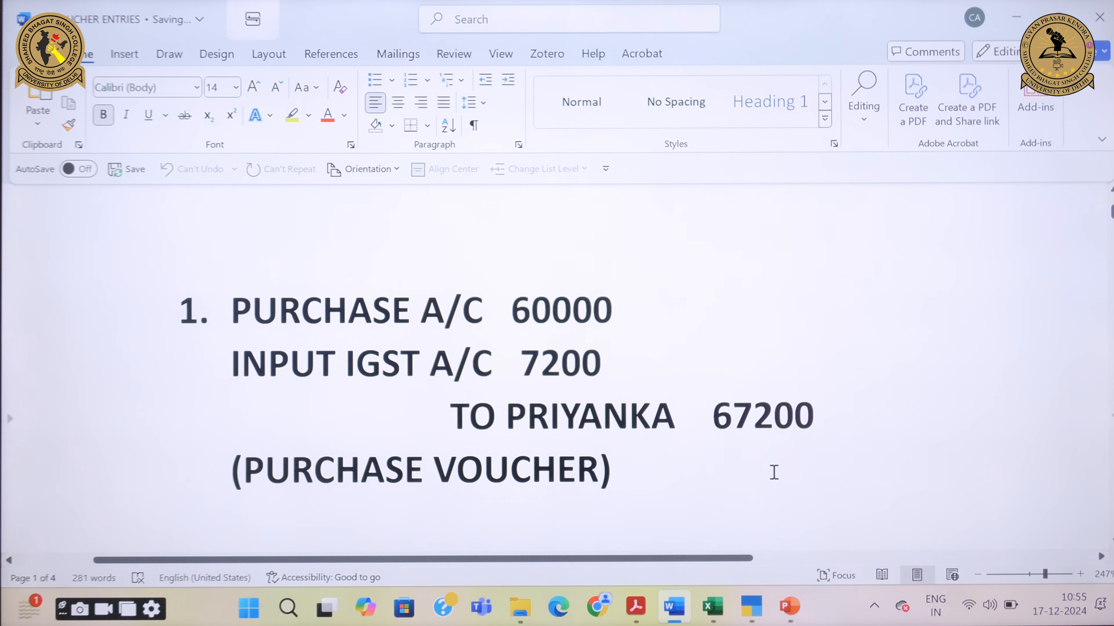
Step: Examine voucher entry 4 in Word and compare its bank and discount amounts with transaction 4 in the PDF workbook
scroll(774, 472, down, 20)
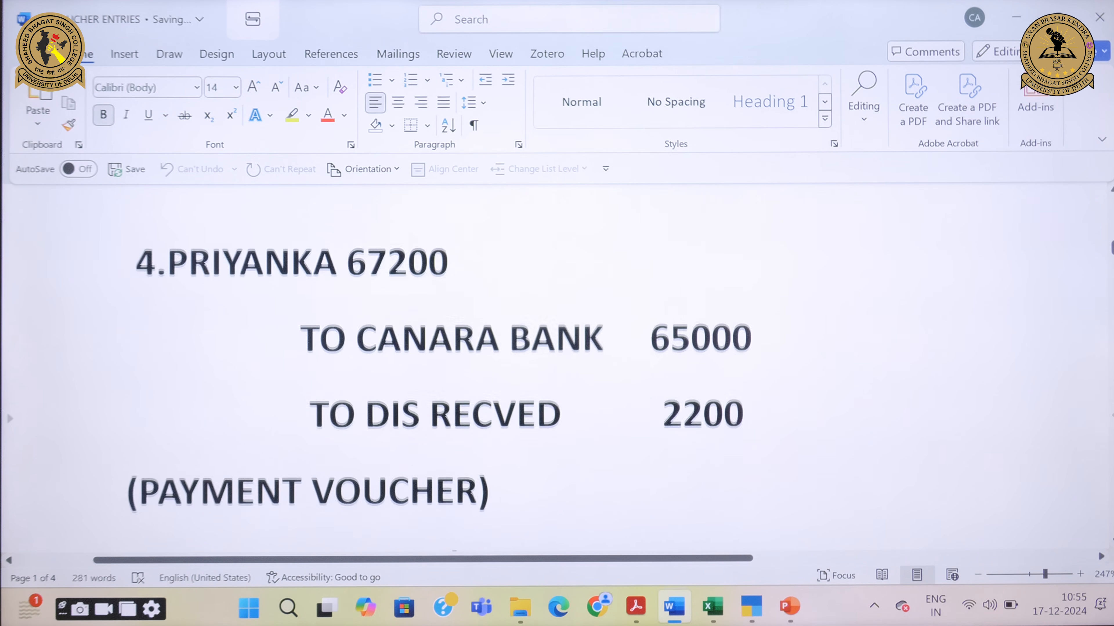
scroll(440, 367, down, 1)
ctrl+scroll(824, 386, up, 4)
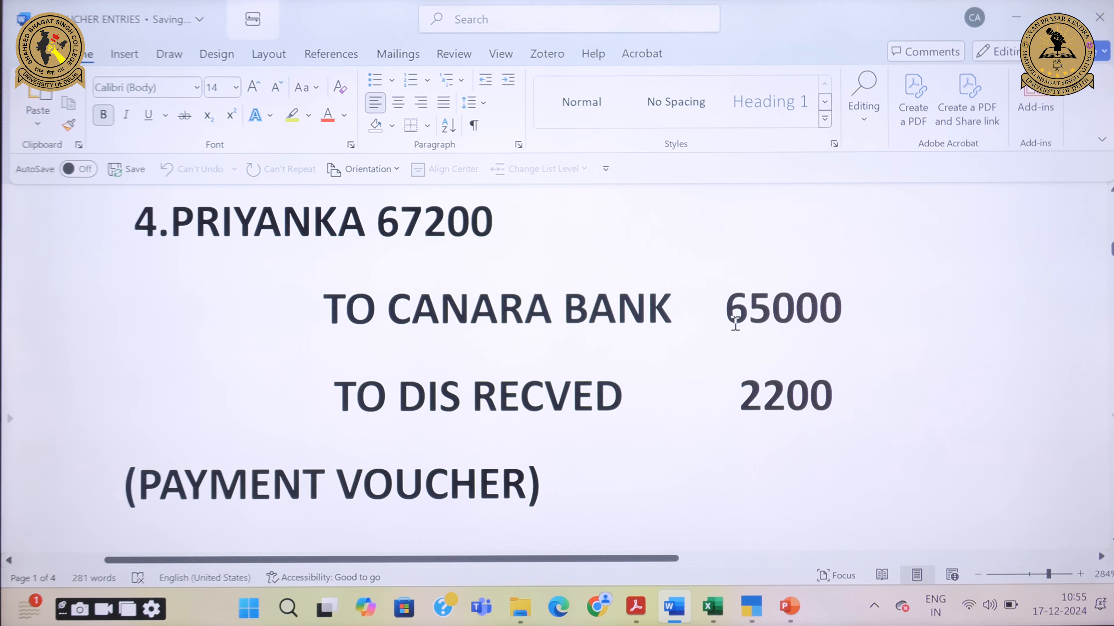
click(727, 321)
mouse_move(636, 607)
click(645, 518)
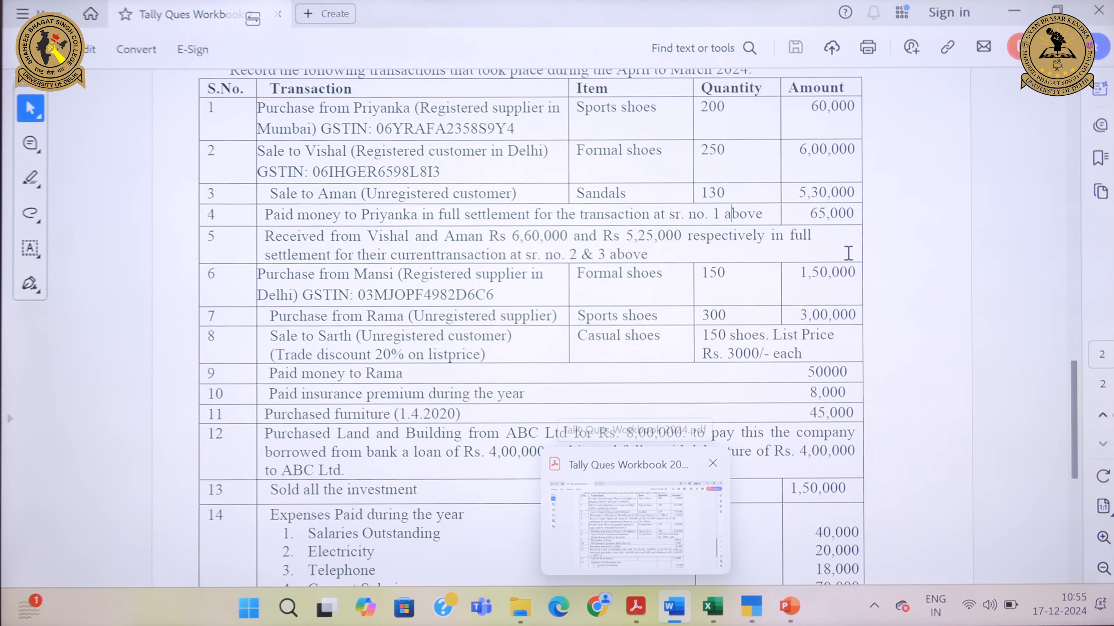
key(alt+Tab)
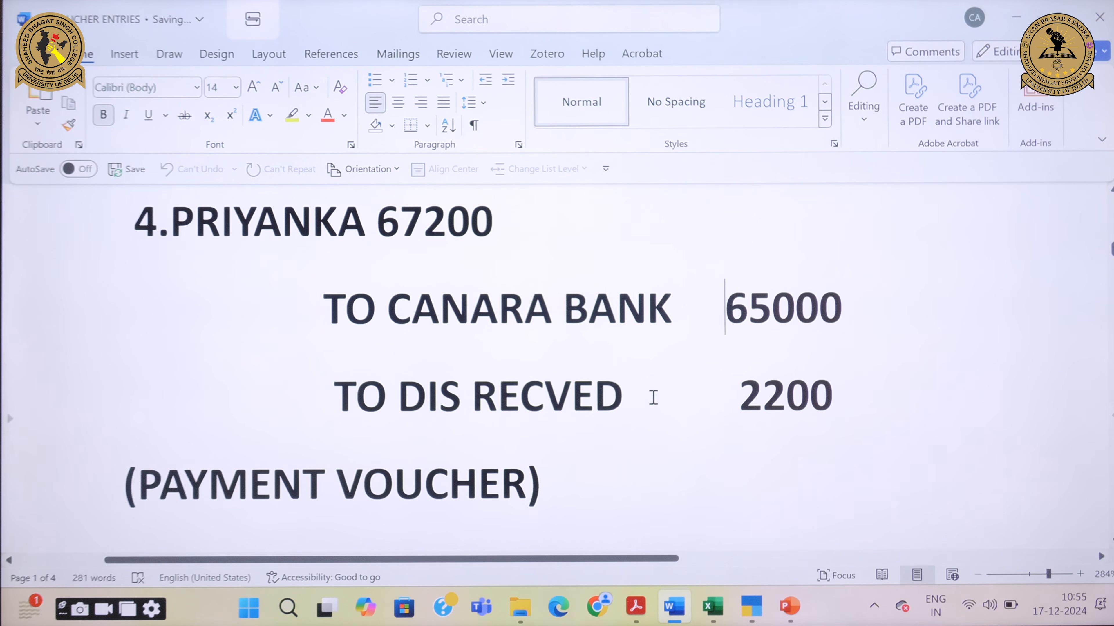
click(786, 407)
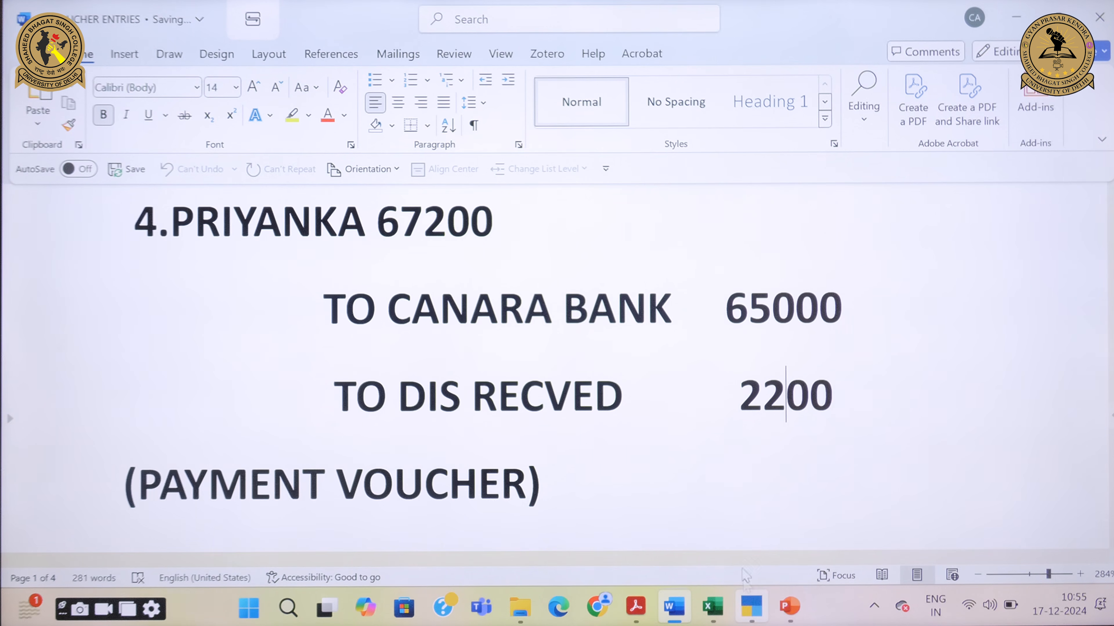
Step: Switch to TallyPrime, open a new payment voucher and debit transaction 4's supplier with 67,200
mouse_move(751, 606)
click(741, 523)
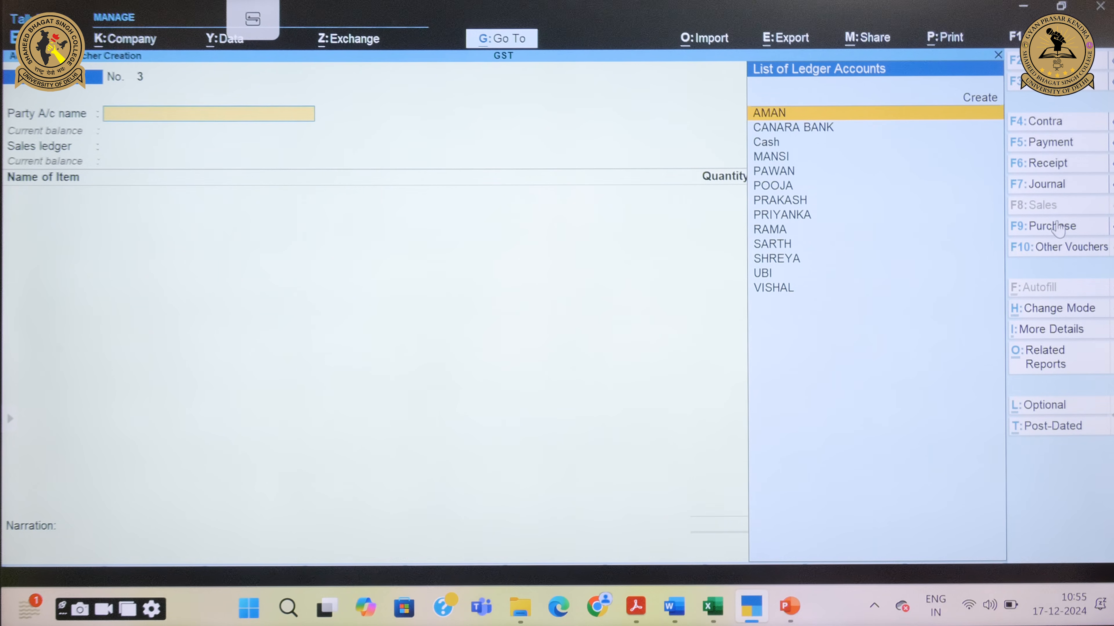
click(1057, 147)
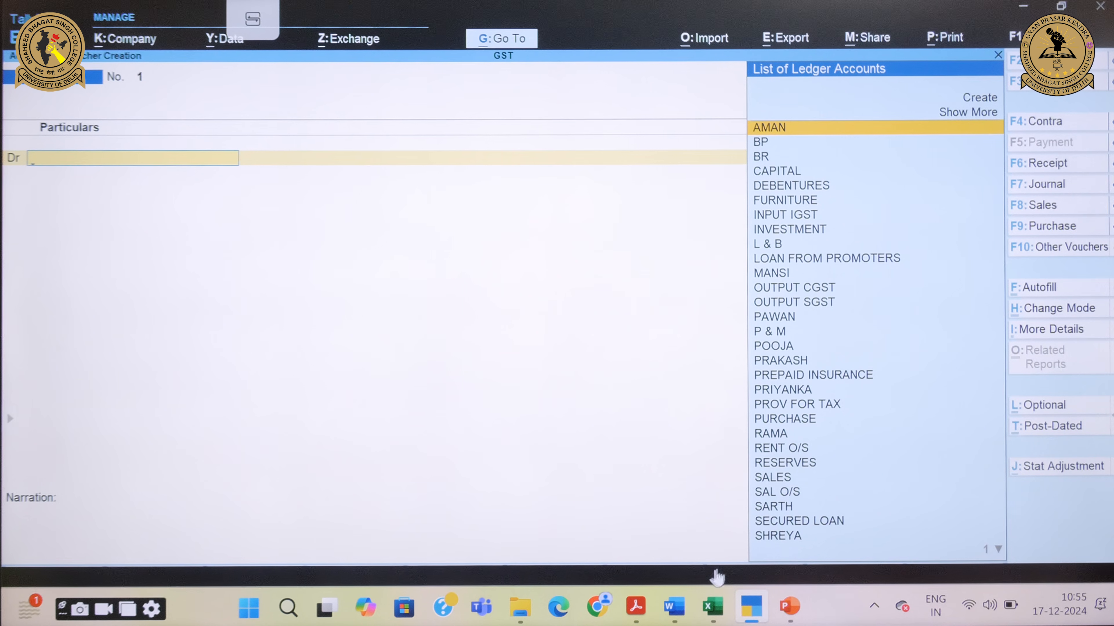
mouse_move(675, 607)
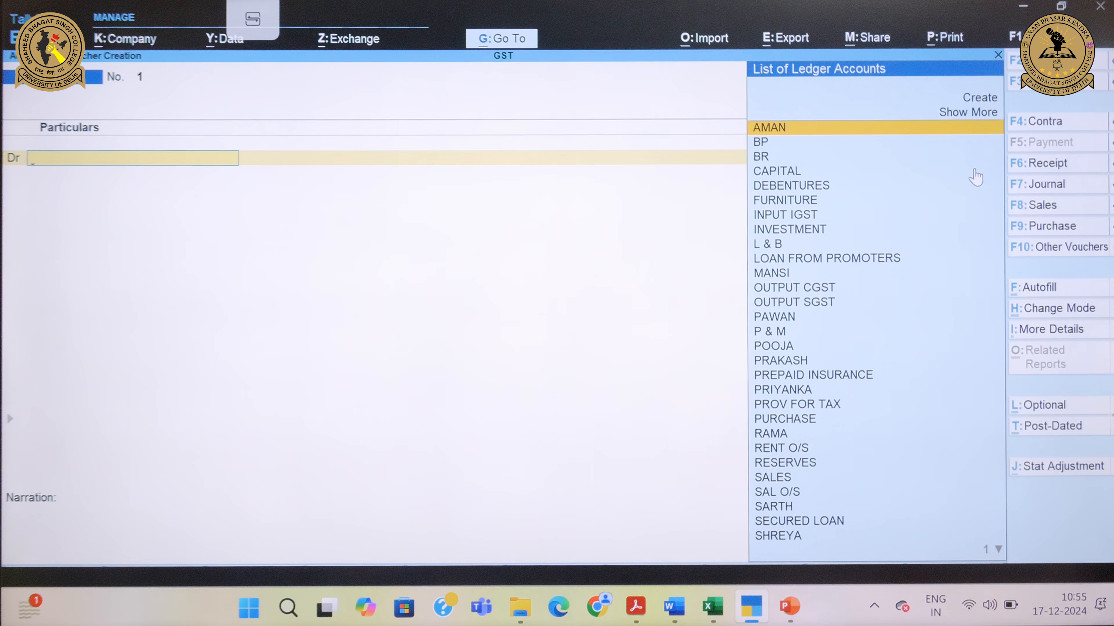
text(PR)
key(Down)
key(Down)
key(Down)
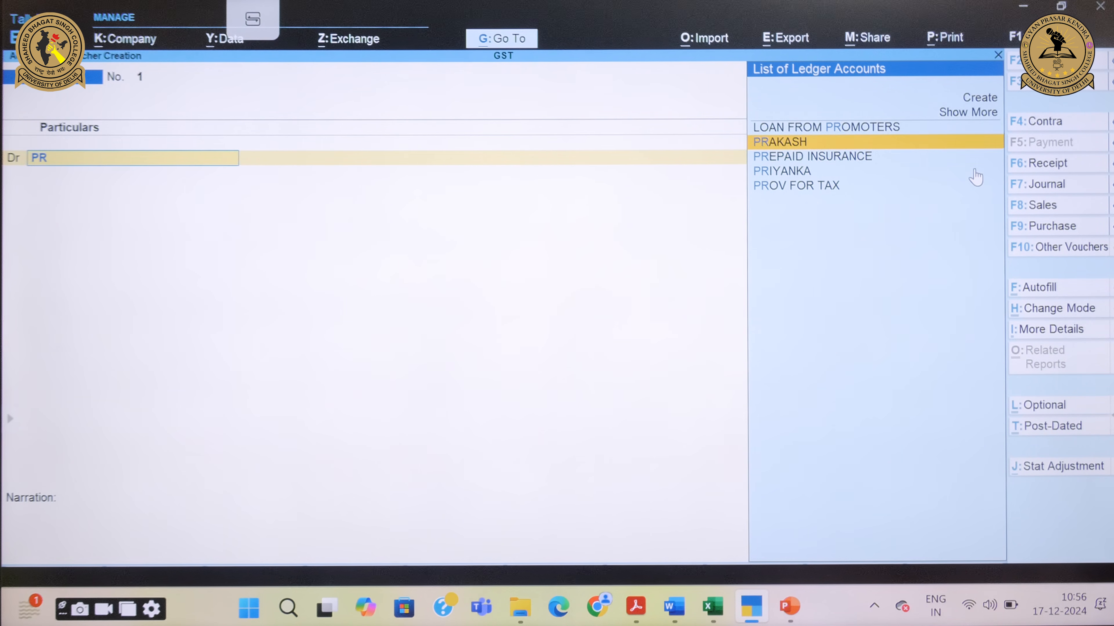
key(Return)
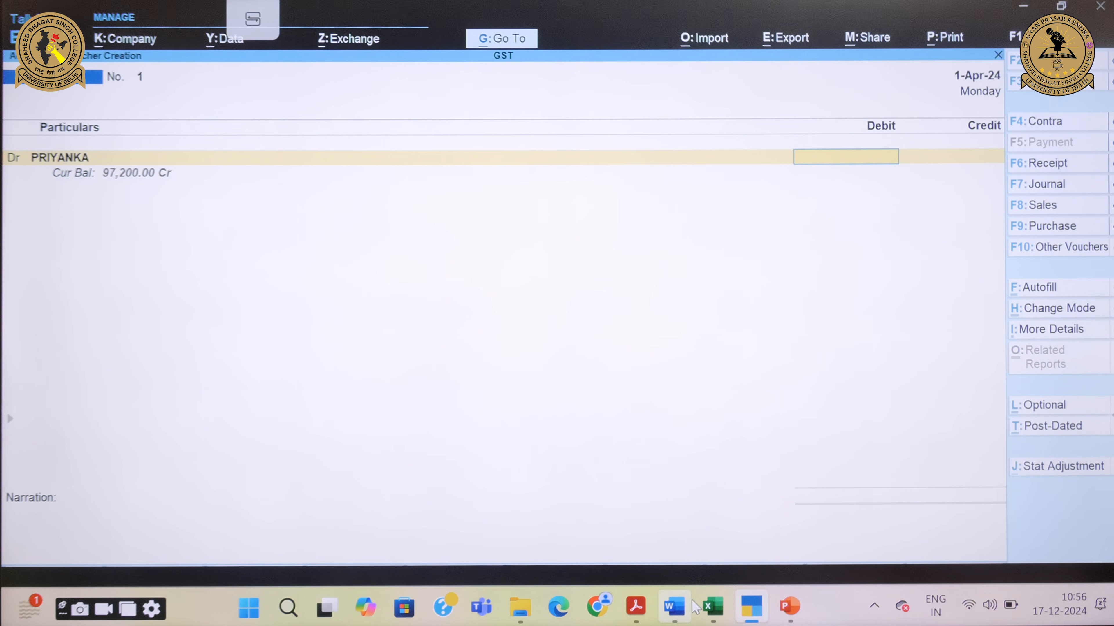
mouse_move(678, 511)
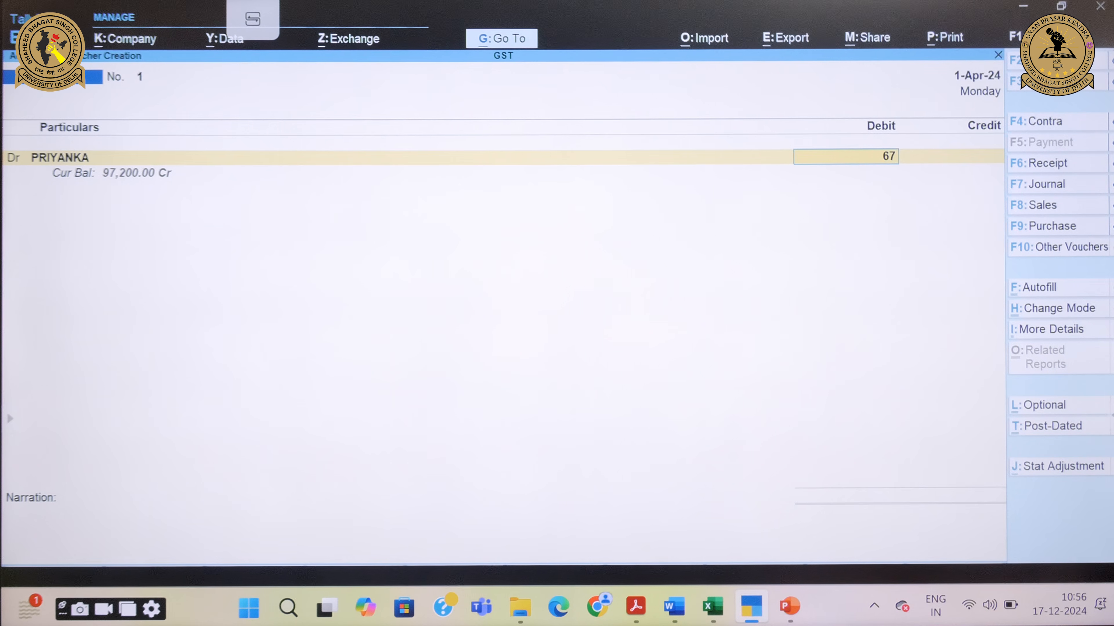
text(200)
key(Return)
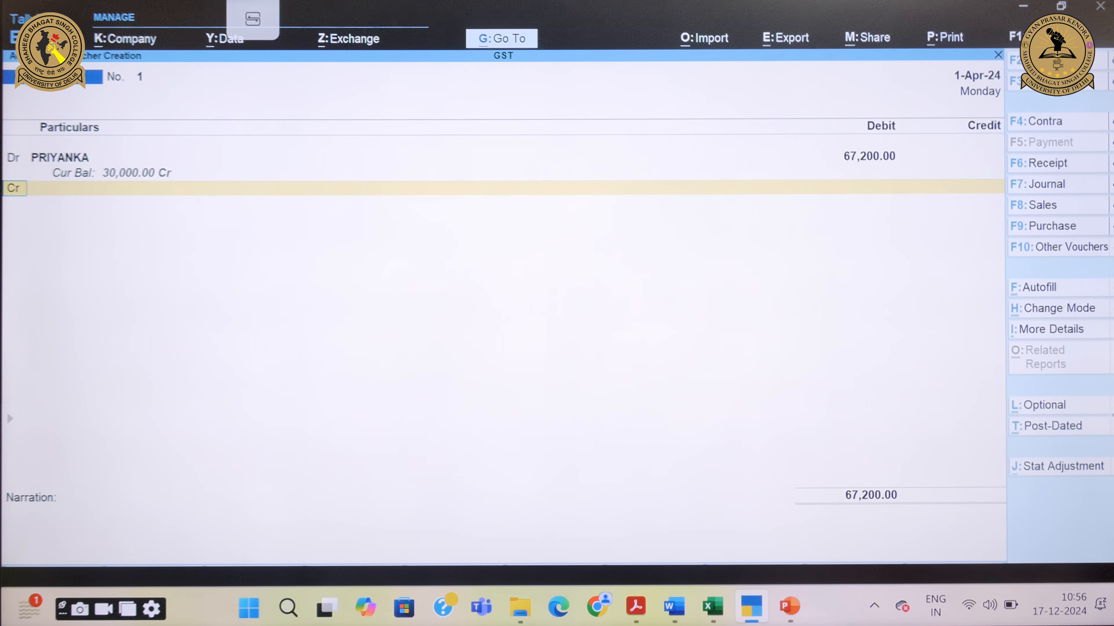
Step: Credit CANARA BANK with 65,000 in the payment voucher and accept the cheque allocation without an instrument number
key(Return)
text(CAN)
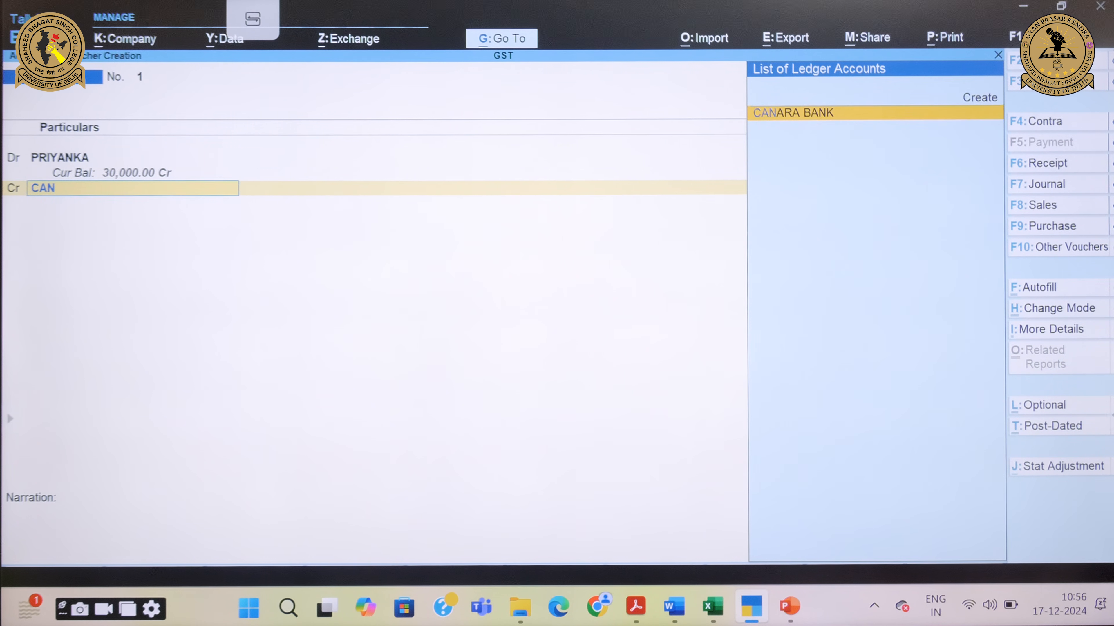
key(Return)
text(6)
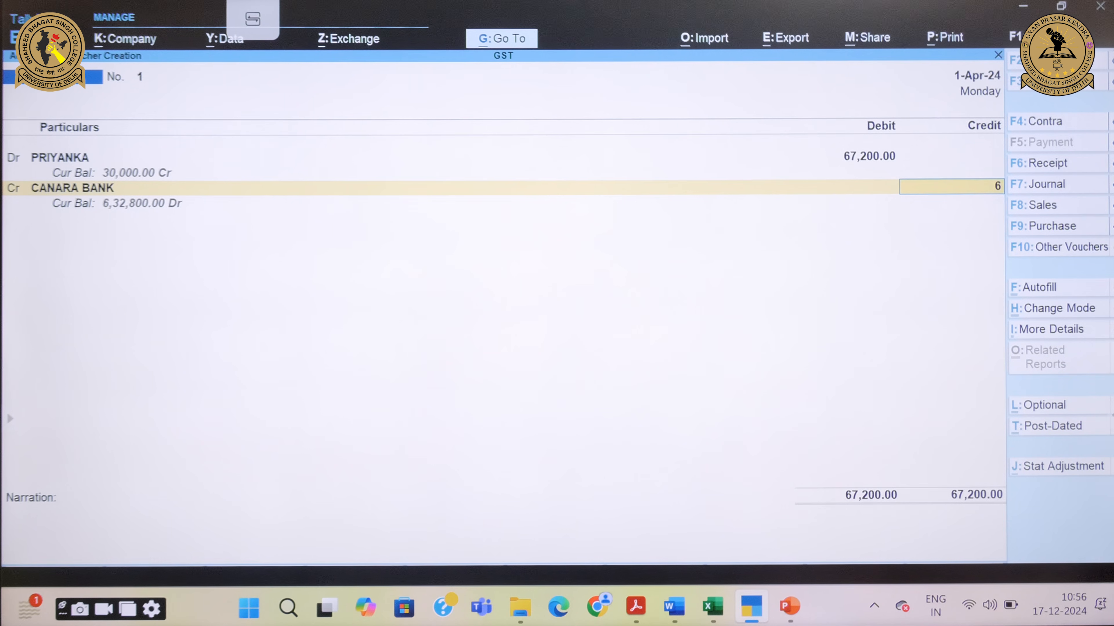
text(5,00000)
key(Return)
key(Return)
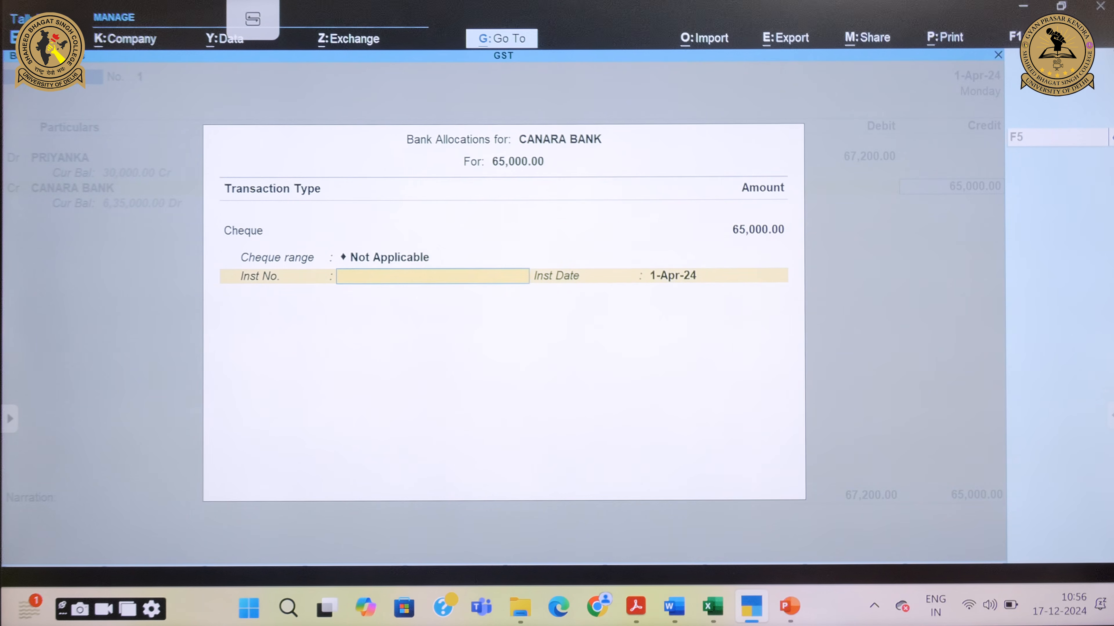
key(Return)
key(Return)
key(Return)
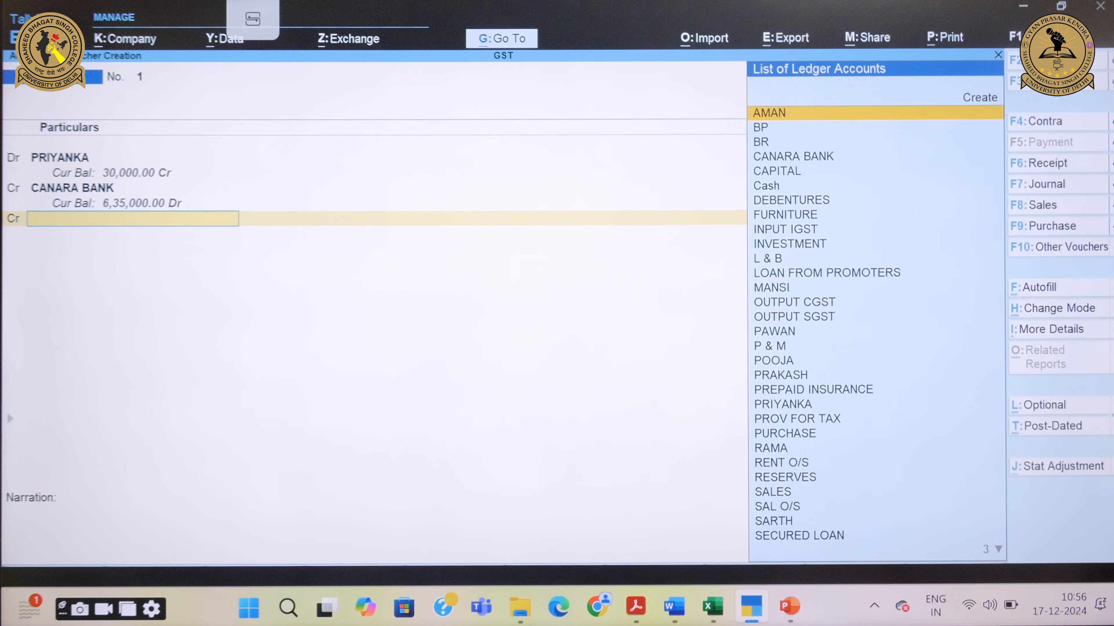
Step: Start a new ledger named DIS RECVED from the voucher's second credit line and group it under Indirect Incomes
key(alt+c)
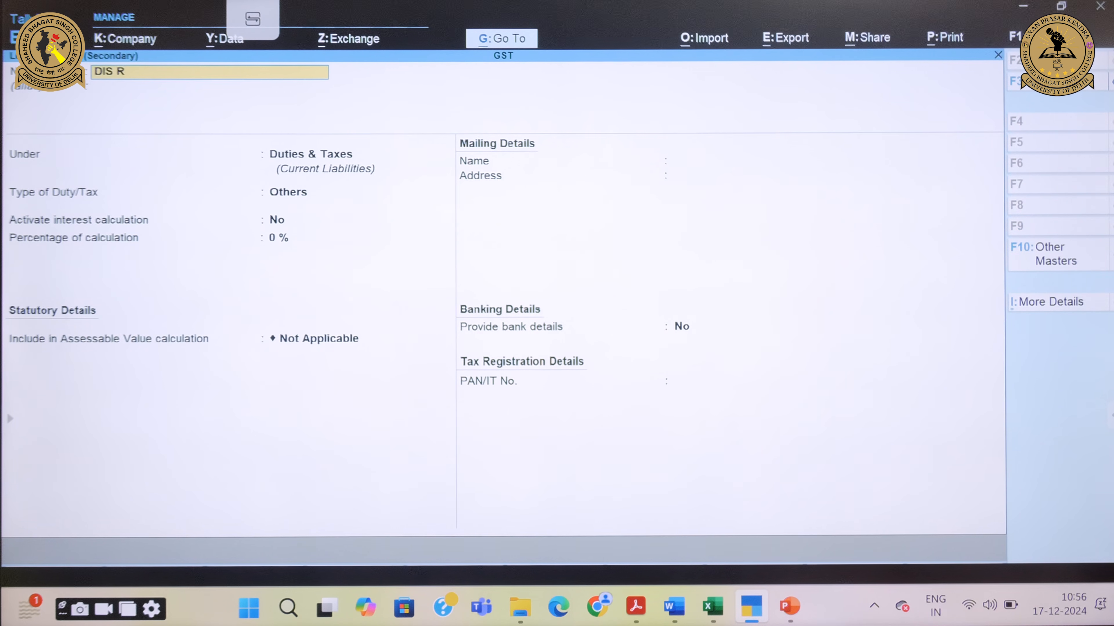
text(DIS RECVED)
key(Return)
key(Return)
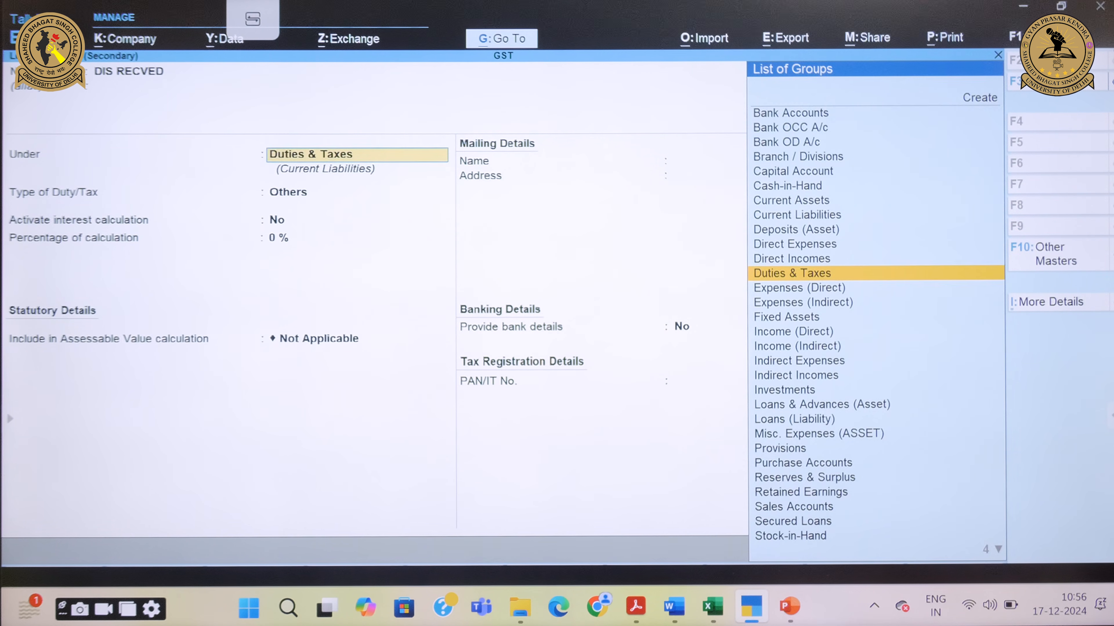
text(IN)
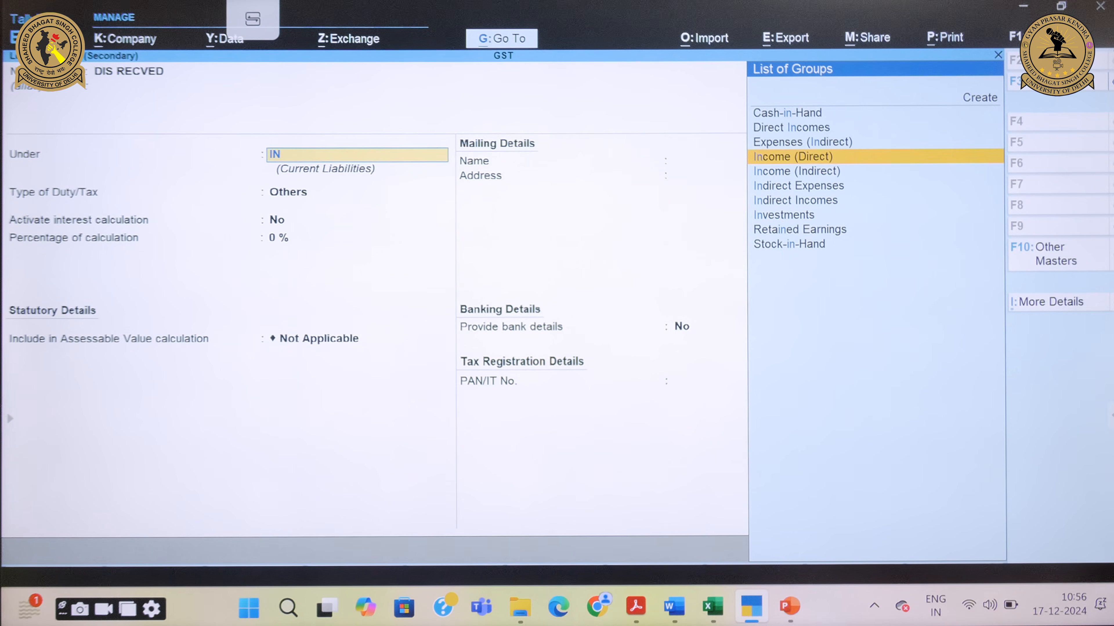
key(Down)
key(Down)
key(Down)
key(Return)
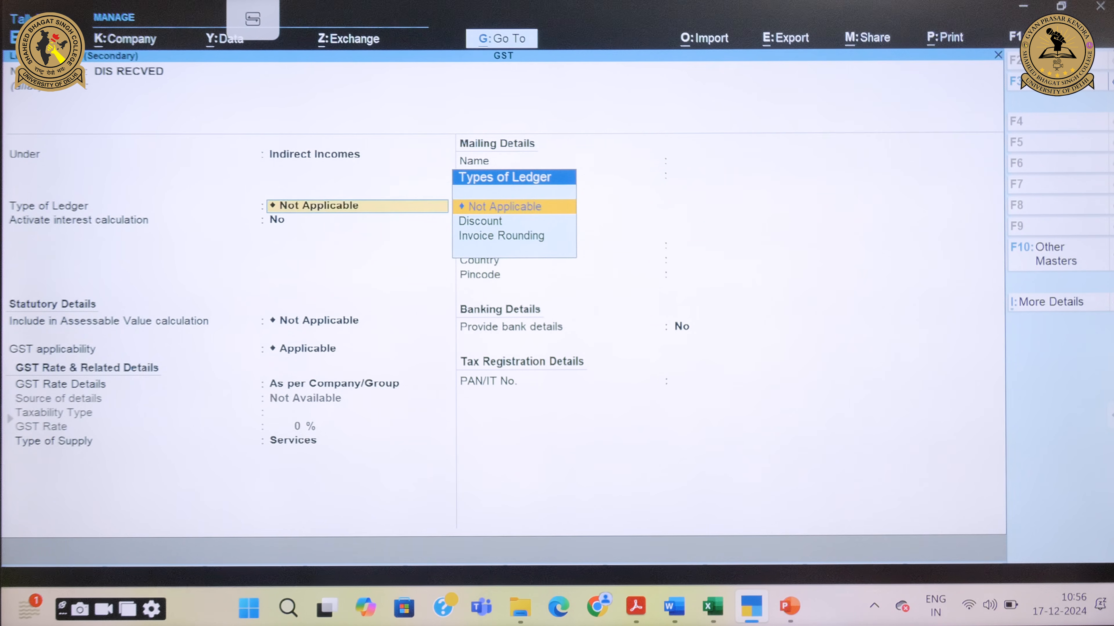
Step: Keep the default ledger type, GST details and Services supply type for DIS RECVED and save the ledger
key(Return)
key(Return)
key(Return)
key(Return)
key(Return)
key(Return)
key(Return)
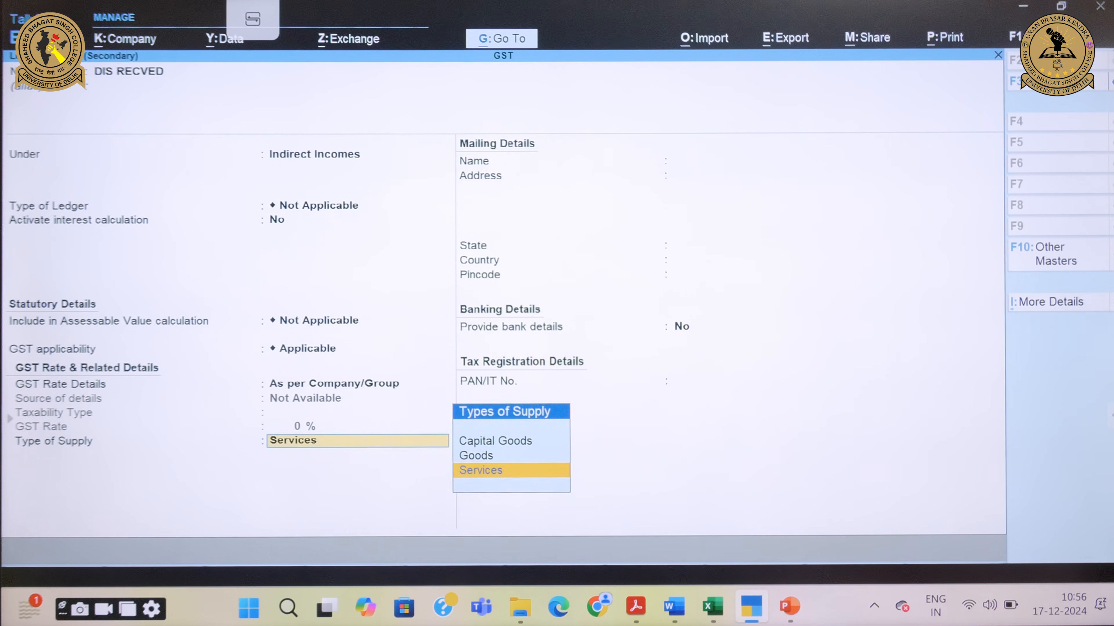
key(Return)
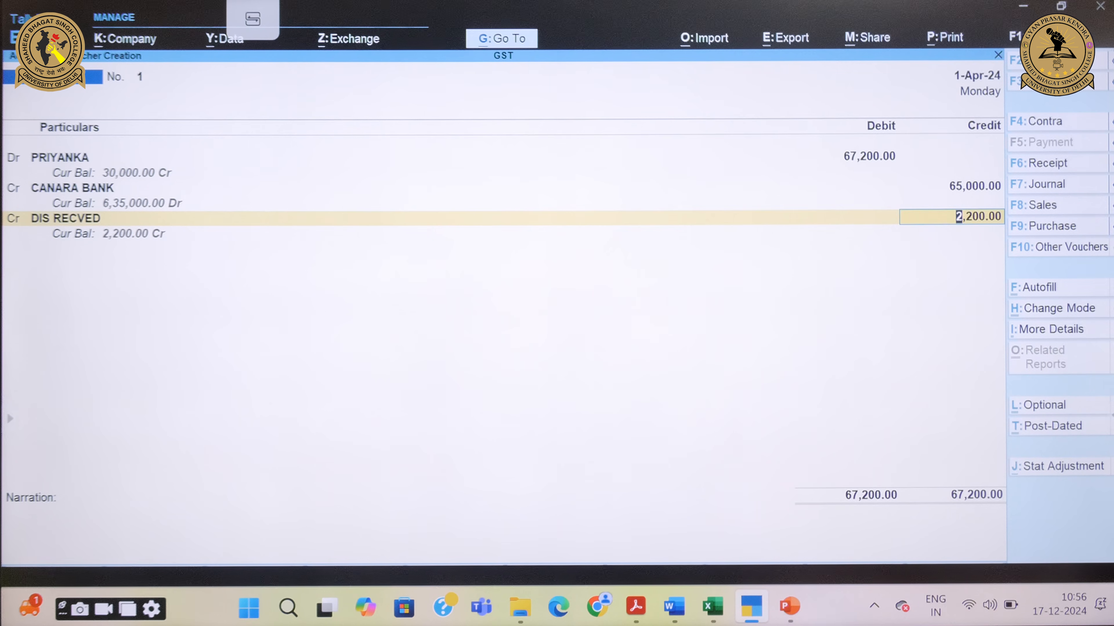
Step: Credit DIS RECVED with 2,200 and save the payment voucher without a narration
key(Return)
key(Return)
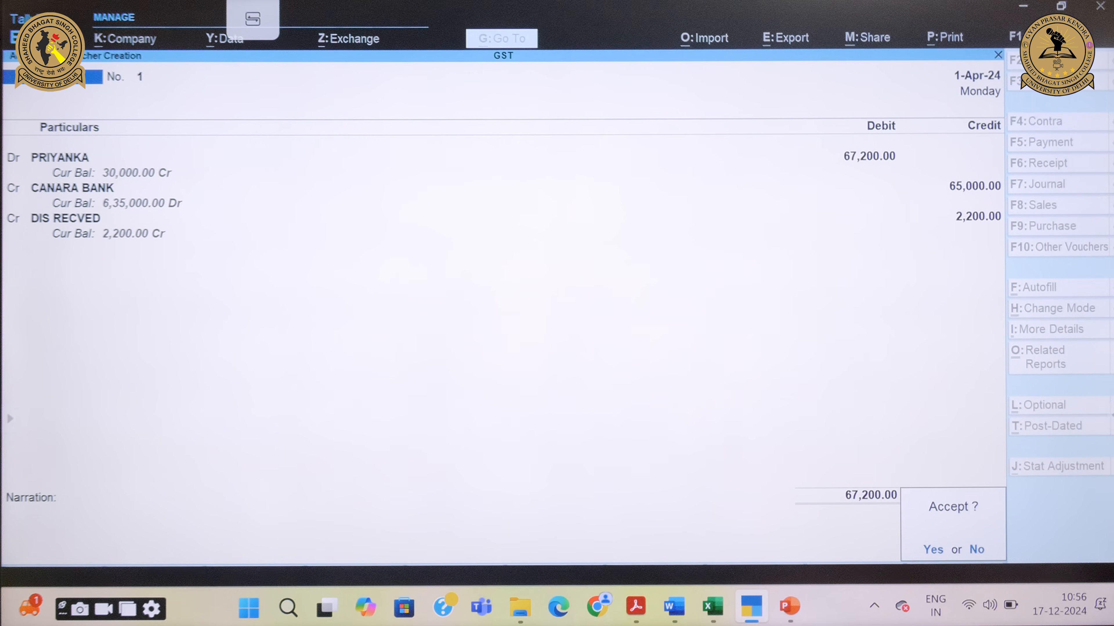
key(y)
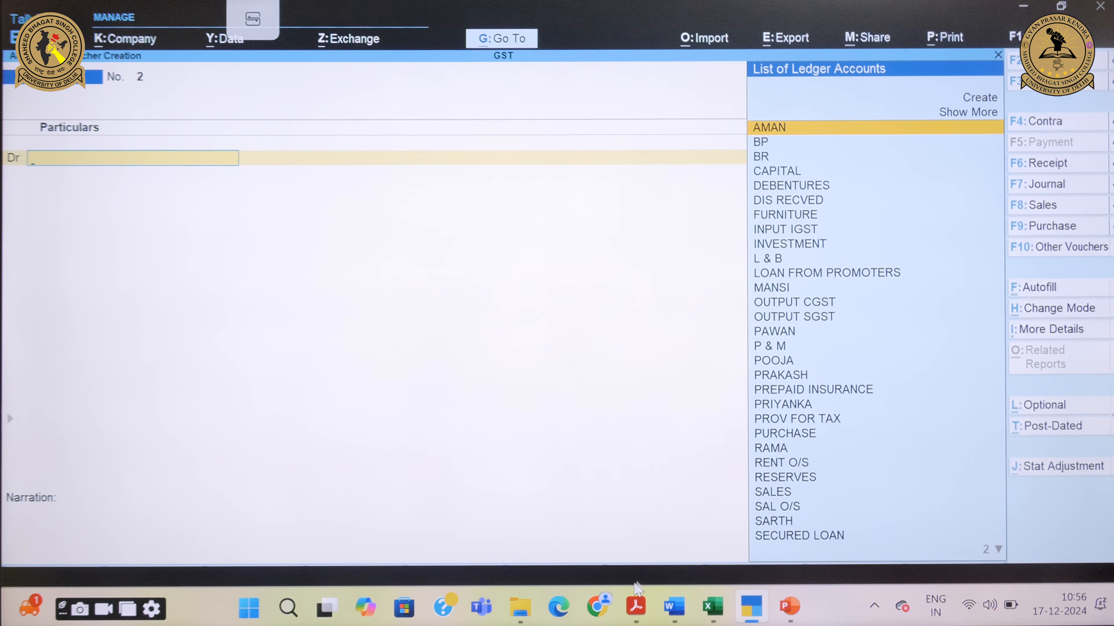
Step: Read transaction 5 in the PDF workbook and examine voucher entry 5 in Word
mouse_move(636, 608)
click(644, 528)
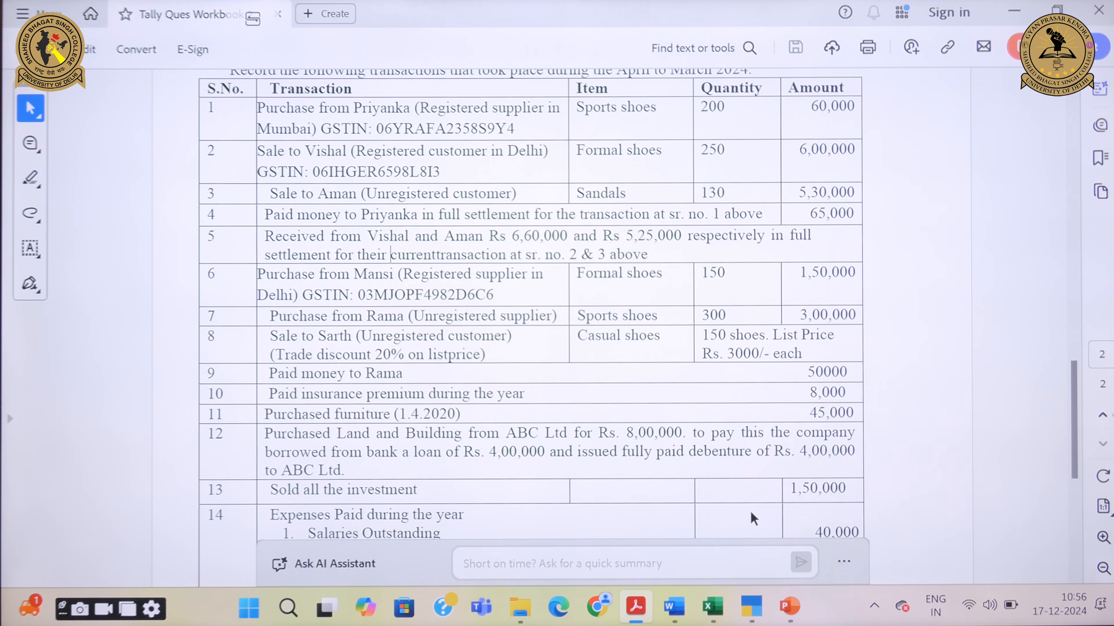
click(680, 533)
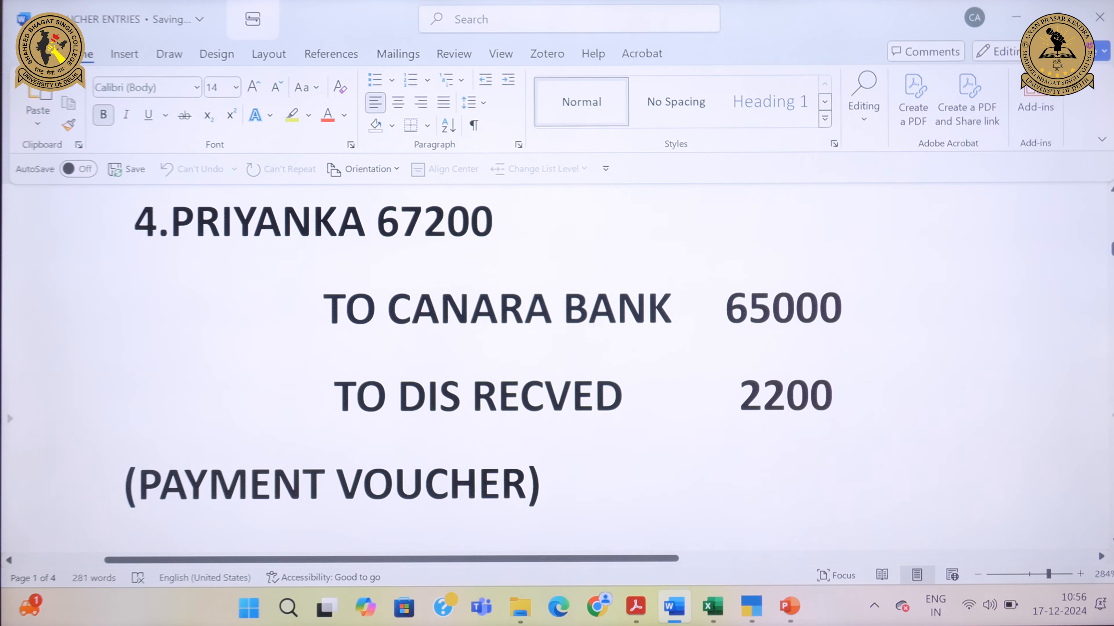
scroll(557, 369, down, 8)
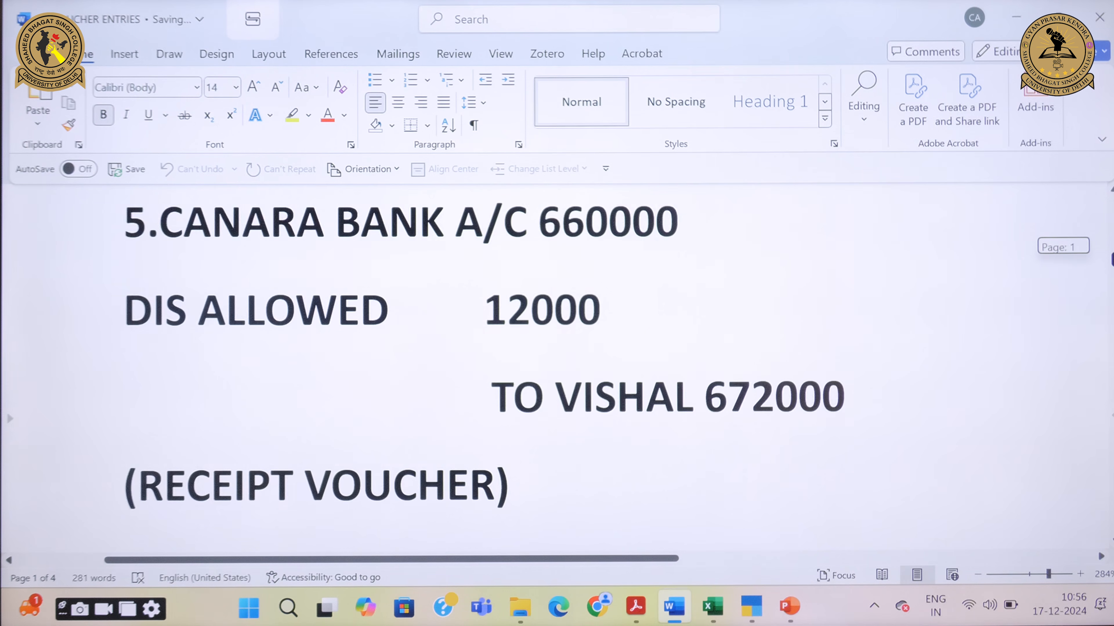
scroll(556, 368, up, 3)
scroll(909, 251, up, 1)
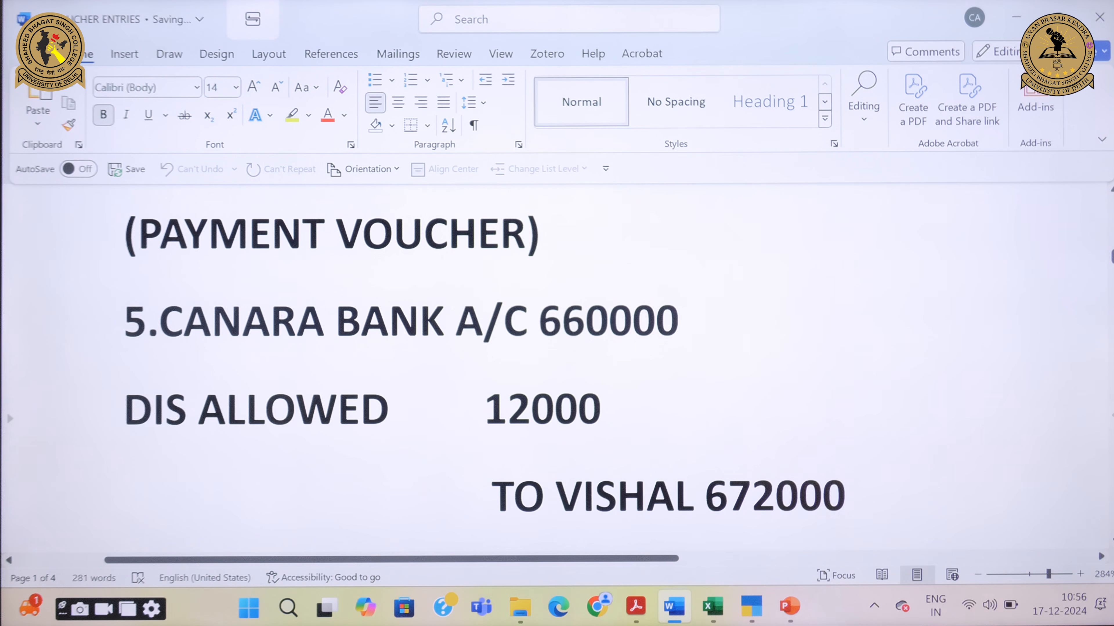
Step: Check the customer's total receivable in voucher entry 2 in Word
drag(1112, 257, 1112, 257)
scroll(556, 369, up, 20)
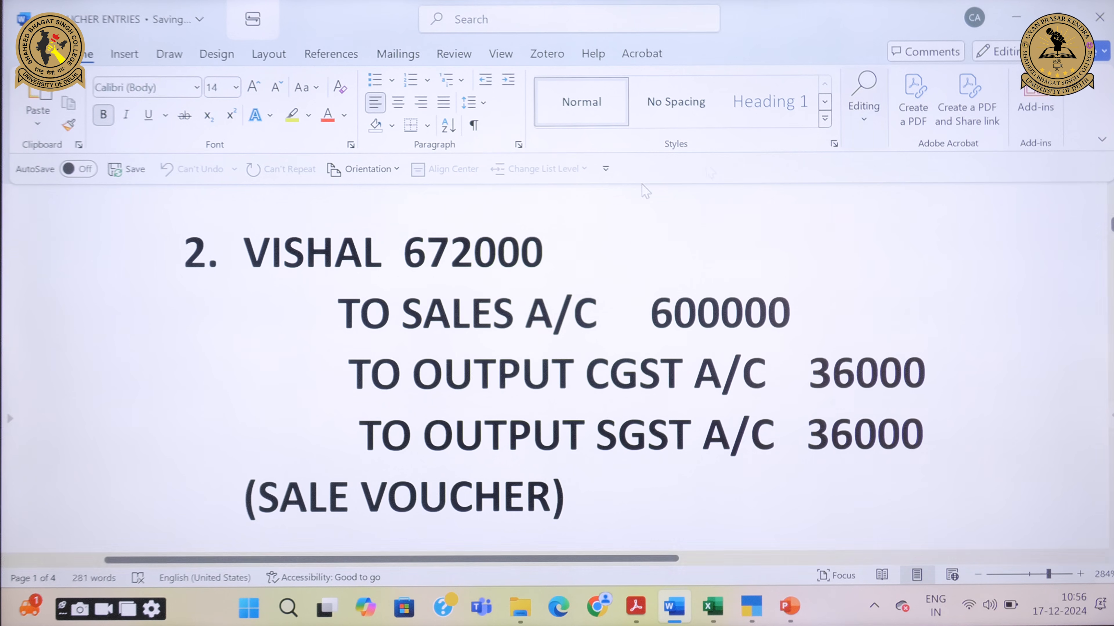
drag(536, 260, 404, 260)
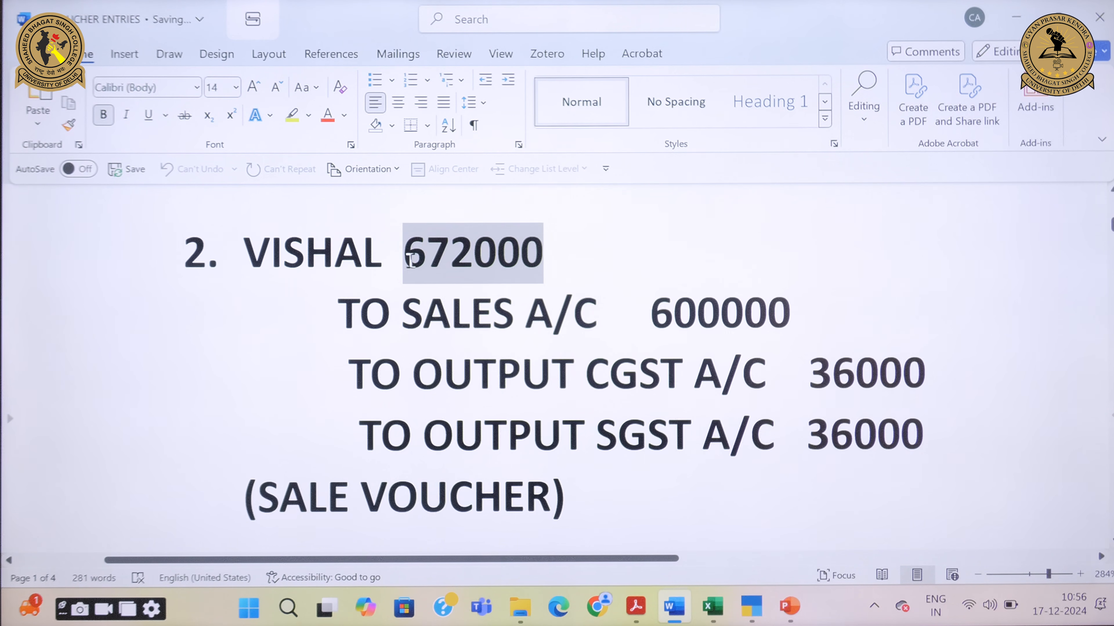
click(410, 265)
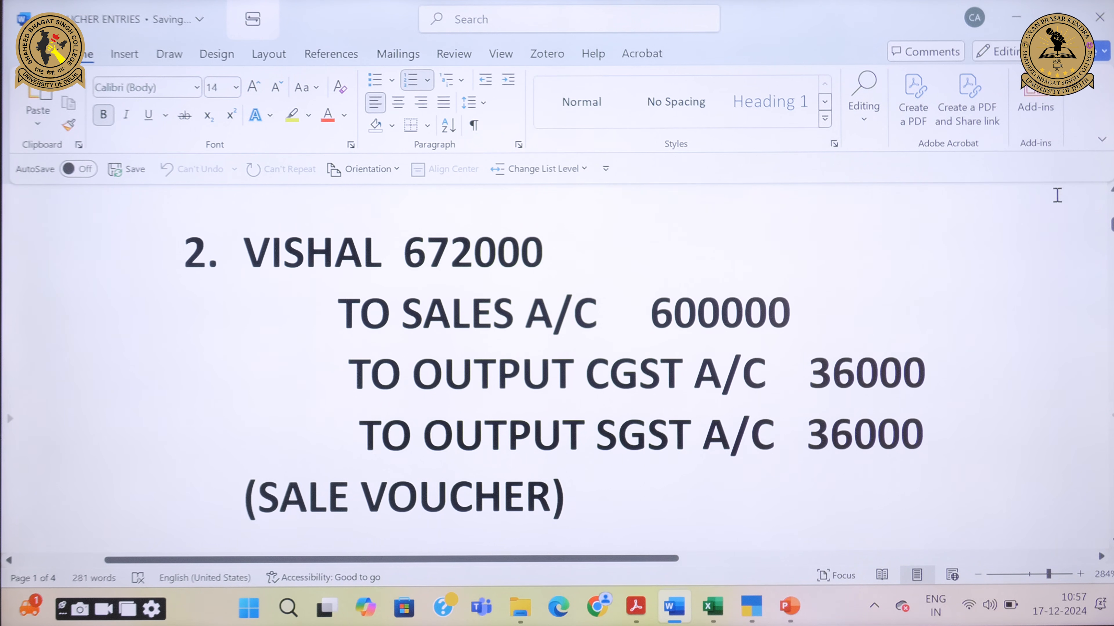
Step: Recheck transaction 5 in the PDF workbook, switch to TallyPrime and open a new receipt voucher
mouse_move(751, 607)
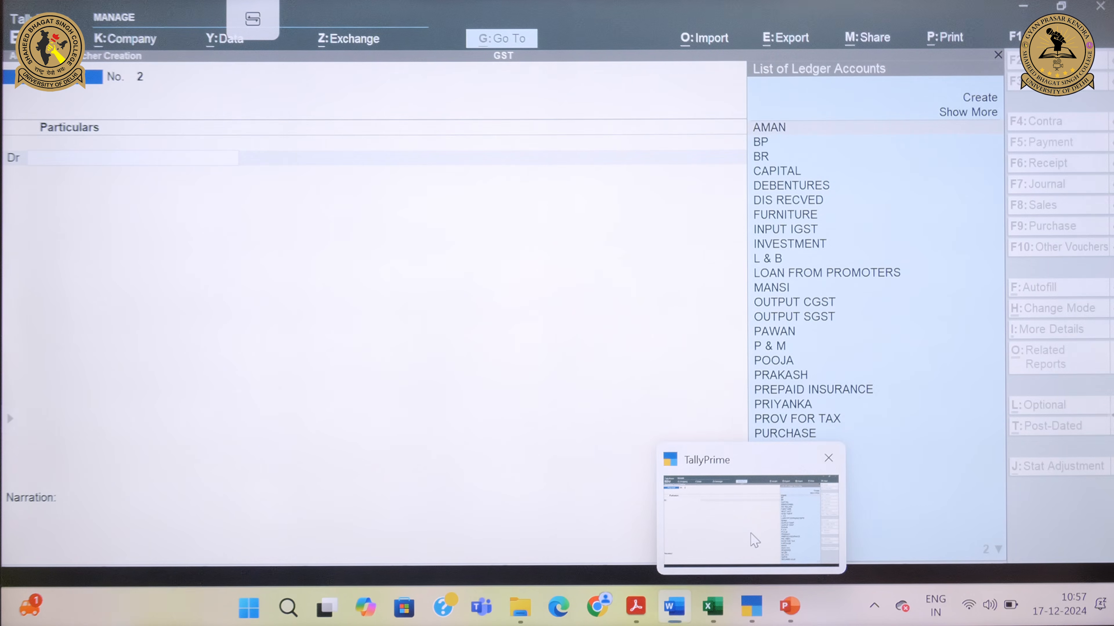
click(750, 533)
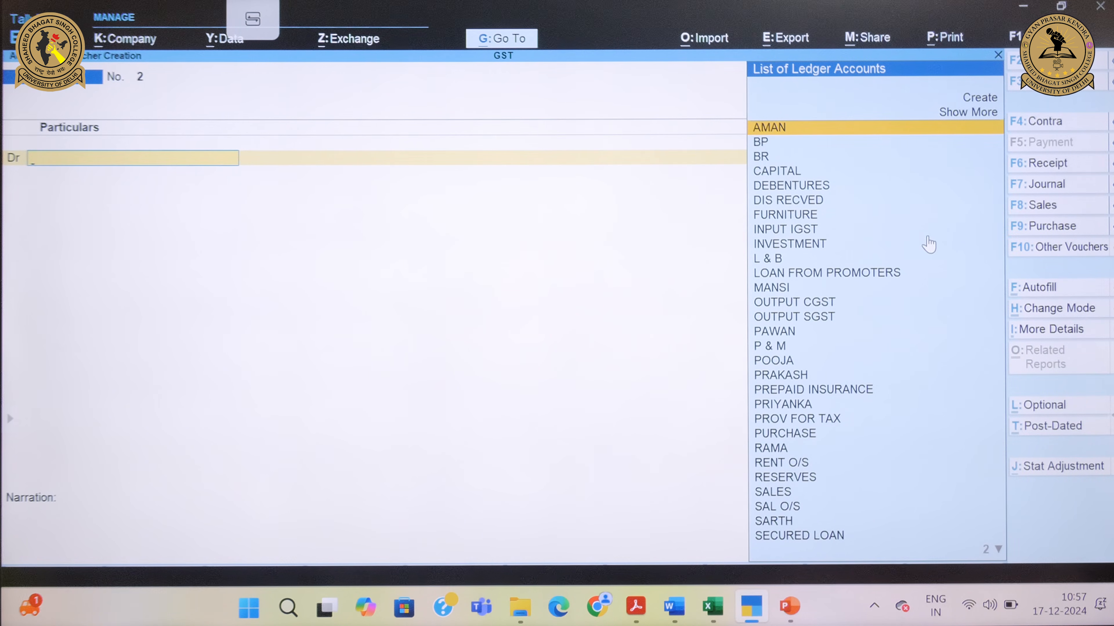
mouse_move(636, 606)
click(641, 546)
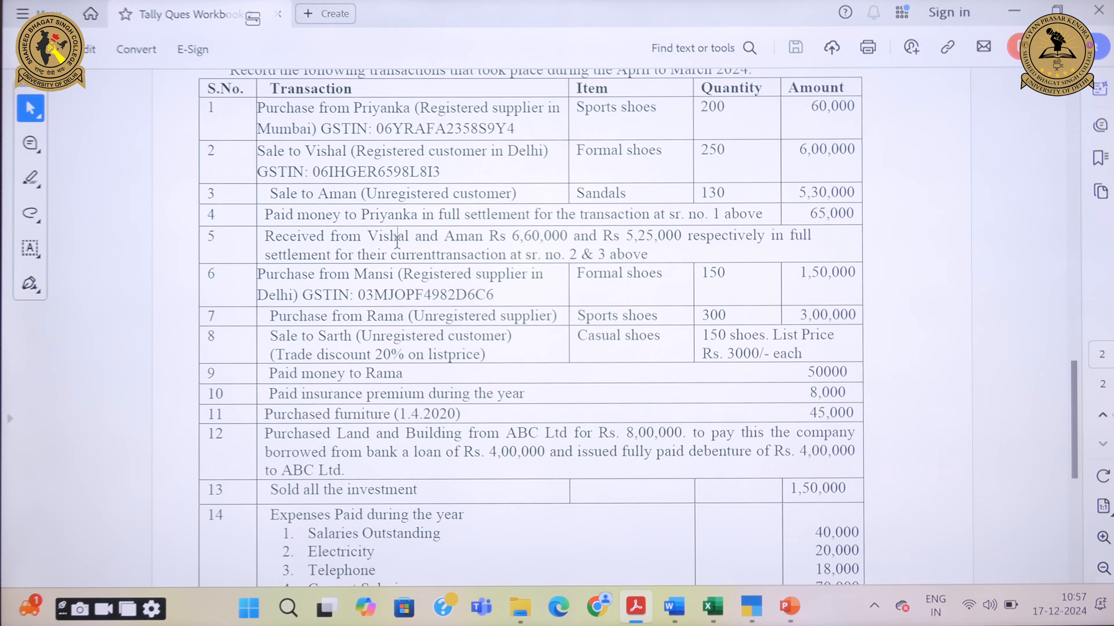
mouse_move(751, 610)
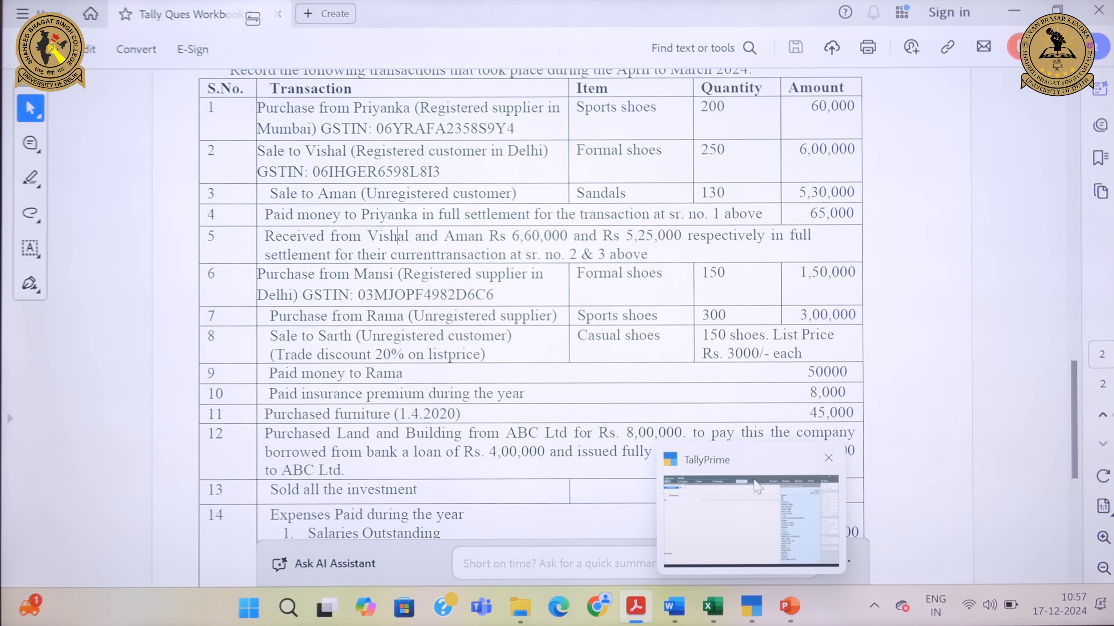
click(758, 488)
click(1053, 164)
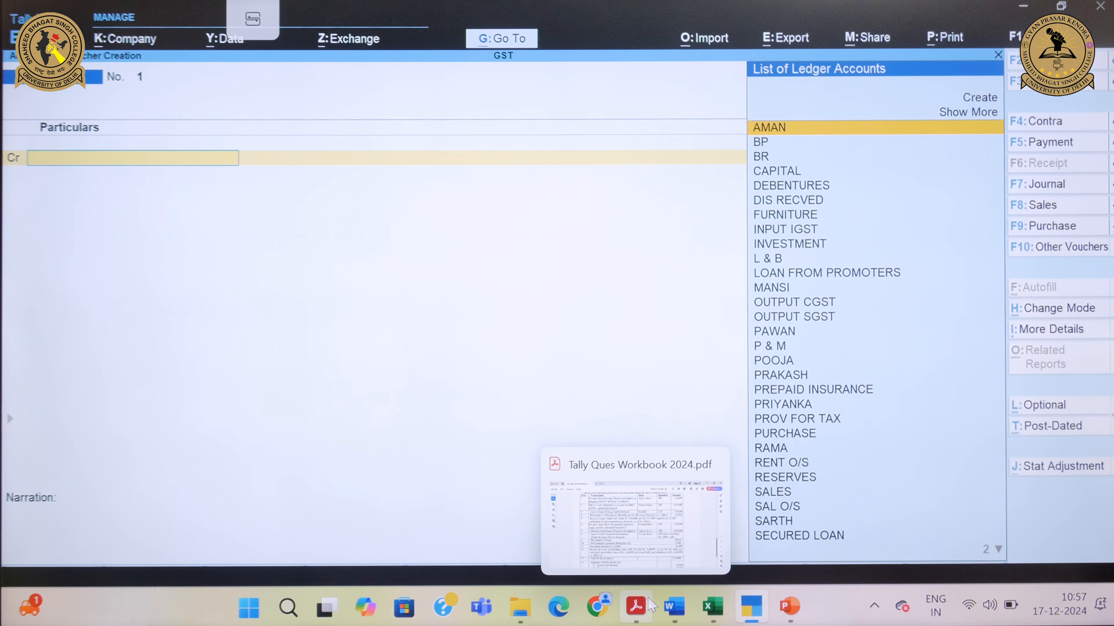
Step: Switch to Word and review the accounts and amounts of voucher entry 5
mouse_move(674, 610)
click(665, 532)
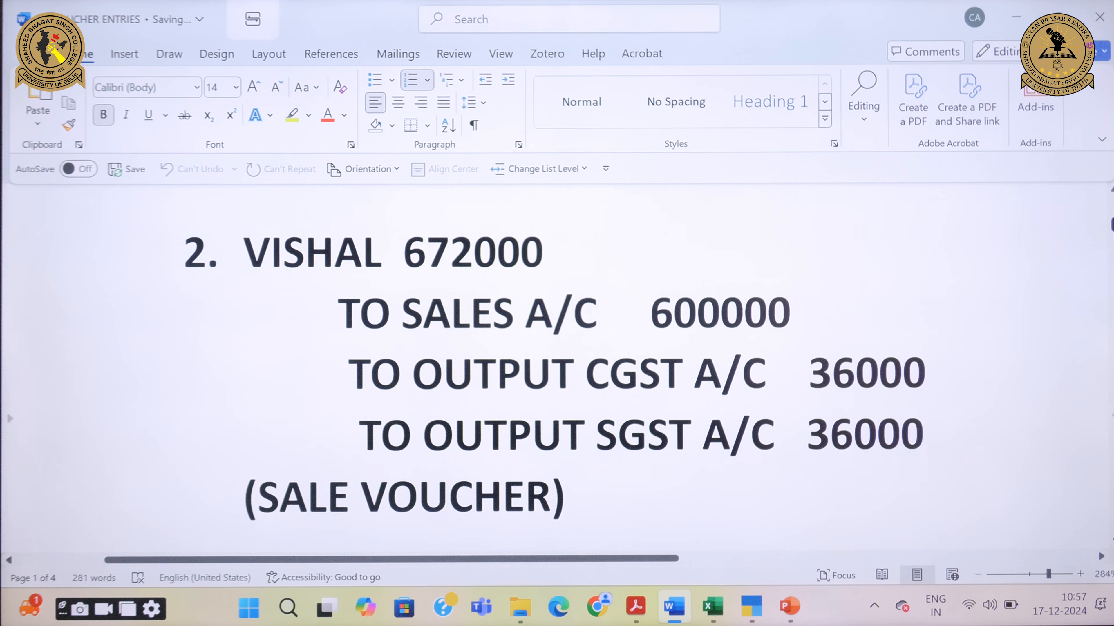
drag(1112, 225, 1112, 259)
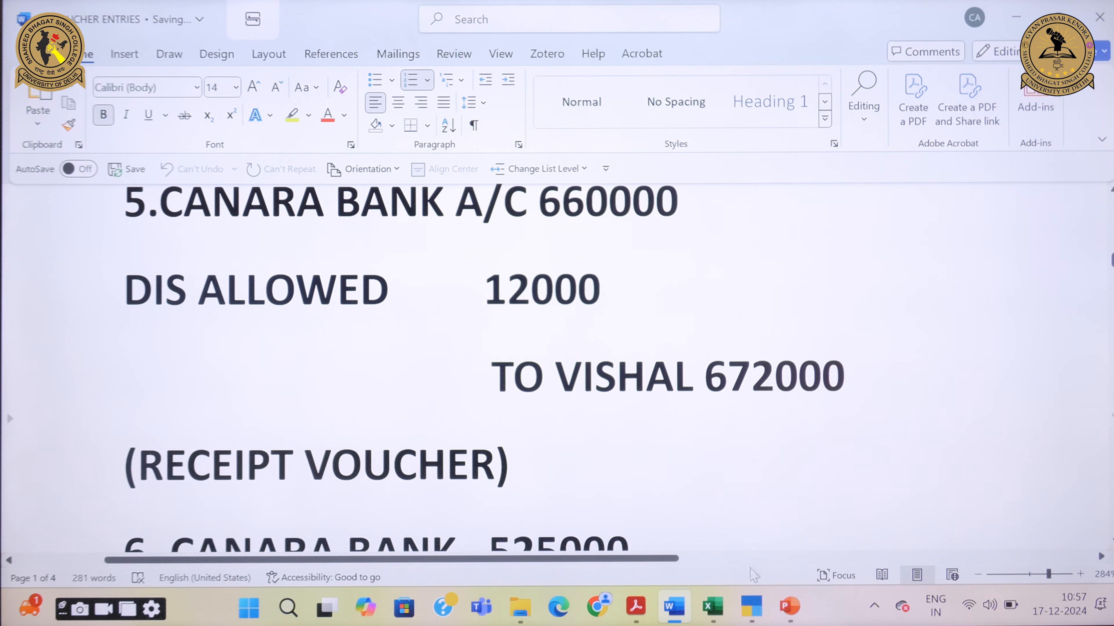
Step: Return to TallyPrime and credit the customer from transaction 2 with 6,72,000 in the receipt voucher
mouse_move(751, 607)
click(743, 529)
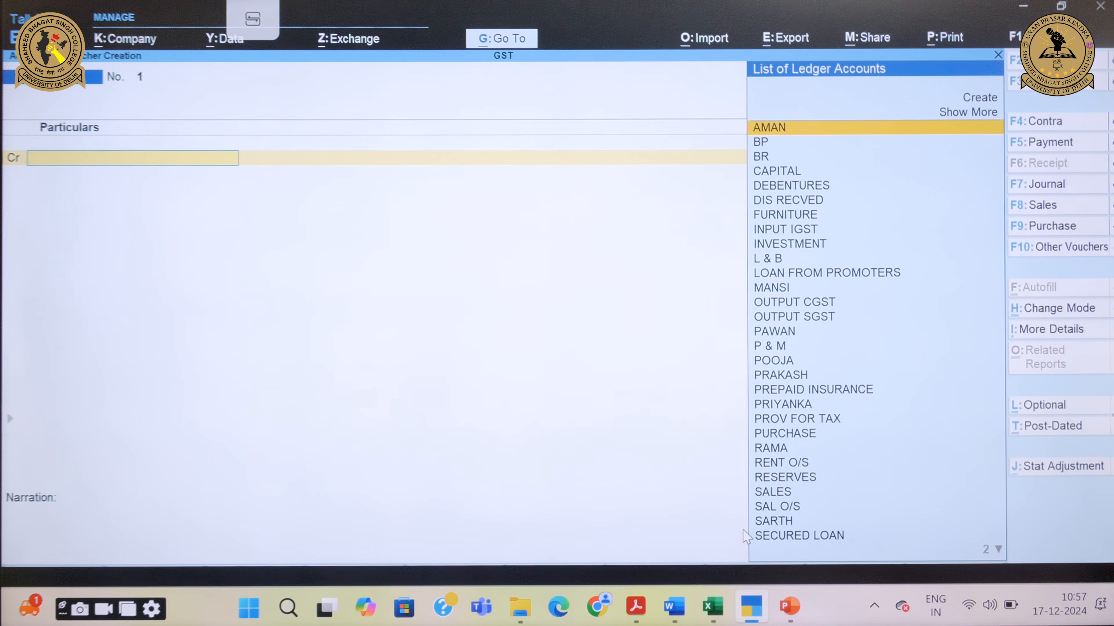
text(v)
key(Return)
text(67)
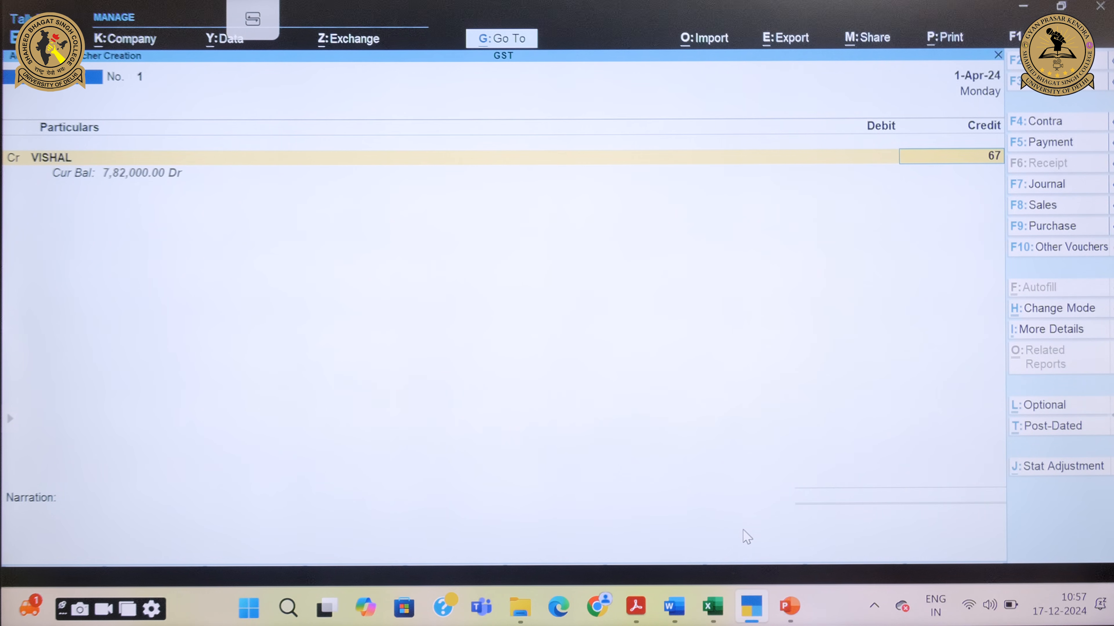
text(2000)
key(Return)
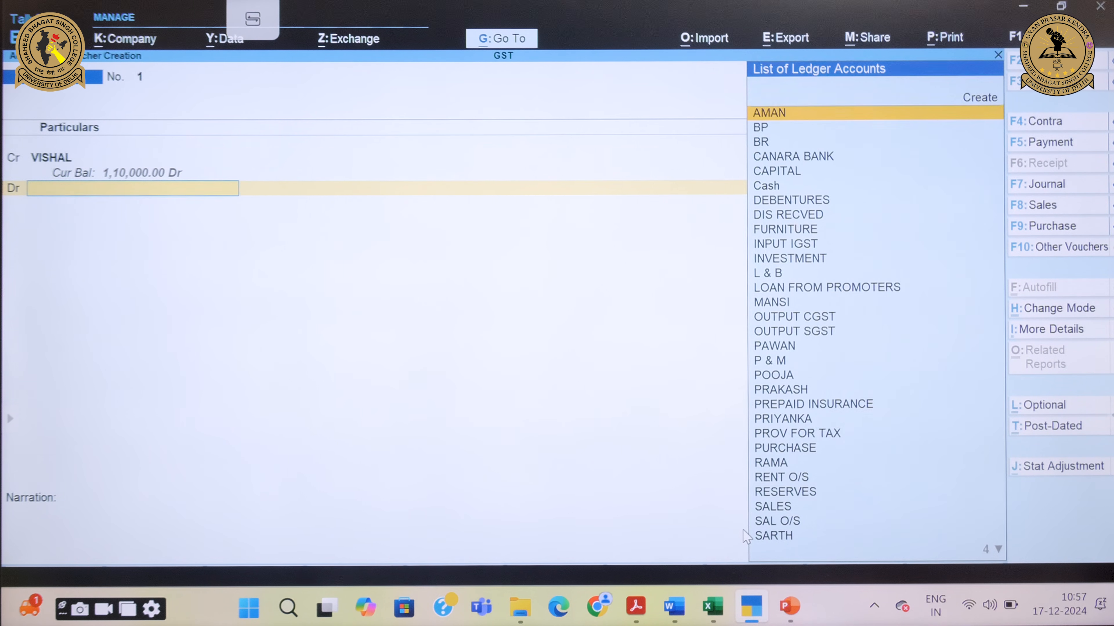
Step: Choose CANARA BANK as the debit ledger and check its amount in voucher entry 5 in Word
text(can)
key(Return)
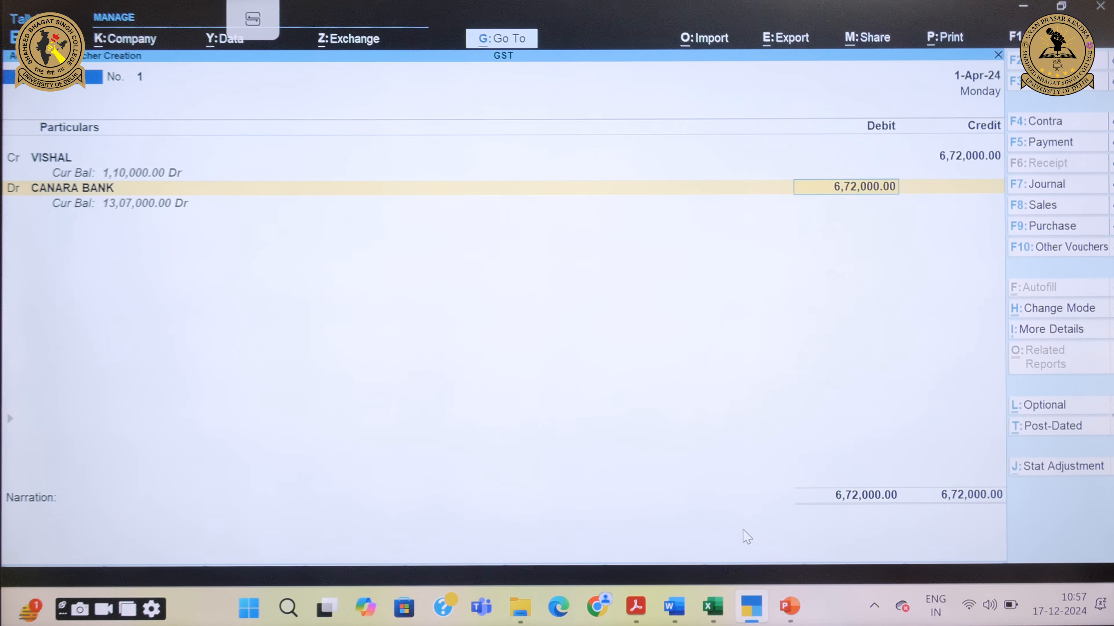
mouse_move(674, 606)
click(667, 469)
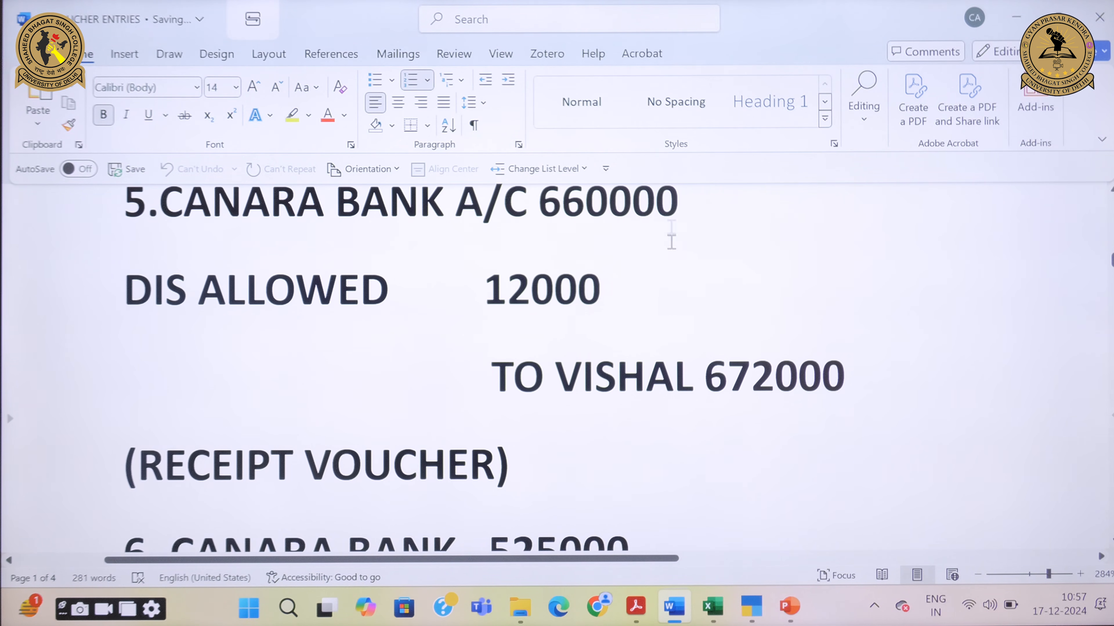
mouse_move(752, 607)
click(745, 500)
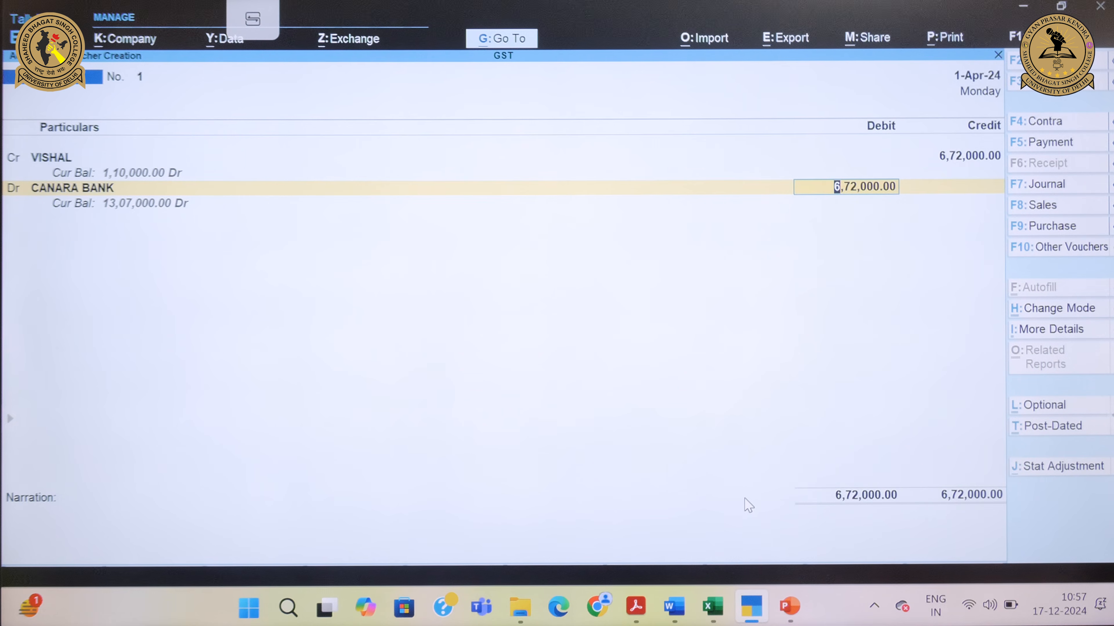
Step: Set the CANARA BANK debit to 6,60,000 and accept the Cheque/DD allocation without an instrument number
text(66000)
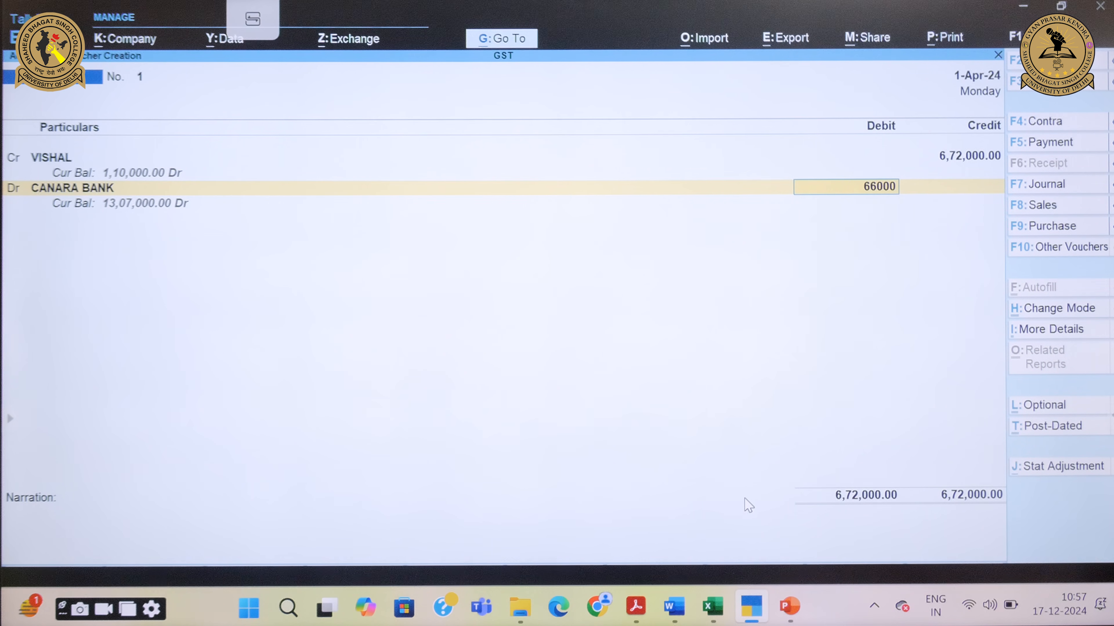
key(Return)
key(Return)
key(Return)
key(Return)
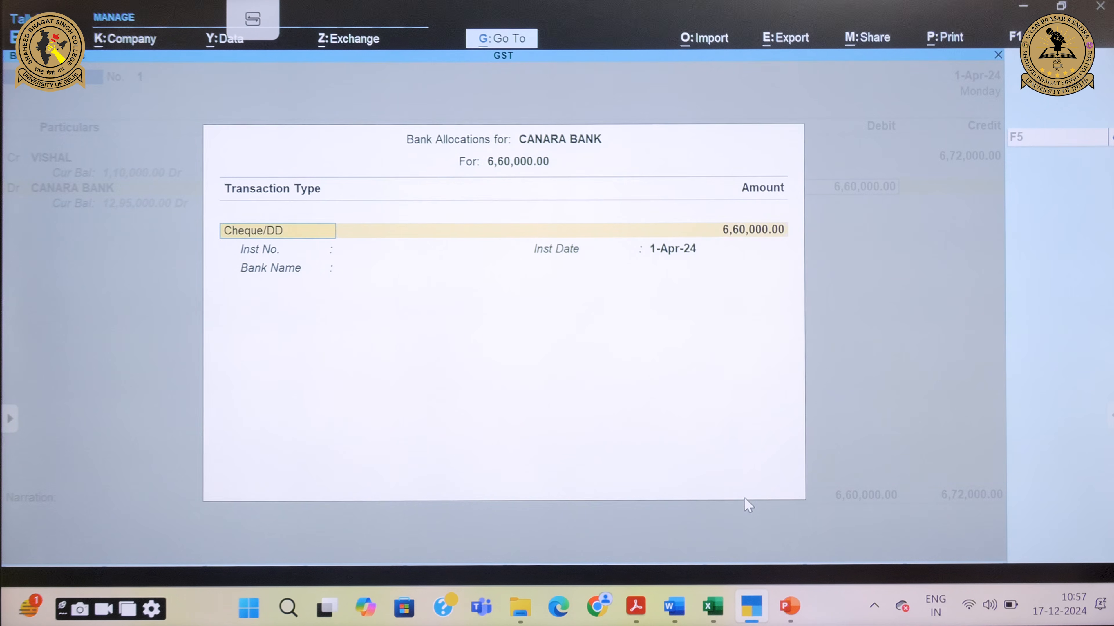
key(Return)
key(Return)
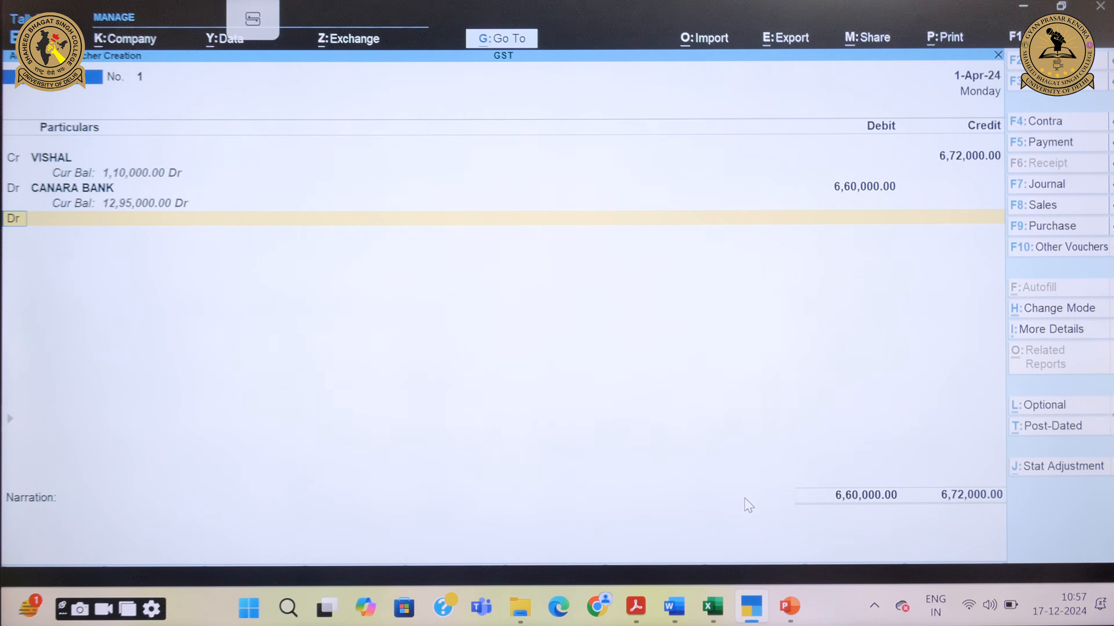
Step: Create a DIS ALLOWED ledger from the receipt voucher's second debit line and group it under Indirect Expenses
key(Return)
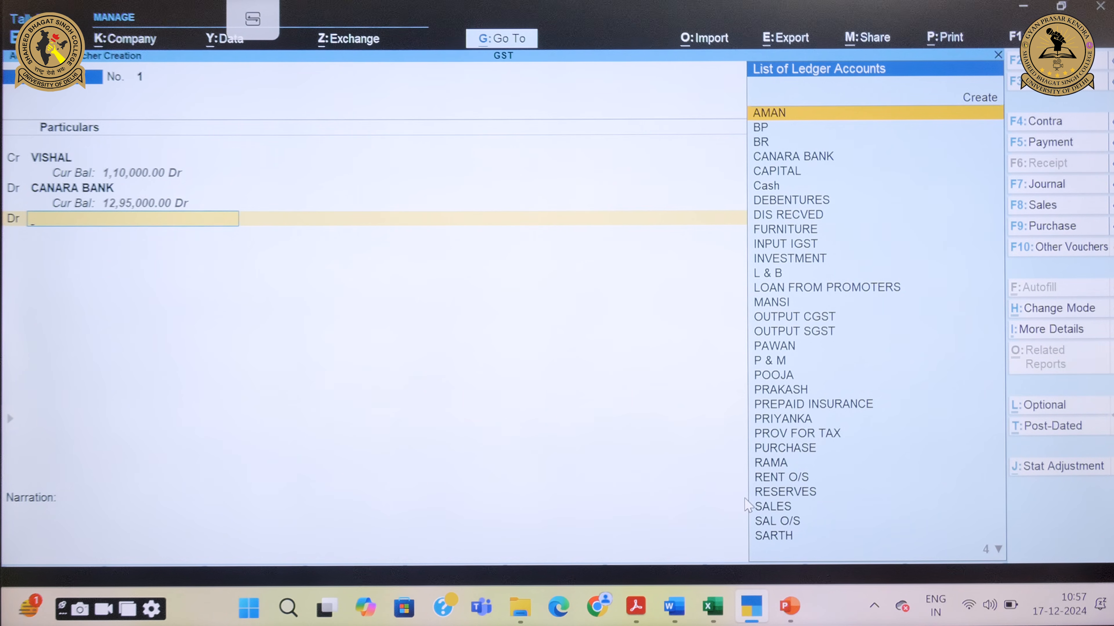
key(alt+c)
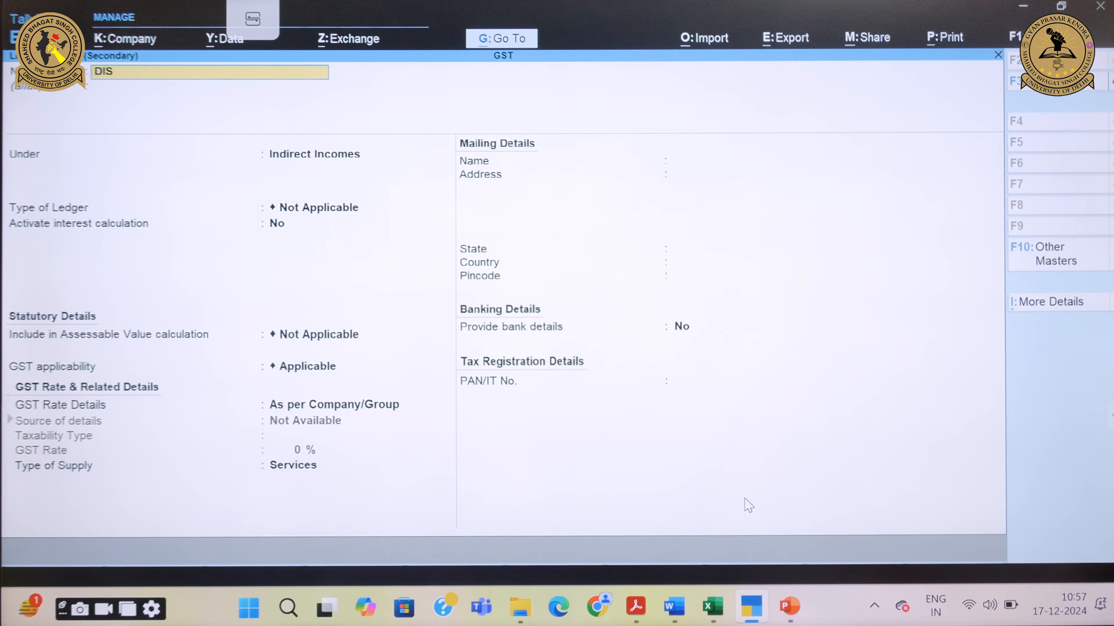
text(DIS ALLOWED)
key(Return)
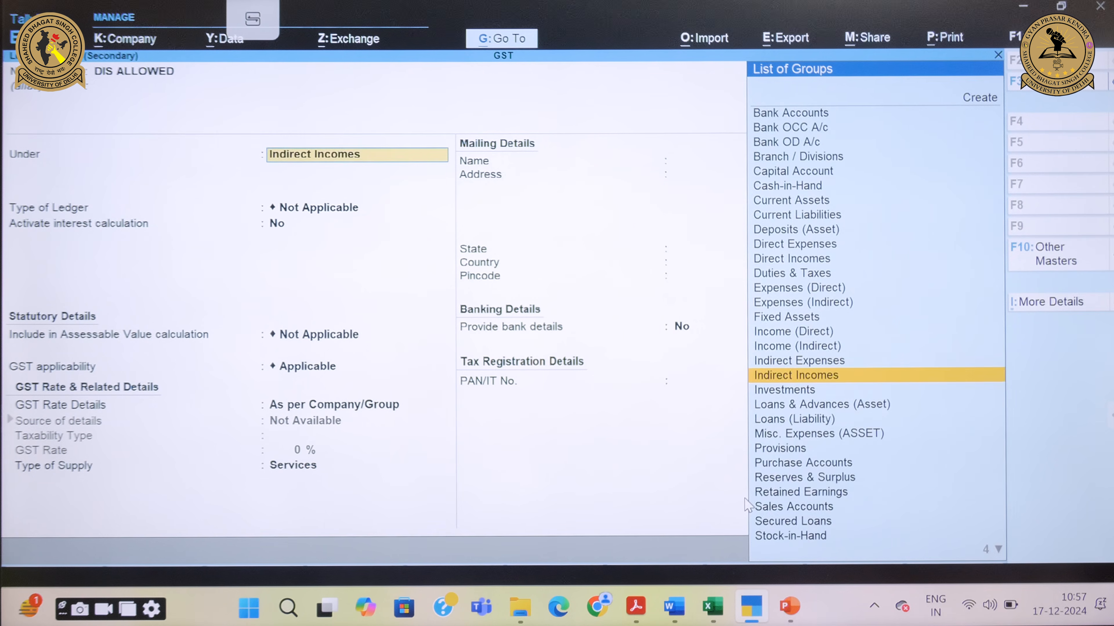
text(IND)
key(Down)
key(Down)
key(Return)
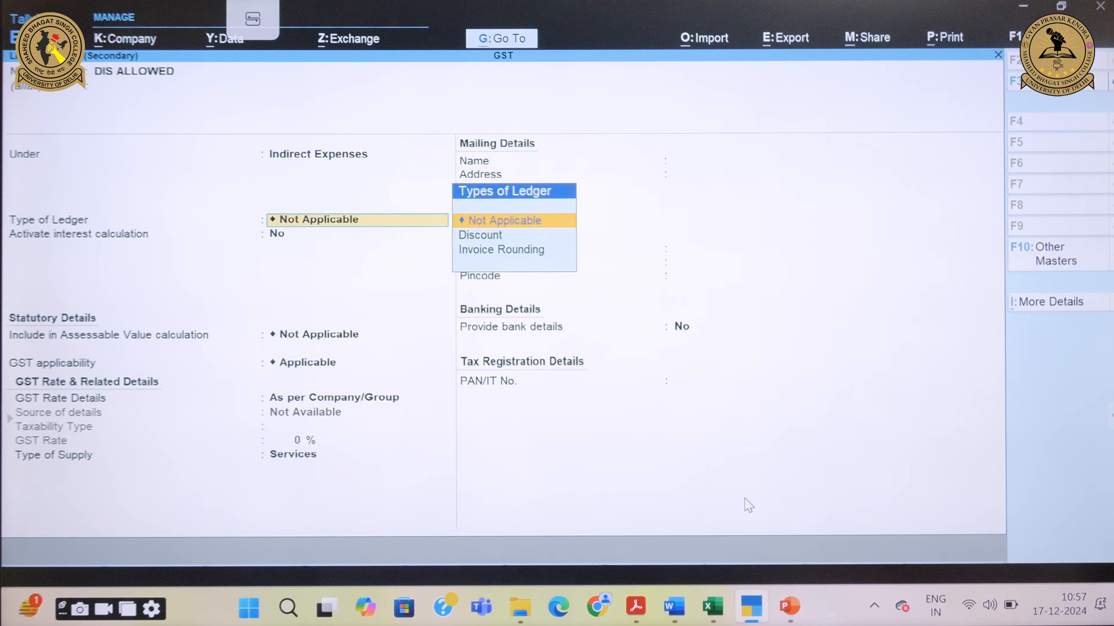
Step: Keep the remaining DIS ALLOWED ledger settings at their defaults and save the ledger
key(Return)
key(Return)
key(Return)
key(Return)
key(Return)
key(Return)
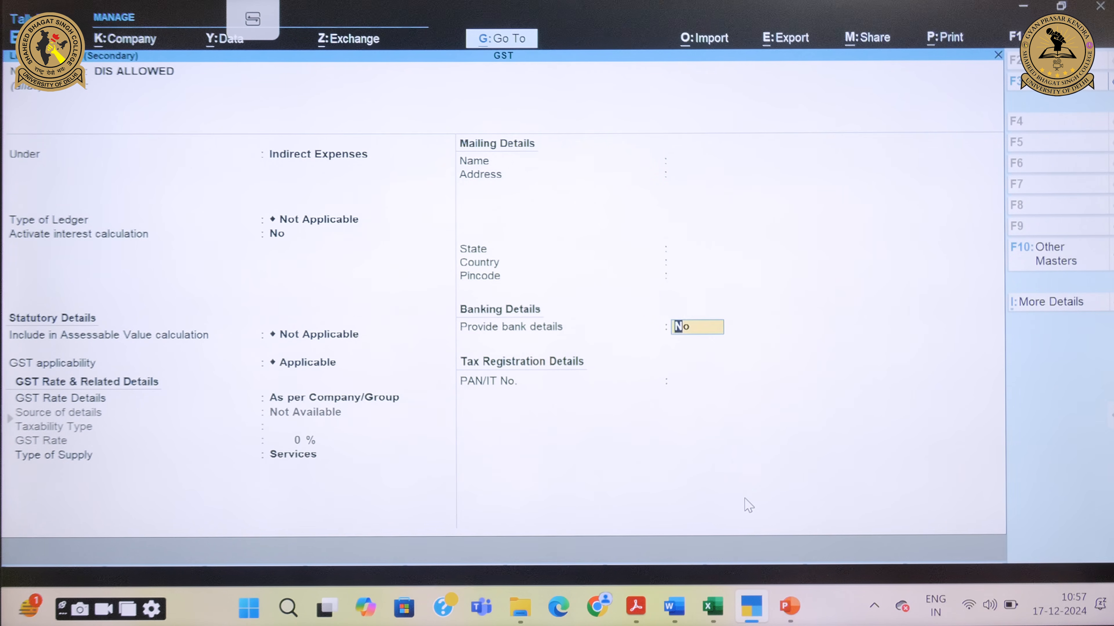
key(ctrl+a)
Step: Debit DIS ALLOWED with 12,000 and save the receipt voucher
key(Return)
key(Return)
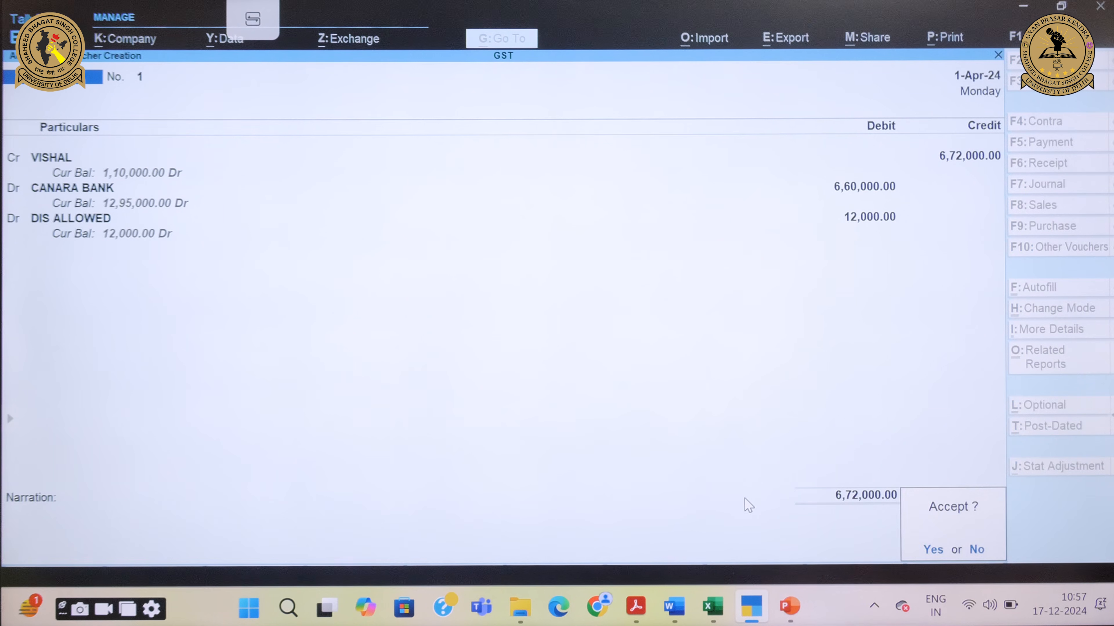
key(Return)
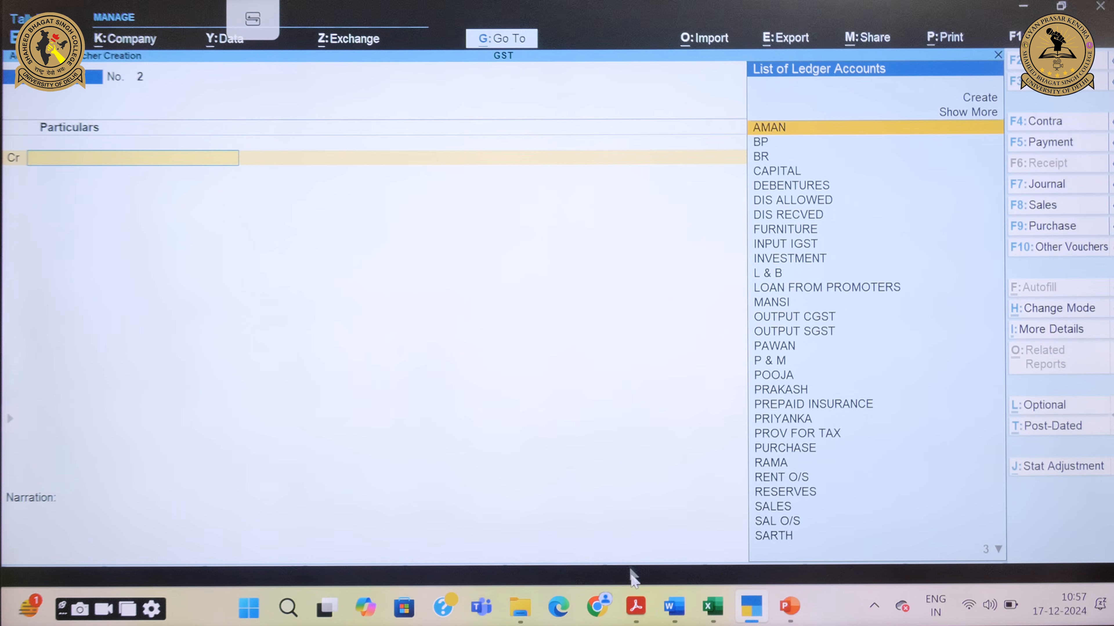
Step: Review transaction 5's second customer in the PDF workbook and the accounts and amounts of voucher entry 6 in Word
mouse_move(636, 606)
click(642, 535)
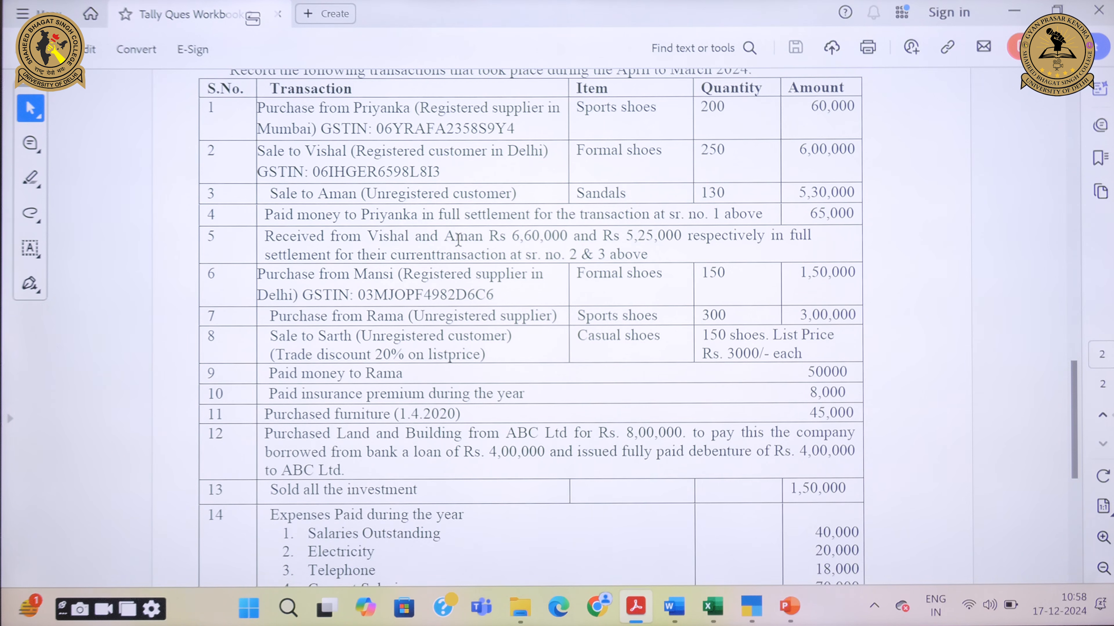
drag(455, 237, 494, 241)
click(495, 241)
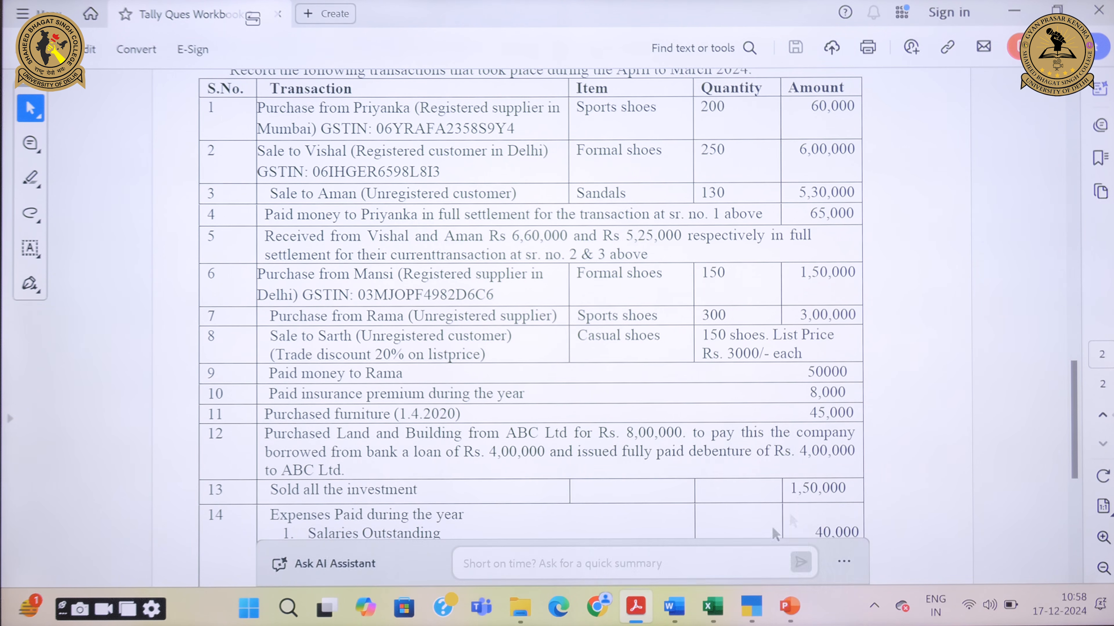
mouse_move(674, 606)
click(681, 546)
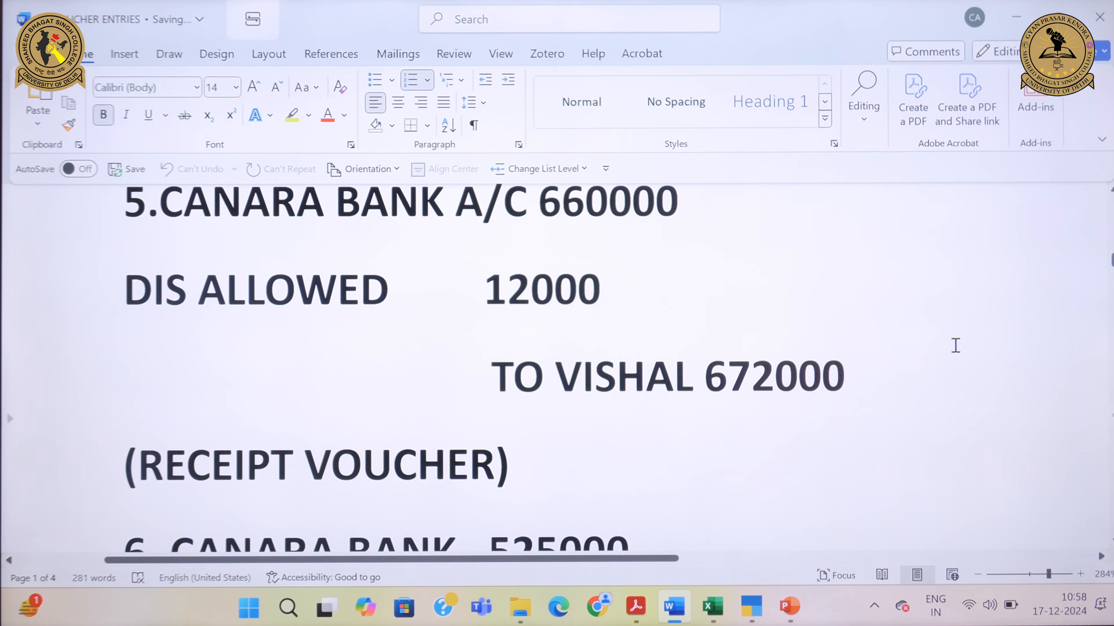
scroll(955, 345, down, 5)
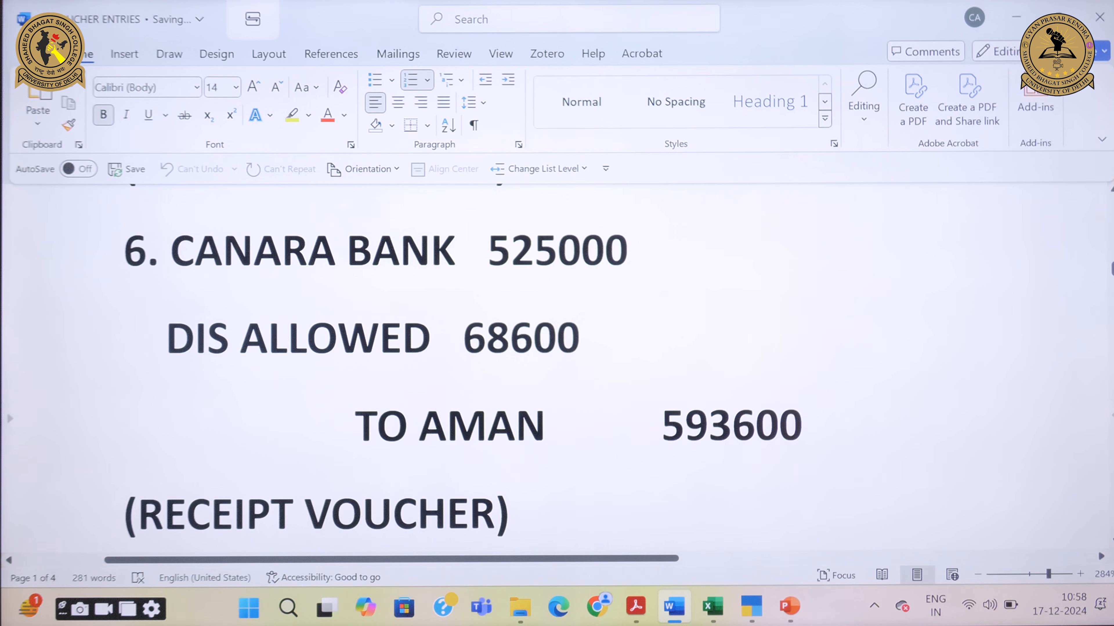
Step: Return to TallyPrime and credit the customer from transaction 3 with 5,93,600 in the new receipt voucher
mouse_move(751, 606)
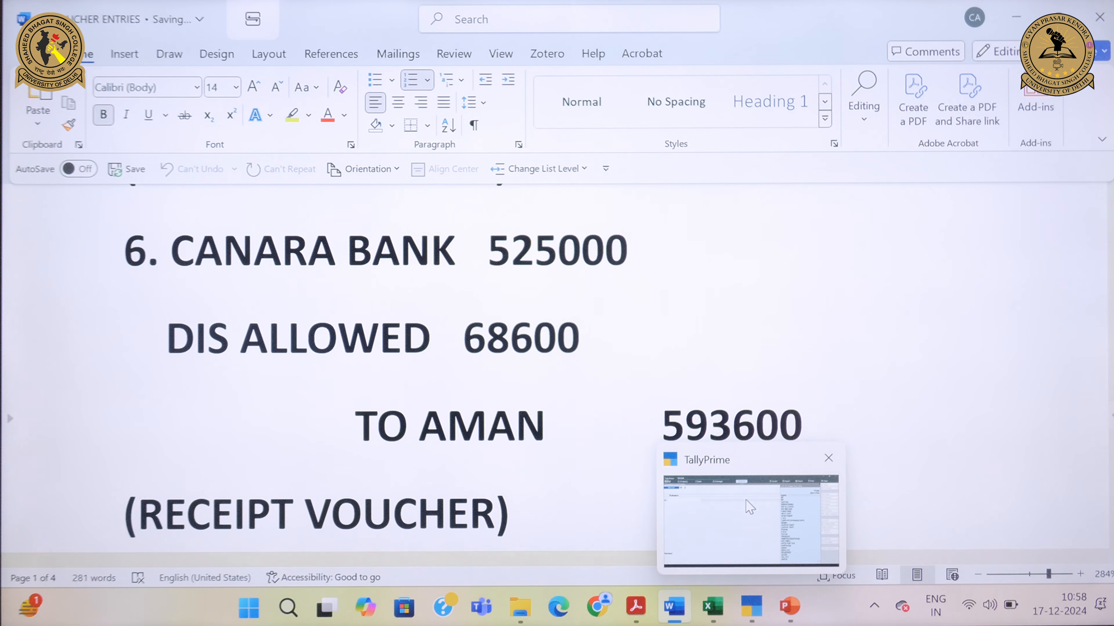
click(746, 500)
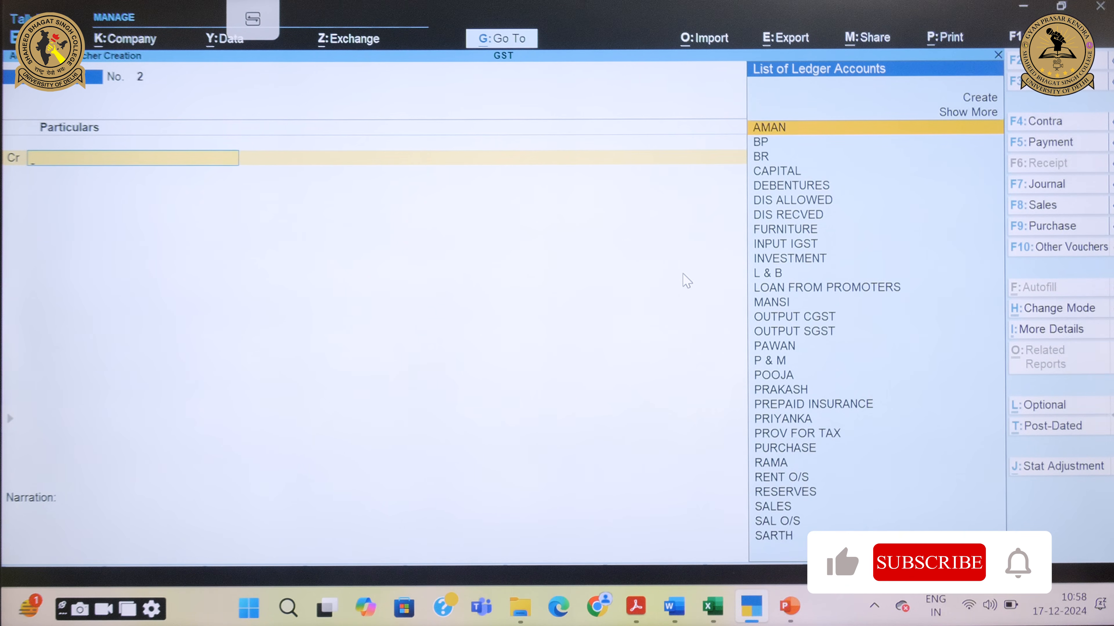
text(AMA)
key(Return)
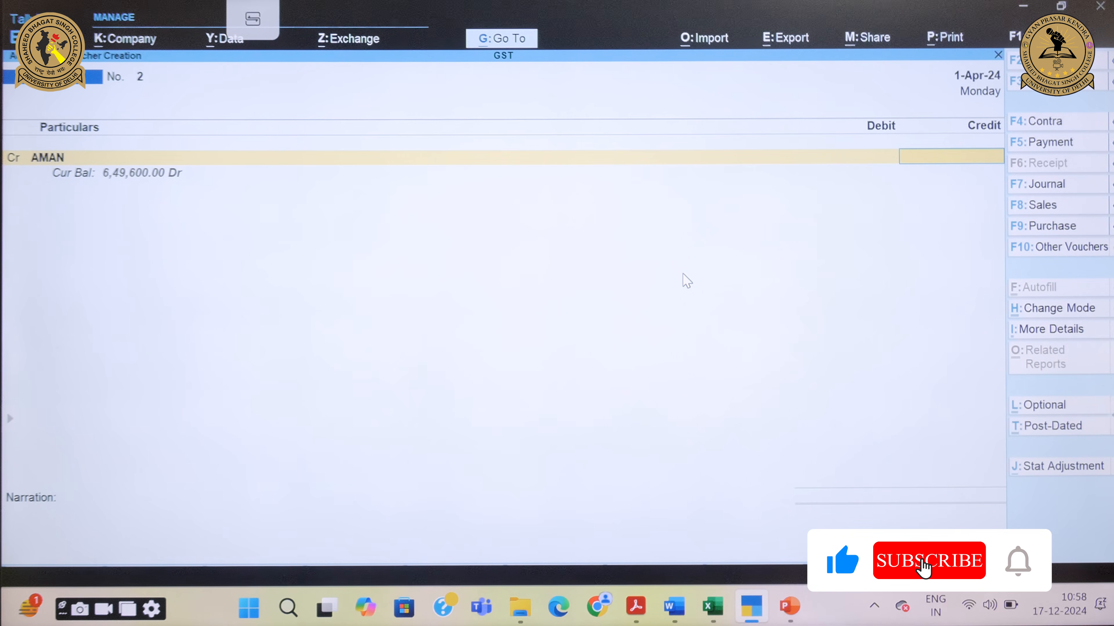
text(59)
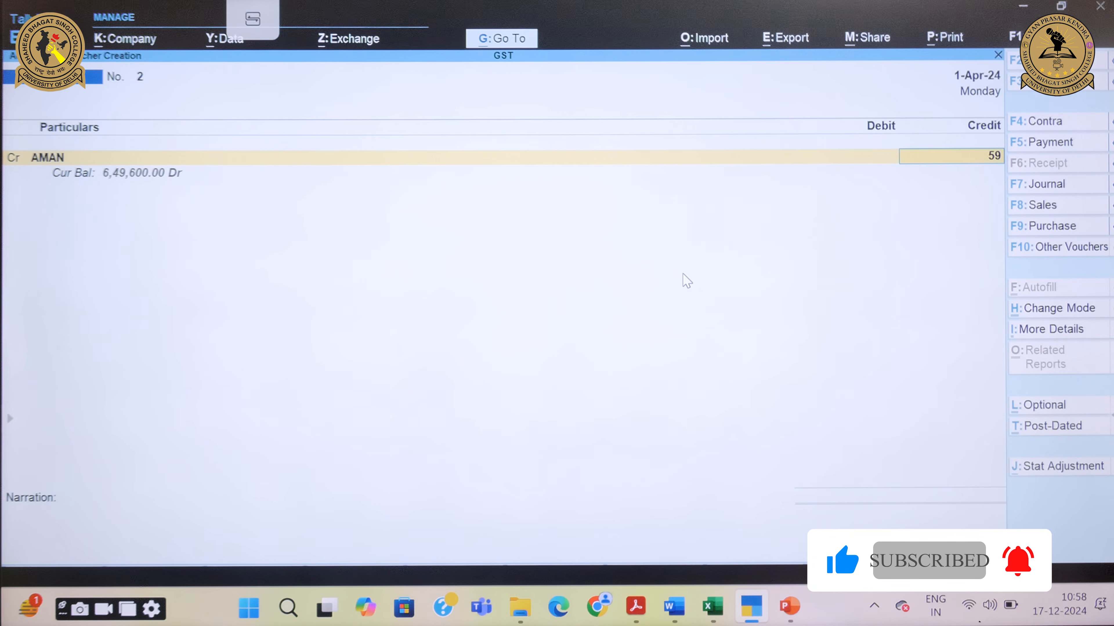
text(3600)
key(Return)
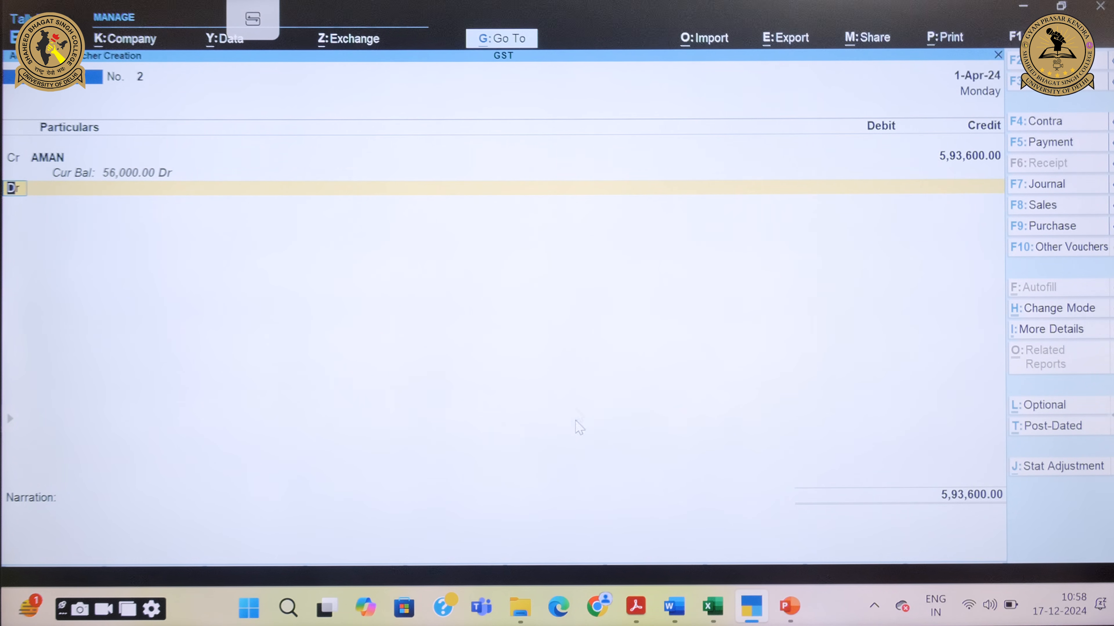
Step: Debit CANARA BANK with 5,25,000 as in voucher entry 6 and accept the Cheque/DD allocation without an instrument number
mouse_move(675, 607)
mouse_move(677, 548)
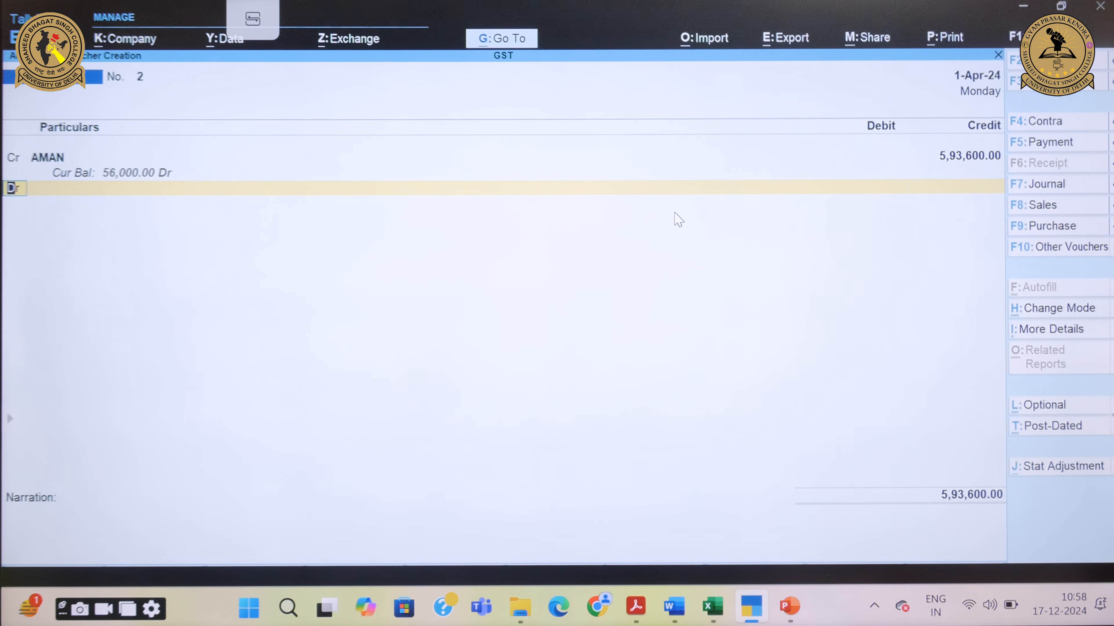
key(Return)
text(CAN)
key(Return)
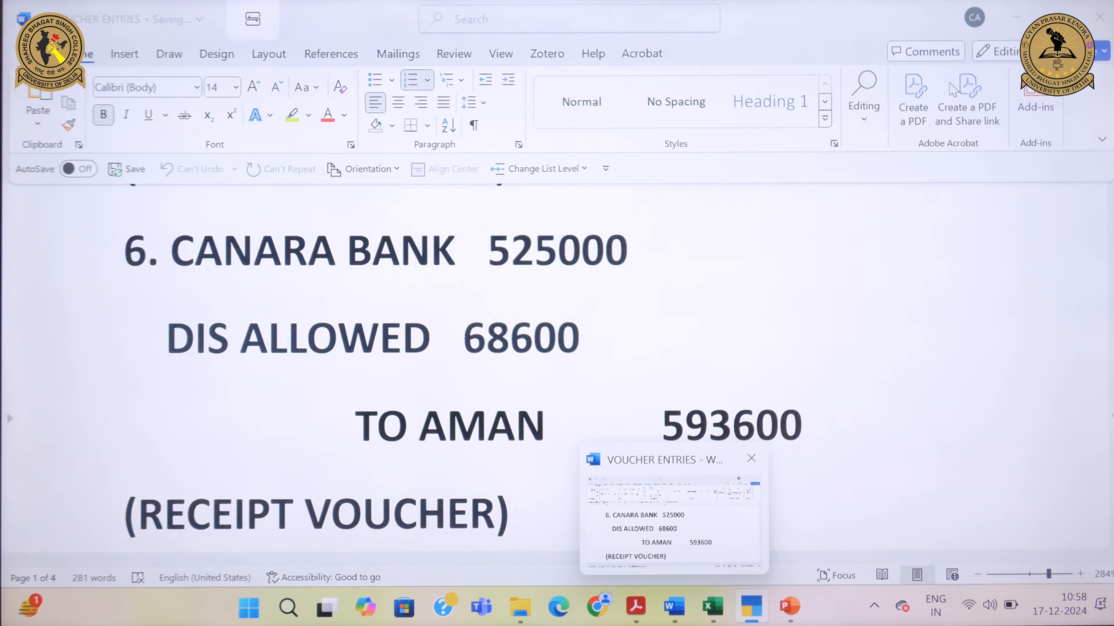
text(5,2)
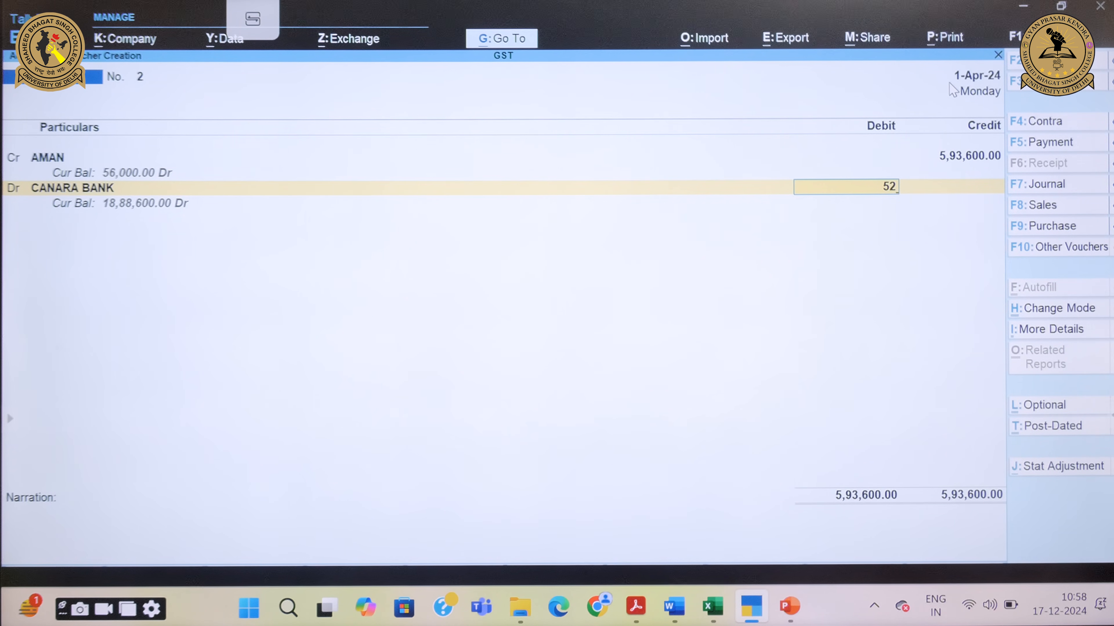
text(5,000)
key(Return)
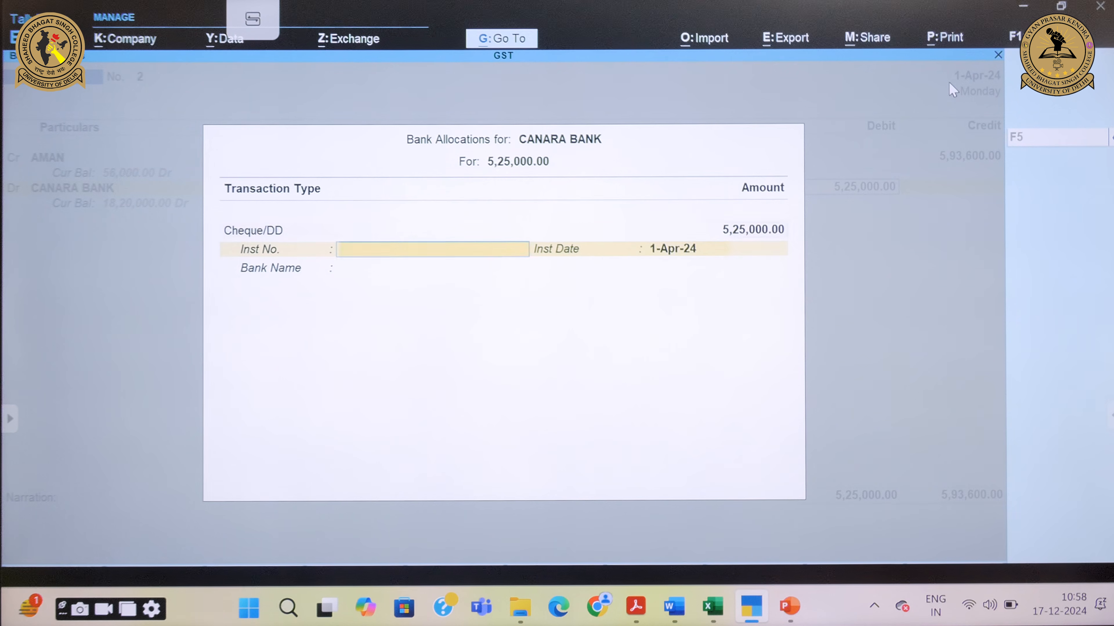
key(Return)
key(Return)
key(Return)
Step: Debit DIS ALLOWED with 68,600 and save the second receipt voucher
text(D)
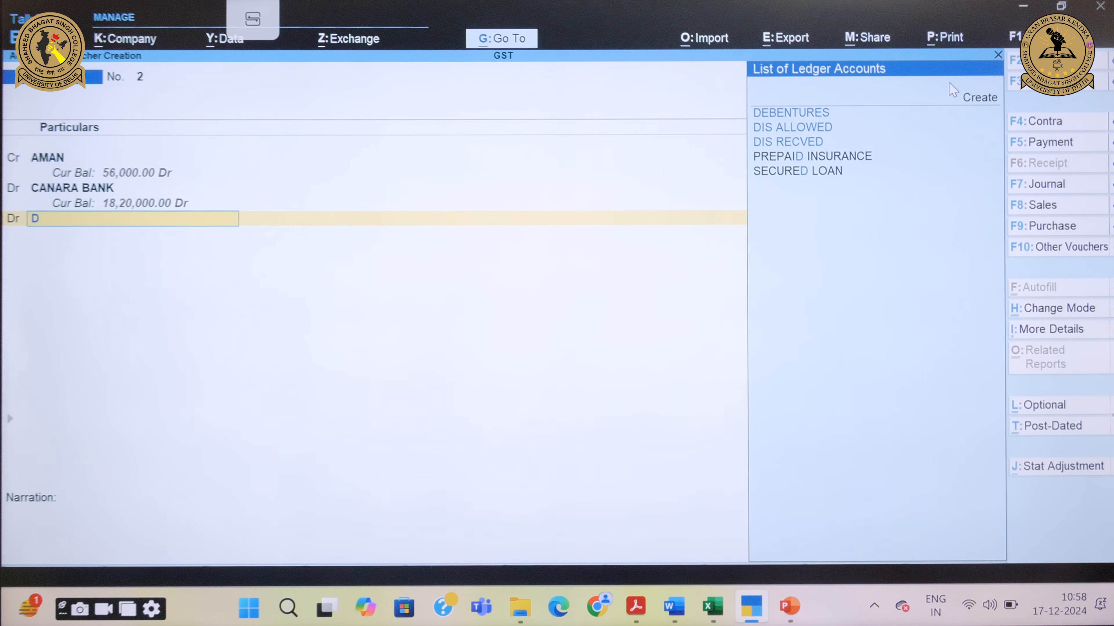
key(Down)
key(Return)
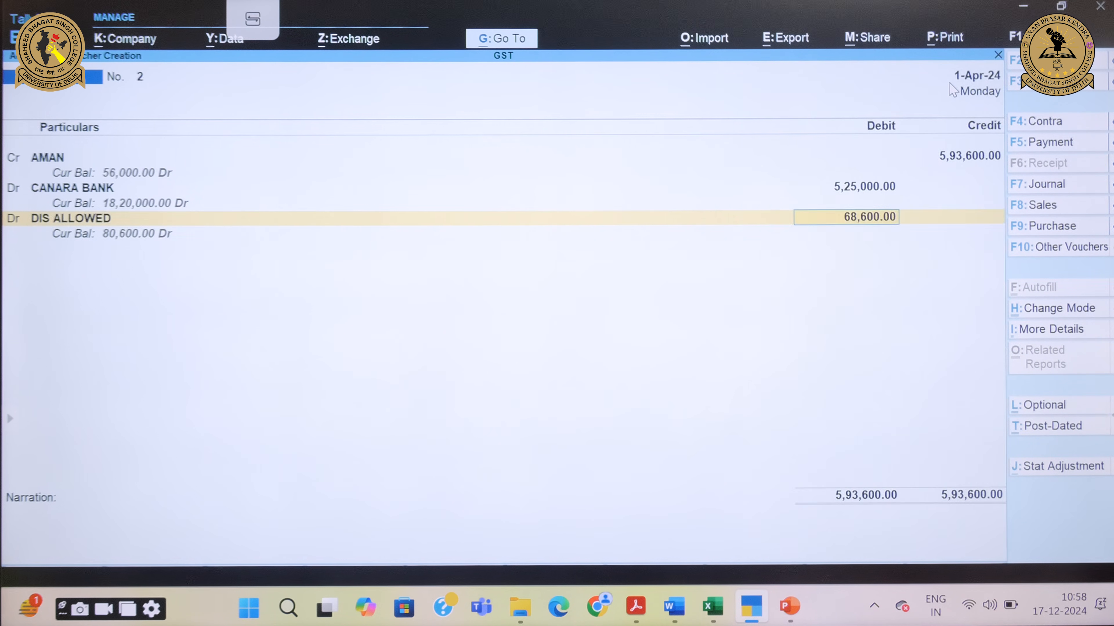
key(Return)
key(Return)
key(Return)
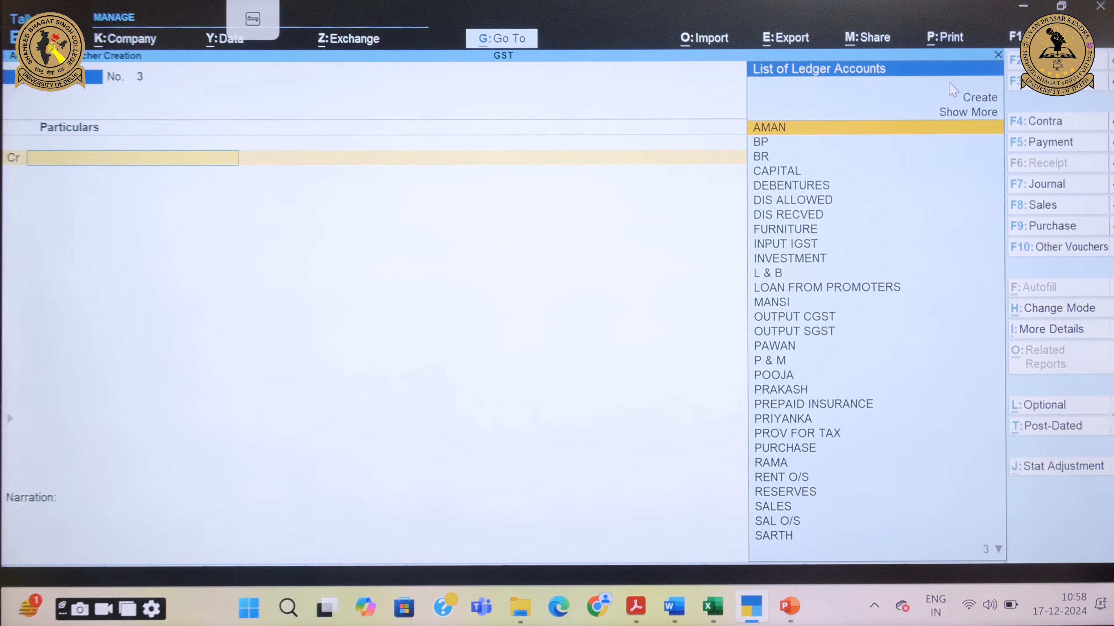
Step: Switch to the PDF workbook and review the item, quantity and list price of transaction 8
click(651, 622)
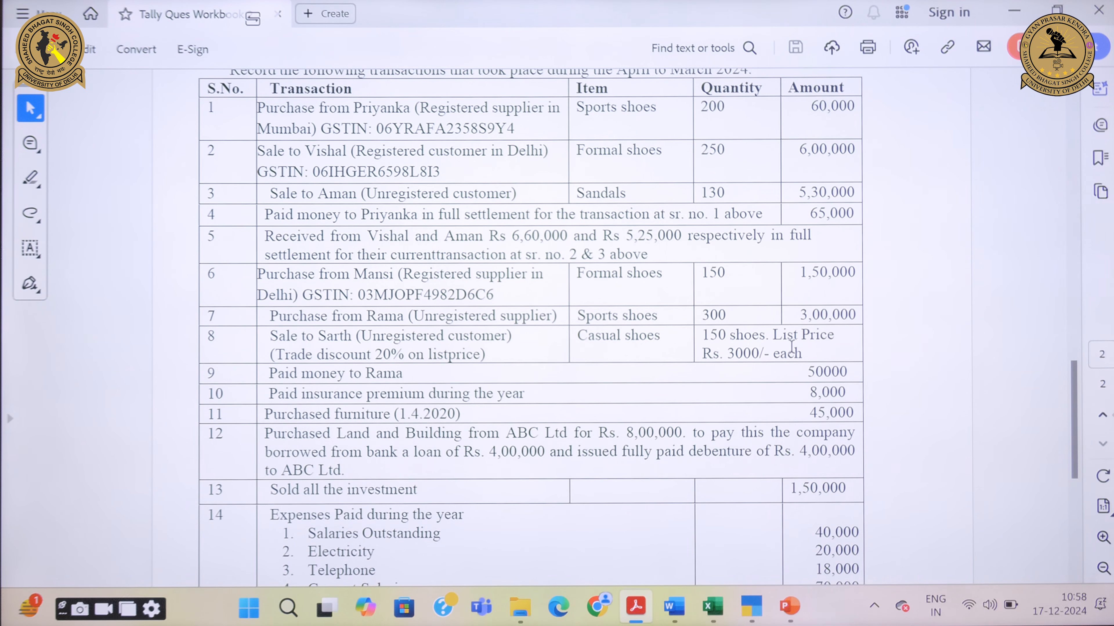
drag(793, 349, 783, 338)
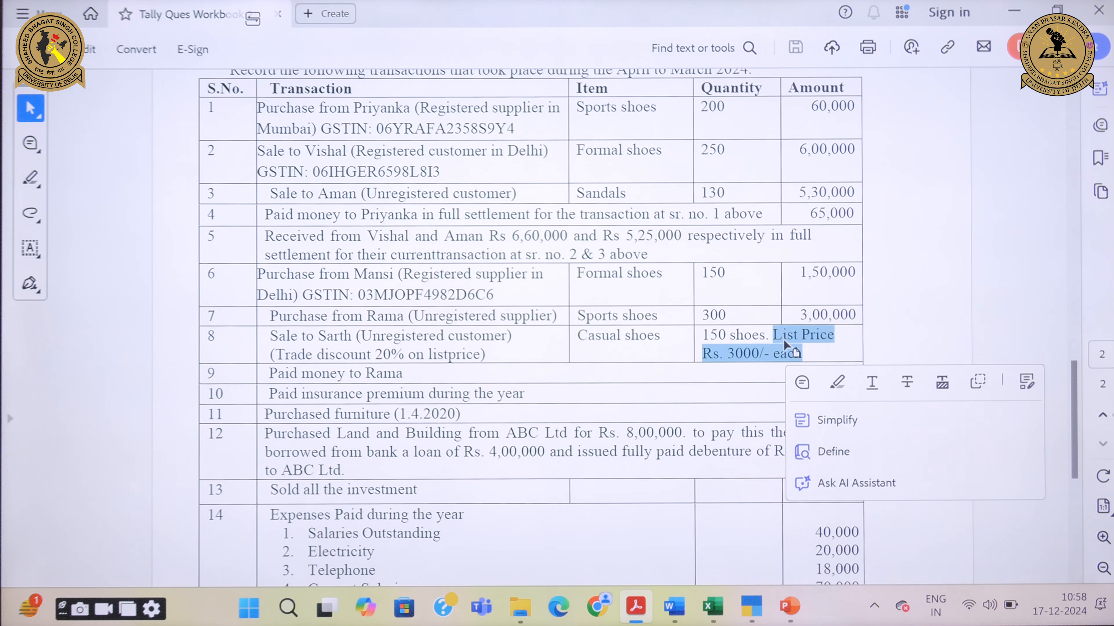
click(783, 339)
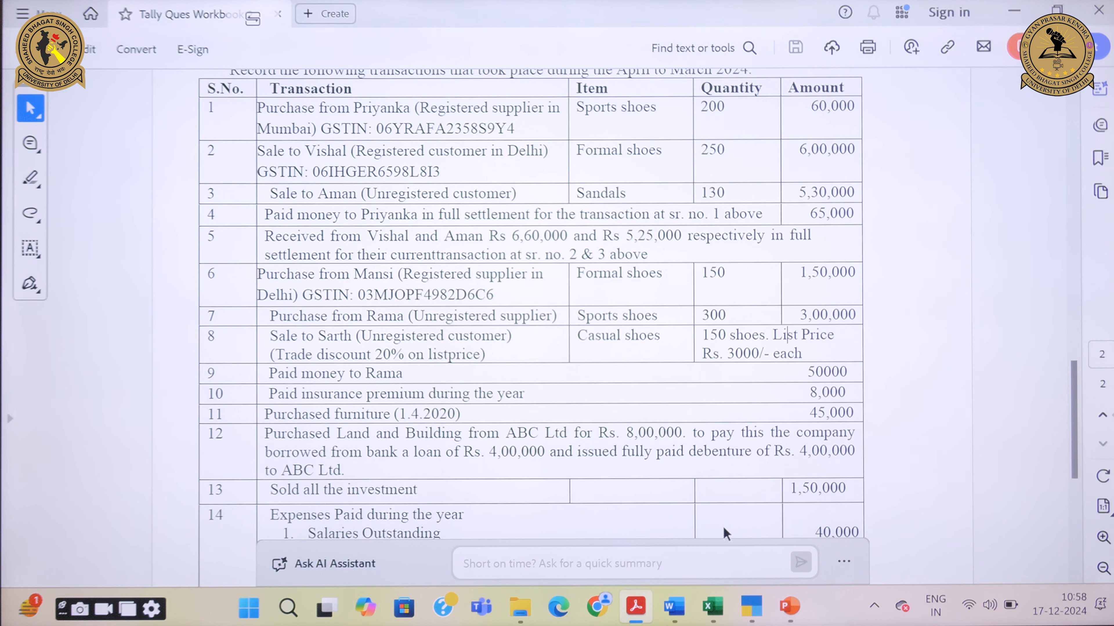
click(740, 527)
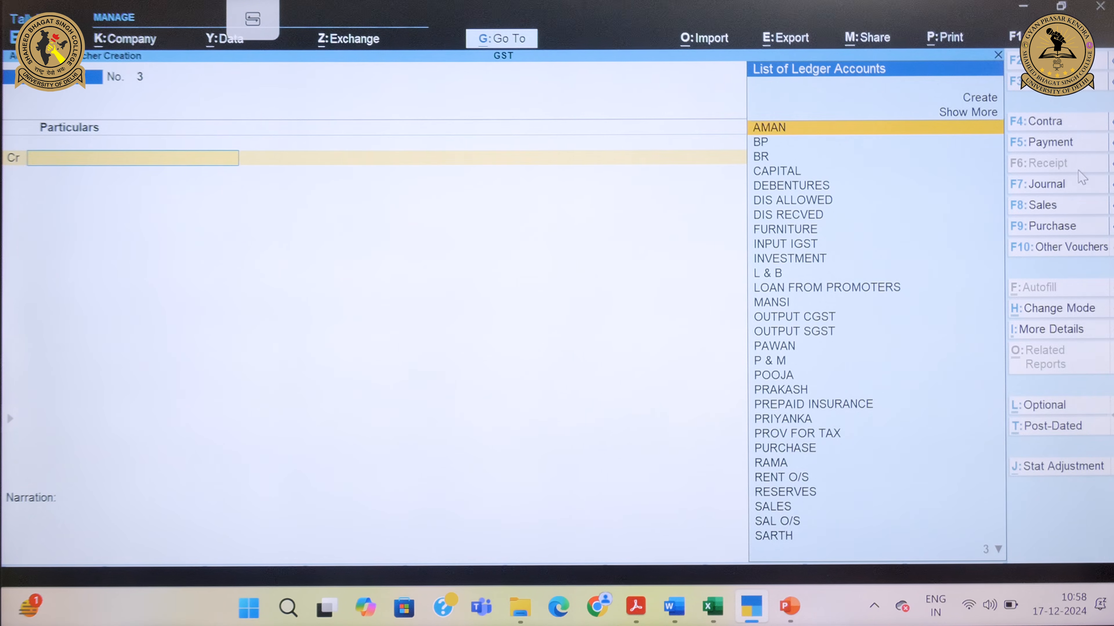
mouse_move(635, 606)
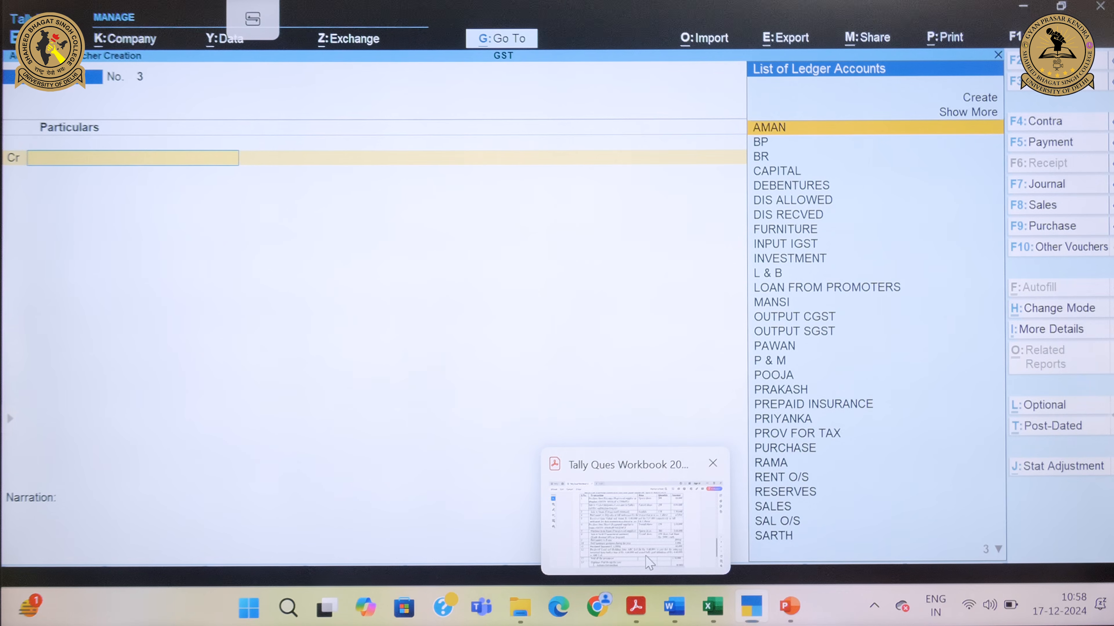
click(649, 562)
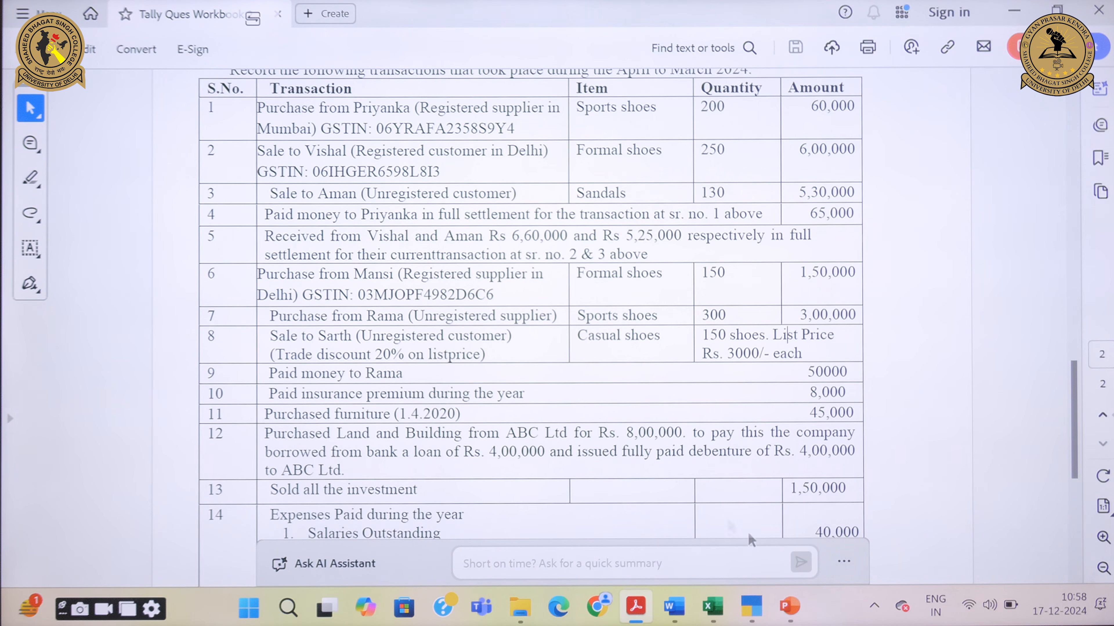
Step: Return to TallyPrime, start a sales voucher and choose transaction 8's unregistered customer as the party account
mouse_move(751, 606)
click(745, 504)
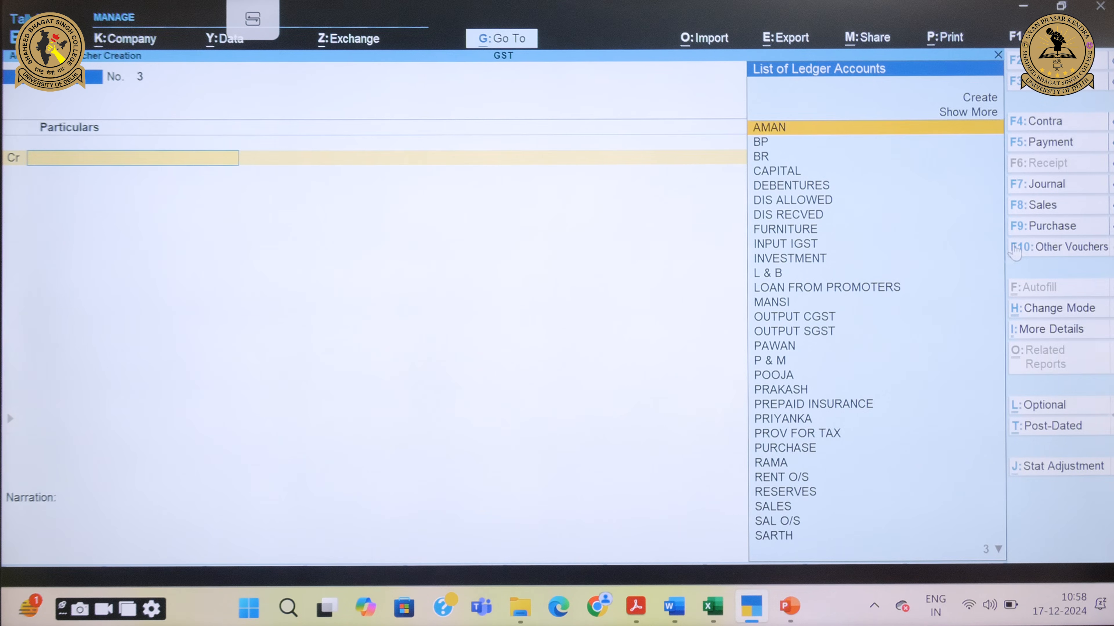
click(1039, 206)
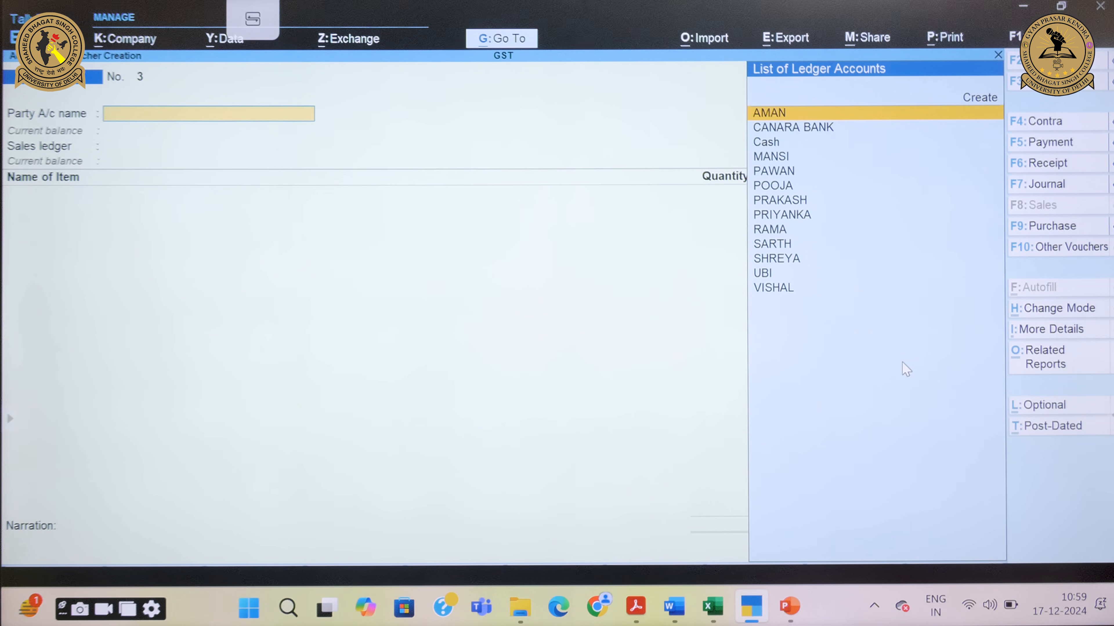
text(SA)
key(Return)
Step: Leave the sales voucher's dispatch details blank and proceed to the party details
key(Return)
key(Return)
key(Return)
key(Return)
key(Return)
key(Return)
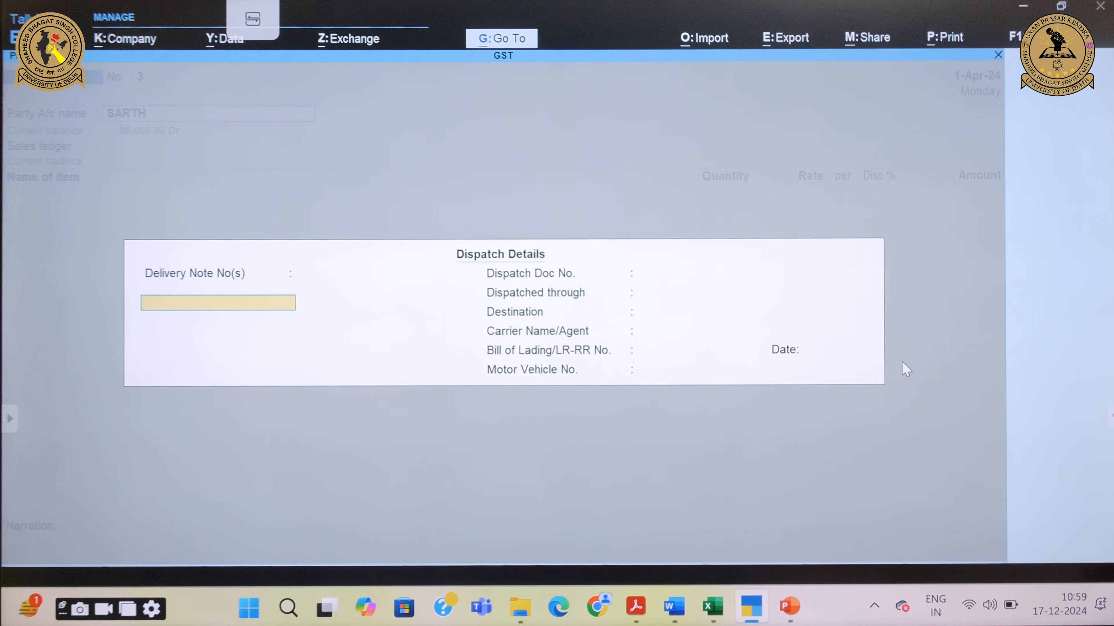
key(Return)
key(Return)
key(Return)
key(Return)
key(Return)
key(Return)
key(Return)
key(Return)
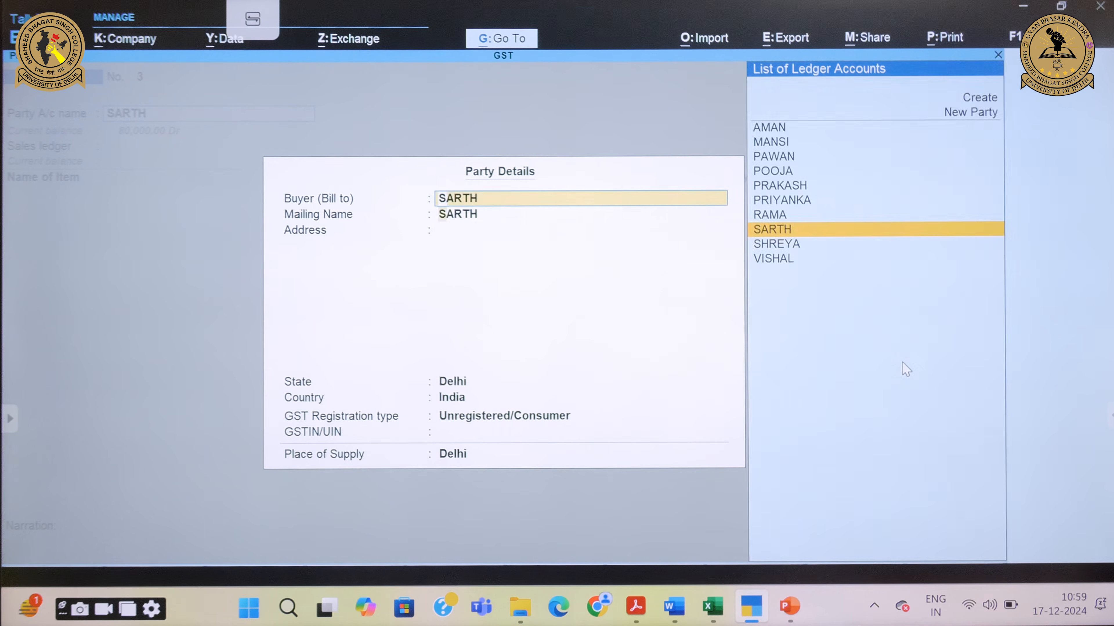
Step: Accept the party details and add 150 PRS. of CASUAL SHOES at 3,000 with 20% discount under the SALES ledger
key(Return)
key(Return)
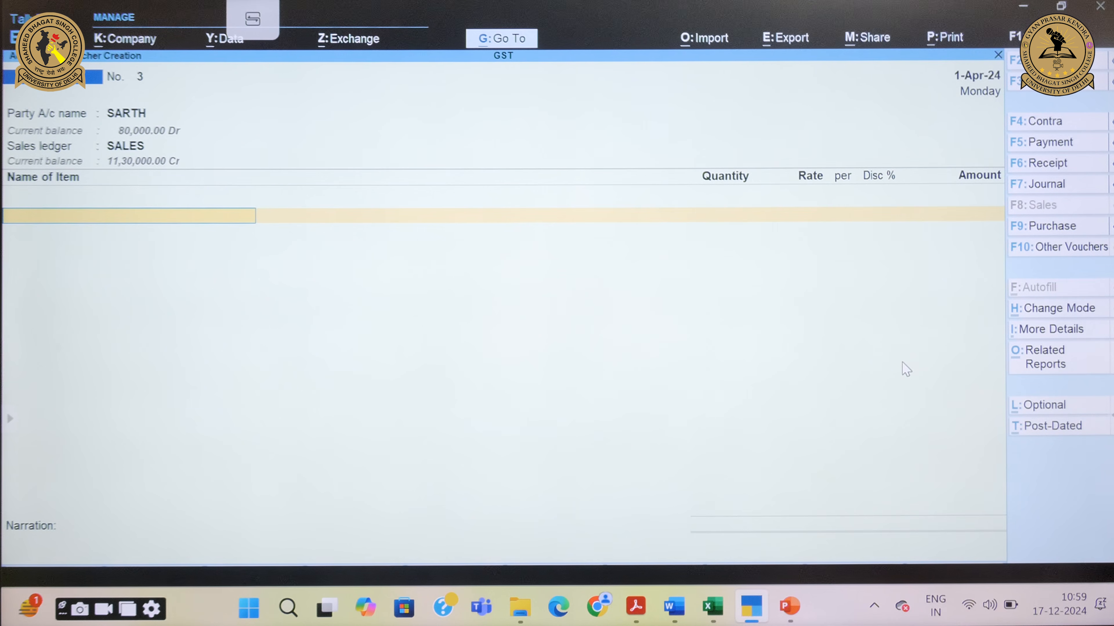
text(ca)
key(Return)
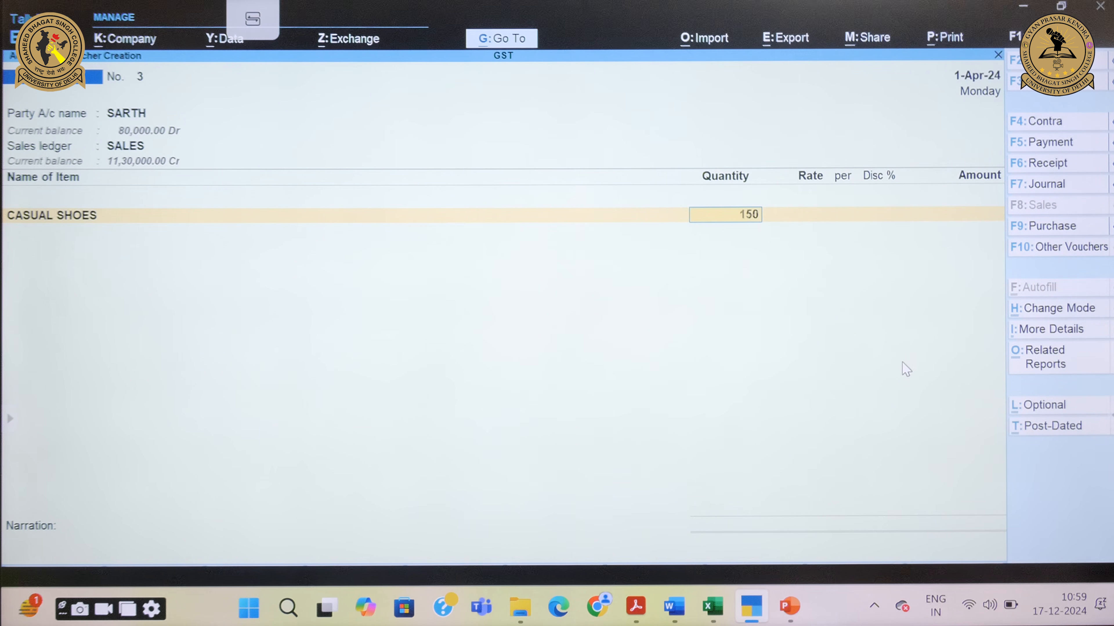
key(Return)
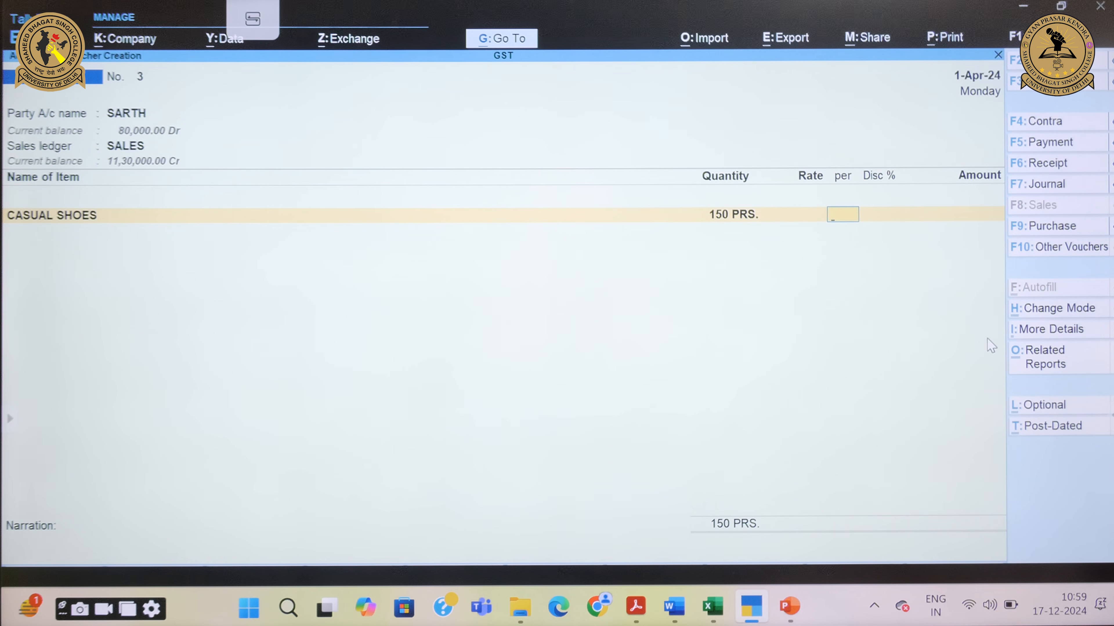
key(BackSpace)
key(Return)
key(Return)
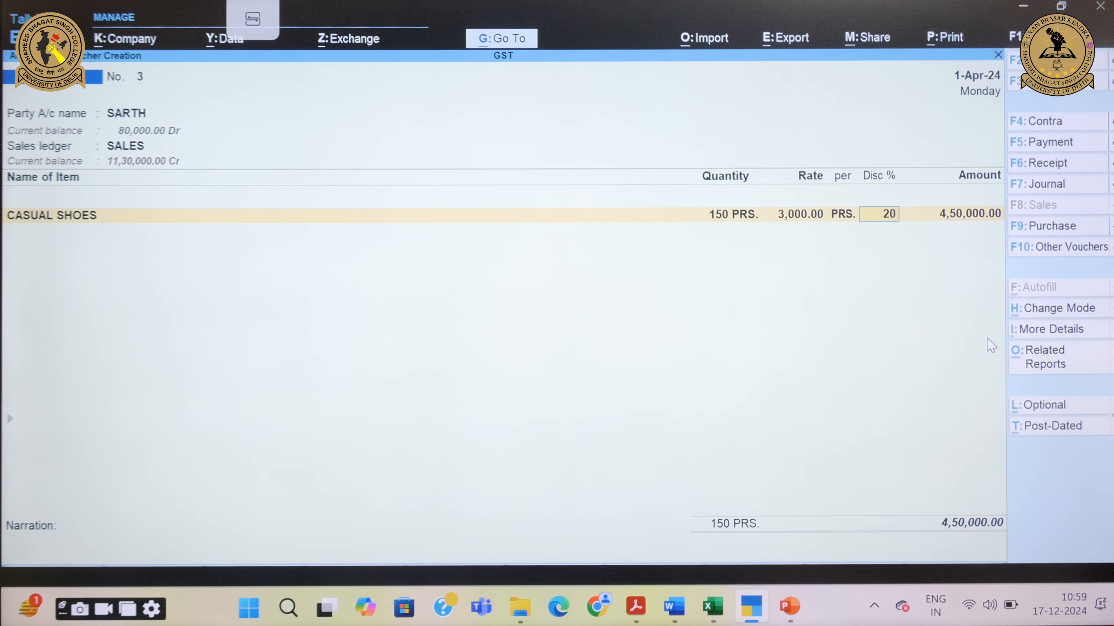
key(Return)
key(Return)
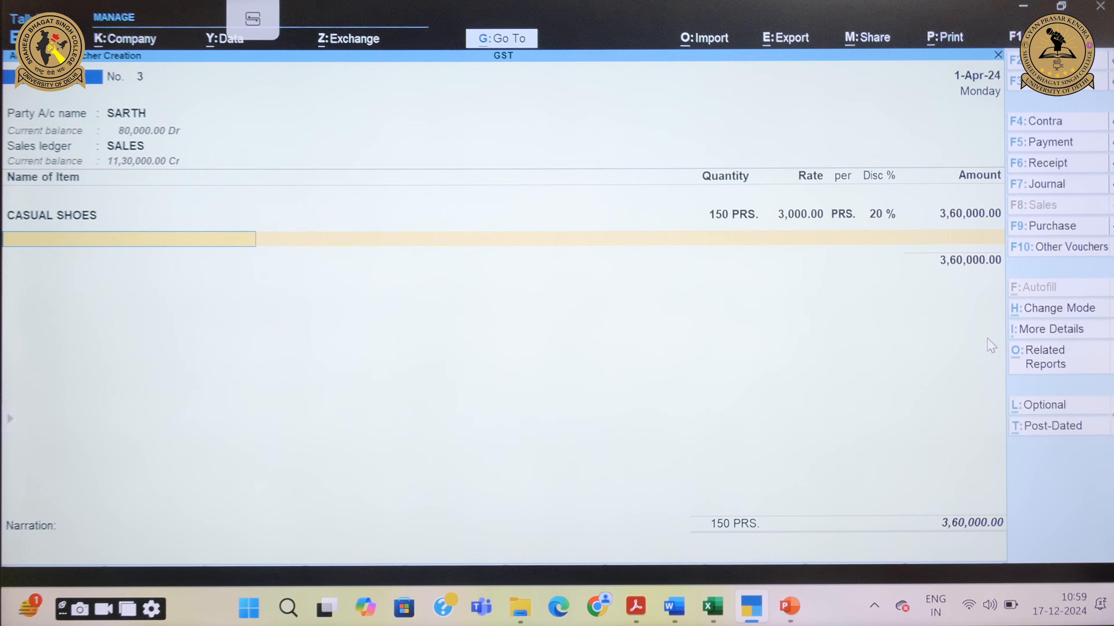
Step: Switch to the VOUCHER ENTRIES document in Word and review the output CGST and SGST amounts of entry 8
mouse_move(674, 607)
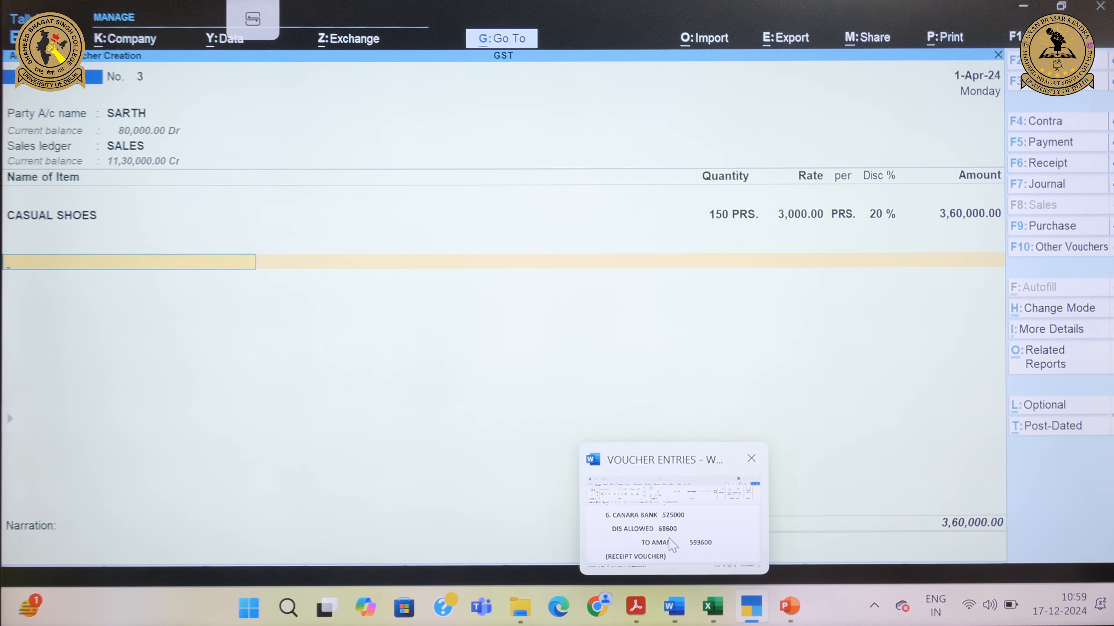
click(668, 538)
scroll(666, 534, down, 5)
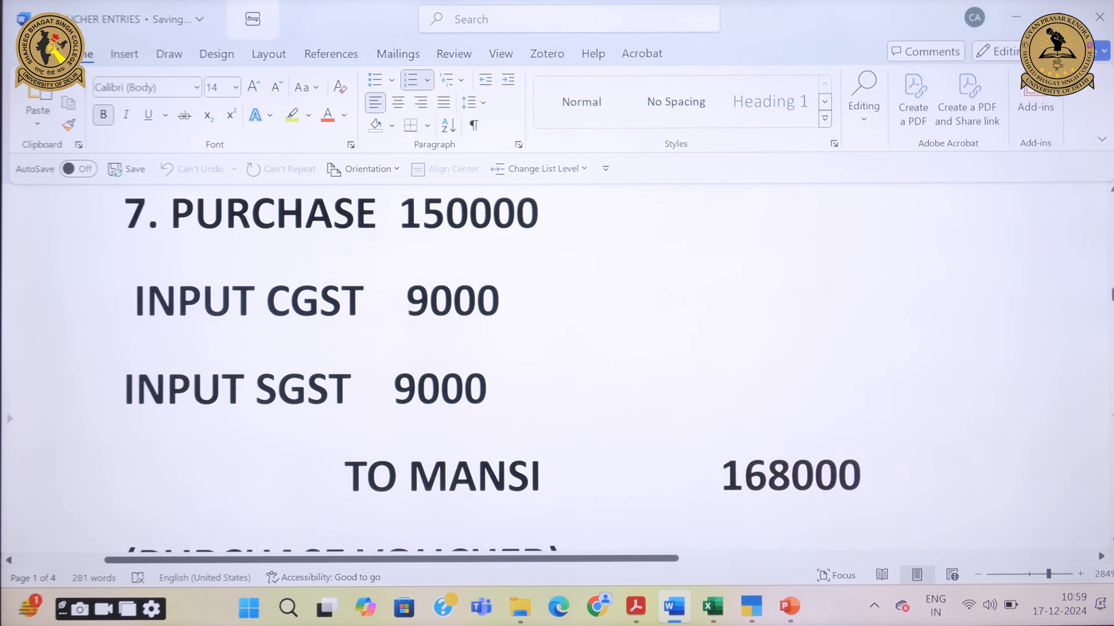
scroll(557, 369, down, 15)
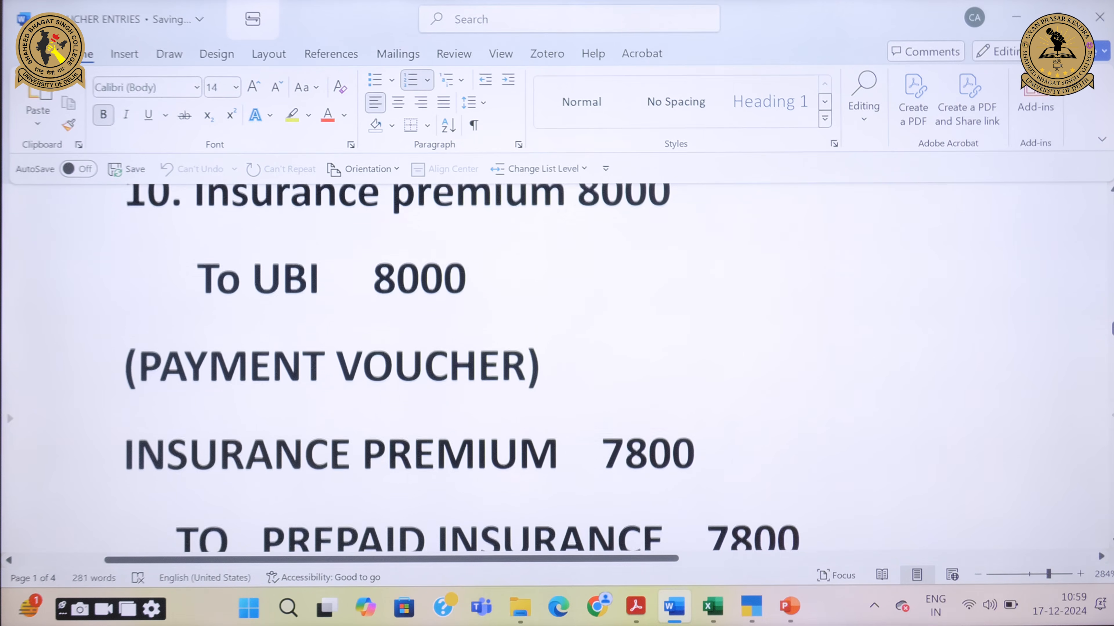
scroll(557, 368, up, 12)
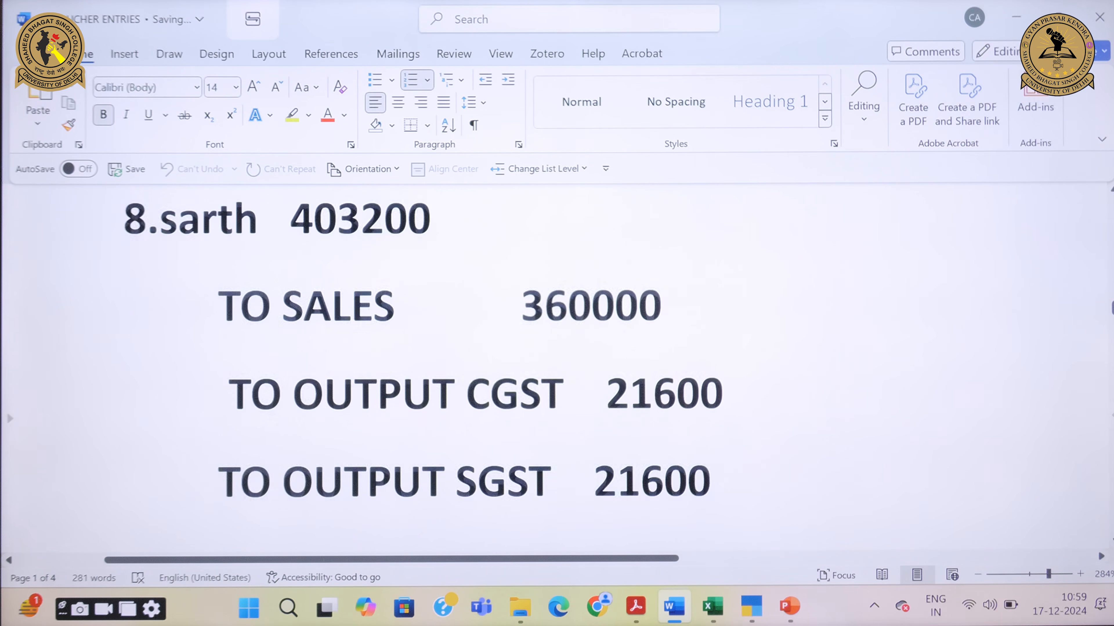
scroll(114, 464, up, 1)
scroll(161, 457, up, 5)
scroll(138, 381, down, 3)
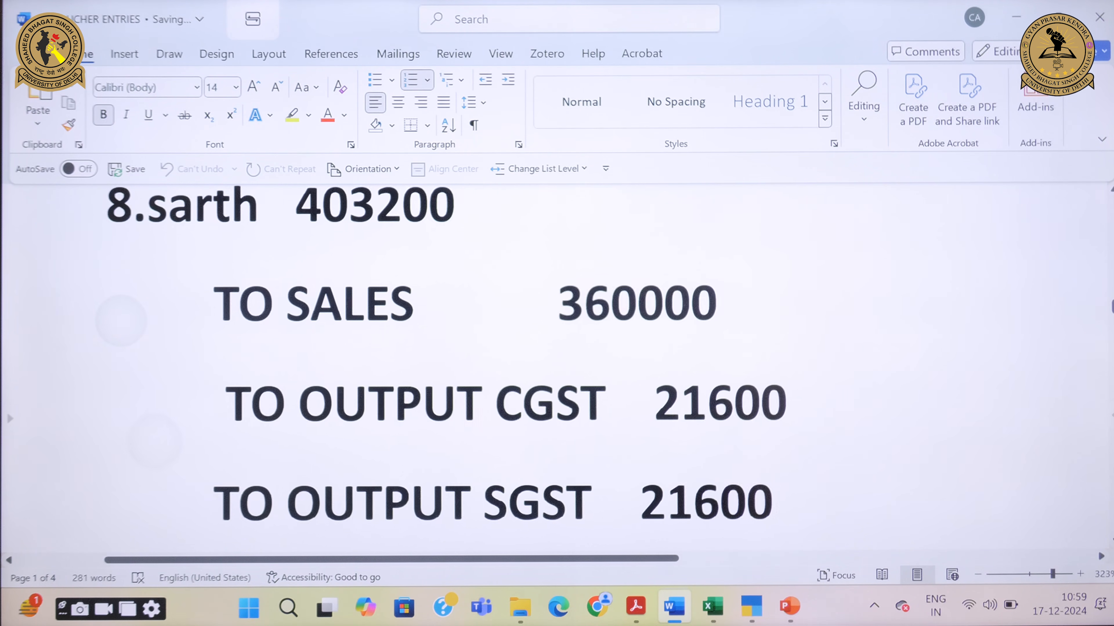
scroll(138, 381, down, 1)
click(628, 431)
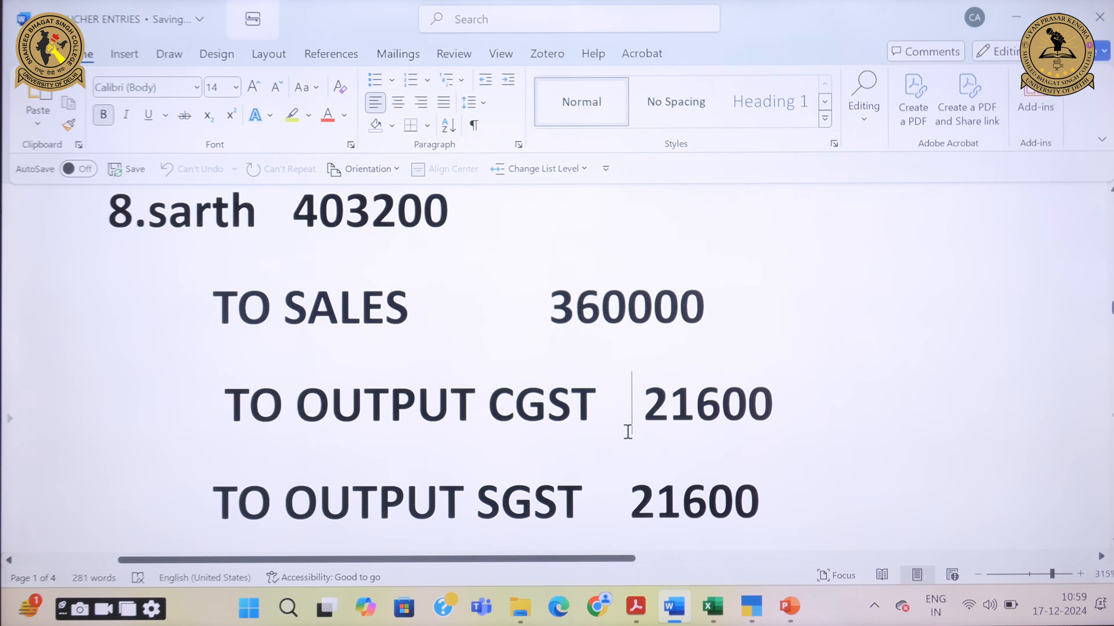
click(667, 500)
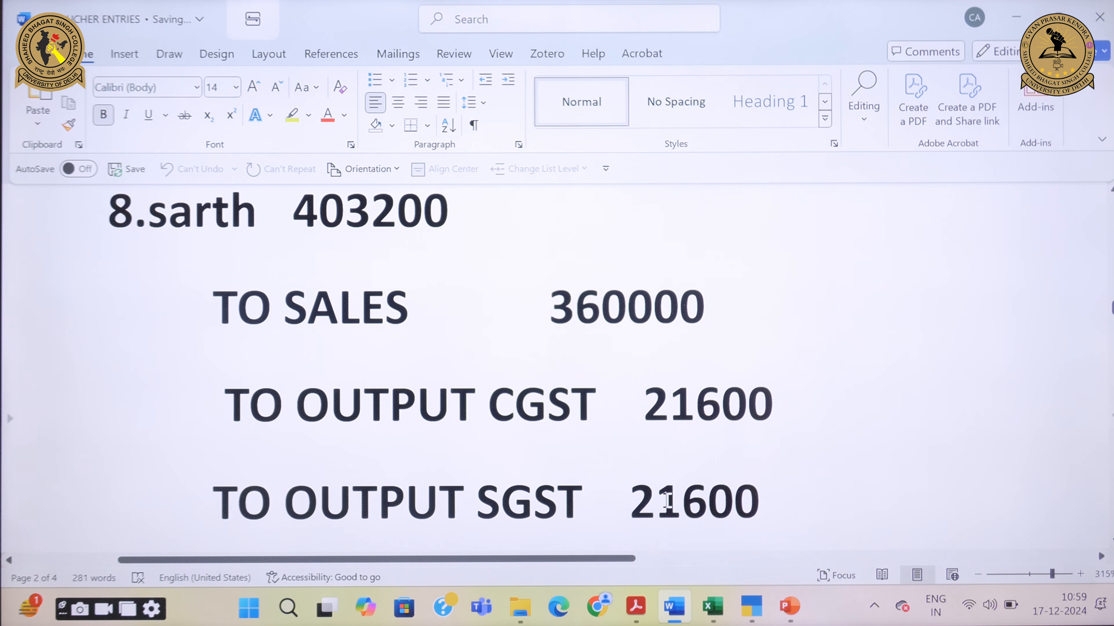
Step: Return to TallyPrime and add OUTPUT CGST of 21,600 to the casual shoes sales voucher
mouse_move(741, 598)
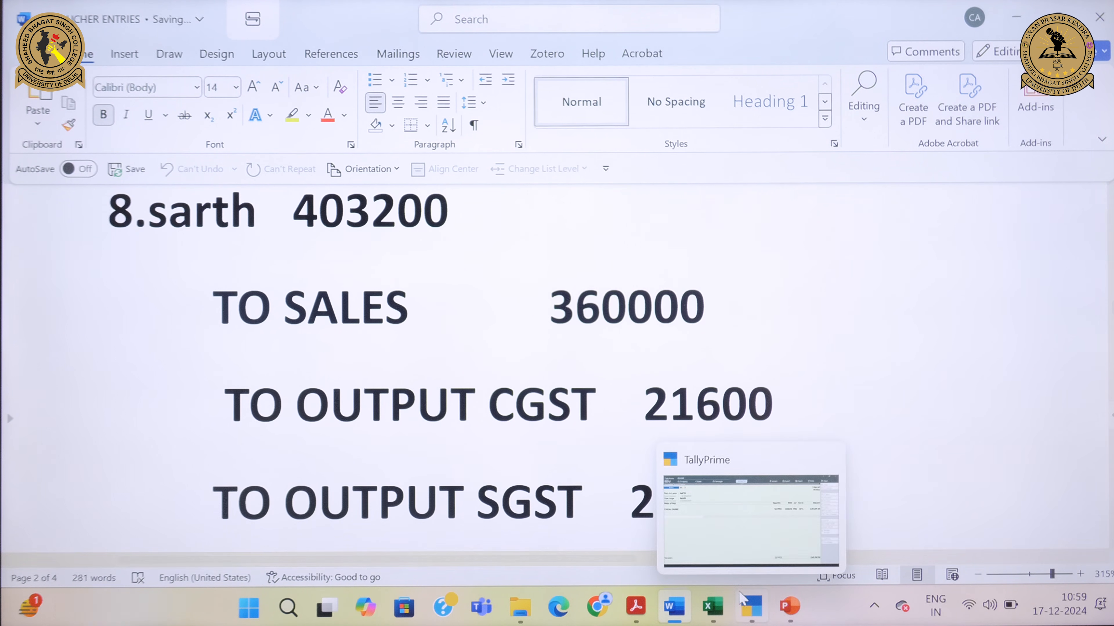
click(728, 519)
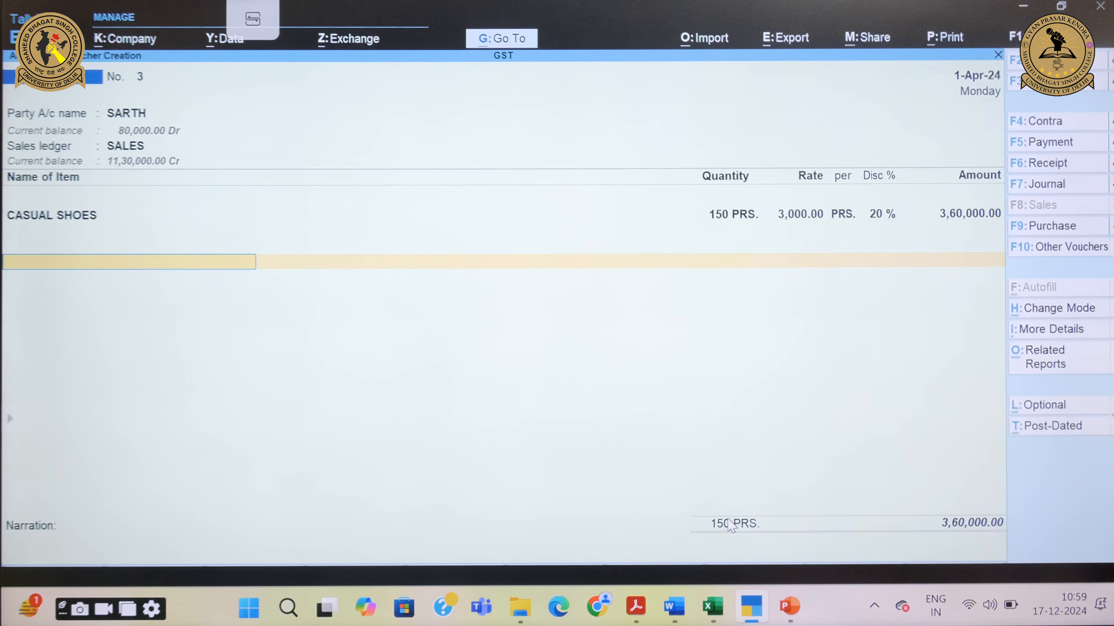
text(OU)
key(Return)
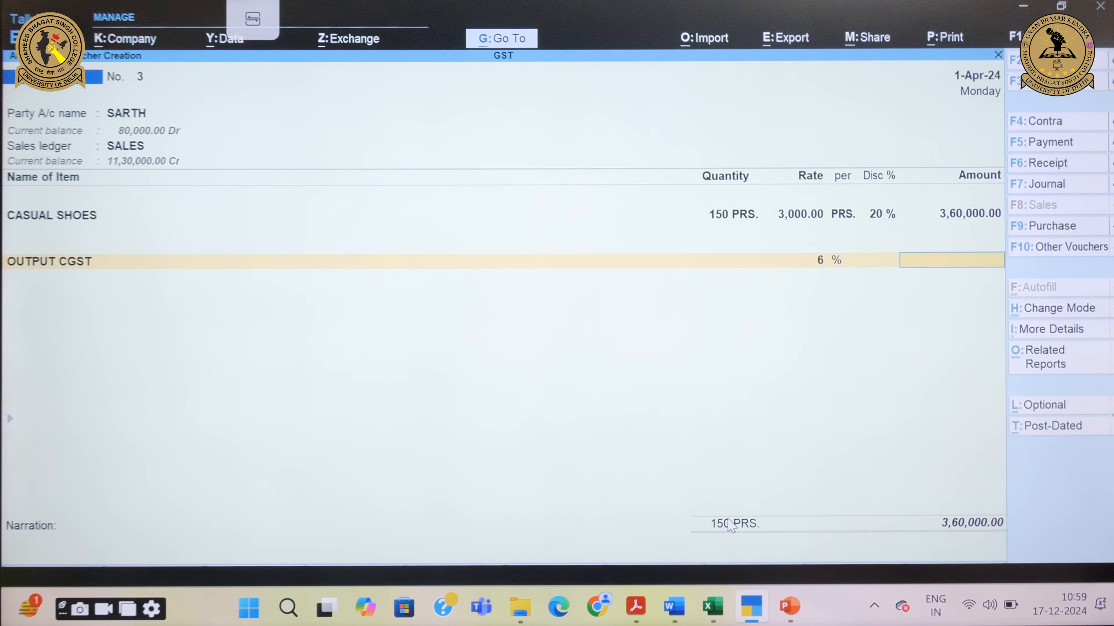
mouse_move(674, 607)
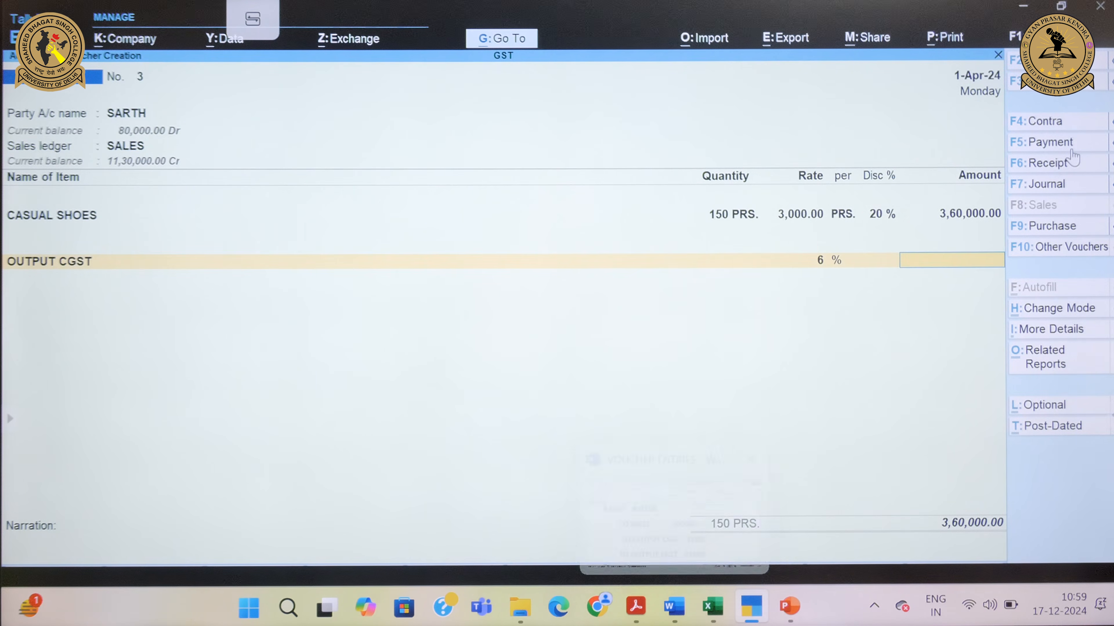
text(21,600)
key(Return)
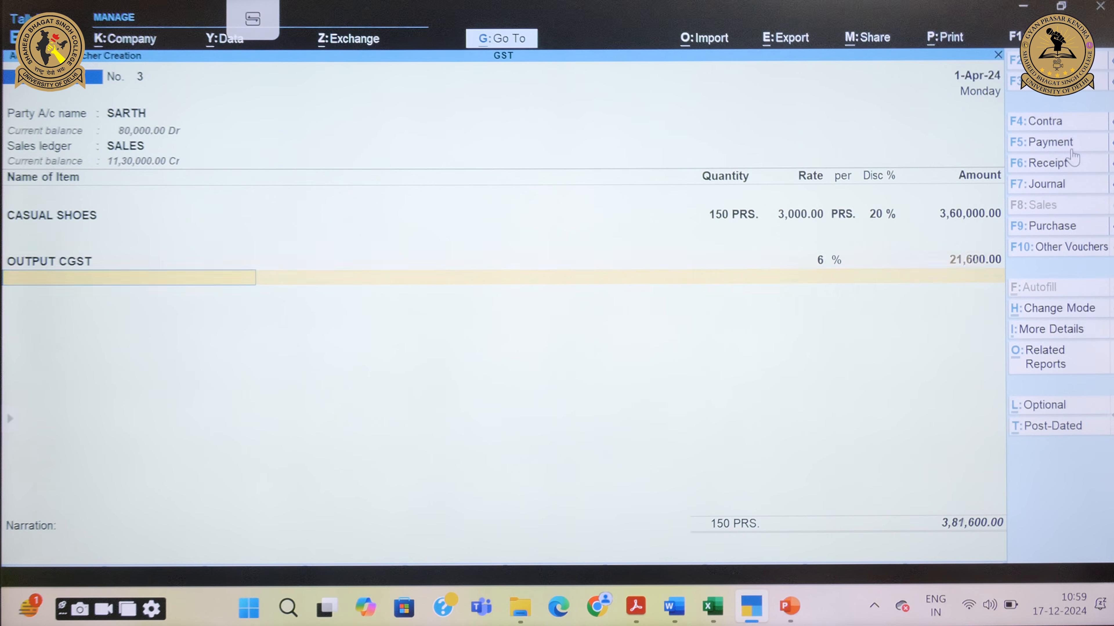
Step: Add OUTPUT SGST of 21,600 and save the sales voucher
key(Down)
key(Down)
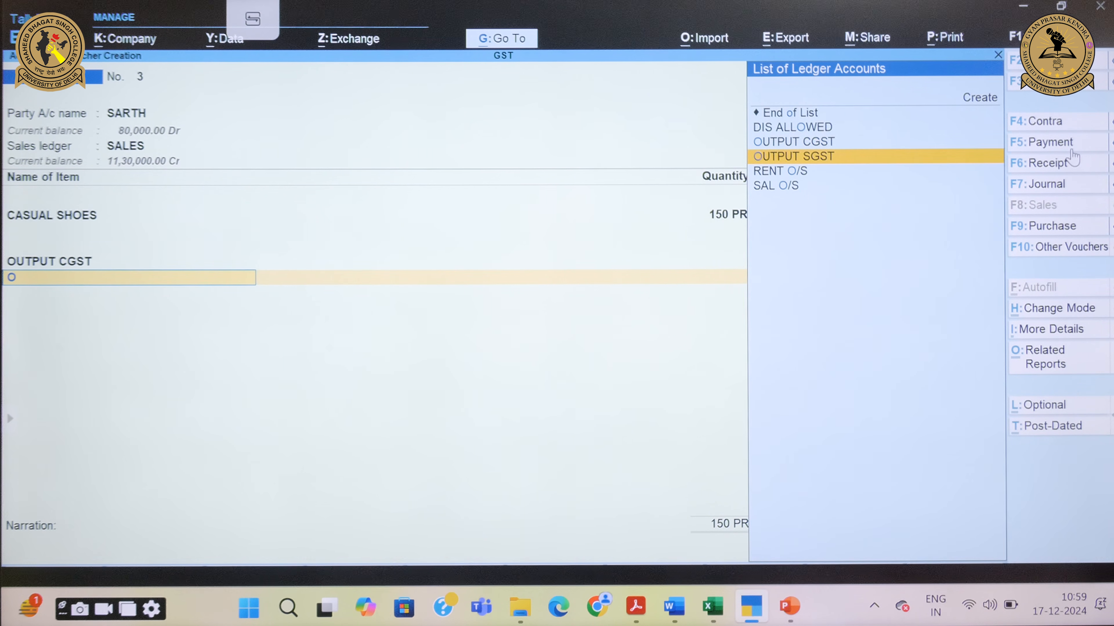
key(Return)
text(21,6)
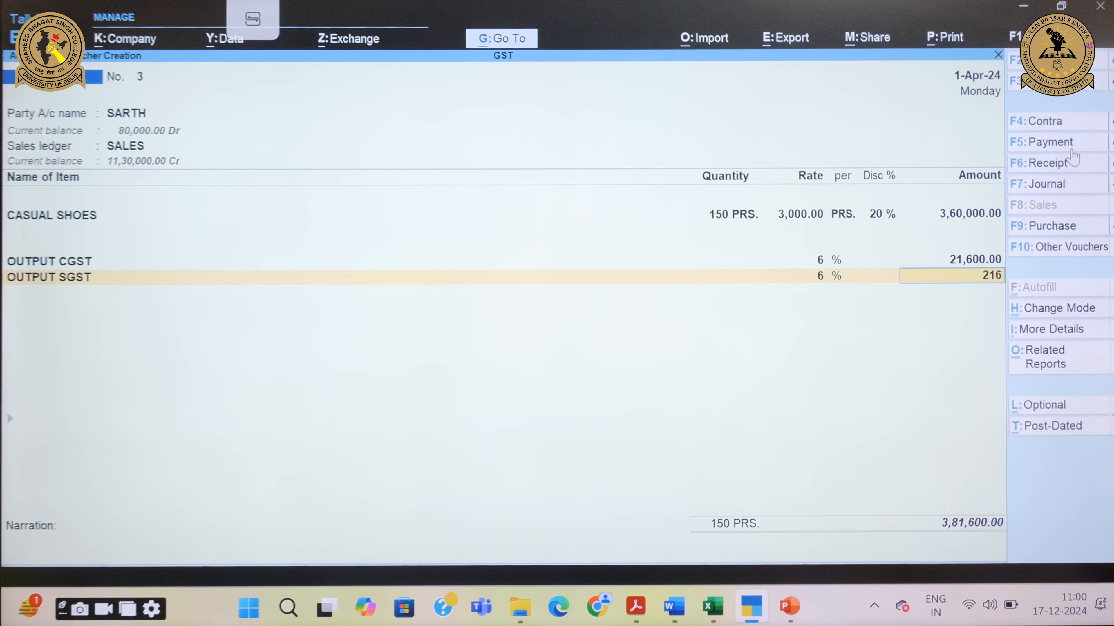
text(00)
key(Return)
key(Return)
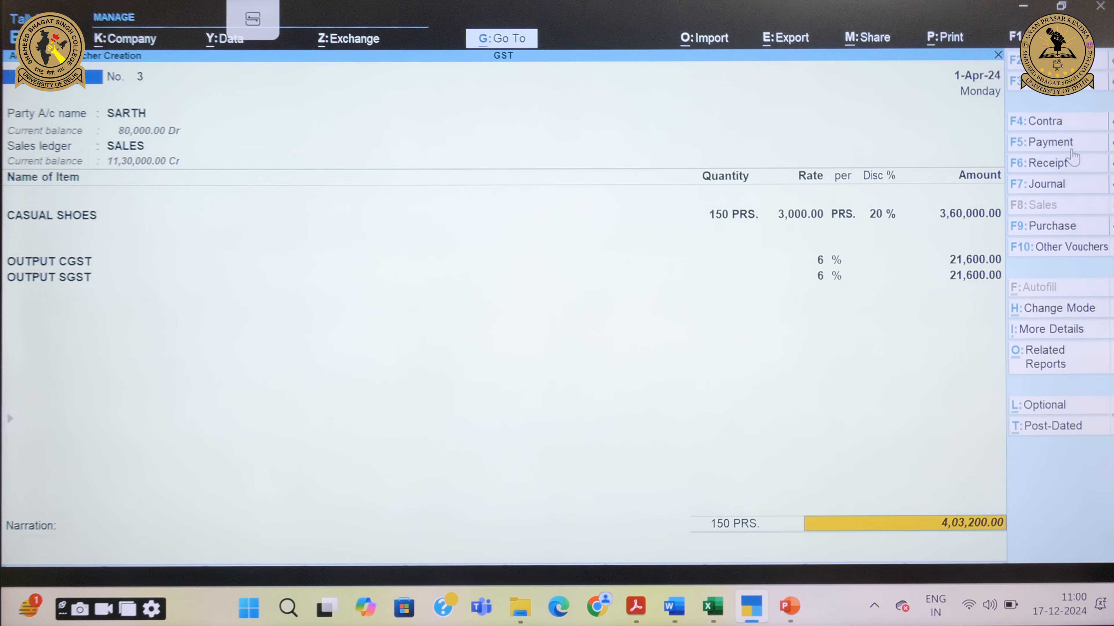
key(Return)
key(Return)
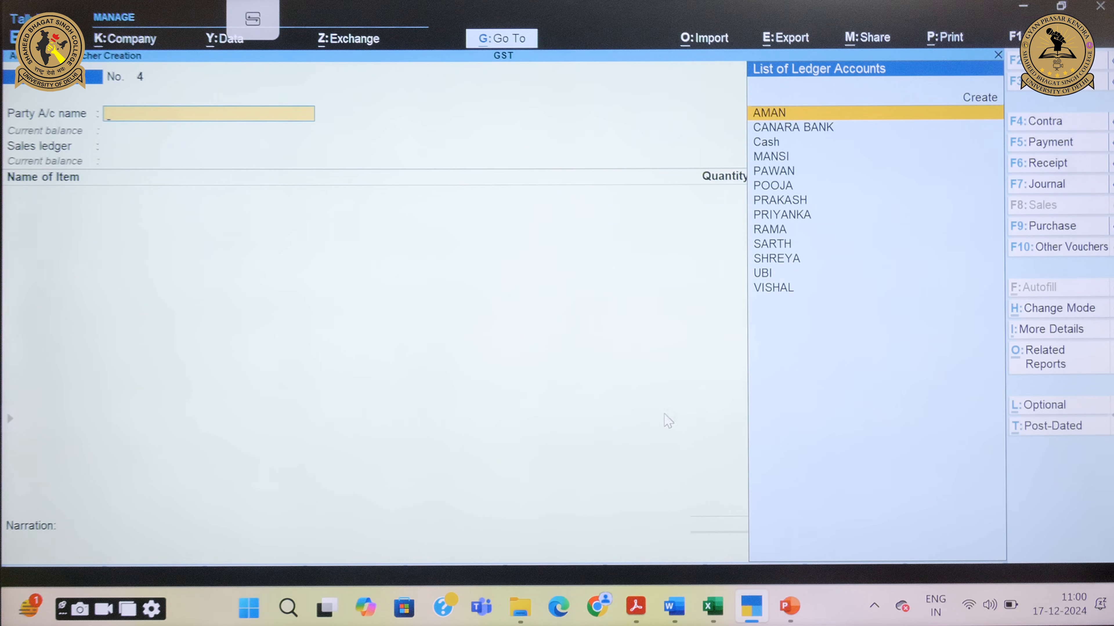
Step: Switch to the PDF workbook and review the transactions from number 9 onward and the opening balance sheet
mouse_move(635, 606)
click(632, 504)
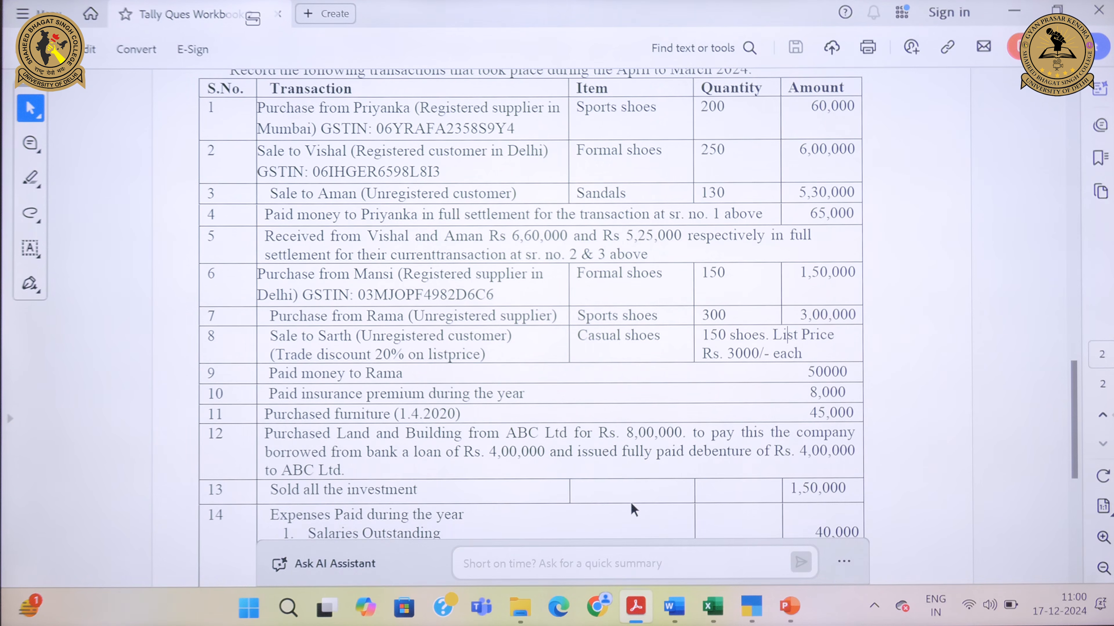
drag(848, 394, 269, 346)
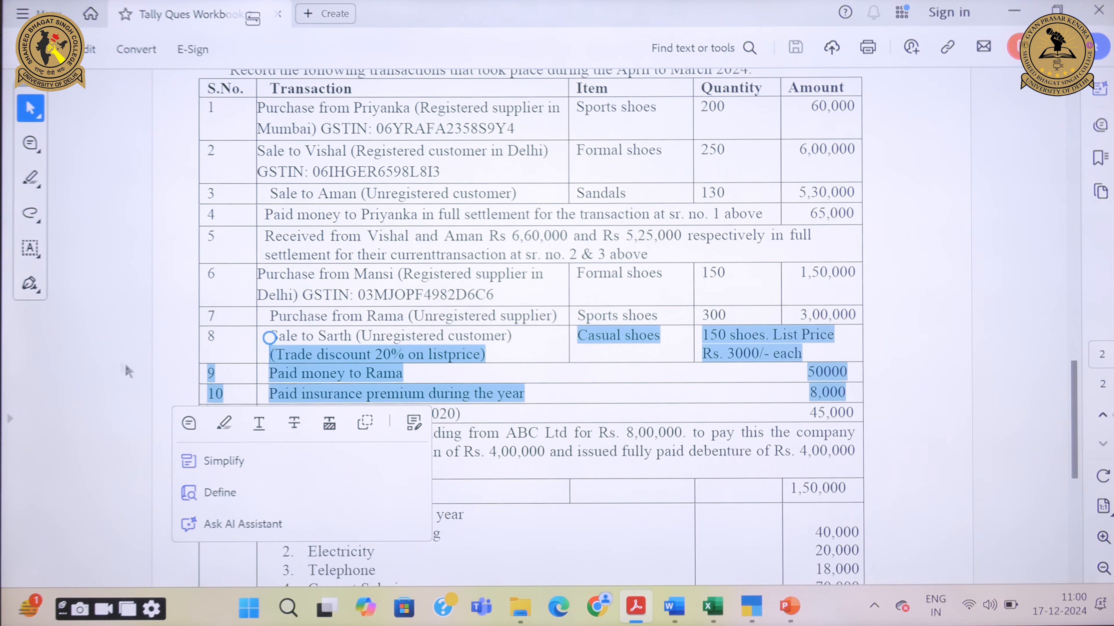
click(583, 369)
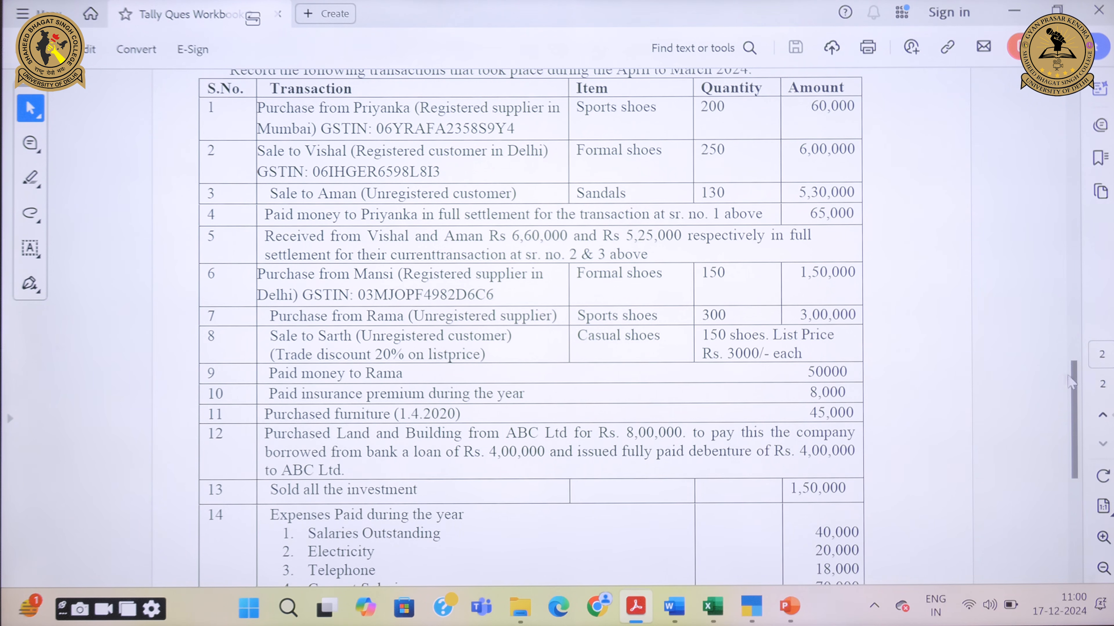
scroll(1074, 397, down, 1)
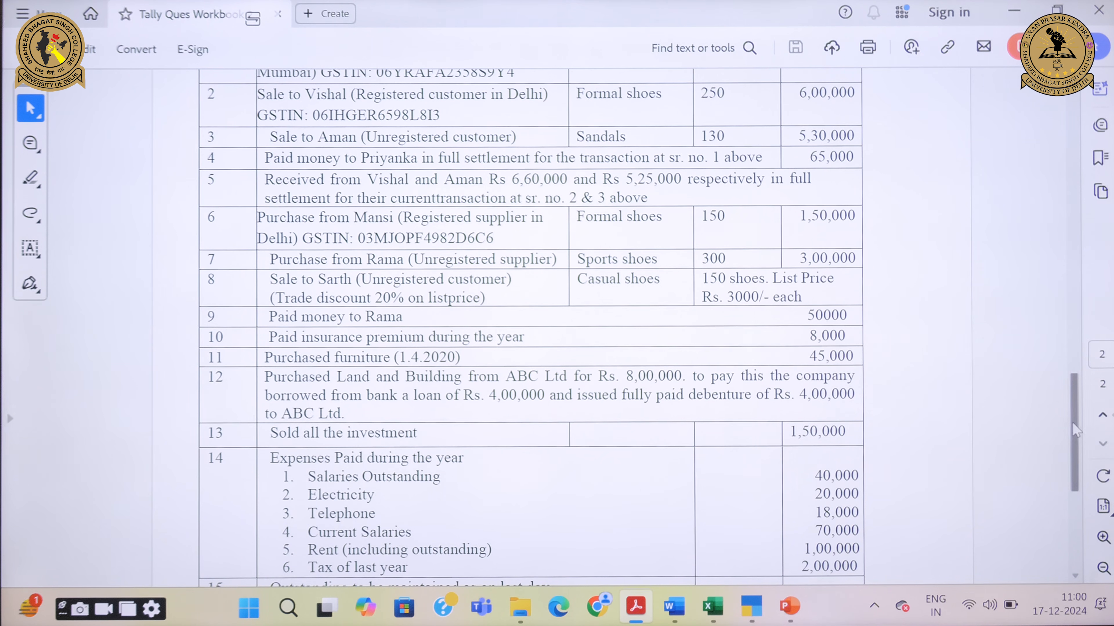
drag(1078, 431, 1054, 225)
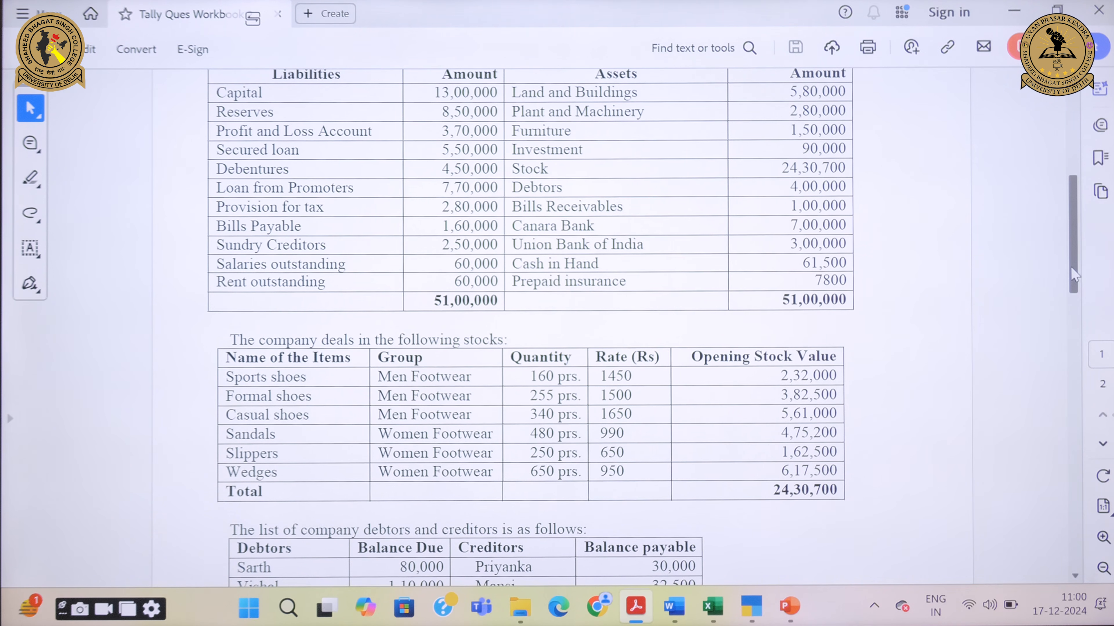
drag(1072, 274, 1071, 459)
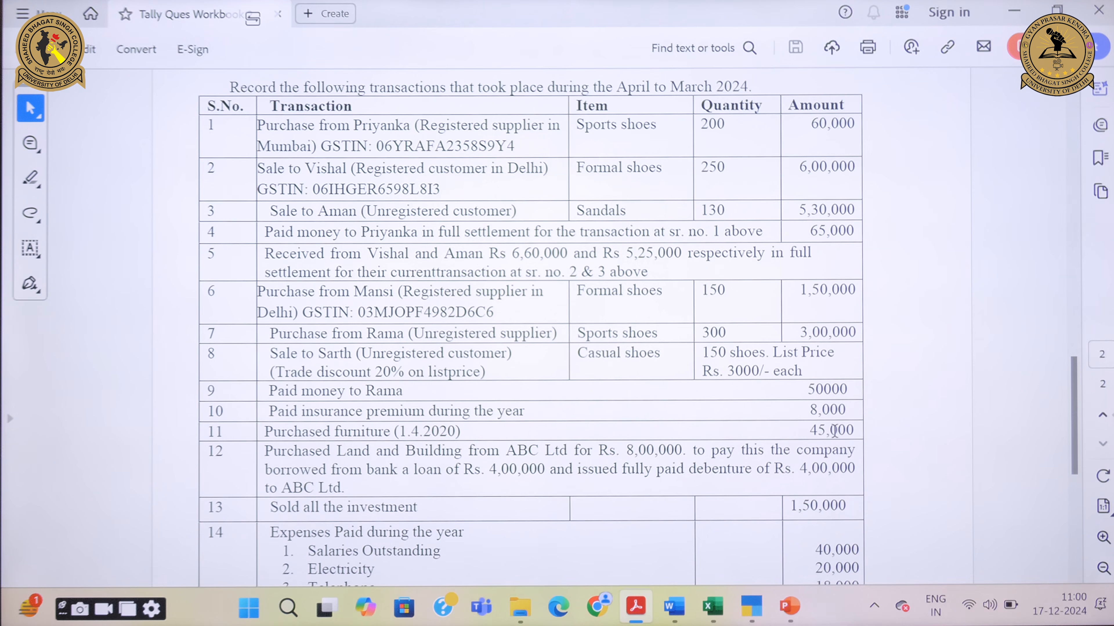
Step: Return to TallyPrime, start a payment voucher and begin creating a new ledger for its debit entry
mouse_move(750, 604)
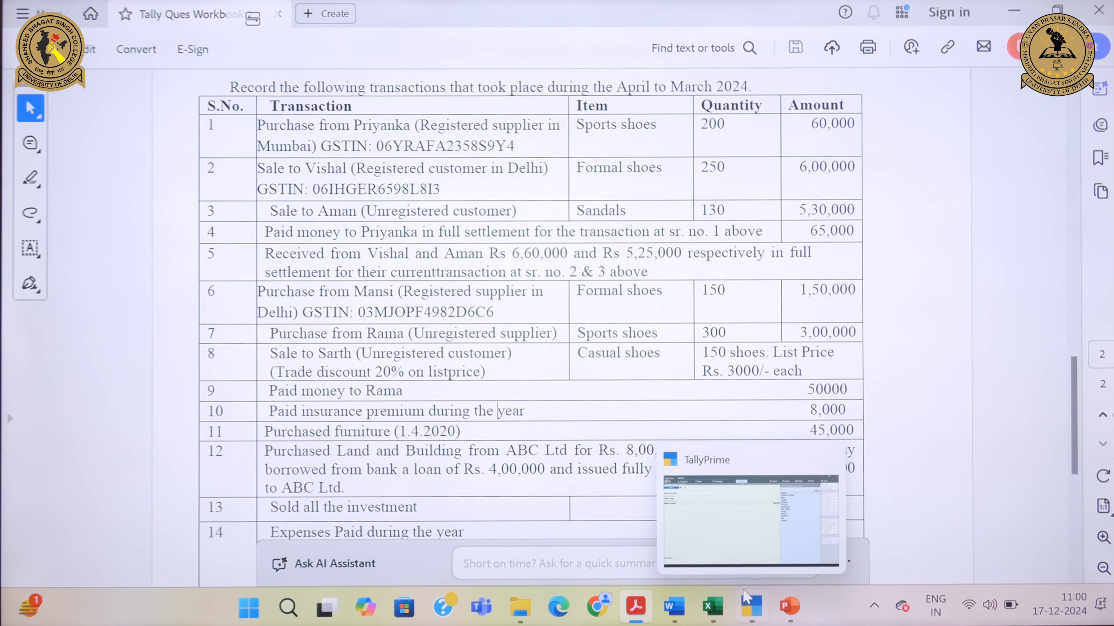
click(740, 531)
click(1052, 141)
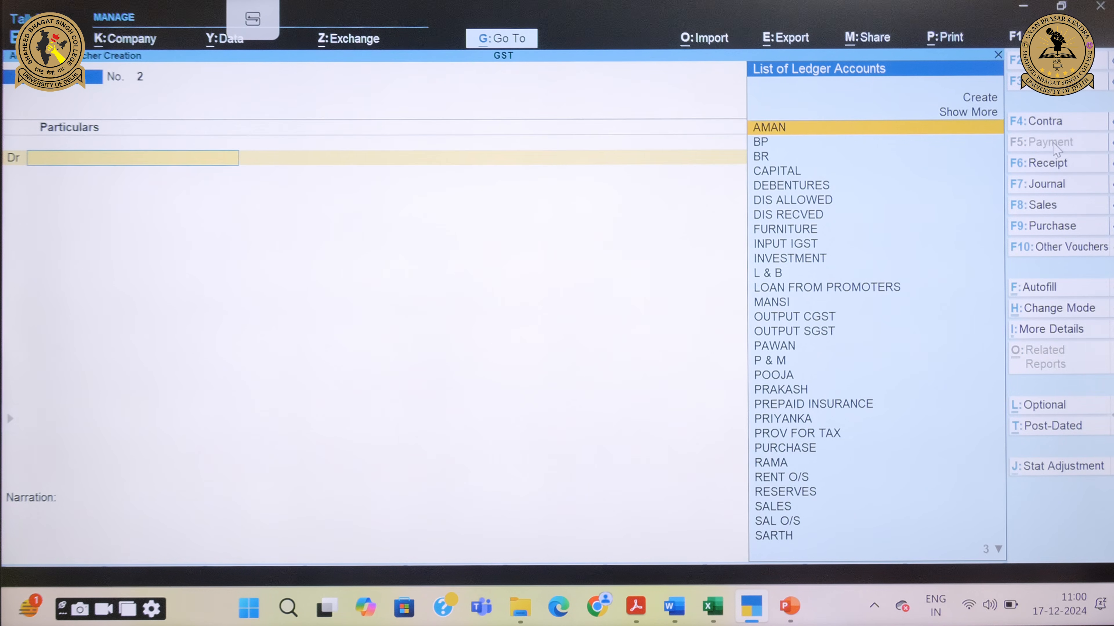
text(IN)
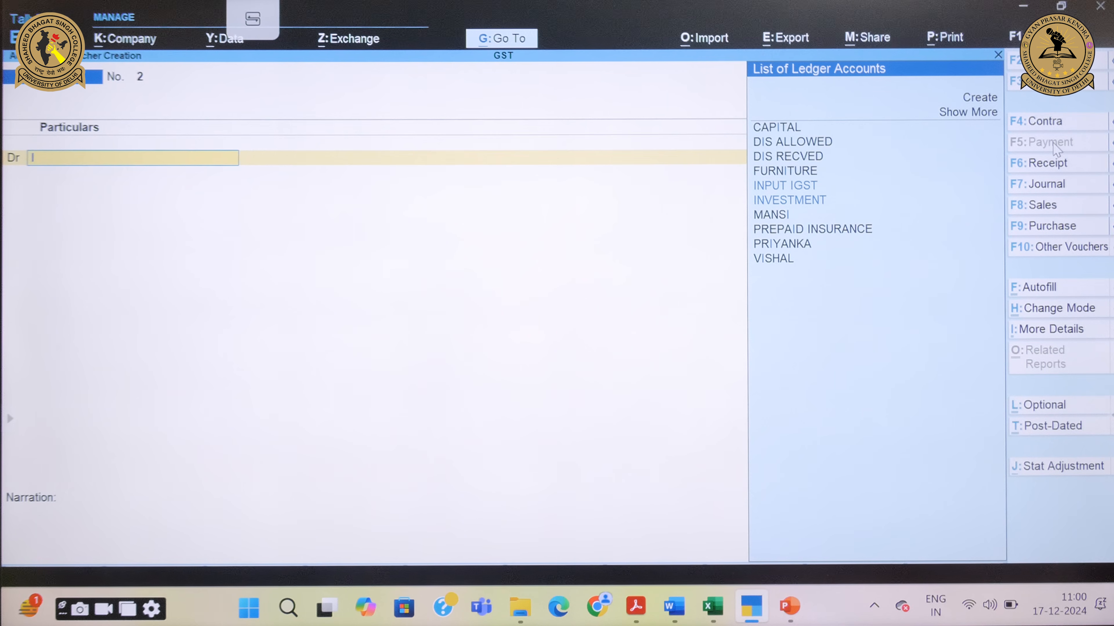
key(BackSpace)
key(BackSpace)
key(alt+c)
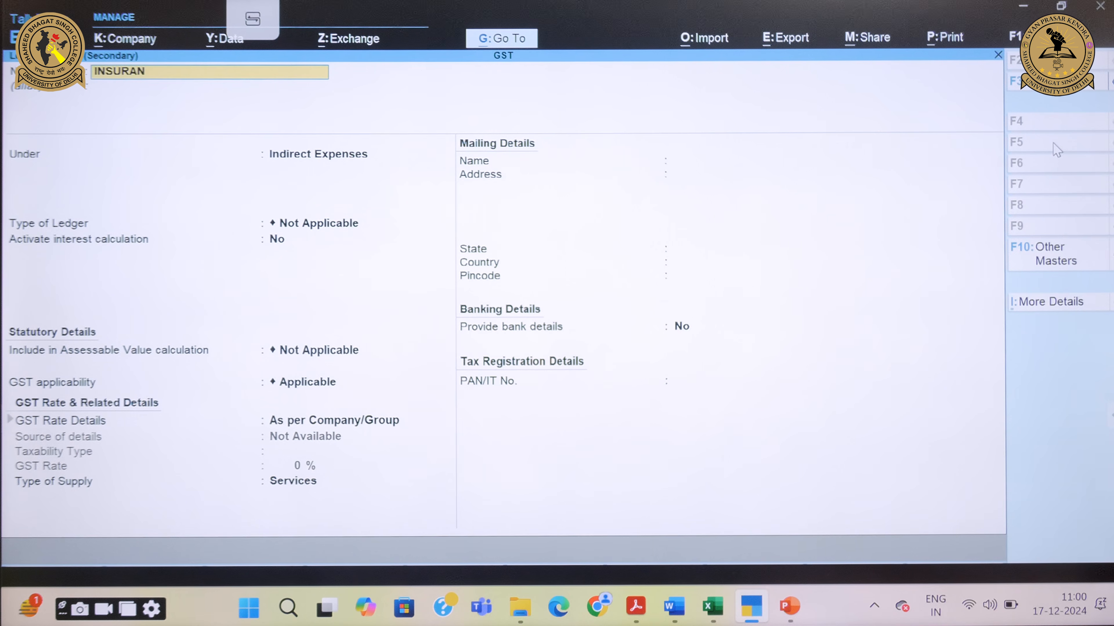
Step: Create the ledger INSURANCE PRE under Indirect Expenses with Services as type of supply, and debit it with 8,000
text(INSURANCE PRE)
key(Return)
key(Return)
key(Return)
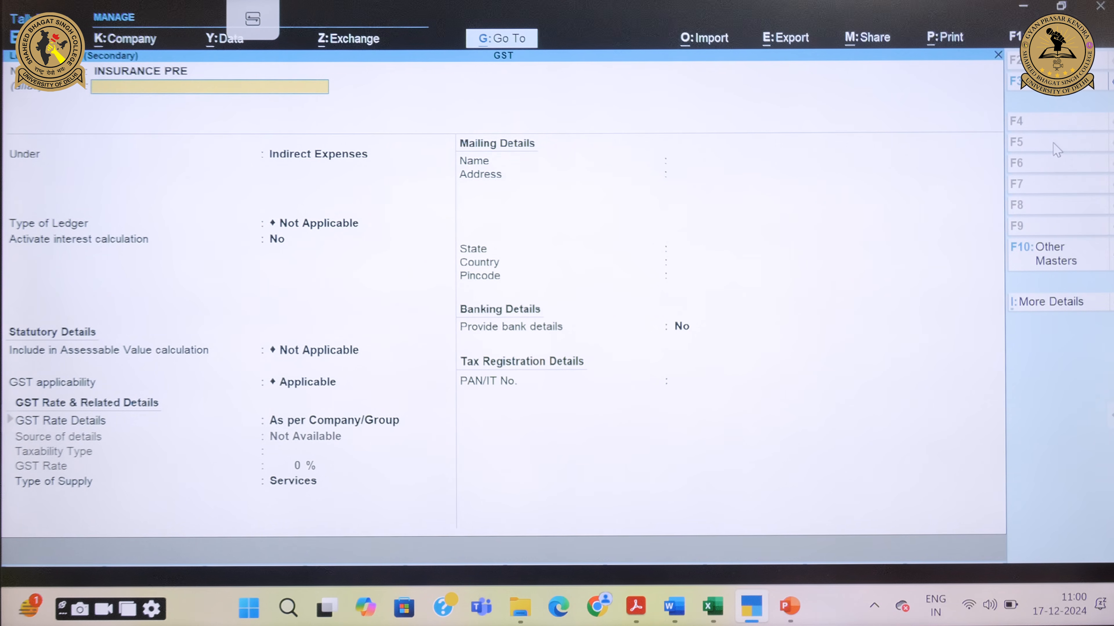
key(Return)
key(Return)
key(Return)
key(Return)
key(Return)
key(Return)
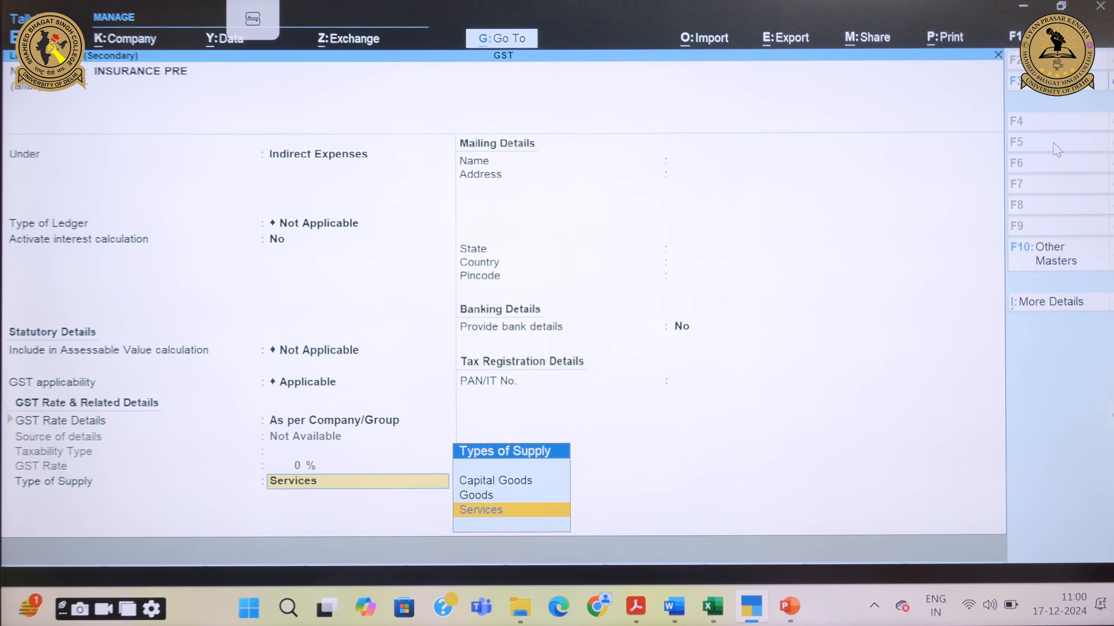
key(Return)
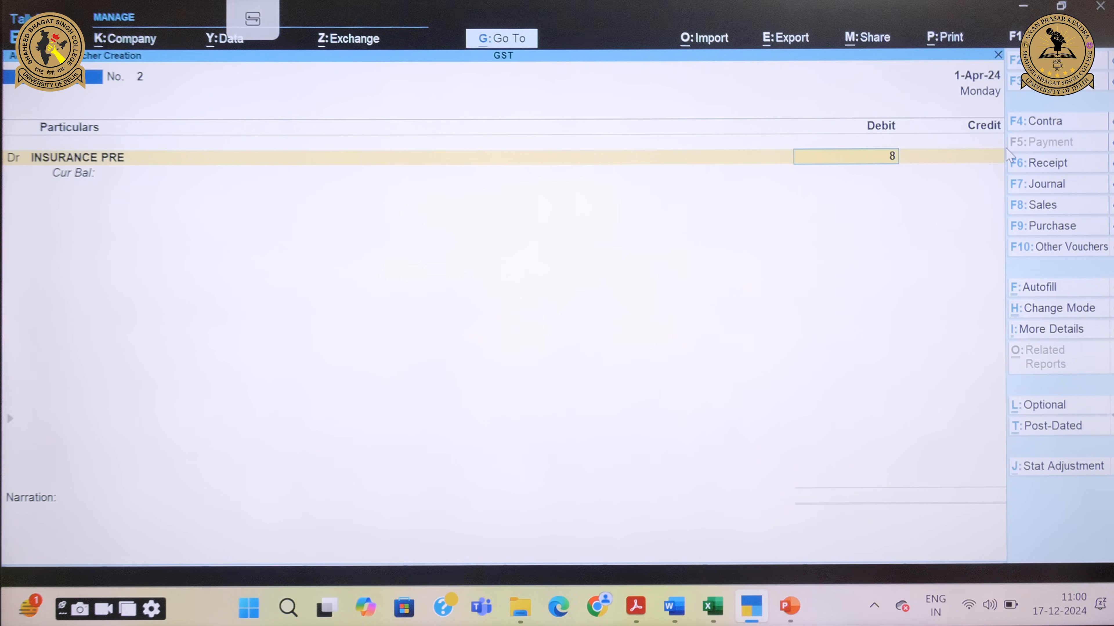
text(8000)
key(Return)
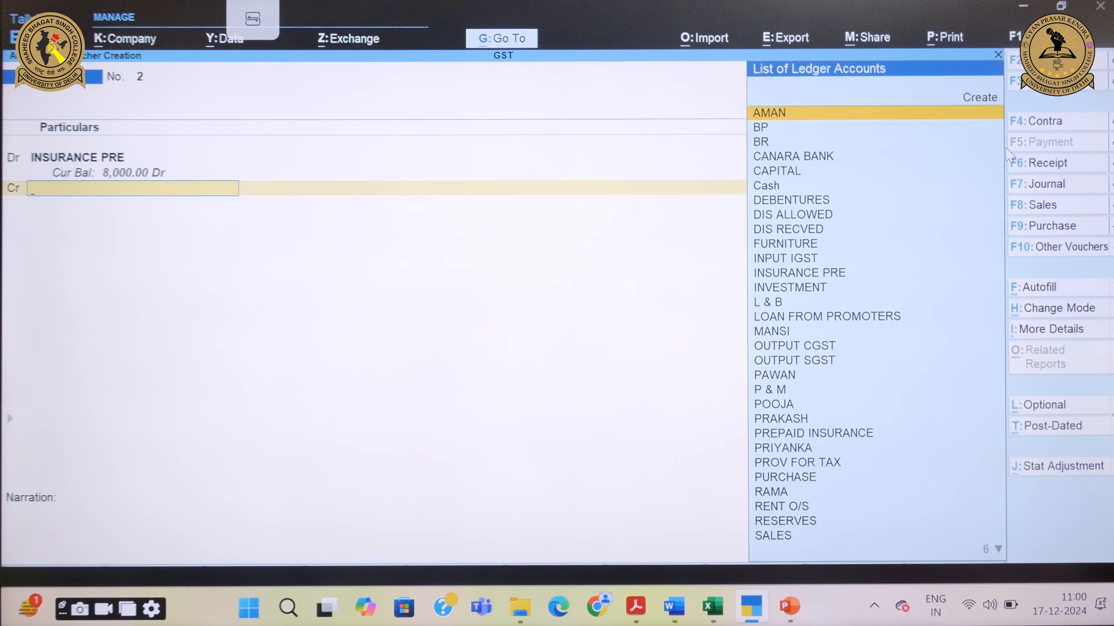
Step: Credit UBI with 8,000, keep Cheque as the bank allocation's transaction type, and save the payment voucher
text(UB)
key(Return)
key(Return)
key(Return)
key(Return)
key(Return)
key(Return)
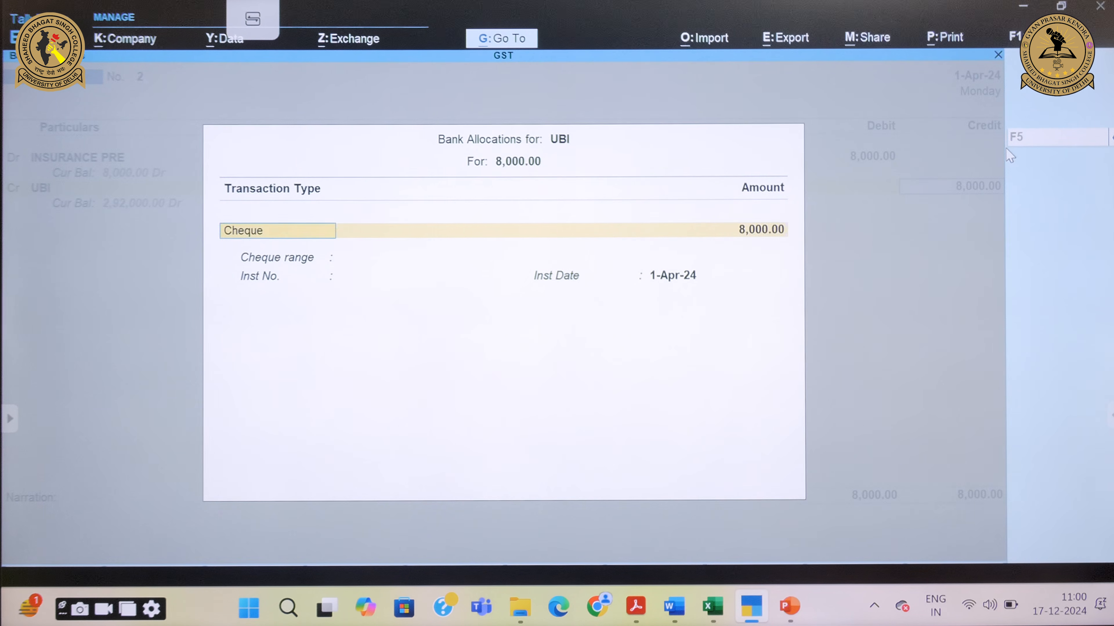
key(Return)
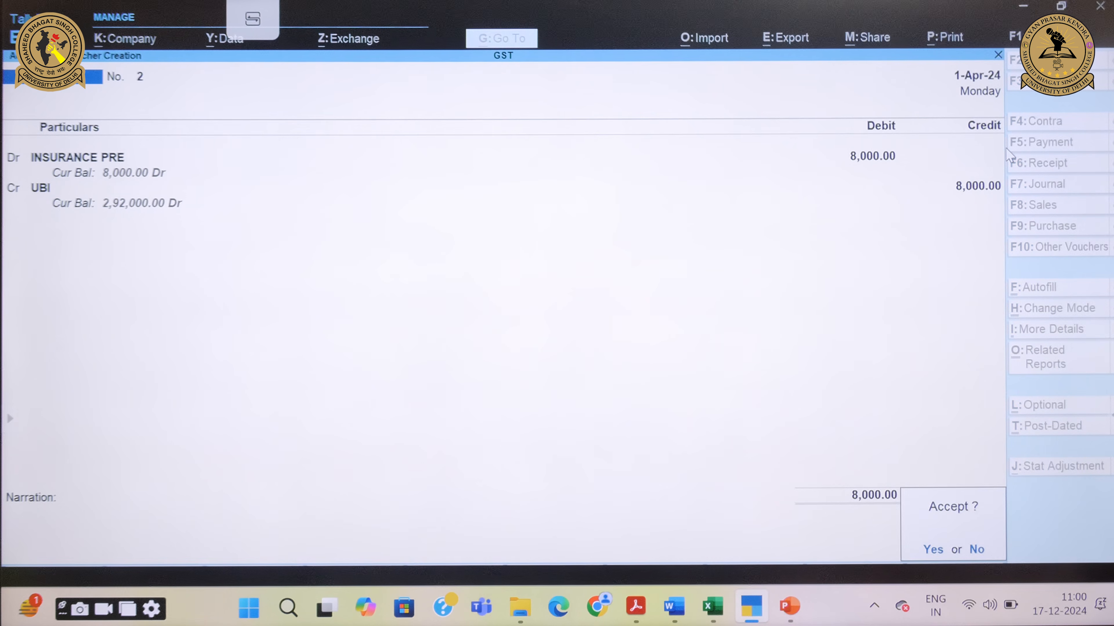
key(Return)
Step: Switch to the VOUCHER ENTRIES document in Word and review the payment and journal entries for transaction 10
mouse_move(674, 606)
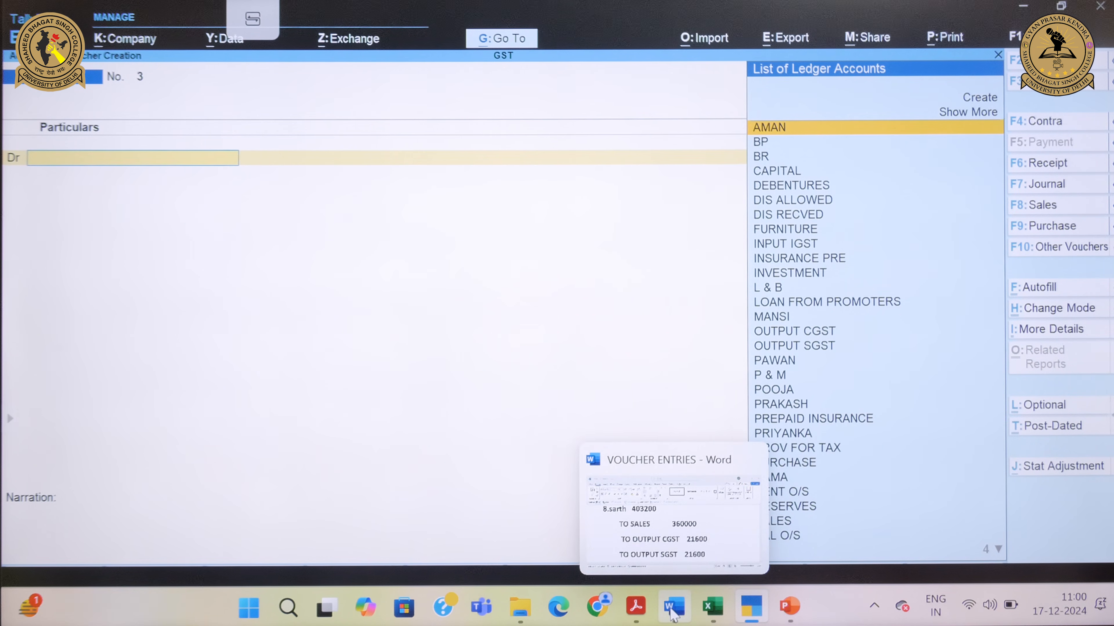
click(669, 508)
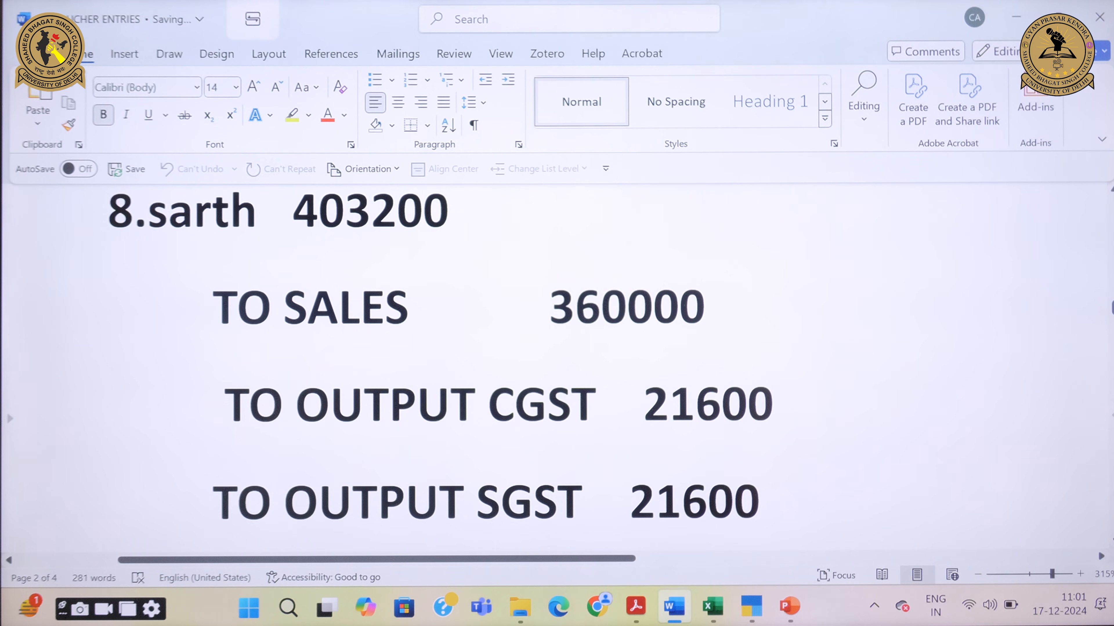
mouse_move(1111, 307)
mouse_down()
mouse_move(1111, 333)
mouse_move(1111, 319)
mouse_up()
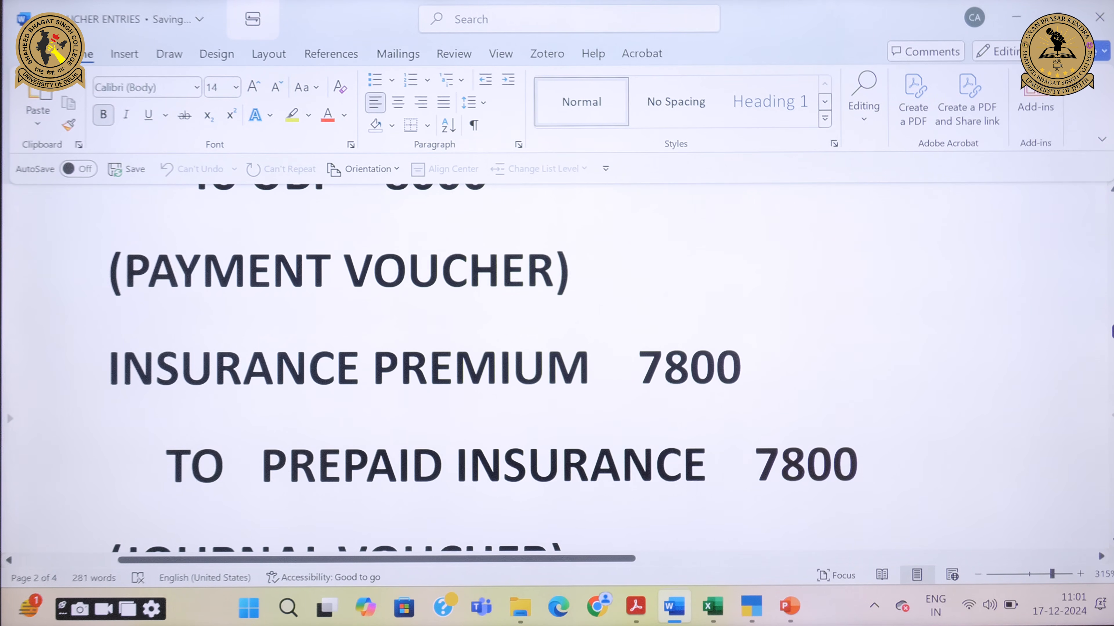
scroll(556, 369, down, 1)
scroll(557, 369, down, 8)
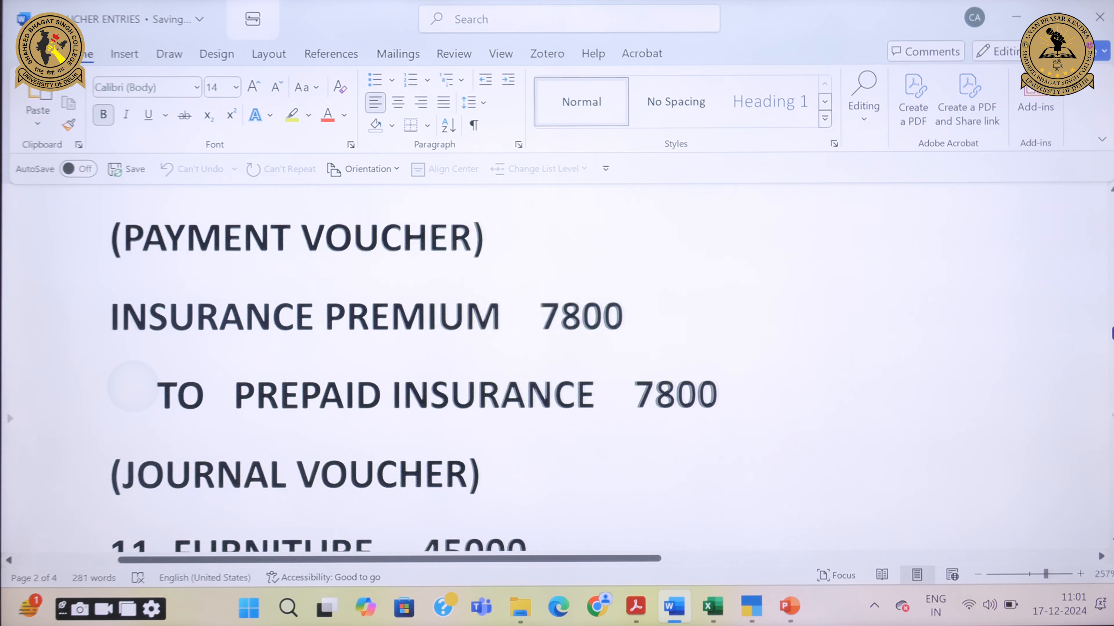
scroll(557, 369, down, 3)
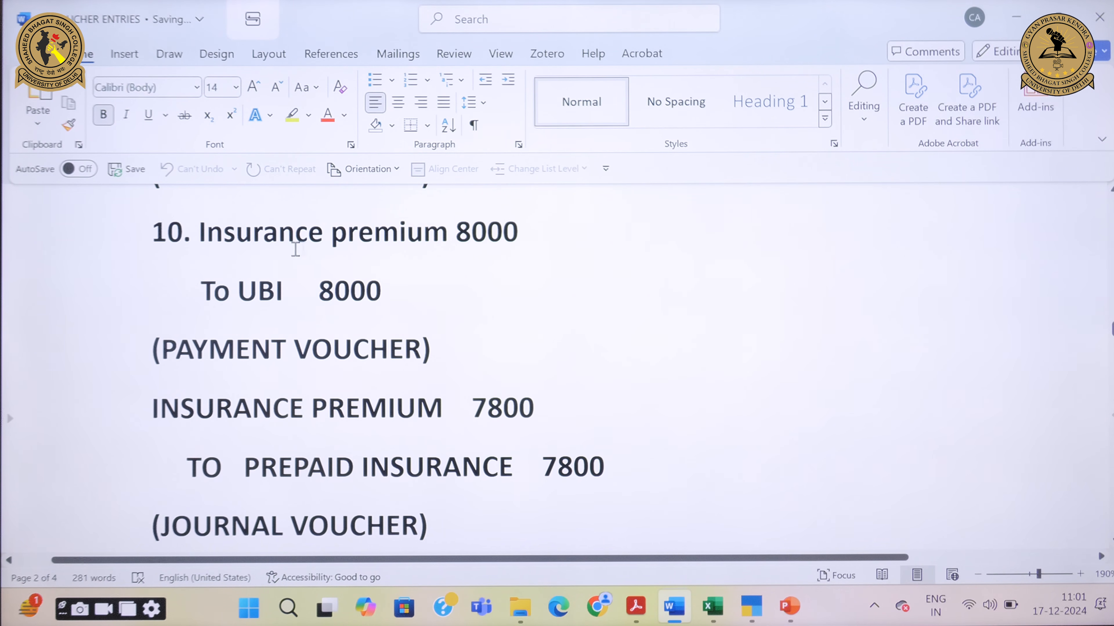
click(381, 348)
drag(368, 408, 440, 457)
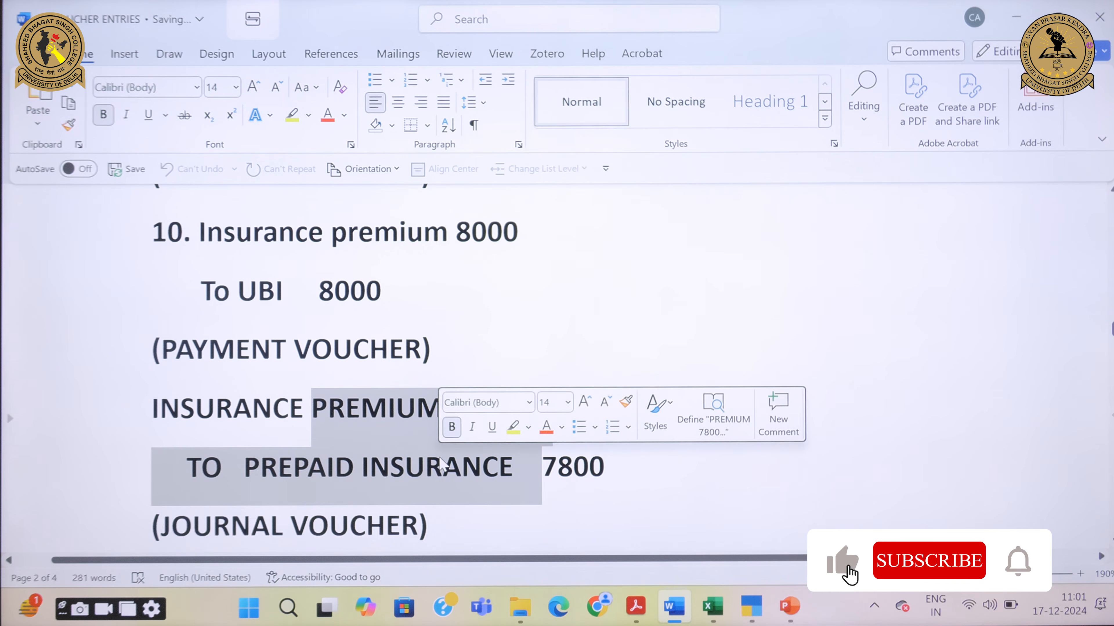
click(441, 459)
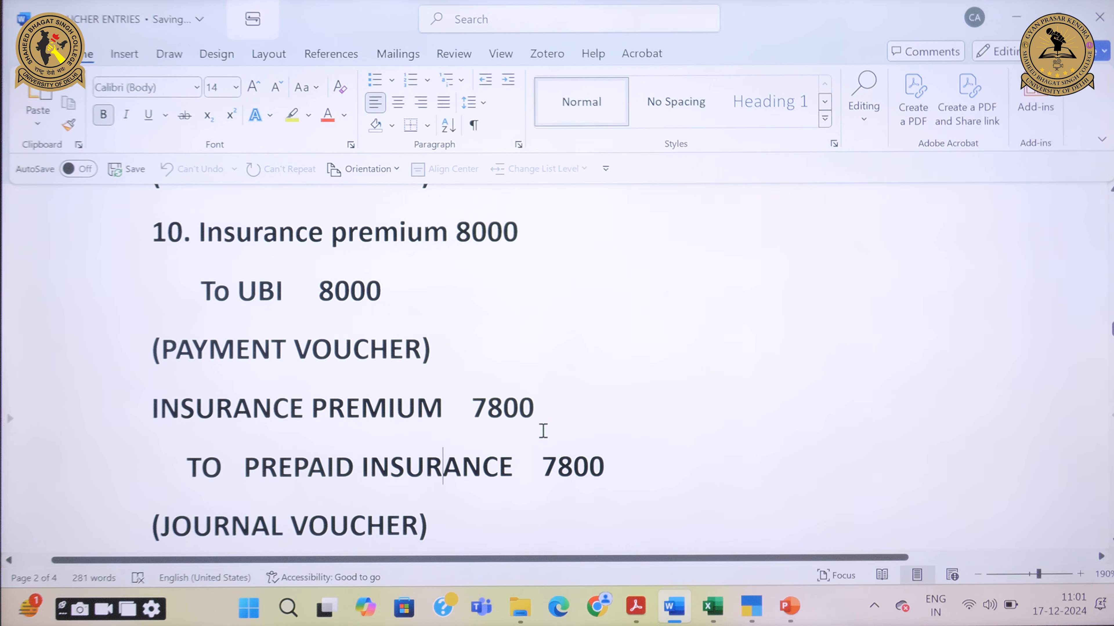
Step: Return to TallyPrime, start a journal voucher and debit INSURANCE PRE with 7,800, checking the amount against the Word document
mouse_move(751, 608)
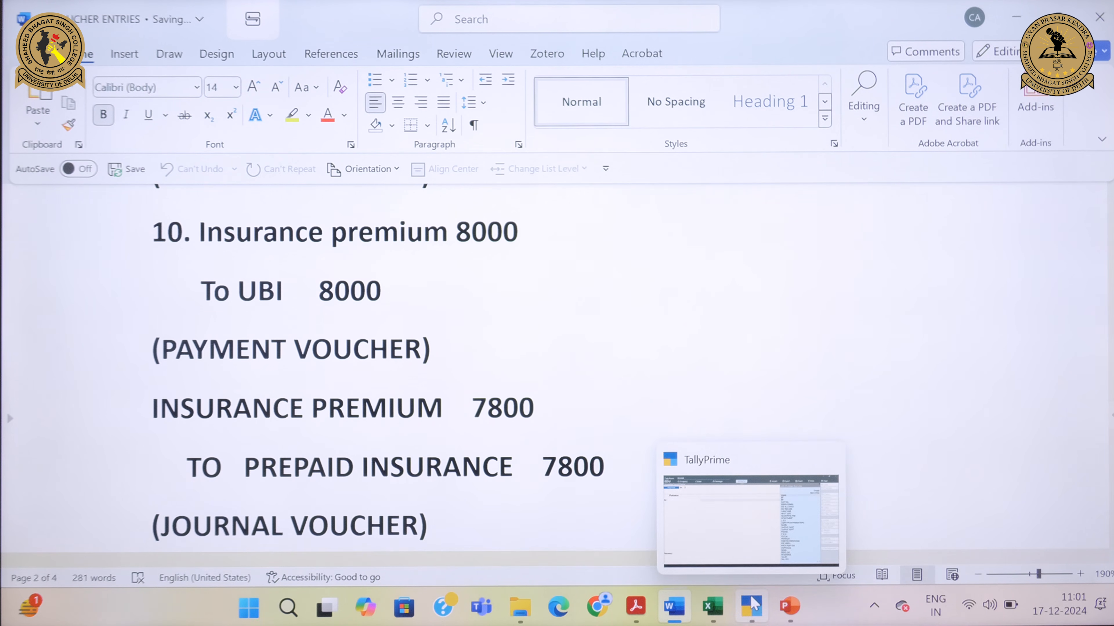
click(749, 522)
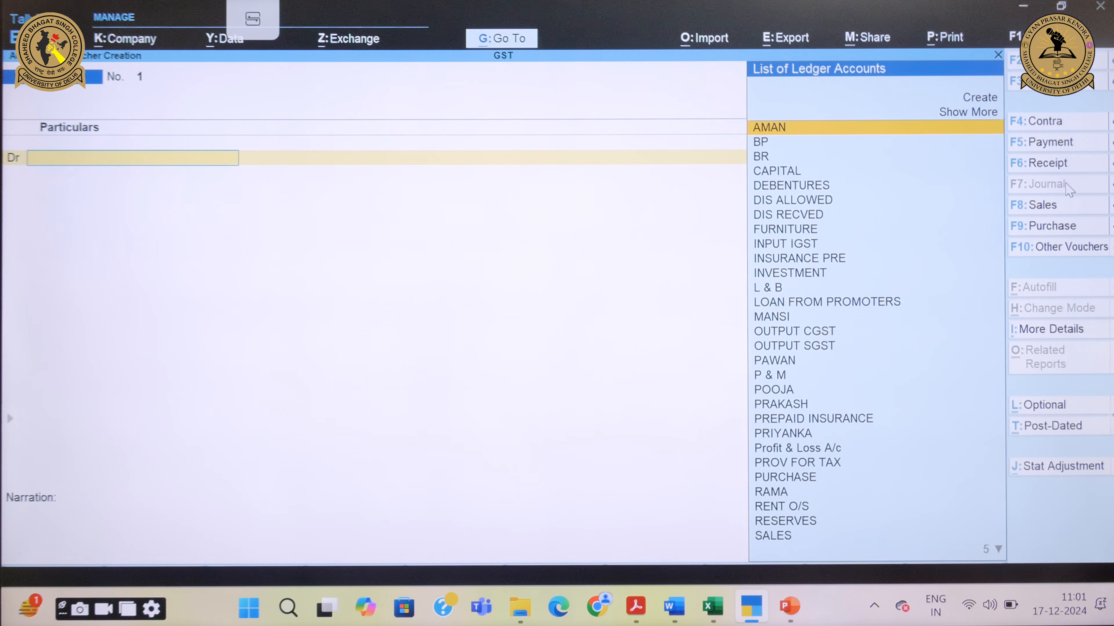
text(in)
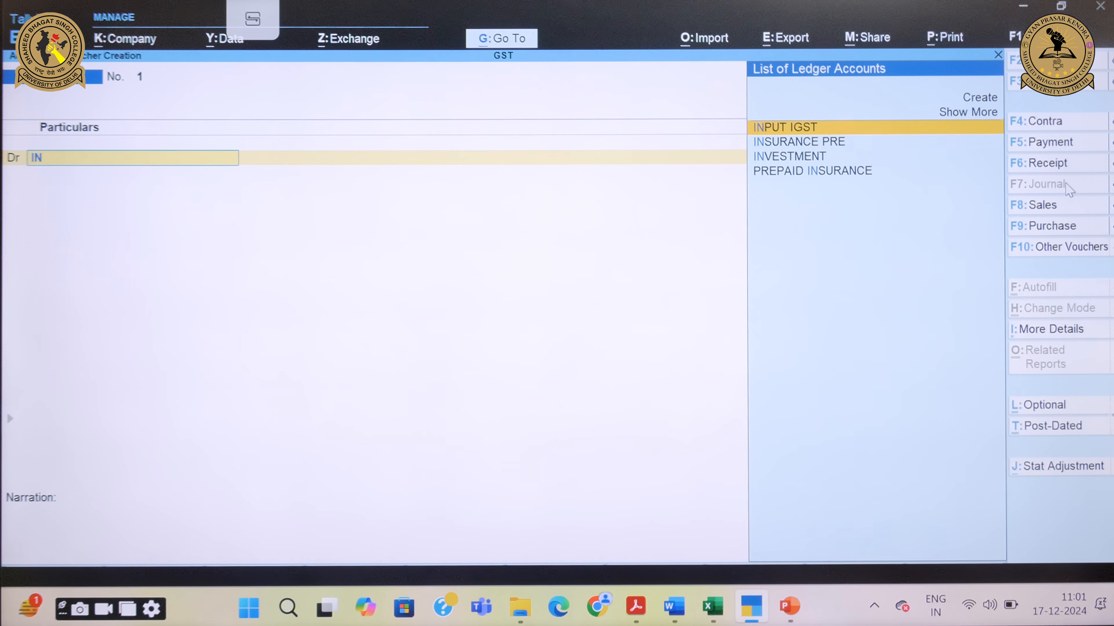
key(Down)
key(Return)
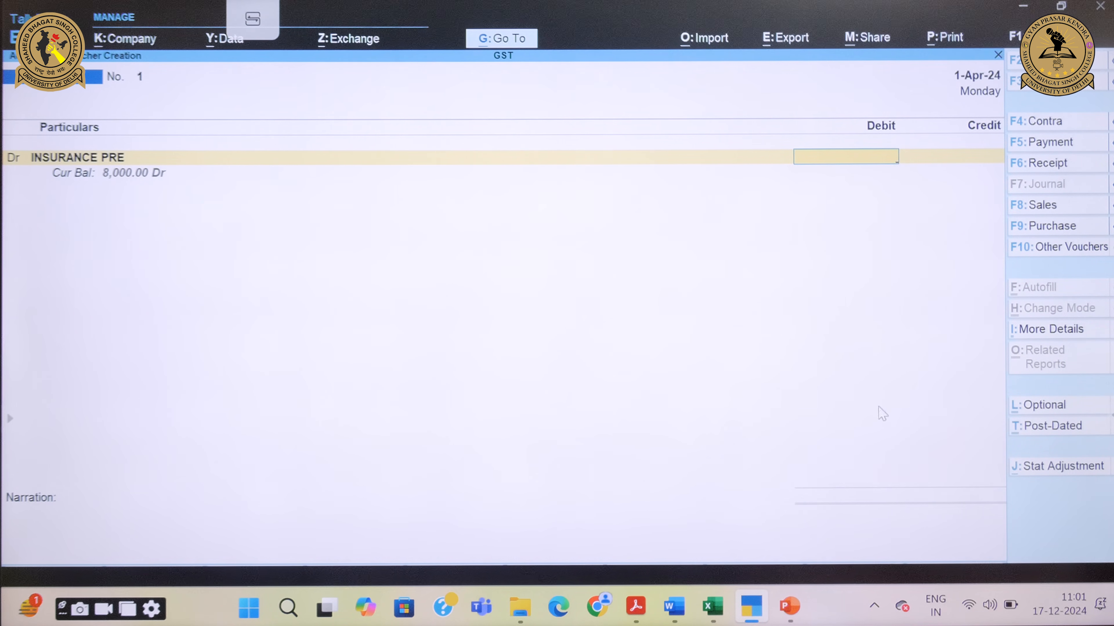
mouse_move(674, 608)
mouse_move(682, 554)
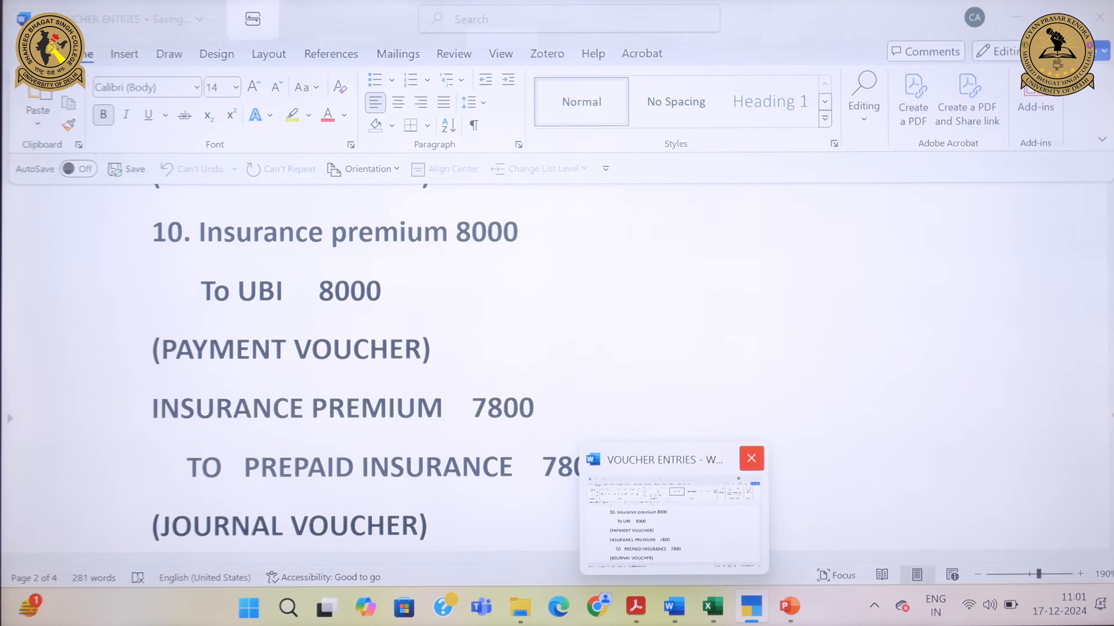
text(78)
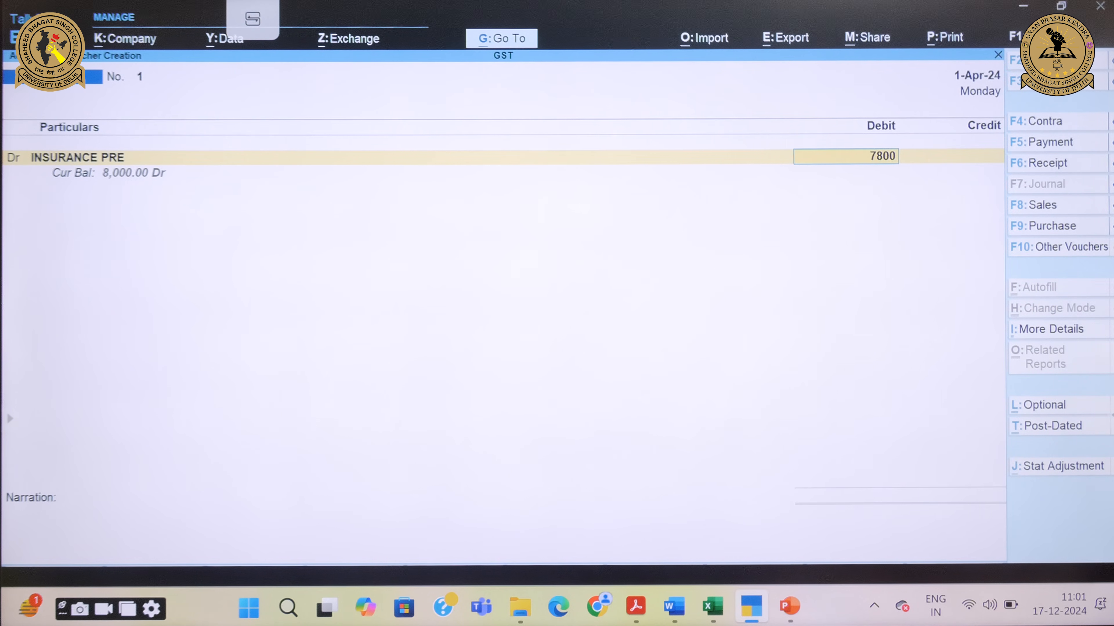
text(00)
key(Return)
key(Return)
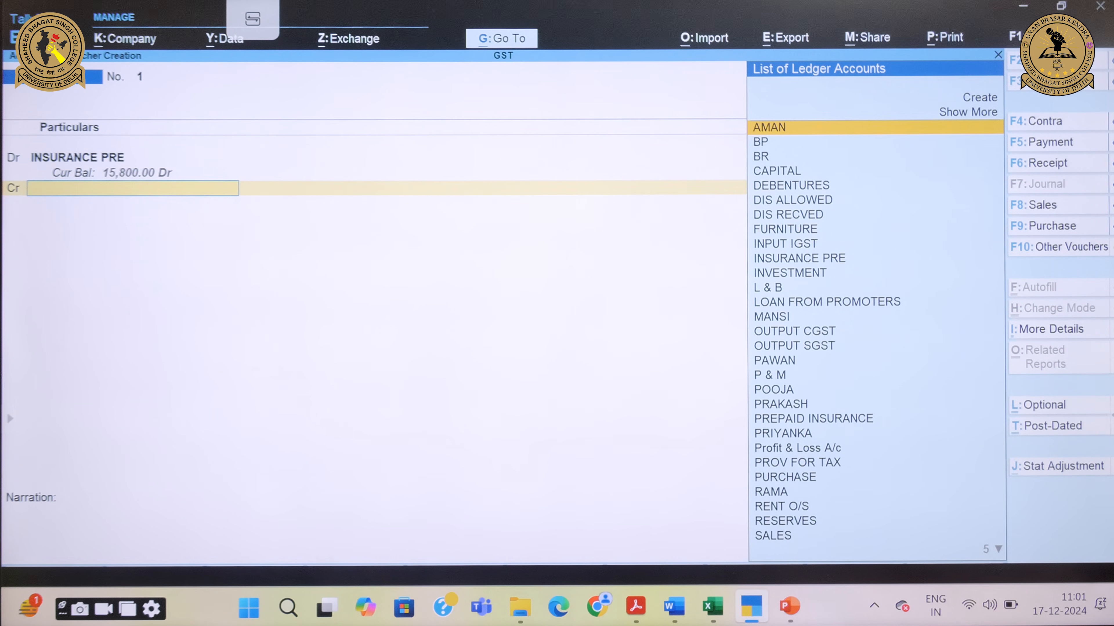
Step: Credit PREPAID INSURANCE with 7,800 and save the journal voucher
text(PR)
key(Down)
key(Down)
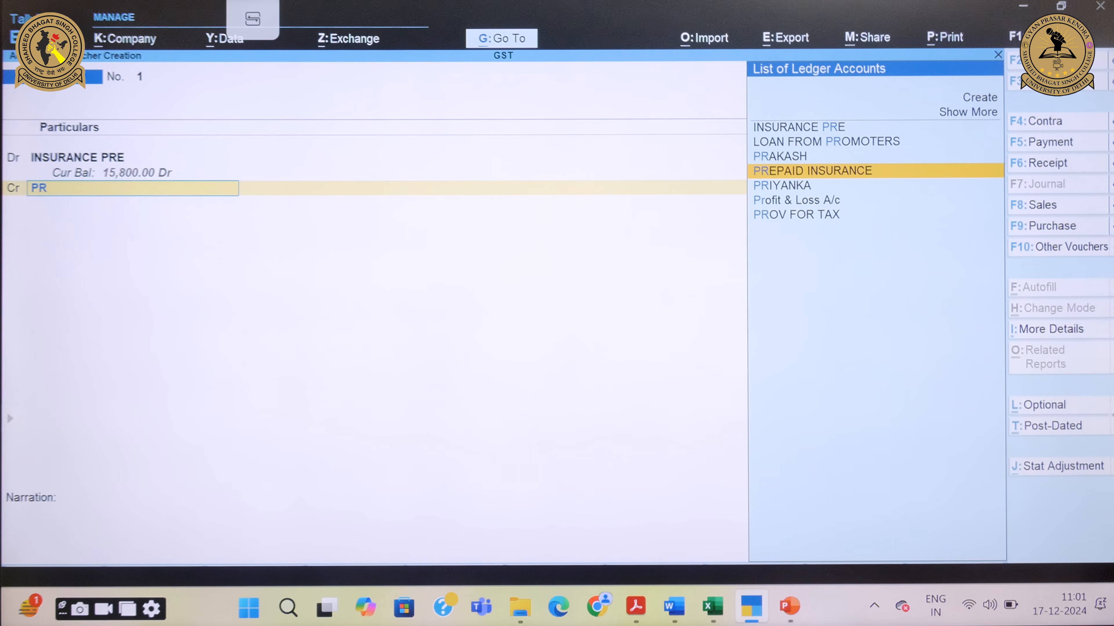
key(Return)
key(Return)
key(Return)
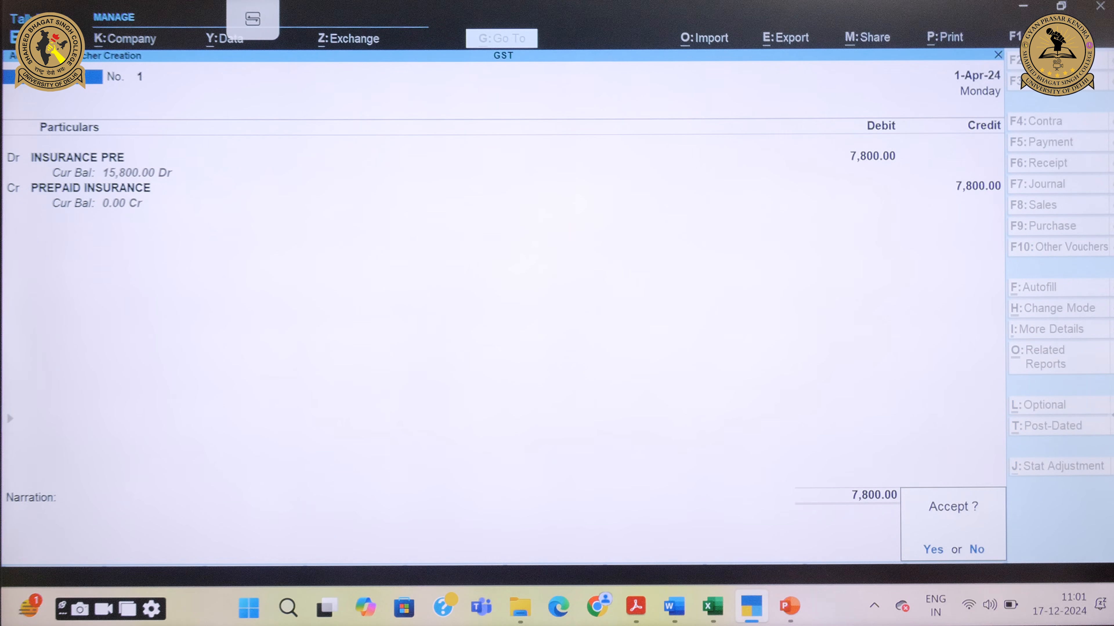
key(y)
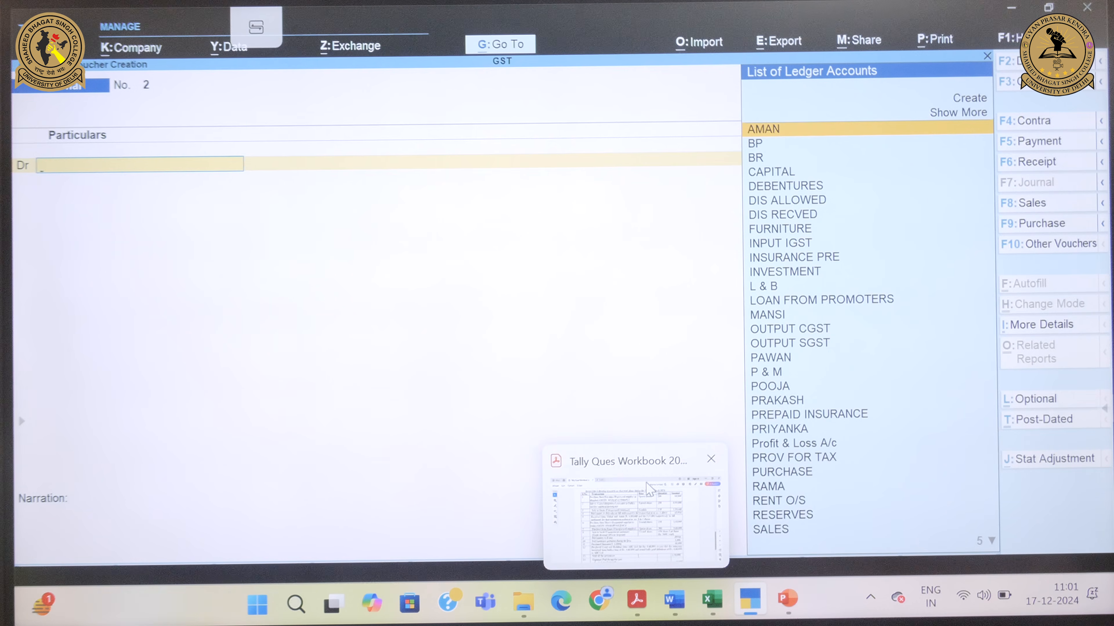
Step: Switch to the PDF workbook and review the transactions from number 11 onward, including the land and building purchase
click(643, 478)
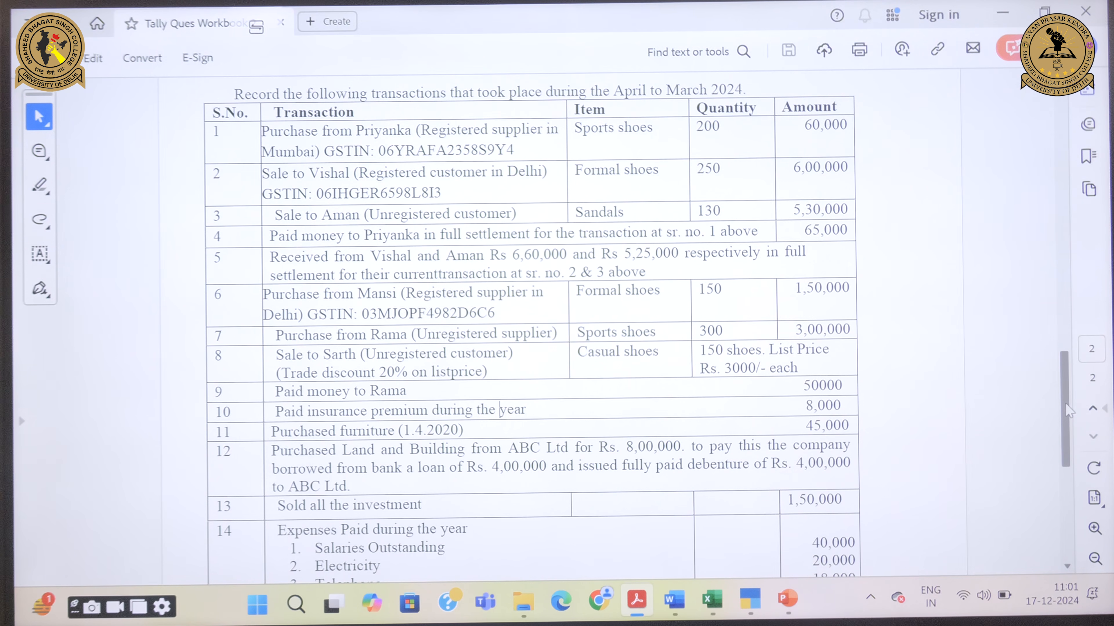
drag(1070, 411, 1069, 457)
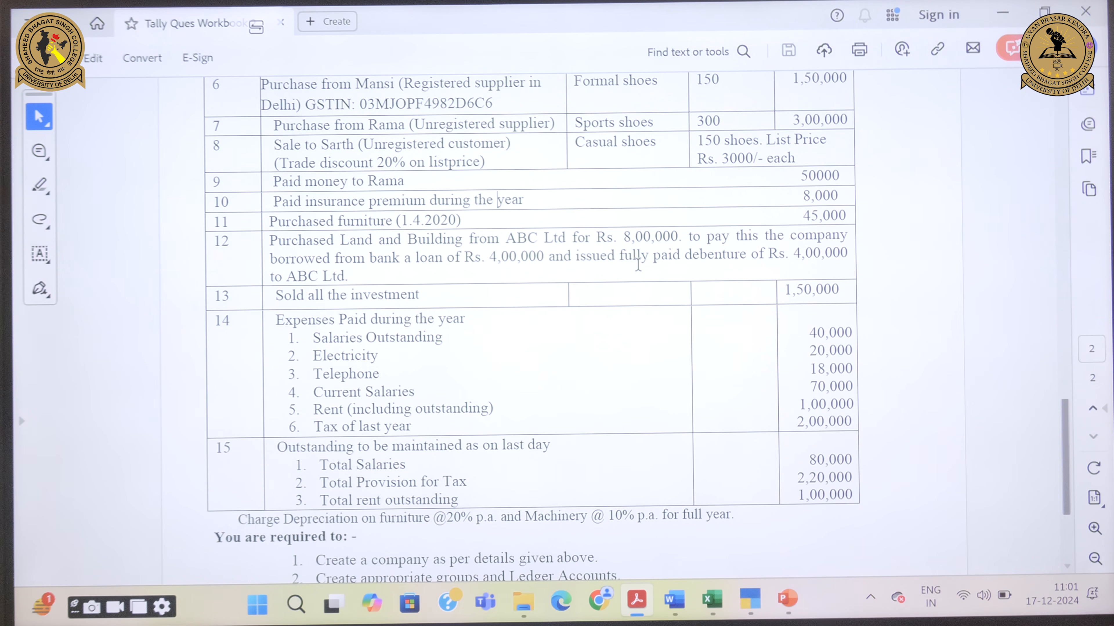
scroll(638, 265, up, 2)
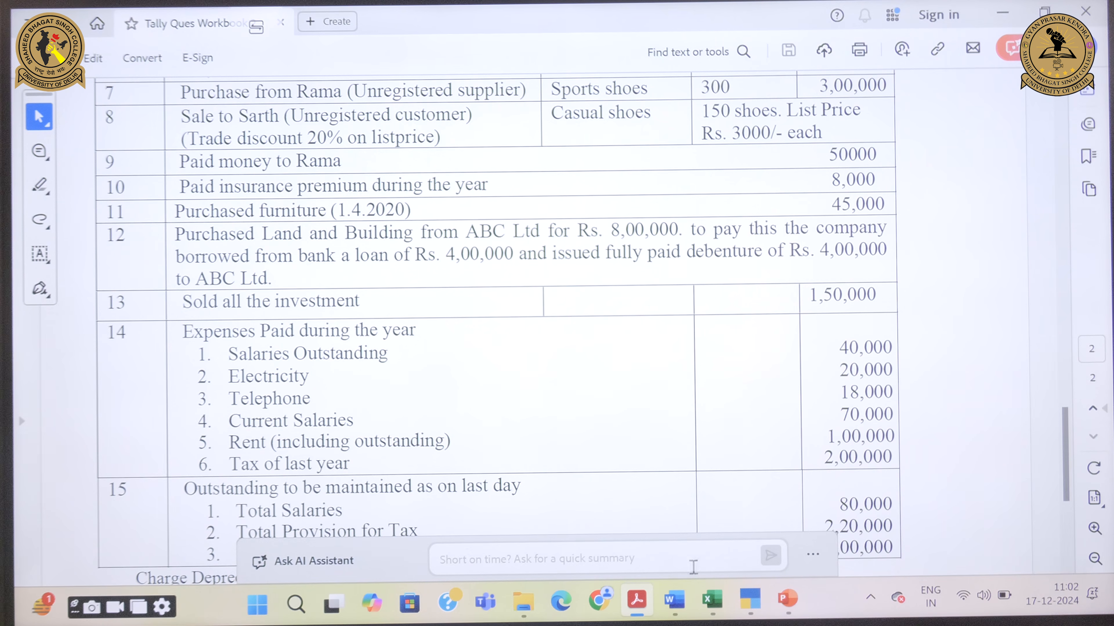
Step: Switch to the VOUCHER ENTRIES document in Word and examine transaction 12's journal entry for land and building bought from ABC Ltd
click(664, 521)
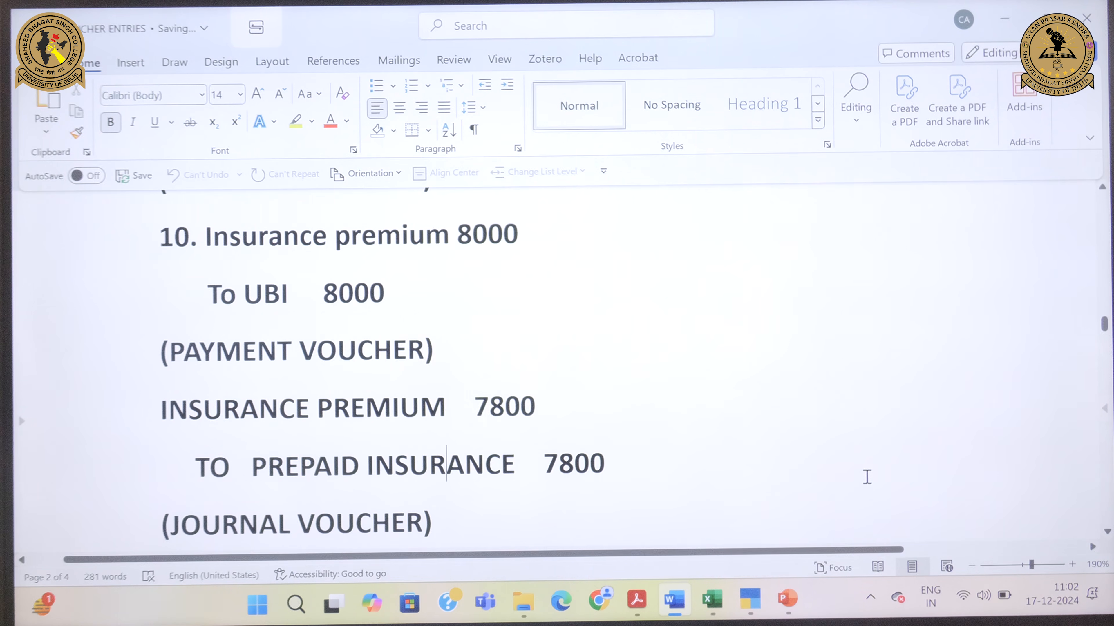
scroll(865, 475, down, 5)
scroll(557, 364, down, 10)
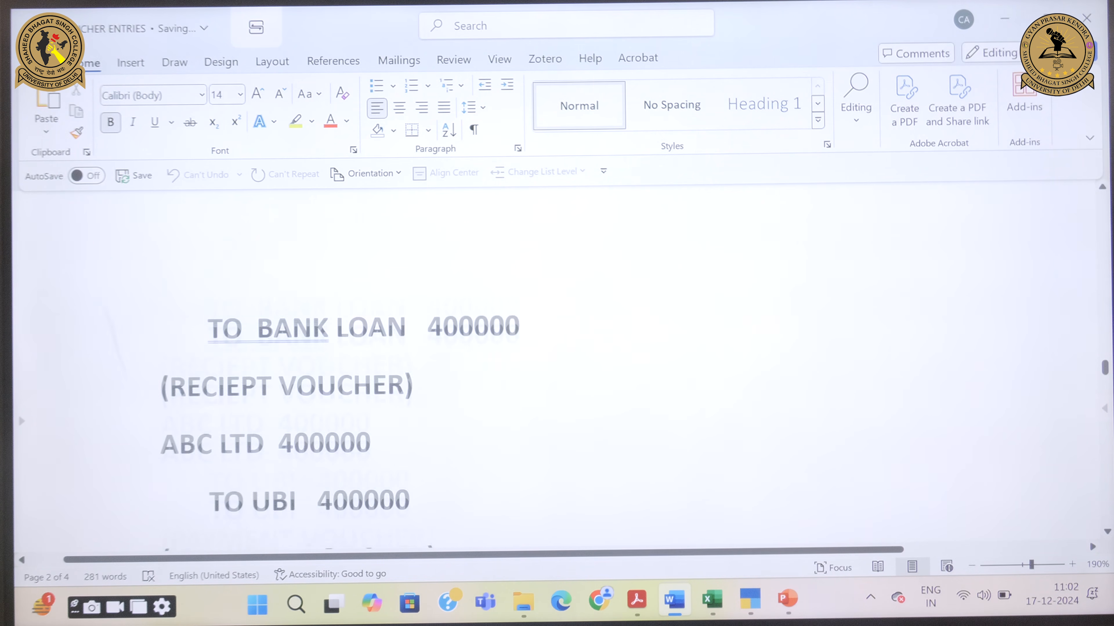
scroll(557, 364, up, 10)
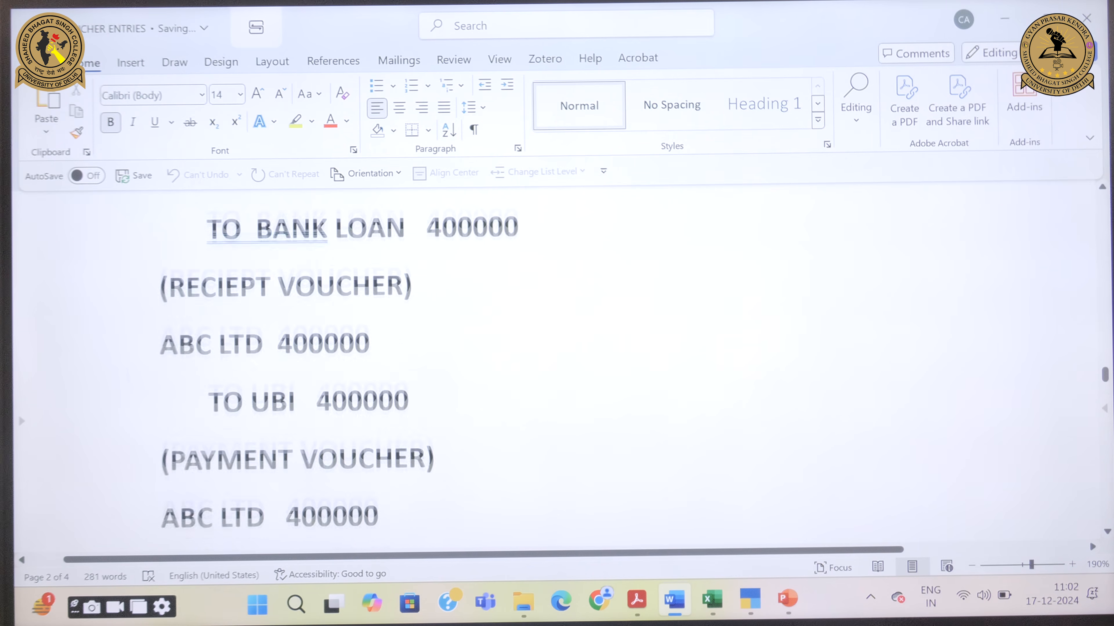
scroll(557, 364, up, 8)
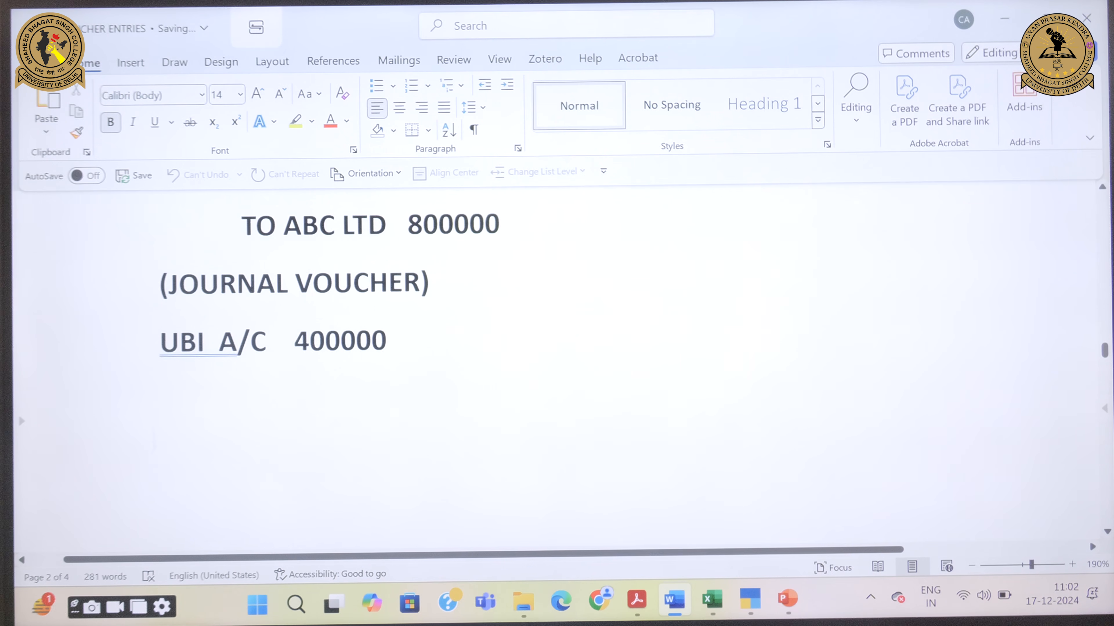
scroll(557, 364, up, 4)
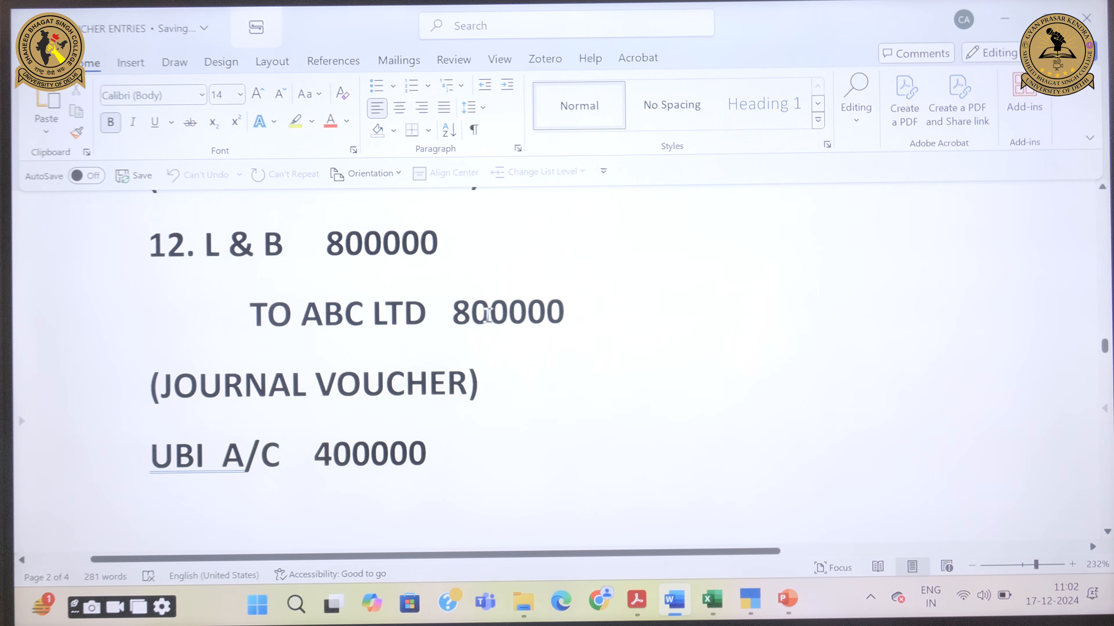
click(398, 394)
scroll(399, 394, down, 1)
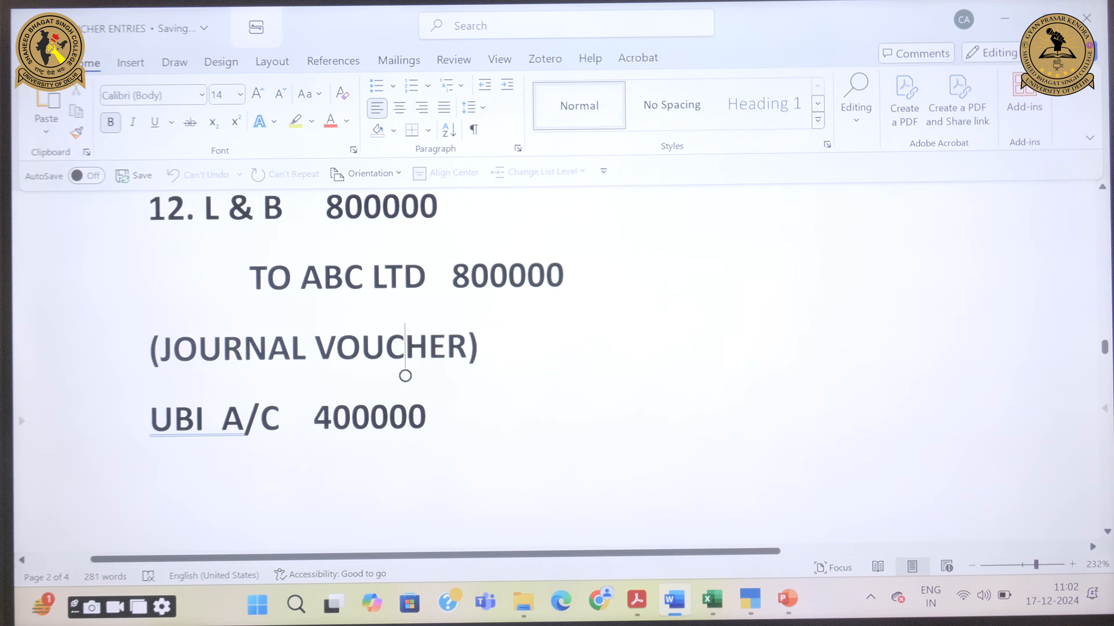
Step: Review transaction 12's remaining entries for the bank loan receipt, the payment to ABC Ltd and the debenture issue
ctrl+scroll(405, 376, down, 2)
scroll(383, 368, down, 2)
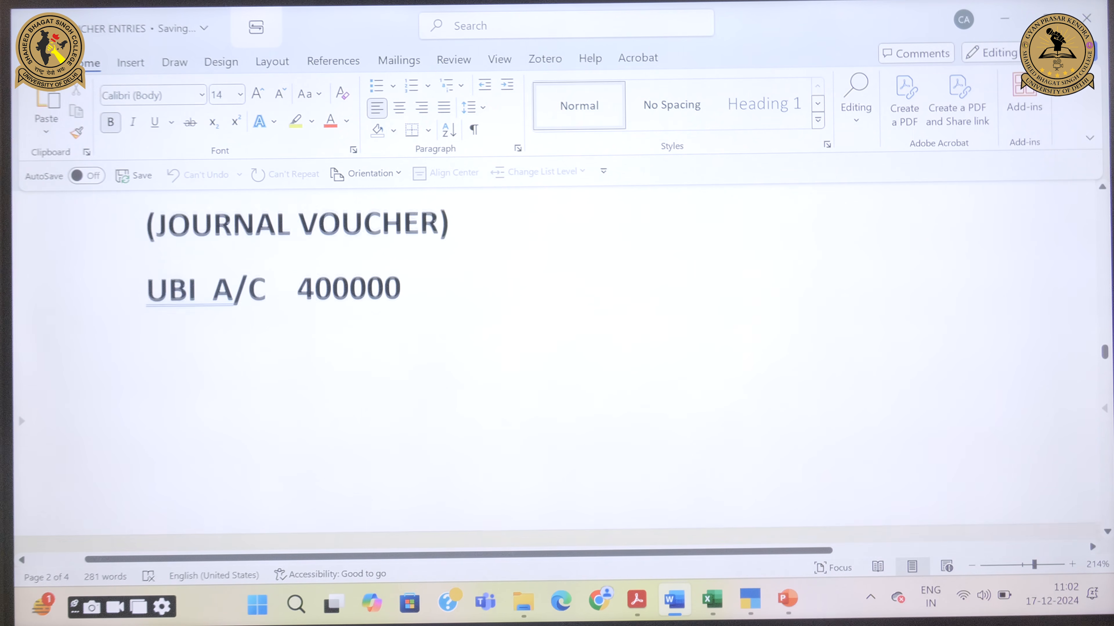
scroll(556, 364, down, 2)
ctrl+scroll(557, 363, down, 3)
scroll(557, 364, down, 3)
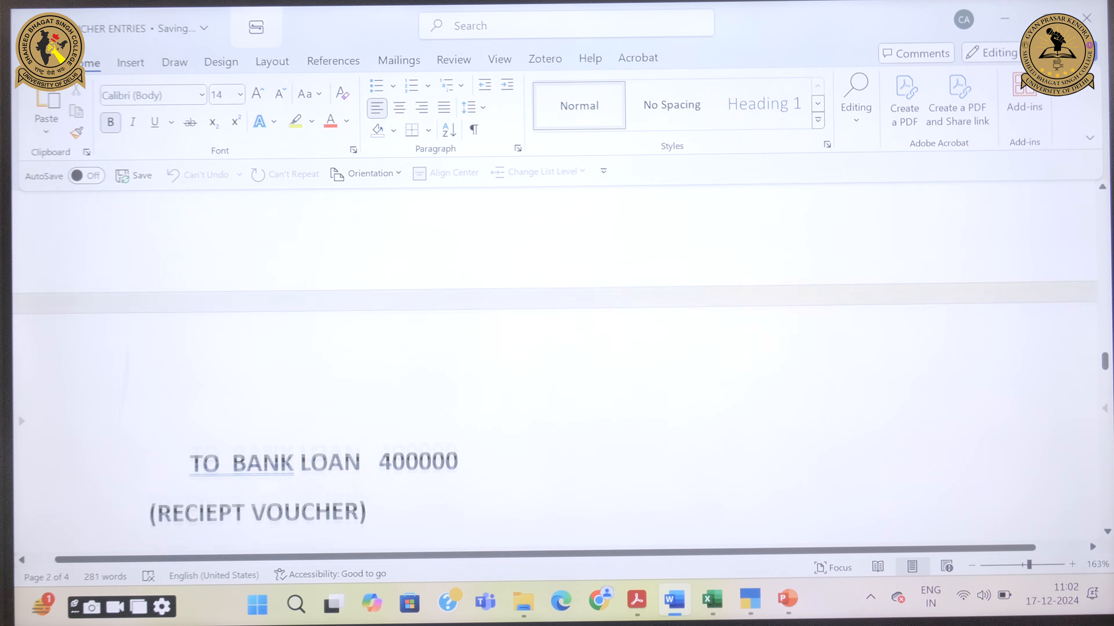
scroll(557, 364, down, 1)
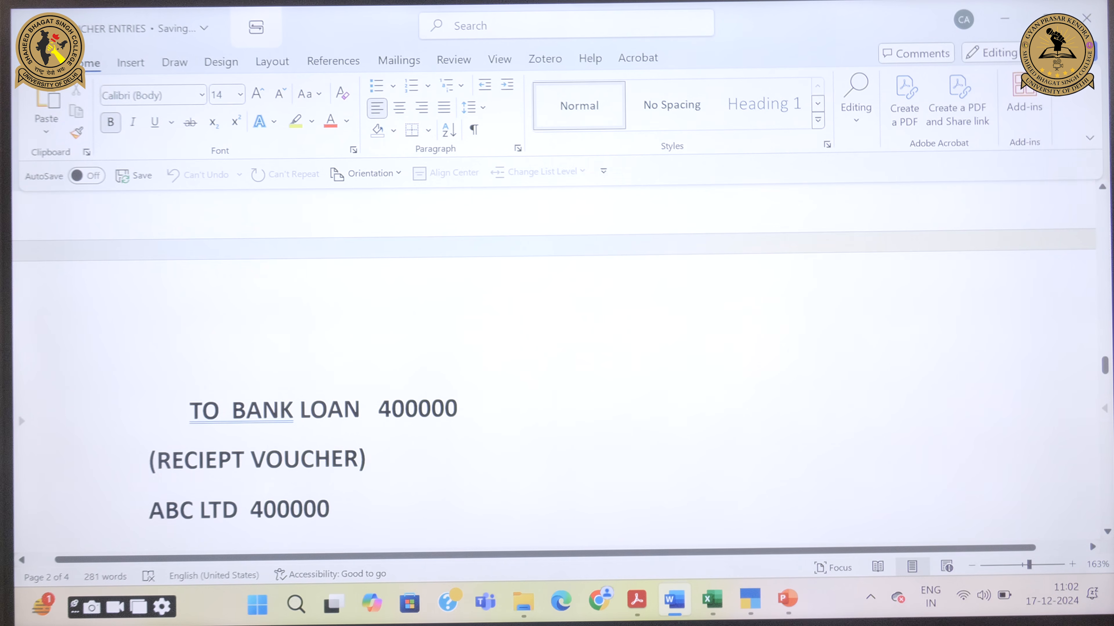
scroll(557, 364, down, 4)
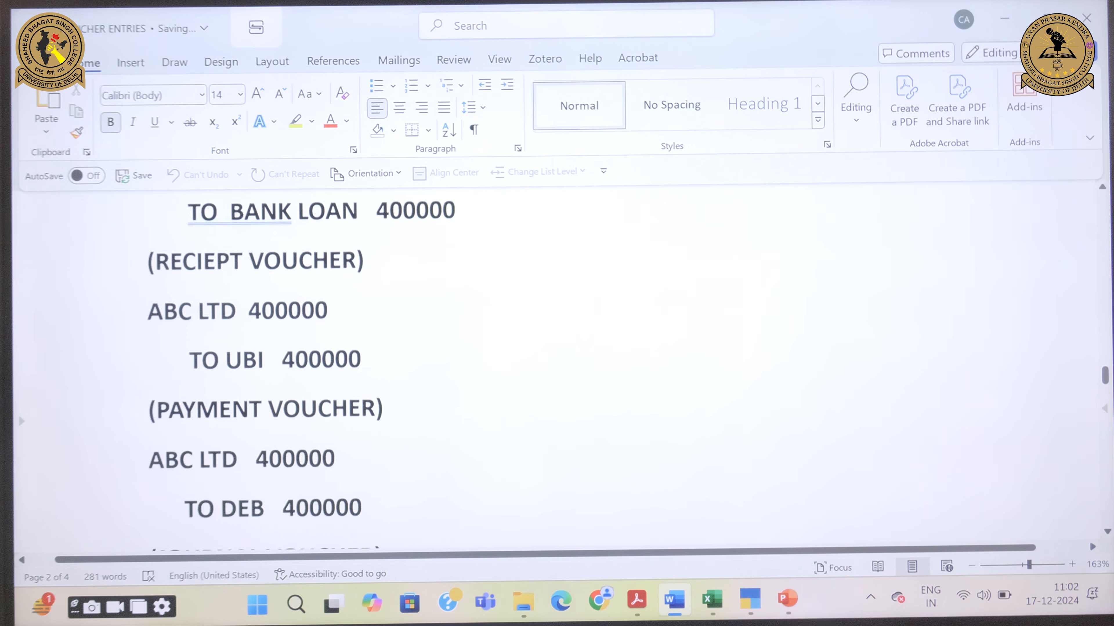
ctrl+scroll(557, 364, up, 1)
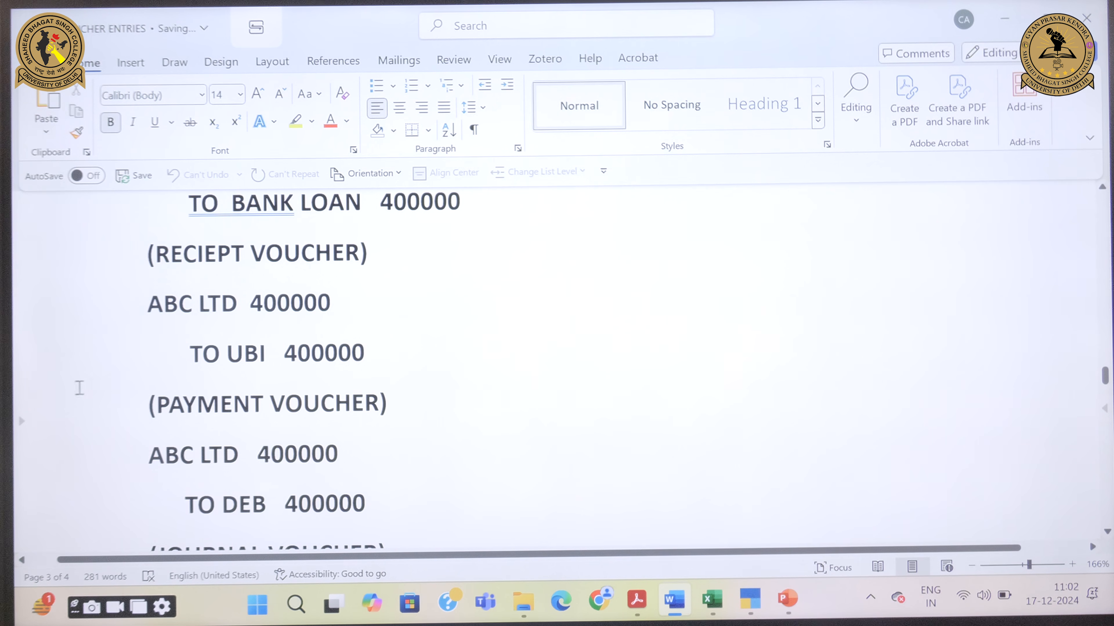
scroll(400, 440, down, 3)
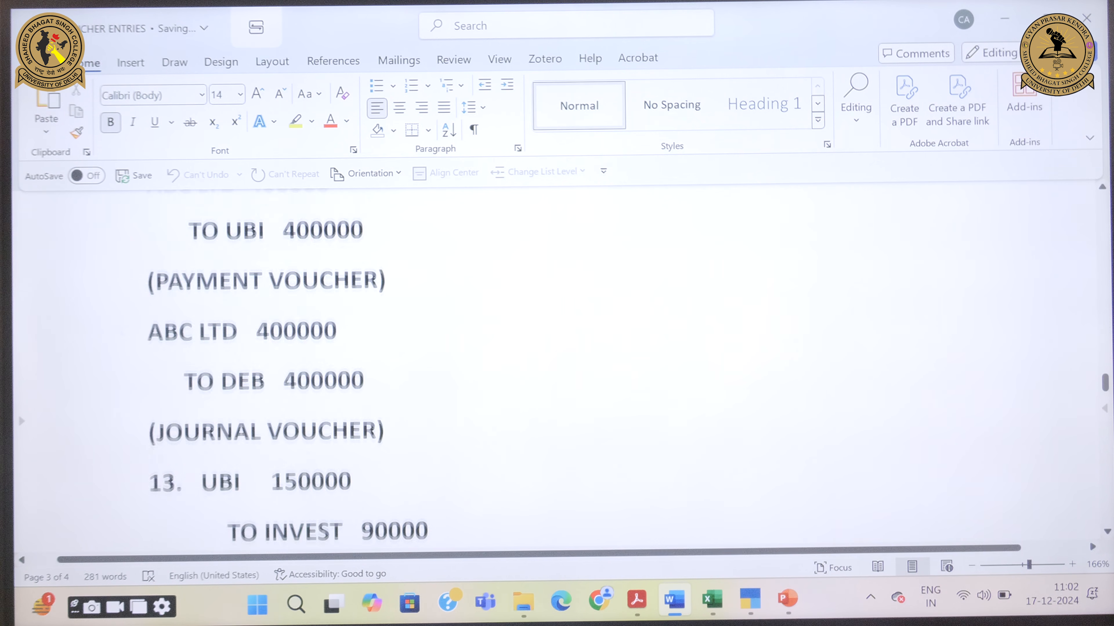
scroll(287, 370, up, 1)
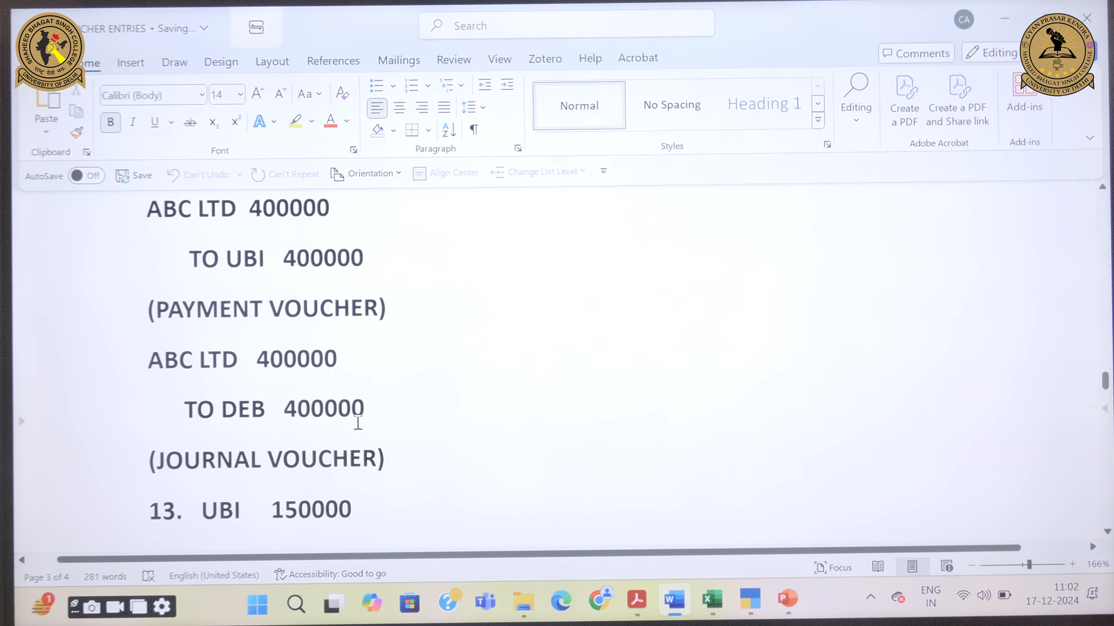
Step: Switch to the PDF workbook and examine the expenses paid in transaction 14 and the year-end outstanding amounts in transaction 15
mouse_move(636, 600)
click(627, 526)
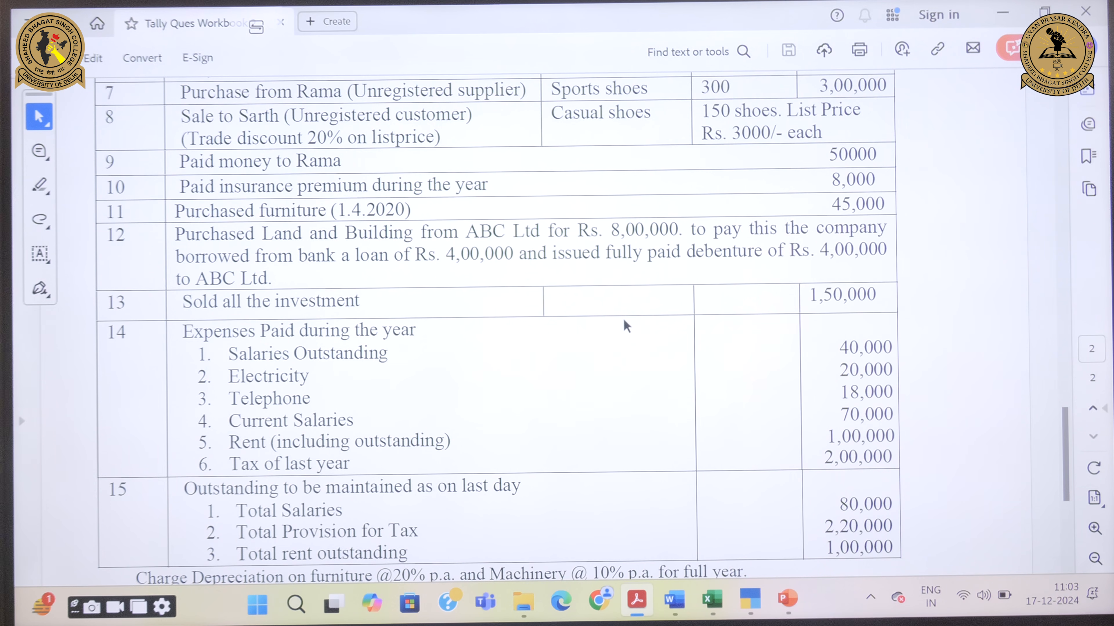
drag(1067, 432, 1069, 436)
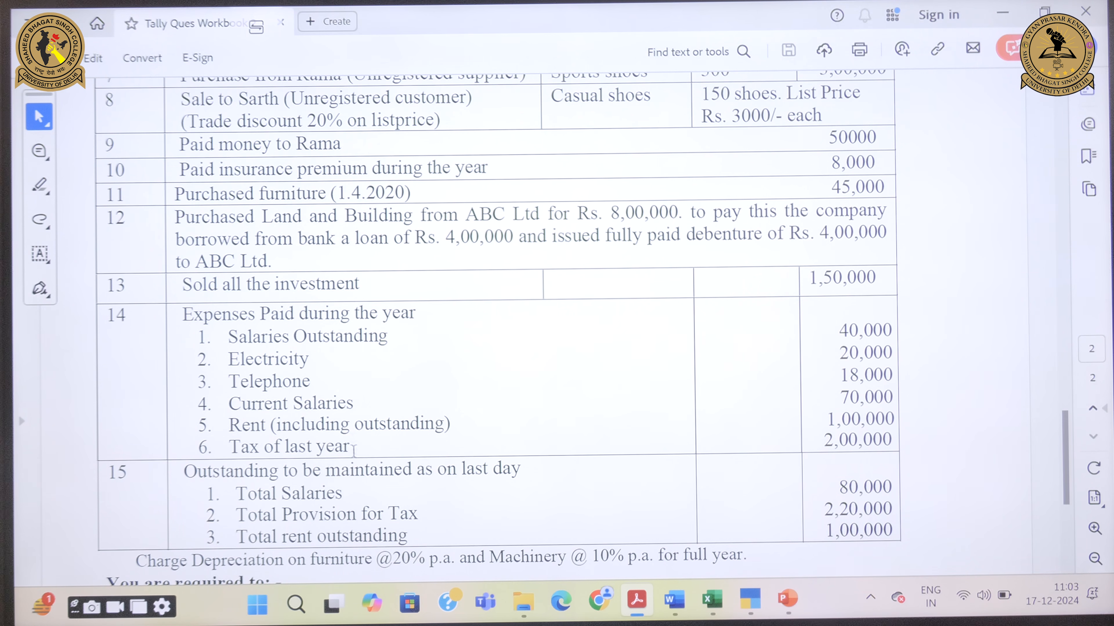
double_click(313, 491)
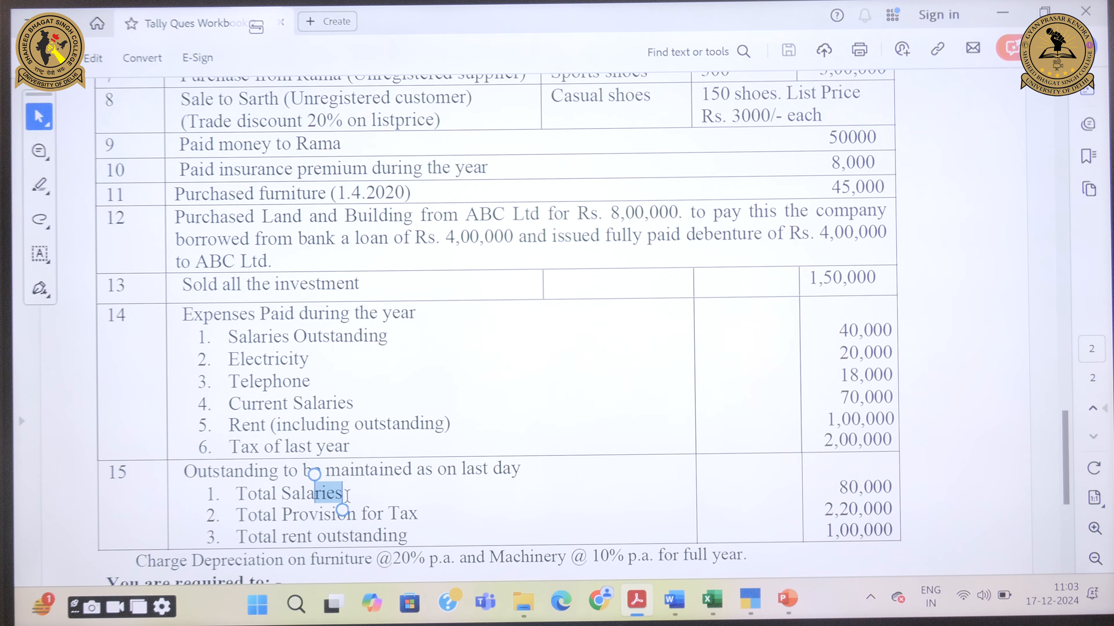
click(274, 507)
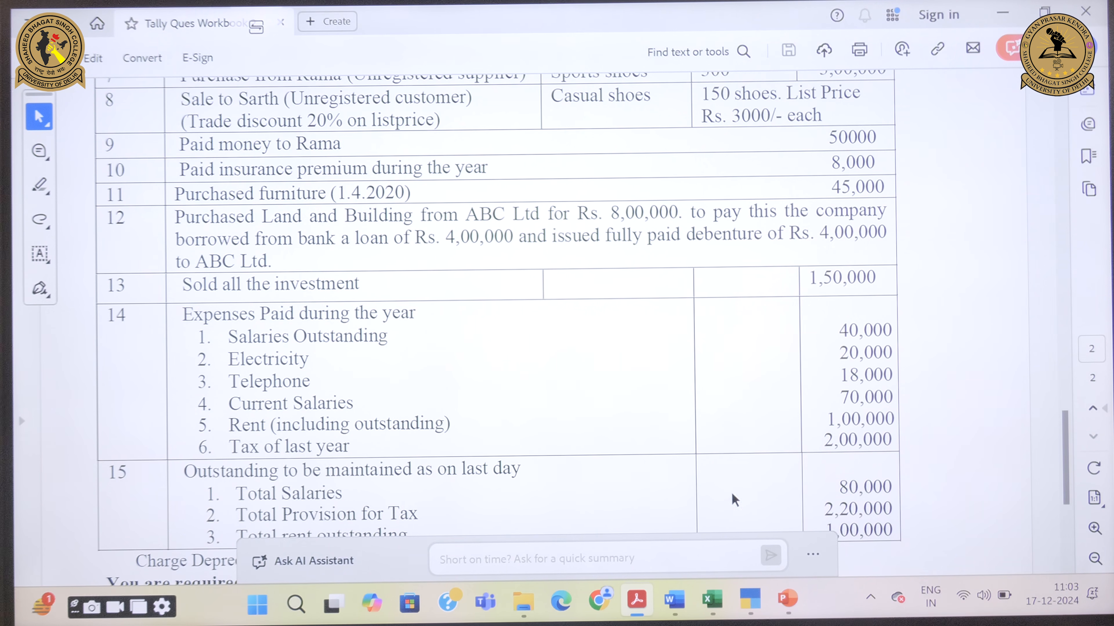
Step: Look up the opening salaries outstanding balance in the PDF's balance sheet and return to transactions 14 and 15
drag(1066, 480, 1043, 273)
scroll(439, 226, up, 2)
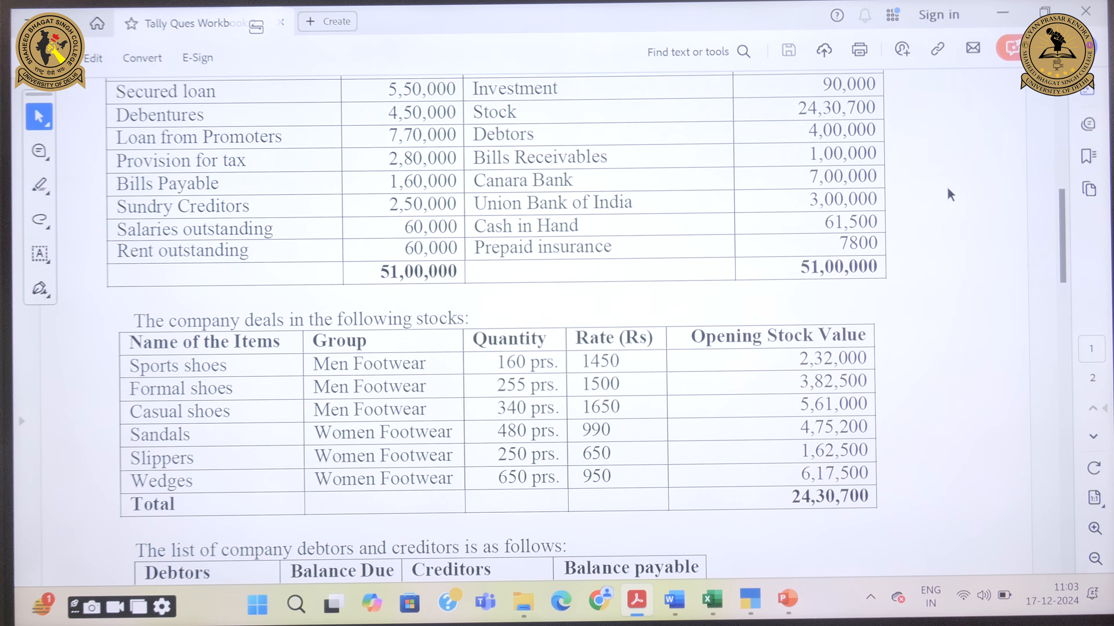
drag(1070, 243, 1058, 464)
scroll(1057, 465, down, 1)
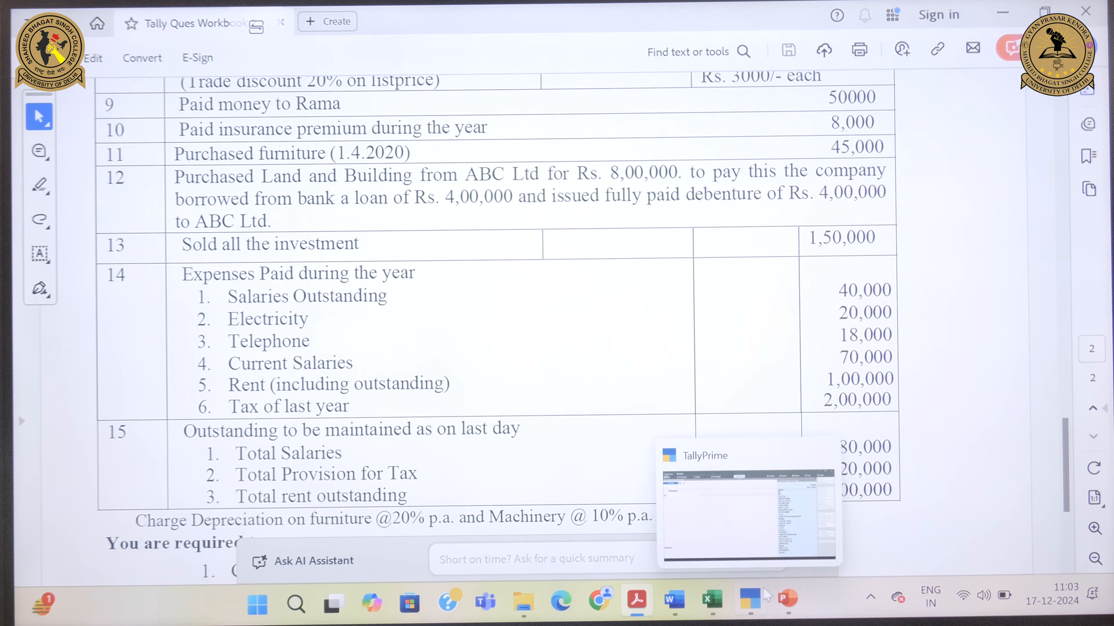
Step: Switch to the ROUGH workbook in Excel and enter 60000 as the SAL O/S account's BAL B/D amount
click(714, 524)
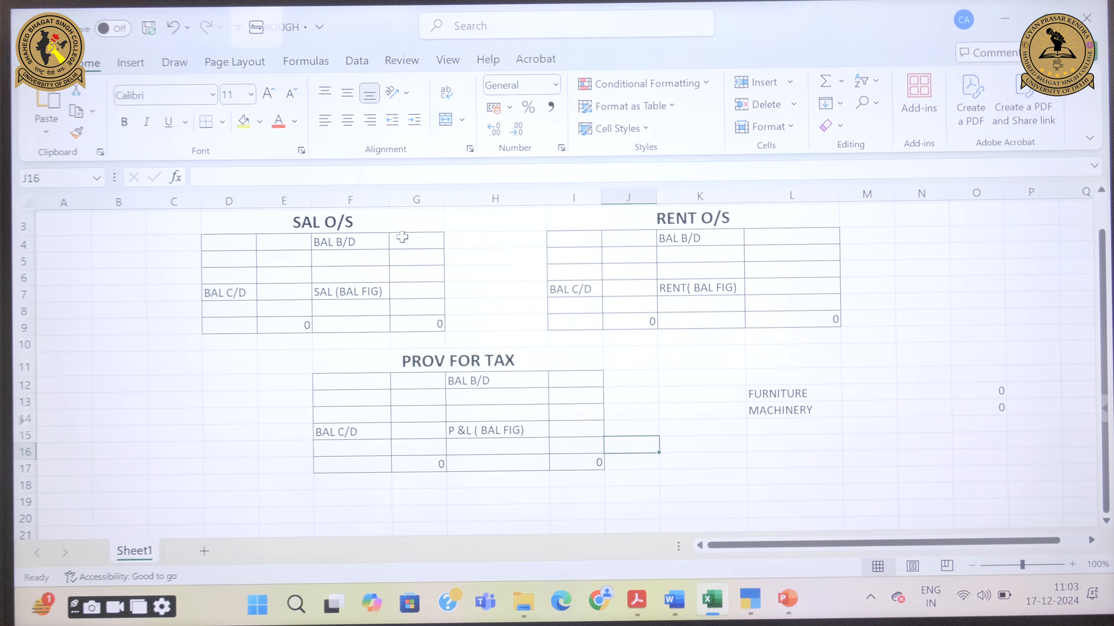
click(415, 237)
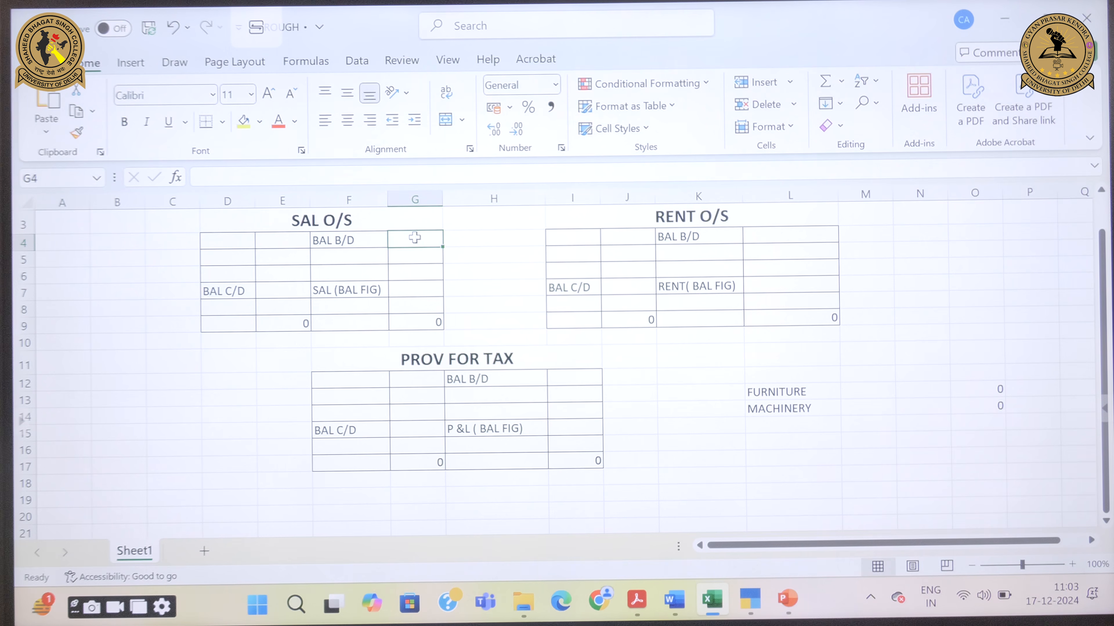
text(60000)
key(Return)
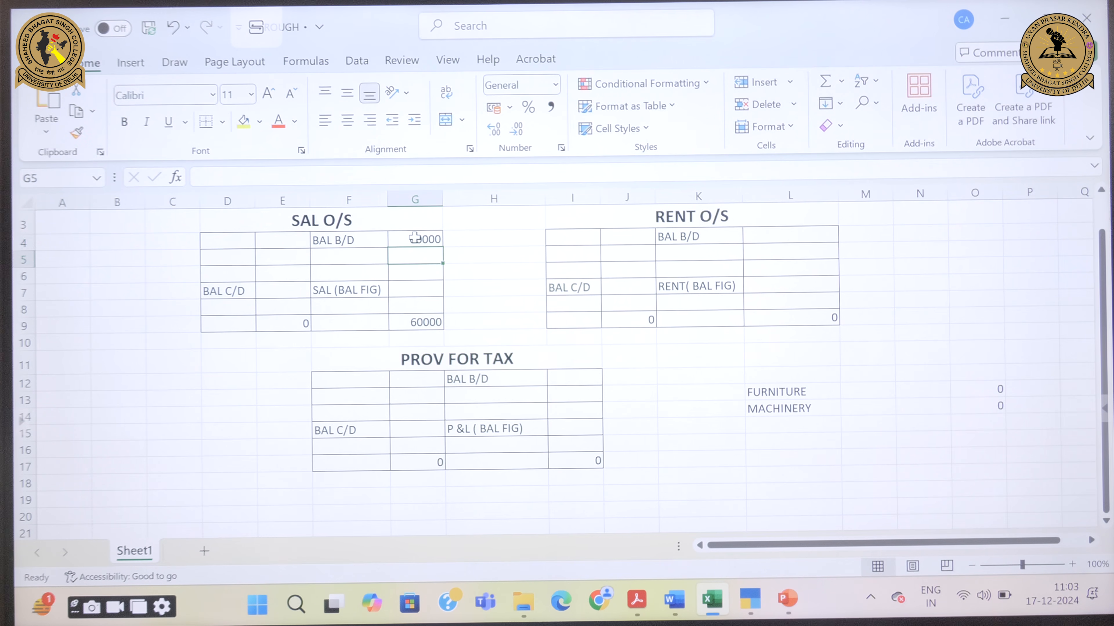
Step: Check total salaries outstanding in the PDF and enter 80000 as the SAL O/S account's BAL C/D amount in Excel
click(274, 293)
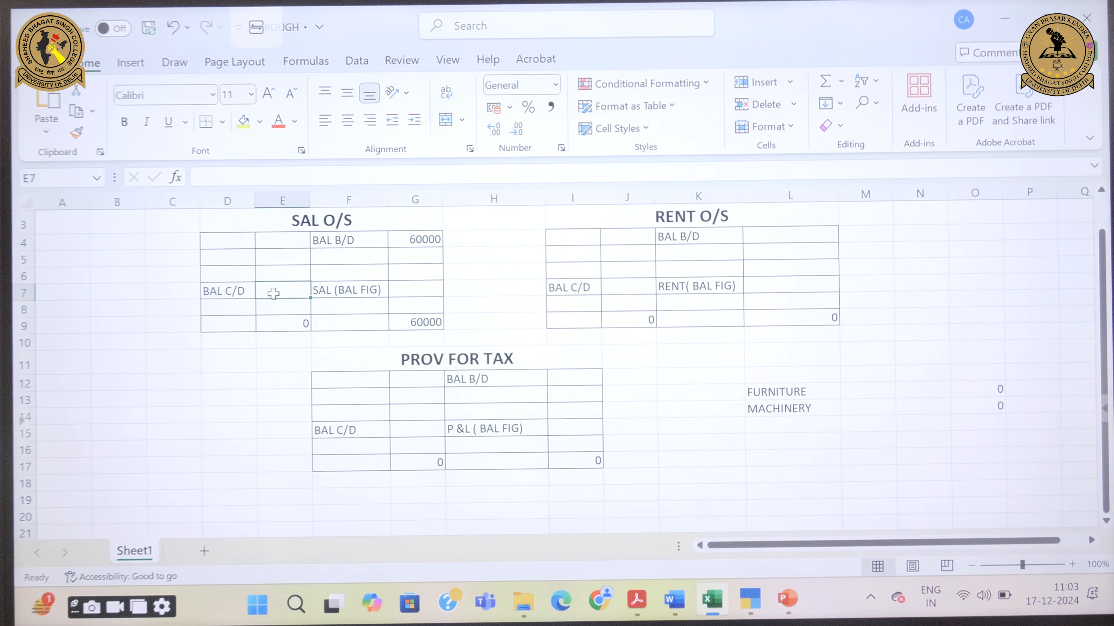
mouse_move(645, 599)
click(640, 503)
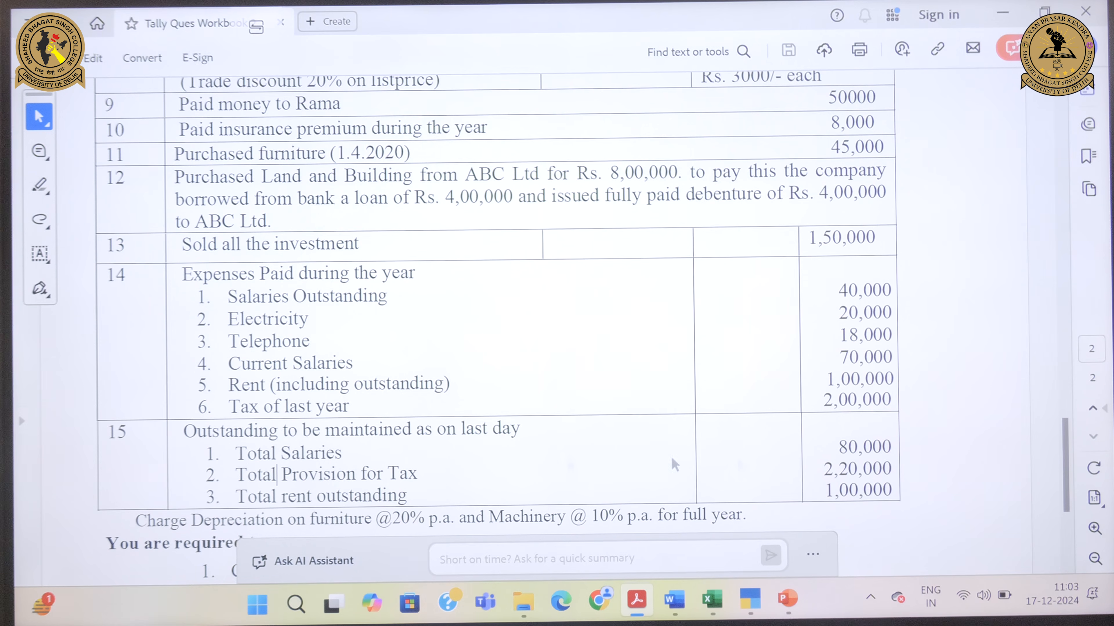
mouse_move(712, 600)
click(701, 514)
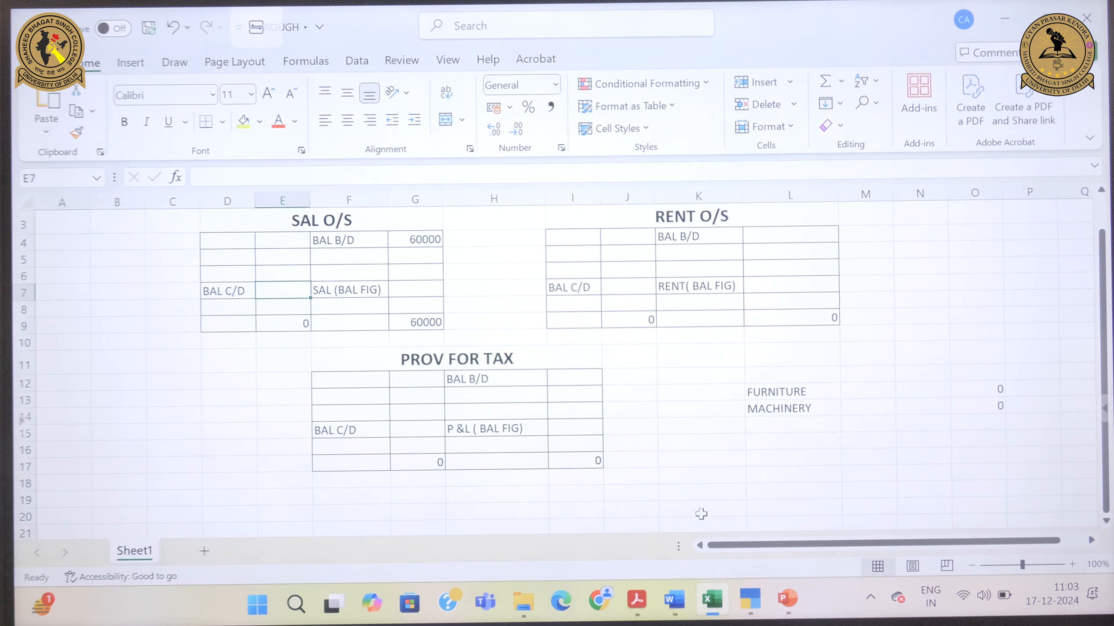
text(8000)
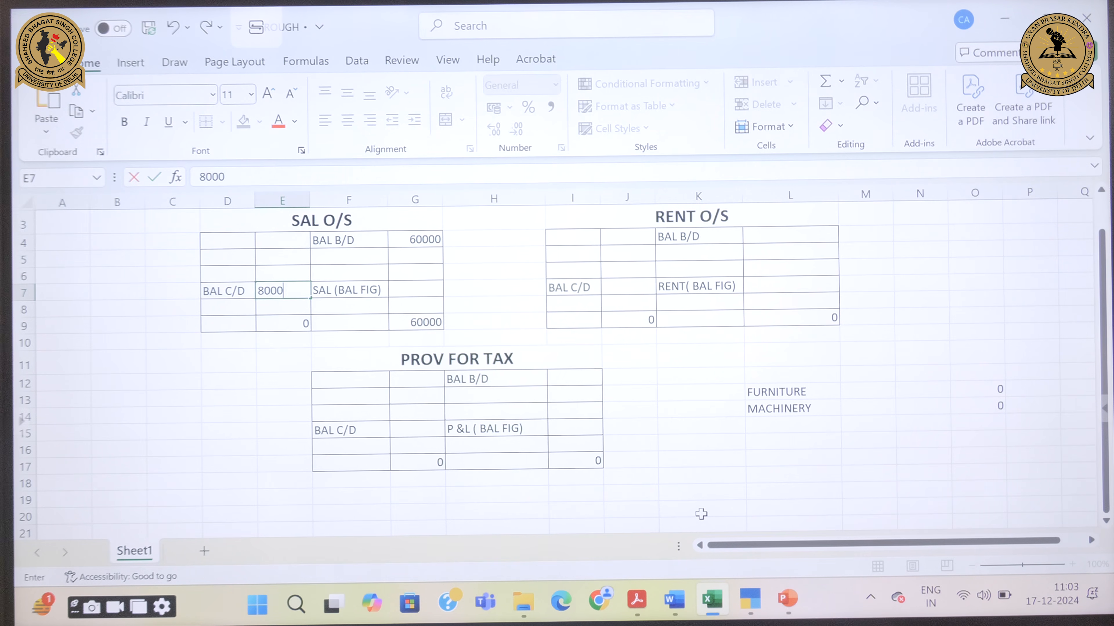
text(0)
key(Return)
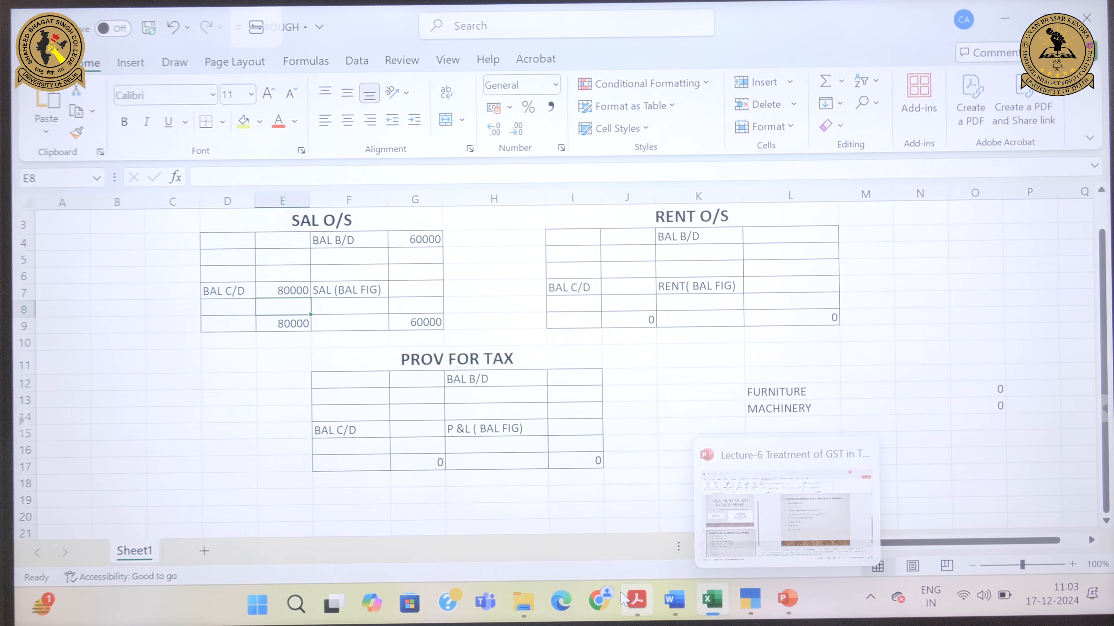
Step: Check the outstanding salaries paid in the PDF and record UBI with 40000 in the first debit row of SAL O/S
mouse_move(637, 599)
click(627, 542)
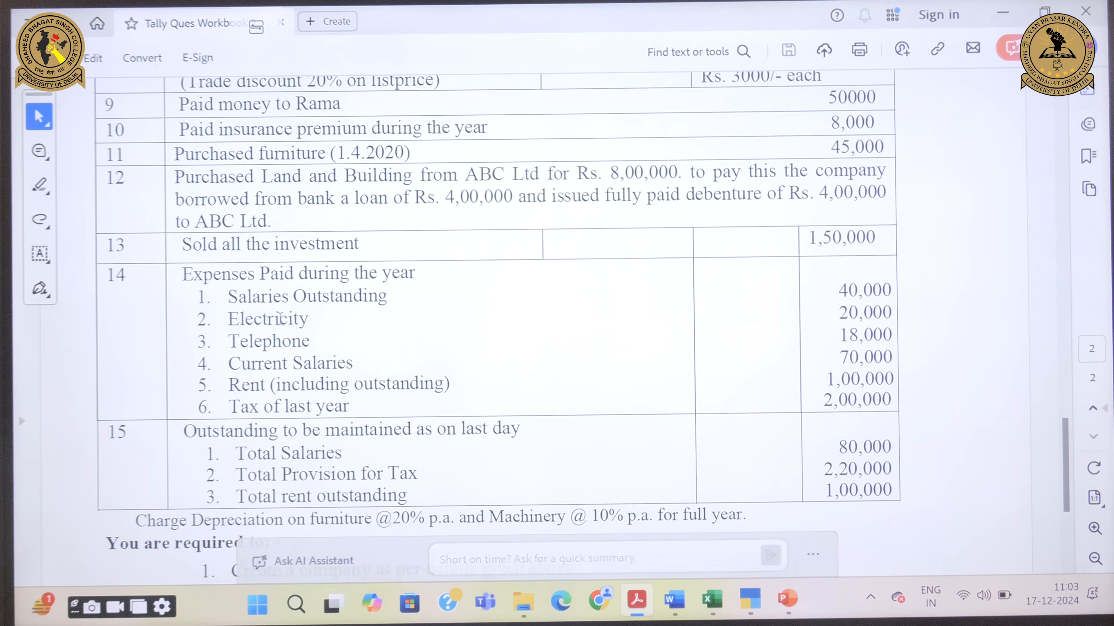
mouse_move(712, 599)
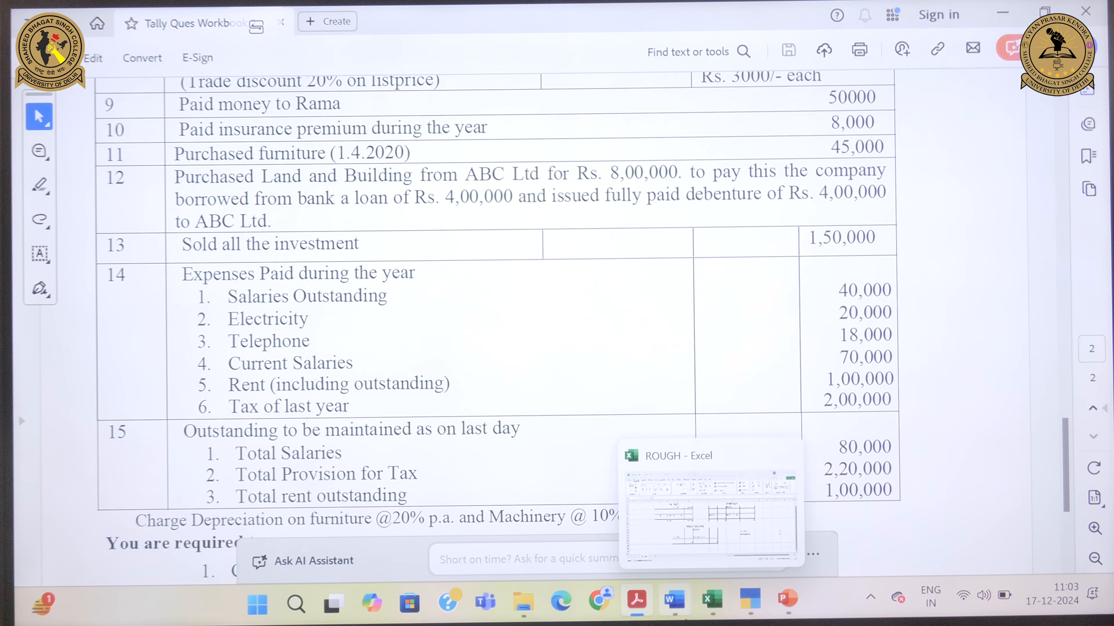
click(653, 474)
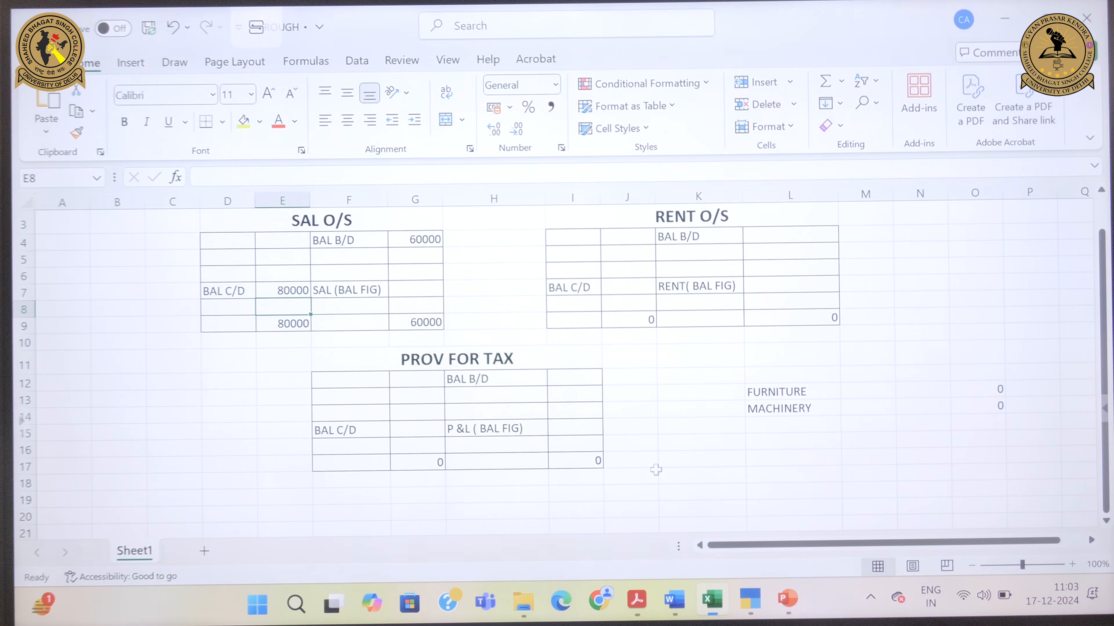
click(232, 242)
text(UBI)
key(Return)
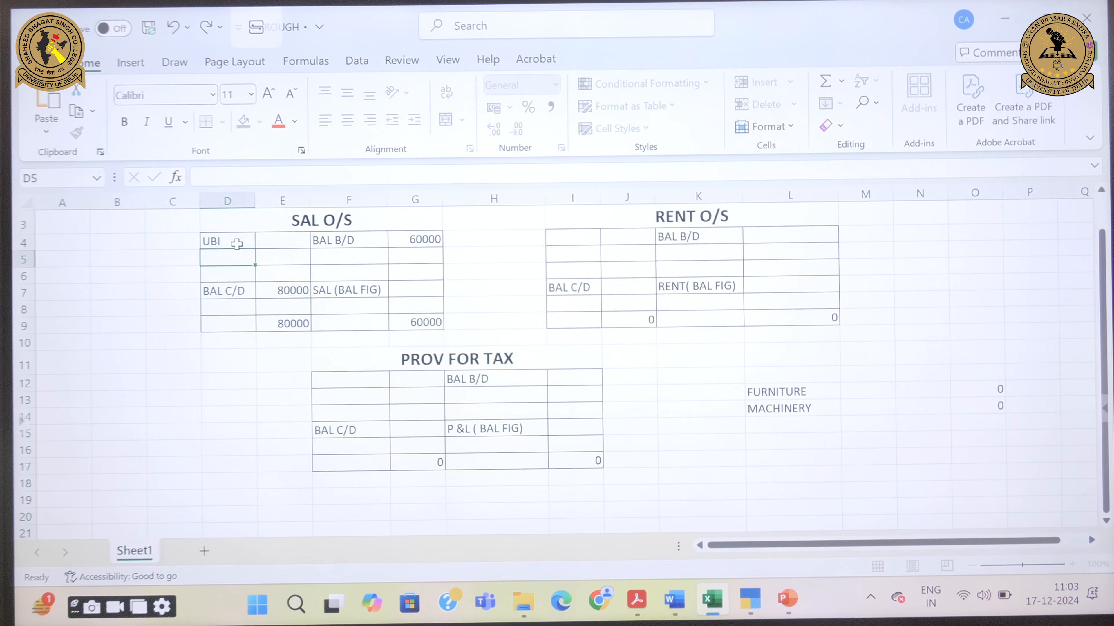
click(287, 243)
text(5)
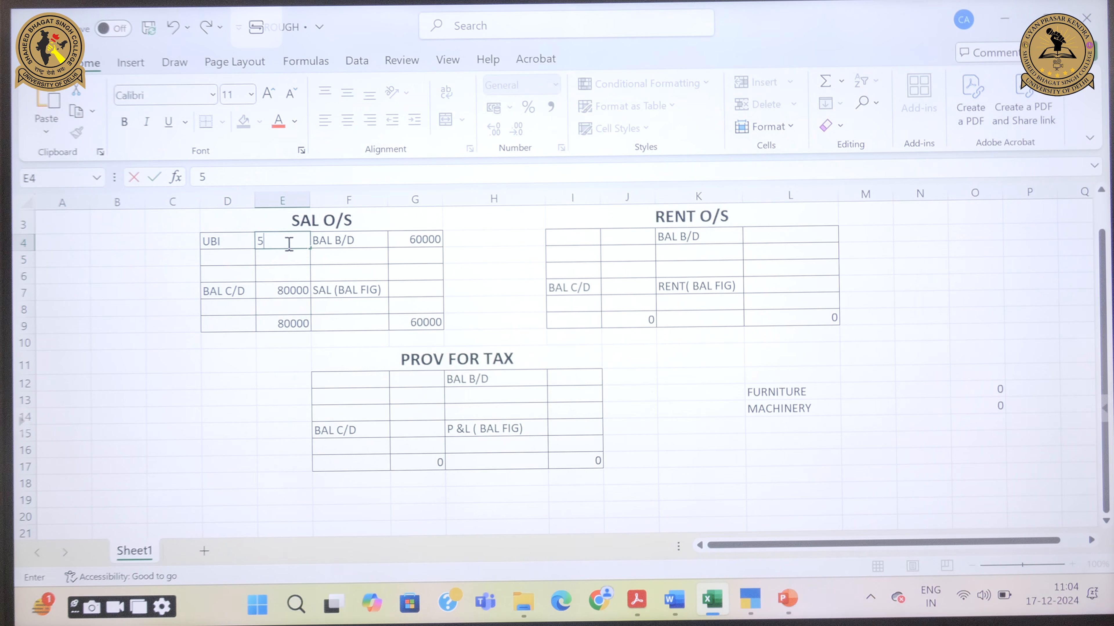
key(Return)
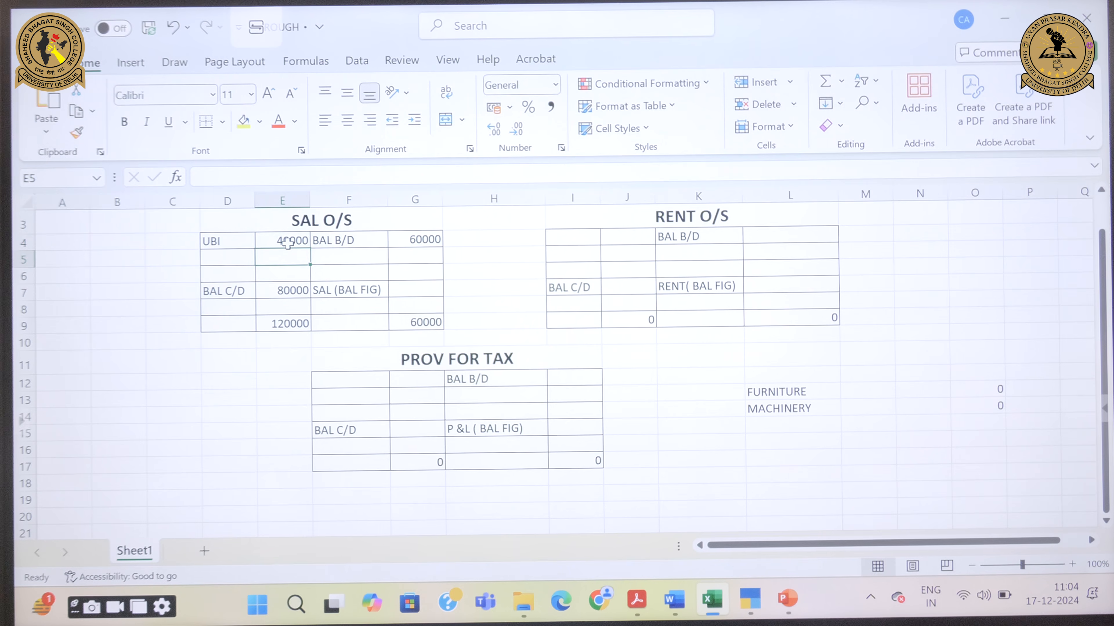
Step: Set the SAL O/S account's credit total to 120000 and its SAL (BAL FIG) amount to 60000
click(413, 324)
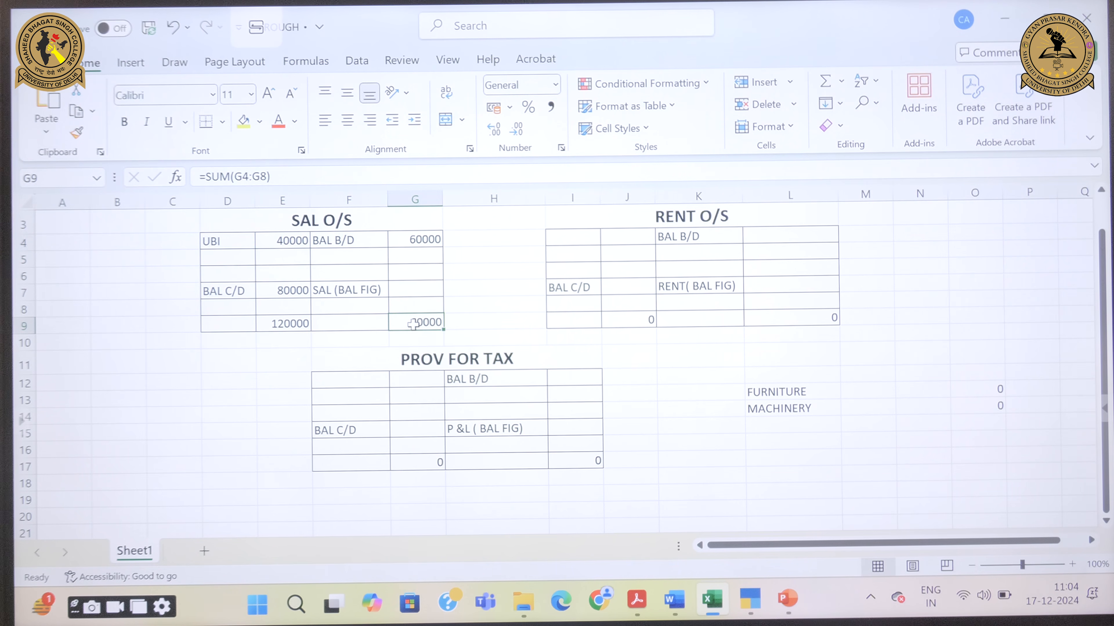
text(120000)
key(Return)
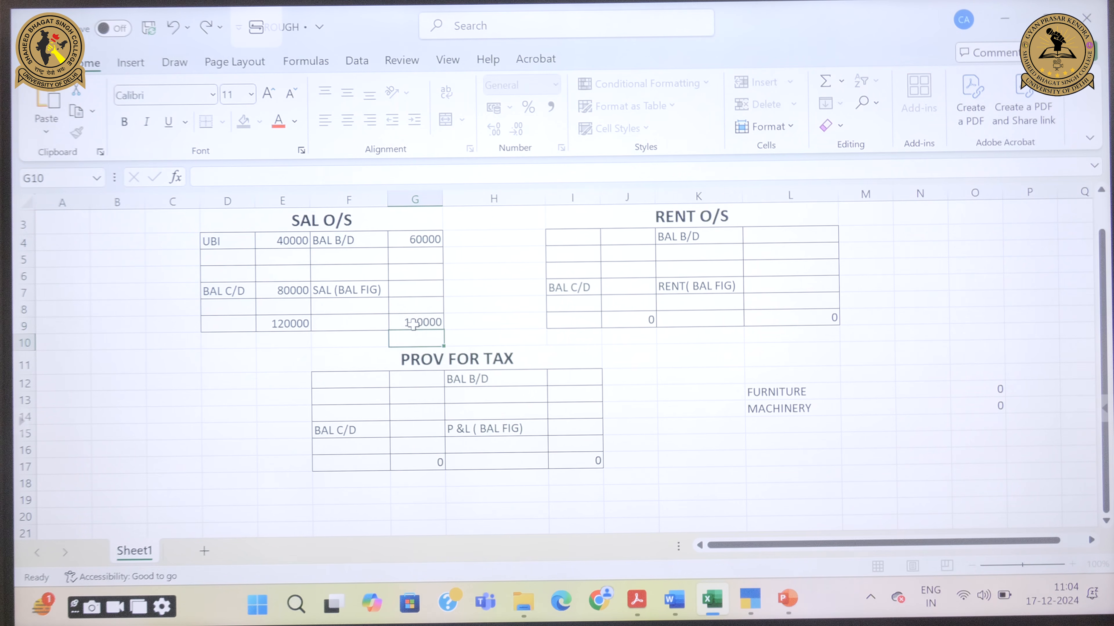
click(425, 291)
text(60000)
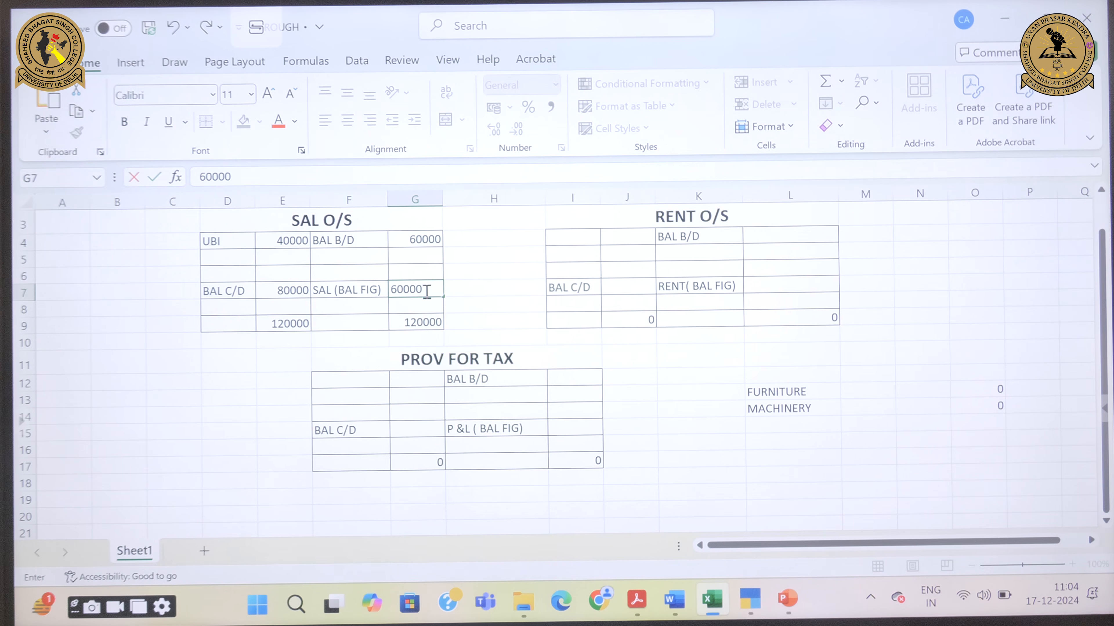
key(Return)
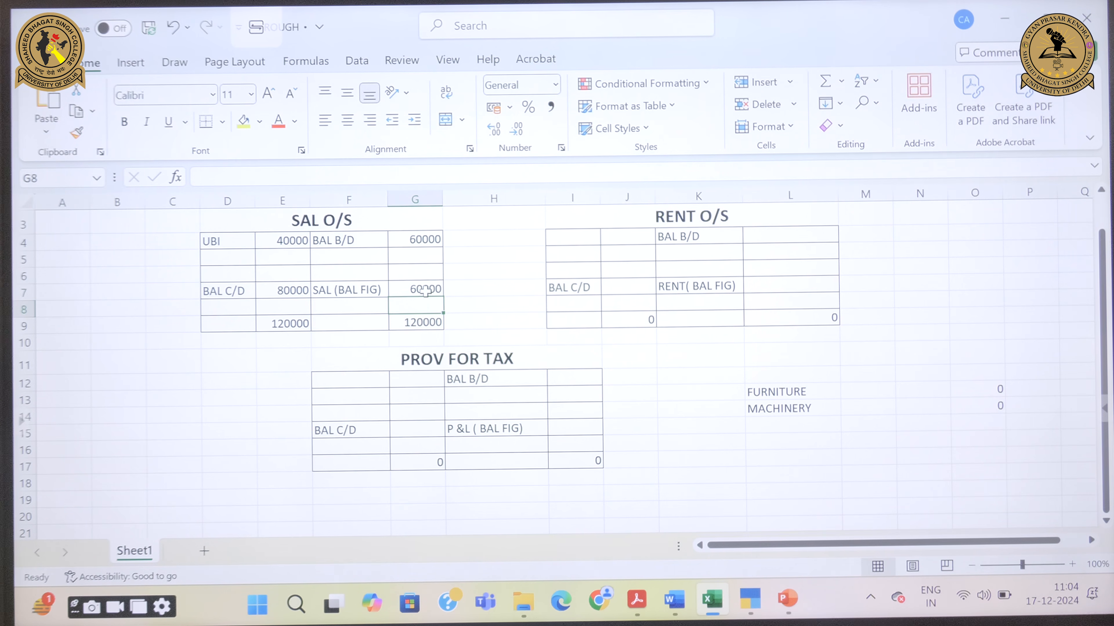
click(368, 288)
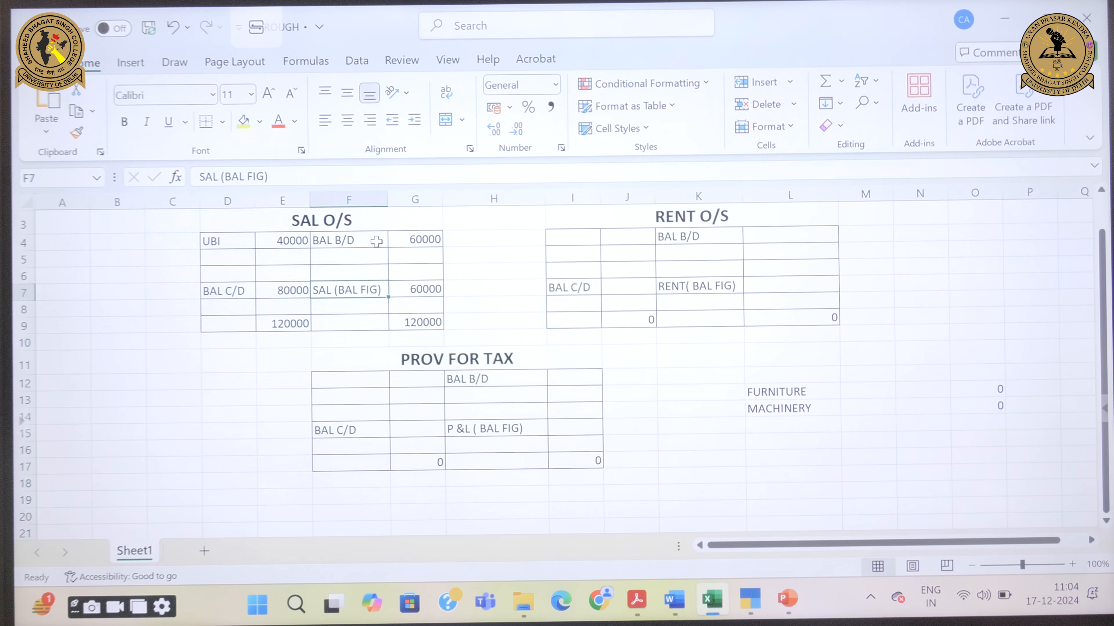
Step: Switch to the VOUCHER ENTRIES document in Word and review transaction 14's salary payment and journal entries
click(674, 598)
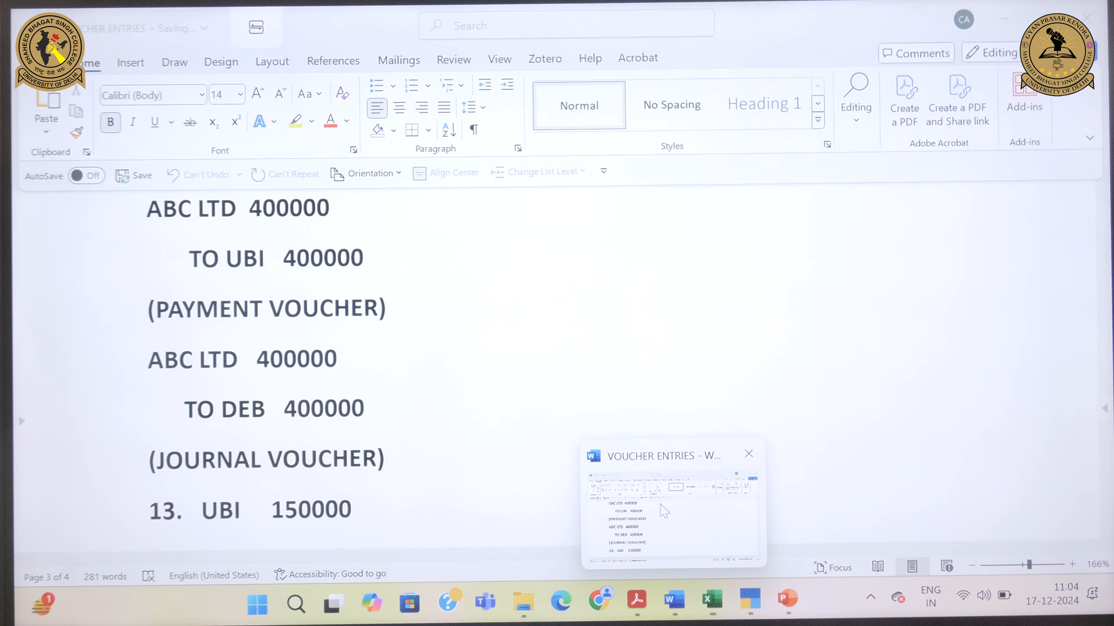
scroll(927, 405, down, 10)
scroll(926, 405, up, 1)
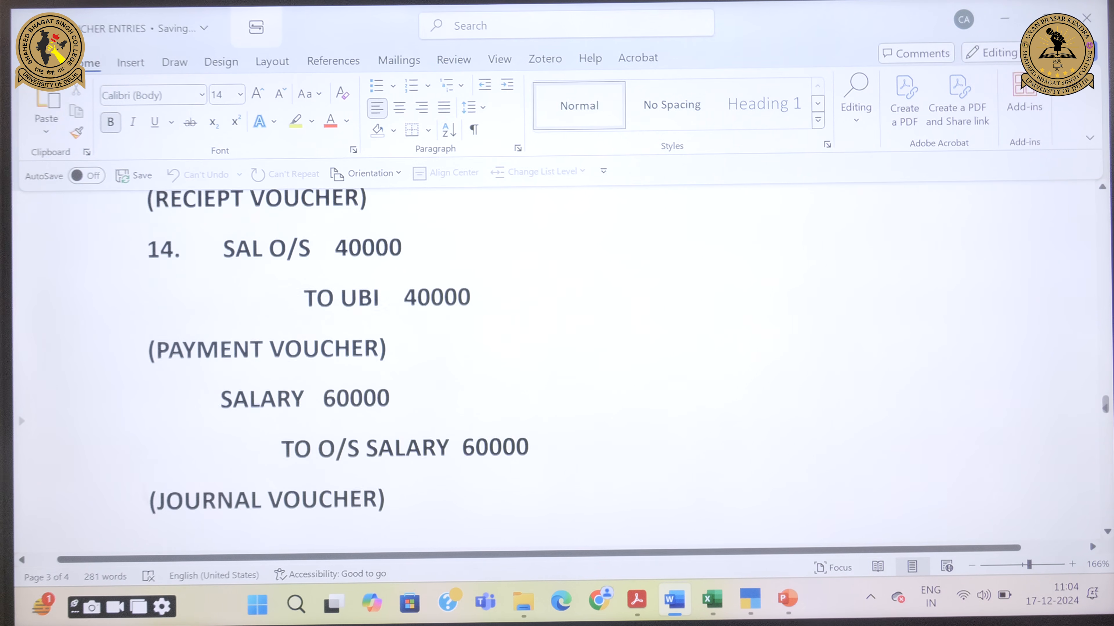
scroll(553, 282, up, 2)
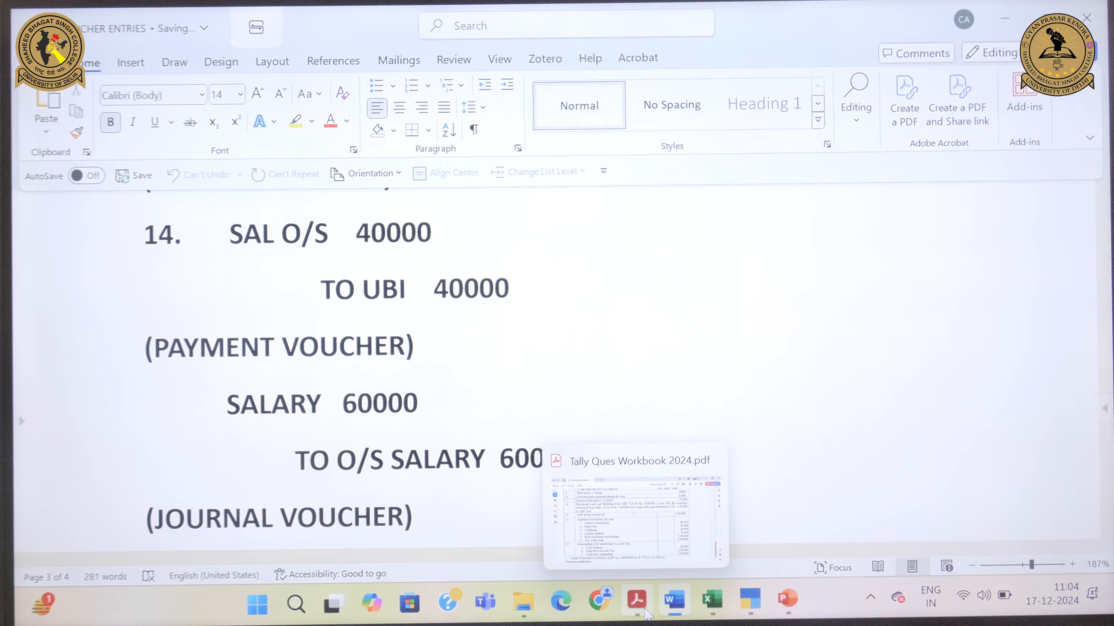
Step: Check total rent outstanding in the PDF and enter 100000 as the RENT O/S account's BAL C/D amount in Excel
click(637, 600)
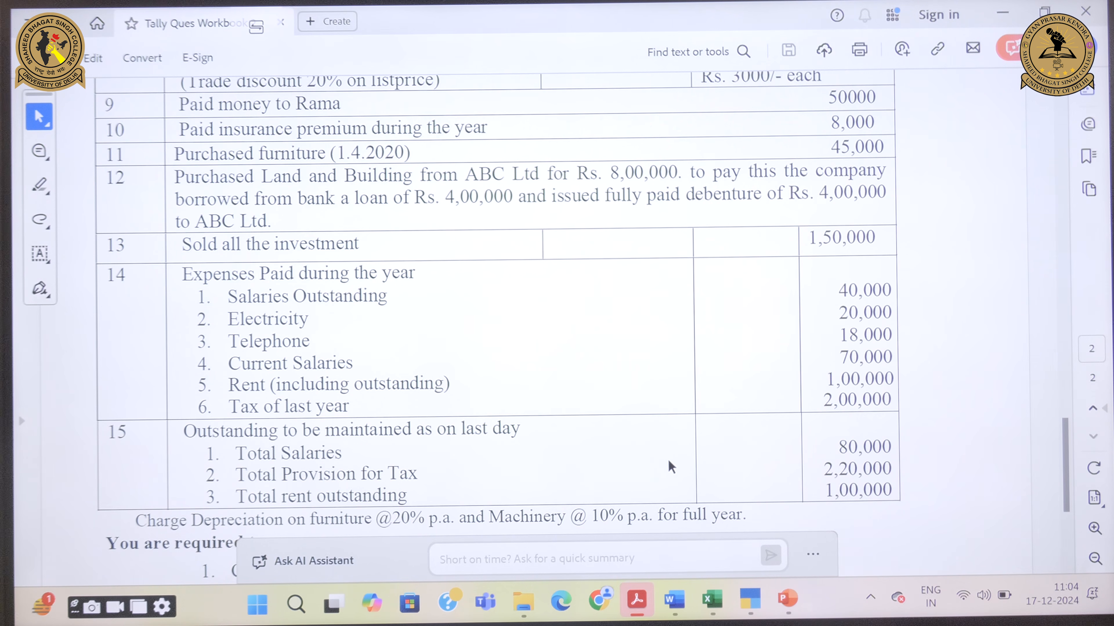
drag(880, 493, 862, 492)
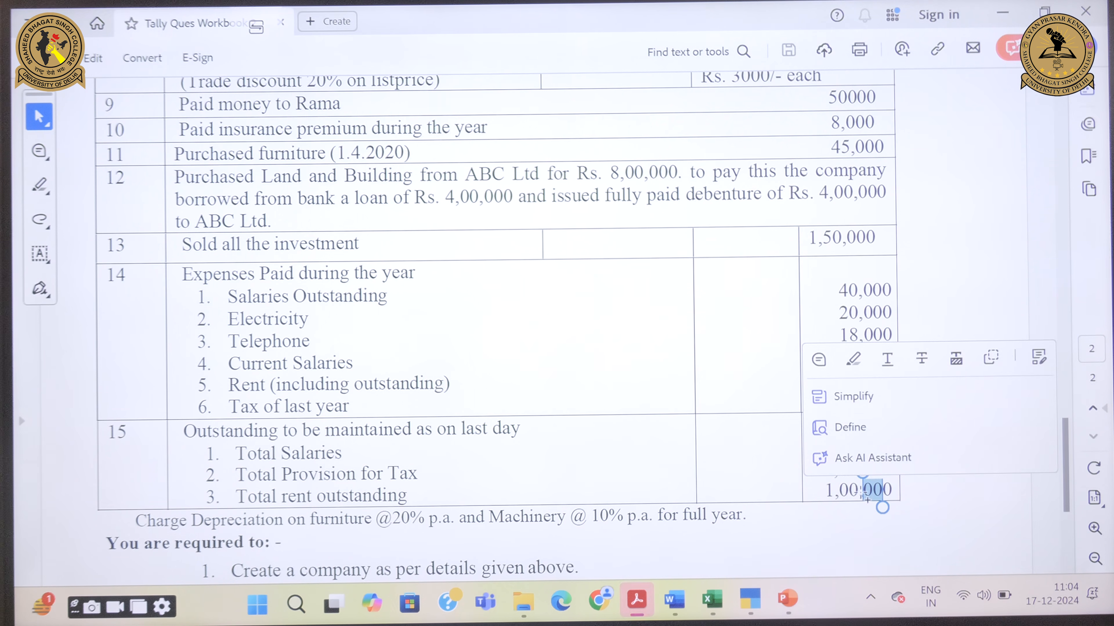
mouse_move(712, 600)
click(701, 523)
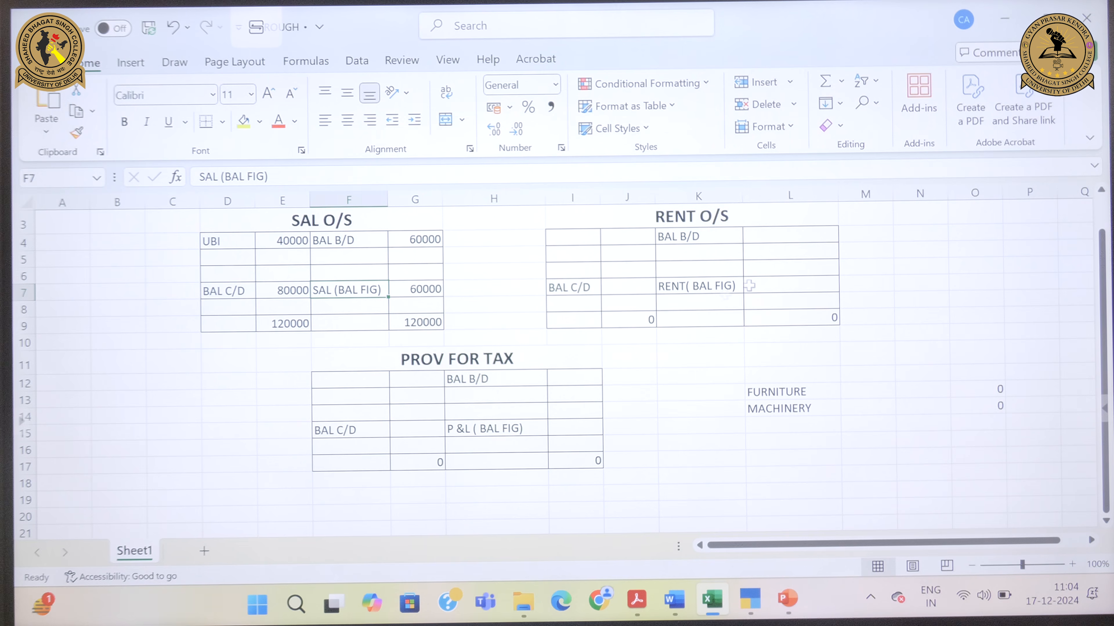
click(607, 291)
text(100)
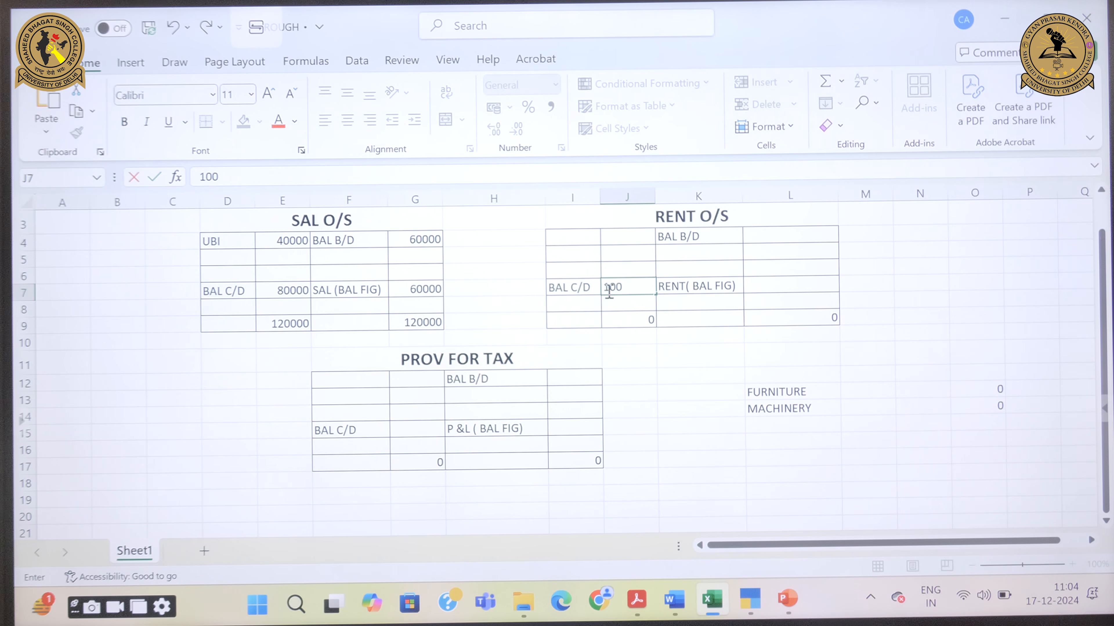
text(000)
key(Return)
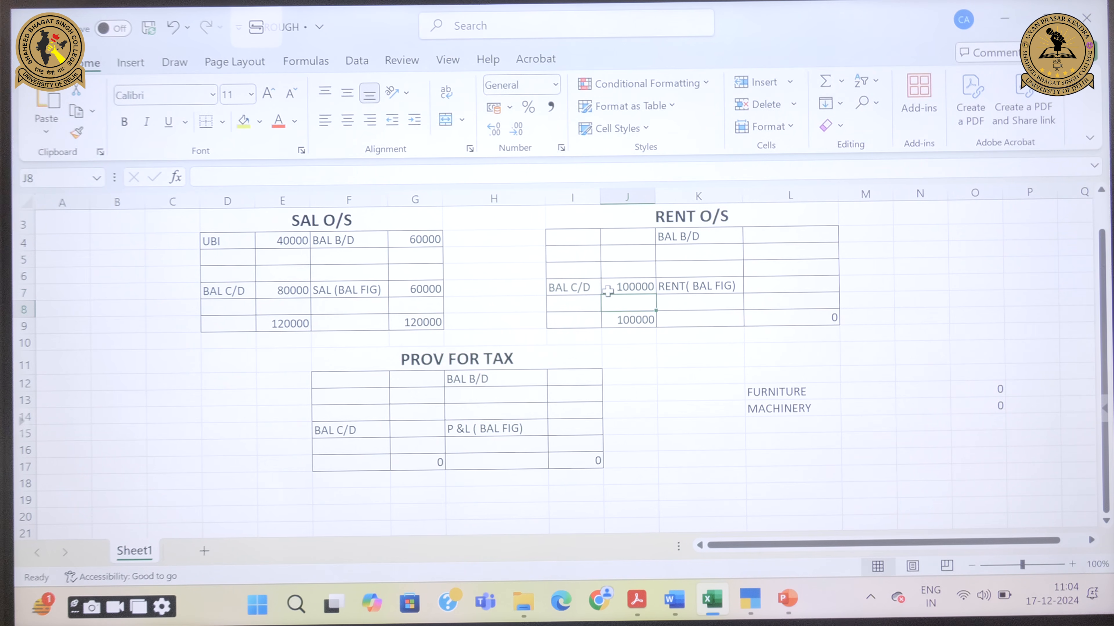
Step: Enter 60000 as the RENT O/S account's BAL B/D amount
click(749, 236)
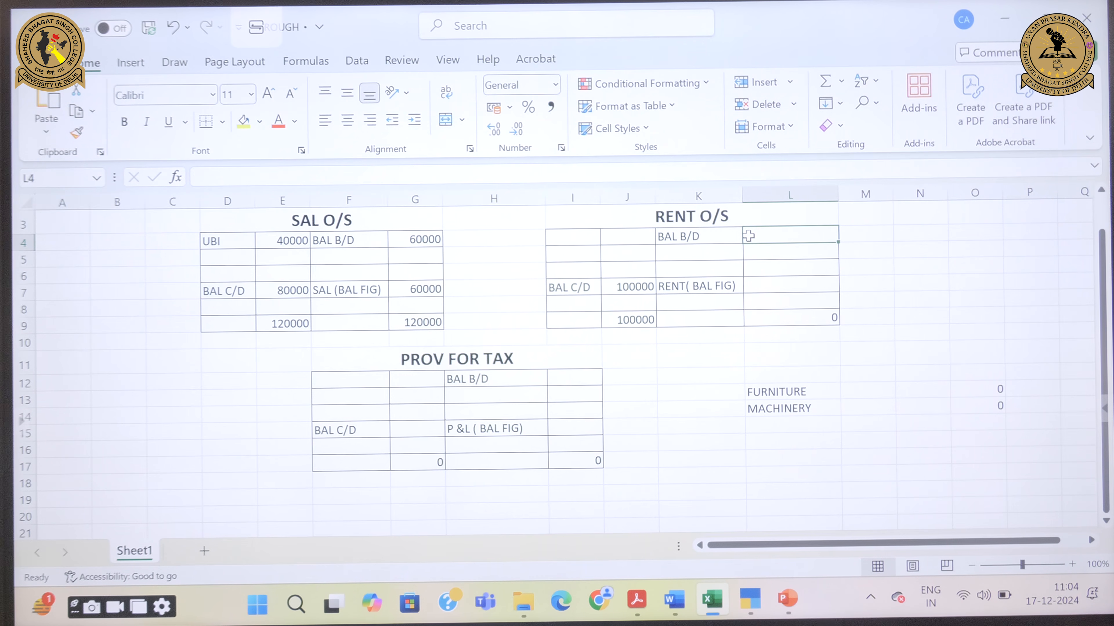
text(6000)
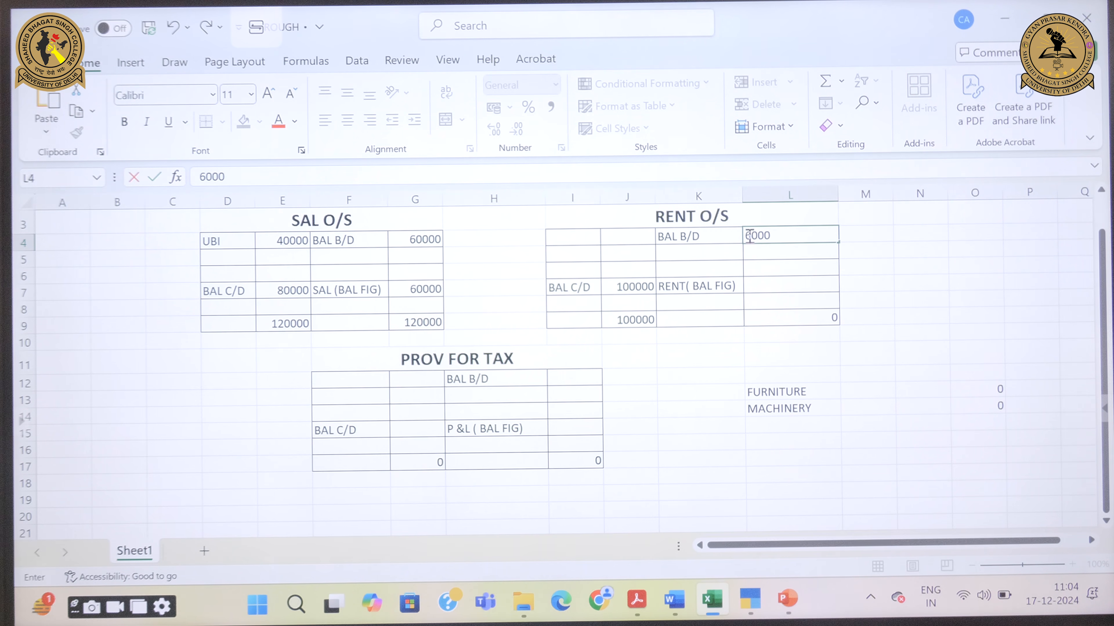
text(0)
key(Return)
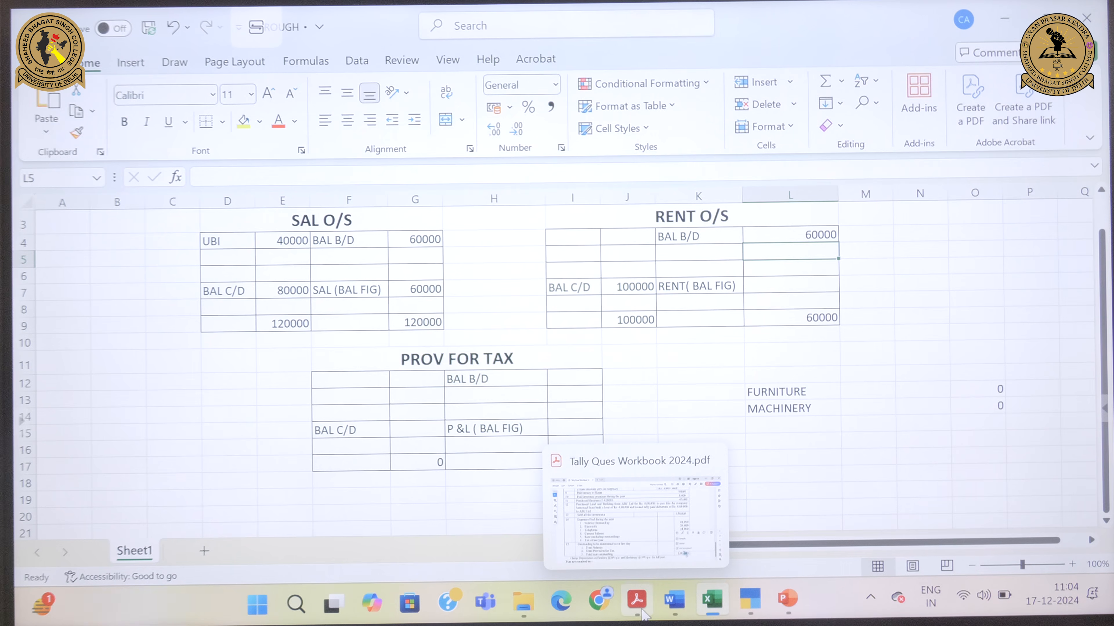
Step: Check the rent paid during the year in the PDF and record UBI with 60000 in the first debit row of RENT O/S
click(632, 538)
click(489, 406)
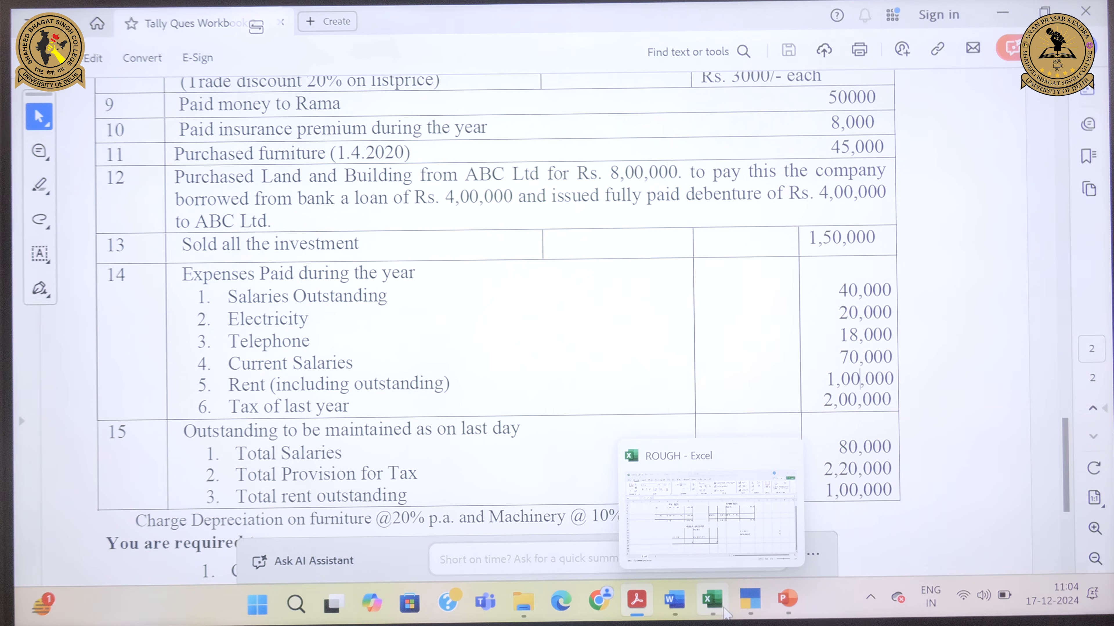
click(706, 531)
click(830, 233)
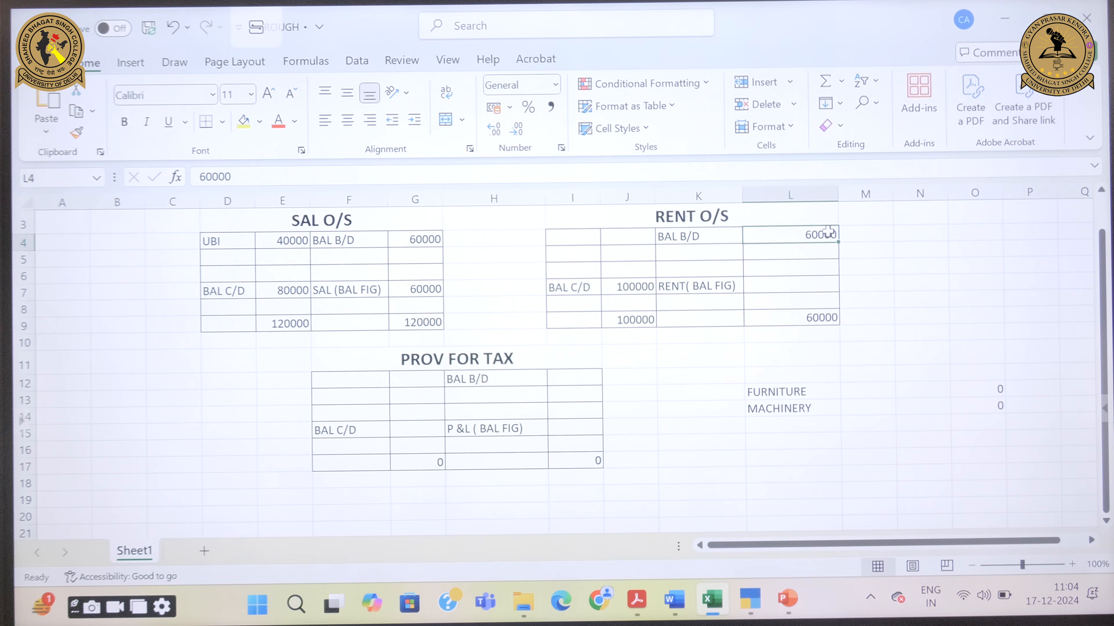
click(561, 236)
text(UBI)
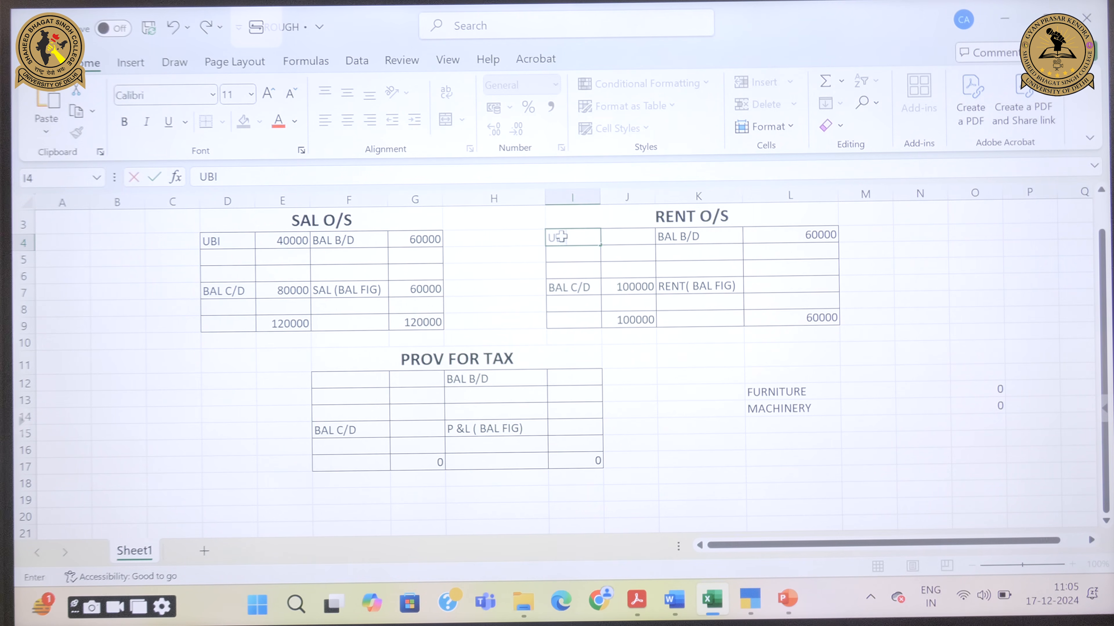
key(Return)
click(615, 235)
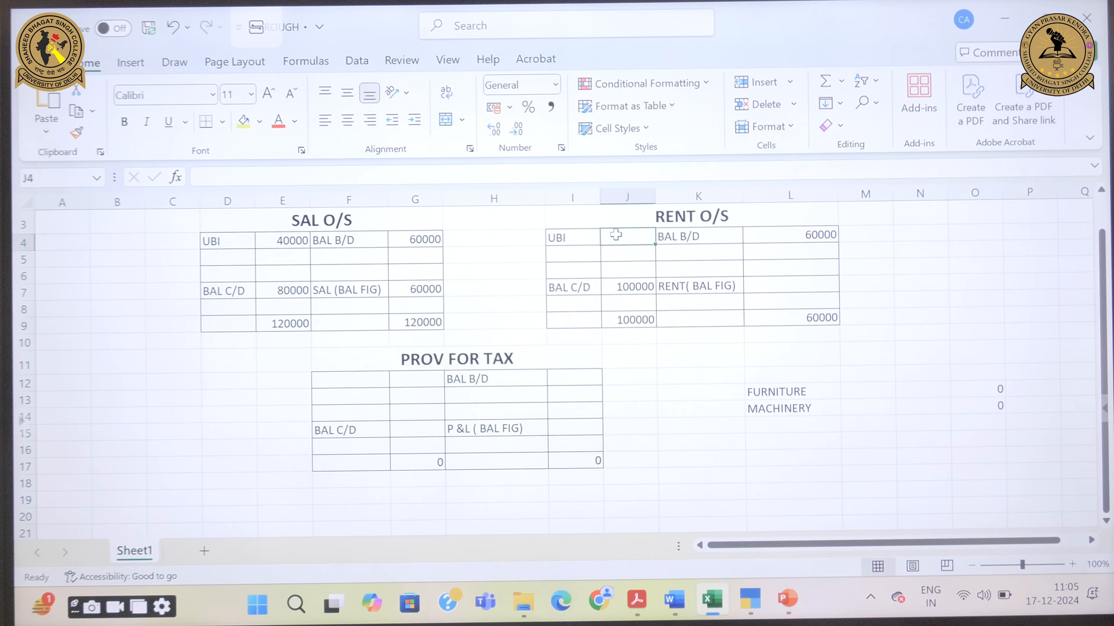
text(60000)
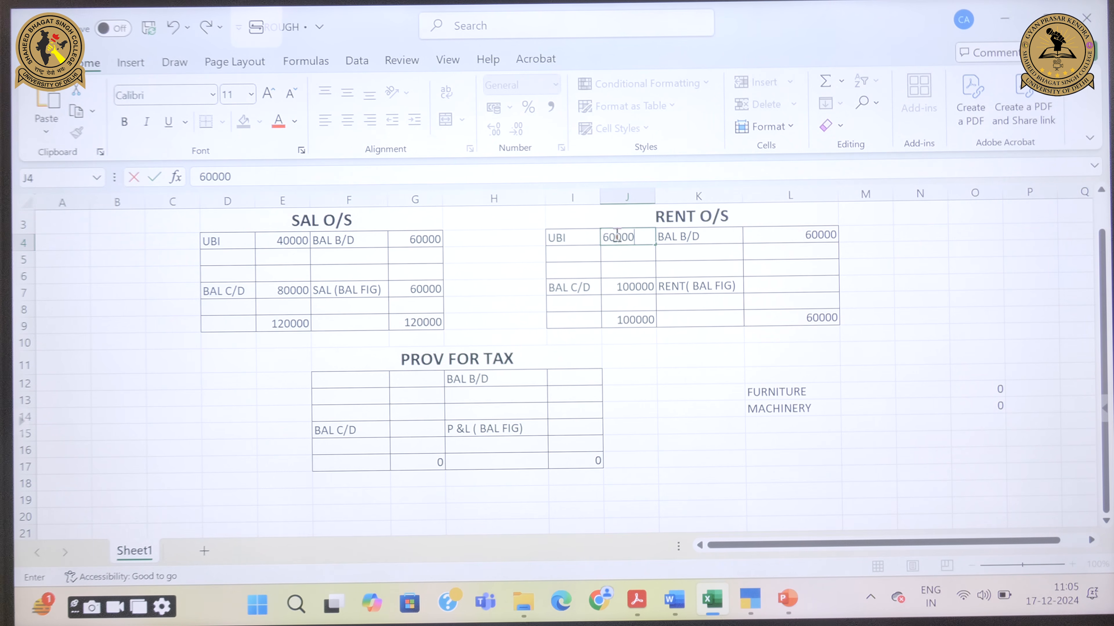
key(Return)
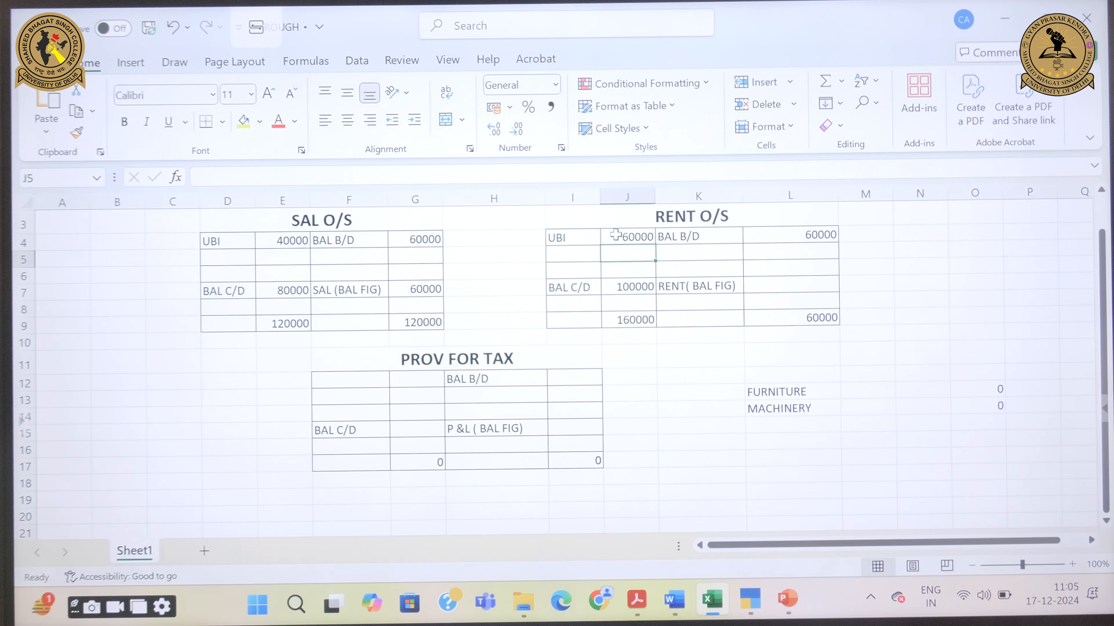
Step: Set the RENT O/S account's credit total to 160000 and its RENT (BAL FIG) amount to 100000
click(802, 316)
text(16000)
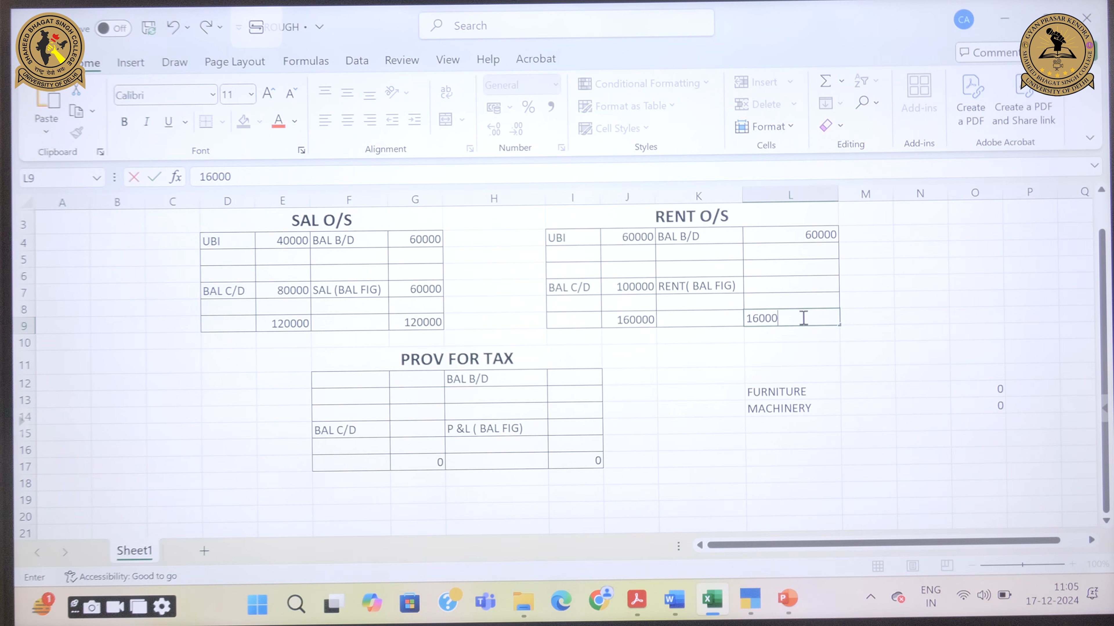
text(0)
key(Return)
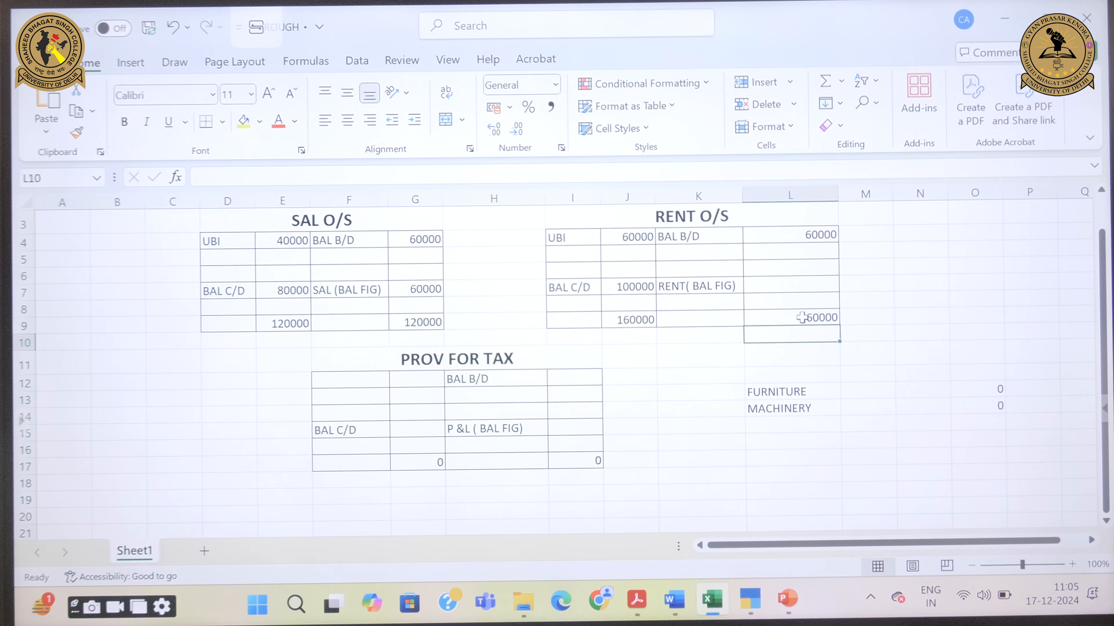
click(795, 288)
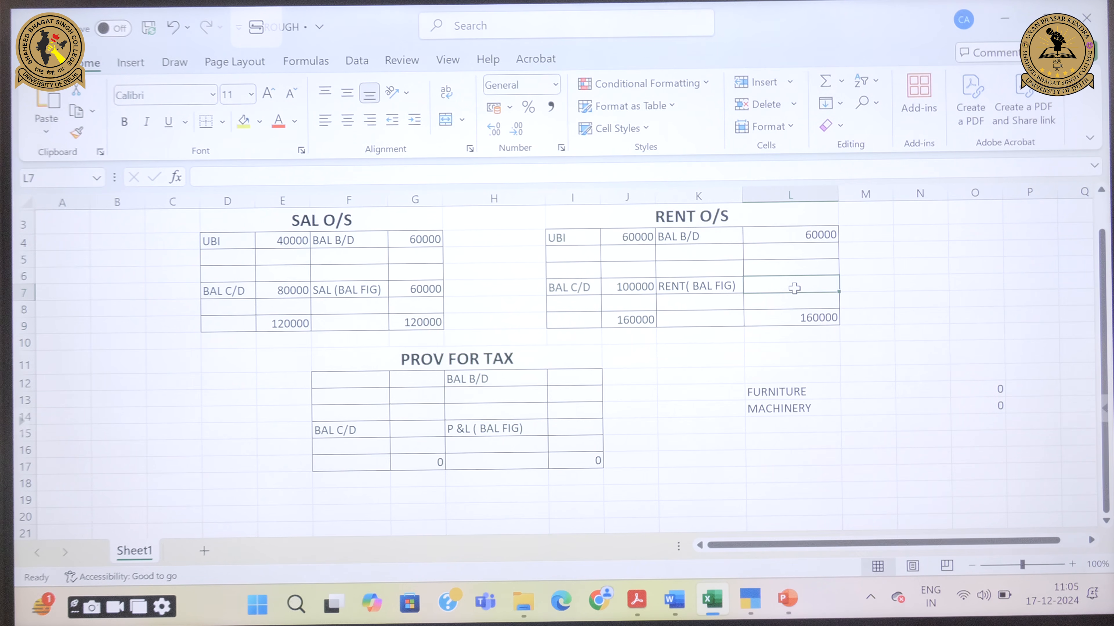
text(100000)
key(Return)
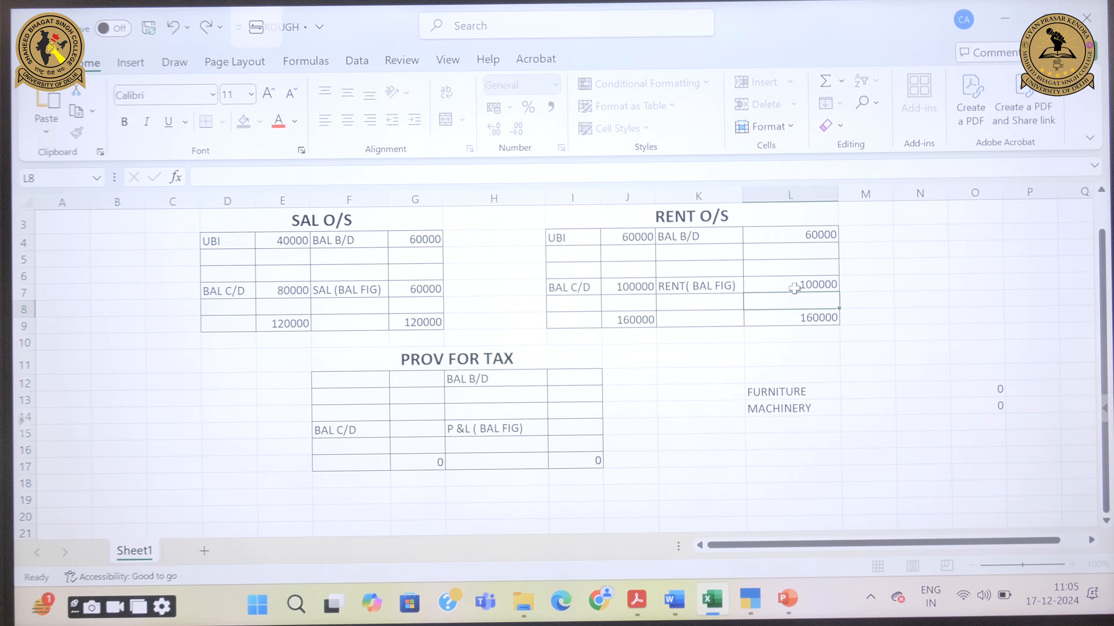
click(718, 381)
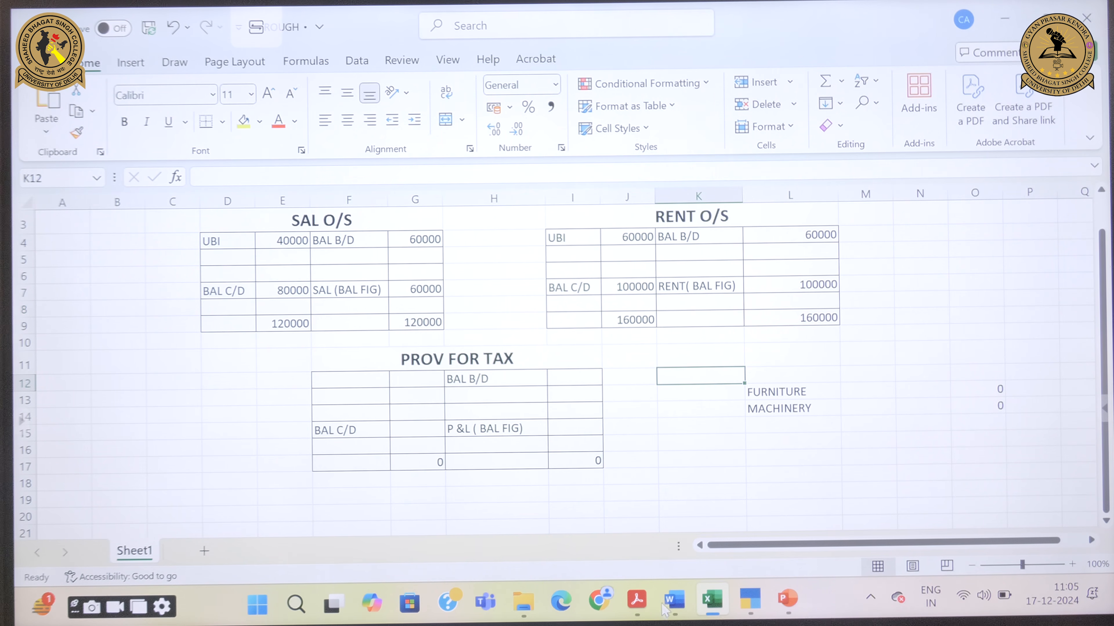
Step: Switch to the VOUCHER ENTRIES document in Word and review the rent payment and rent outstanding journal entries
mouse_move(667, 609)
click(667, 526)
scroll(870, 436, down, 10)
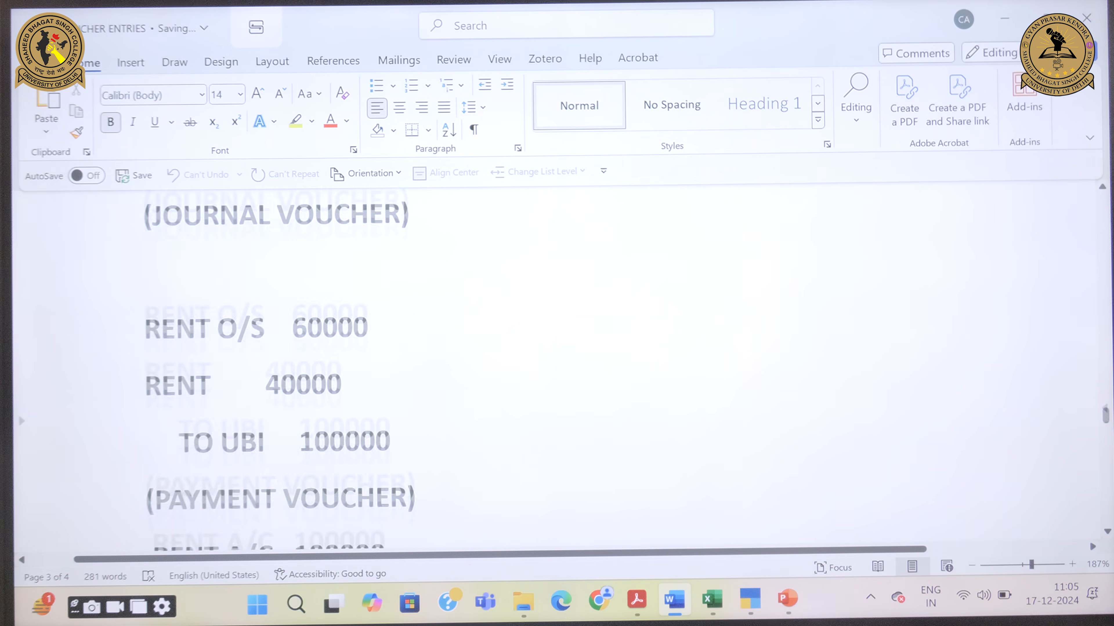
scroll(871, 436, up, 1)
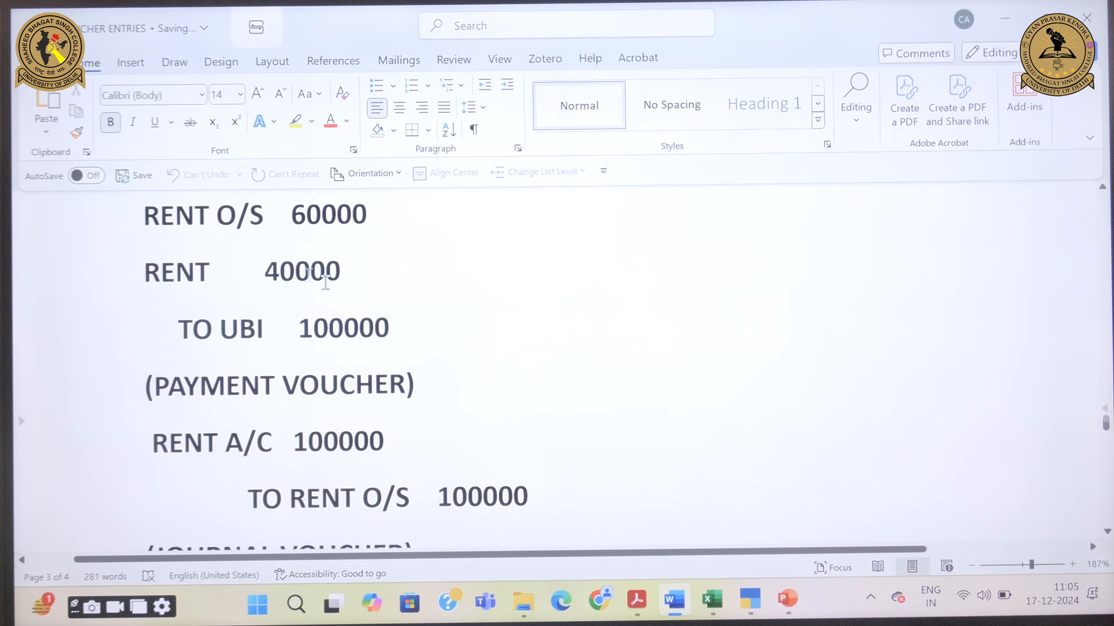
drag(263, 273, 344, 271)
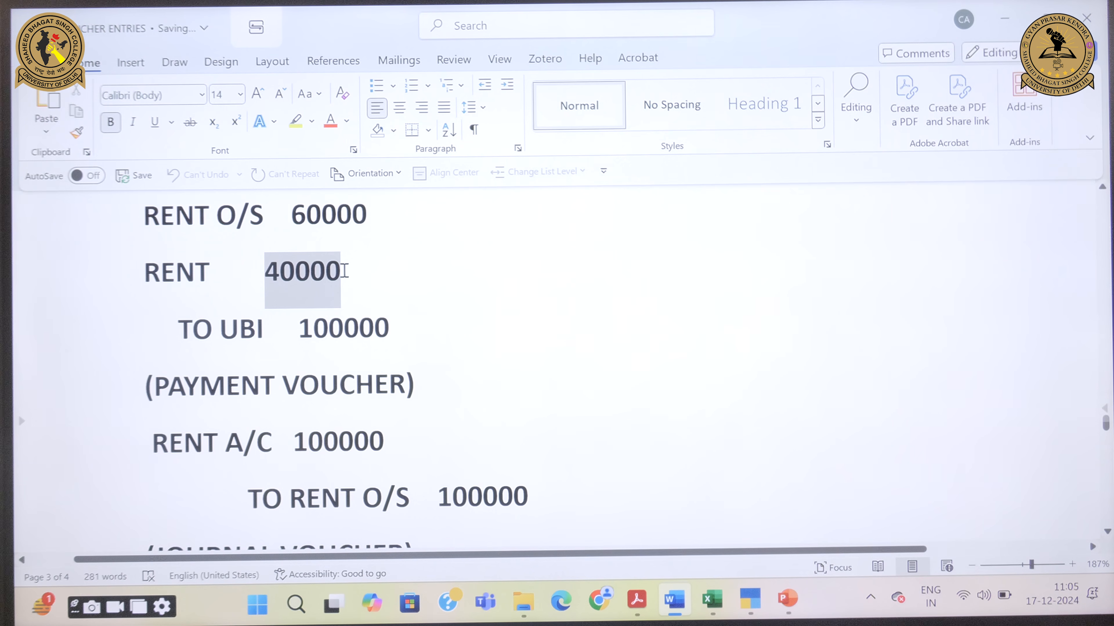
drag(298, 327, 397, 331)
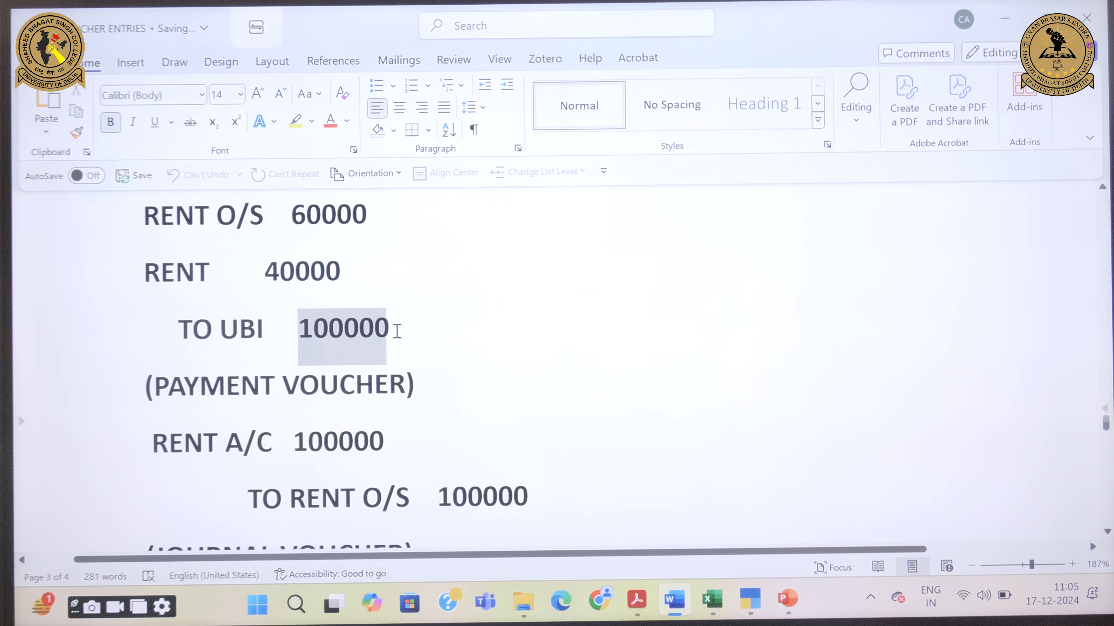
scroll(517, 390, down, 3)
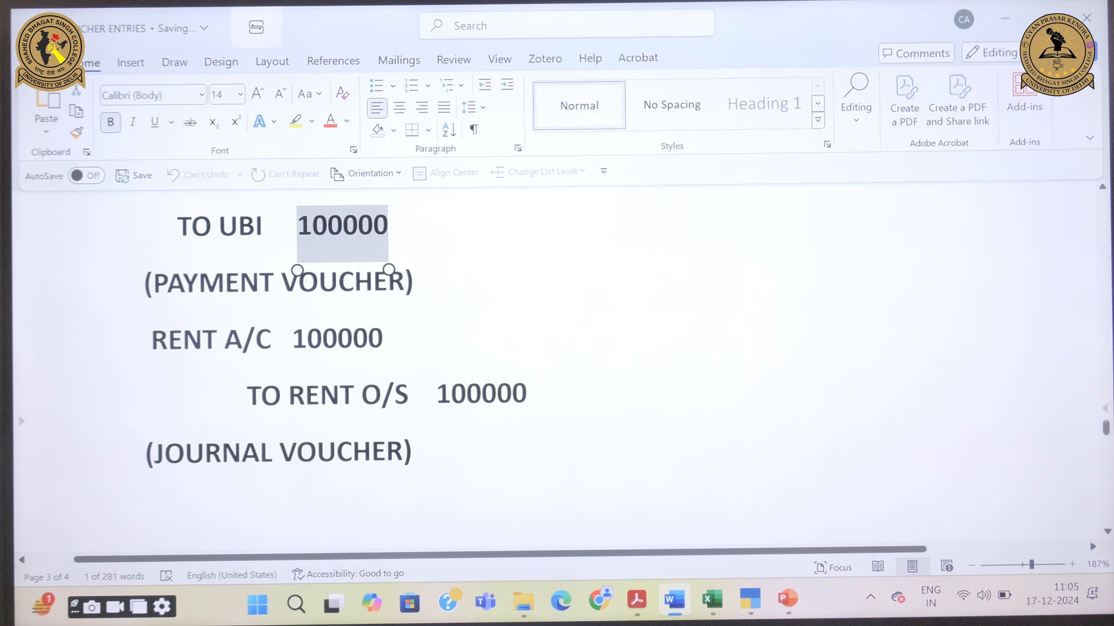
click(262, 351)
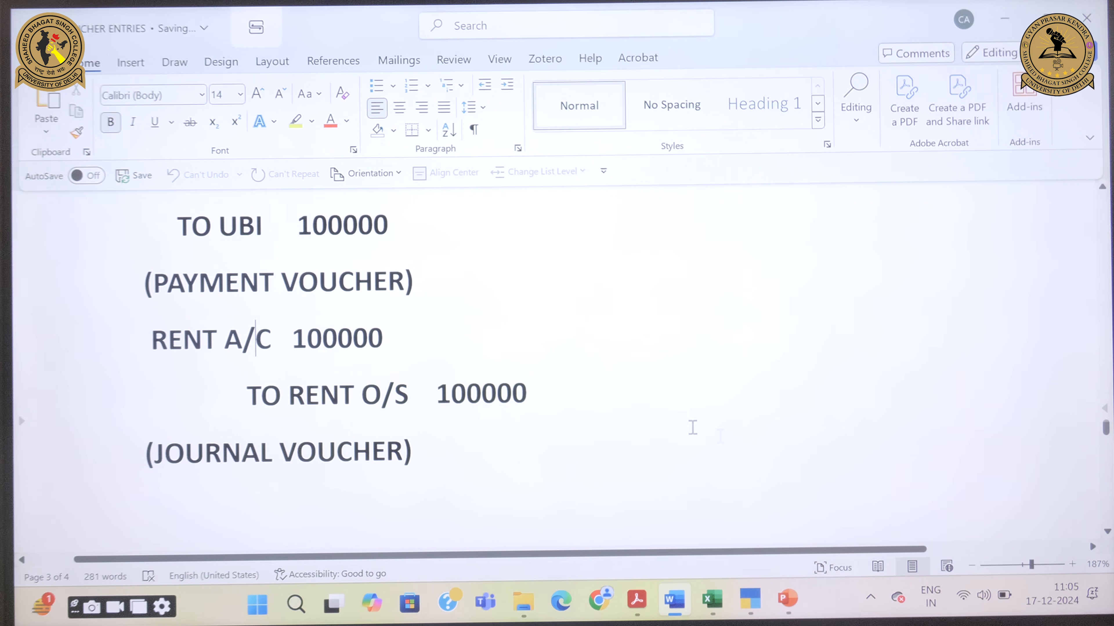
Step: Check the total provision for tax in the PDF and enter 220000 as the PROV FOR TAX account's BAL C/D amount in Excel
mouse_move(637, 599)
click(665, 475)
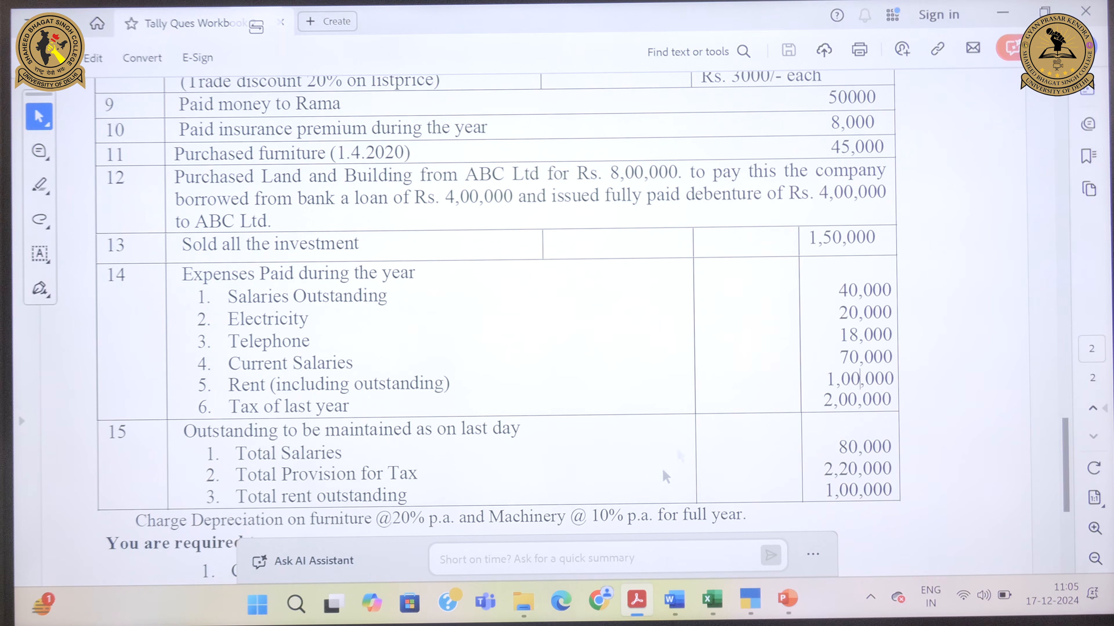
drag(212, 410, 196, 290)
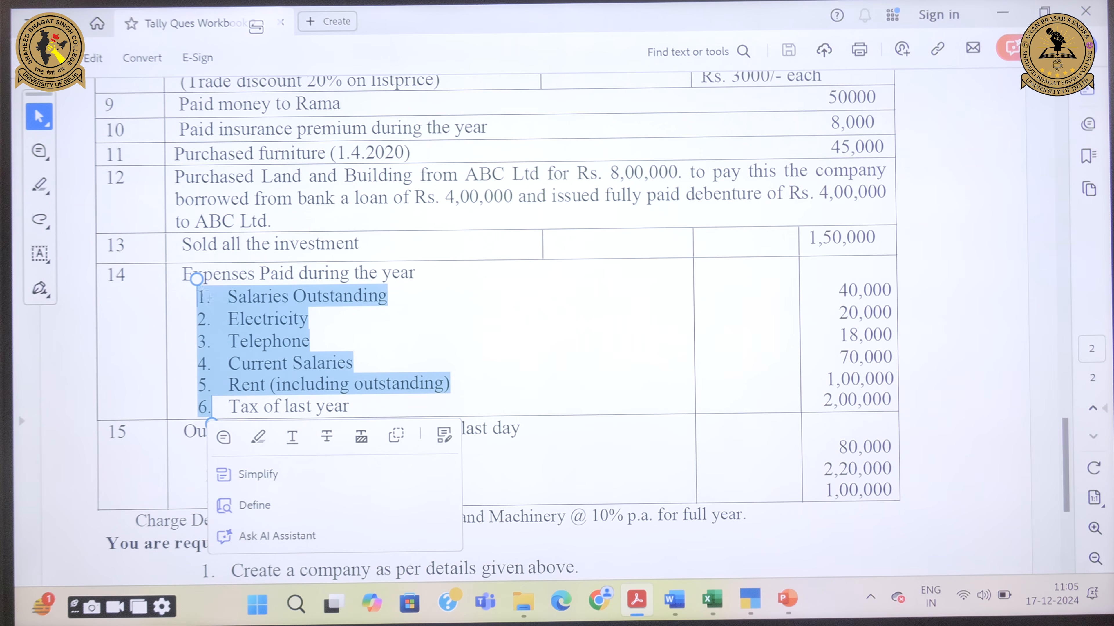
click(828, 466)
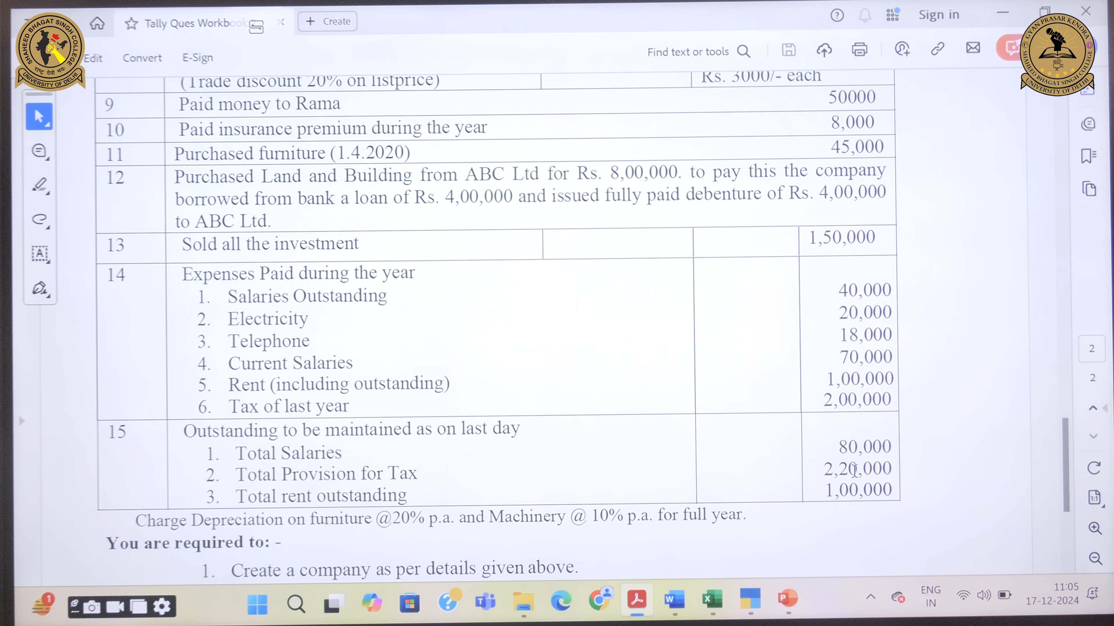
click(711, 600)
click(554, 381)
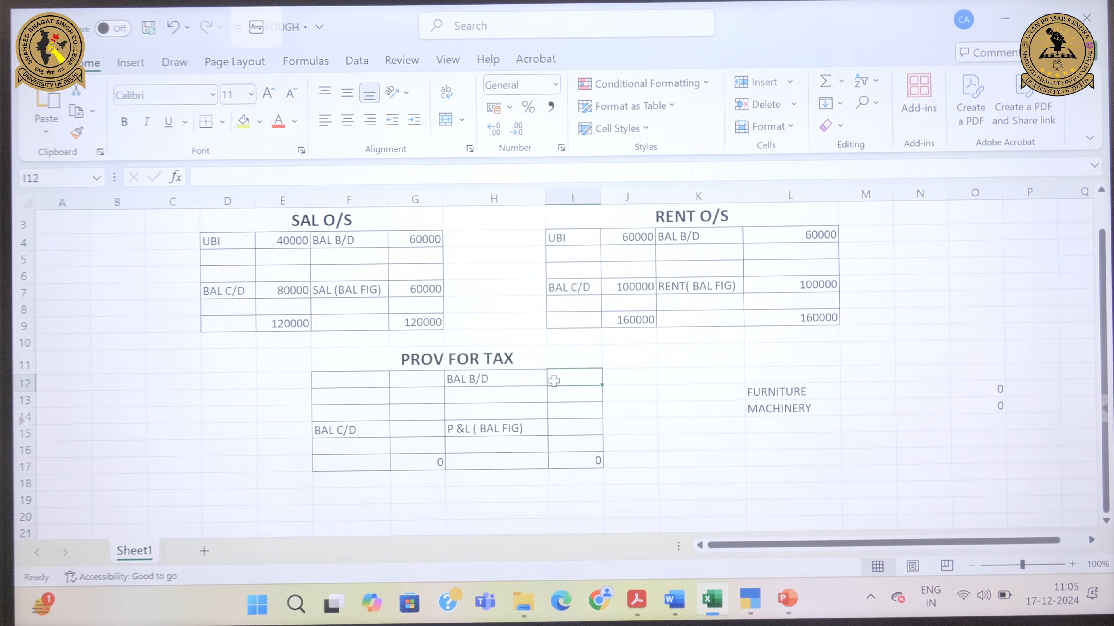
click(415, 428)
text(220000)
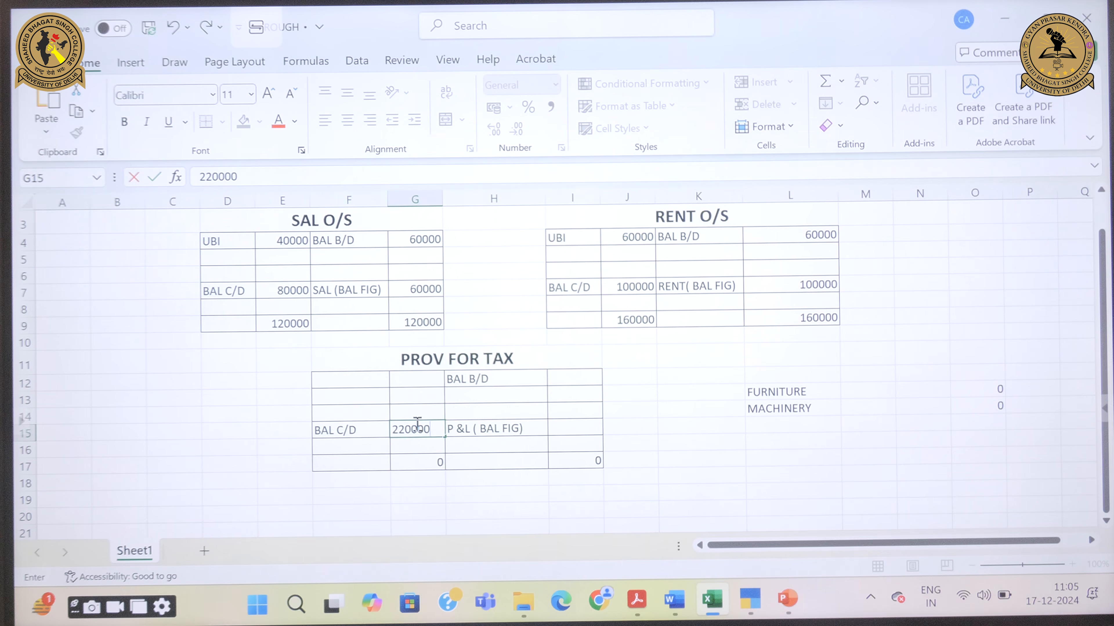
key(Return)
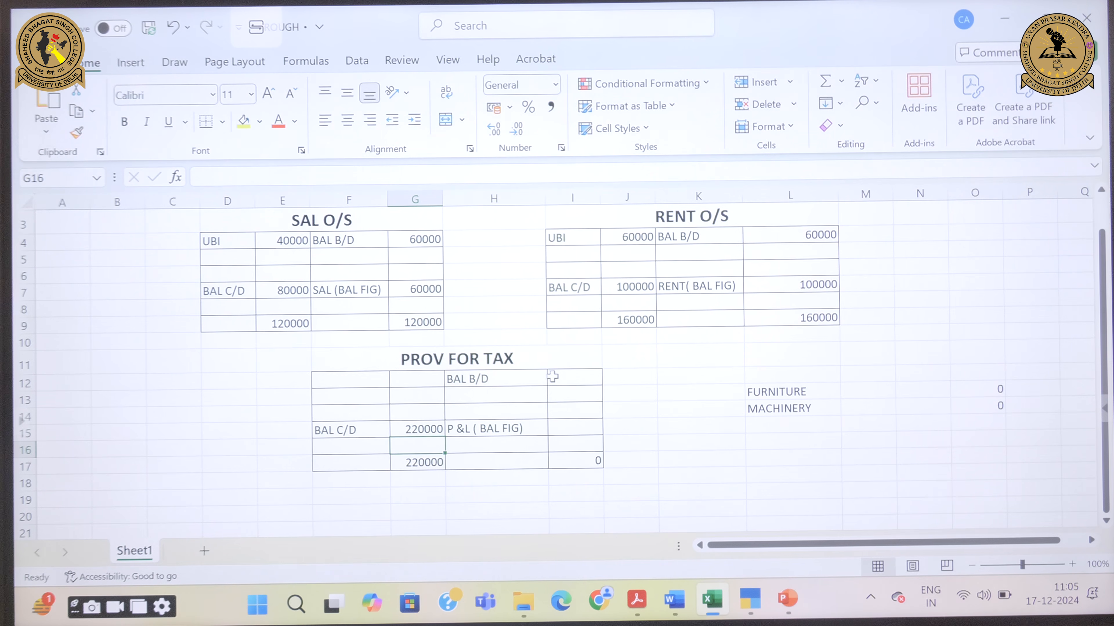
Step: Enter 280000 as the PROV FOR TAX account's BAL B/D amount
click(569, 381)
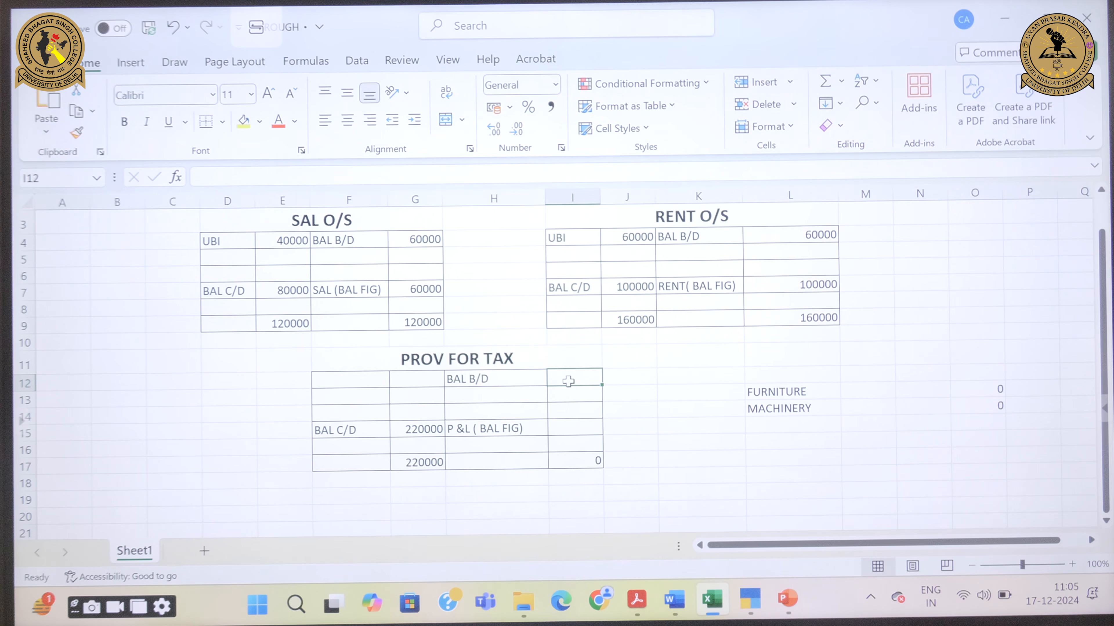
text(2)
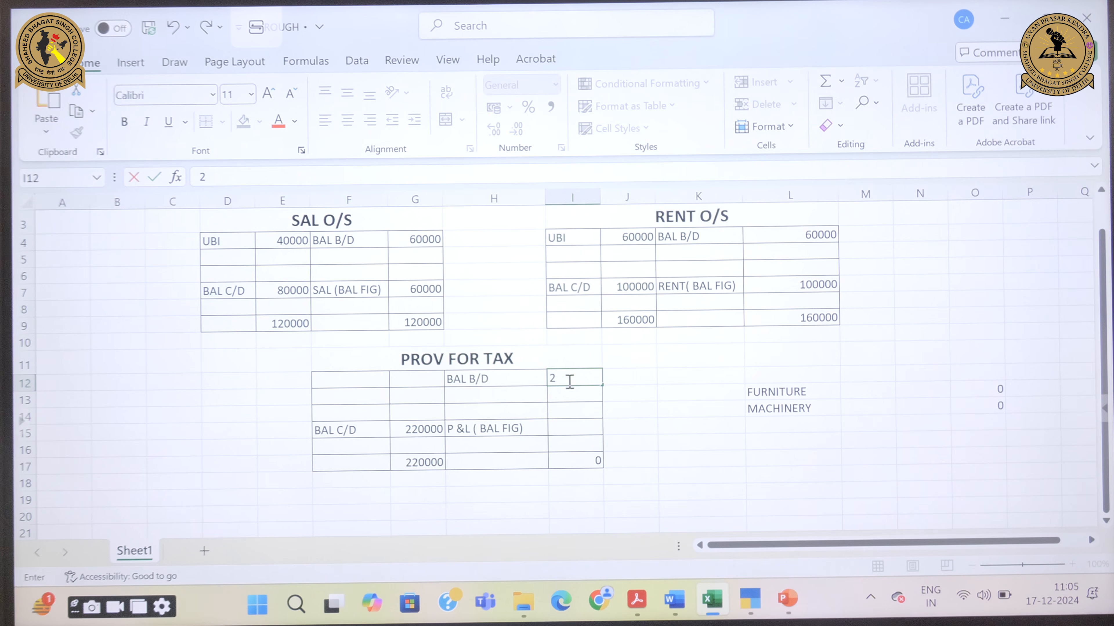
text(80000)
key(Return)
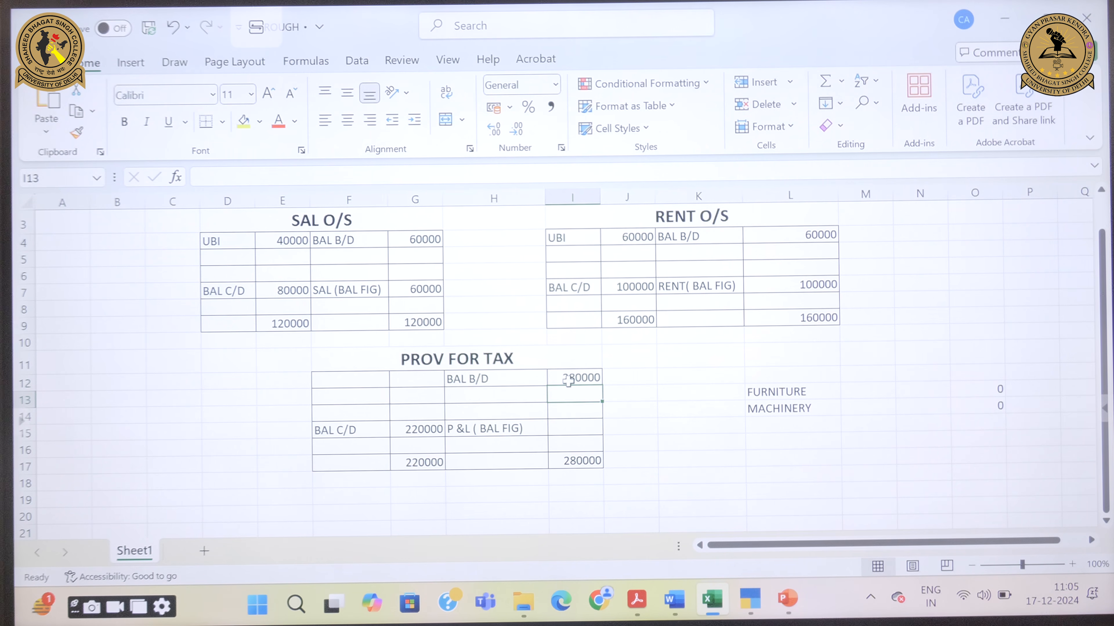
Step: Check the tax of last year in the PDF and enter UBI with 200000 on the PROV FOR TAX account's debit side in Excel
click(636, 599)
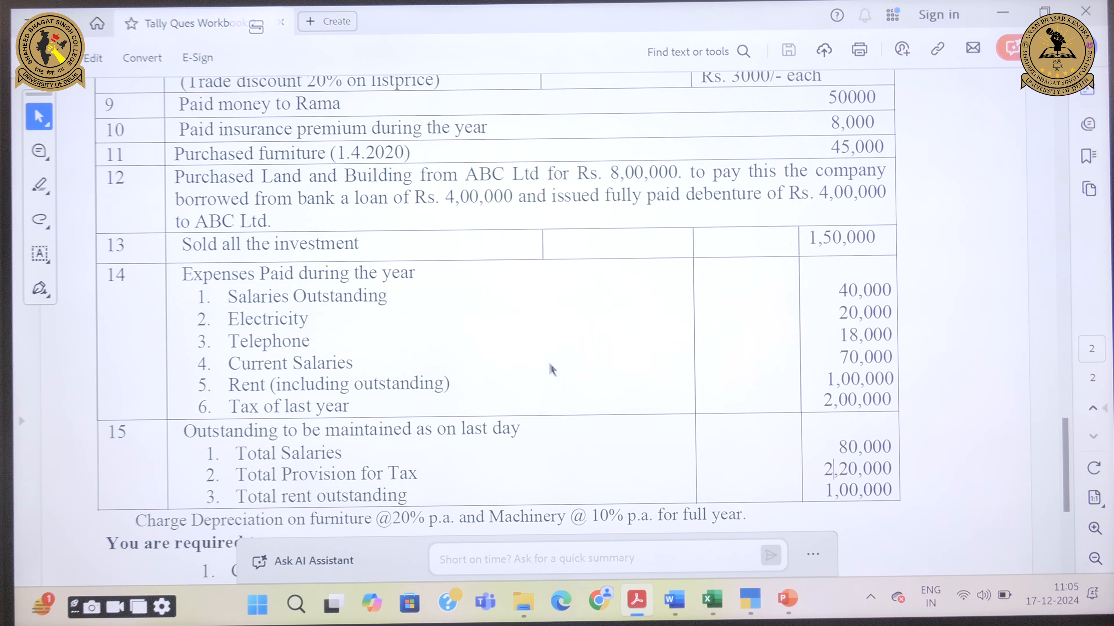
mouse_move(722, 597)
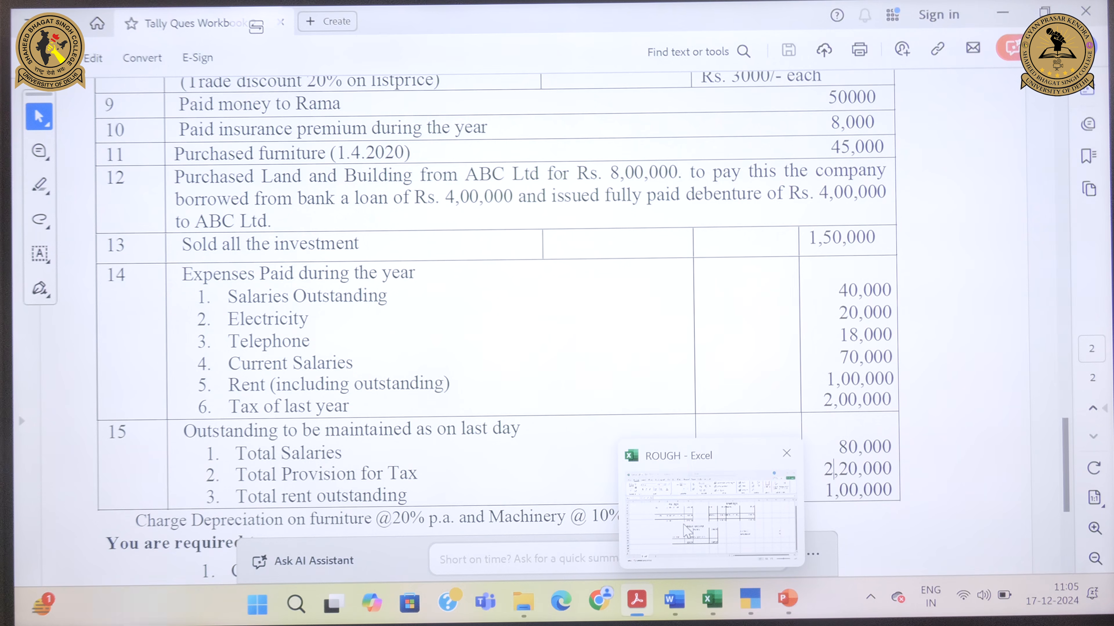
click(686, 529)
click(363, 380)
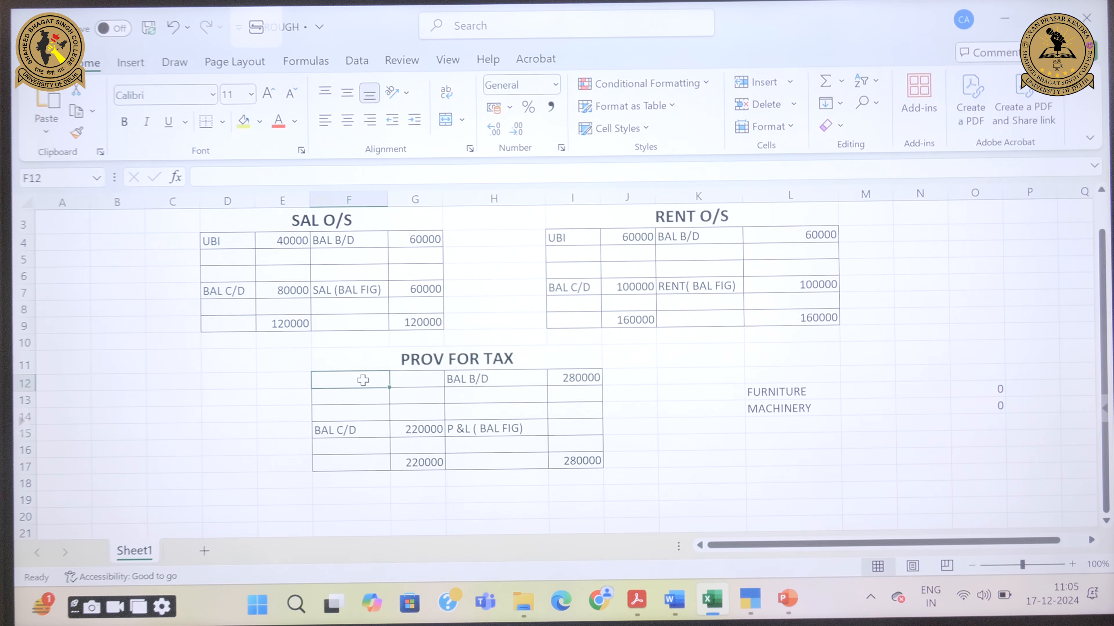
text(UBI)
key(Tab)
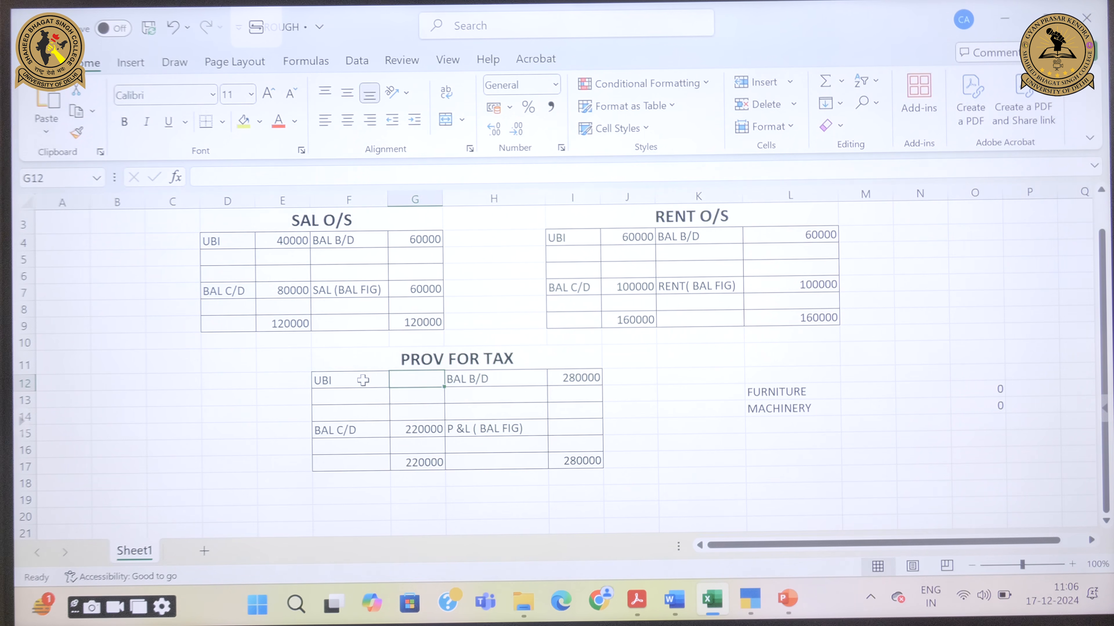
text(20000)
key(Return)
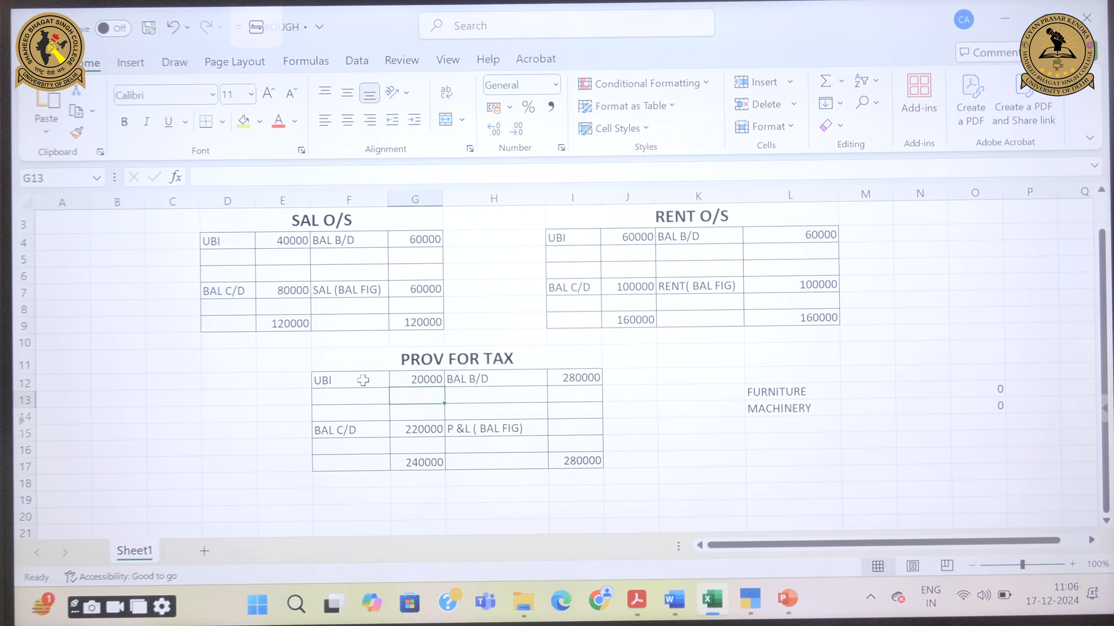
double_click(426, 378)
text(0)
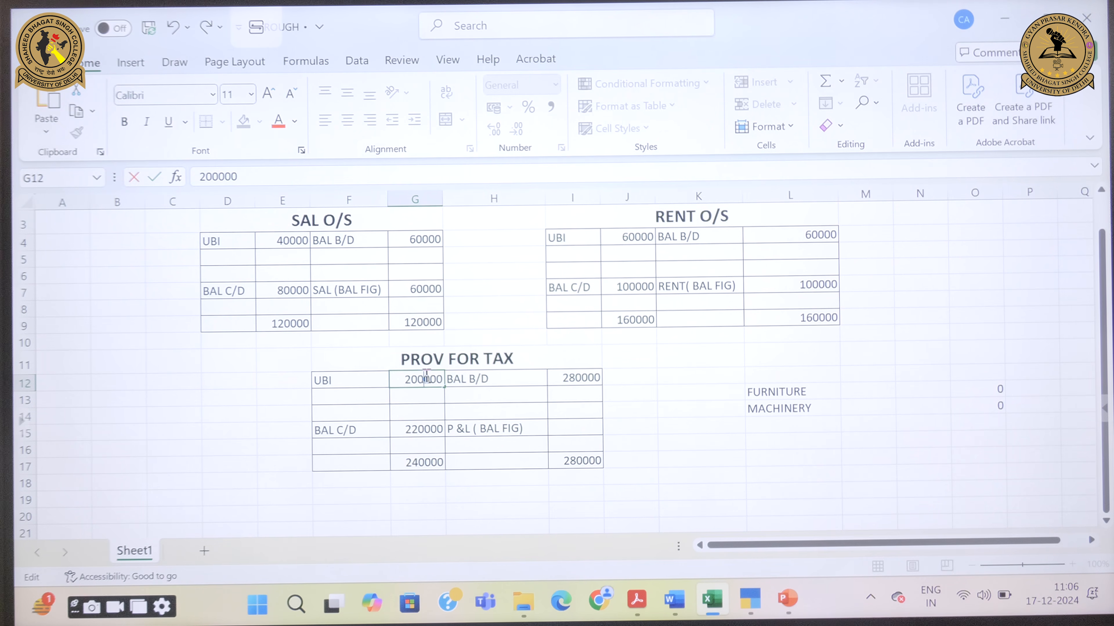
key(Return)
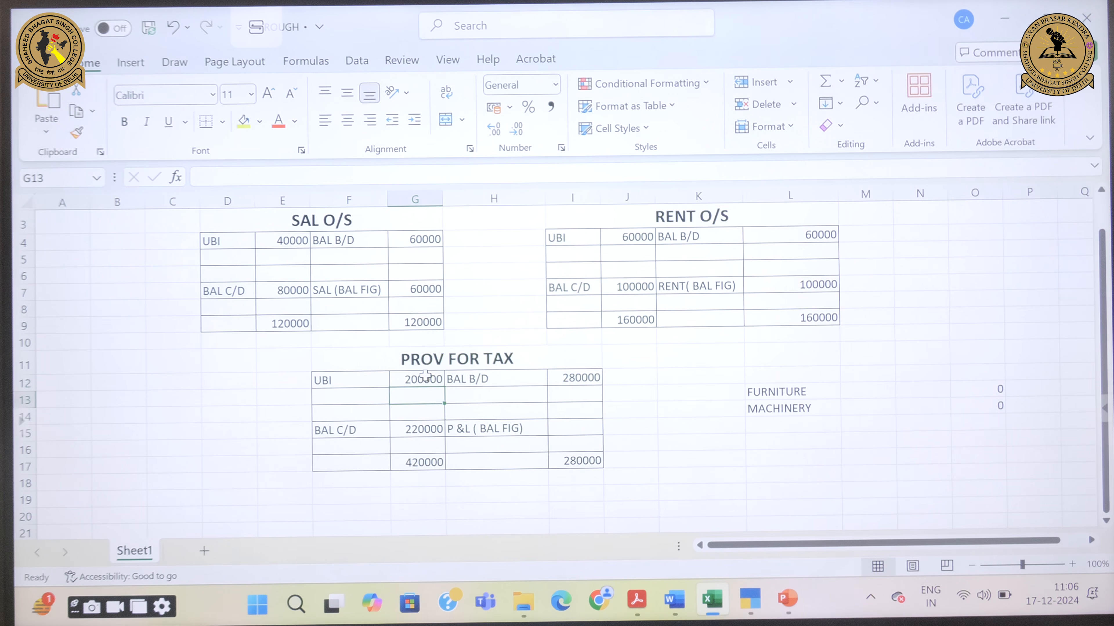
Step: Set the PROV FOR TAX account's credit total to 420000
click(575, 456)
text(42000)
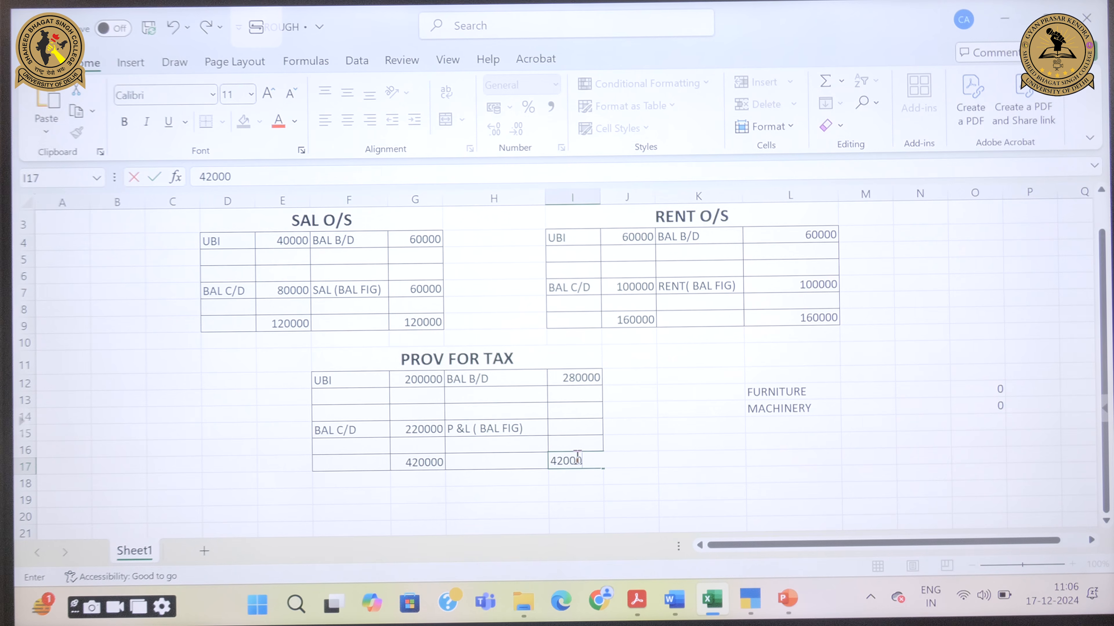
key(Return)
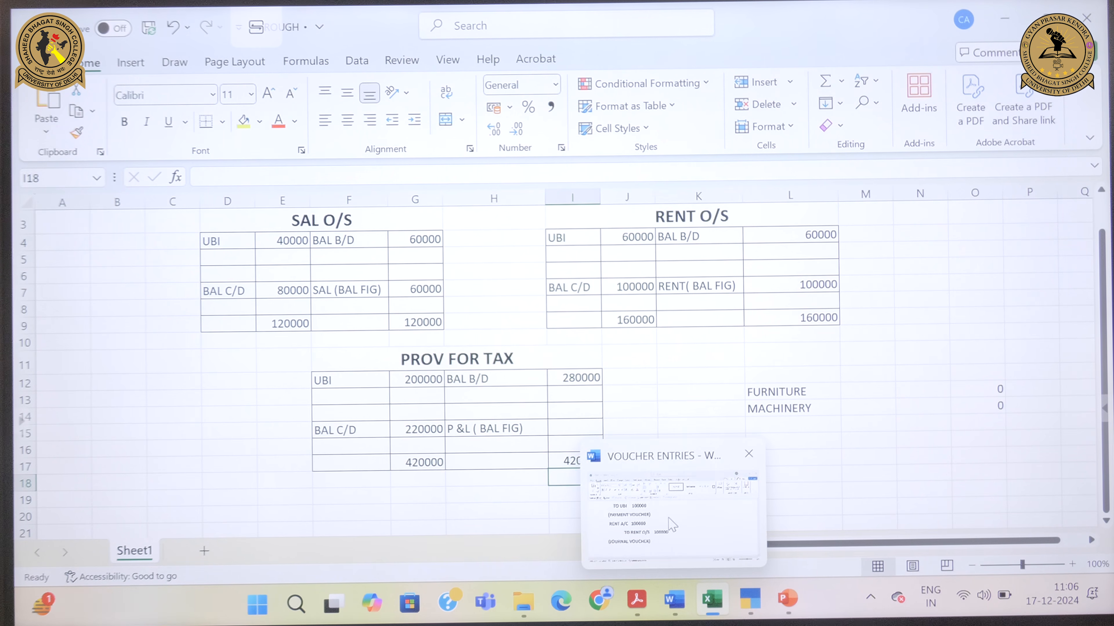
Step: Check the provision for tax vouchers in Word and enter 140000 as the P &L (BAL FIG) amount in Excel
click(674, 600)
scroll(836, 444, down, 10)
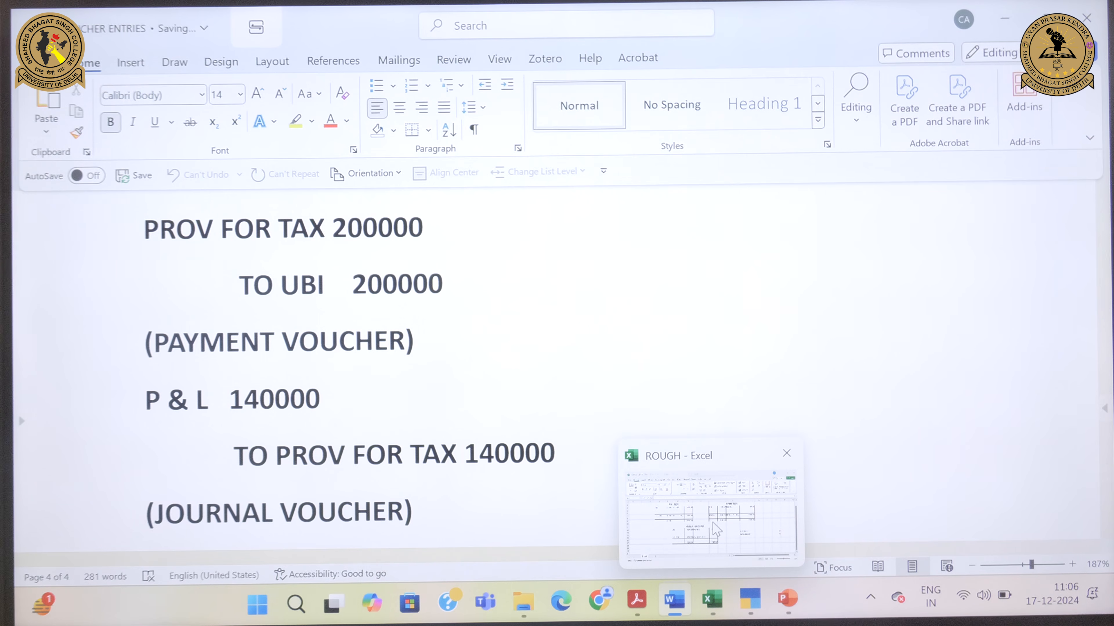
click(712, 599)
click(569, 430)
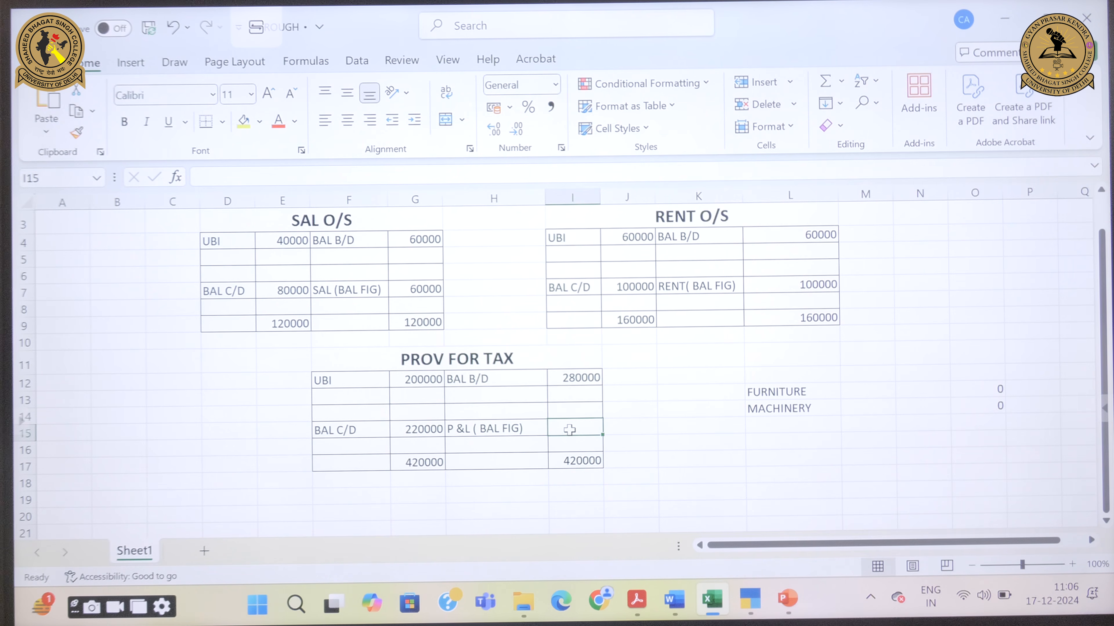
text(14000)
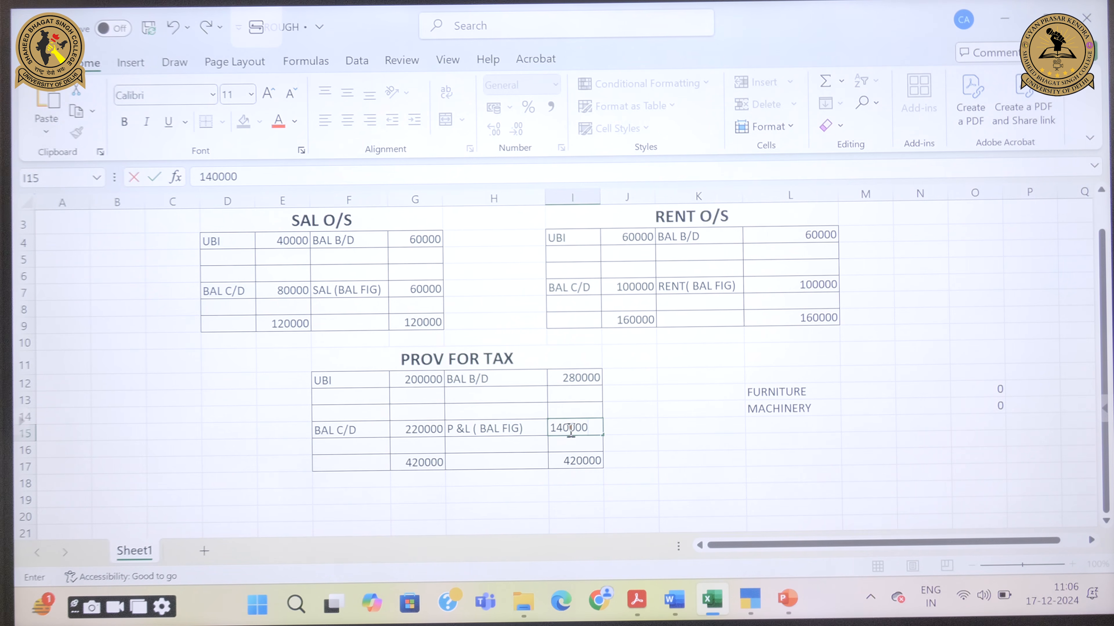
text(0)
key(Return)
Step: Highlight the PROV FOR TAX account's P &L balancing amount with a yellow fill
click(559, 427)
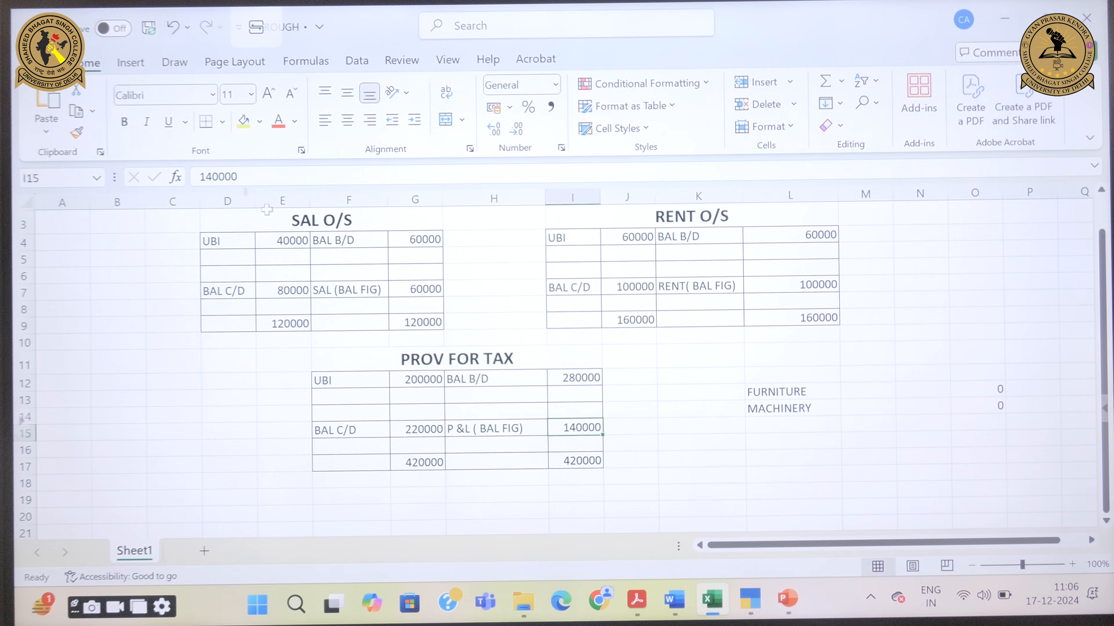
click(243, 121)
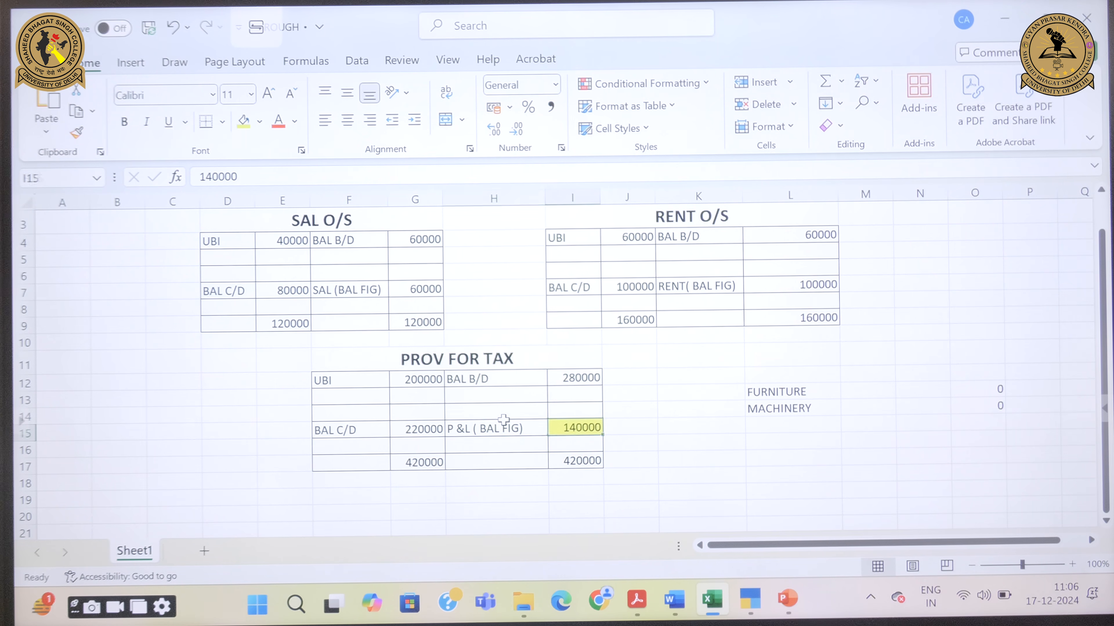
click(505, 428)
Step: Compare the provision for tax payment and journal vouchers in Word with the tax items of transactions 14 and 15 in the PDF
mouse_move(674, 598)
click(662, 512)
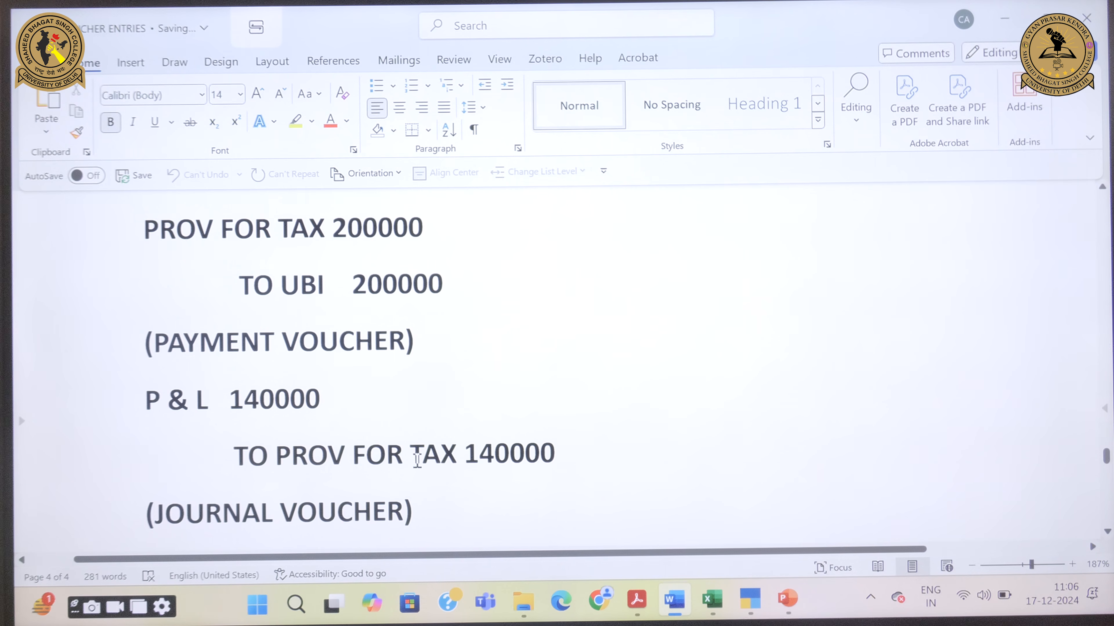
mouse_move(637, 599)
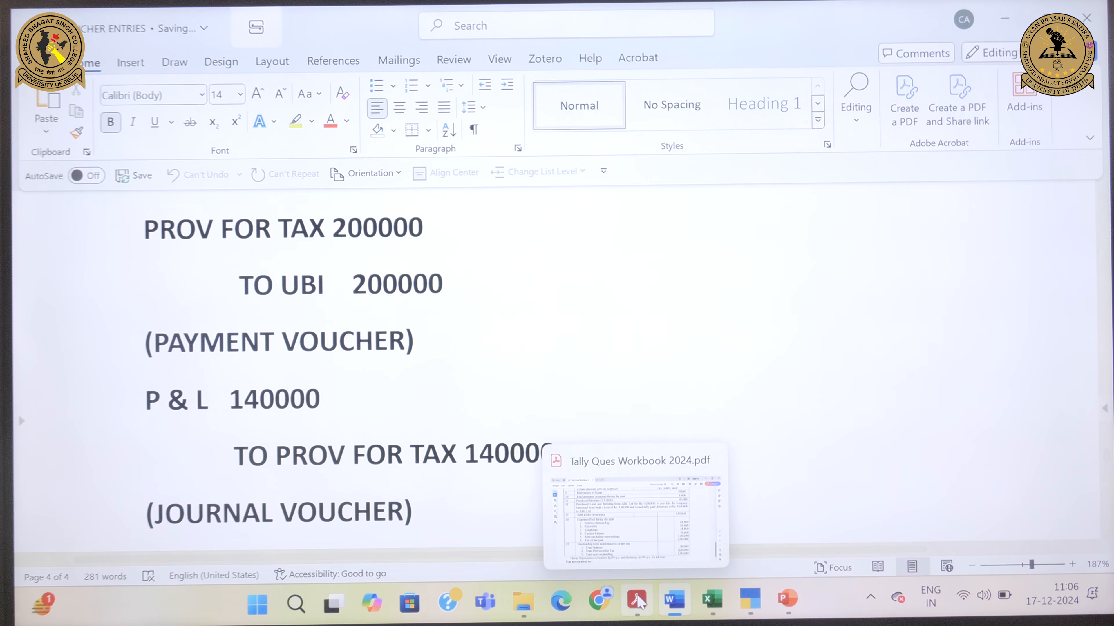
click(632, 540)
mouse_move(674, 599)
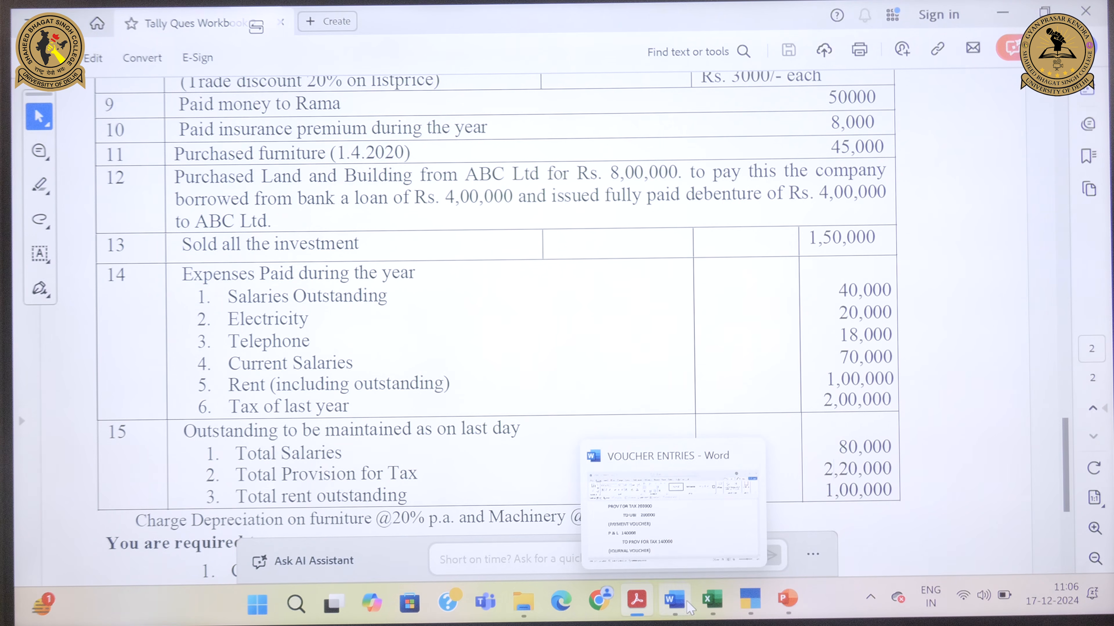
click(663, 544)
mouse_move(637, 599)
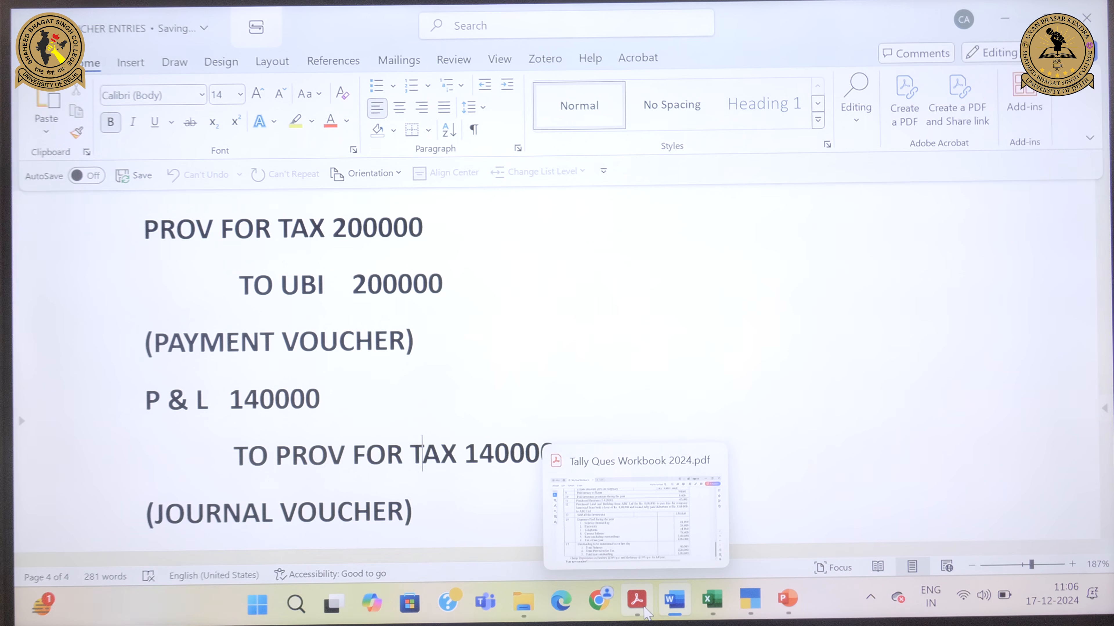
click(637, 537)
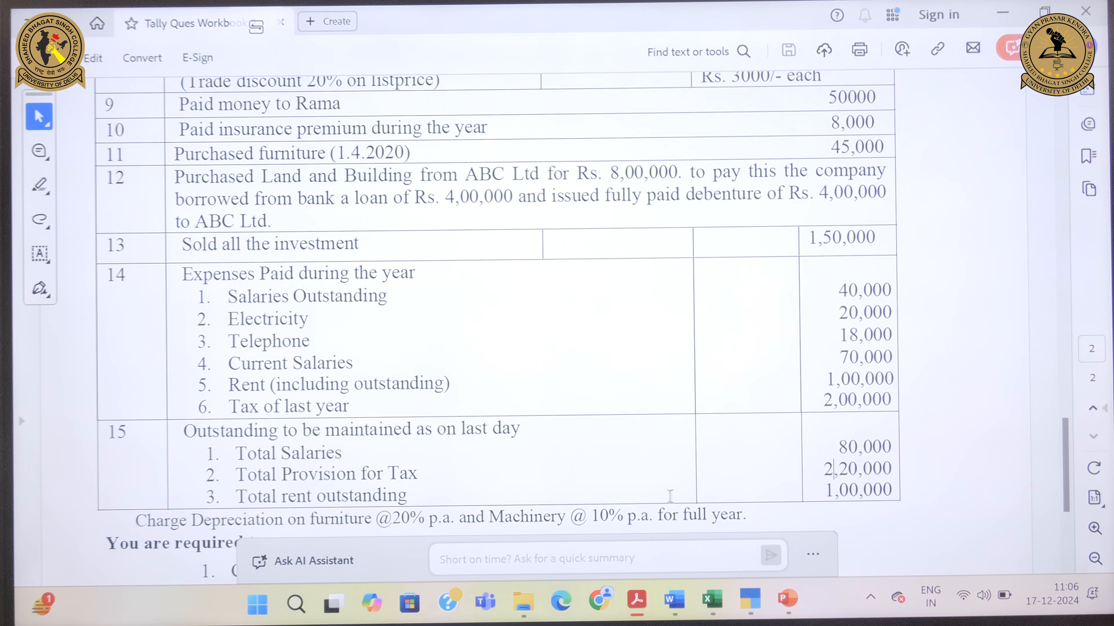
mouse_move(674, 599)
click(690, 506)
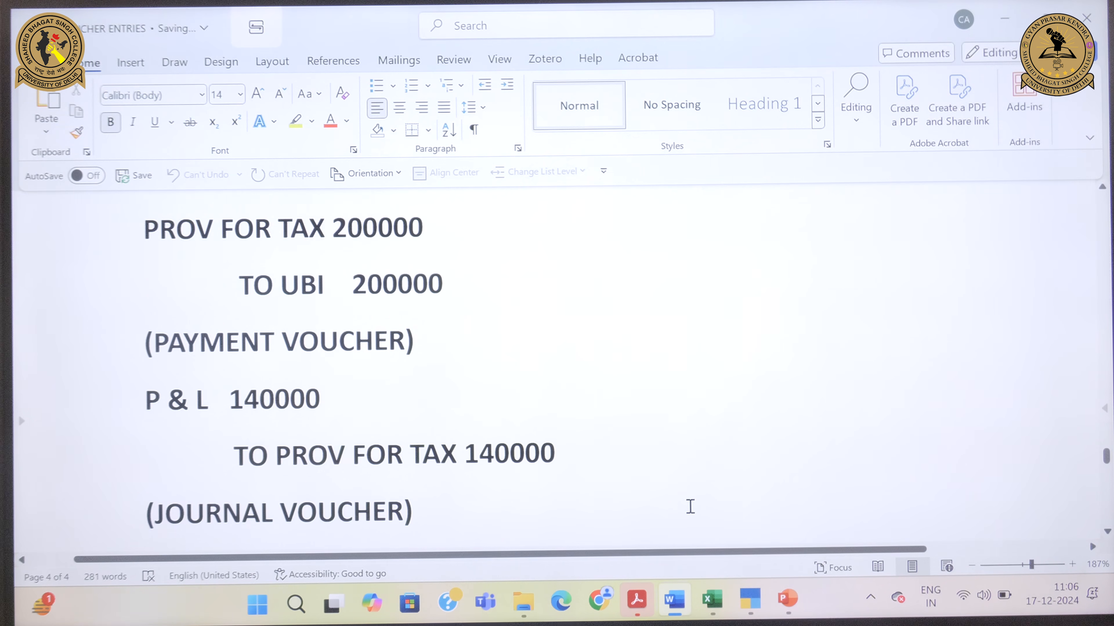
mouse_move(636, 599)
click(631, 519)
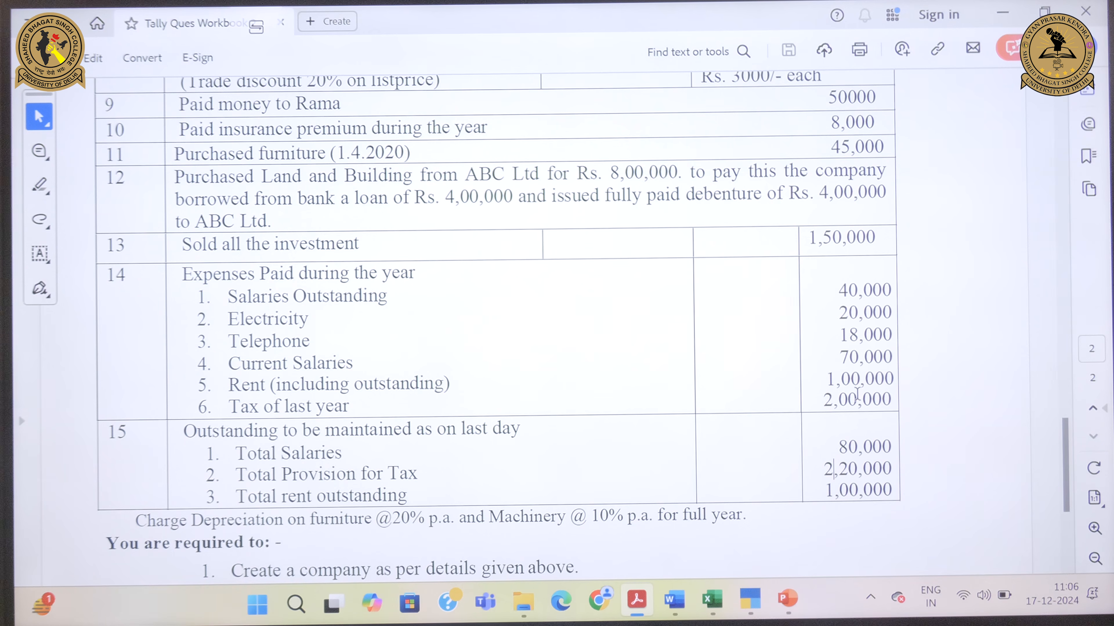
Step: Review transactions 13 to 15 and the depreciation instruction below them in the PDF
drag(181, 241, 259, 407)
click(346, 313)
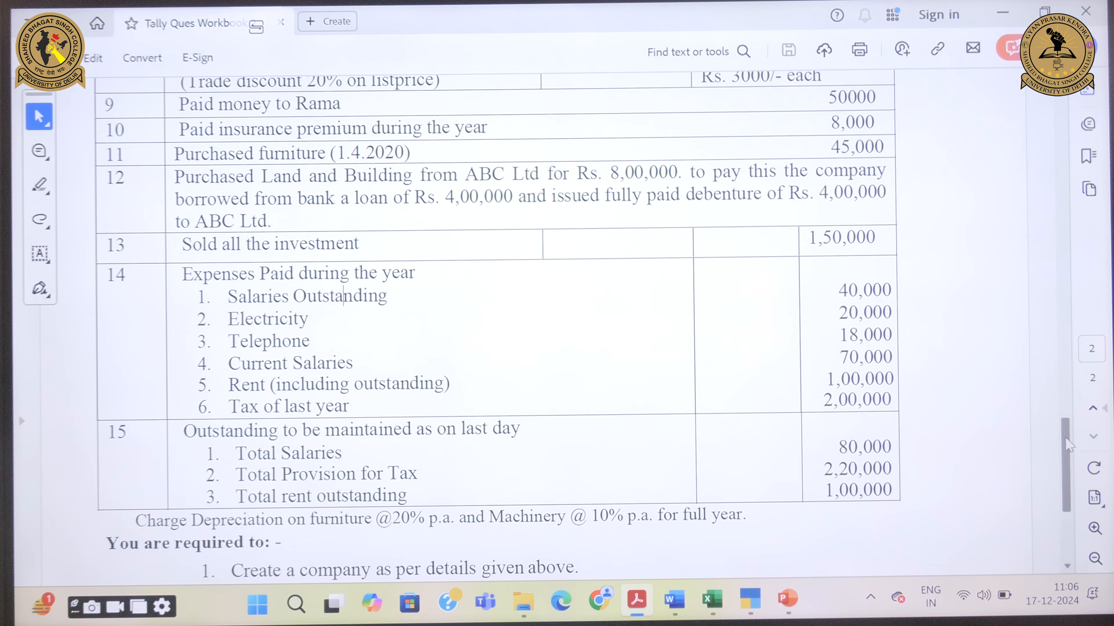
drag(1067, 443, 1068, 451)
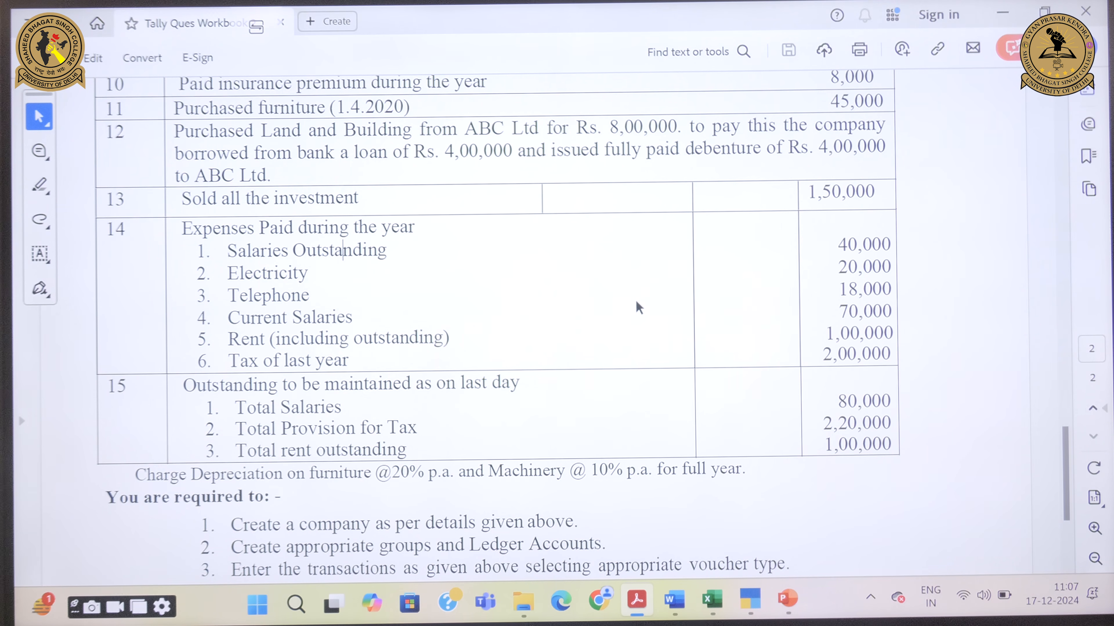
mouse_move(750, 598)
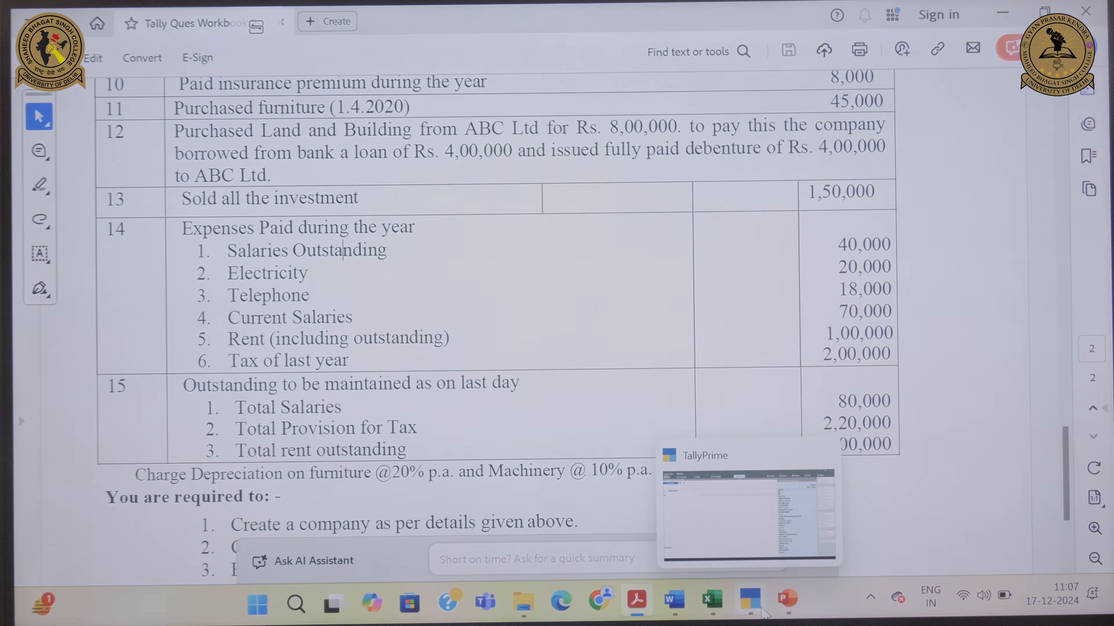